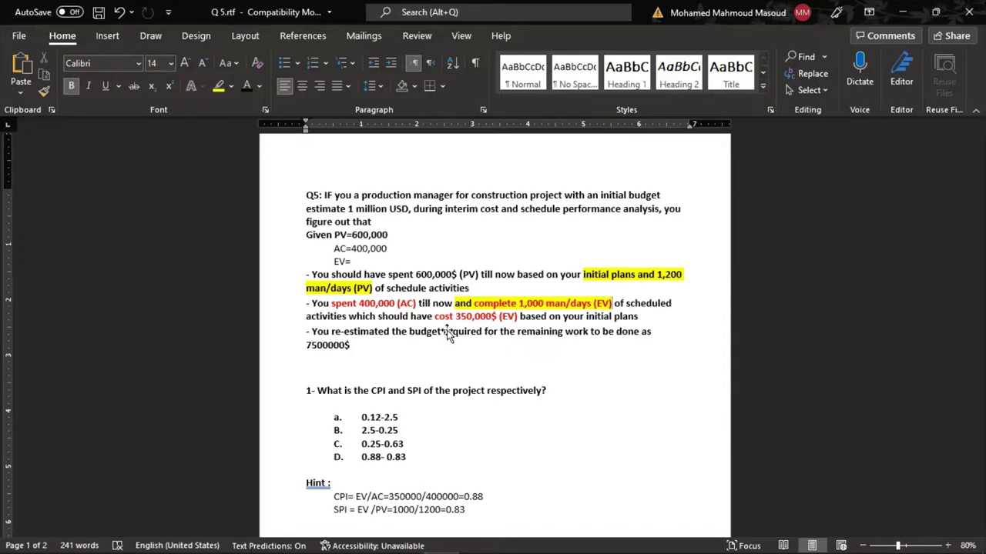
Compare question 5 in the Word document with the cost/man-day curve in the Excel workbook Q.xlsx, shifting the curve picture aside.
{"action": "key", "text": "alt+Tab"}
{"action": "left_click_drag", "start_coordinate": [447, 333], "coordinate": [574, 320]}
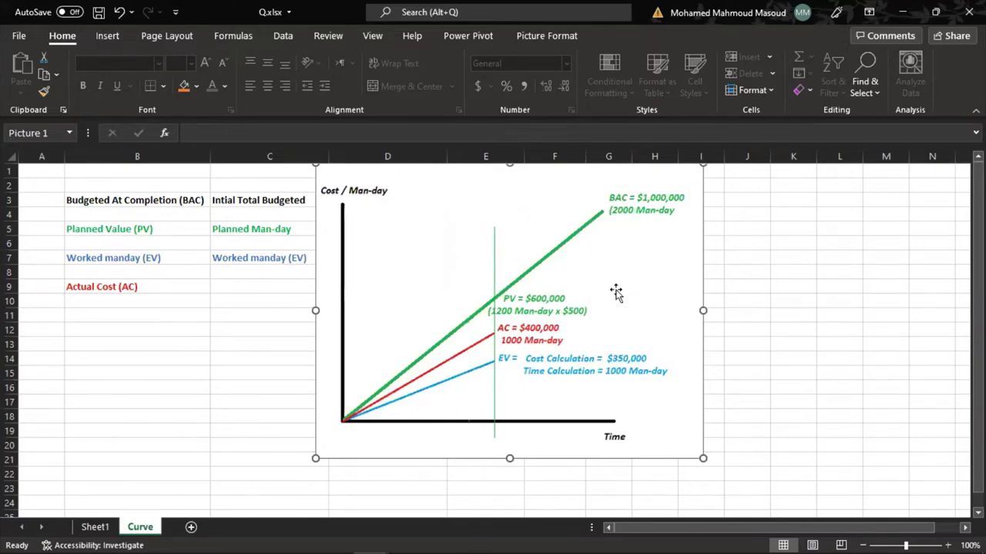
{"action": "key", "text": "alt+Tab"}
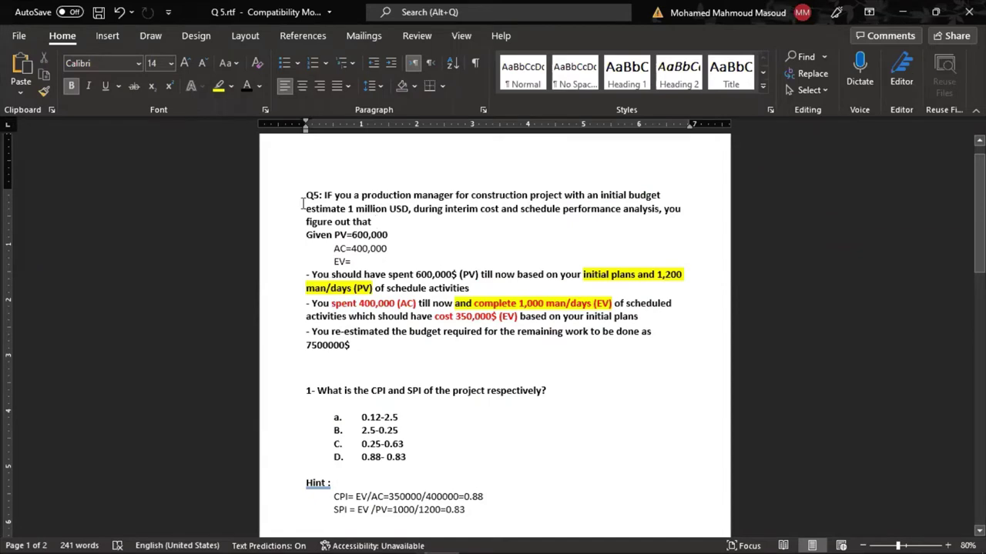
{"action": "key", "text": "alt+Tab"}
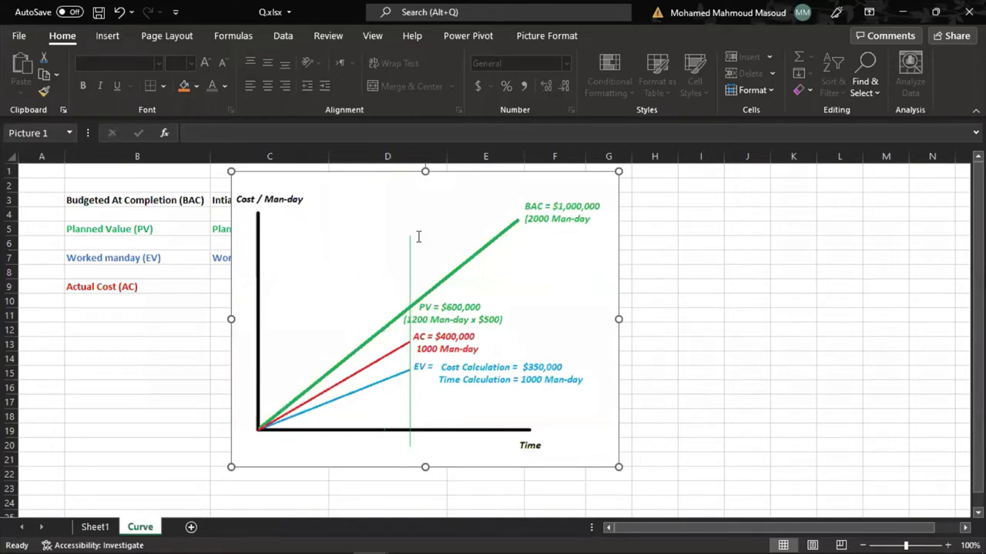
In the Word document, highlight "an initial budget estimate 1 million USD" in yellow.
{"action": "key", "text": "alt+Tab"}
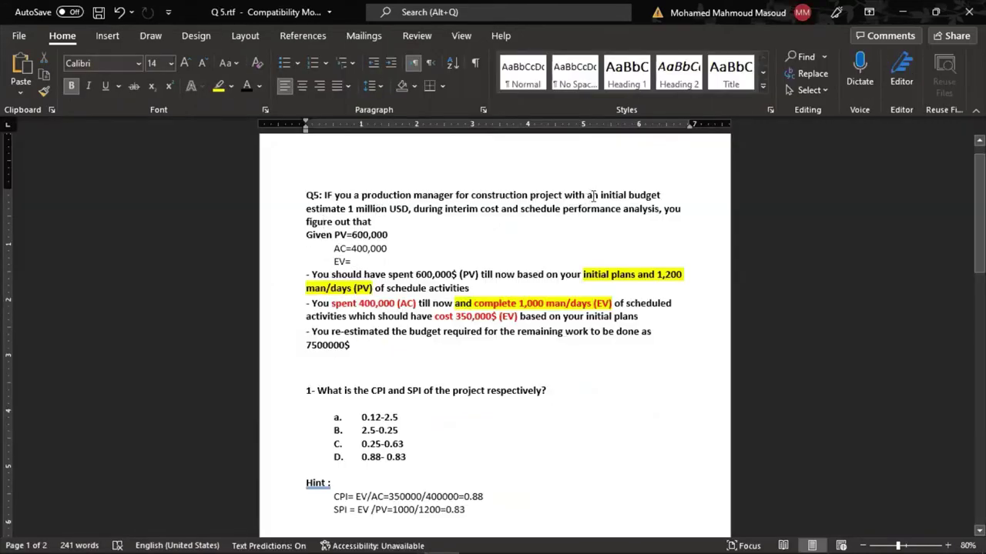
{"action": "left_click_drag", "start_coordinate": [589, 195], "coordinate": [402, 212]}
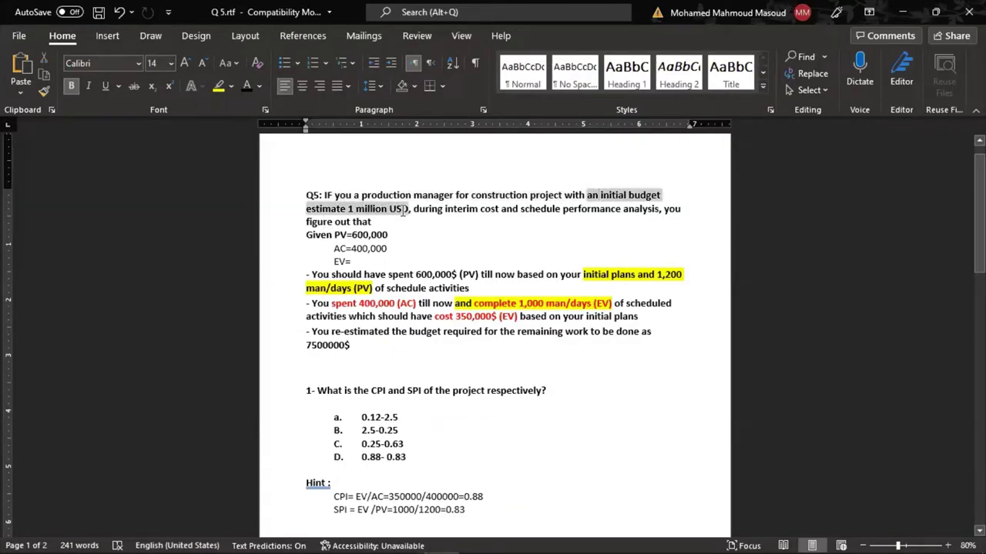
{"action": "left_click", "coordinate": [219, 86]}
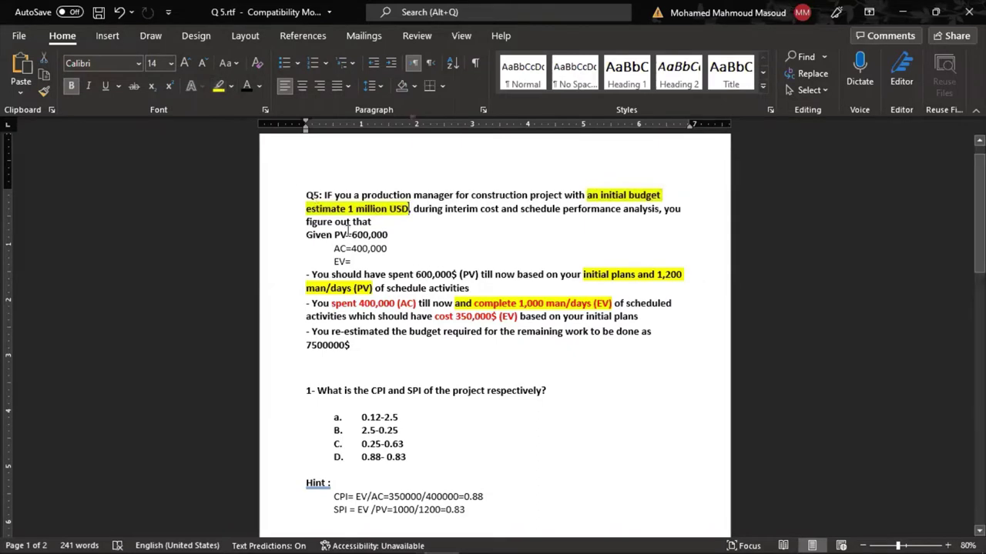
Check the curve in Excel against the given PV and the planned cost and man-days statement in the Word document.
{"action": "key", "text": "alt+Tab"}
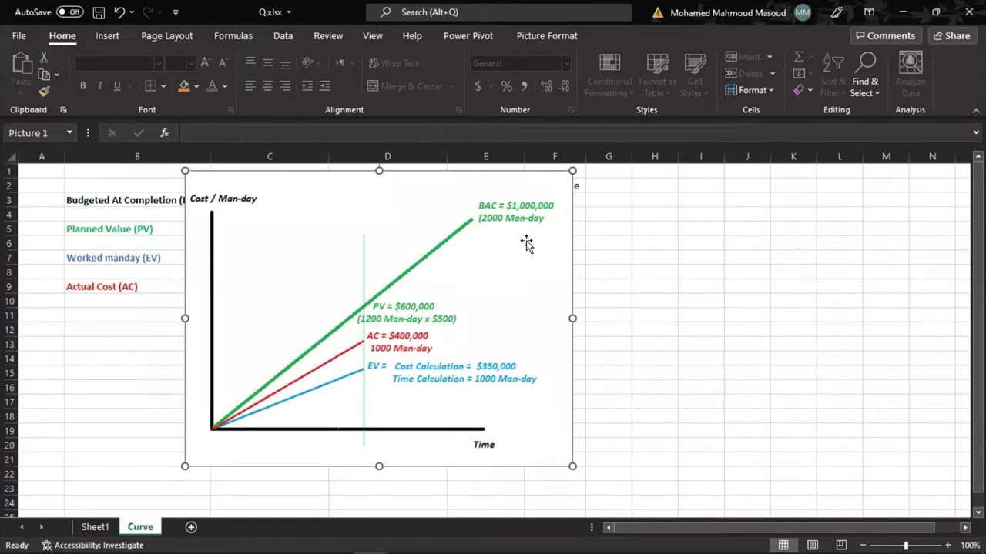
{"action": "key", "text": "alt+Tab"}
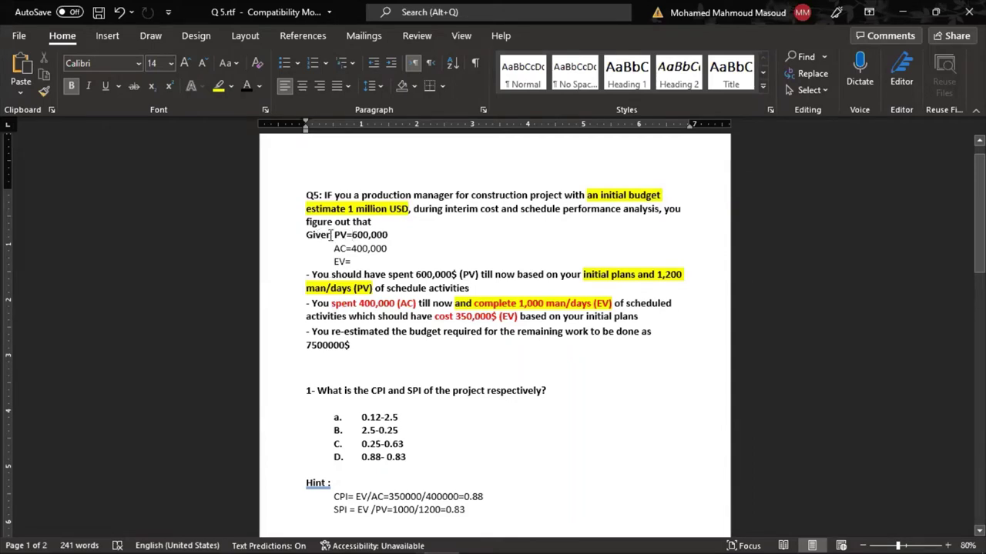
{"action": "left_click_drag", "start_coordinate": [331, 235], "coordinate": [387, 239]}
{"action": "left_click", "coordinate": [386, 239]}
{"action": "left_click_drag", "start_coordinate": [312, 275], "coordinate": [607, 278]}
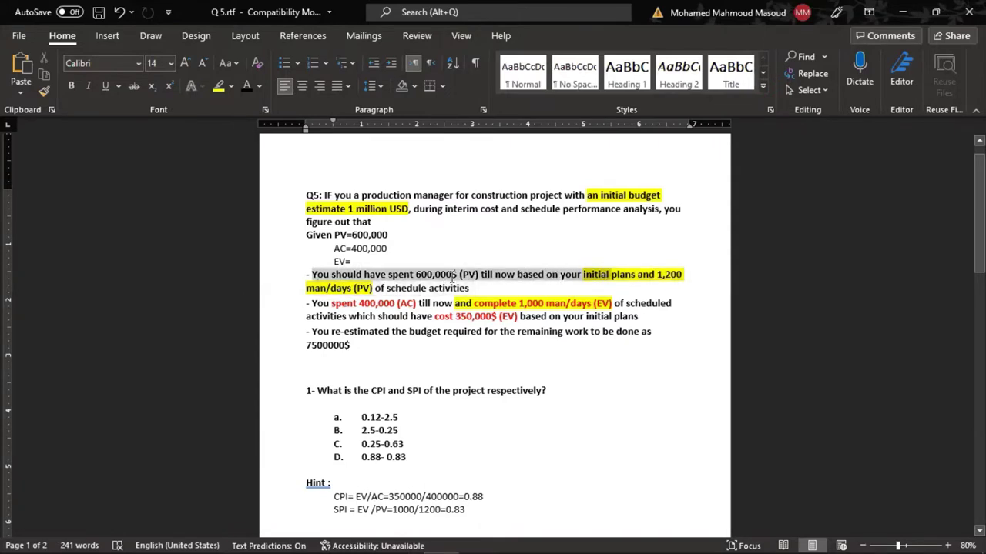
{"action": "left_click", "coordinate": [333, 275]}
{"action": "left_click_drag", "start_coordinate": [333, 275], "coordinate": [682, 278]}
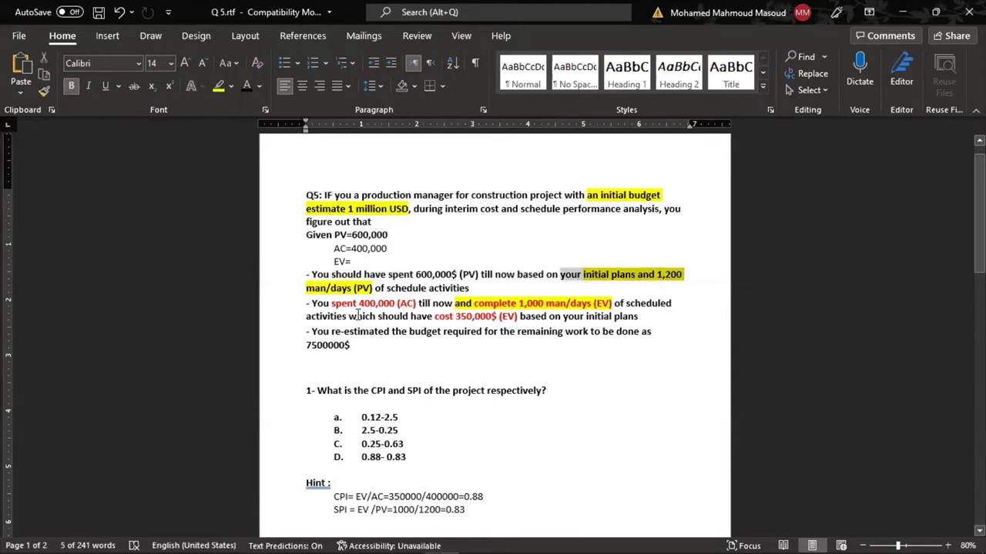
Examine the PV, AC and EV labels on the Excel curve and match them to the statements in the Word document.
{"action": "key", "text": "alt+Tab"}
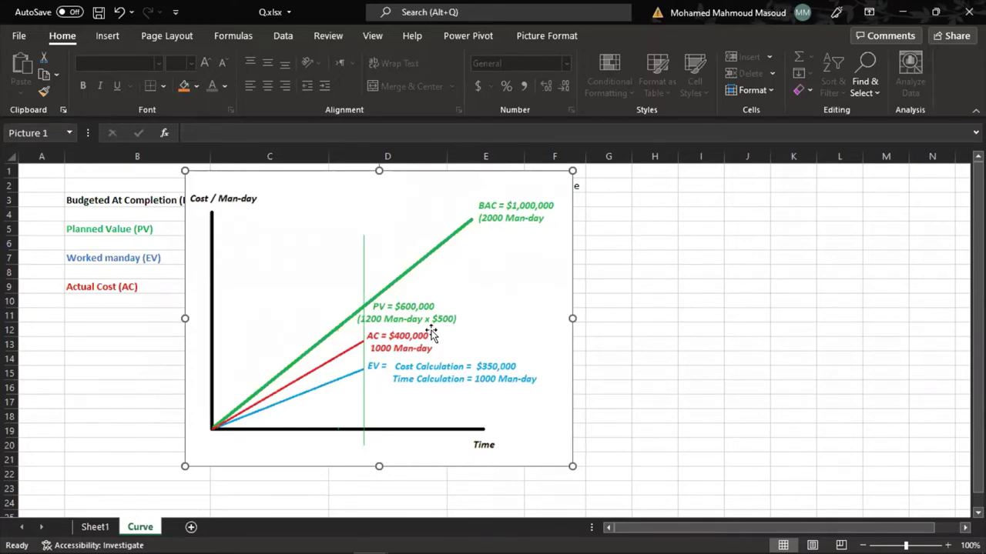
{"action": "key", "text": "alt+Tab"}
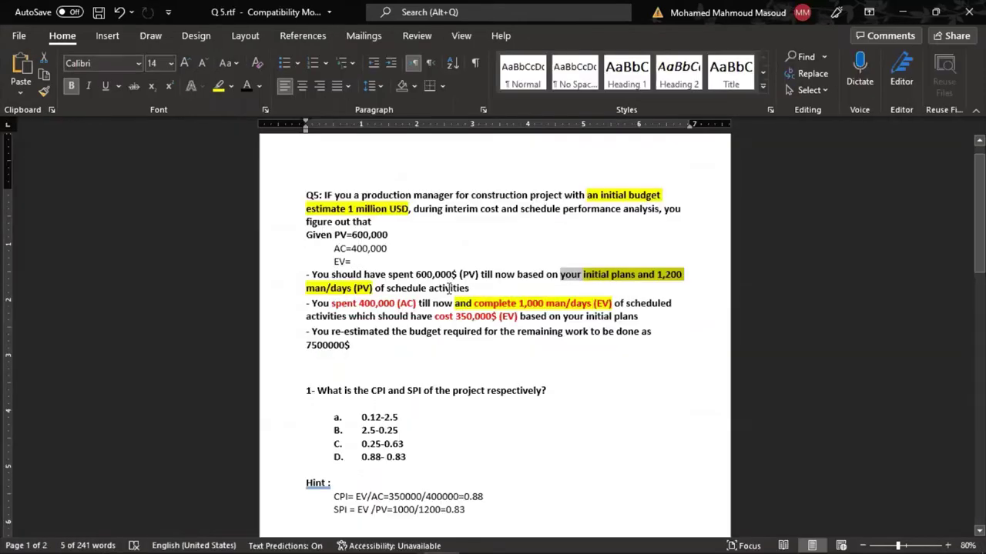
{"action": "scroll", "coordinate": [412, 286], "scroll_direction": "down", "scroll_amount": 1}
{"action": "left_click", "coordinate": [441, 265]}
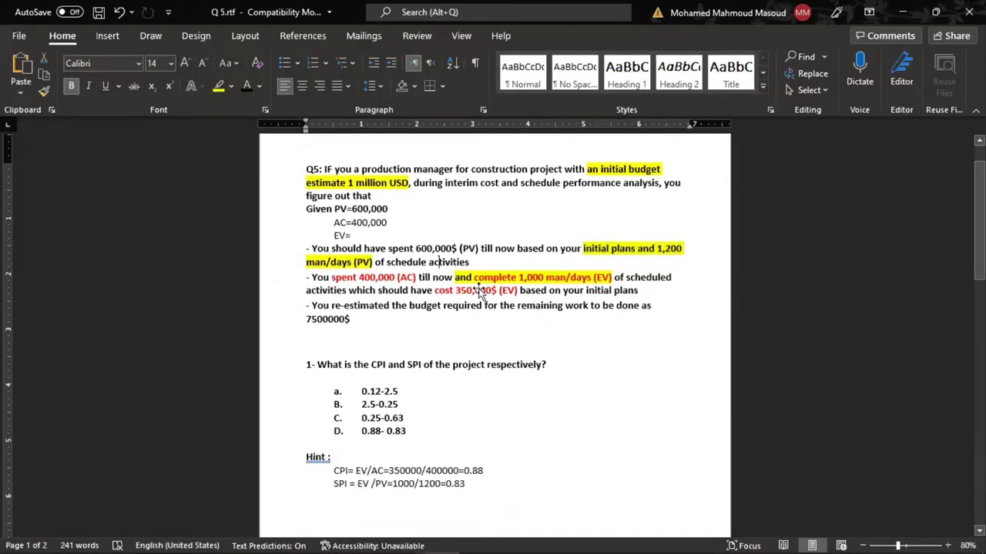
{"action": "key", "text": "alt+Tab"}
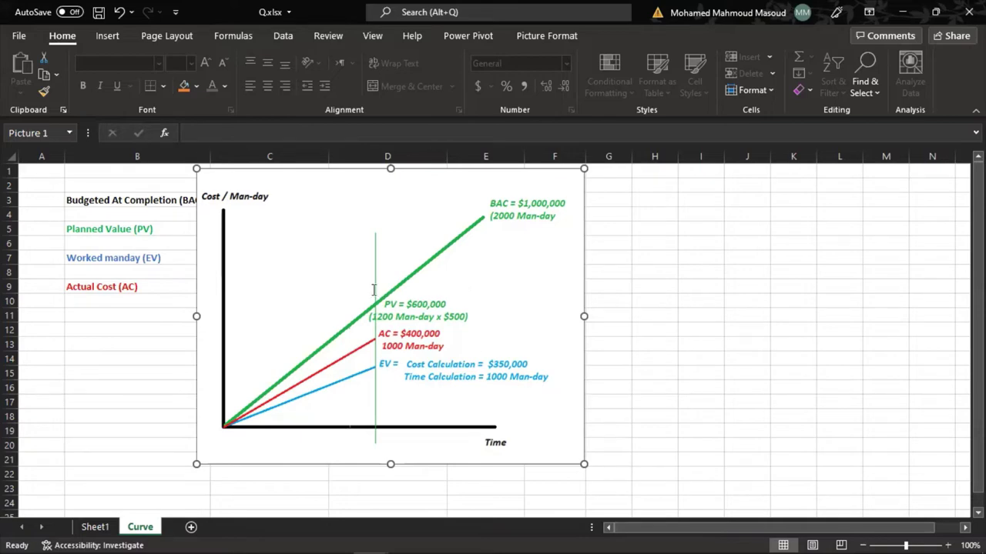
{"action": "key", "text": "alt+Tab"}
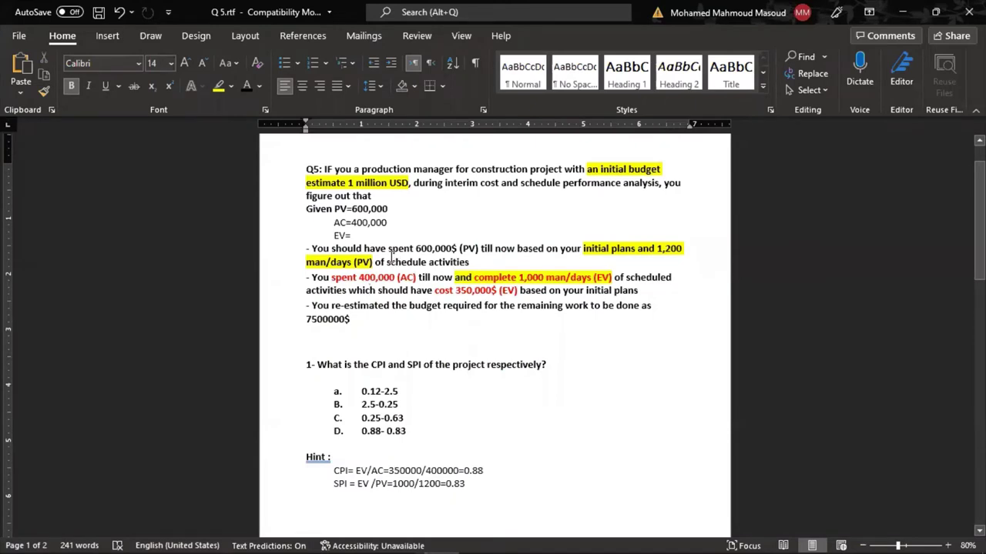
Read through the planned spending statement and the completed man-days statement of question 5, selecting the phrases being read.
{"action": "left_click_drag", "start_coordinate": [389, 249], "coordinate": [483, 249]}
{"action": "left_click_drag", "start_coordinate": [312, 249], "coordinate": [478, 248]}
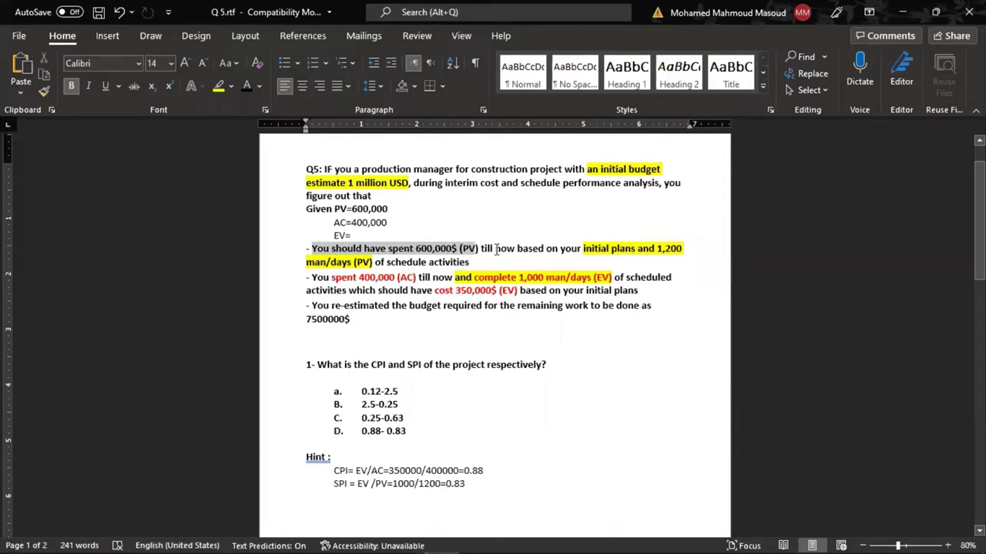
{"action": "left_click", "coordinate": [492, 248]}
{"action": "left_click_drag", "start_coordinate": [562, 248], "coordinate": [464, 263]}
{"action": "left_click_drag", "start_coordinate": [311, 278], "coordinate": [585, 283]}
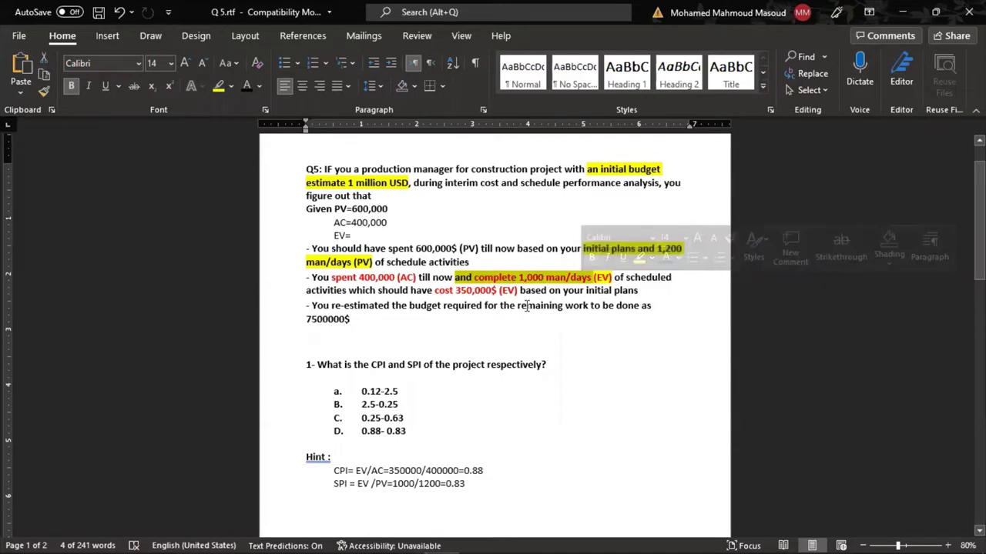
{"action": "left_click", "coordinate": [388, 279]}
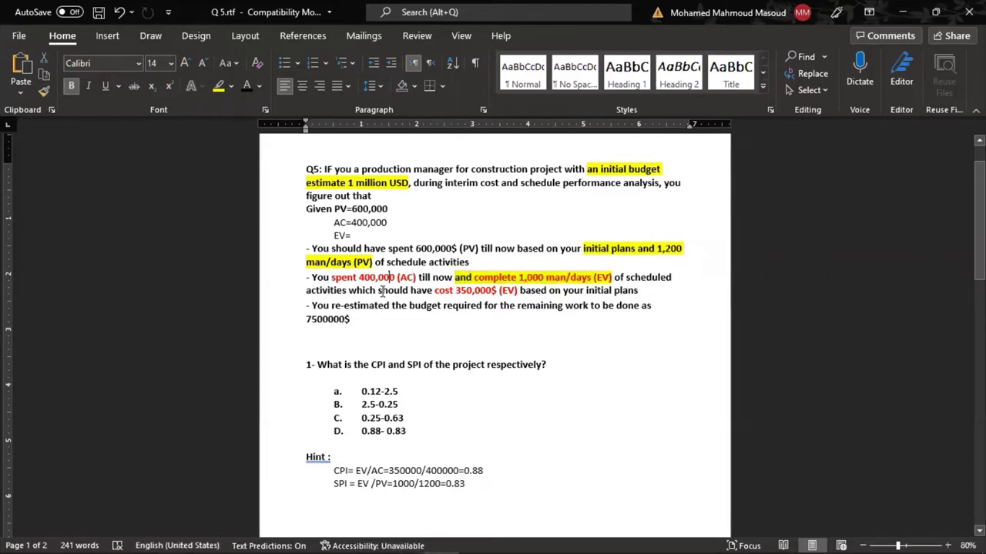
Highlight "spent 400,000 (AC)" and "cost 350,000$ (EV)" in yellow in the second statement of question 5.
{"action": "left_click_drag", "start_coordinate": [379, 291], "coordinate": [436, 293]}
{"action": "left_click_drag", "start_coordinate": [331, 279], "coordinate": [521, 293]}
{"action": "left_click", "coordinate": [219, 85]}
{"action": "left_click", "coordinate": [436, 293]}
{"action": "left_click", "coordinate": [218, 86]}
{"action": "left_click", "coordinate": [497, 292]}
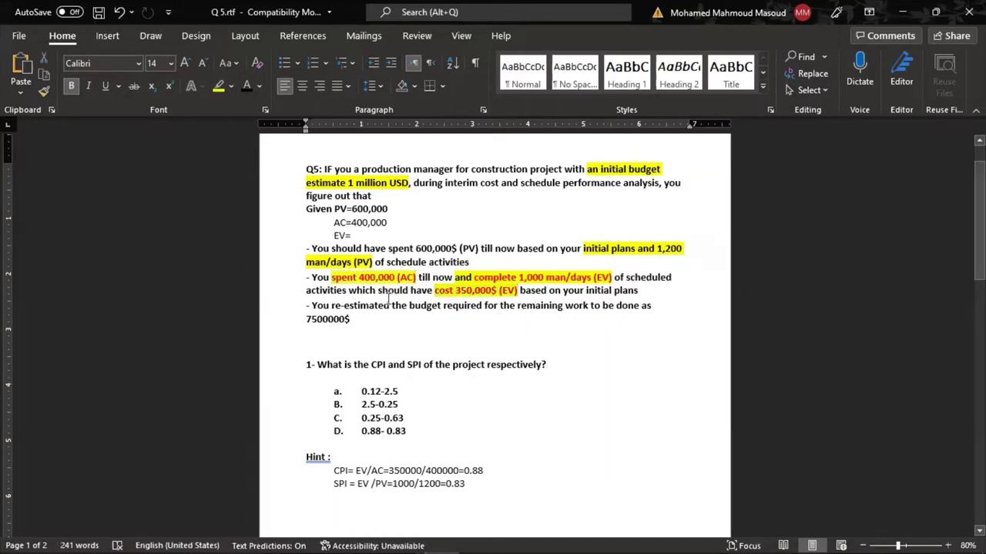
Switch to the Excel workbook and examine the PV, AC and EV lines on the selected curve picture.
{"action": "left_click_drag", "start_coordinate": [563, 292], "coordinate": [307, 182]}
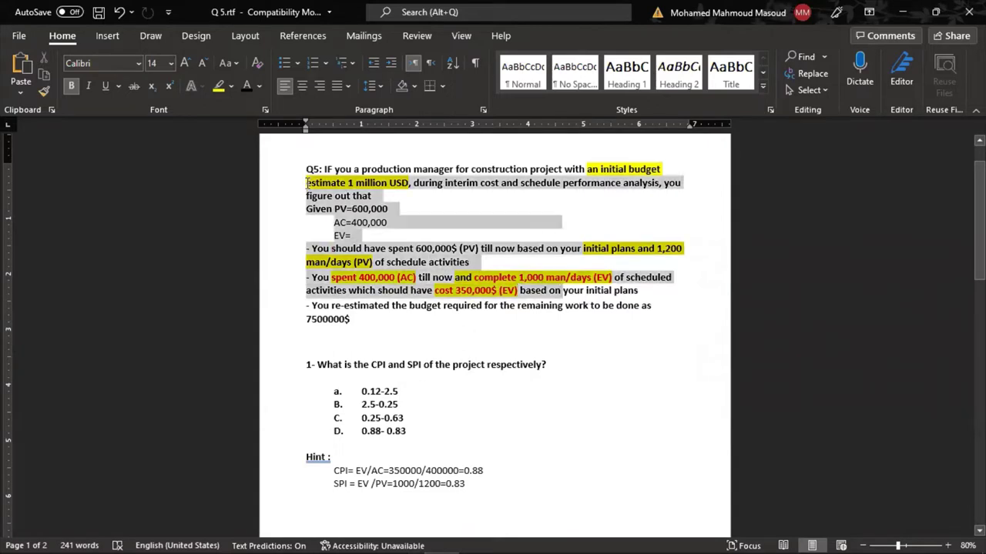
{"action": "key", "text": "alt+Tab"}
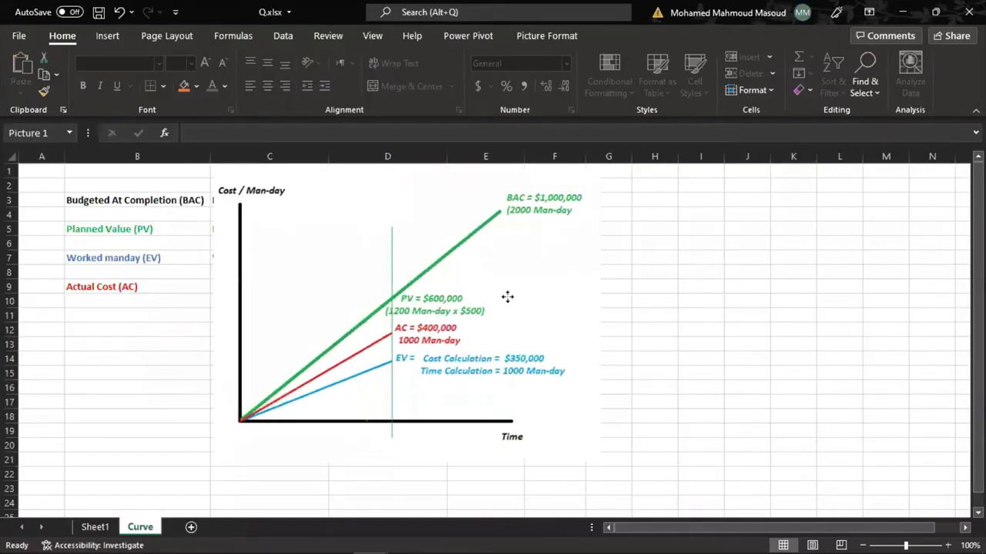
{"action": "left_click", "coordinate": [507, 297]}
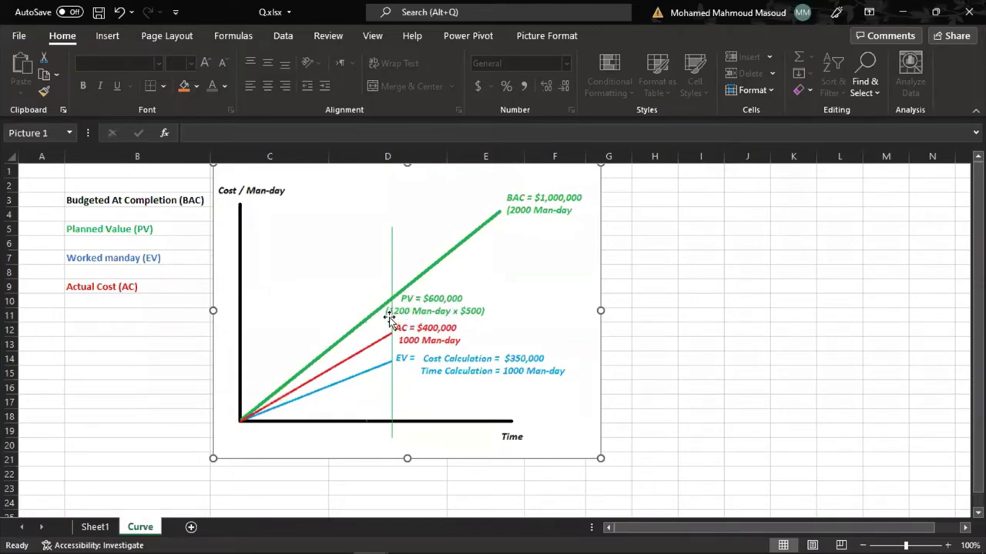
{"action": "left_click_drag", "start_coordinate": [401, 325], "coordinate": [391, 331]}
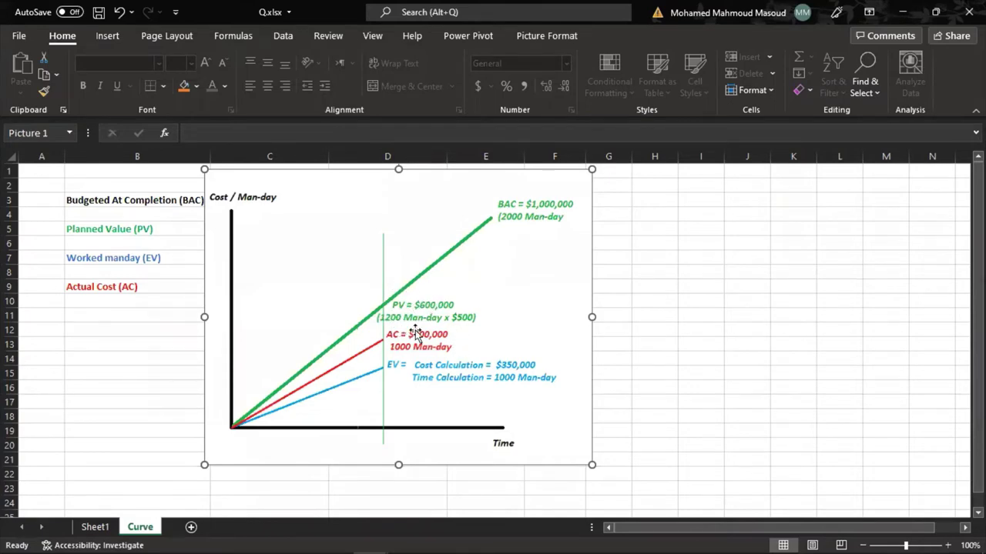
{"action": "left_click", "coordinate": [104, 35]}
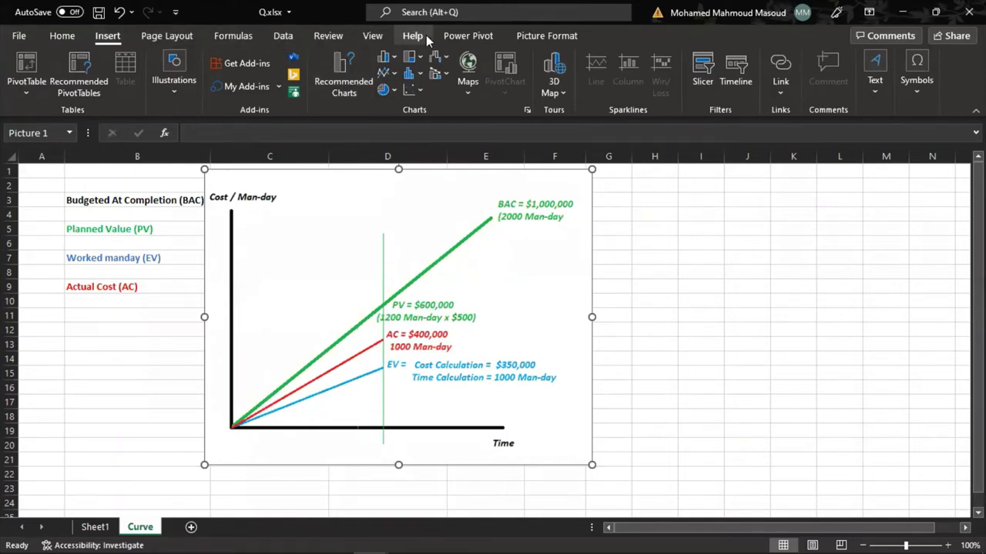
{"action": "left_click", "coordinate": [378, 36]}
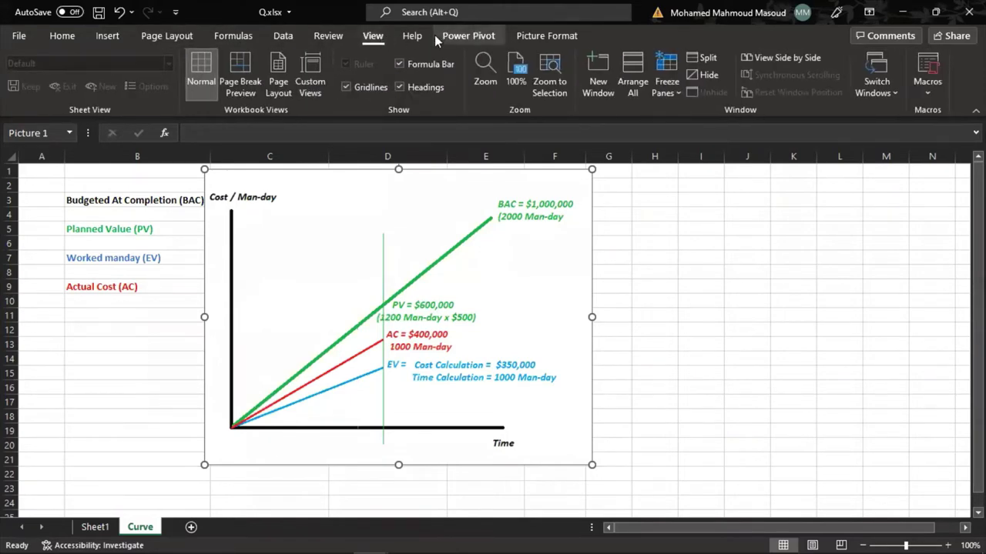
{"action": "left_click", "coordinate": [147, 37]}
{"action": "left_click", "coordinate": [101, 36]}
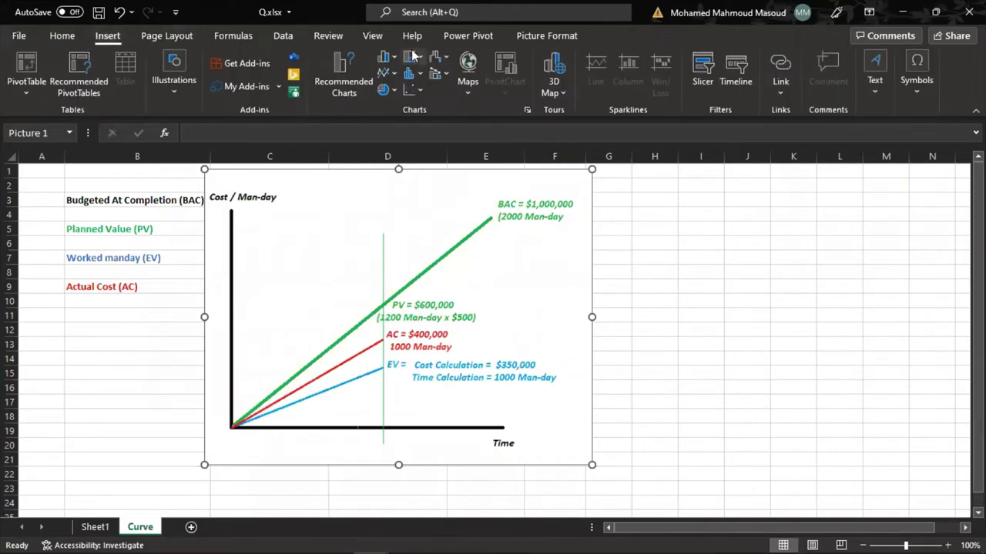
Move the curve picture off the table so it starts at column G, and widen it.
{"action": "left_click_drag", "start_coordinate": [453, 199], "coordinate": [825, 202]}
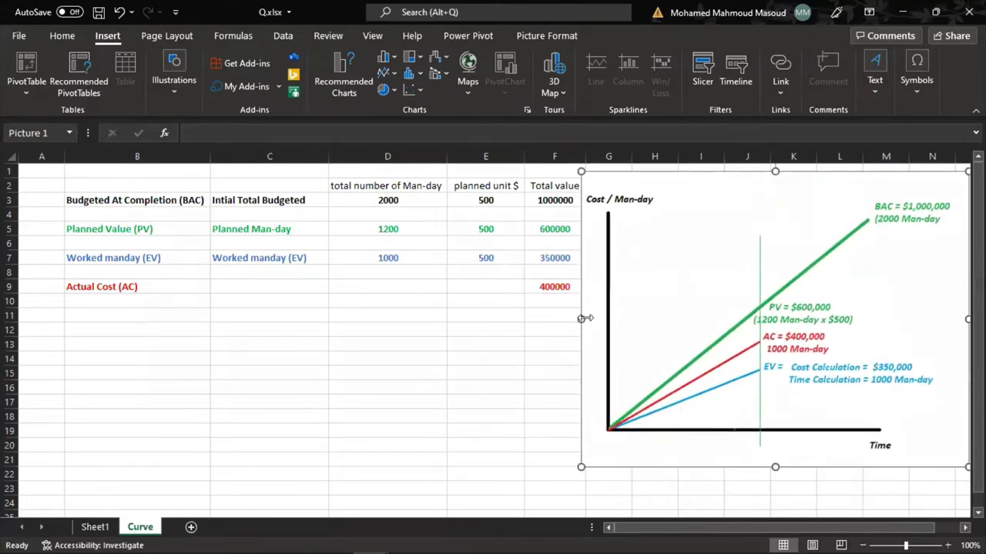
{"action": "left_click_drag", "start_coordinate": [582, 319], "coordinate": [618, 289]}
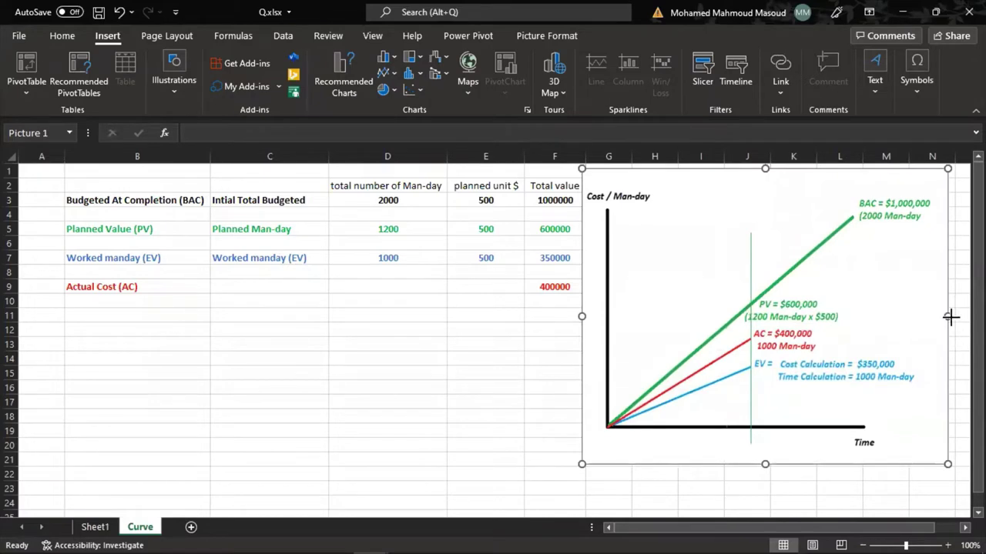
{"action": "left_click_drag", "start_coordinate": [951, 316], "coordinate": [967, 315]}
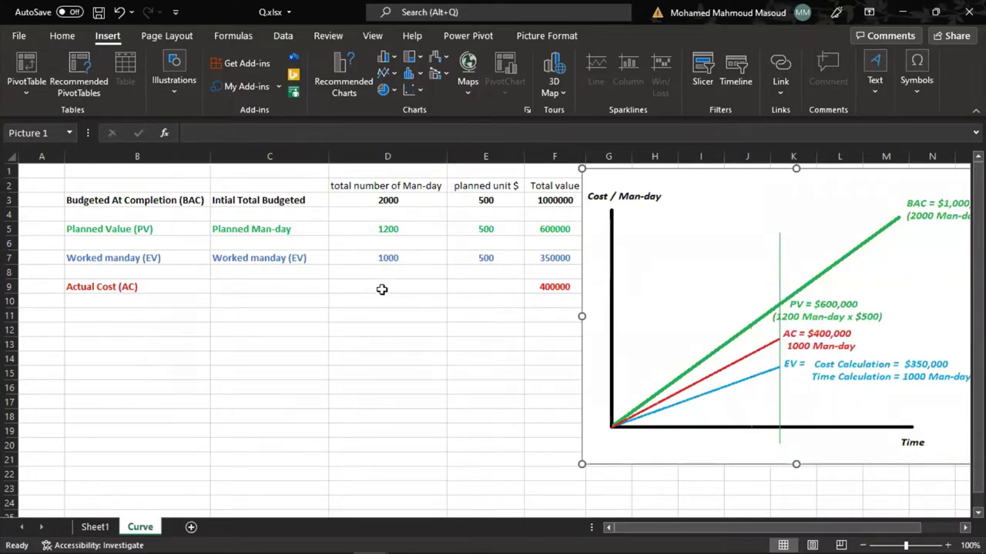
Fill the planned and worked man-day cells D5:D7 with light blue and add borders around every cell.
{"action": "left_click_drag", "start_coordinate": [390, 234], "coordinate": [391, 257]}
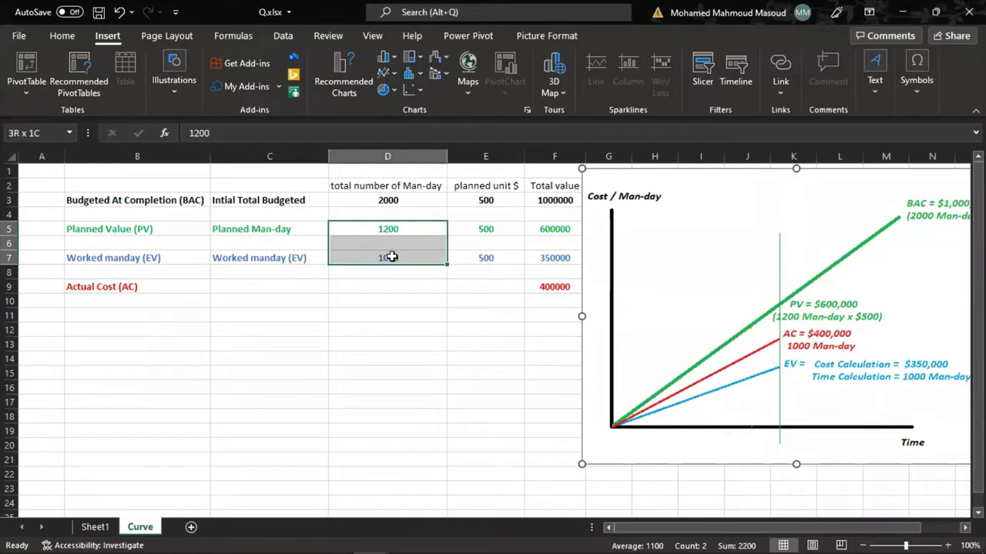
{"action": "left_click", "coordinate": [61, 36]}
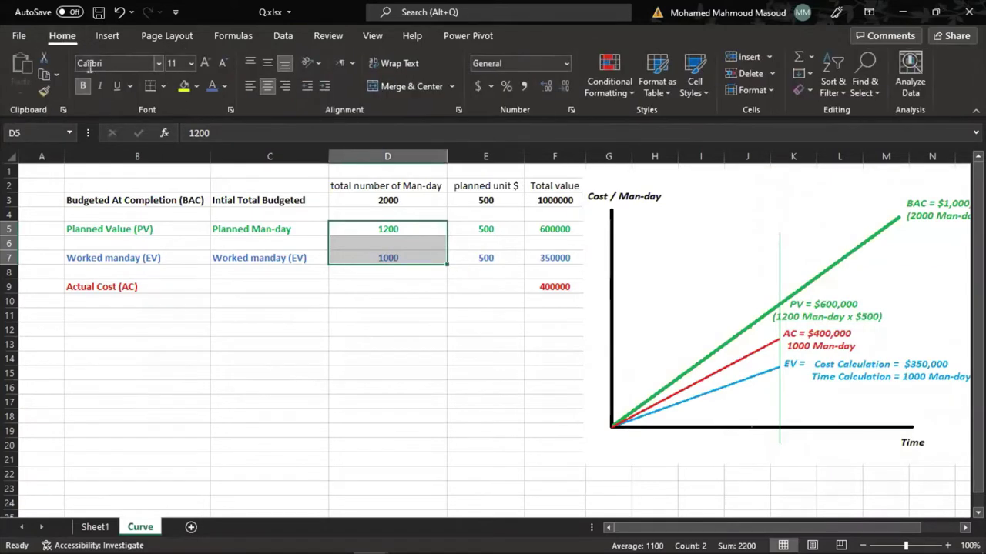
{"action": "left_click", "coordinate": [199, 88]}
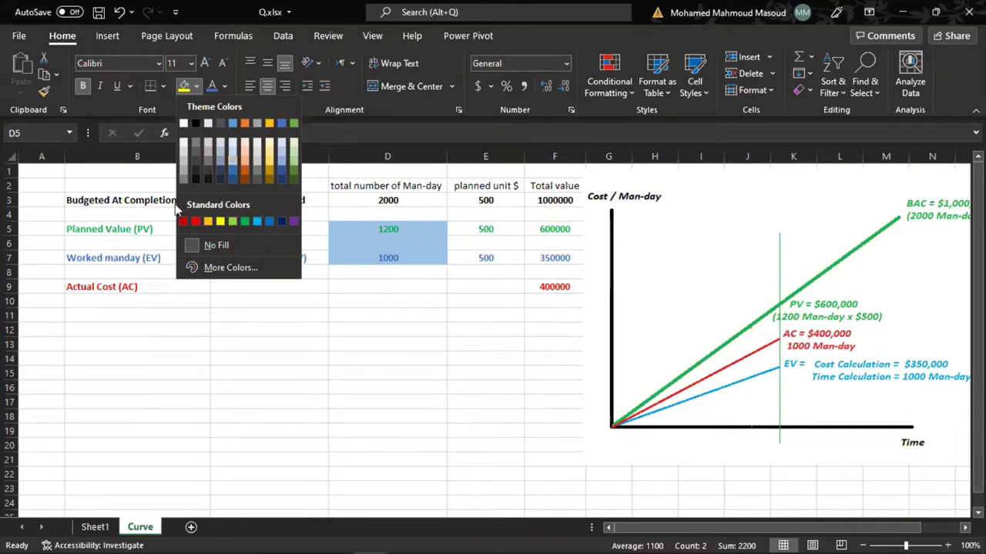
{"action": "left_click", "coordinate": [163, 86]}
{"action": "left_click", "coordinate": [194, 226]}
{"action": "left_click", "coordinate": [362, 299]}
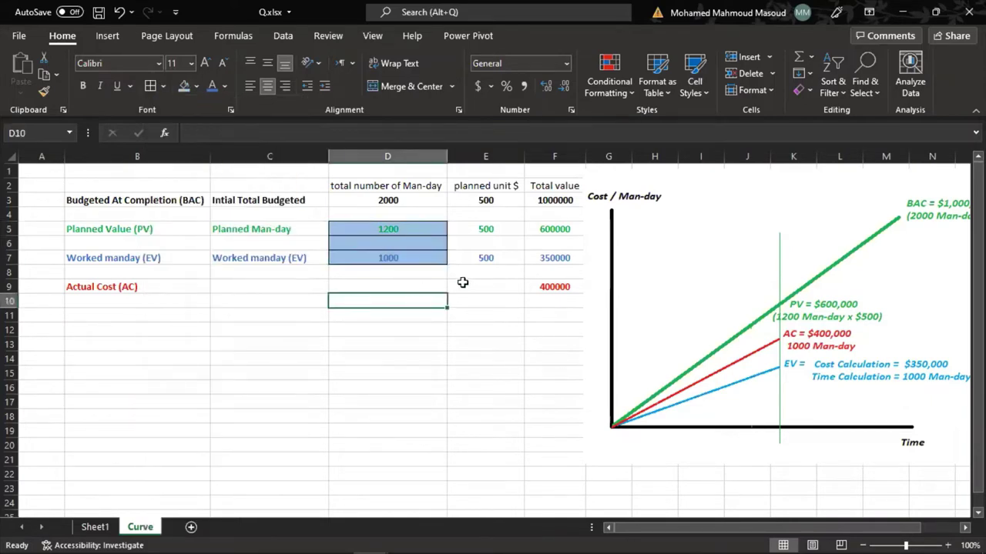
Fill the EV and AC total value cells F7:F9 with light blue.
{"action": "left_click_drag", "start_coordinate": [547, 265], "coordinate": [550, 284]}
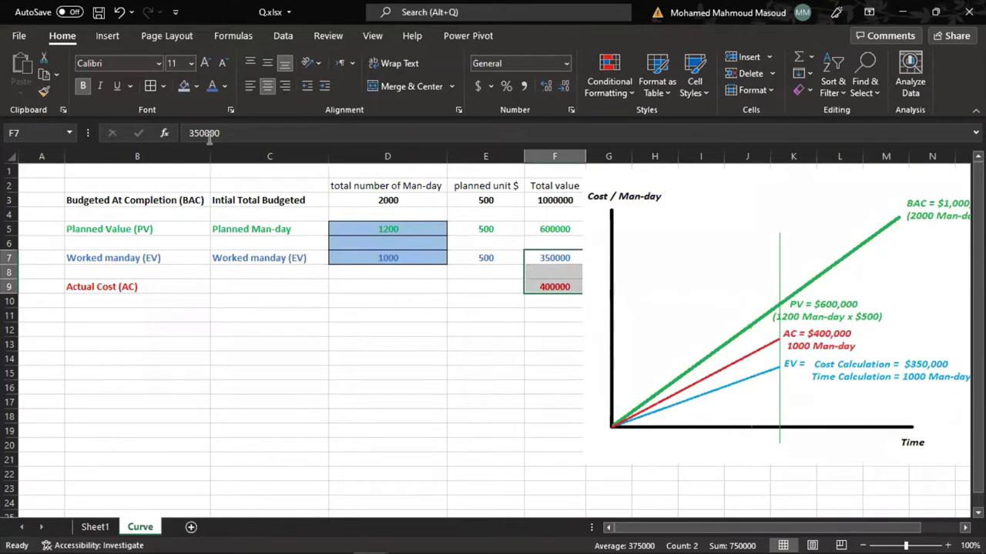
{"action": "left_click", "coordinate": [184, 86]}
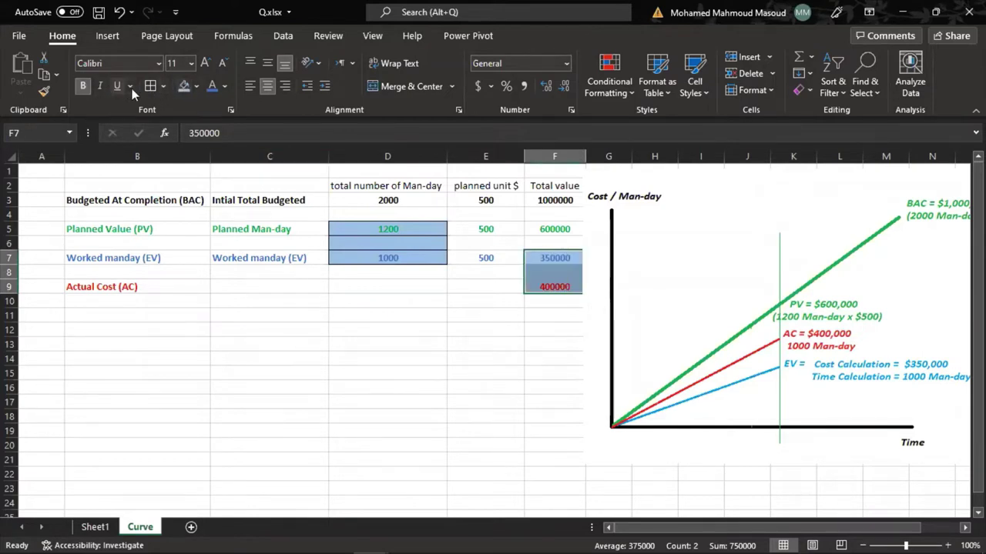
{"action": "left_click", "coordinate": [155, 91]}
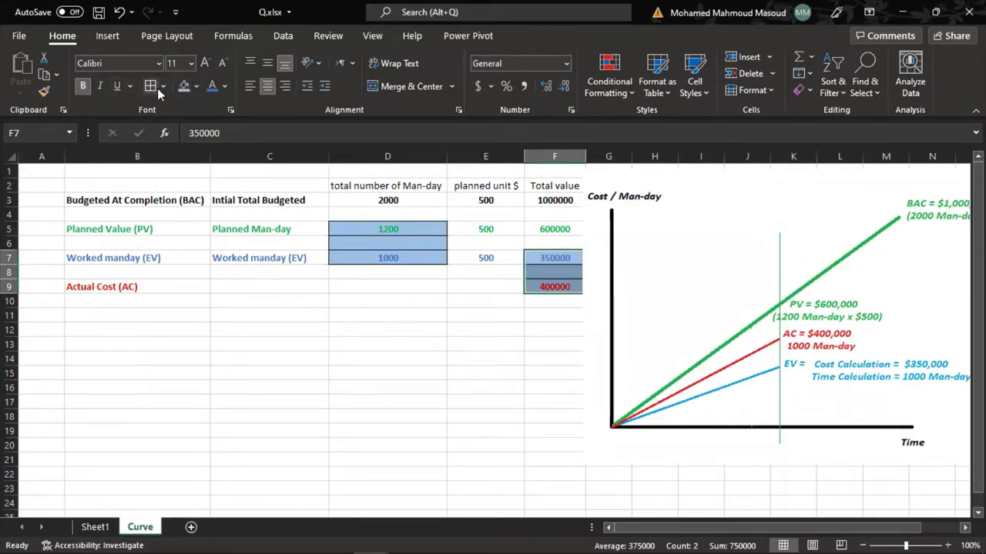
Undo the blue fills, put thick outside borders around D5:D7 and F7:F9, and shift the curve picture clear of column F.
{"action": "left_click", "coordinate": [361, 231], "text": "ctrl"}
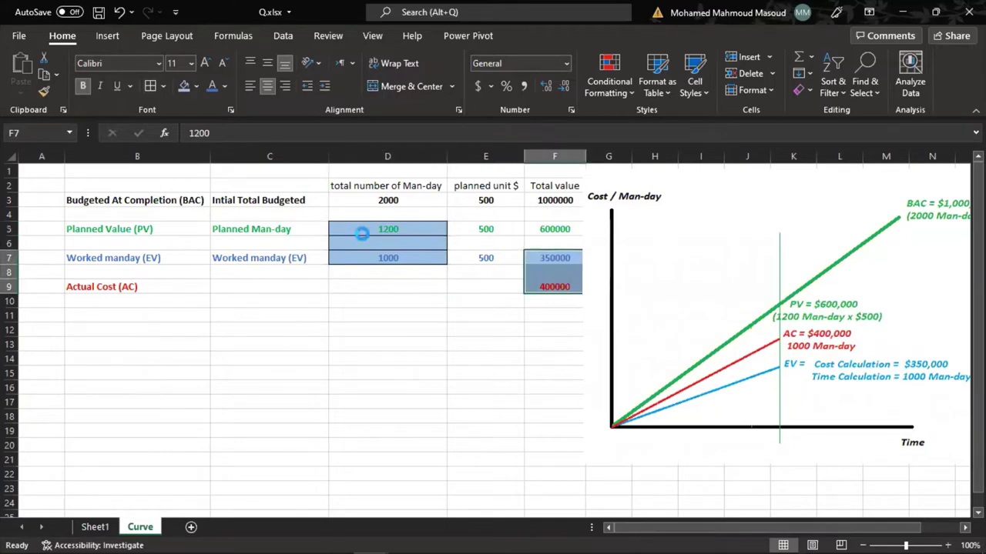
{"action": "left_click_drag", "start_coordinate": [360, 231], "coordinate": [387, 256]}
{"action": "key", "text": "ctrl+v"}
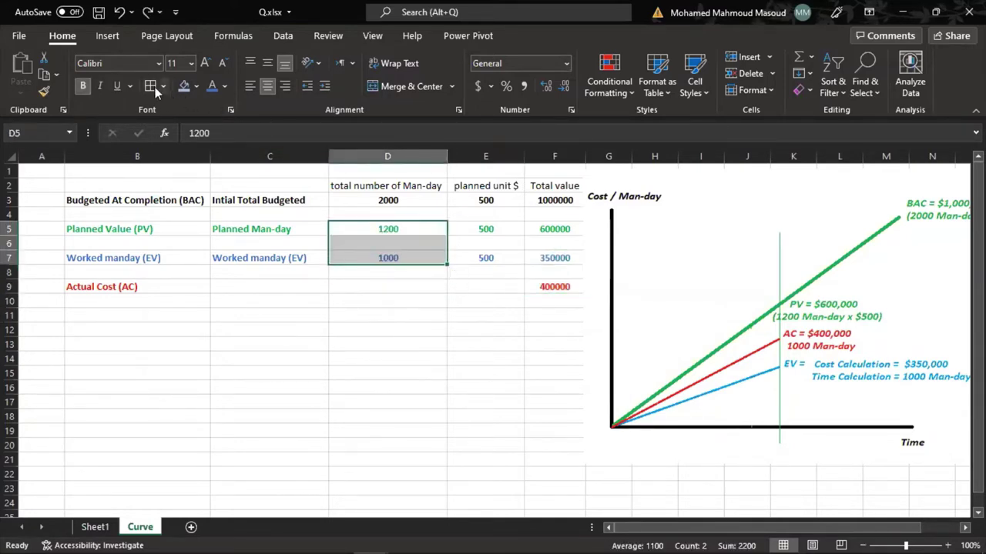
{"action": "left_click", "coordinate": [158, 89]}
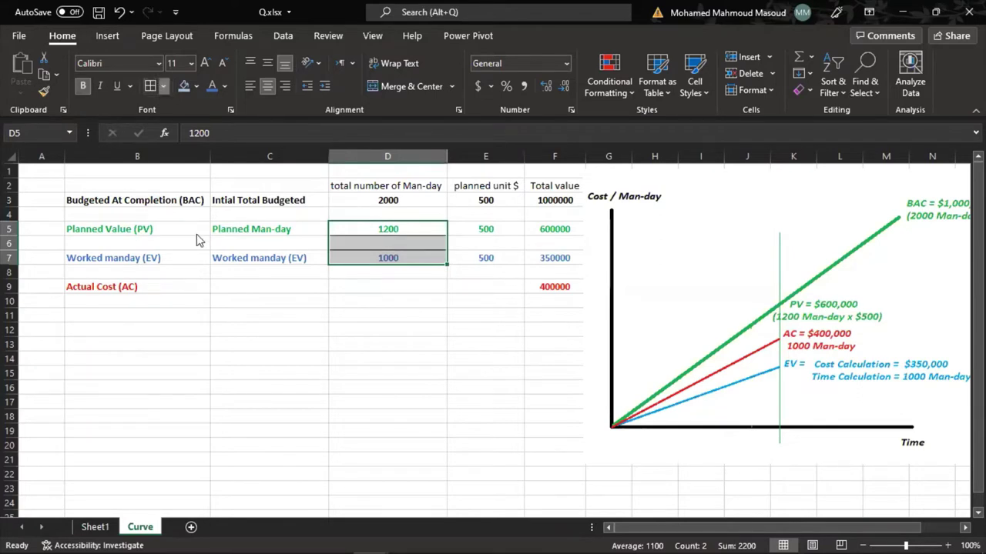
{"action": "left_click_drag", "start_coordinate": [555, 260], "coordinate": [551, 290]}
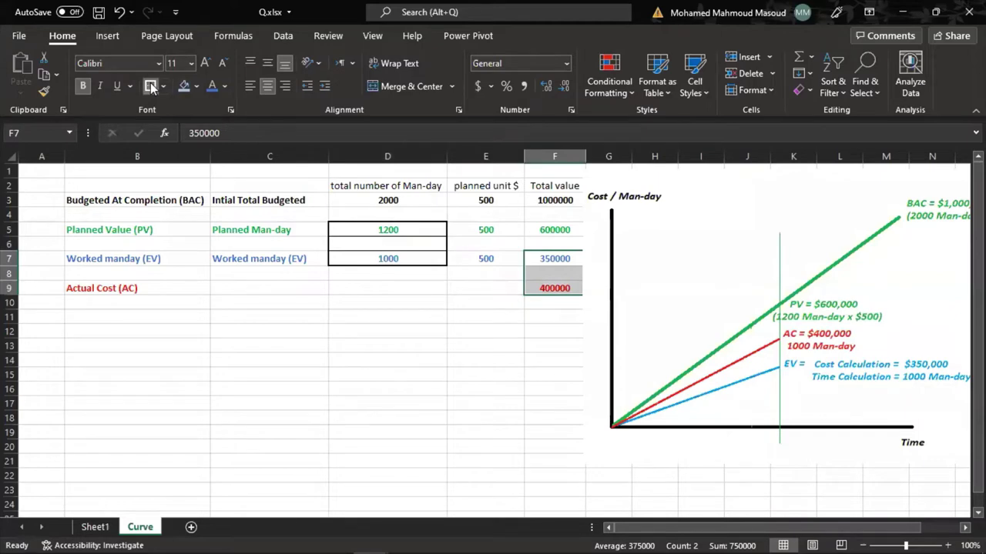
{"action": "left_click", "coordinate": [151, 85]}
{"action": "left_click_drag", "start_coordinate": [637, 267], "coordinate": [660, 267]}
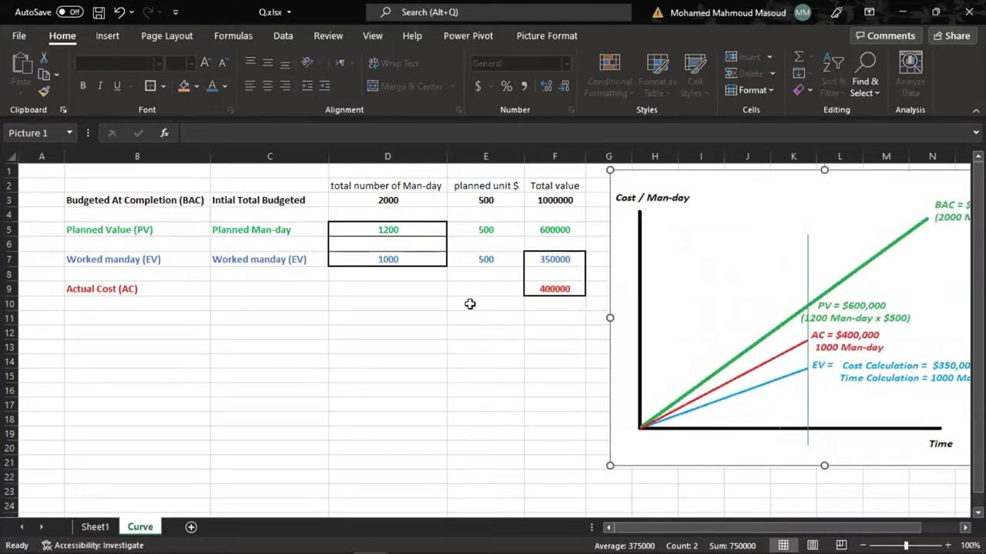
Review the BAC row's man-days, unit price and total value, and move the curve picture below the table to start at row 11.
{"action": "left_click", "coordinate": [375, 194]}
{"action": "left_click_drag", "start_coordinate": [137, 198], "coordinate": [557, 185]}
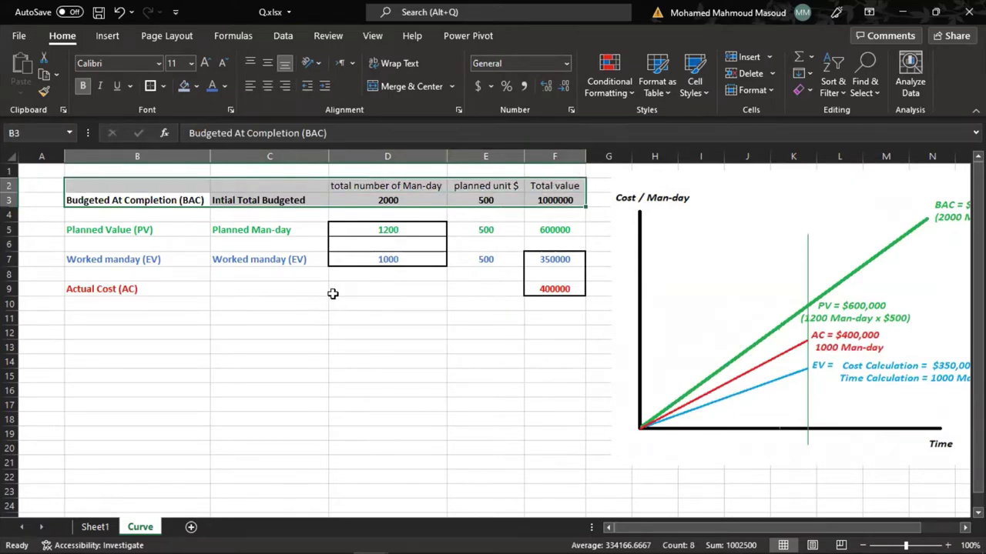
{"action": "left_click", "coordinate": [379, 201]}
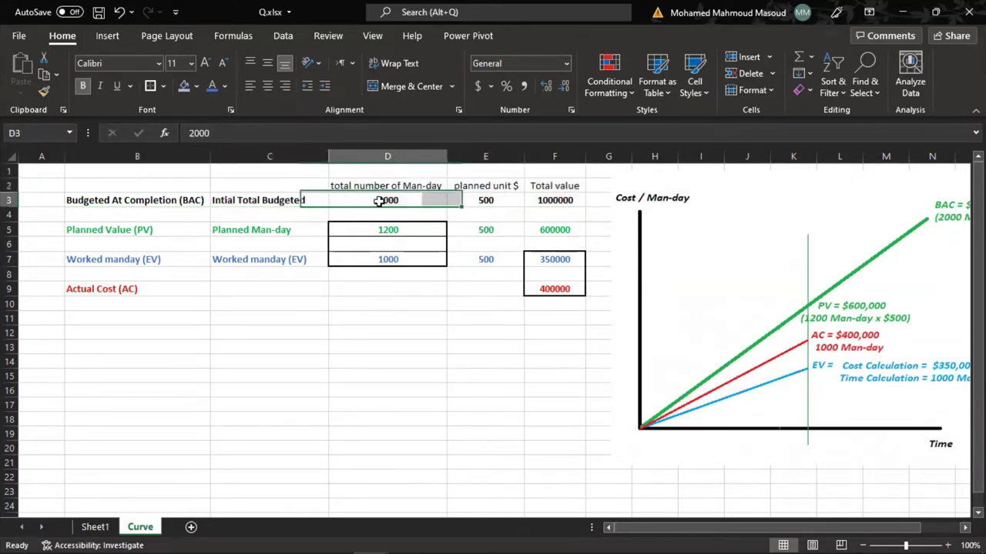
{"action": "left_click", "coordinate": [477, 201]}
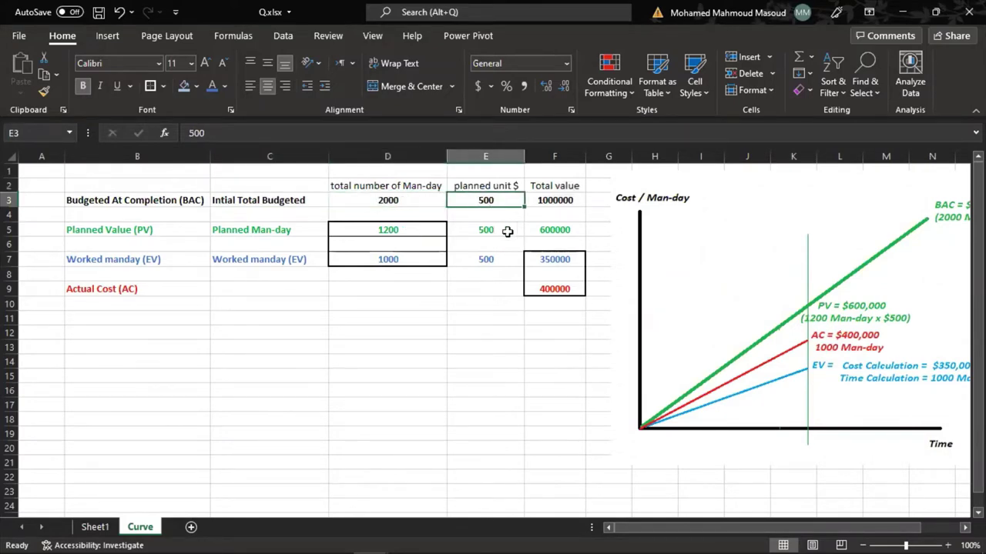
{"action": "left_click", "coordinate": [565, 201]}
{"action": "left_click_drag", "start_coordinate": [697, 244], "coordinate": [199, 377]}
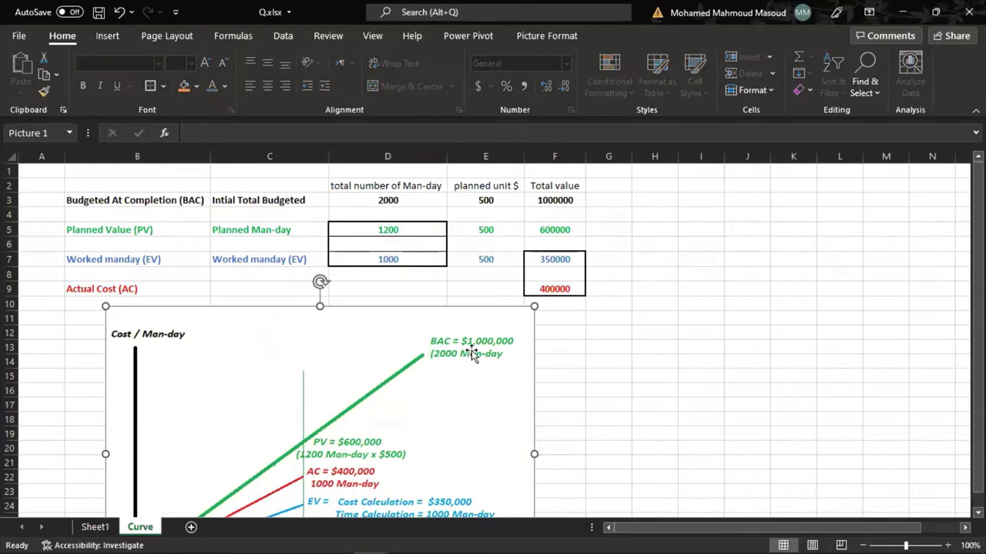
{"action": "left_click", "coordinate": [484, 262]}
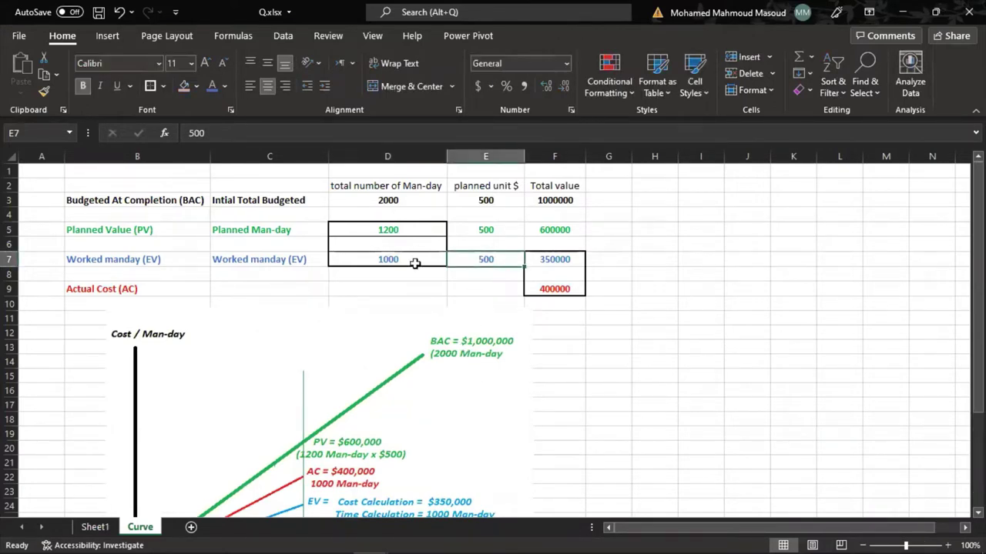
Switch to the Word document and read the initial budget estimate in question 5.
{"action": "key", "text": "alt+Tab"}
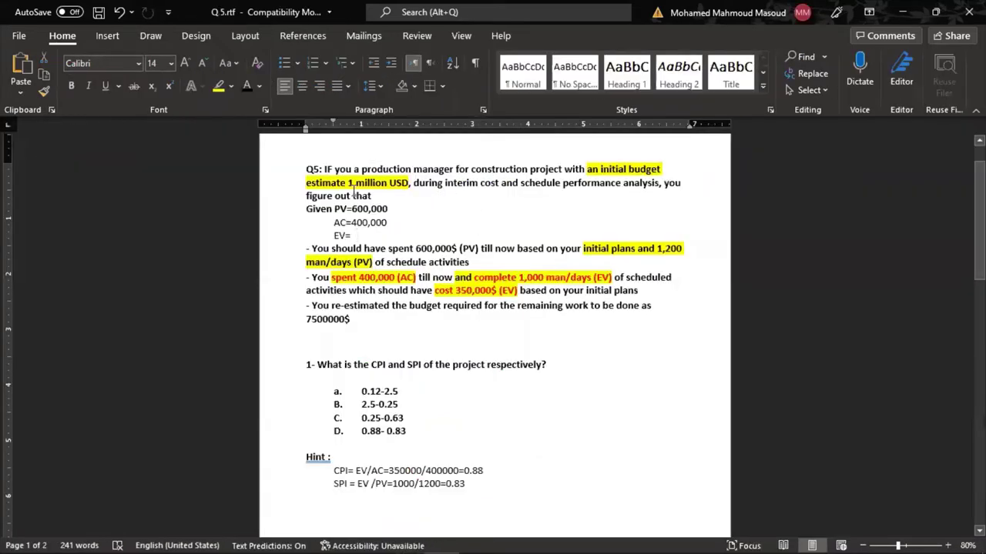
{"action": "left_click_drag", "start_coordinate": [315, 183], "coordinate": [409, 182]}
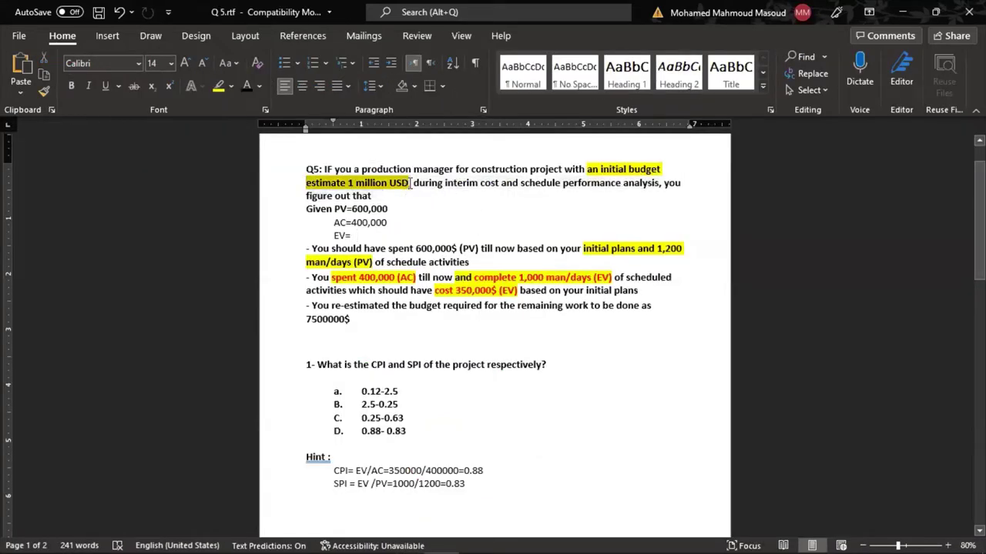
{"action": "left_click_drag", "start_coordinate": [519, 182], "coordinate": [308, 195]}
{"action": "left_click", "coordinate": [340, 188]}
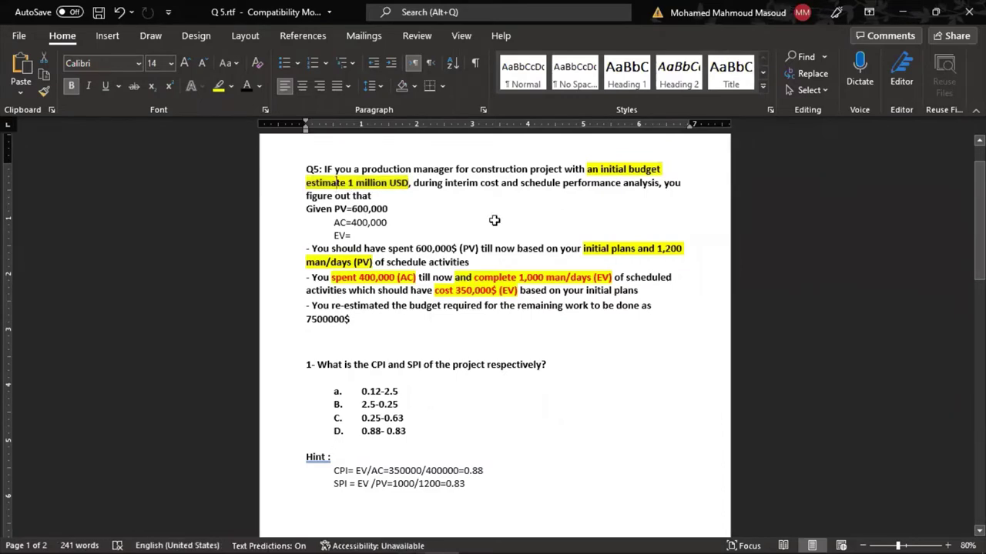
Switch back to the Excel workbook and fill the BAC total value cell F3 with green.
{"action": "key", "text": "alt+Tab"}
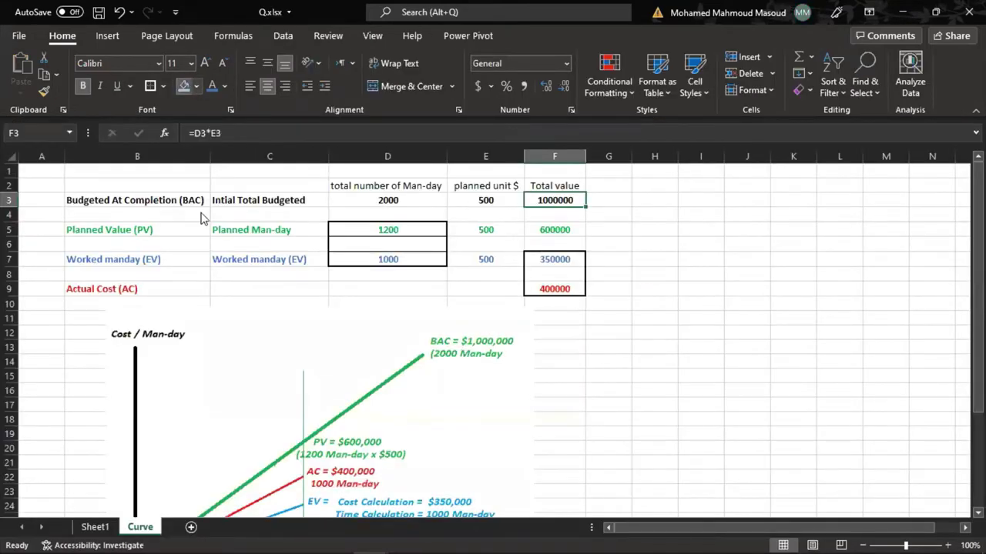
{"action": "left_click", "coordinate": [197, 87]}
{"action": "left_click", "coordinate": [472, 352]}
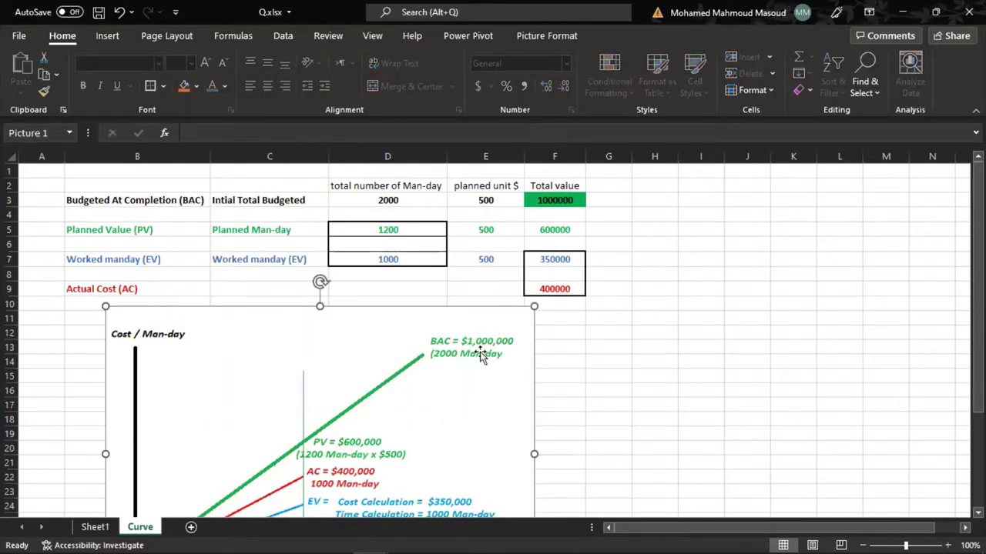
Examine the planned value statement of question 5 in Word and compare its cost and man-days with the PV line on the Excel curve.
{"action": "key", "text": "alt+Tab"}
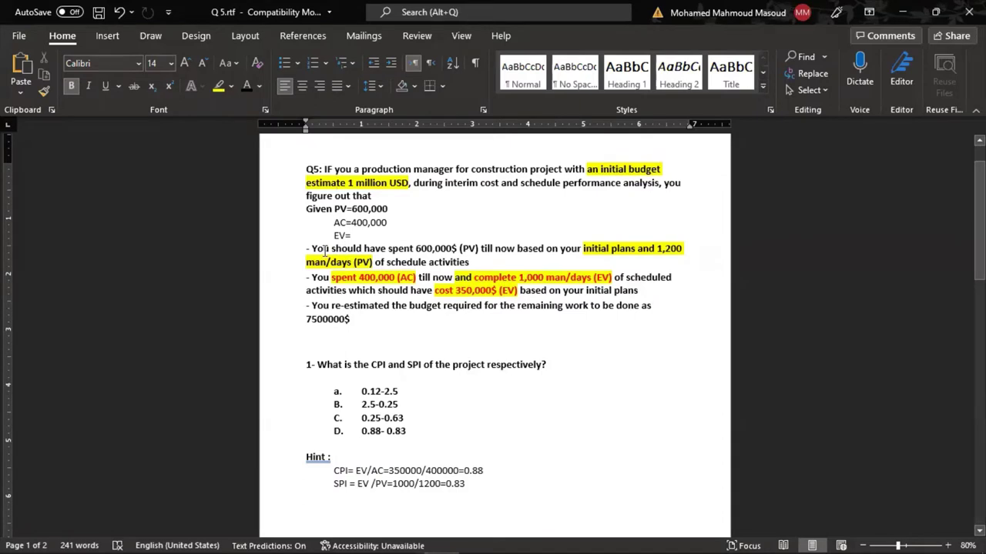
{"action": "left_click_drag", "start_coordinate": [311, 248], "coordinate": [479, 249]}
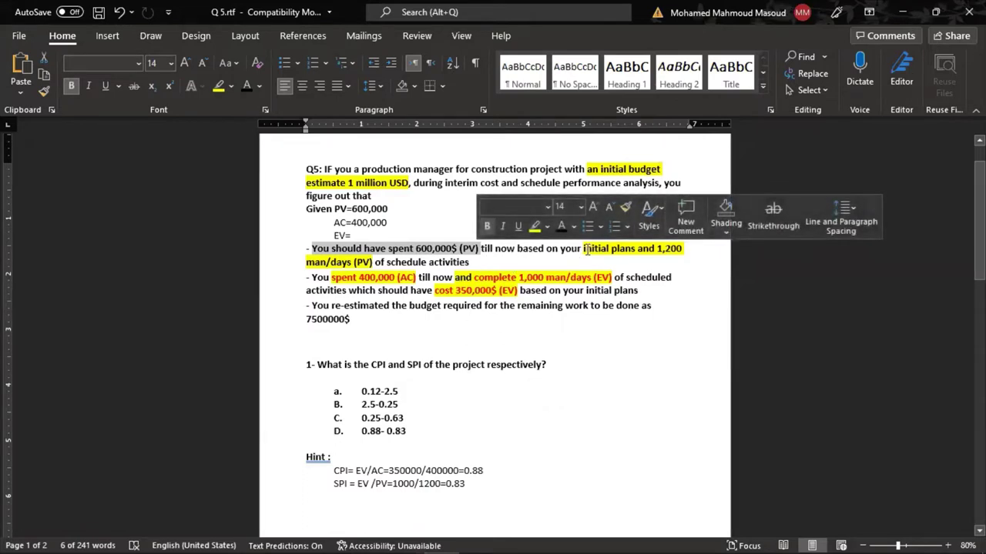
{"action": "left_click_drag", "start_coordinate": [587, 250], "coordinate": [680, 250]}
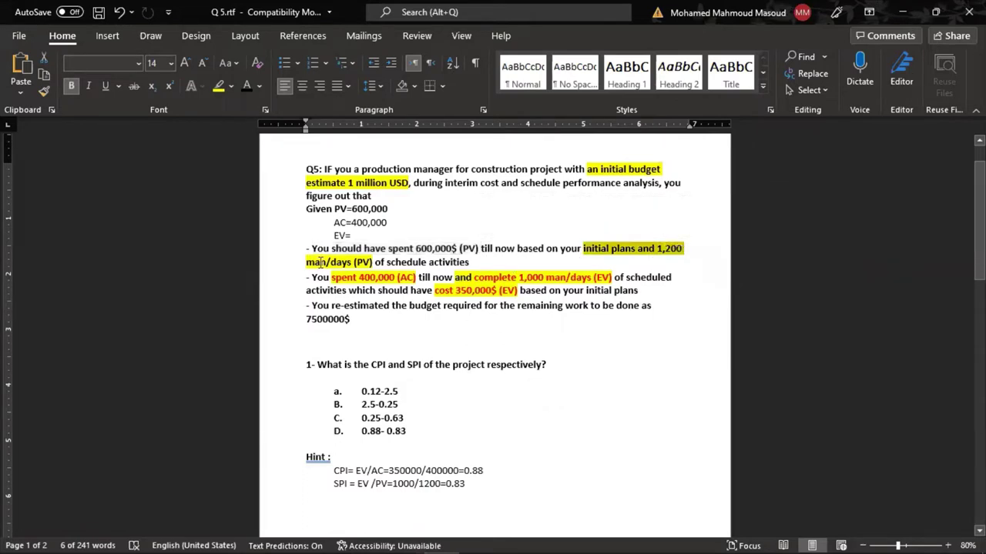
{"action": "left_click_drag", "start_coordinate": [351, 262], "coordinate": [354, 262]}
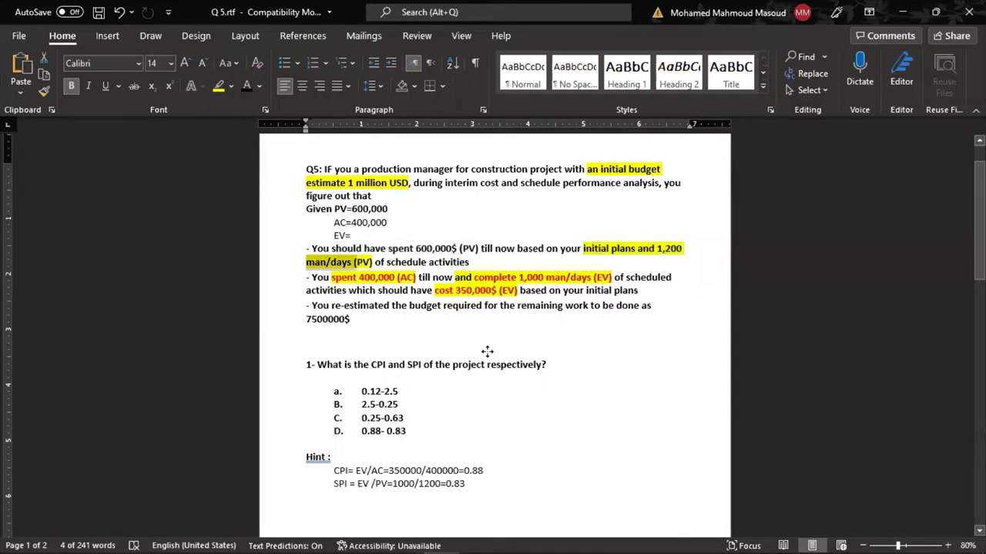
{"action": "key", "text": "alt+Tab"}
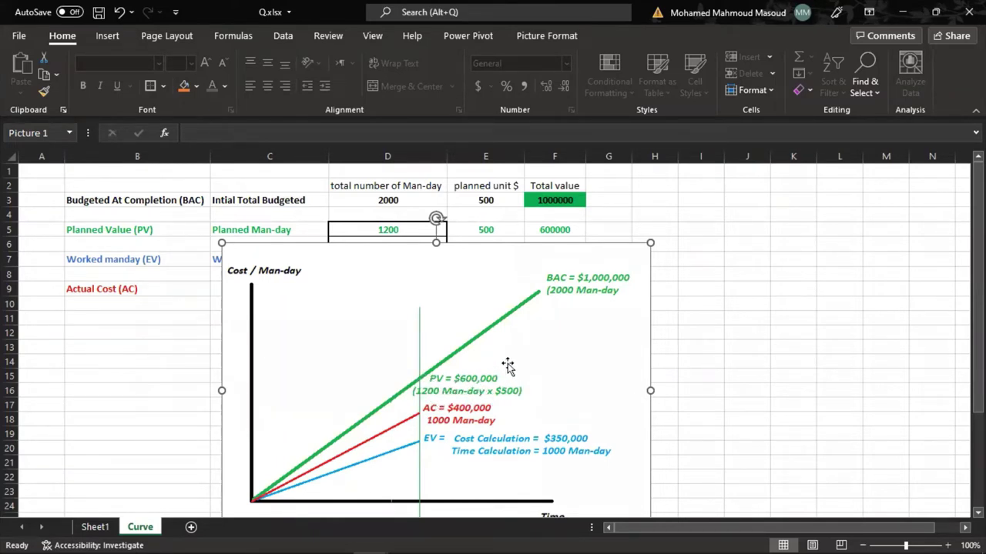
{"action": "key", "text": "alt+Tab"}
{"action": "left_click_drag", "start_coordinate": [646, 249], "coordinate": [482, 246]}
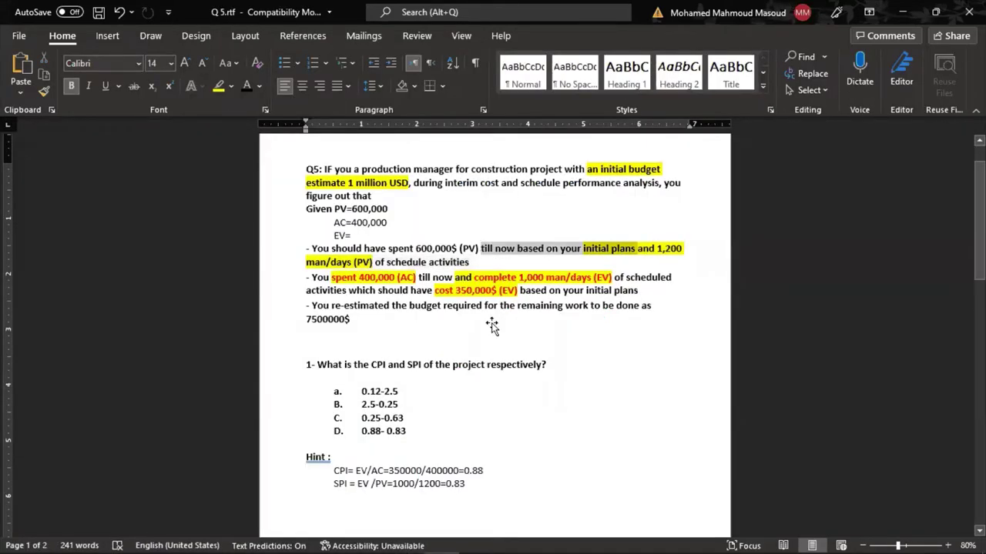
{"action": "key", "text": "alt+Tab"}
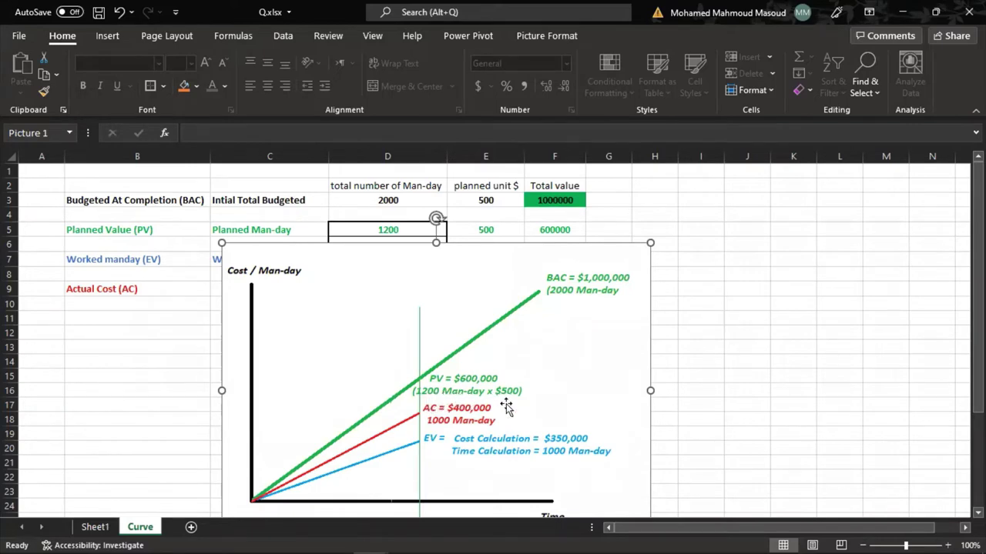
Enter the formula =1200/500 in cell J13 beside the curve picture.
{"action": "left_click", "coordinate": [758, 346]}
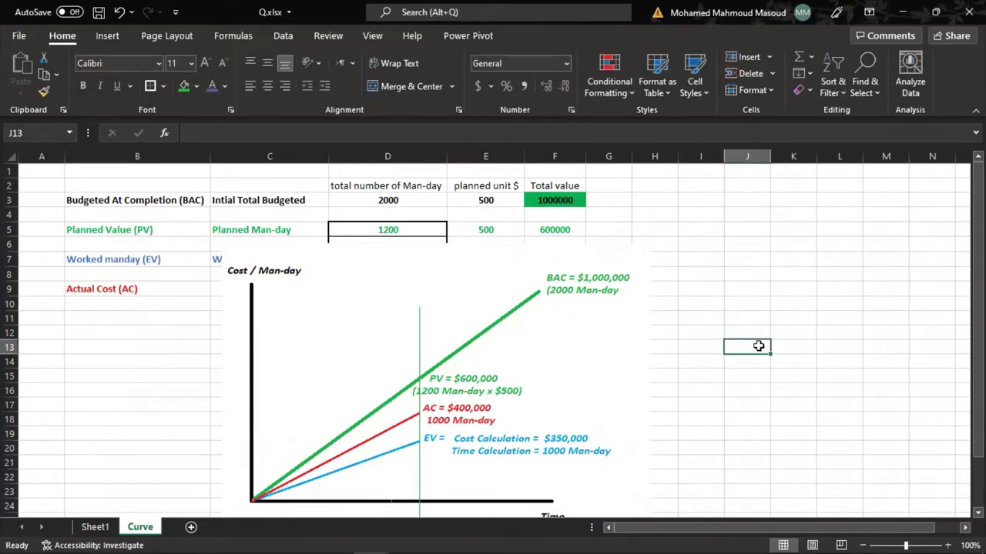
{"action": "type", "text": "=1200"}
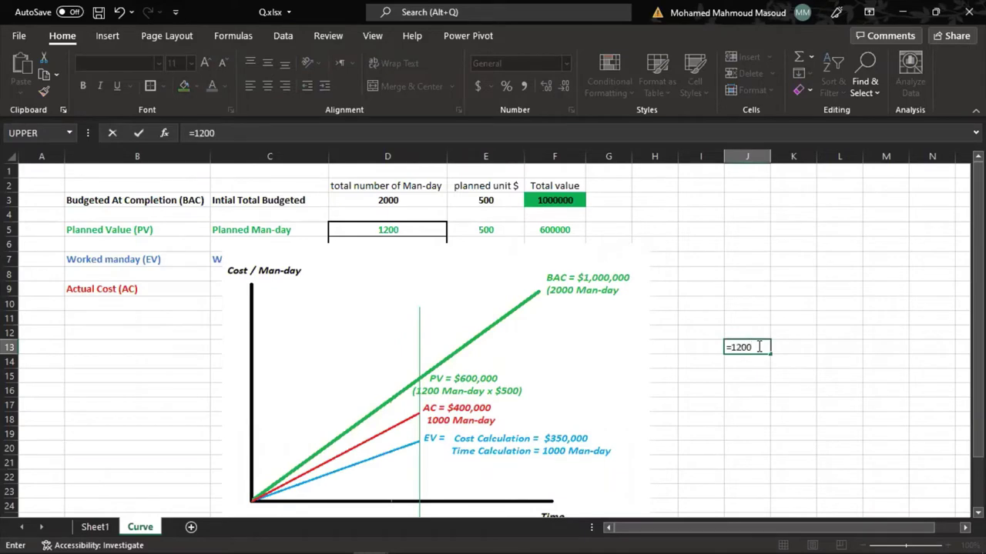
{"action": "type", "text": "/500"}
{"action": "key", "text": "Return"}
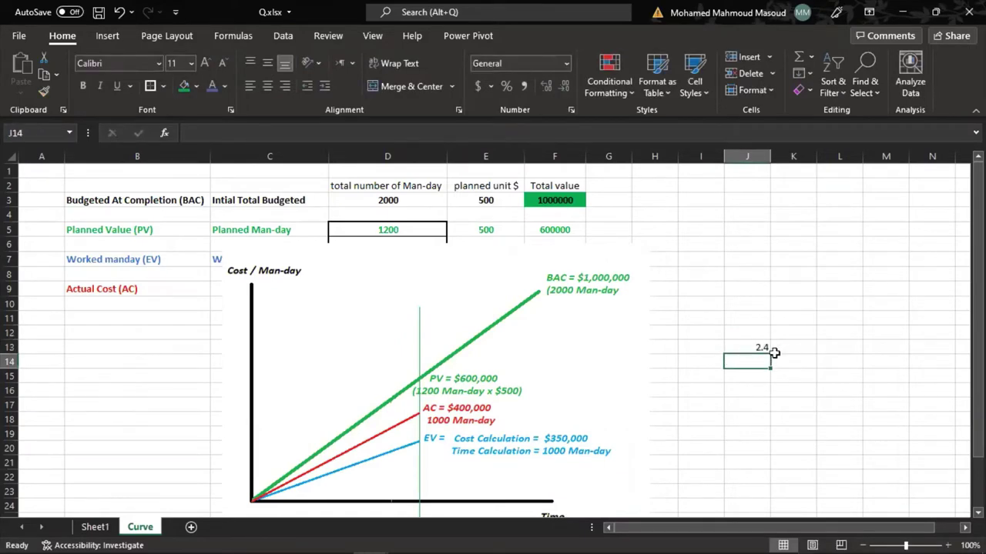
Calculate the planned cost per man-day in cell J13 with the formula =600000/1200.
{"action": "left_click", "coordinate": [746, 348]}
{"action": "type", "text": "="}
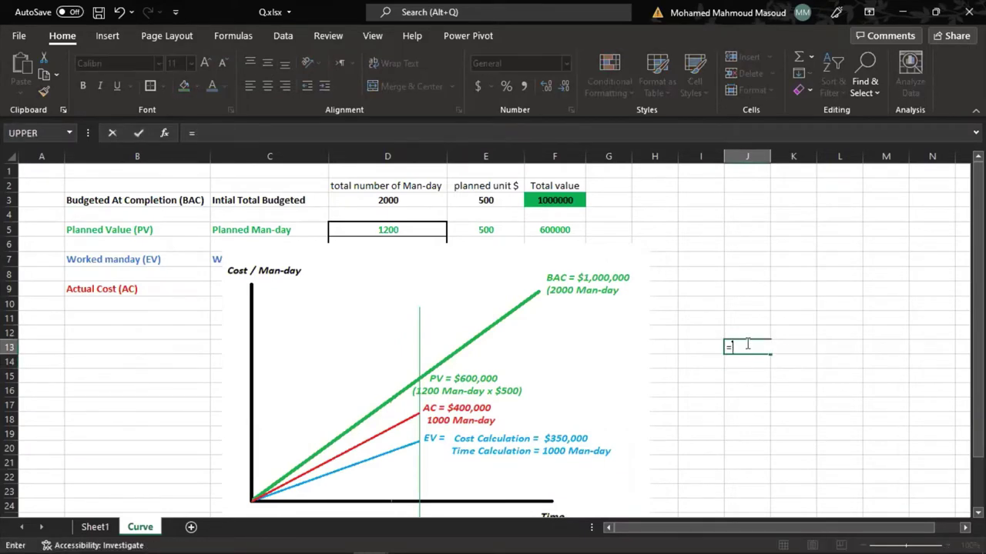
{"action": "type", "text": "600000/"}
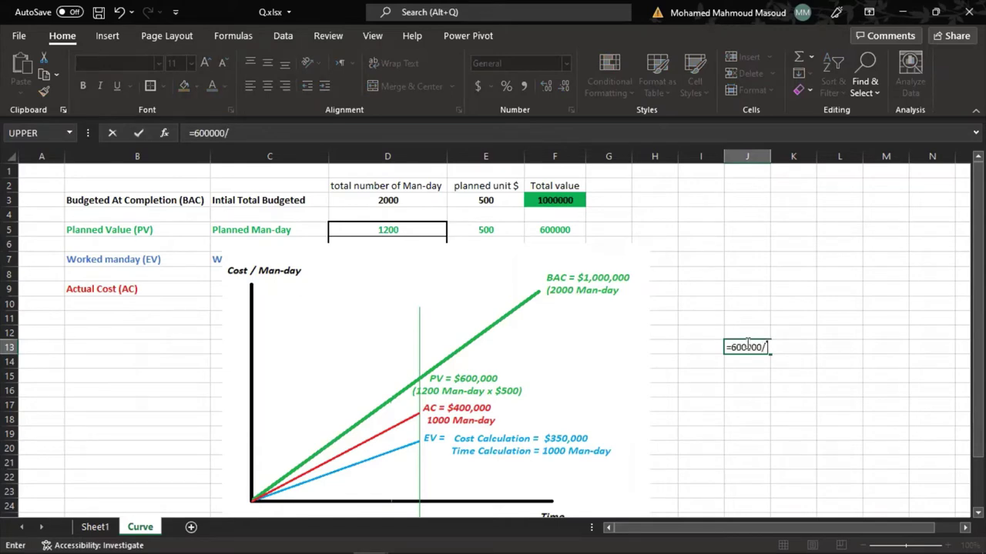
{"action": "type", "text": "1200"}
{"action": "key", "text": "Return"}
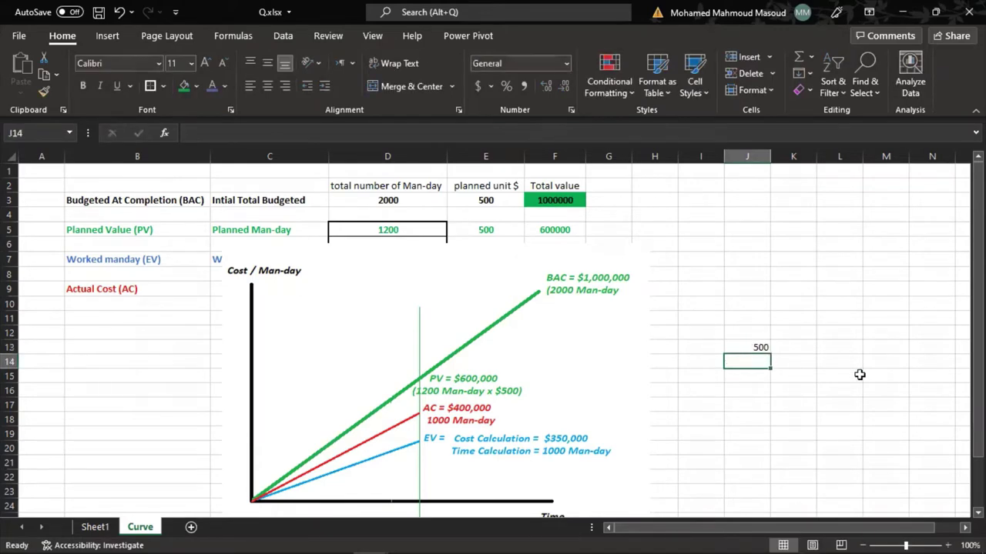
{"action": "left_click", "coordinate": [744, 348]}
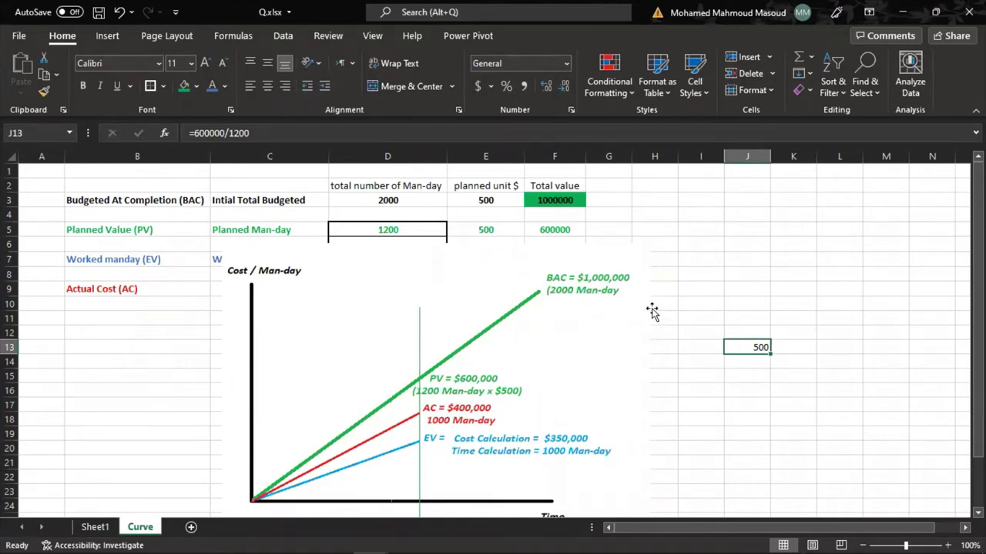
Move the curve picture up over the table so its upper edge sits at row 5.
{"action": "left_click", "coordinate": [559, 358]}
{"action": "left_click_drag", "start_coordinate": [559, 359], "coordinate": [573, 365]}
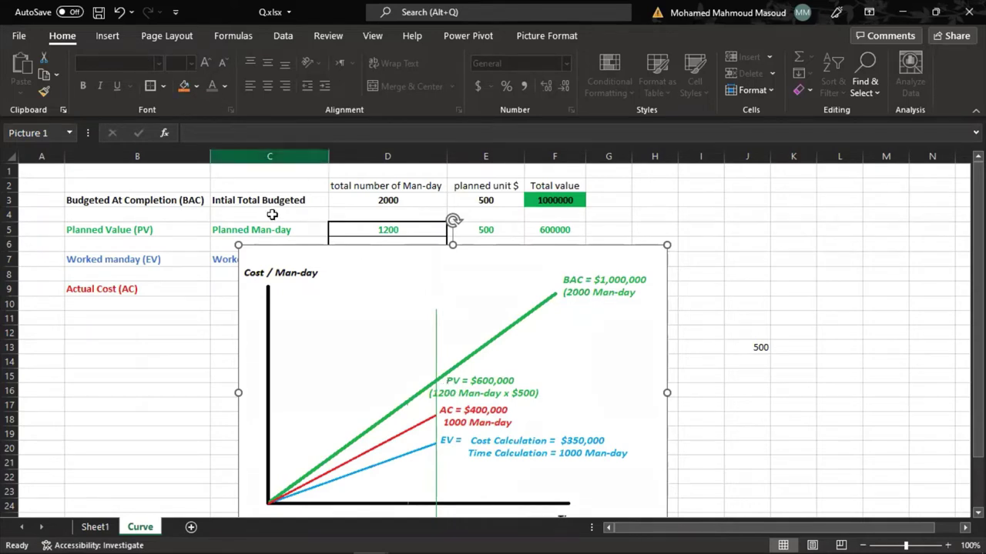
{"action": "mouse_move", "coordinate": [352, 293]}
{"action": "left_mouse_down"}
{"action": "mouse_move", "coordinate": [354, 319]}
{"action": "mouse_move", "coordinate": [322, 324]}
{"action": "mouse_move", "coordinate": [346, 275]}
{"action": "left_mouse_up"}
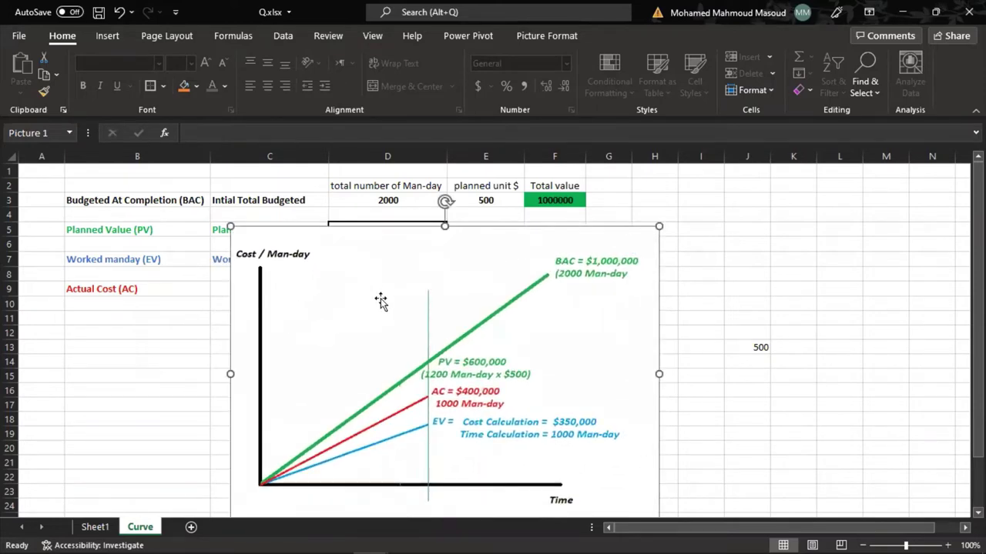
{"action": "left_click", "coordinate": [109, 38]}
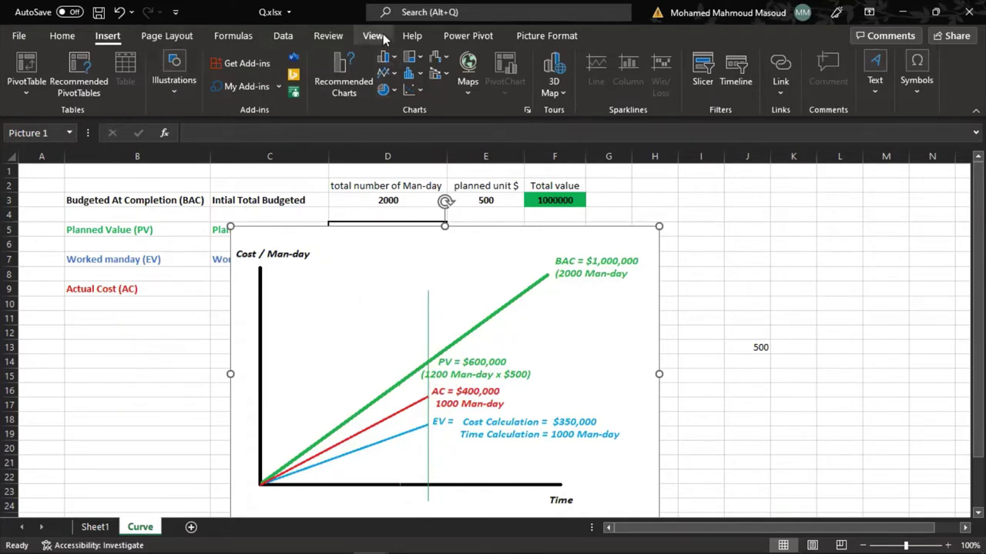
Nudge the curve picture slightly up over the table and enter the formula =100*10 in cell J16.
{"action": "left_click", "coordinate": [63, 36]}
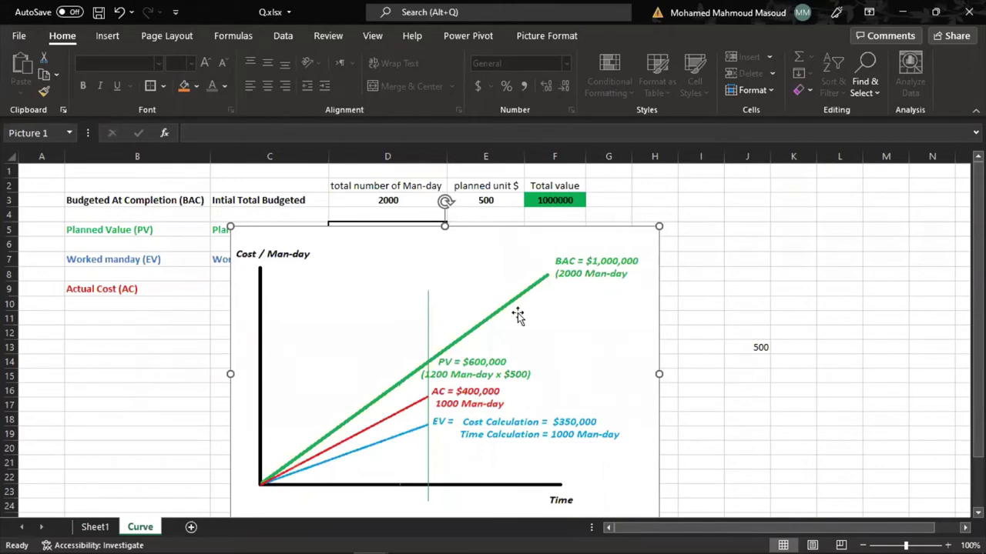
{"action": "left_click_drag", "start_coordinate": [521, 314], "coordinate": [527, 300]}
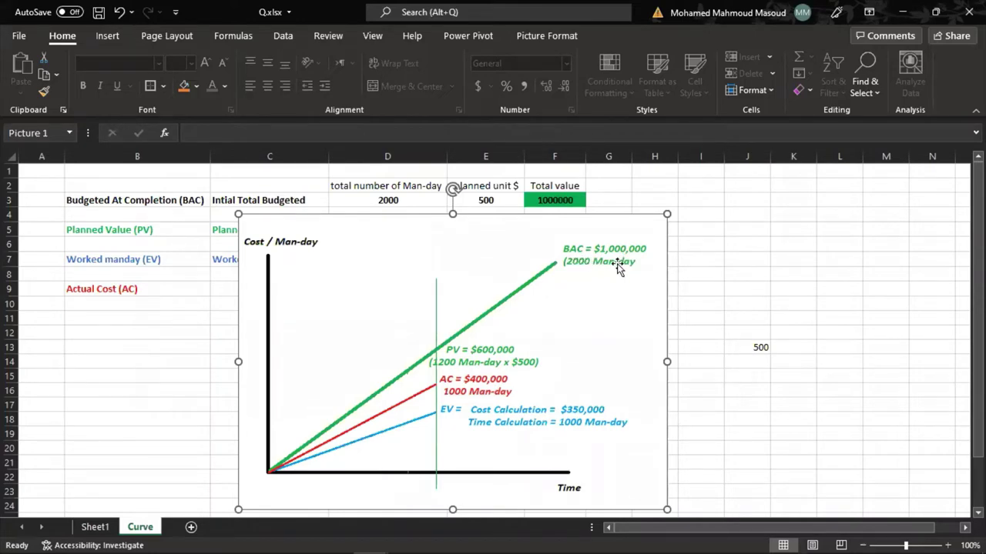
{"action": "left_click", "coordinate": [759, 395]}
{"action": "type", "text": "="}
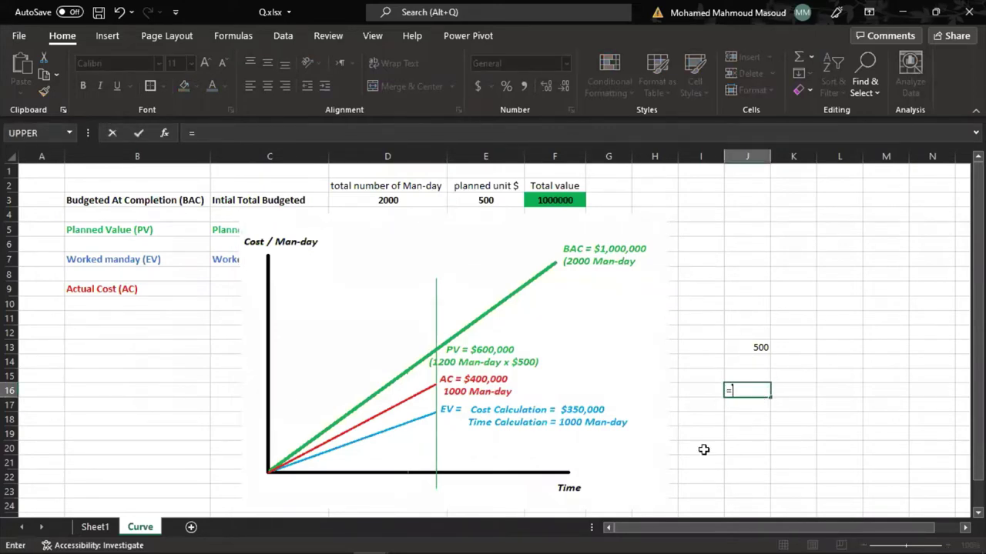
{"action": "type", "text": "100"}
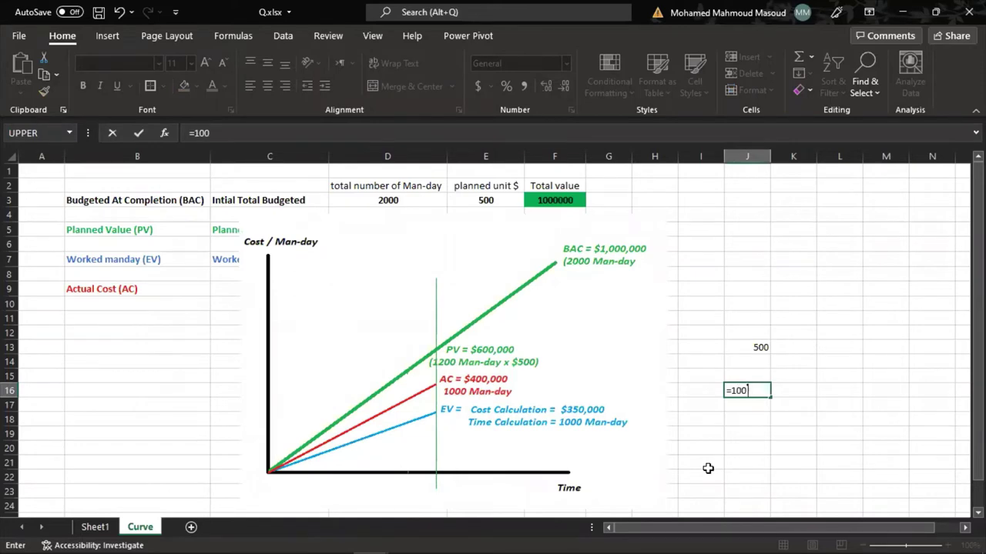
{"action": "type", "text": "*10"}
{"action": "key", "text": "Return"}
{"action": "left_click", "coordinate": [754, 390]}
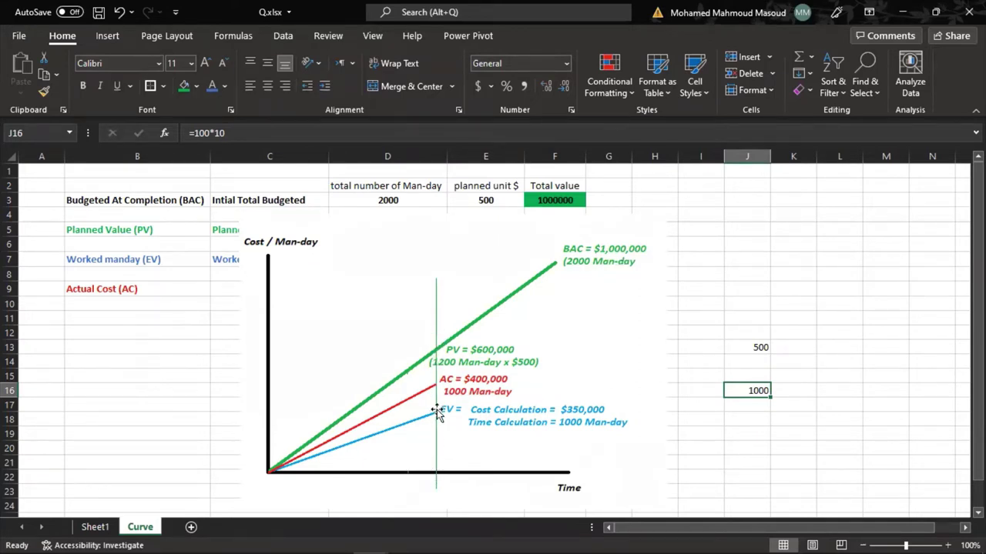
Move the curve picture down below the table so its upper edge sits at row 11.
{"action": "left_click", "coordinate": [431, 345]}
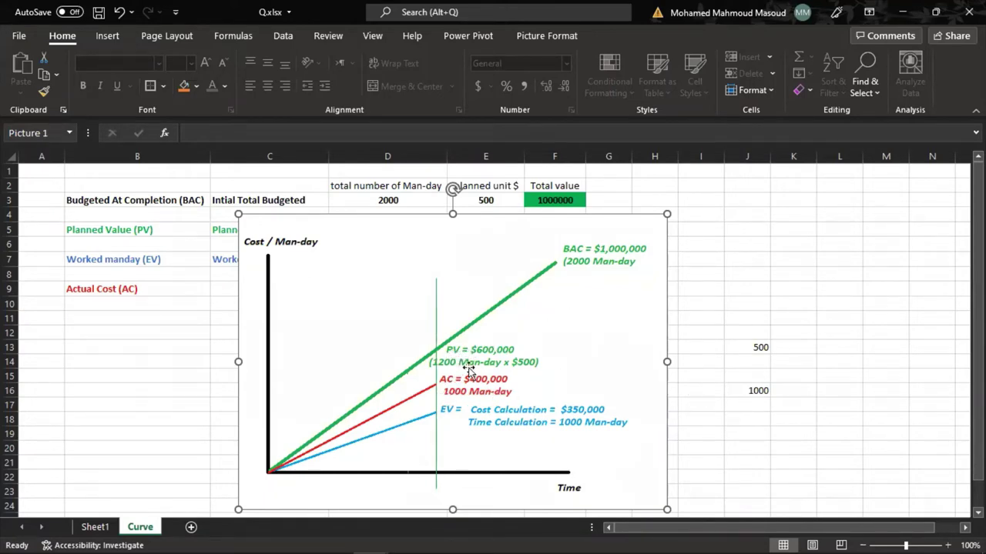
{"action": "left_click", "coordinate": [747, 392]}
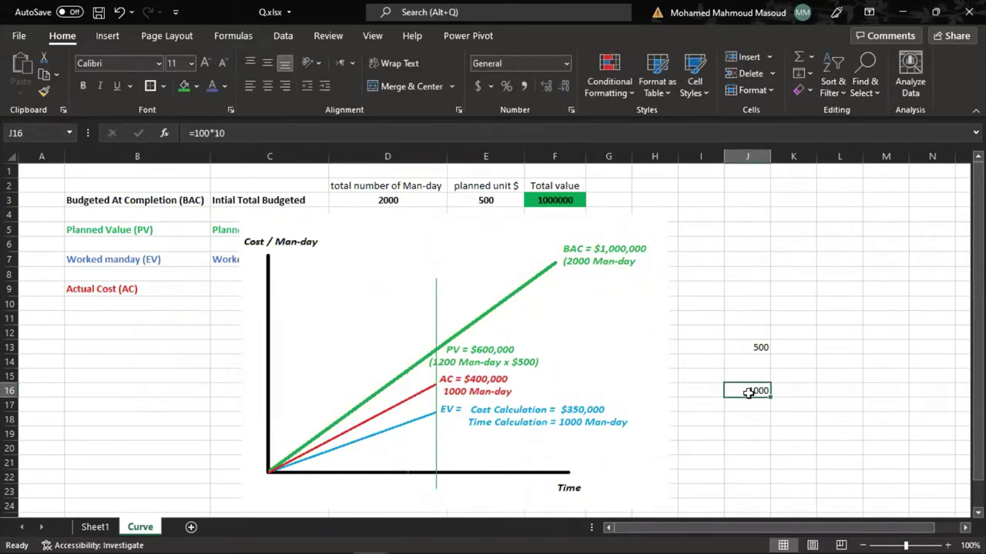
{"action": "left_click", "coordinate": [613, 263]}
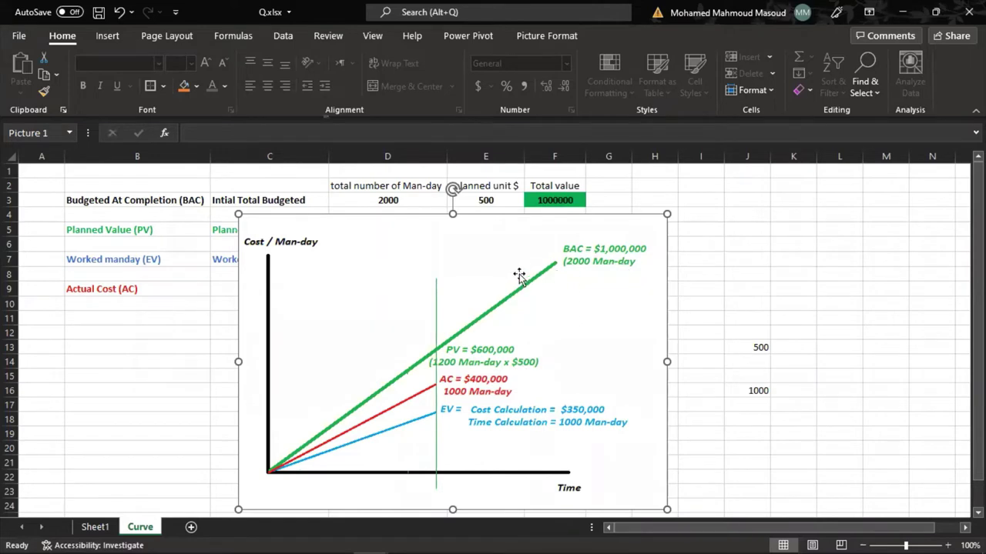
{"action": "left_click_drag", "start_coordinate": [521, 276], "coordinate": [375, 381]}
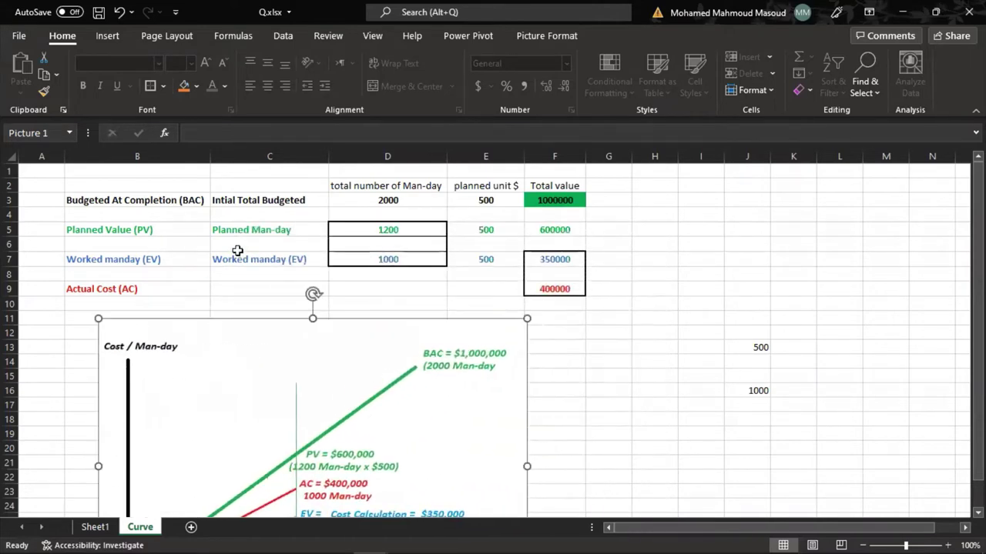
Colour the BAC man-day total in cell D3 blue and check the row's planned unit cost and total value formula.
{"action": "left_click_drag", "start_coordinate": [104, 208], "coordinate": [546, 183]}
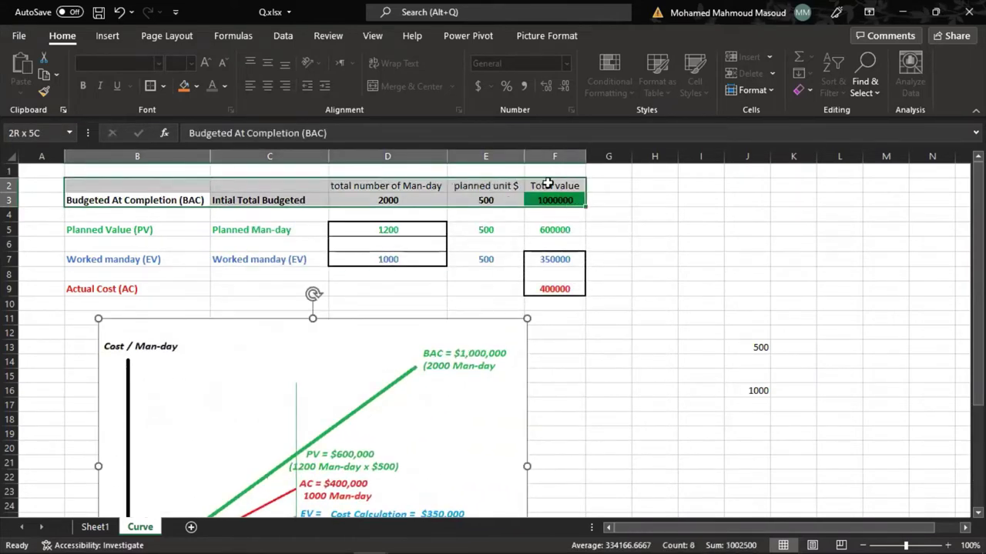
{"action": "left_click", "coordinate": [416, 200]}
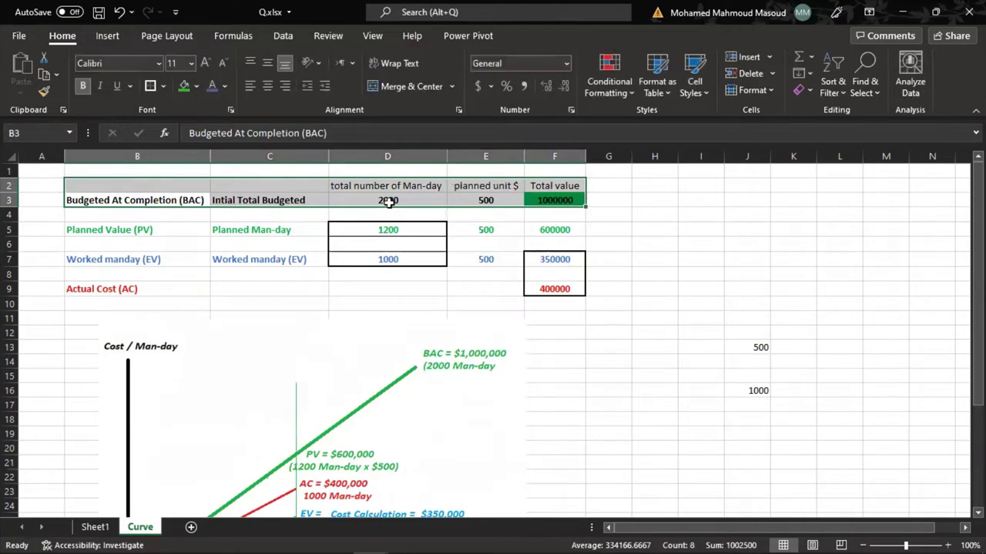
{"action": "left_click", "coordinate": [214, 87]}
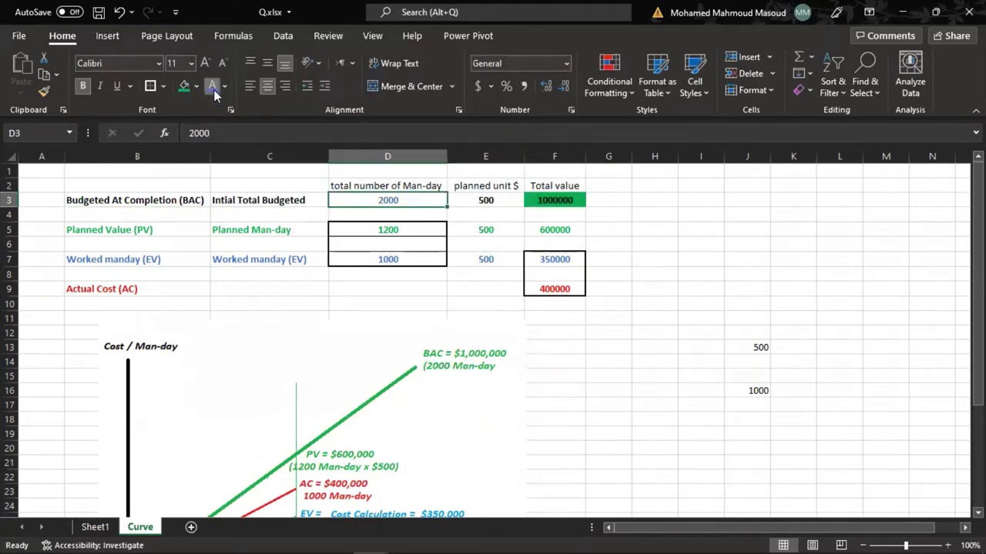
{"action": "left_click", "coordinate": [506, 198]}
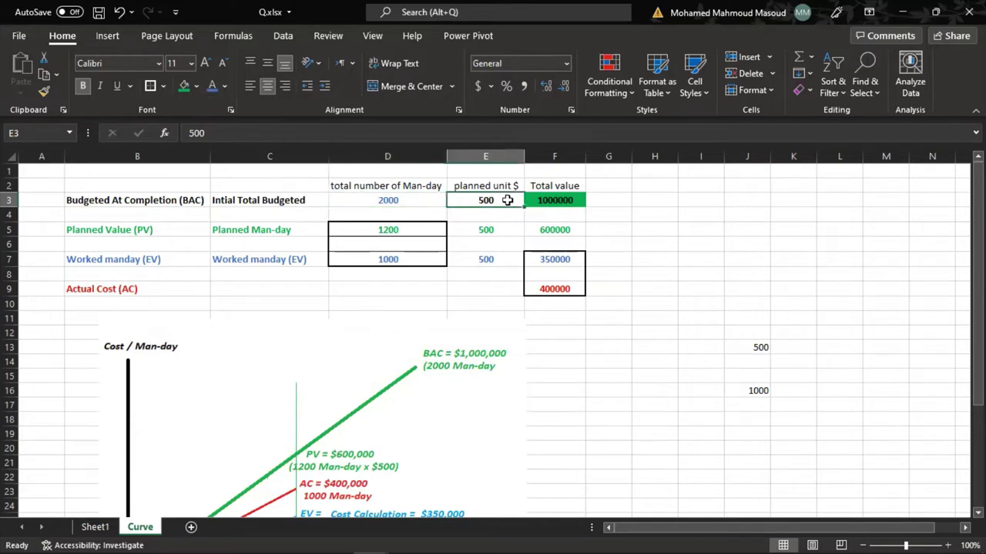
{"action": "left_click", "coordinate": [563, 205]}
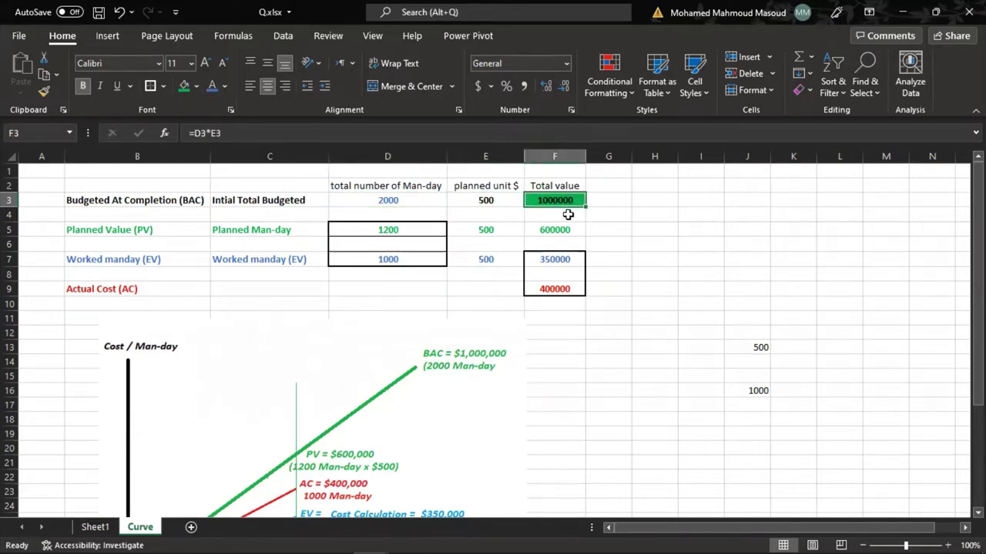
Examine the actual cost and earned value statement of question 5 in Word and compare it with the Worked manday (EV) row in Excel.
{"action": "key", "text": "alt+Tab"}
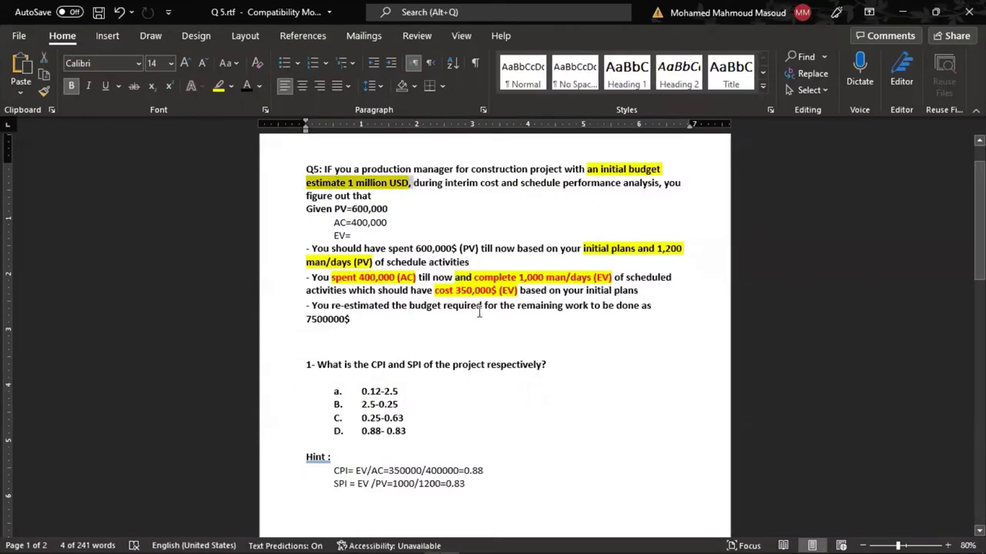
{"action": "left_click", "coordinate": [331, 291]}
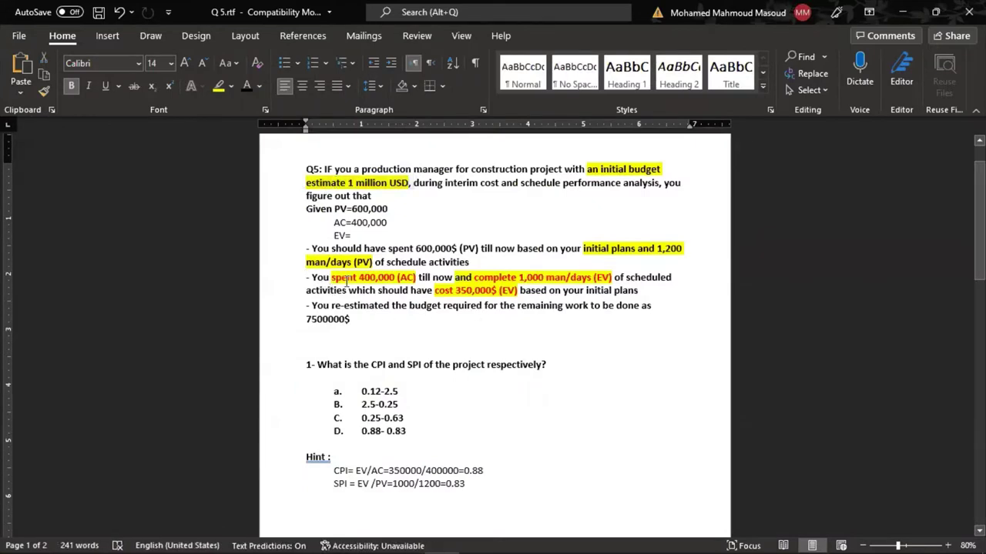
{"action": "left_click_drag", "start_coordinate": [312, 277], "coordinate": [409, 278]}
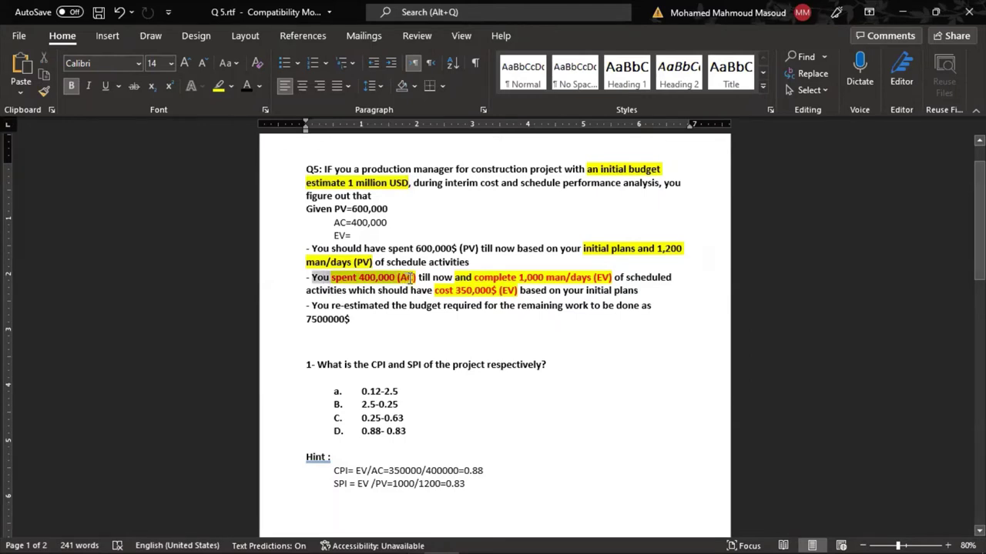
{"action": "left_click_drag", "start_coordinate": [474, 278], "coordinate": [579, 281]}
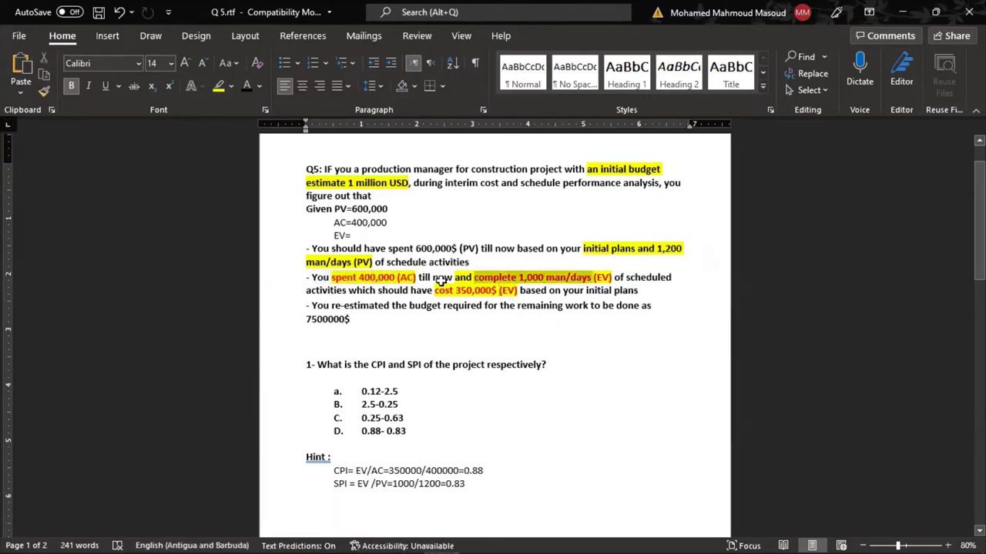
{"action": "key", "text": "alt+Tab"}
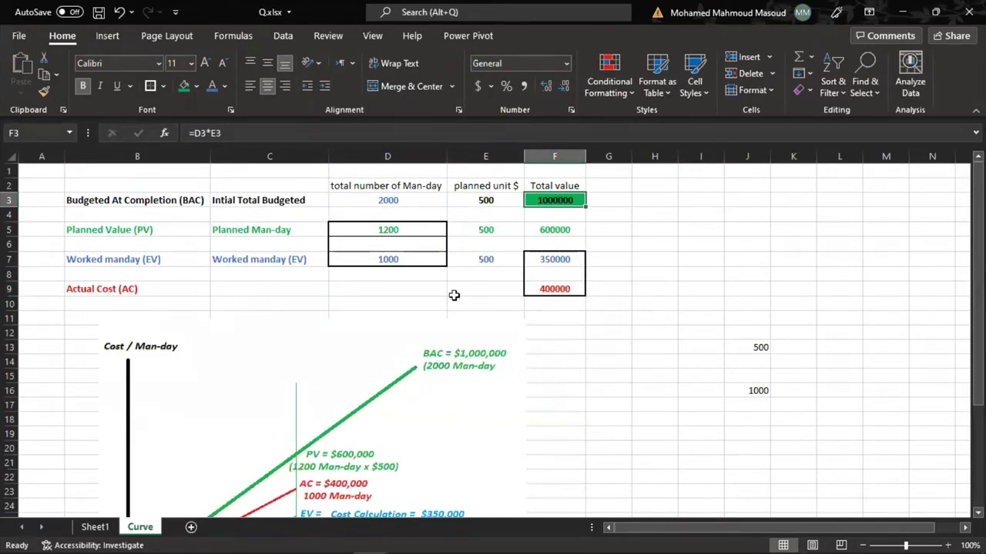
{"action": "key", "text": "alt+Tab"}
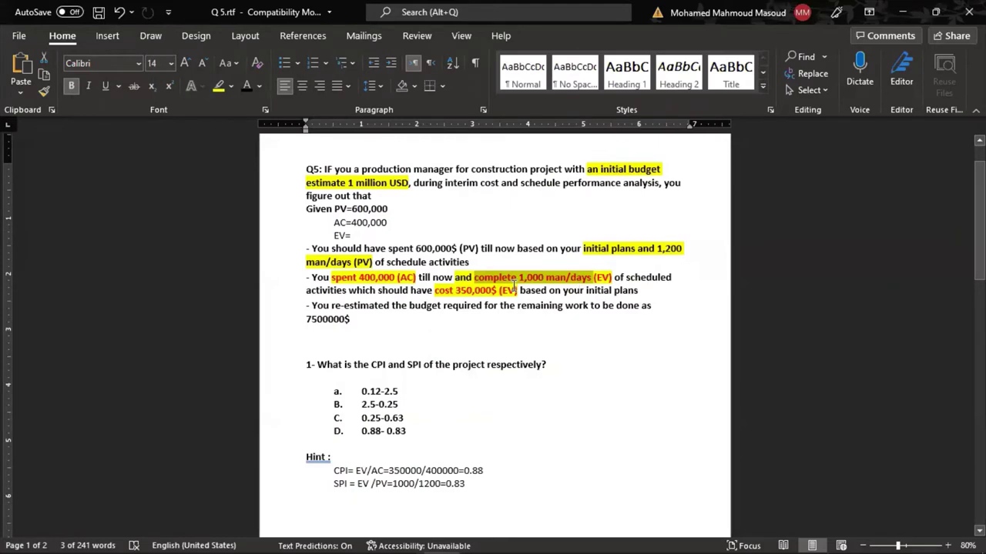
{"action": "left_click_drag", "start_coordinate": [456, 278], "coordinate": [615, 281]}
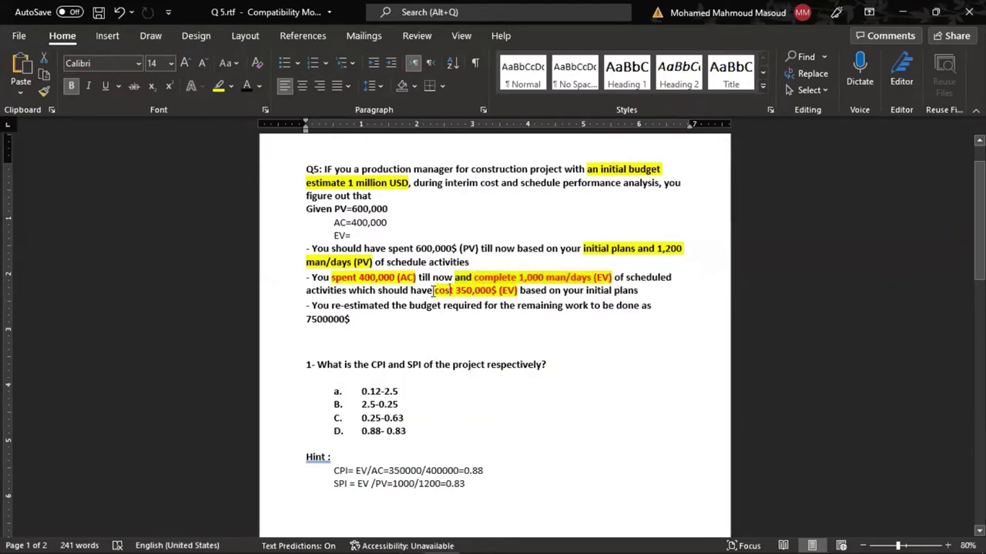
{"action": "left_click_drag", "start_coordinate": [413, 293], "coordinate": [519, 291]}
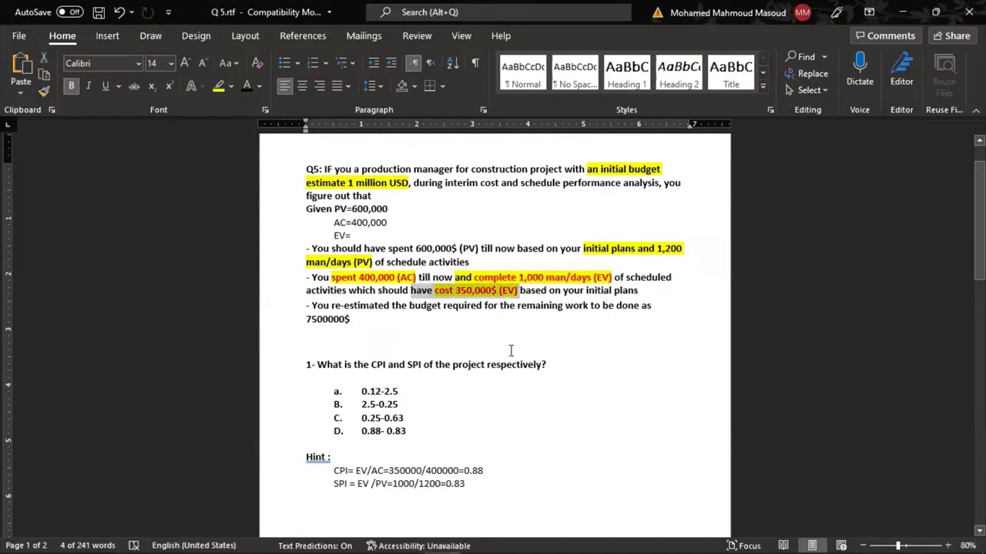
{"action": "key", "text": "alt+Tab"}
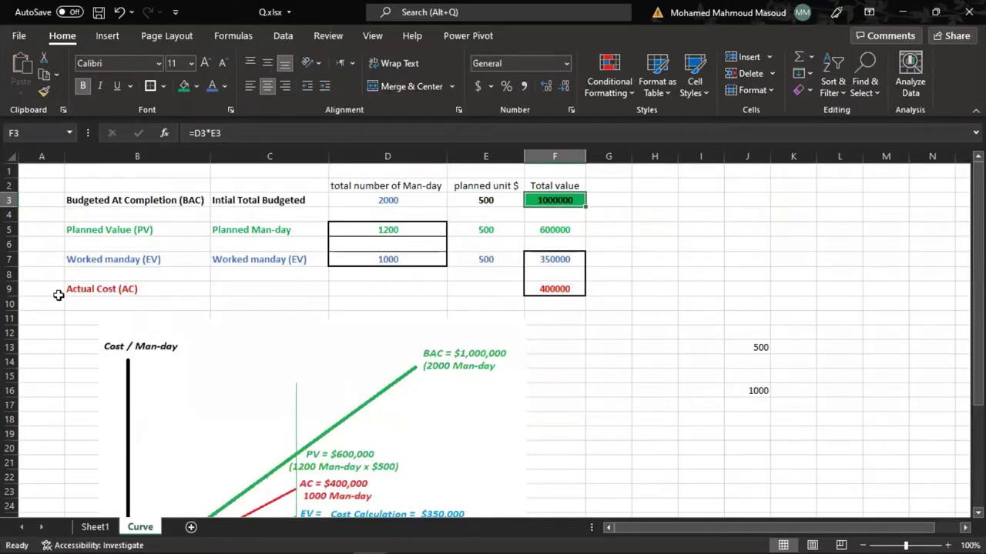
{"action": "left_click", "coordinate": [383, 259]}
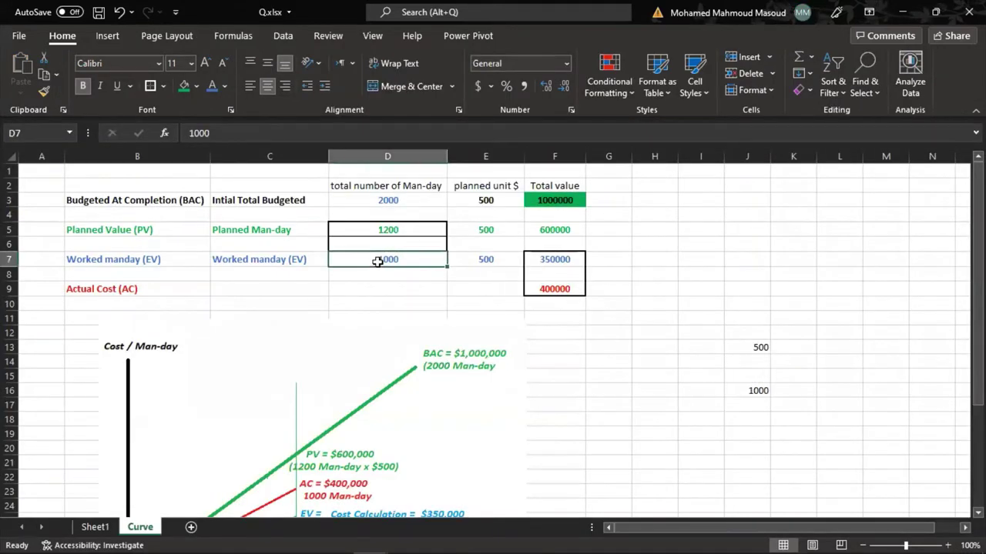
{"action": "left_click", "coordinate": [9, 260]}
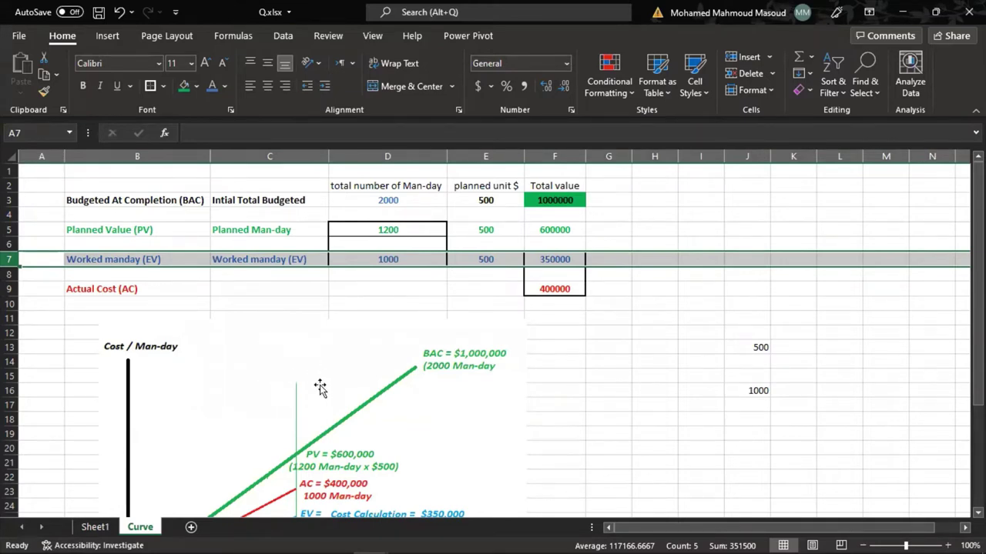
Enter the label SV - SPI in cell D6 between the planned and worked man-days.
{"action": "left_click", "coordinate": [398, 228]}
{"action": "key", "text": "shift+Down"}
{"action": "left_click_drag", "start_coordinate": [400, 229], "coordinate": [399, 261]}
{"action": "left_click", "coordinate": [392, 244]}
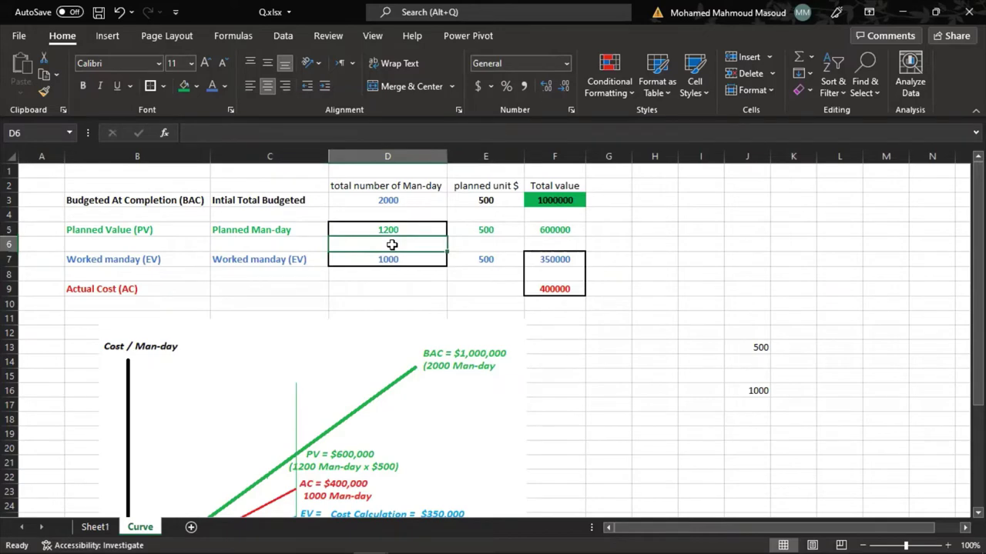
{"action": "type", "text": "="}
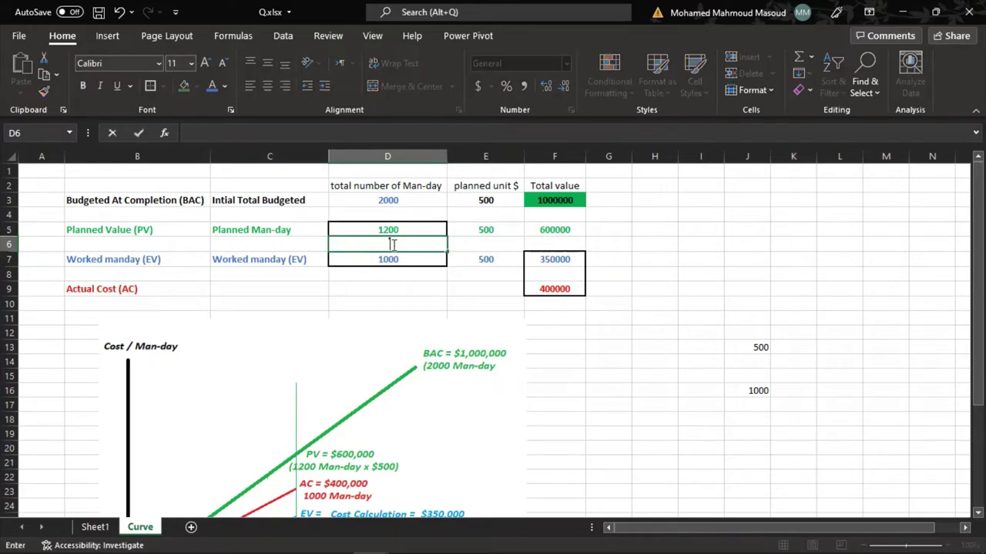
{"action": "type", "text": "SV - SPI"}
{"action": "key", "text": "Return"}
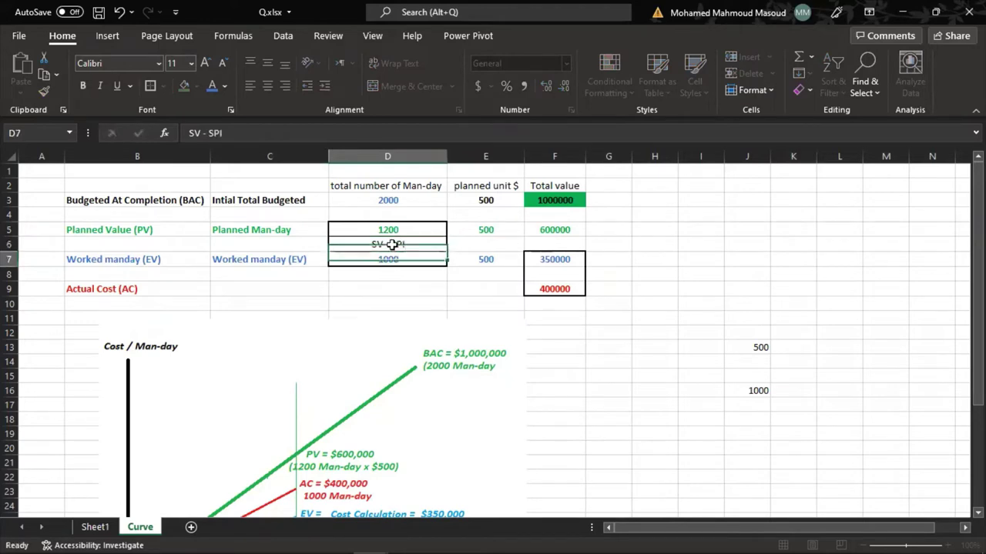
Compare the PV and EV man-days and the EV and AC total values in Excel, then reread the AC and EV statement in Word.
{"action": "left_click", "coordinate": [389, 231]}
{"action": "left_click", "coordinate": [400, 261], "text": "ctrl"}
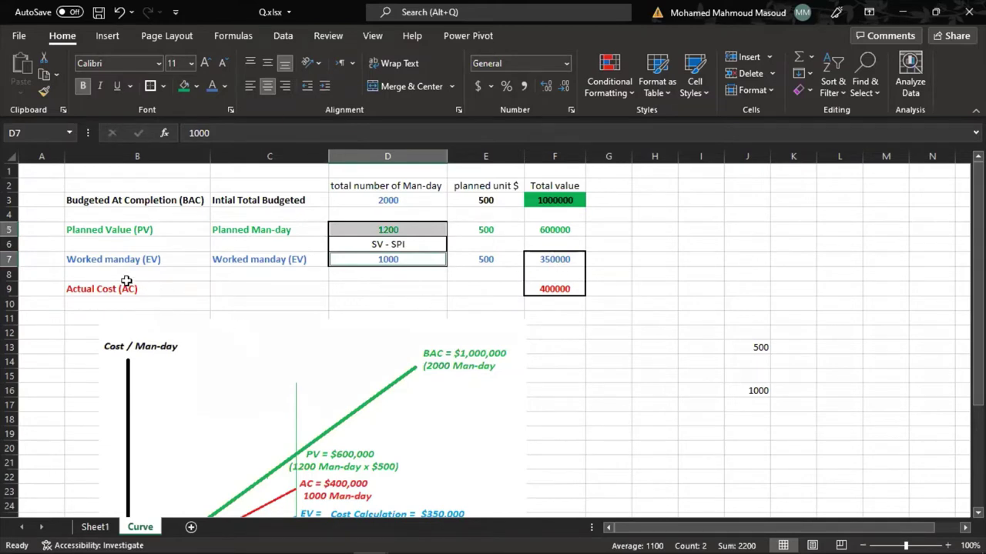
{"action": "left_click", "coordinate": [554, 258]}
{"action": "left_click", "coordinate": [553, 289]}
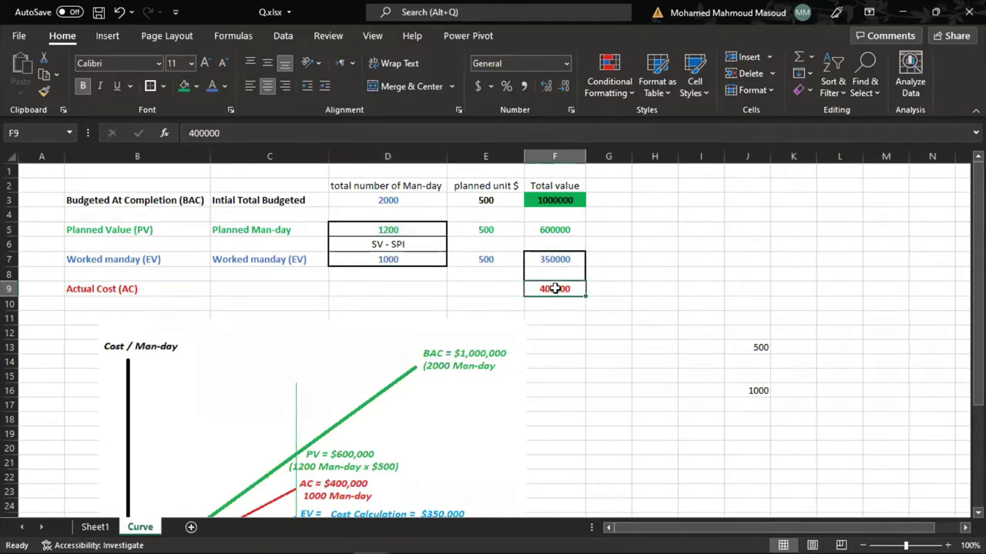
{"action": "left_click", "coordinate": [574, 263]}
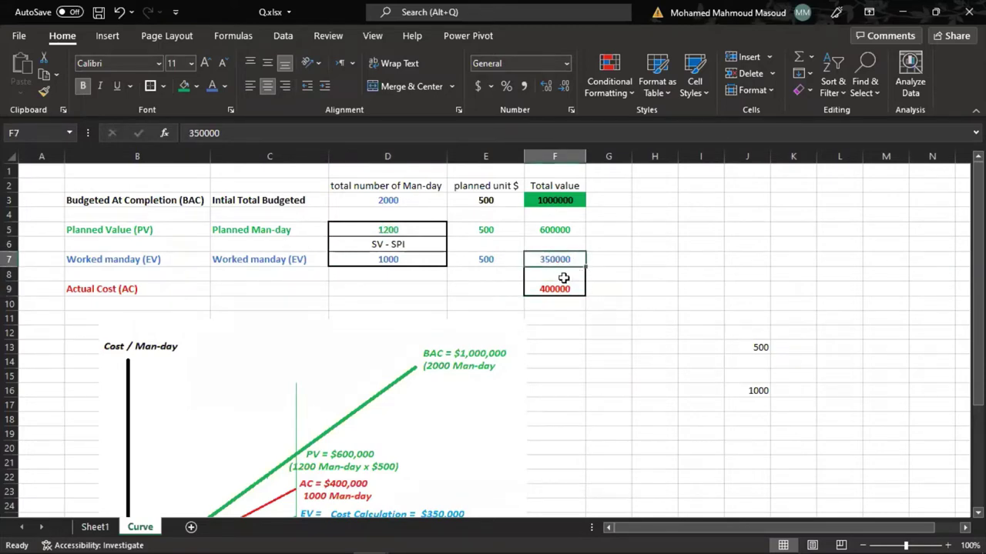
{"action": "left_click_drag", "start_coordinate": [563, 261], "coordinate": [564, 283]}
{"action": "key", "text": "alt+Tab"}
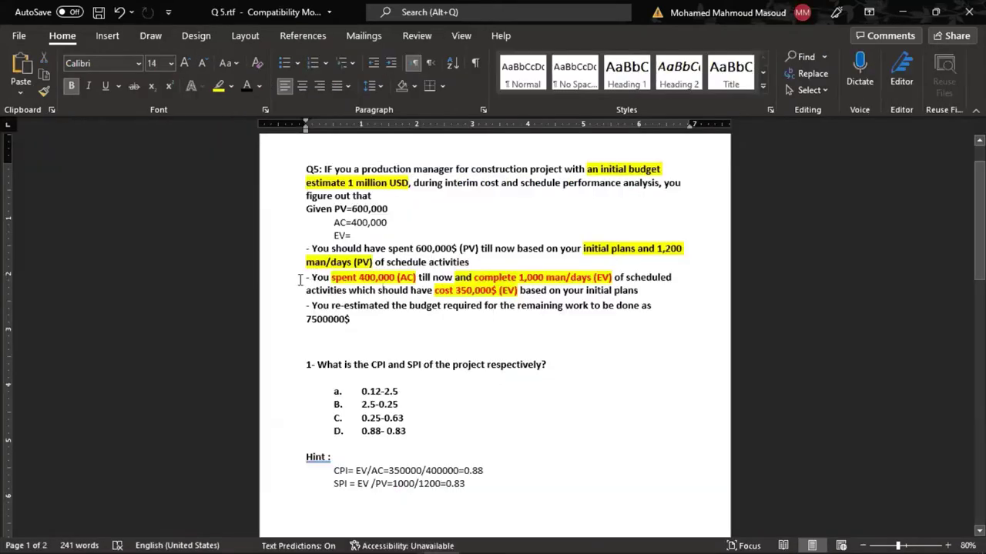
{"action": "left_click_drag", "start_coordinate": [304, 277], "coordinate": [658, 295]}
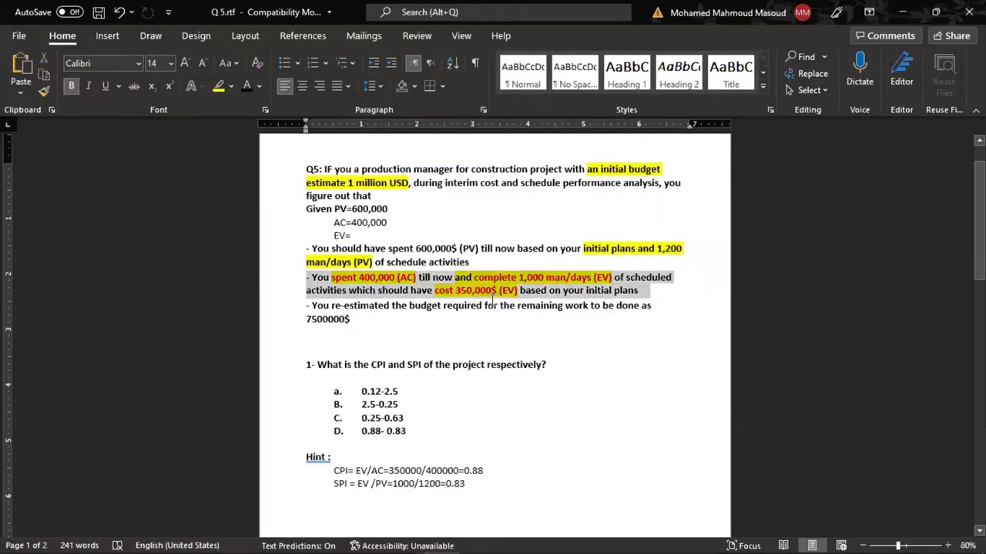
{"action": "left_click_drag", "start_coordinate": [358, 278], "coordinate": [581, 295]}
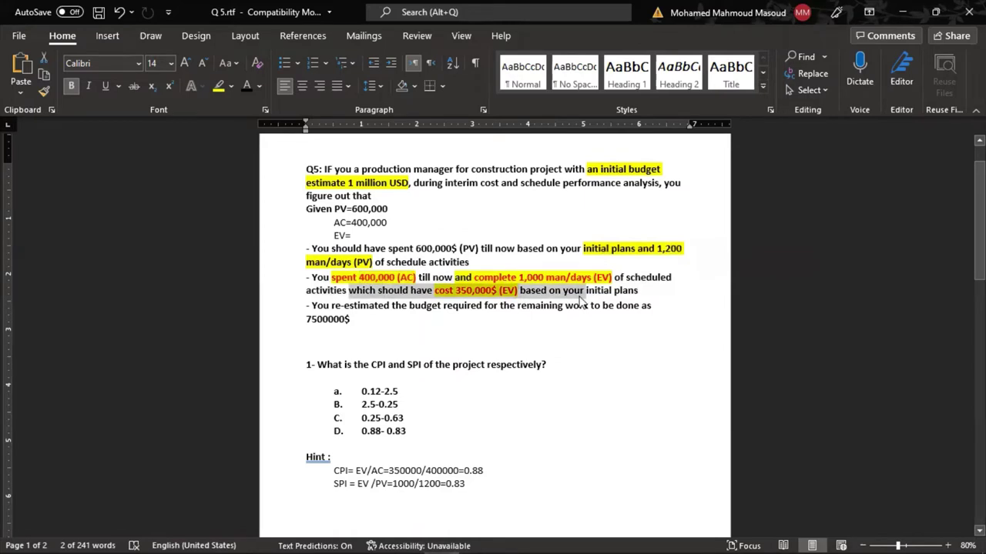
Return to the Excel Curve sheet and enter the label CV - CPI in cell F8 between the EV and AC total values.
{"action": "key", "text": "alt+Tab"}
{"action": "left_click", "coordinate": [560, 274]}
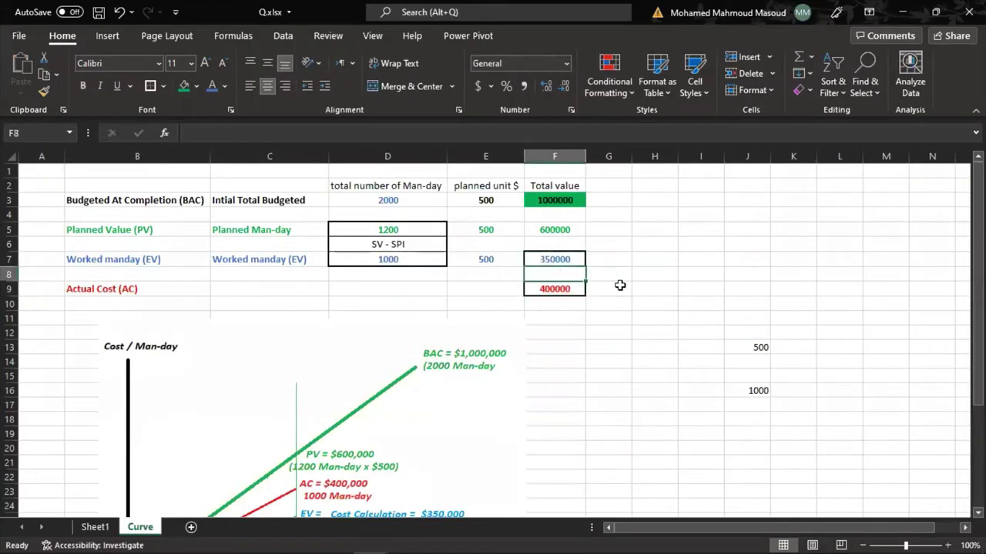
{"action": "type", "text": "C"}
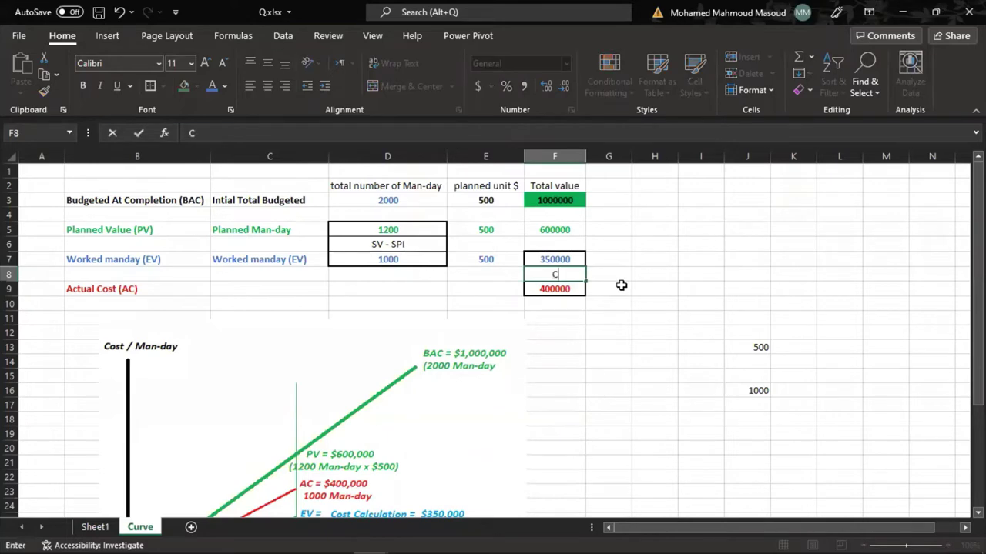
{"action": "type", "text": "V - CPI"}
{"action": "key", "text": "Return"}
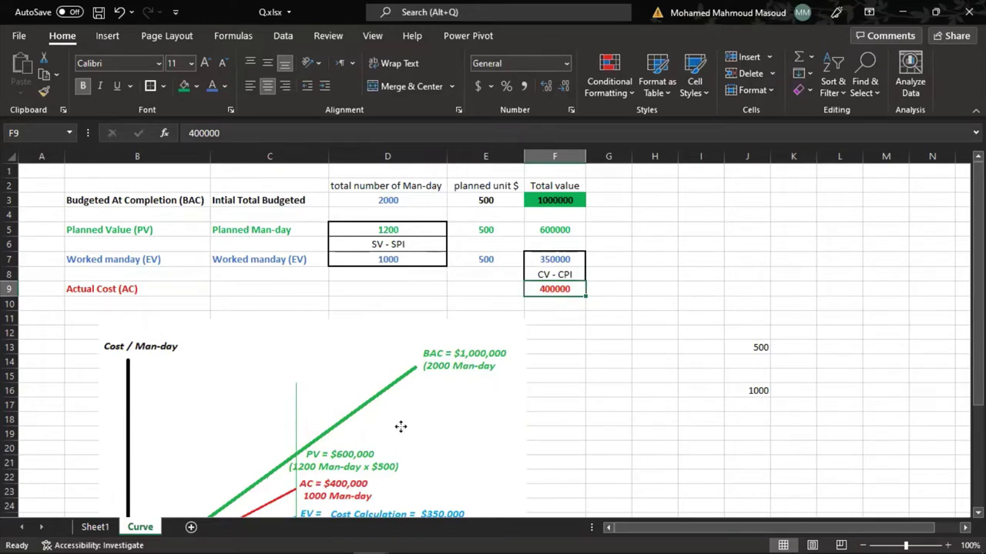
Bring the curve picture up over the table and back below it, comparing its labels with the SV - SPI and CV - CPI cells.
{"action": "left_click_drag", "start_coordinate": [401, 424], "coordinate": [492, 313]}
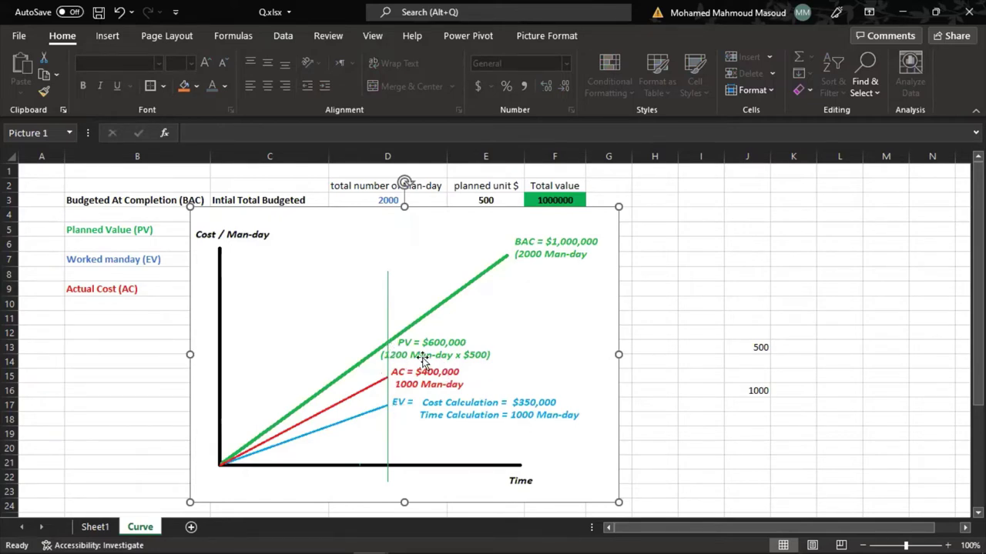
{"action": "left_click_drag", "start_coordinate": [415, 350], "coordinate": [428, 436]}
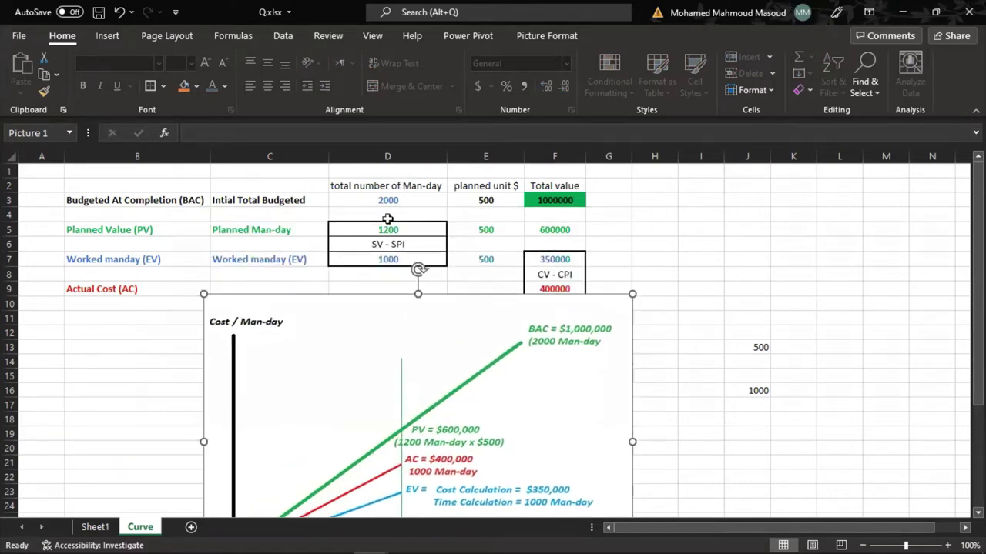
{"action": "left_click_drag", "start_coordinate": [388, 216], "coordinate": [393, 260]}
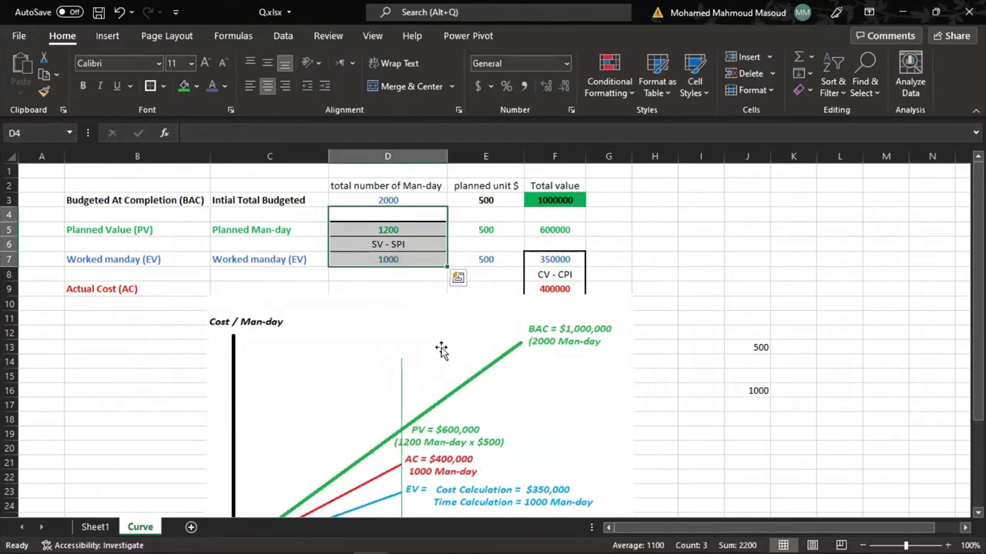
{"action": "left_click_drag", "start_coordinate": [405, 318], "coordinate": [360, 234]}
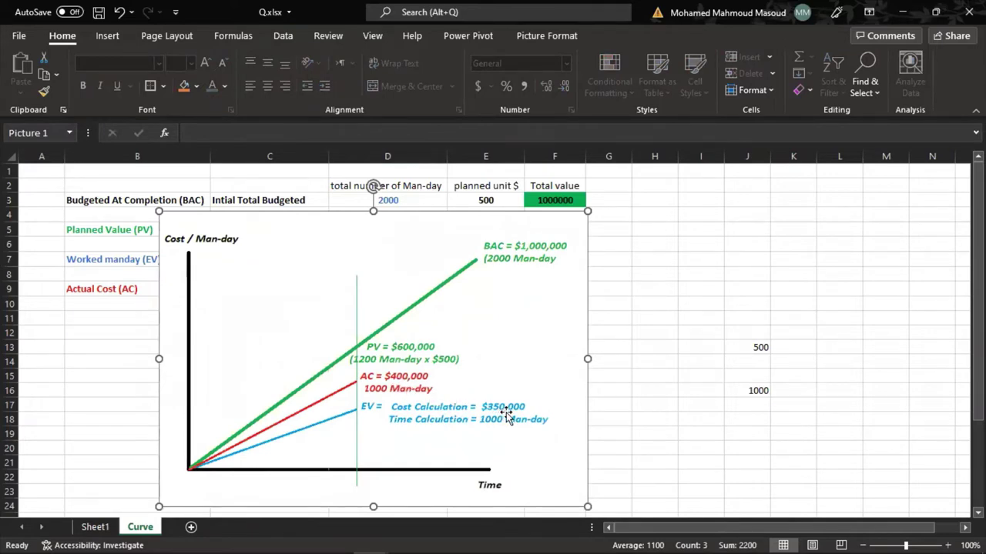
{"action": "left_click_drag", "start_coordinate": [516, 379], "coordinate": [458, 481]}
{"action": "left_click_drag", "start_coordinate": [561, 260], "coordinate": [577, 287]}
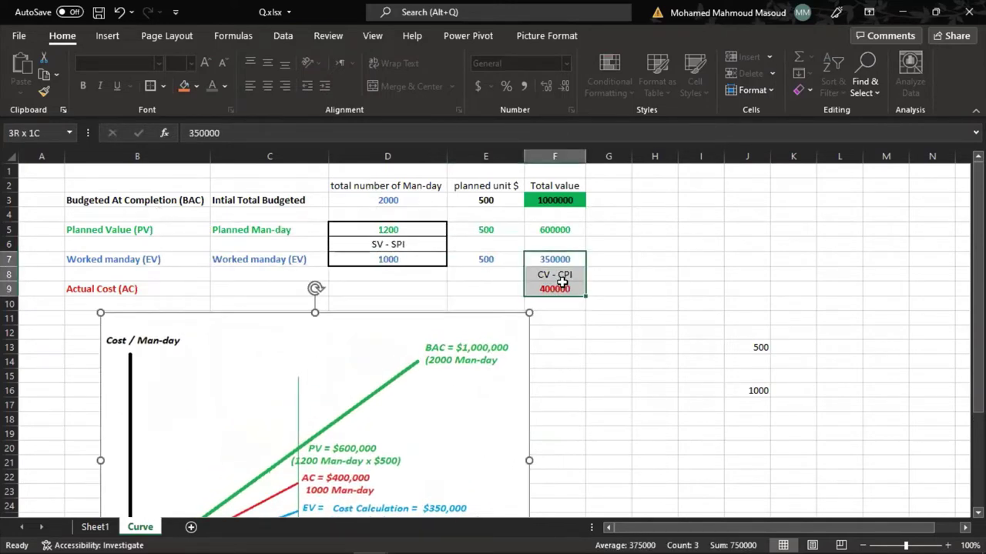
{"action": "left_click", "coordinate": [605, 278]}
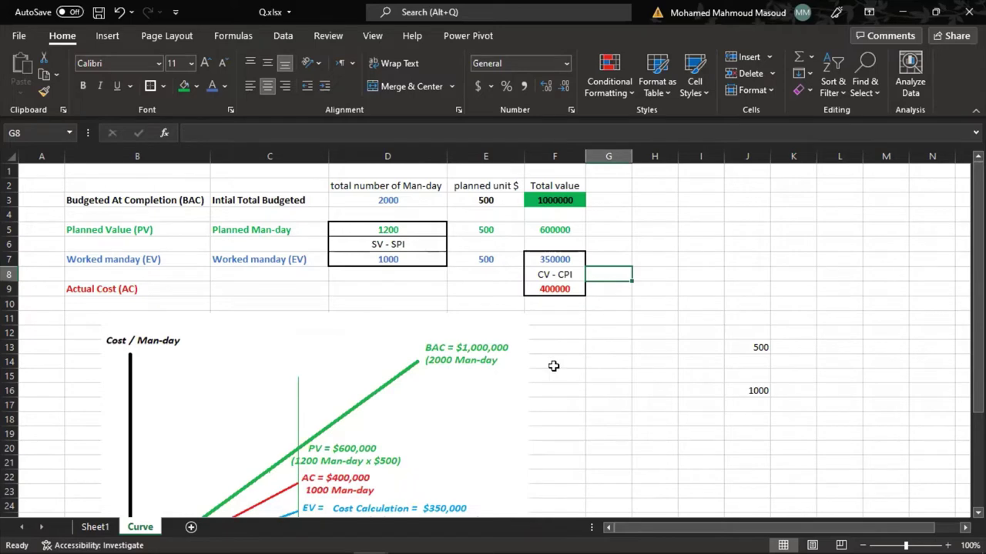
{"action": "left_click", "coordinate": [479, 374]}
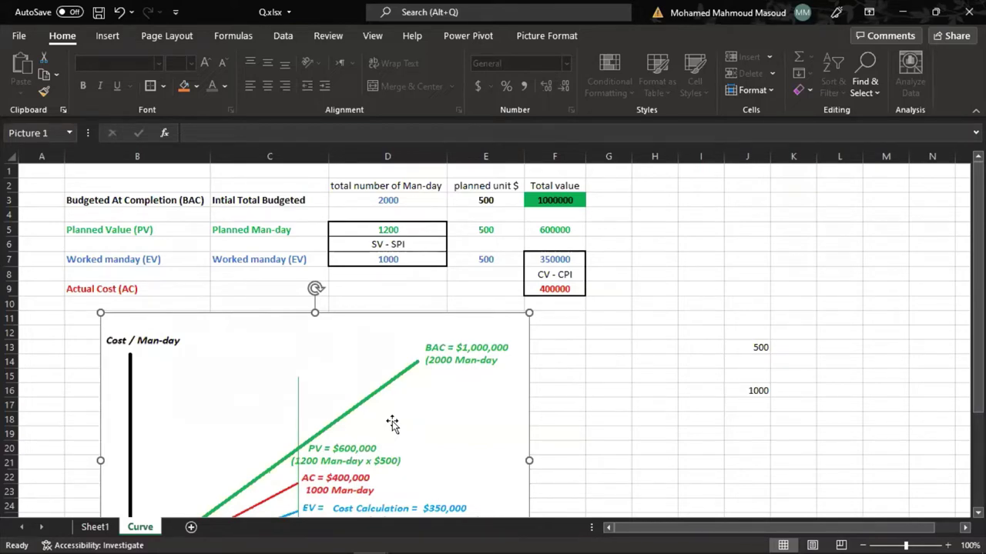
{"action": "left_click_drag", "start_coordinate": [392, 423], "coordinate": [394, 438]}
Examine the planned value total in F5 along its row, relative to the actual cost total in F9.
{"action": "left_click", "coordinate": [550, 286]}
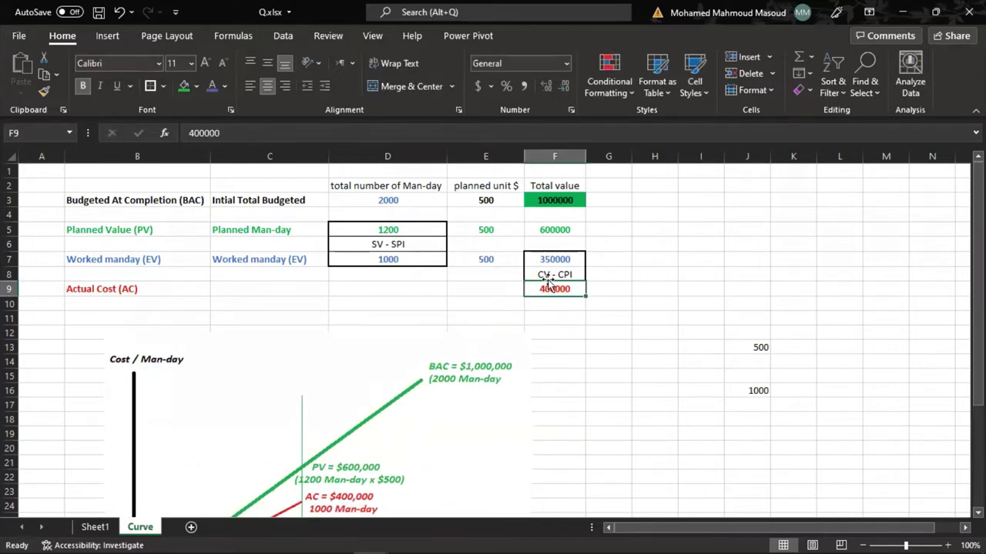
{"action": "left_click", "coordinate": [553, 231]}
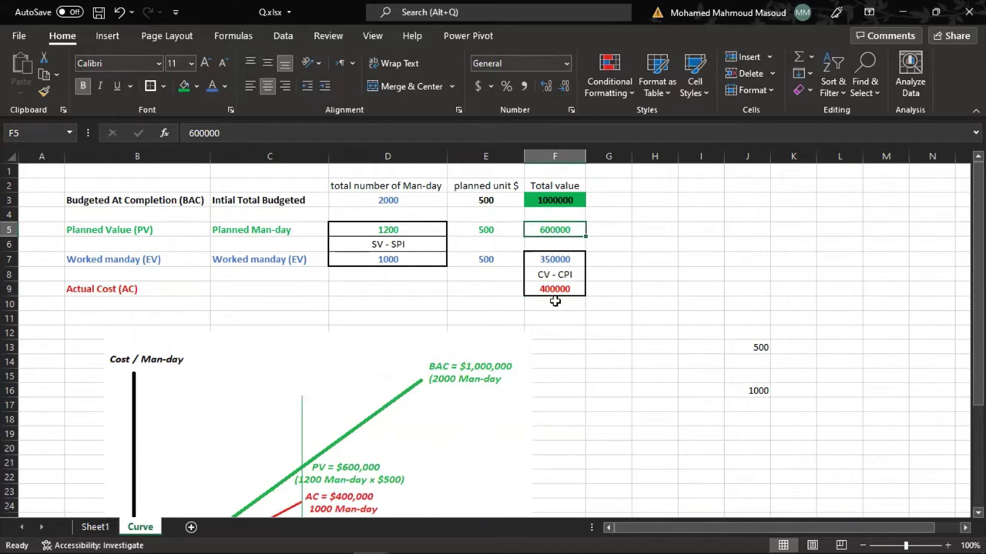
{"action": "left_click", "coordinate": [616, 232]}
{"action": "left_click_drag", "start_coordinate": [561, 229], "coordinate": [712, 228]}
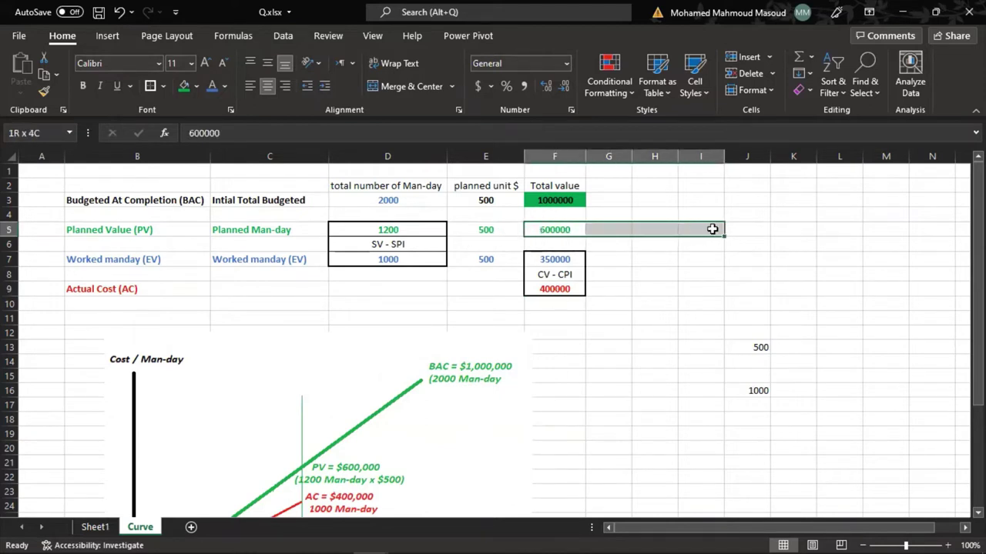
{"action": "left_click", "coordinate": [703, 229]}
{"action": "left_click_drag", "start_coordinate": [528, 229], "coordinate": [747, 229]}
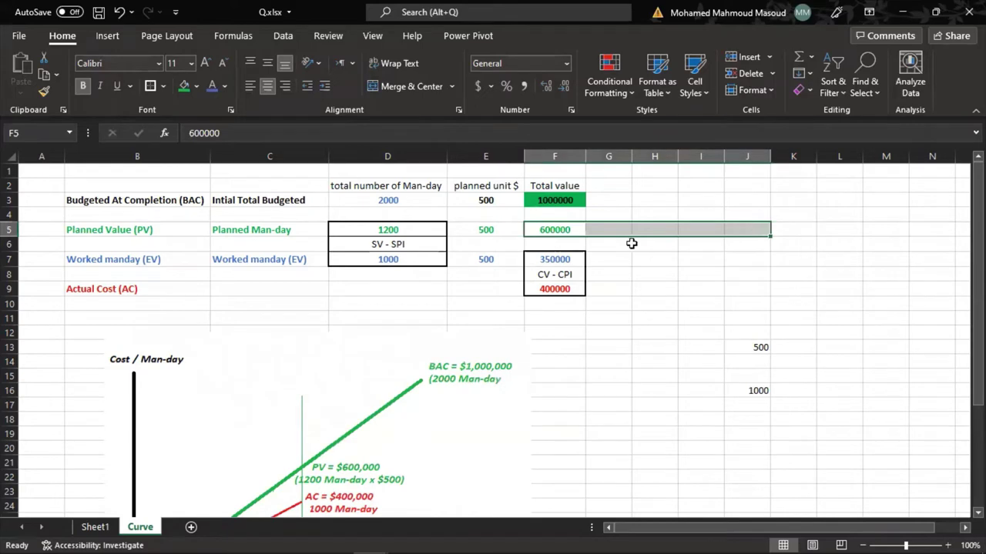
{"action": "left_click", "coordinate": [570, 230]}
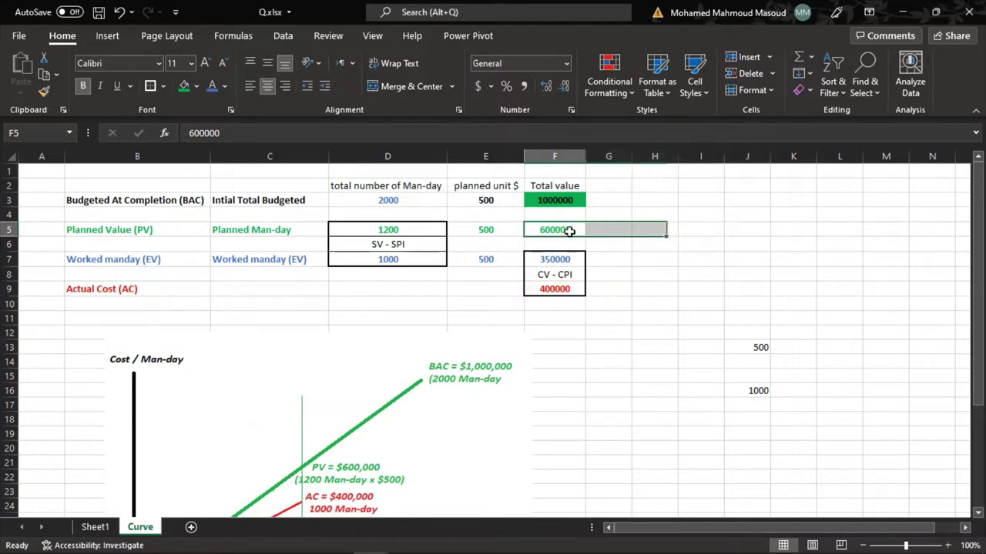
{"action": "left_click_drag", "start_coordinate": [578, 231], "coordinate": [691, 233]}
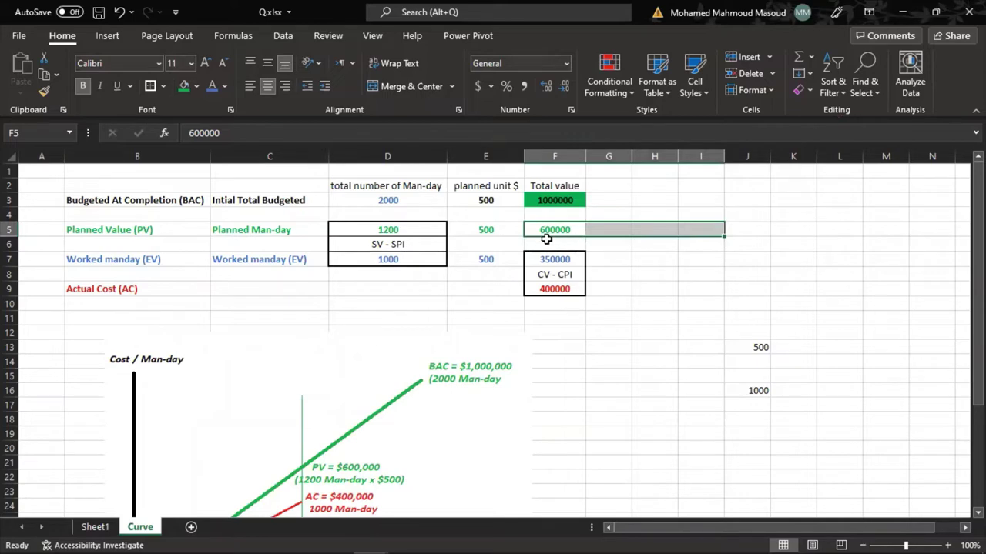
{"action": "left_click_drag", "start_coordinate": [550, 226], "coordinate": [681, 226]}
{"action": "left_click", "coordinate": [654, 228]}
Enter the example figures 400 in cell H4 and 200 in cell H5.
{"action": "left_click", "coordinate": [658, 214]}
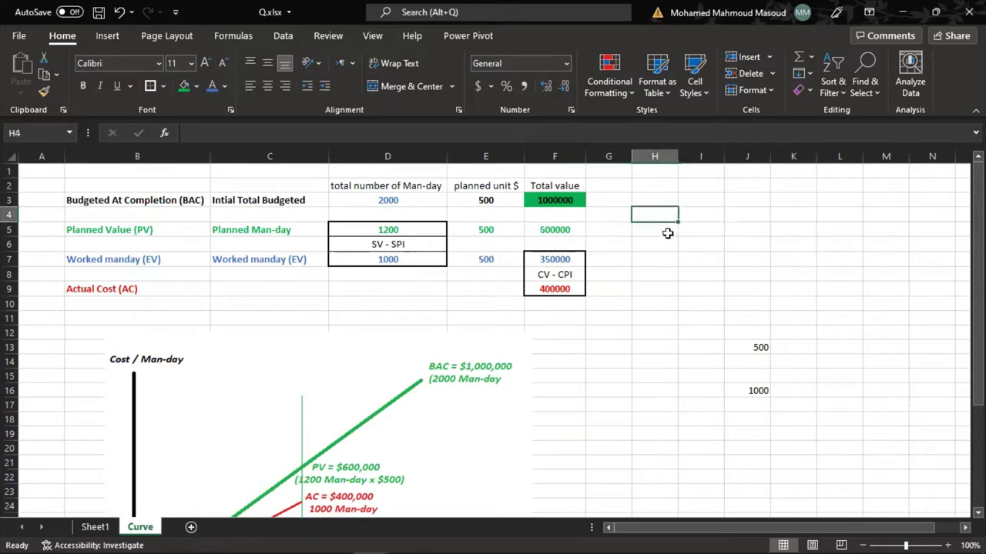
{"action": "type", "text": "400"}
{"action": "key", "text": "Return"}
{"action": "type", "text": "2"}
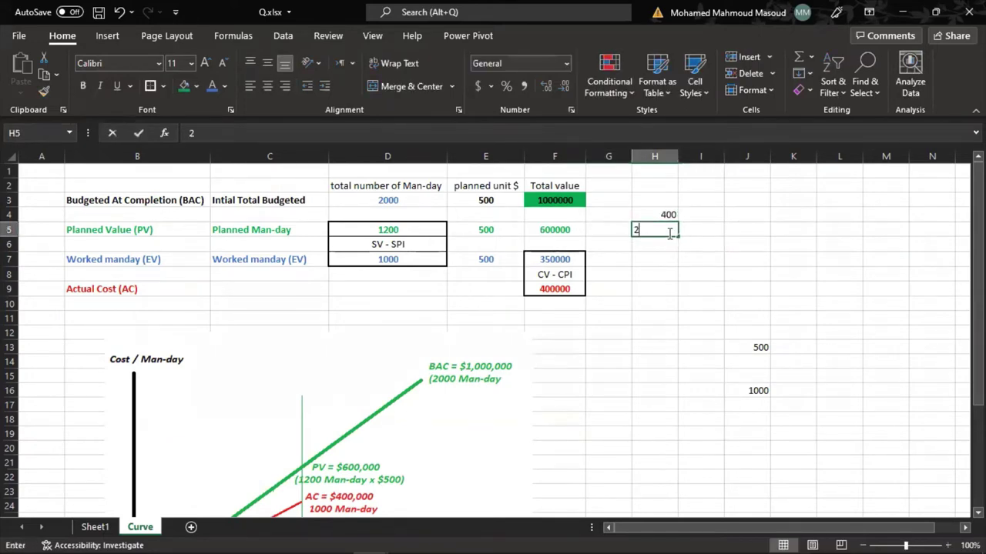
{"action": "type", "text": "00"}
{"action": "key", "text": "Return"}
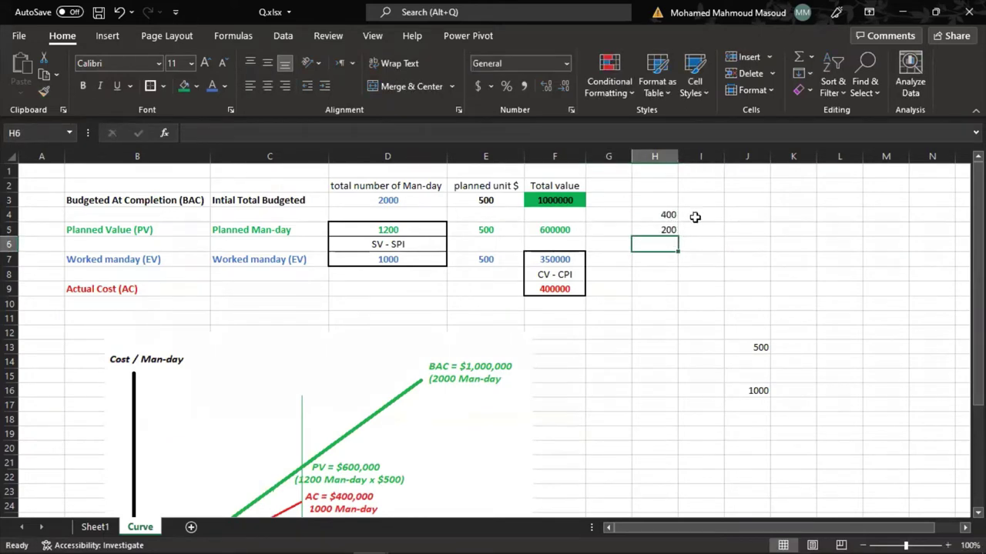
Review the example figures in H4:H5 against the CV - CPI total values and the SV - SPI man-day column.
{"action": "left_click", "coordinate": [666, 215]}
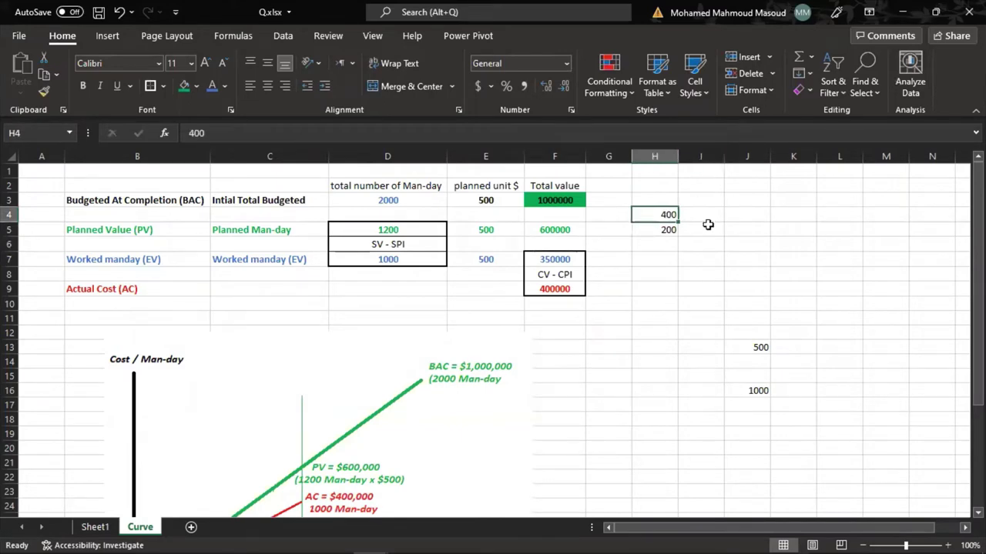
{"action": "left_click_drag", "start_coordinate": [672, 214], "coordinate": [703, 217]}
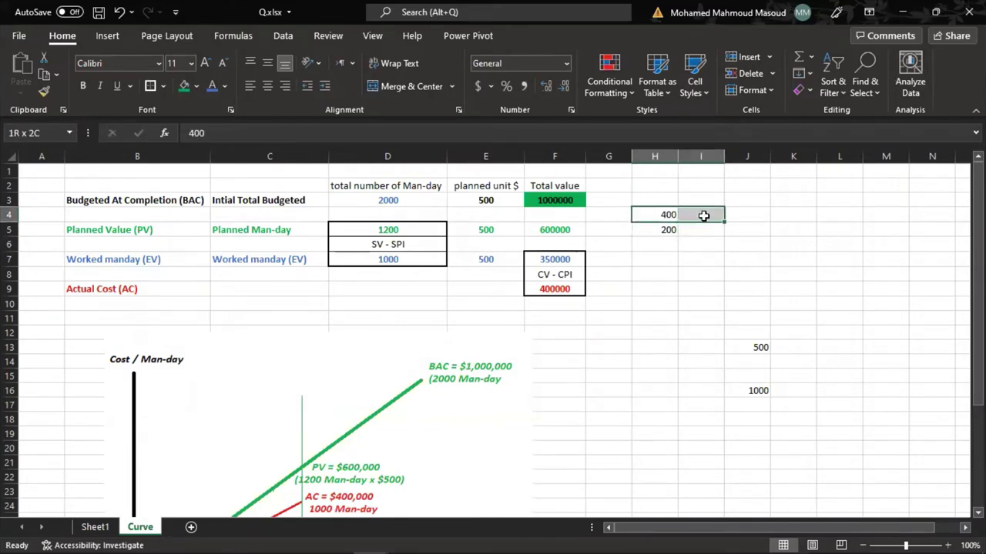
{"action": "left_click", "coordinate": [702, 216]}
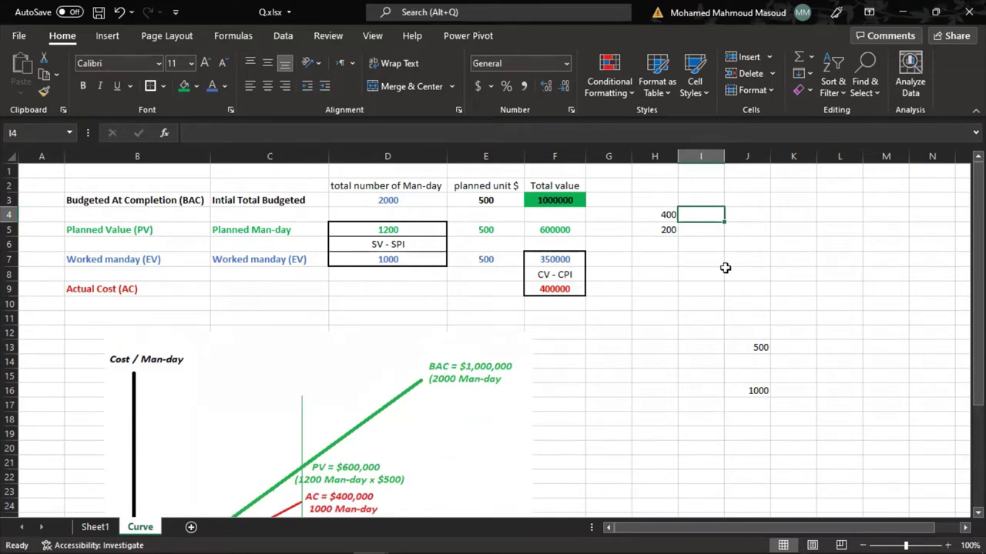
{"action": "left_click_drag", "start_coordinate": [639, 215], "coordinate": [645, 225]}
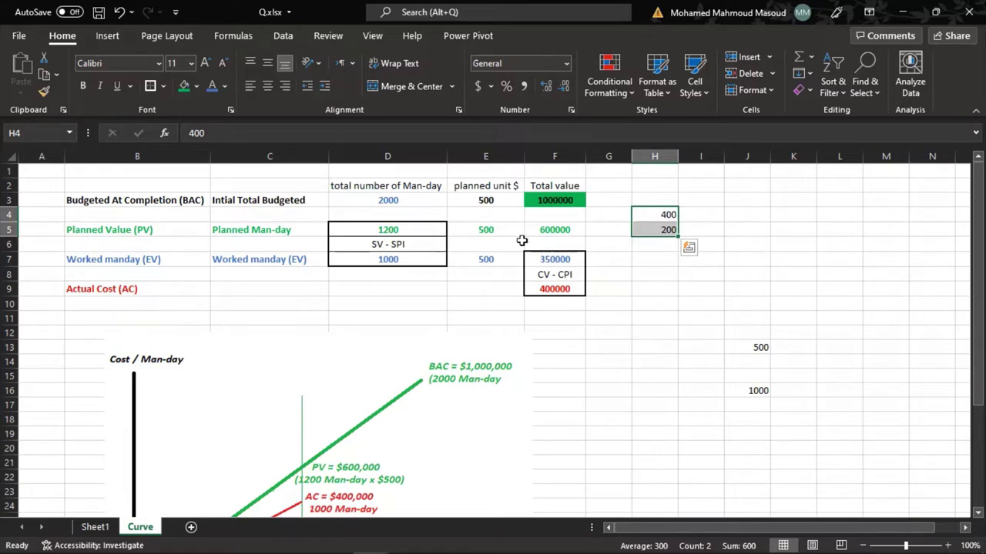
{"action": "left_click_drag", "start_coordinate": [554, 260], "coordinate": [554, 290]}
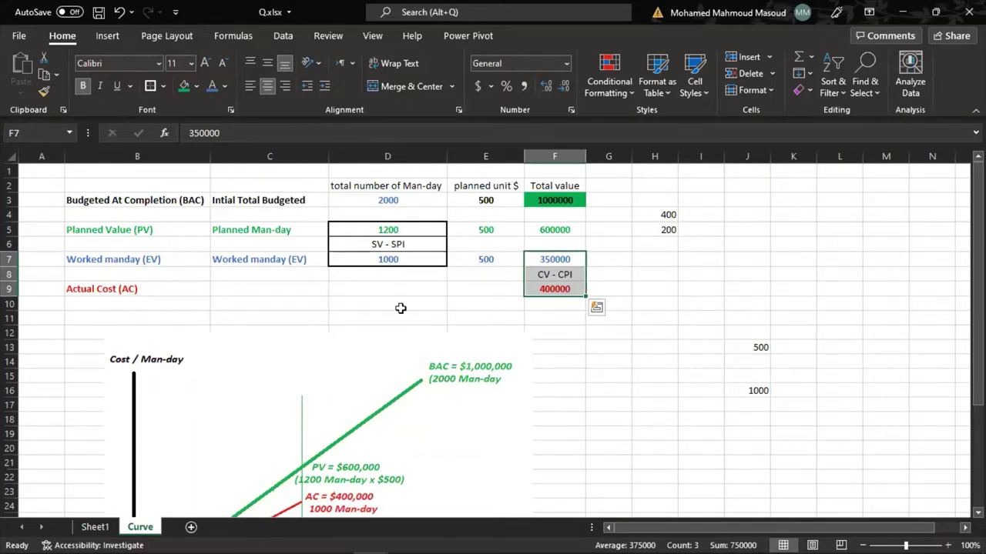
{"action": "left_click", "coordinate": [355, 275]}
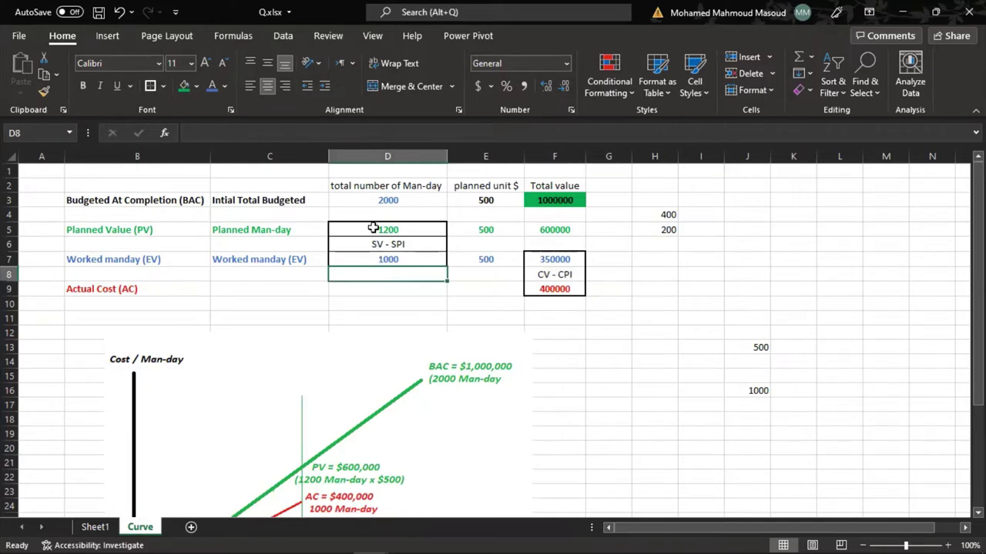
{"action": "left_click_drag", "start_coordinate": [385, 185], "coordinate": [397, 259]}
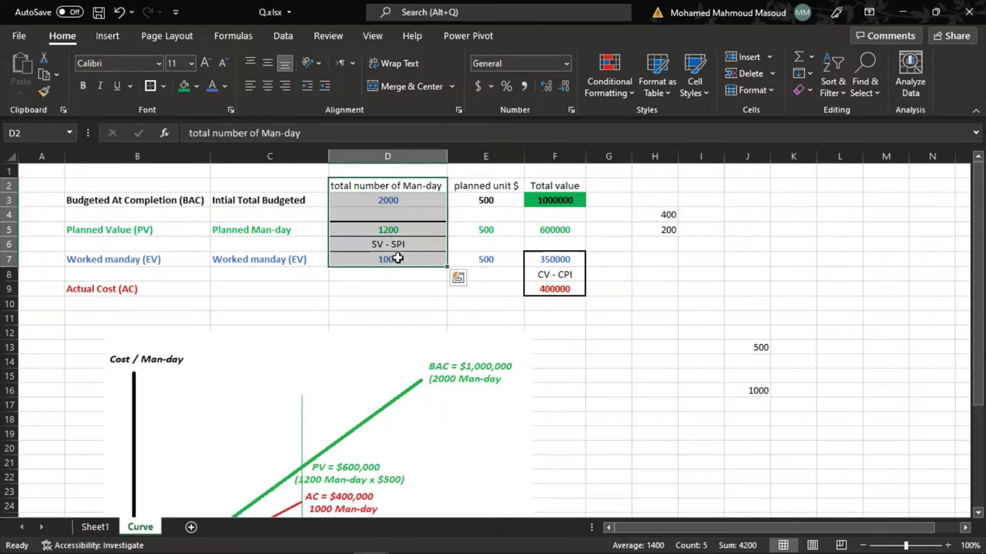
Shift the curve picture slightly up and to the right so it sits directly beneath the table.
{"action": "scroll", "coordinate": [396, 259], "scroll_direction": "down", "scroll_amount": 1}
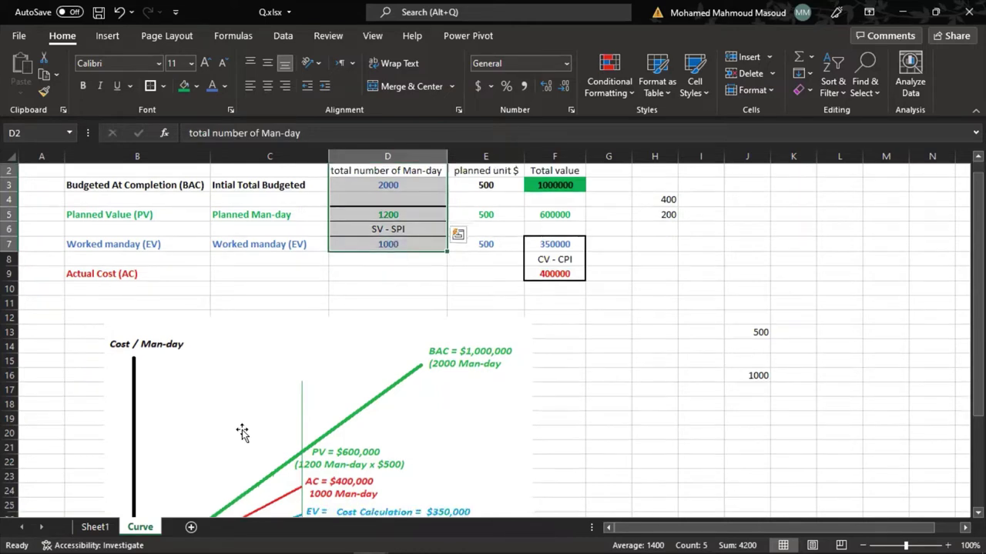
{"action": "scroll", "coordinate": [242, 431], "scroll_direction": "down", "scroll_amount": 2}
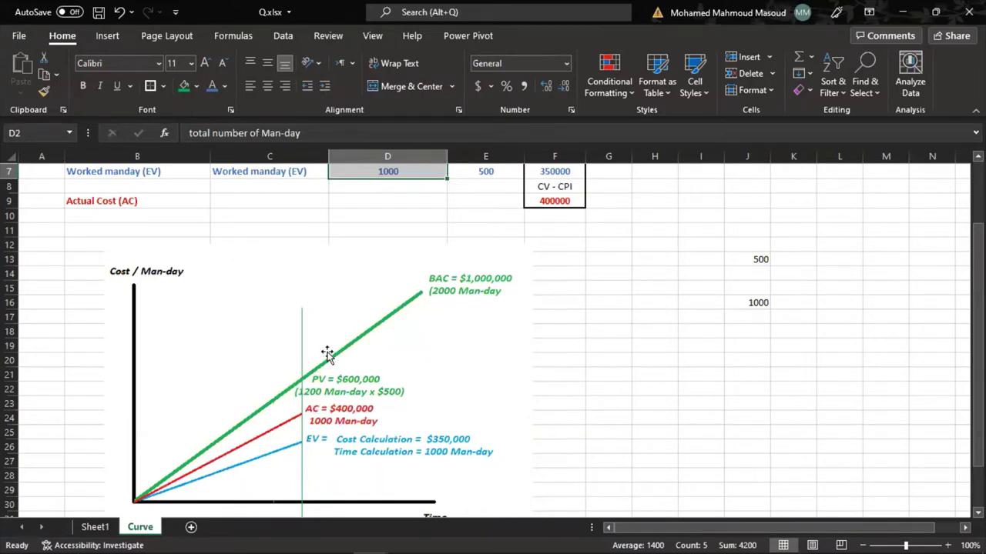
{"action": "left_click_drag", "start_coordinate": [330, 348], "coordinate": [338, 320]}
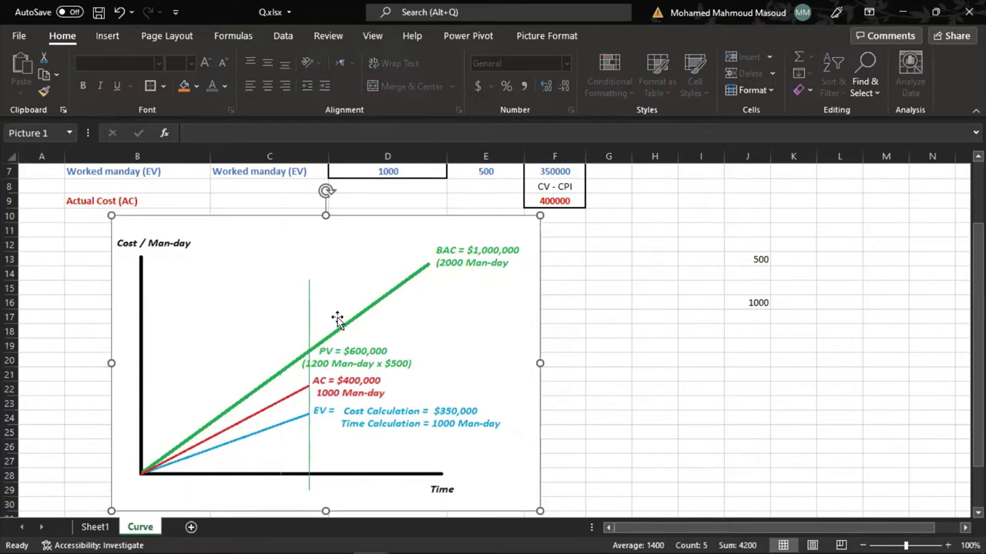
{"action": "left_click_drag", "start_coordinate": [373, 329], "coordinate": [403, 323]}
{"action": "scroll", "coordinate": [404, 327], "scroll_direction": "up", "scroll_amount": 2}
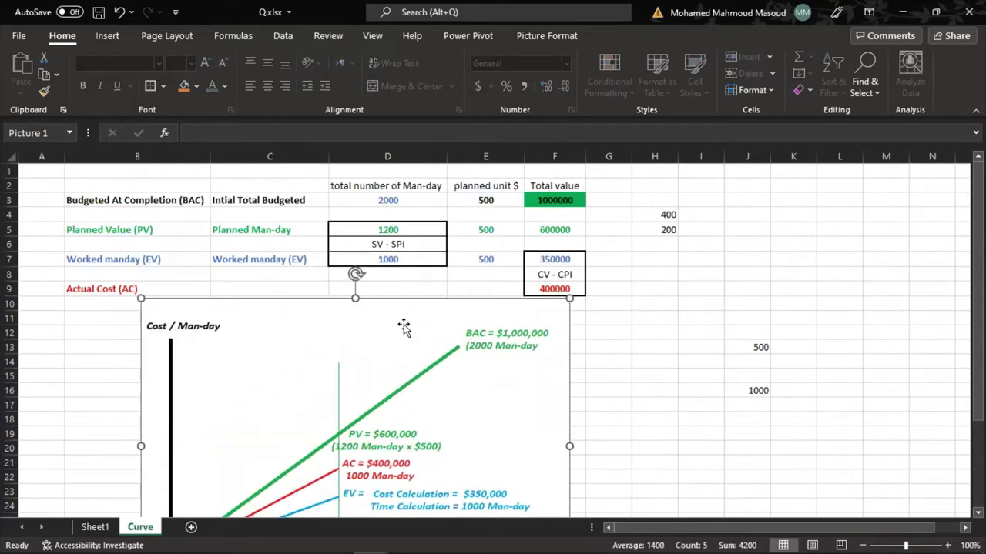
{"action": "scroll", "coordinate": [403, 327], "scroll_direction": "down", "scroll_amount": 2}
{"action": "scroll", "coordinate": [403, 328], "scroll_direction": "up", "scroll_amount": 2}
Check the CPI and SPI question in Word against the Excel table and curve, then view its answer options and hint in Word.
{"action": "key", "text": "alt+Tab"}
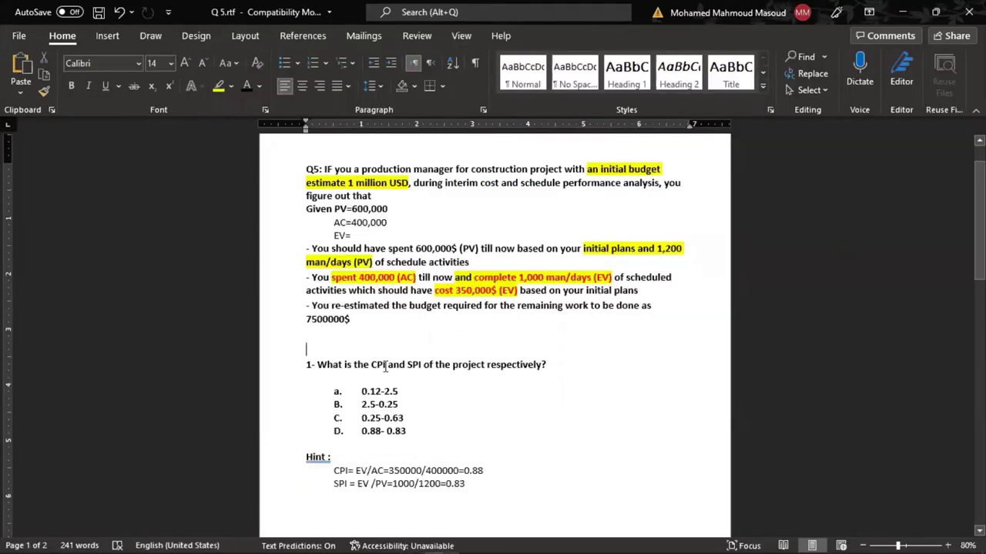
{"action": "key", "text": "alt+Tab"}
{"action": "scroll", "coordinate": [409, 398], "scroll_direction": "down", "scroll_amount": 1}
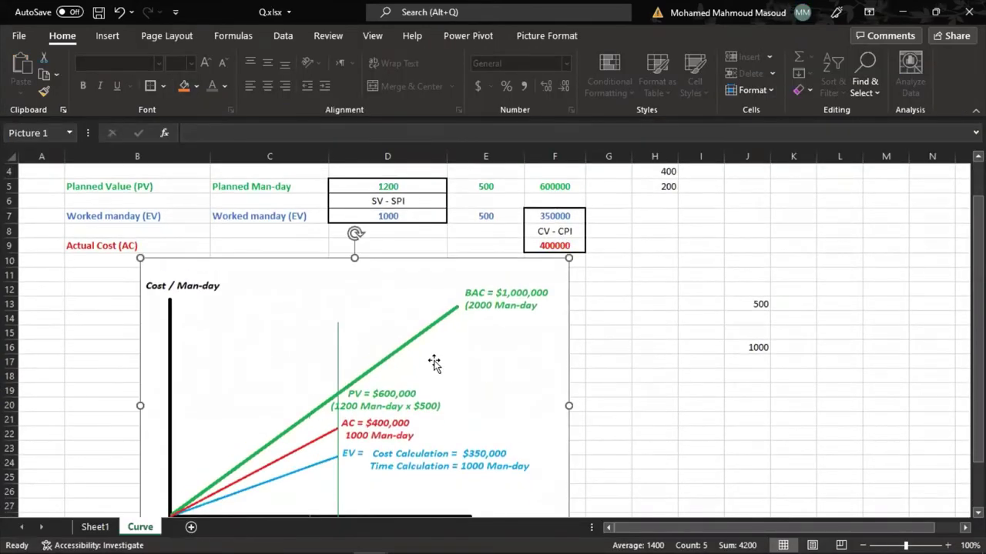
{"action": "scroll", "coordinate": [434, 362], "scroll_direction": "up", "scroll_amount": 1}
{"action": "left_click_drag", "start_coordinate": [270, 171], "coordinate": [387, 200]}
{"action": "left_click_drag", "start_coordinate": [531, 263], "coordinate": [559, 285]}
{"action": "left_click", "coordinate": [224, 272]}
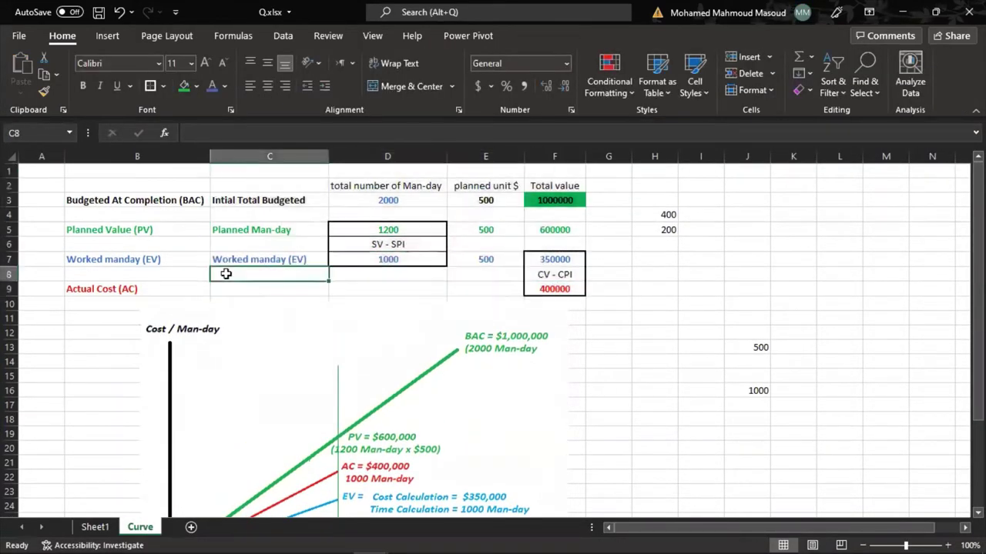
{"action": "scroll", "coordinate": [308, 347], "scroll_direction": "down", "scroll_amount": 3}
{"action": "left_click", "coordinate": [379, 352]}
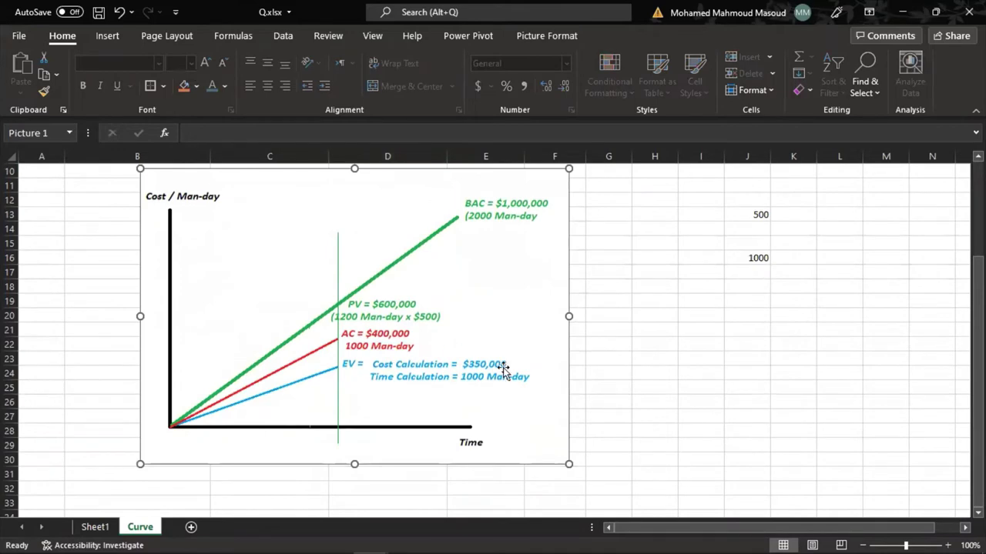
{"action": "key", "text": "alt+Tab"}
{"action": "scroll", "coordinate": [379, 308], "scroll_direction": "down", "scroll_amount": 2}
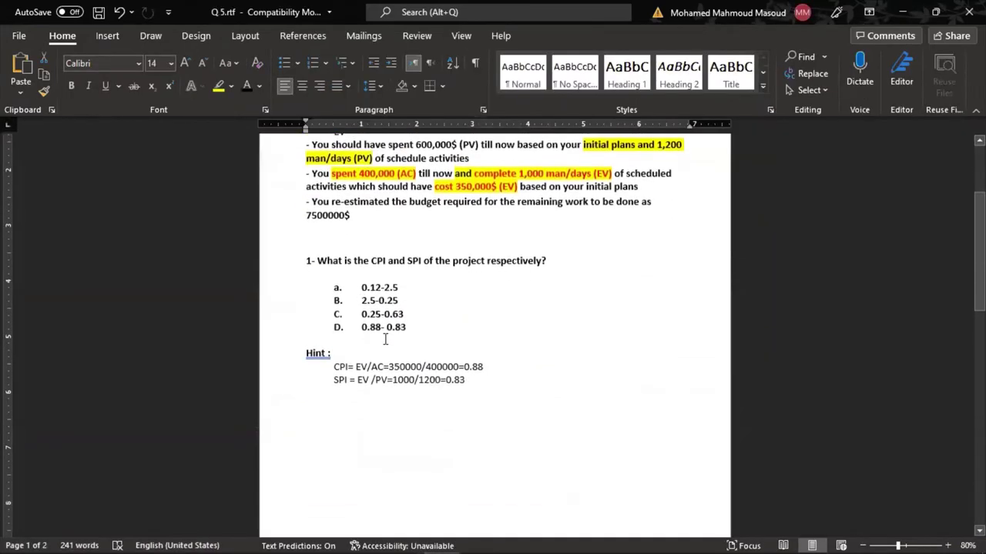
Select the CPI and SPI question text in Word, then switch to Excel and nudge the curve picture slightly up.
{"action": "left_click_drag", "start_coordinate": [373, 261], "coordinate": [524, 261]}
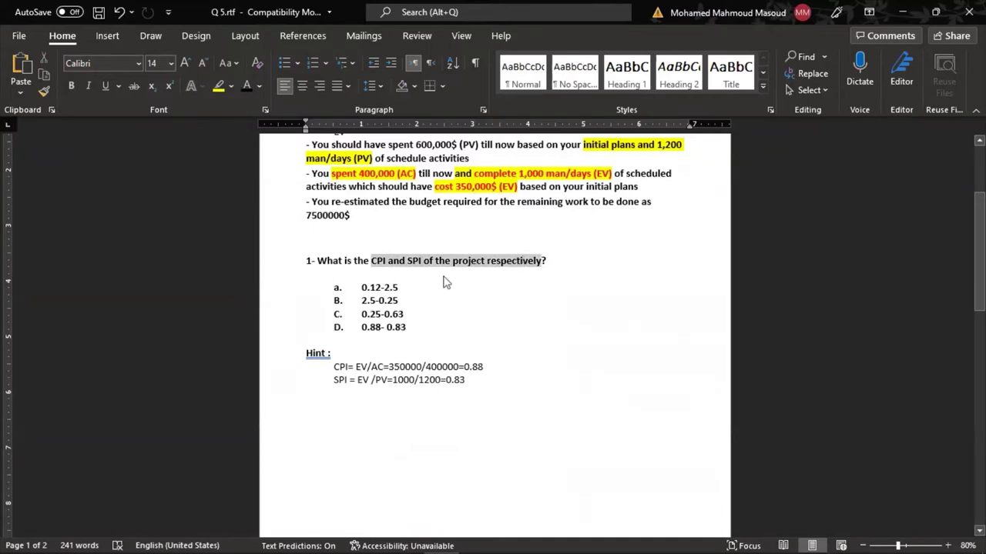
{"action": "key", "text": "alt+Tab"}
{"action": "left_click", "coordinate": [414, 286]}
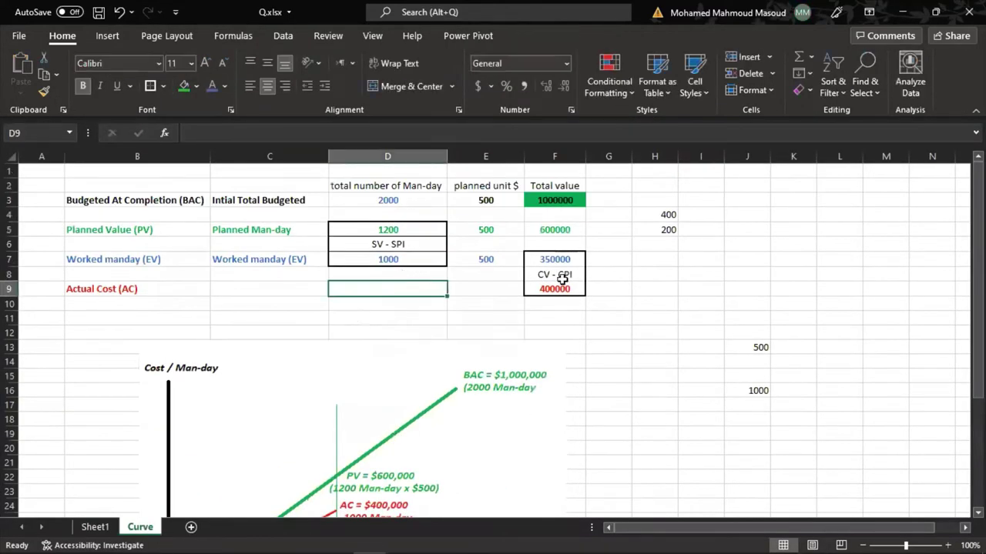
{"action": "left_click_drag", "start_coordinate": [536, 389], "coordinate": [537, 378]}
Calculate the CPI in cell G8 beside the CV - CPI label with the formula =F7/F9.
{"action": "left_click", "coordinate": [565, 275]}
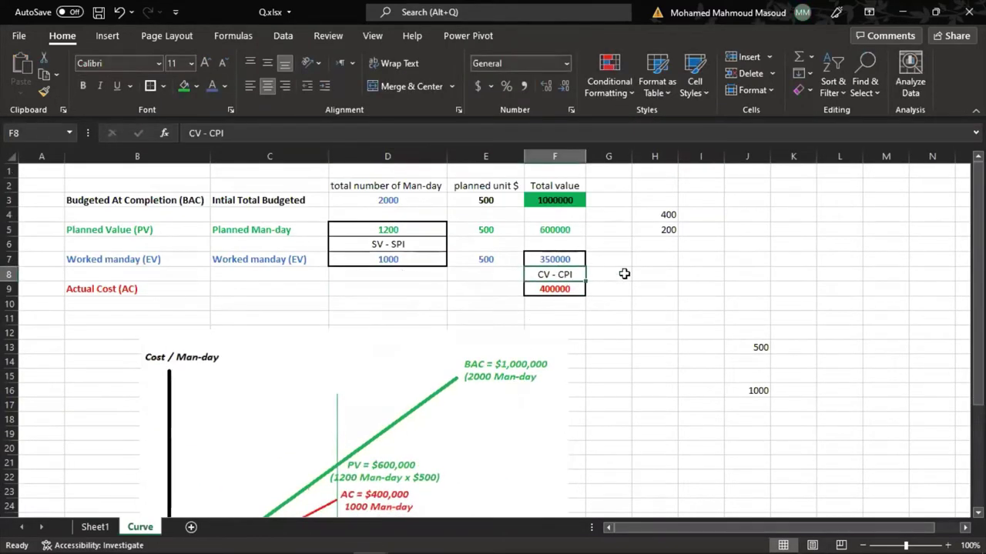
{"action": "left_click", "coordinate": [627, 275]}
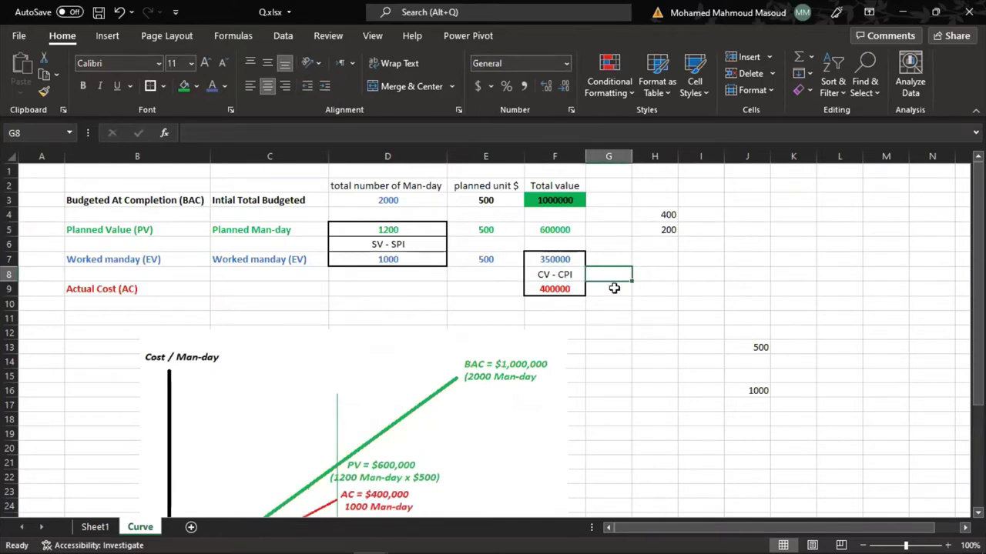
{"action": "left_click", "coordinate": [619, 262]}
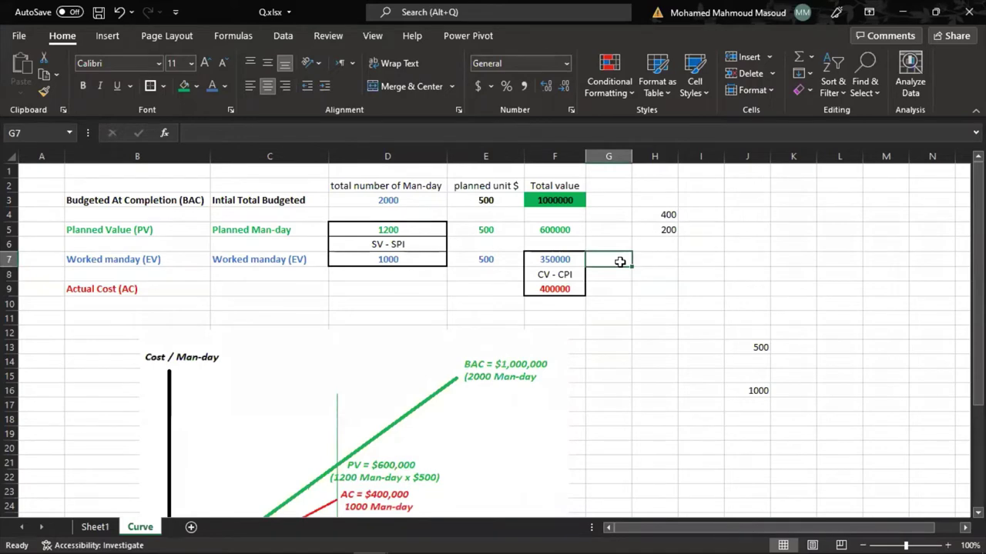
{"action": "left_click", "coordinate": [617, 291]}
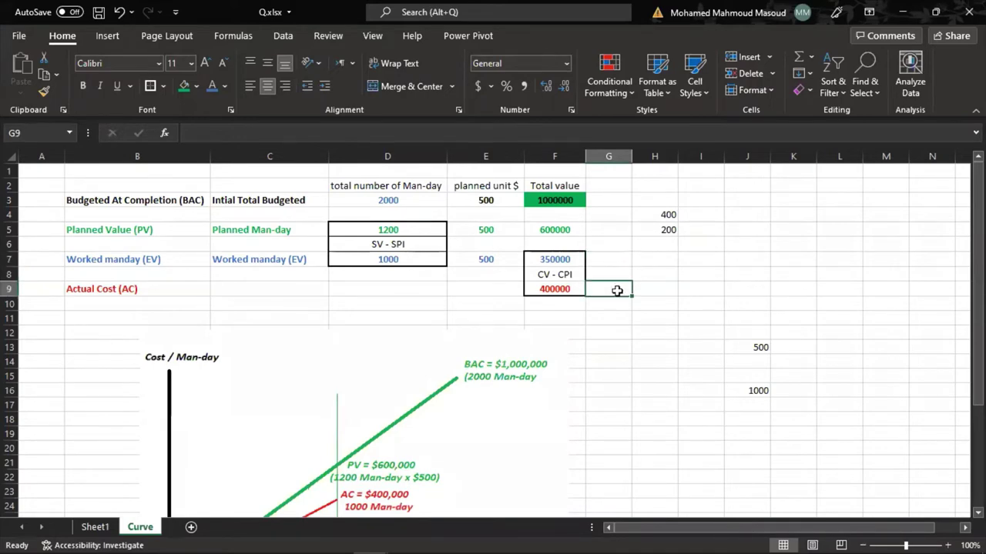
{"action": "left_click", "coordinate": [616, 278]}
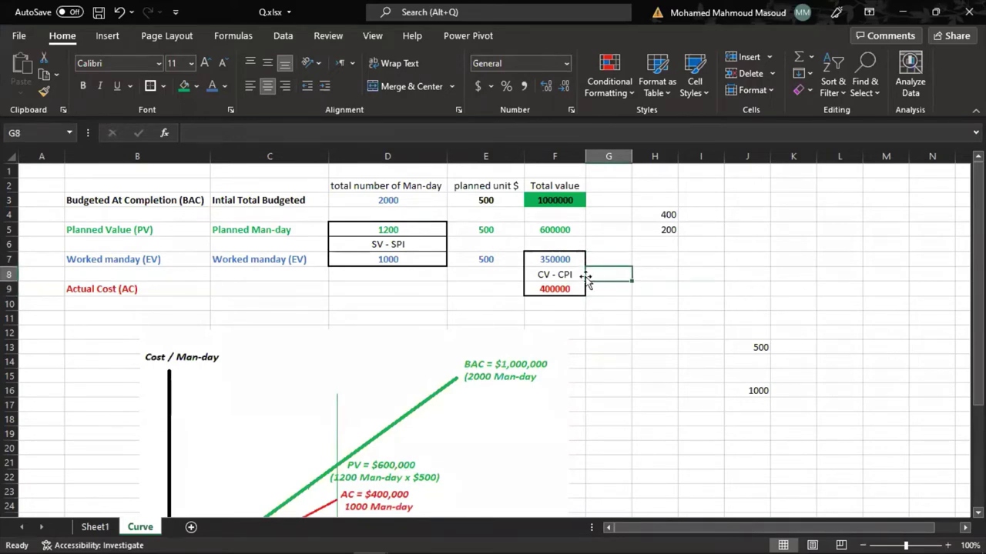
{"action": "type", "text": "="}
{"action": "left_click", "coordinate": [566, 259]}
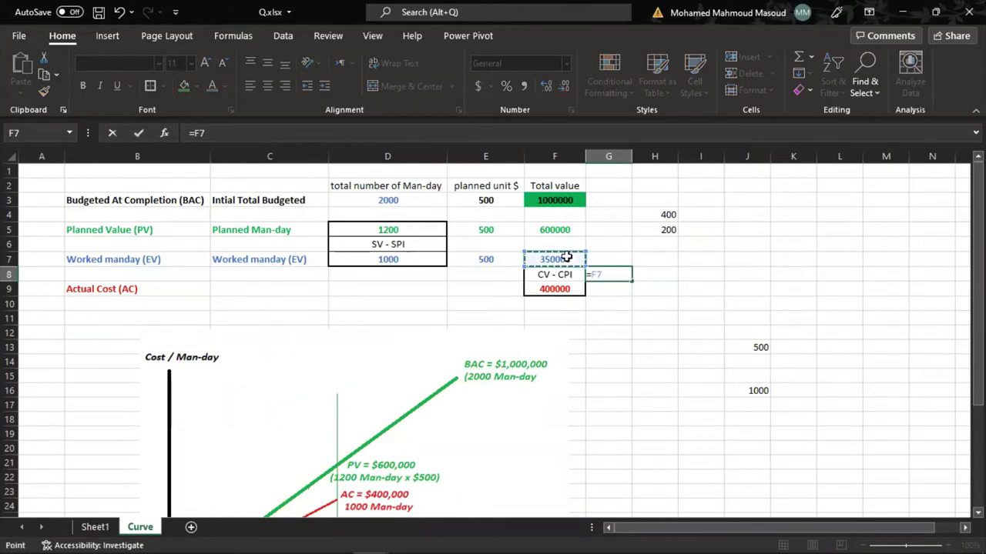
{"action": "type", "text": "/"}
{"action": "left_click", "coordinate": [566, 288]}
{"action": "key", "text": "Return"}
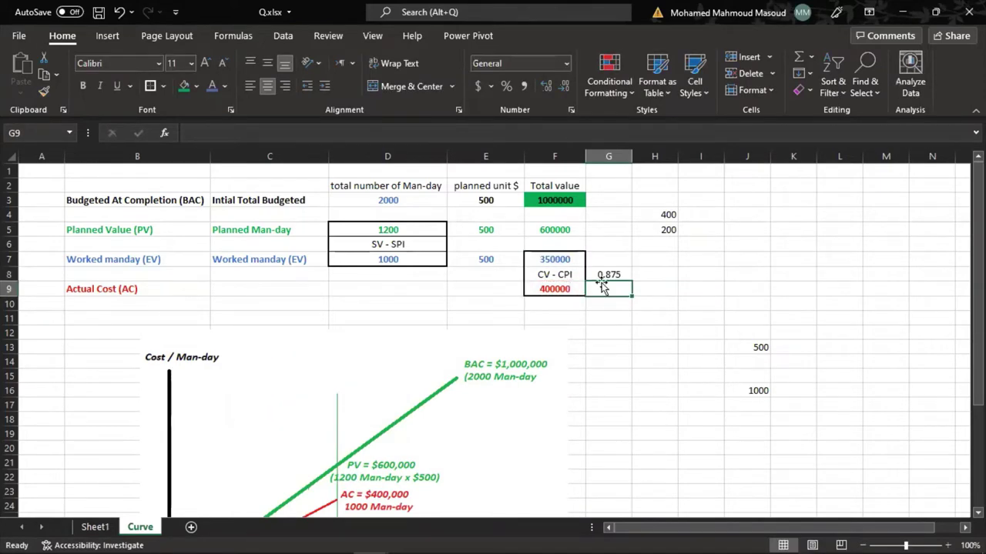
Compare the CPI result in G8 with the first figure of answer option D in Word, then return to Excel.
{"action": "left_click", "coordinate": [610, 274]}
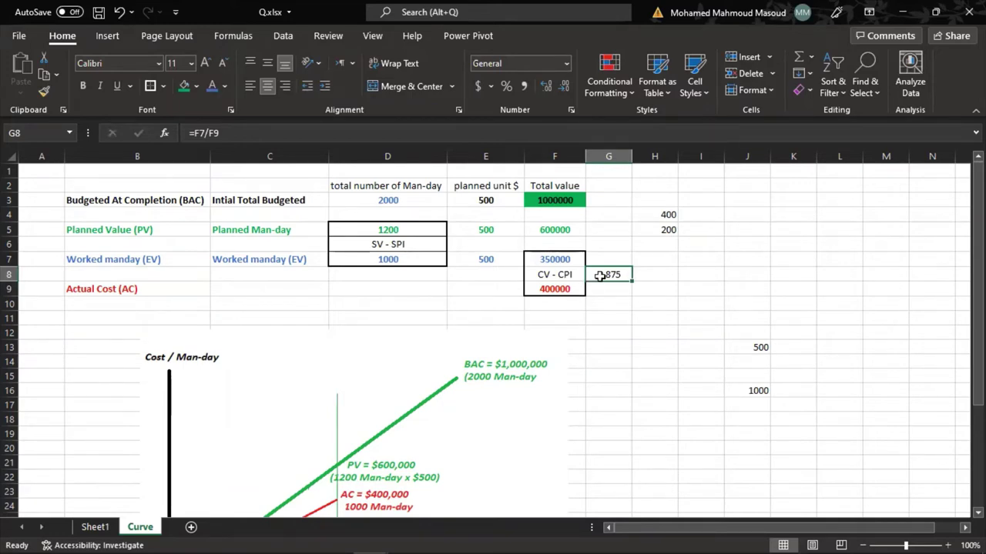
{"action": "key", "text": "alt+Tab"}
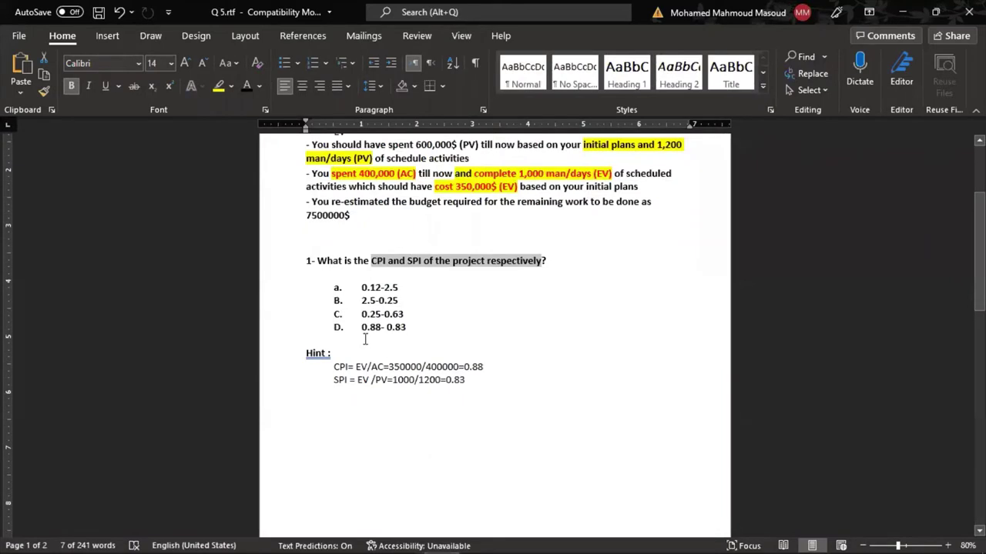
{"action": "double_click", "coordinate": [370, 327]}
{"action": "key", "text": "alt+Tab"}
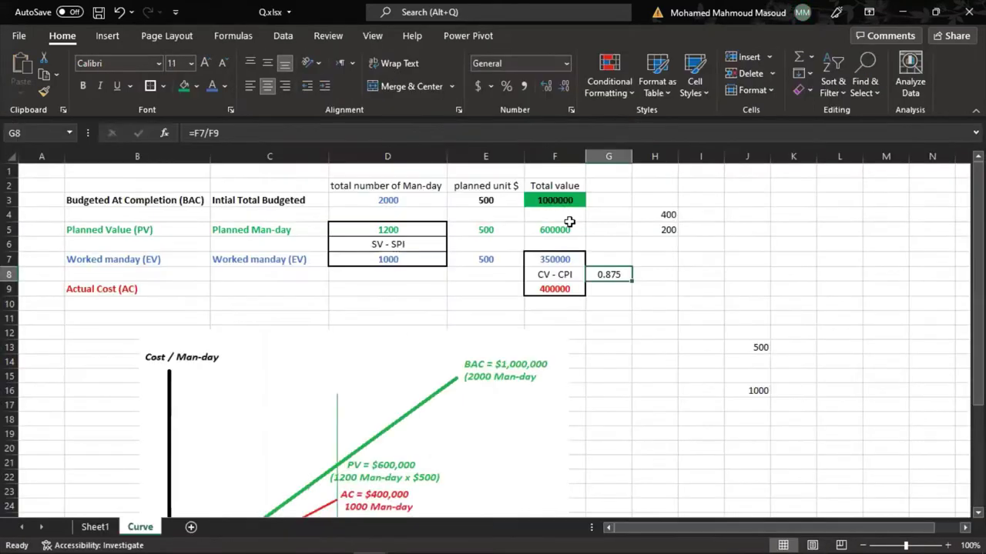
Format the CPI result in G8 to two decimal places.
{"action": "left_click", "coordinate": [545, 86]}
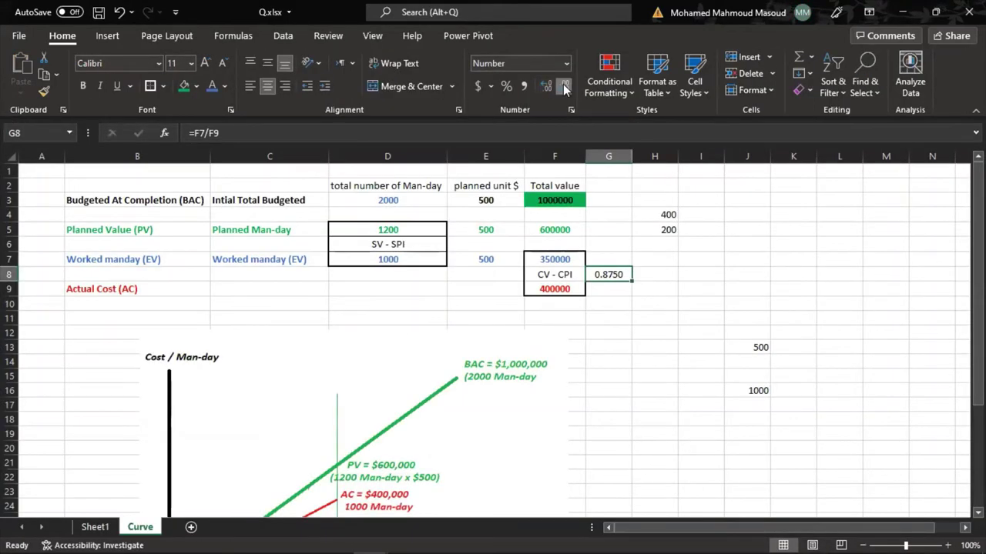
{"action": "double_click", "coordinate": [563, 86]}
{"action": "left_click", "coordinate": [604, 310]}
{"action": "left_click", "coordinate": [610, 274]}
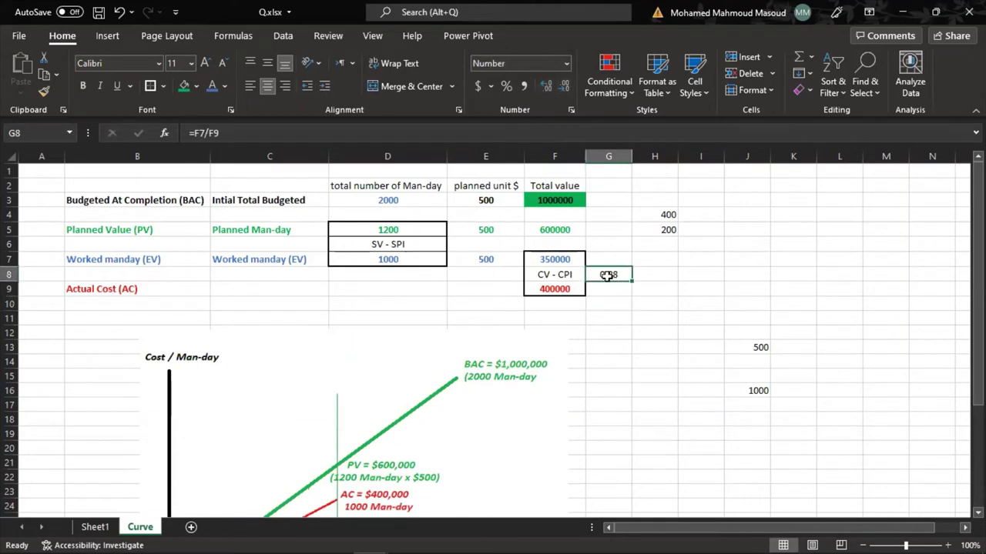
Review the Worked manday (EV) and Actual Cost (AC) rows against the CV - CPI cell.
{"action": "left_click", "coordinate": [561, 258]}
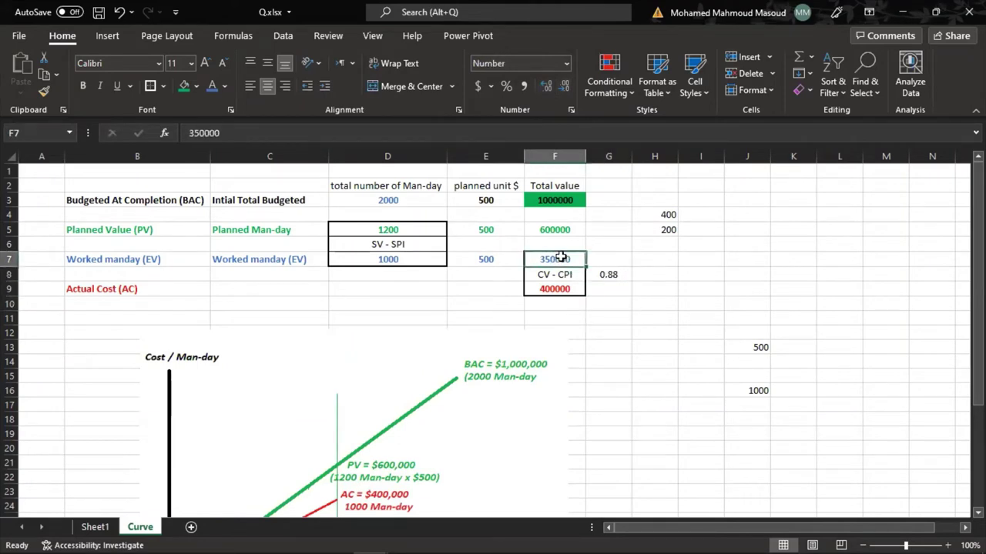
{"action": "left_click", "coordinate": [8, 260]}
{"action": "left_click", "coordinate": [8, 289], "text": "ctrl"}
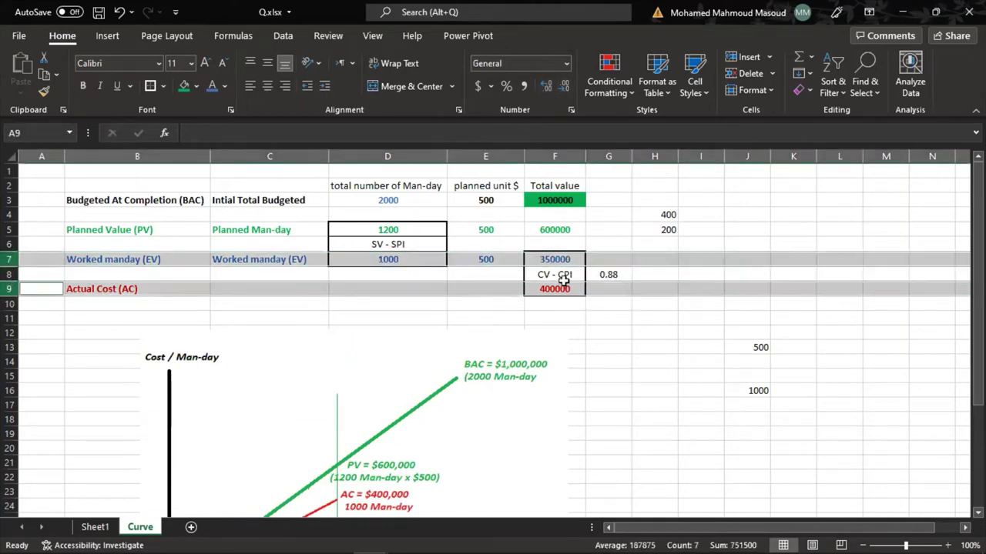
{"action": "left_click", "coordinate": [571, 276]}
Add a centred CPI formula note with "CPI=" in I8 and "EV/AC" in J8.
{"action": "left_click", "coordinate": [655, 275]}
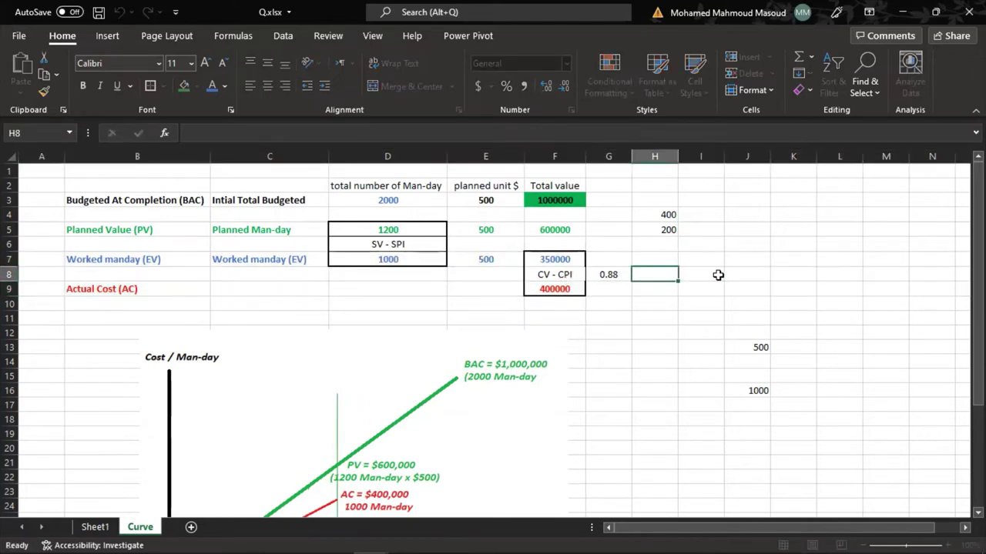
{"action": "left_click", "coordinate": [716, 275]}
{"action": "type", "text": "CPI"}
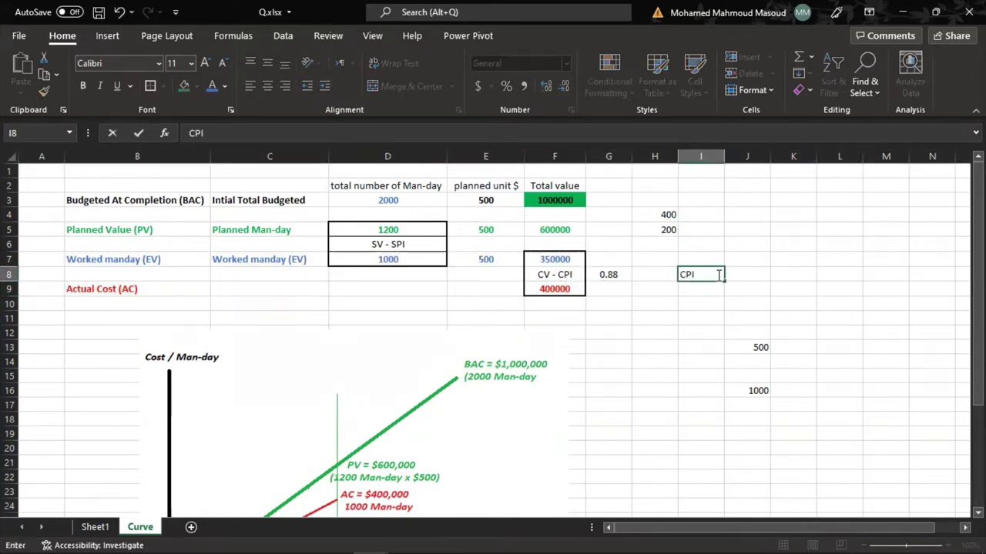
{"action": "key", "text": "Tab"}
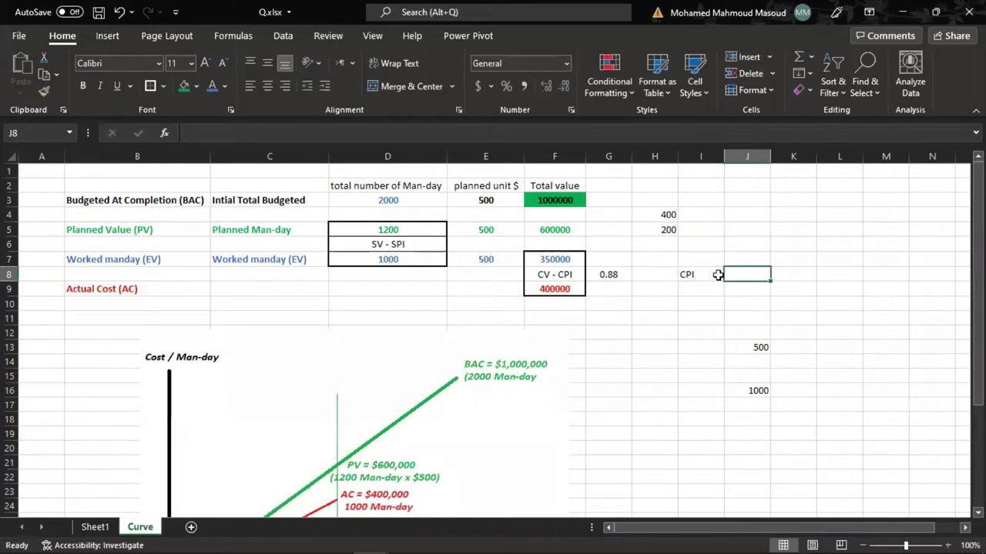
{"action": "type", "text": "EV/AC"}
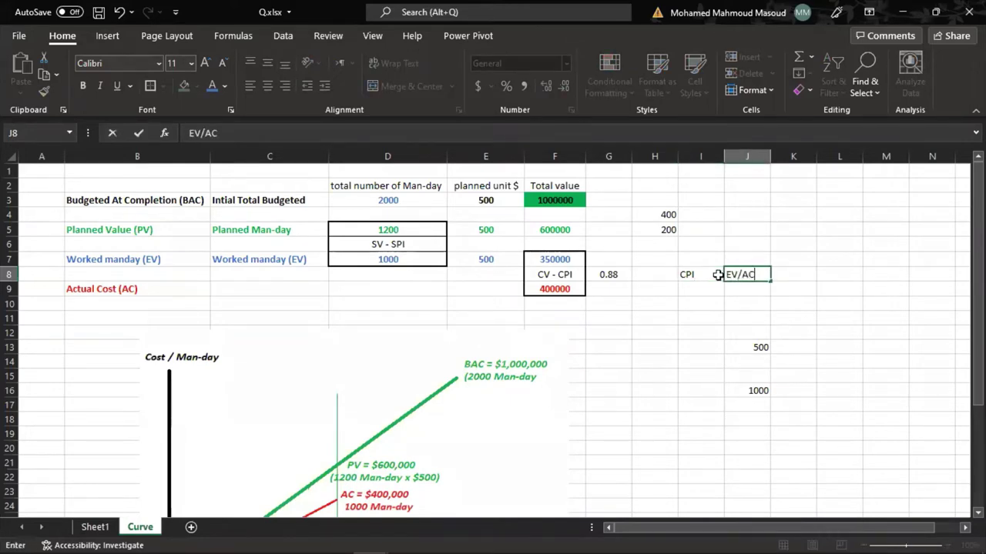
{"action": "left_click", "coordinate": [716, 275]}
{"action": "left_click", "coordinate": [719, 275]}
{"action": "type", "text": "="}
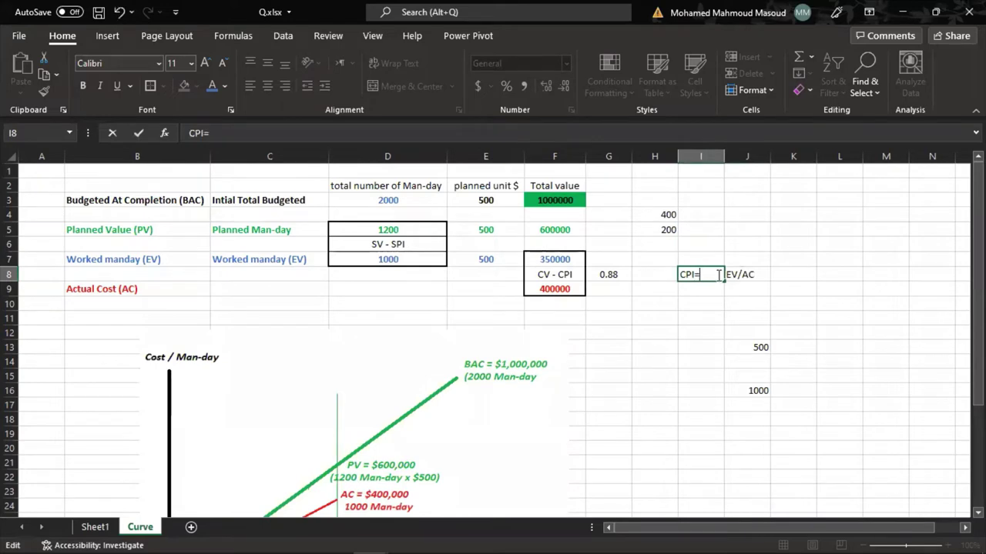
{"action": "key", "text": "Return"}
{"action": "left_click_drag", "start_coordinate": [716, 274], "coordinate": [744, 275]}
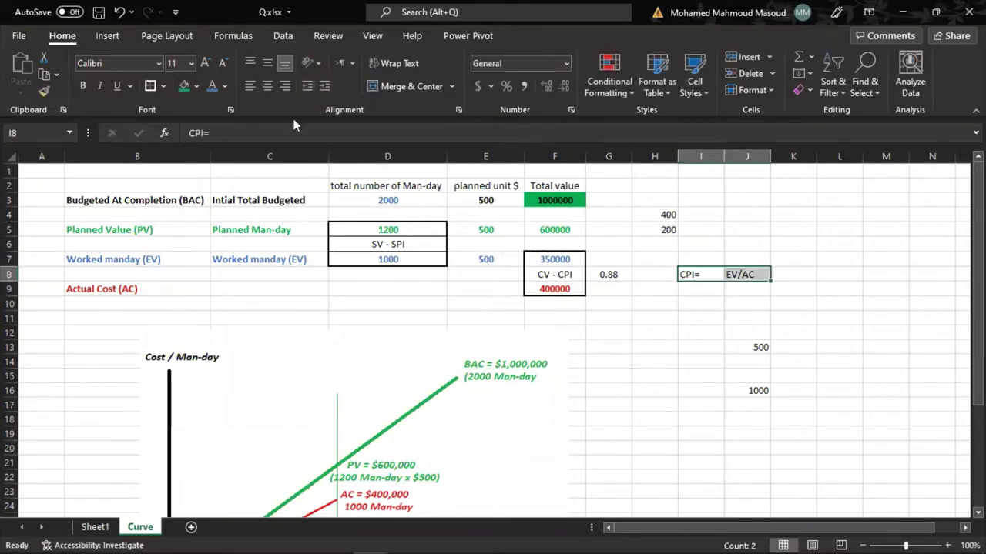
{"action": "left_click", "coordinate": [269, 91]}
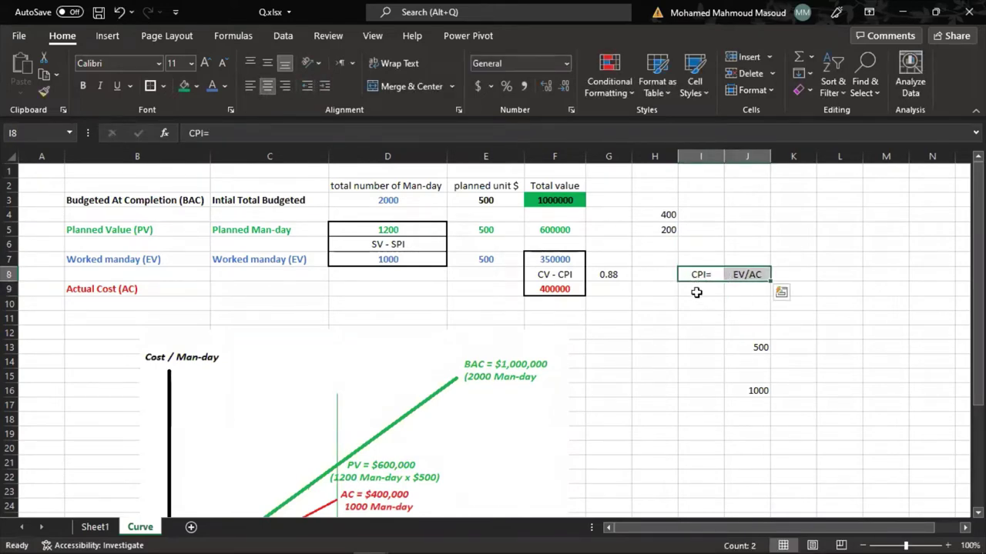
Add a centred cost variance formula note with "CV=" in I9 and "EV-AC" in J9.
{"action": "left_click", "coordinate": [696, 290]}
{"action": "type", "text": "CS"}
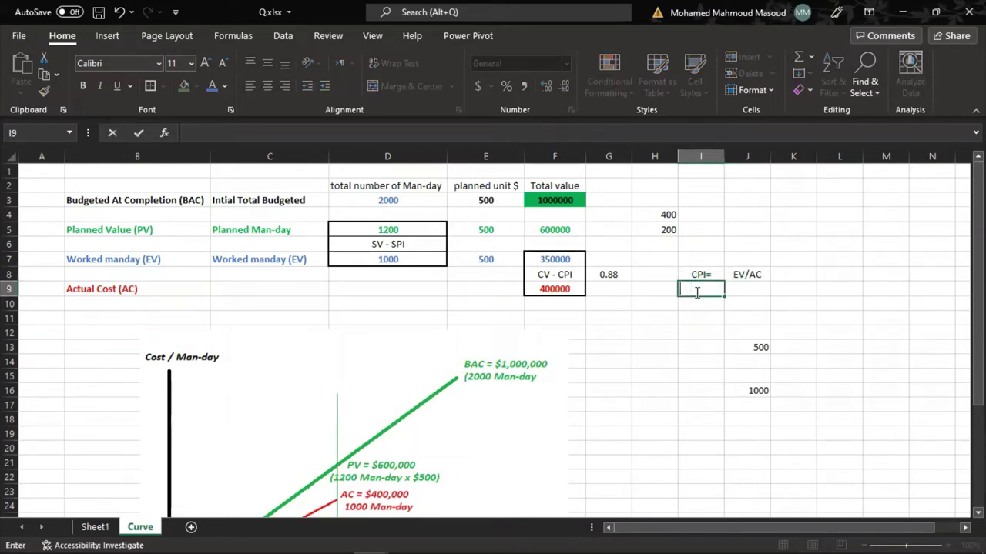
{"action": "type", "text": "CV="}
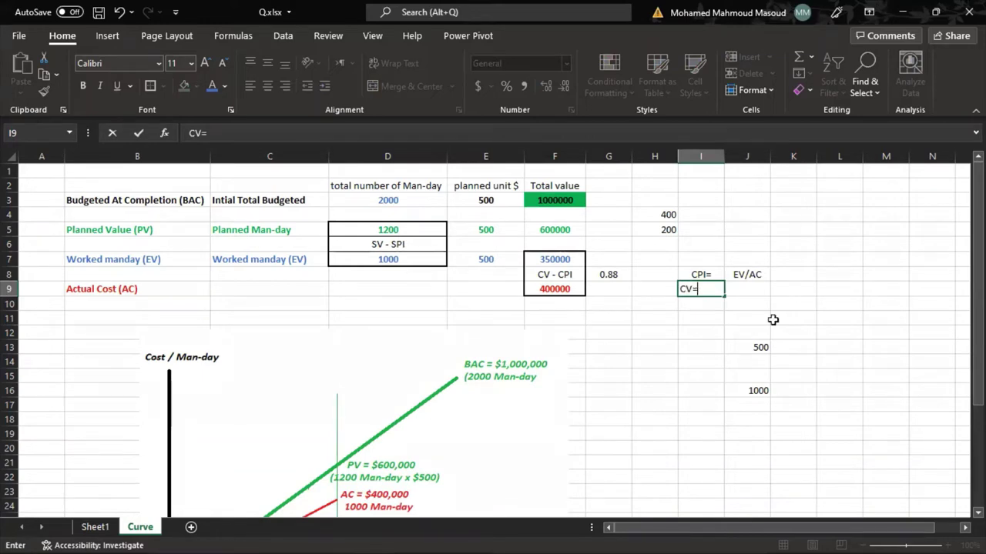
{"action": "key", "text": "Tab"}
{"action": "type", "text": "EV-"}
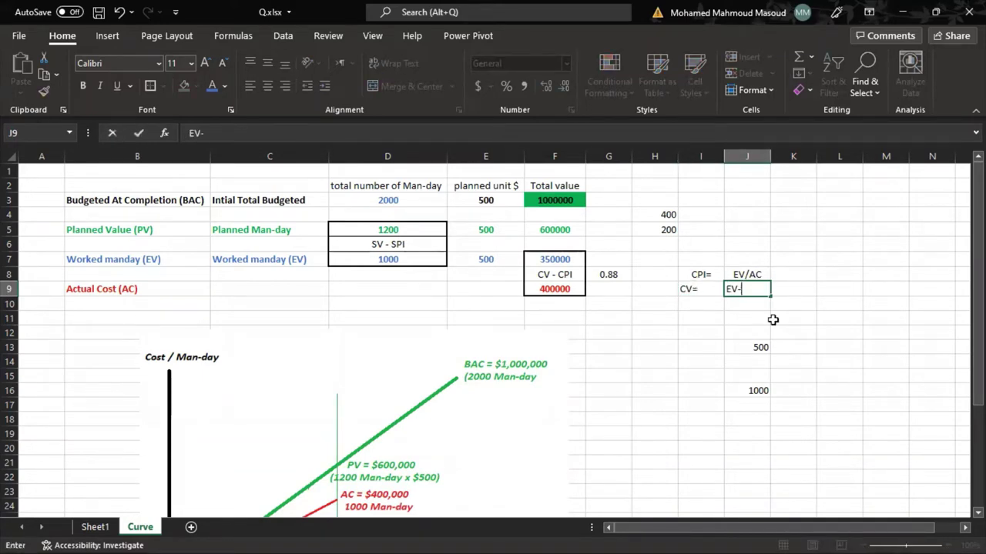
{"action": "type", "text": "AC"}
{"action": "key", "text": "Return"}
{"action": "left_click", "coordinate": [723, 290]}
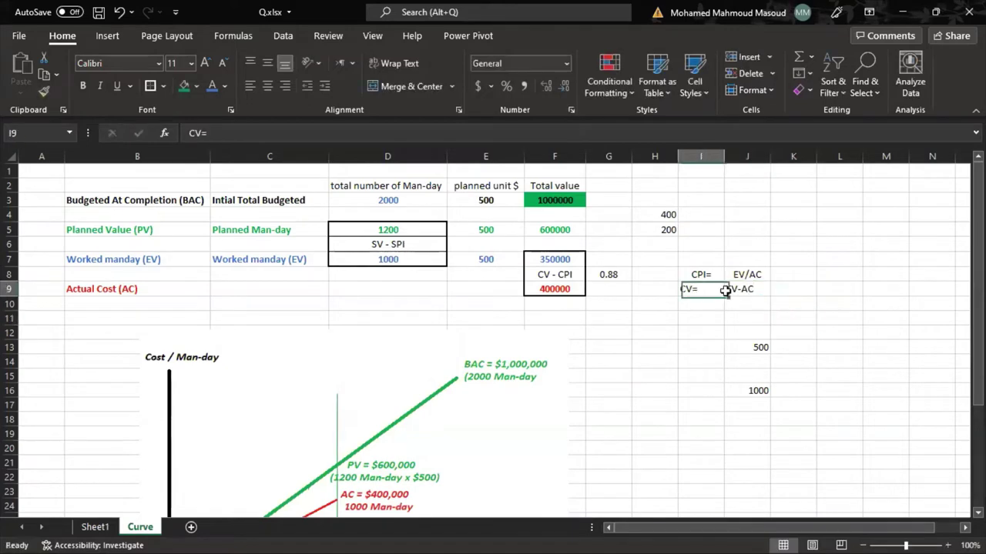
{"action": "left_click_drag", "start_coordinate": [725, 291], "coordinate": [748, 291]}
{"action": "left_click", "coordinate": [267, 85]}
Apply a thick outline border around the CPI and CV formula notes in I8:J9.
{"action": "left_click", "coordinate": [677, 298]}
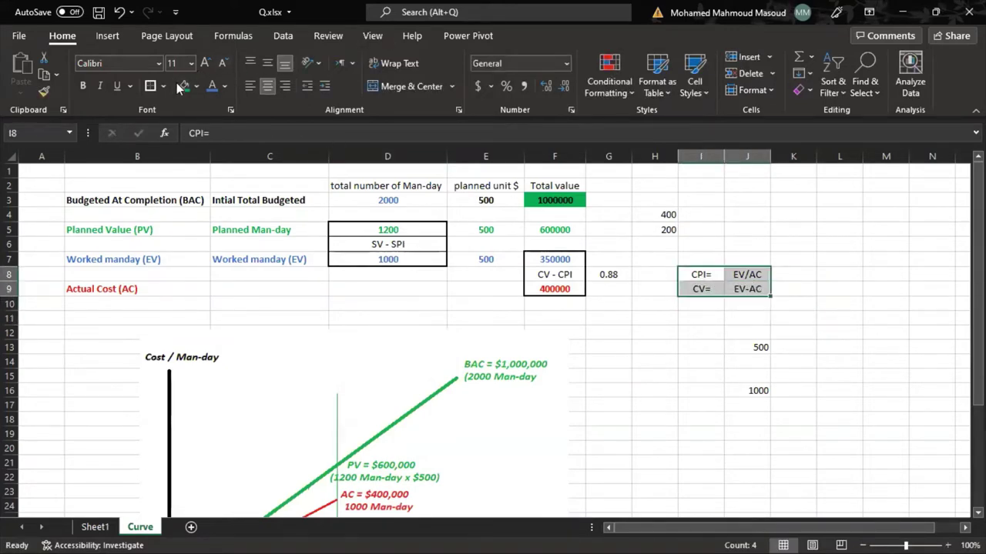
{"action": "left_click", "coordinate": [151, 86]}
{"action": "left_click", "coordinate": [705, 314]}
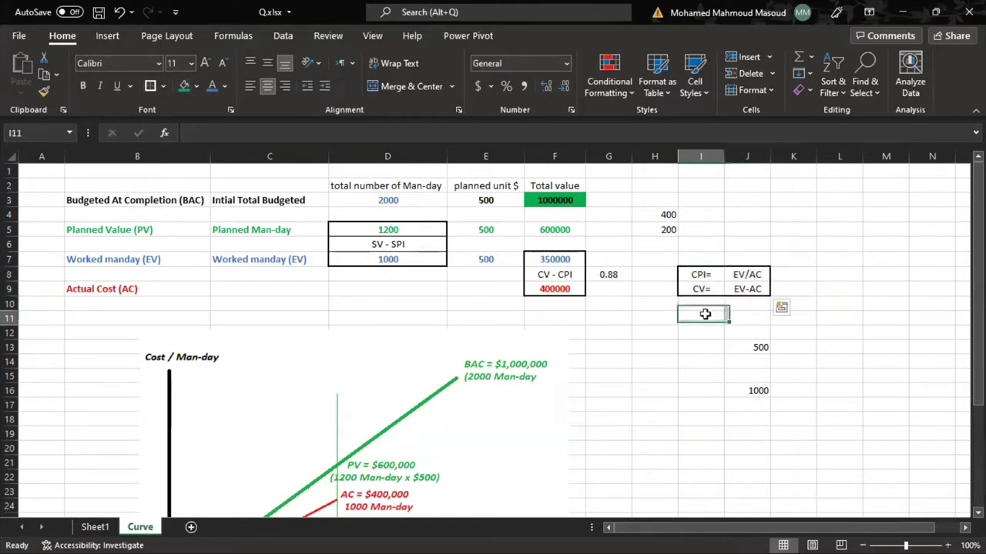
Enter the left-aligned descriptions "Cost Performance Index" in K8 and "Cost Variance" in K9.
{"action": "left_click", "coordinate": [797, 280]}
{"action": "type", "text": "Cost"}
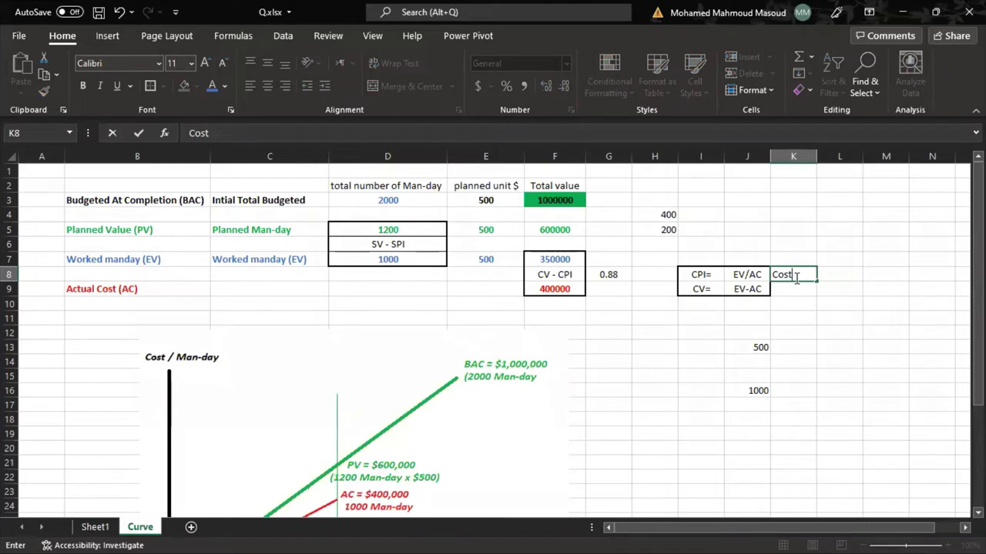
{"action": "type", "text": " Performance Index"}
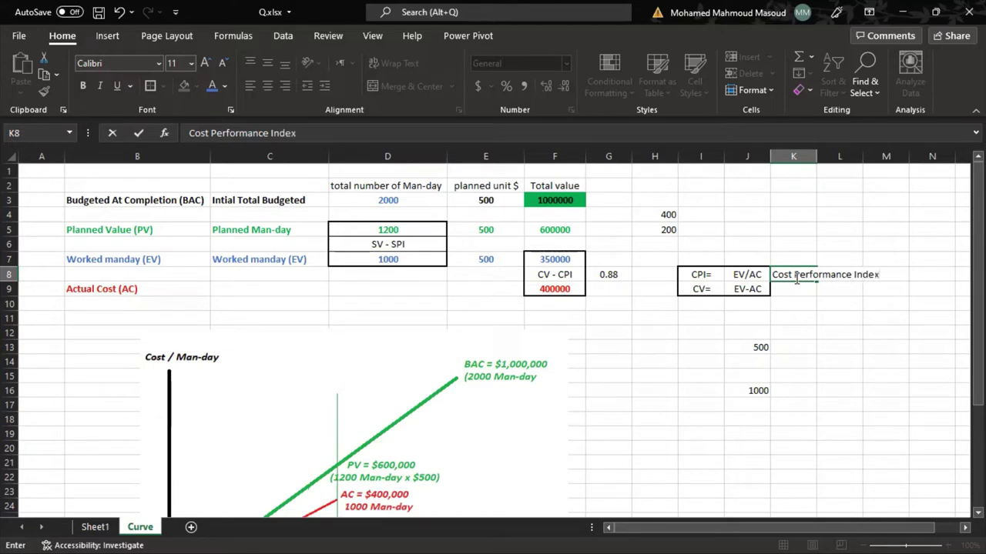
{"action": "key", "text": "Return"}
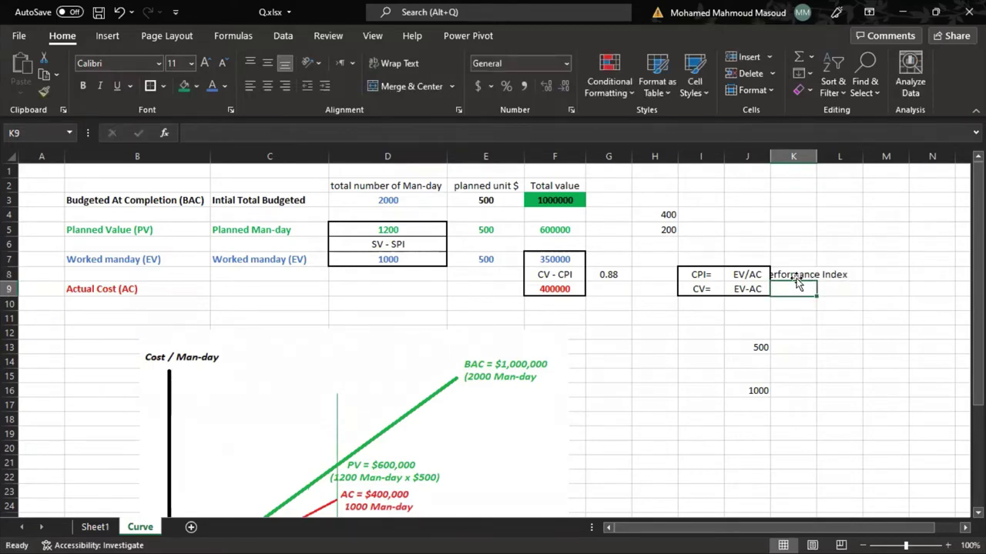
{"action": "type", "text": "Cost Varian"}
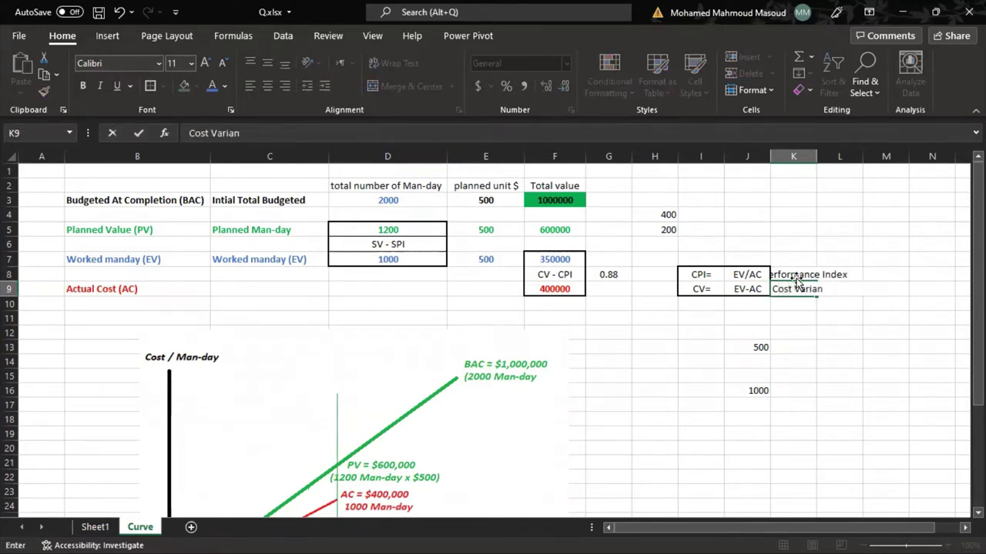
{"action": "type", "text": "ce"}
{"action": "key", "text": "Return"}
{"action": "left_click_drag", "start_coordinate": [797, 274], "coordinate": [797, 290]}
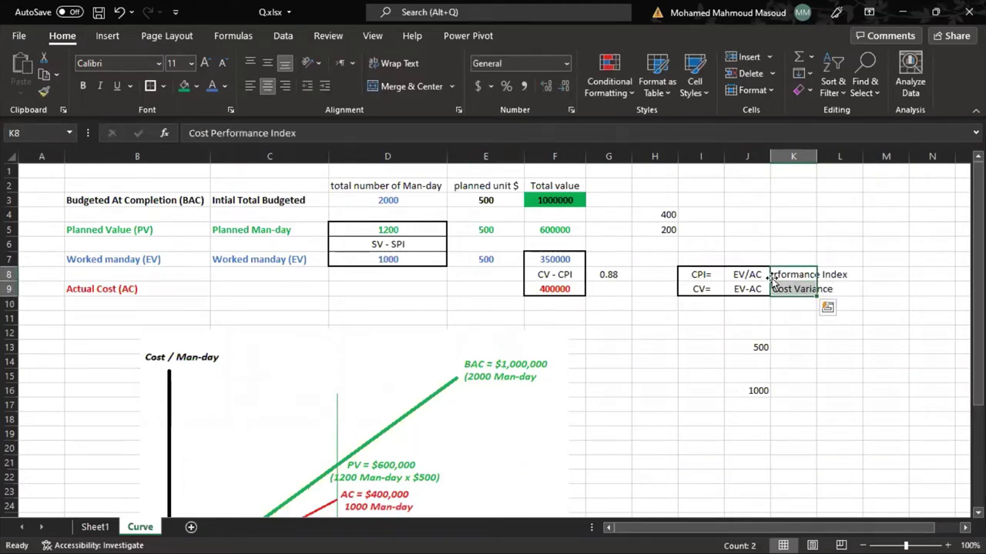
{"action": "left_click", "coordinate": [250, 85]}
{"action": "left_click", "coordinate": [697, 349]}
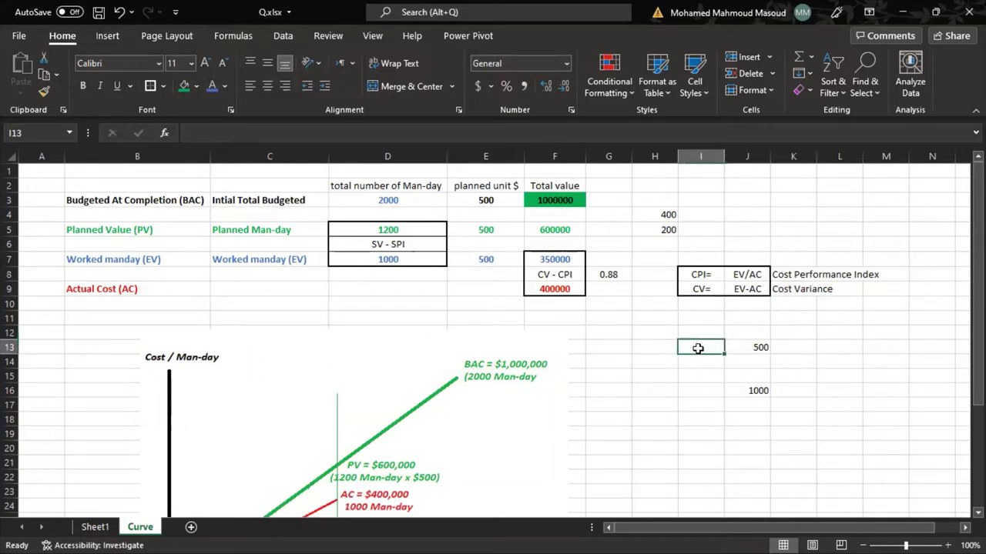
Right-align the CPI and CV labels in I8:I9.
{"action": "left_click_drag", "start_coordinate": [705, 275], "coordinate": [801, 290]}
{"action": "left_click", "coordinate": [699, 315]}
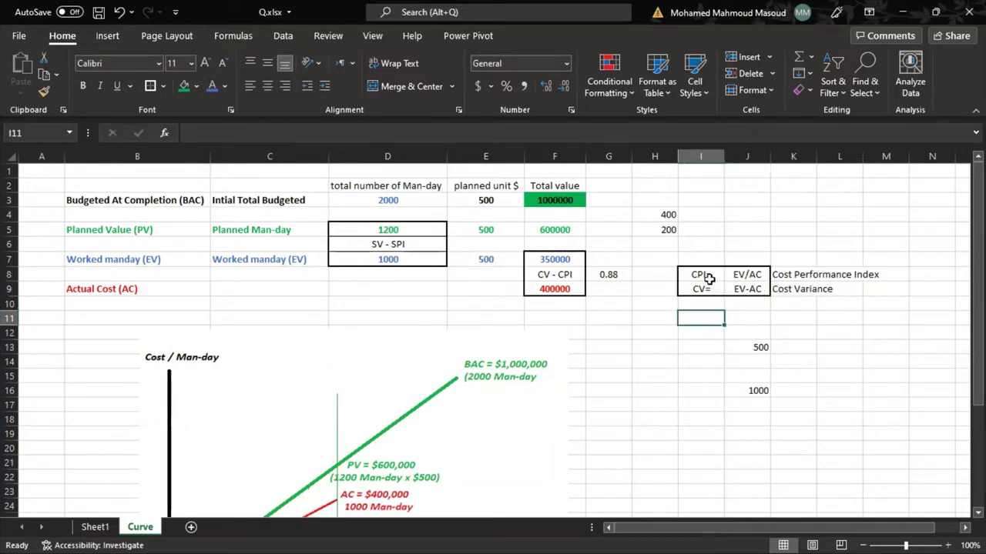
{"action": "left_click_drag", "start_coordinate": [701, 275], "coordinate": [702, 289]}
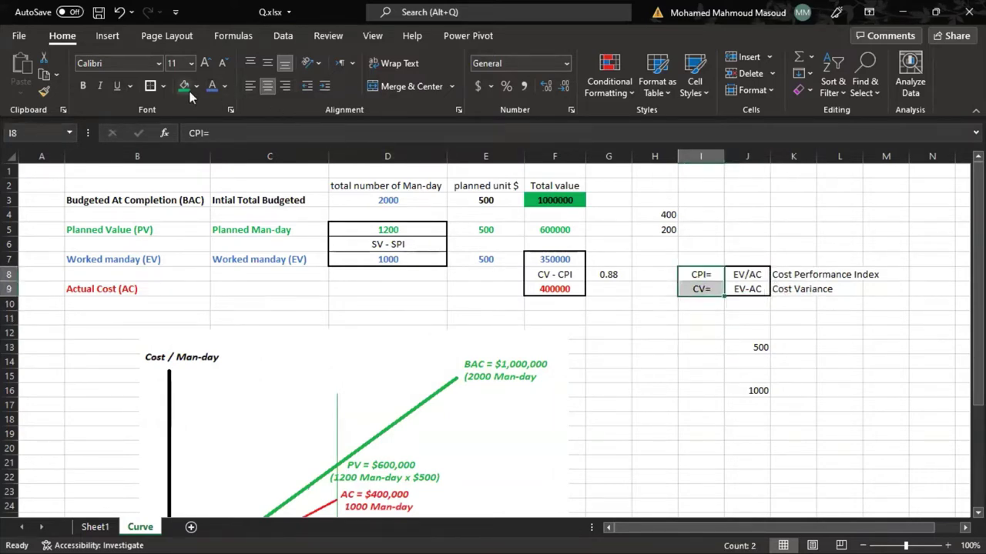
{"action": "left_click", "coordinate": [285, 86]}
{"action": "left_click", "coordinate": [679, 332]}
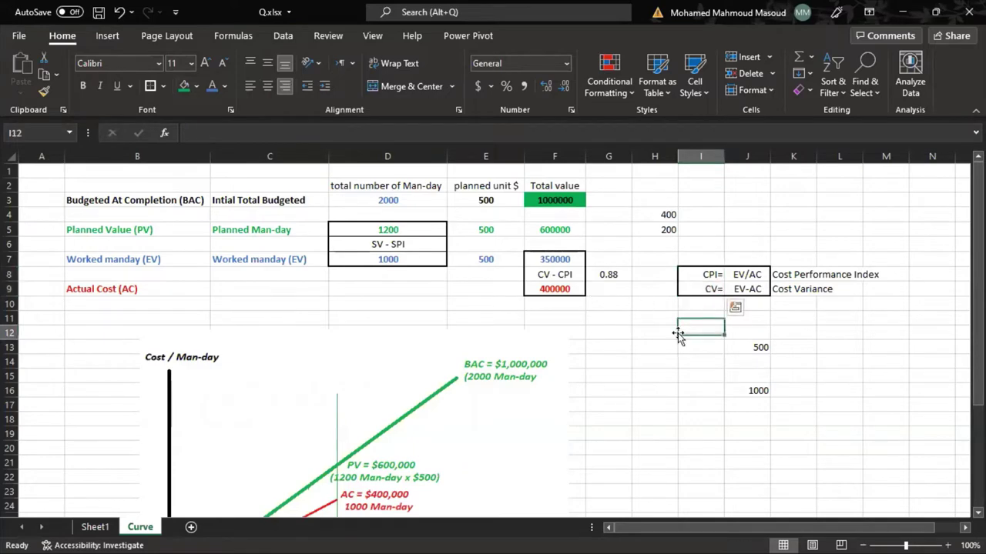
{"action": "scroll", "coordinate": [685, 332], "scroll_direction": "right", "scroll_amount": 3}
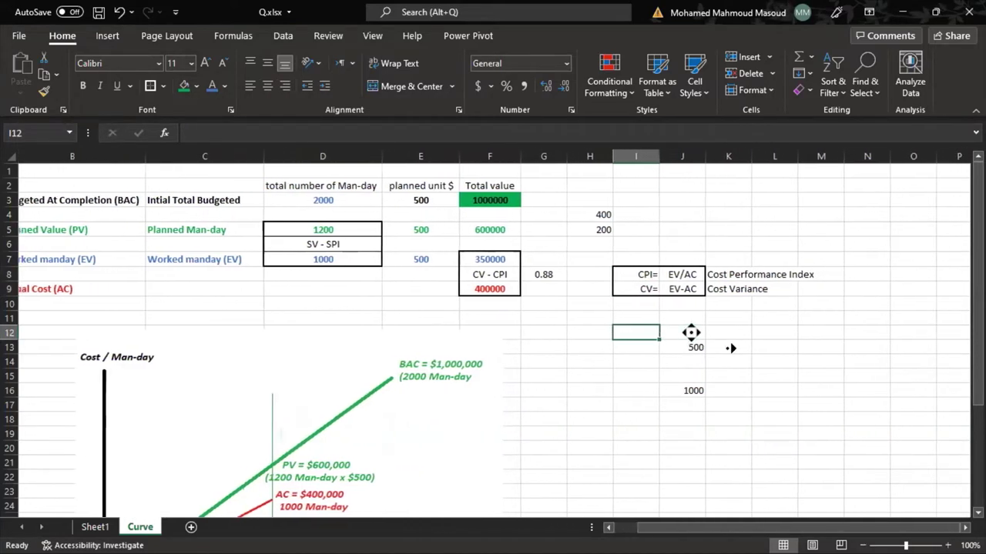
{"action": "scroll", "coordinate": [732, 350], "scroll_direction": "right", "scroll_amount": 3}
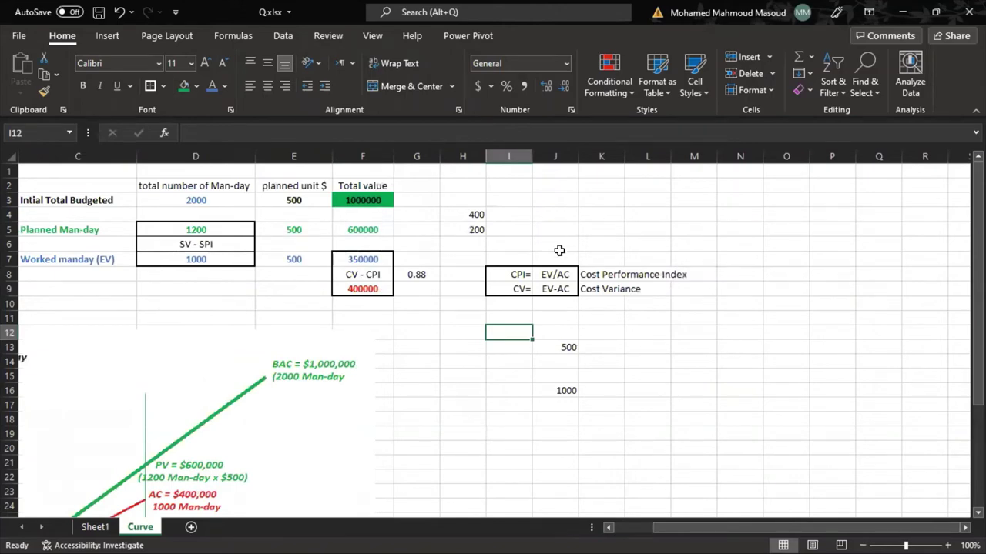
{"action": "left_click", "coordinate": [83, 85]}
{"action": "double_click", "coordinate": [545, 275]}
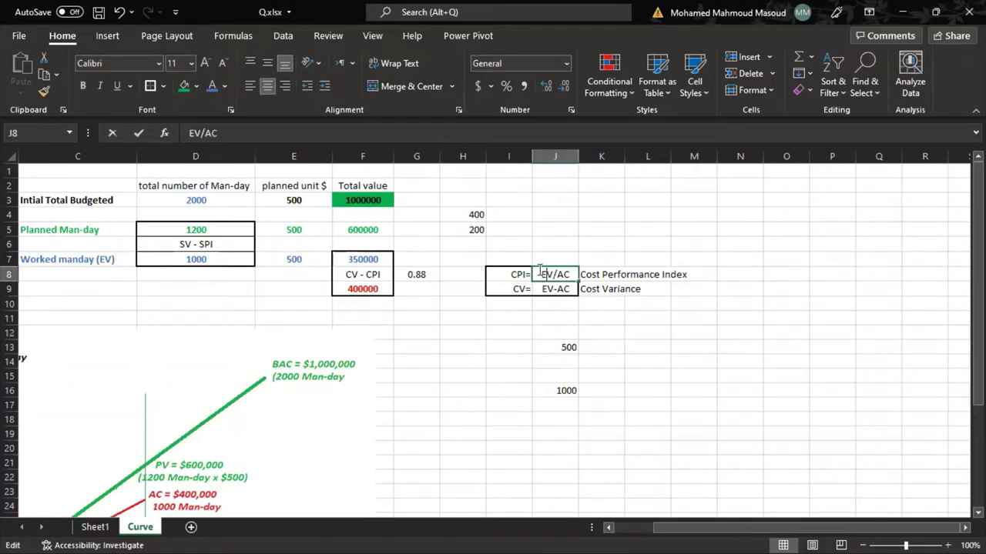
{"action": "double_click", "coordinate": [565, 274]}
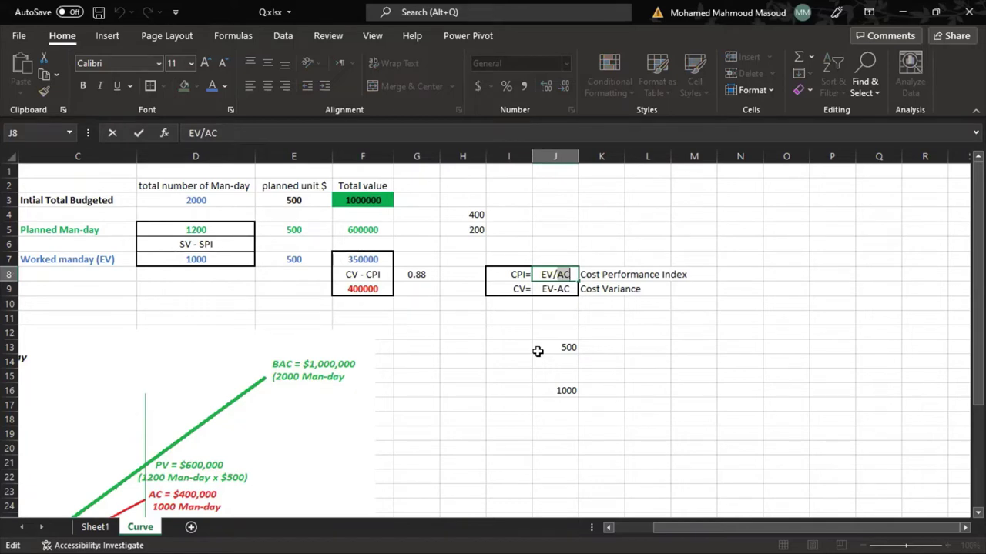
{"action": "key", "text": "Escape"}
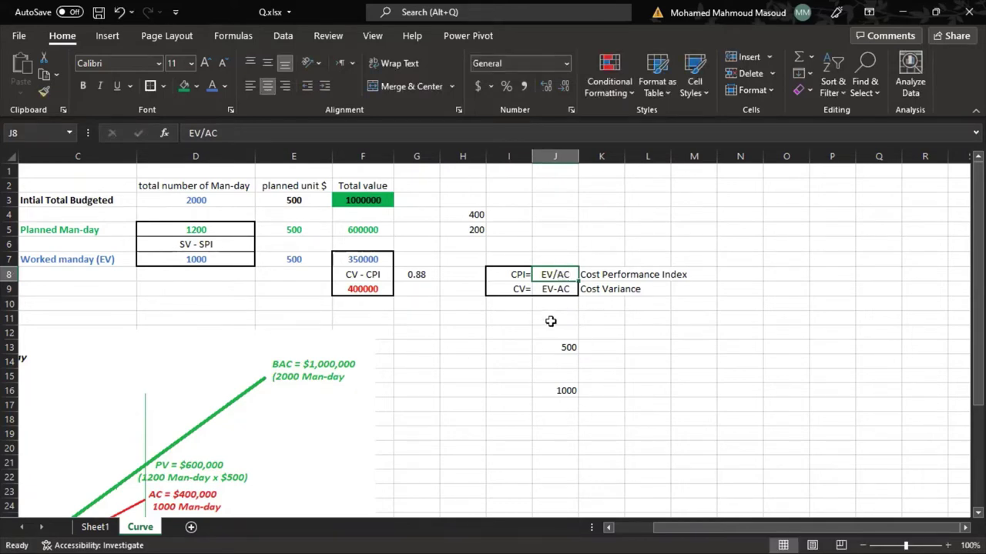
{"action": "double_click", "coordinate": [542, 274]}
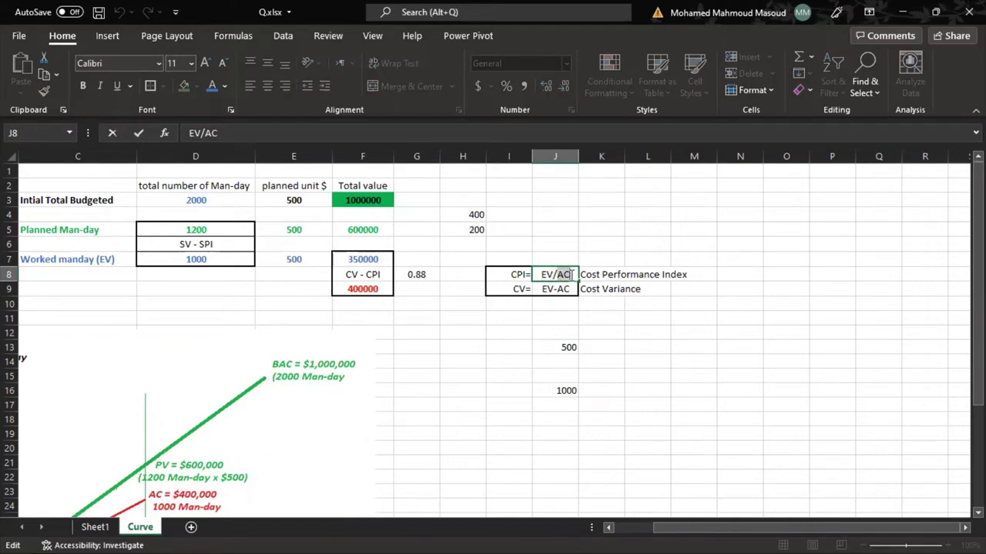
{"action": "left_click", "coordinate": [560, 313]}
{"action": "double_click", "coordinate": [544, 274]}
{"action": "left_click", "coordinate": [82, 91]}
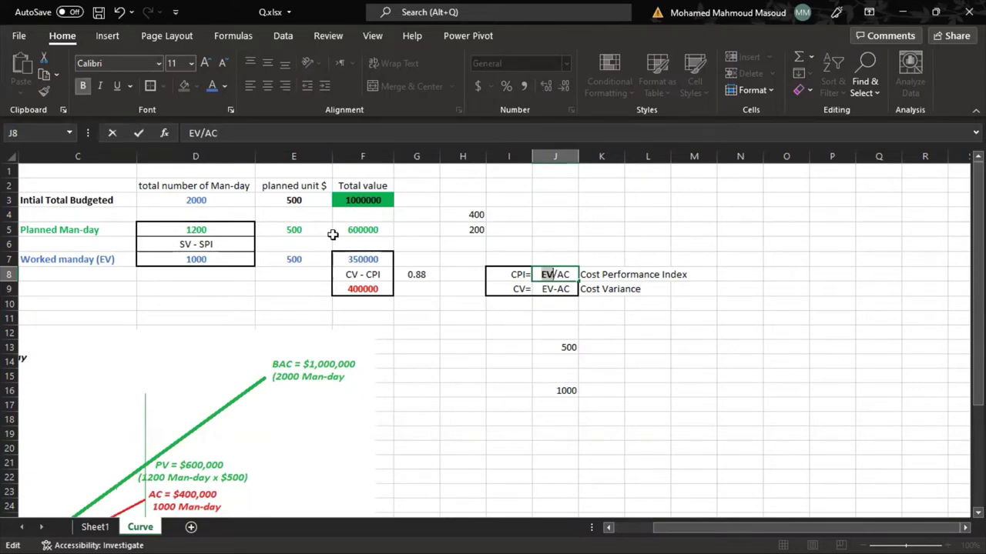
{"action": "key", "text": "Escape"}
{"action": "left_click", "coordinate": [526, 318]}
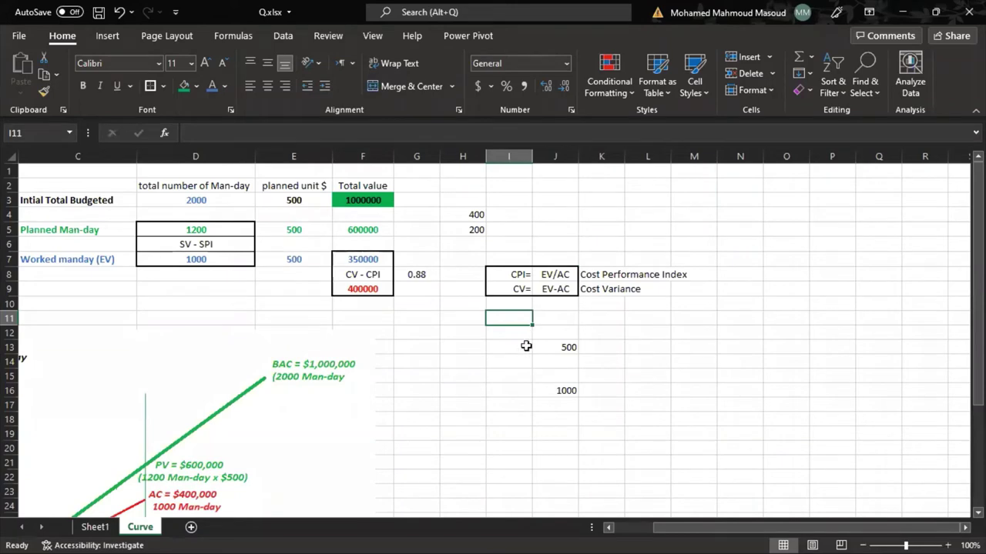
Clear the scratch numbers from J13:J17 below the formula notes.
{"action": "left_click_drag", "start_coordinate": [553, 347], "coordinate": [568, 413]}
{"action": "key", "text": "Delete"}
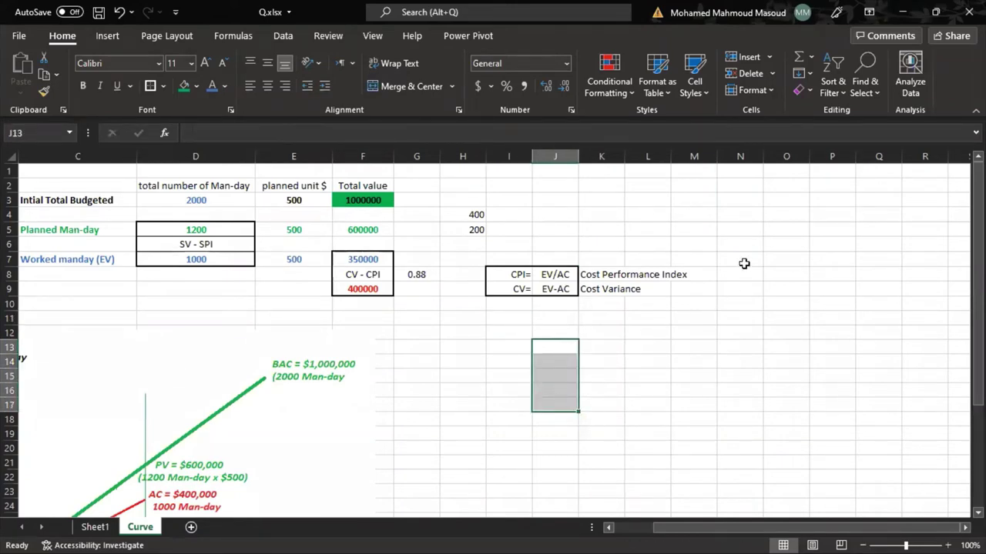
{"action": "left_click", "coordinate": [788, 277]}
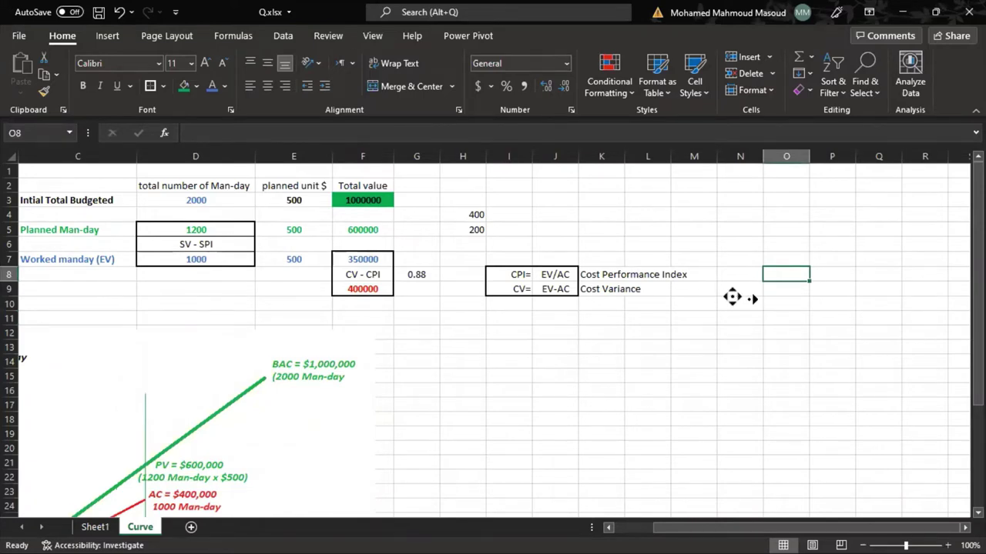
Add a centred example earned value with the heading "EV" in N7 and 200 in N8.
{"action": "scroll", "coordinate": [730, 292], "scroll_direction": "right", "scroll_amount": 2}
{"action": "left_click", "coordinate": [638, 273]}
{"action": "type", "text": "200"}
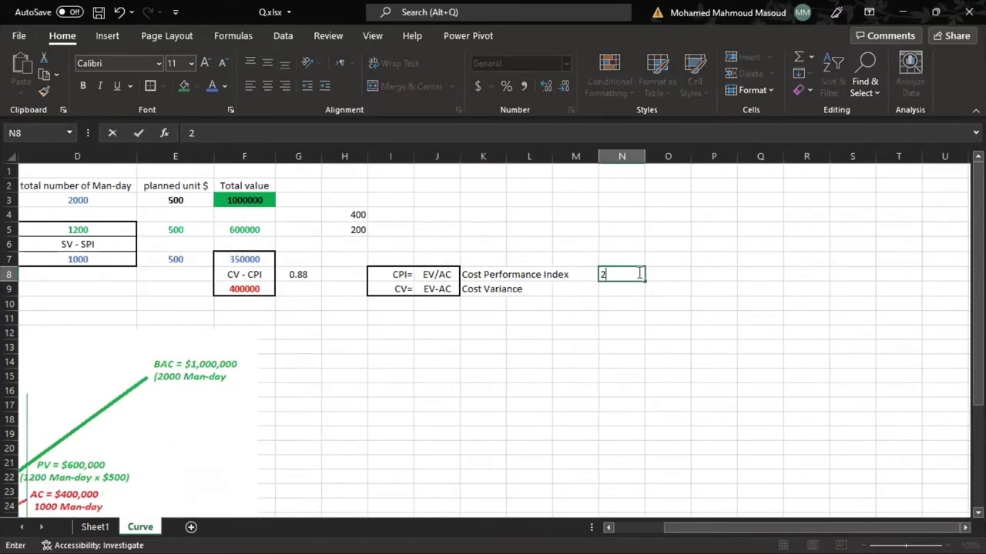
{"action": "left_click", "coordinate": [638, 313]}
{"action": "left_click", "coordinate": [669, 276]}
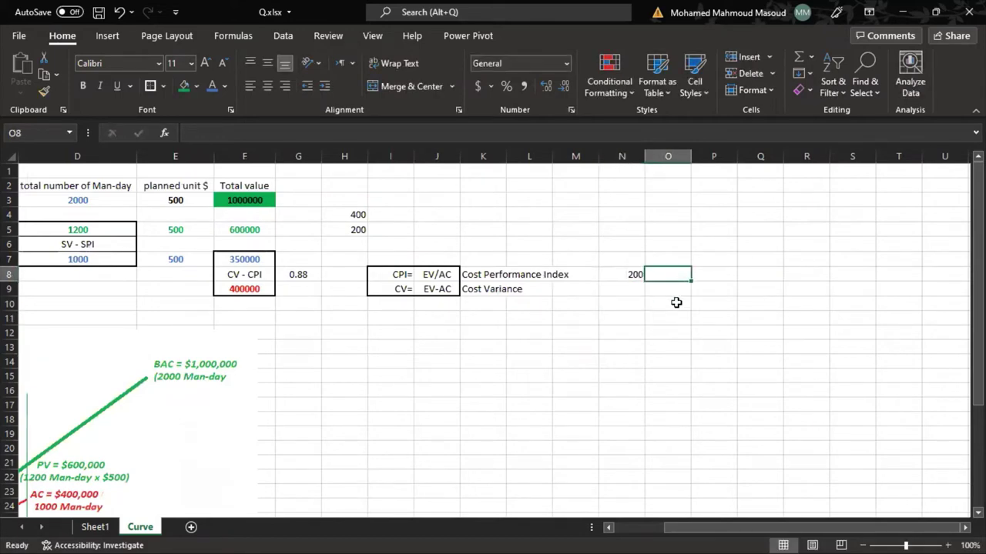
{"action": "left_click", "coordinate": [621, 263]}
{"action": "type", "text": "E"}
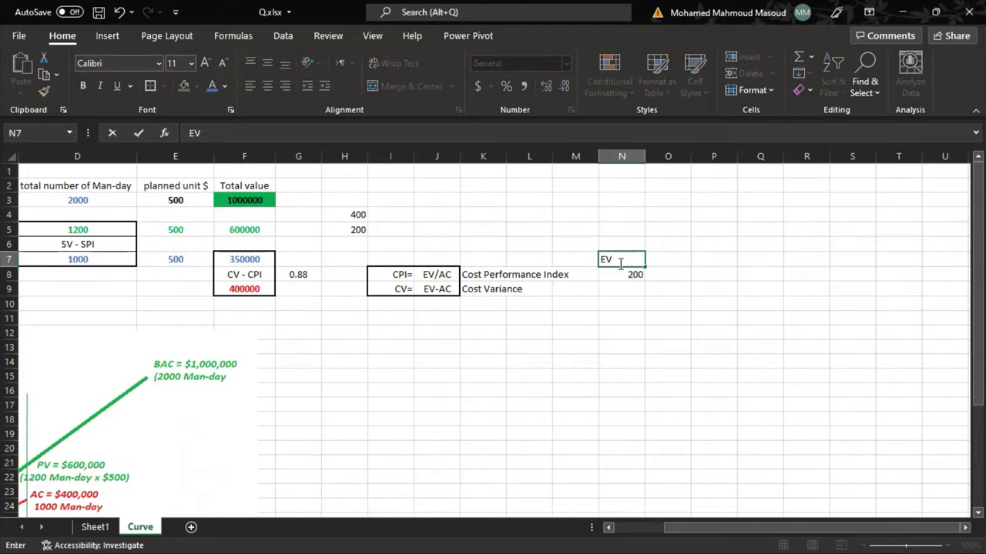
{"action": "type", "text": "V"}
{"action": "key", "text": "Return"}
{"action": "left_click_drag", "start_coordinate": [621, 263], "coordinate": [625, 289]}
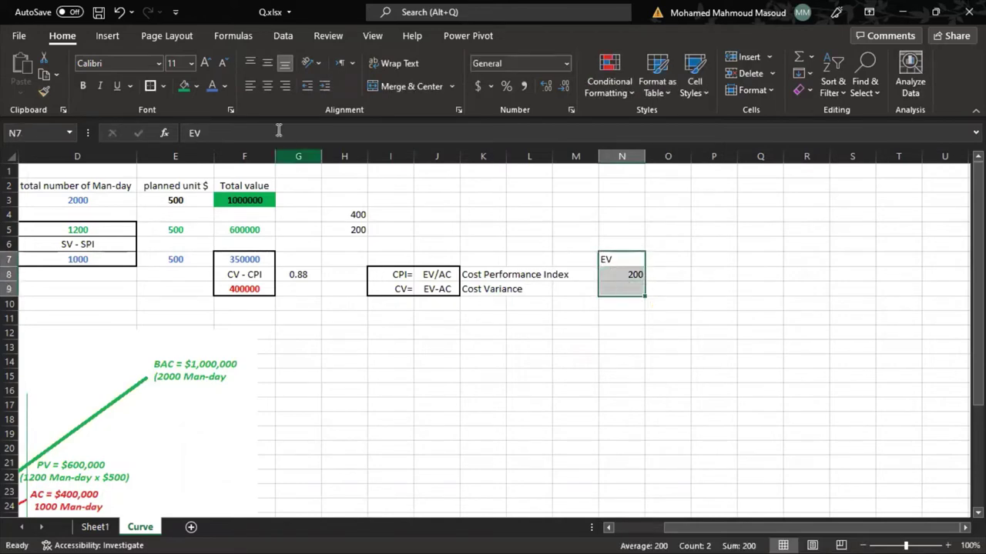
{"action": "left_click", "coordinate": [267, 87]}
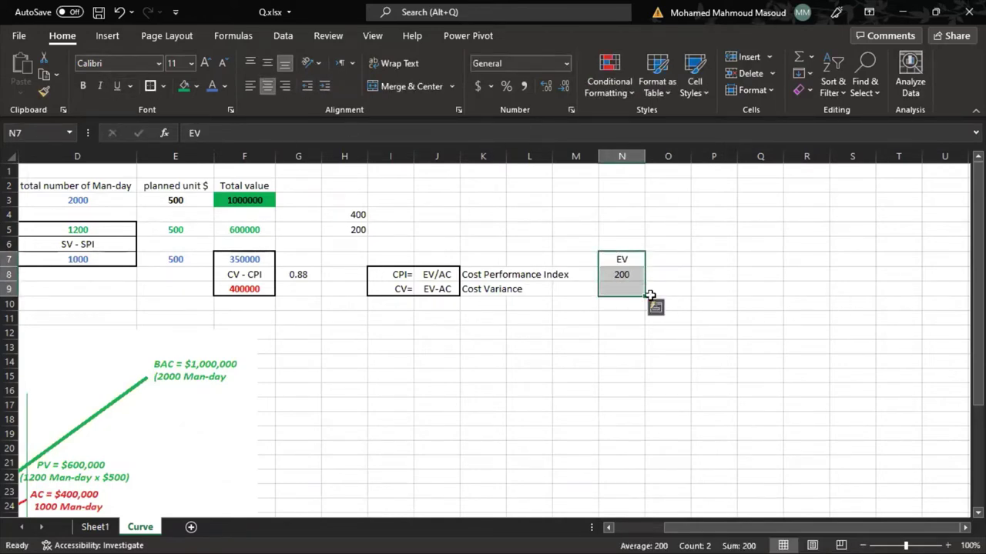
{"action": "left_click", "coordinate": [628, 277]}
Add a centred example actual cost with the heading "AC" in O7 and 300 in O8.
{"action": "left_click", "coordinate": [656, 275]}
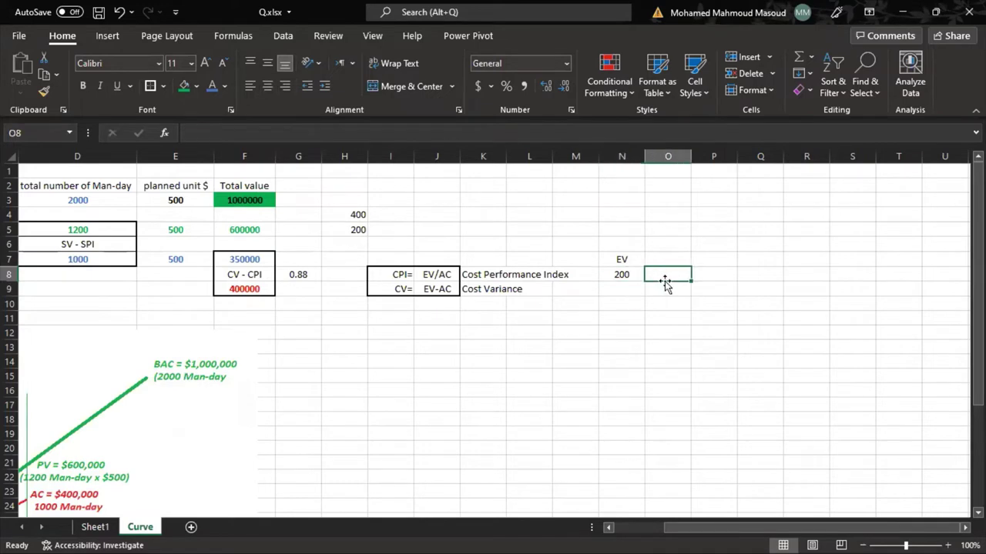
{"action": "type", "text": "300"}
{"action": "key", "text": "Return"}
{"action": "left_click", "coordinate": [664, 262]}
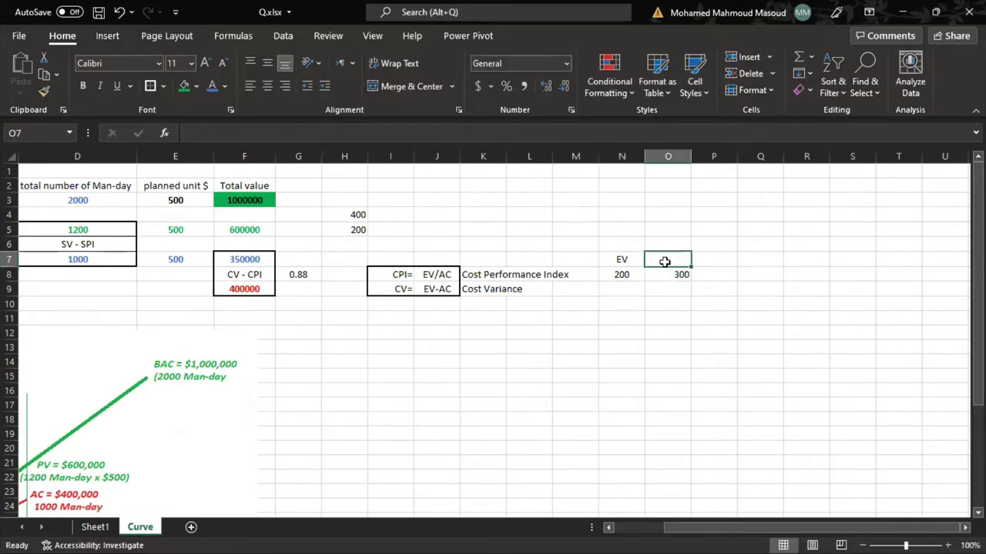
{"action": "type", "text": "AC"}
{"action": "key", "text": "Return"}
{"action": "left_click_drag", "start_coordinate": [664, 262], "coordinate": [664, 290]}
{"action": "left_click", "coordinate": [267, 85]}
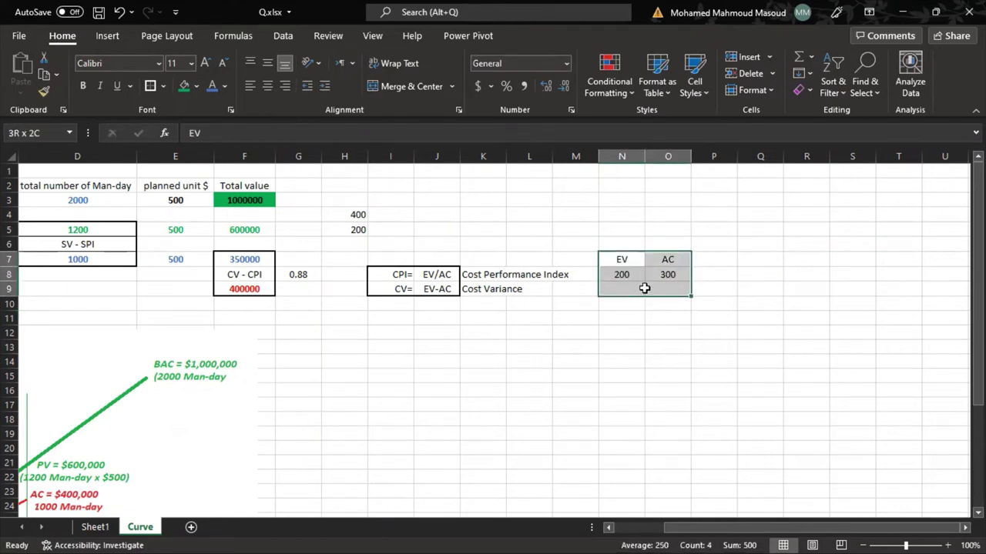
Move the earned value curve picture beneath the CPI and CV formula notes, with its upper edge at about row 11.
{"action": "left_click", "coordinate": [161, 454]}
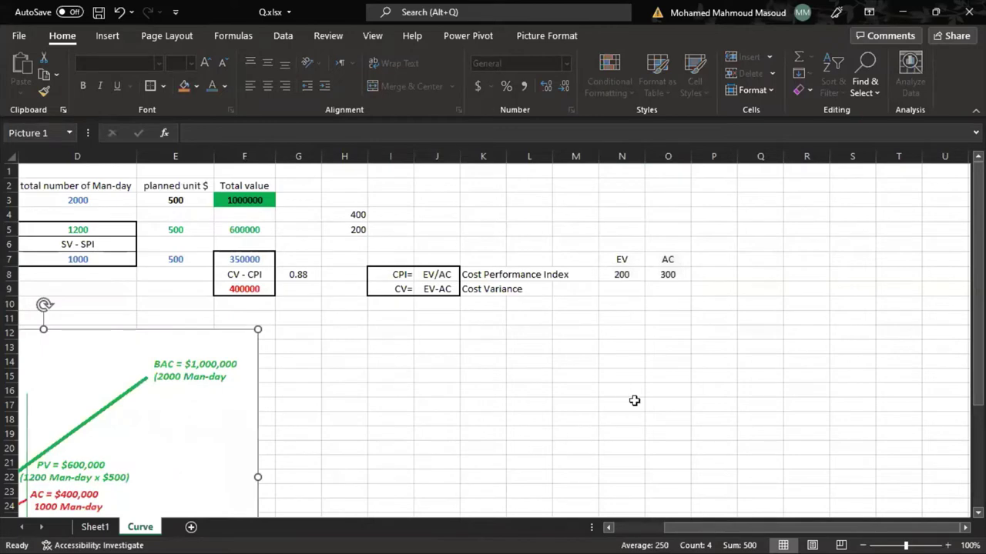
{"action": "scroll", "coordinate": [614, 358], "scroll_direction": "down", "scroll_amount": 1}
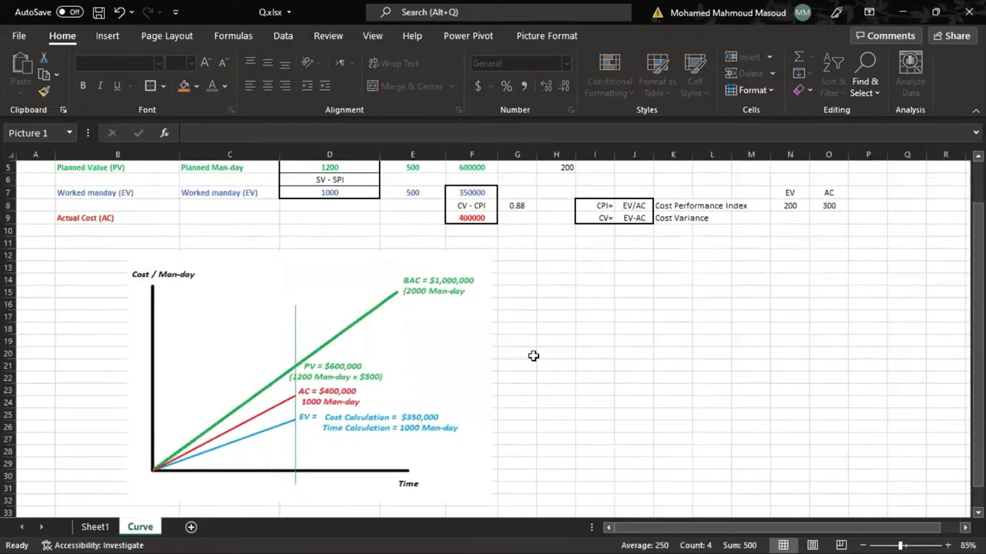
{"action": "scroll", "coordinate": [625, 334], "scroll_direction": "up", "scroll_amount": 2}
{"action": "left_click_drag", "start_coordinate": [425, 346], "coordinate": [793, 346]}
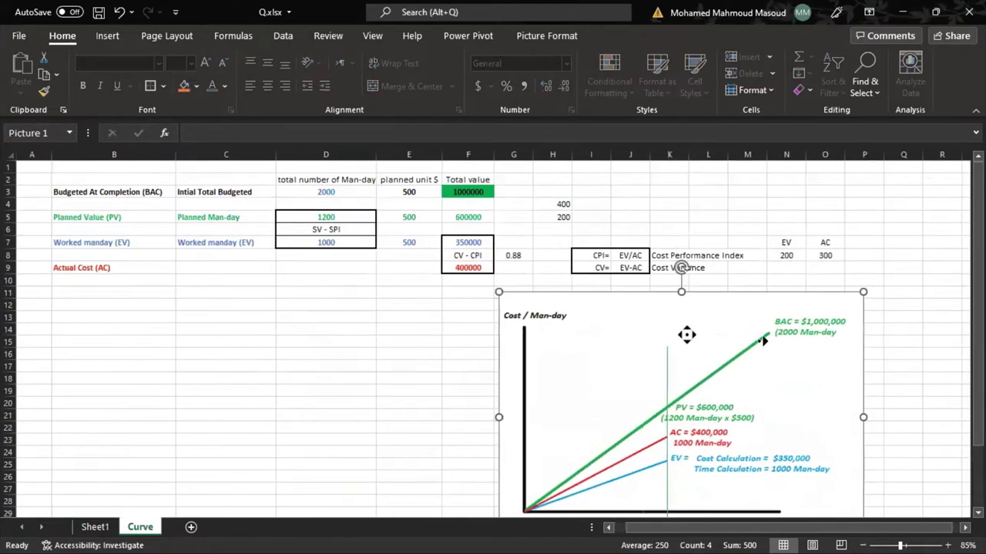
{"action": "scroll", "coordinate": [689, 334], "scroll_direction": "right", "scroll_amount": 3}
{"action": "scroll", "coordinate": [688, 334], "scroll_direction": "up", "scroll_amount": 1}
{"action": "scroll", "coordinate": [552, 347], "scroll_direction": "up", "scroll_amount": 3}
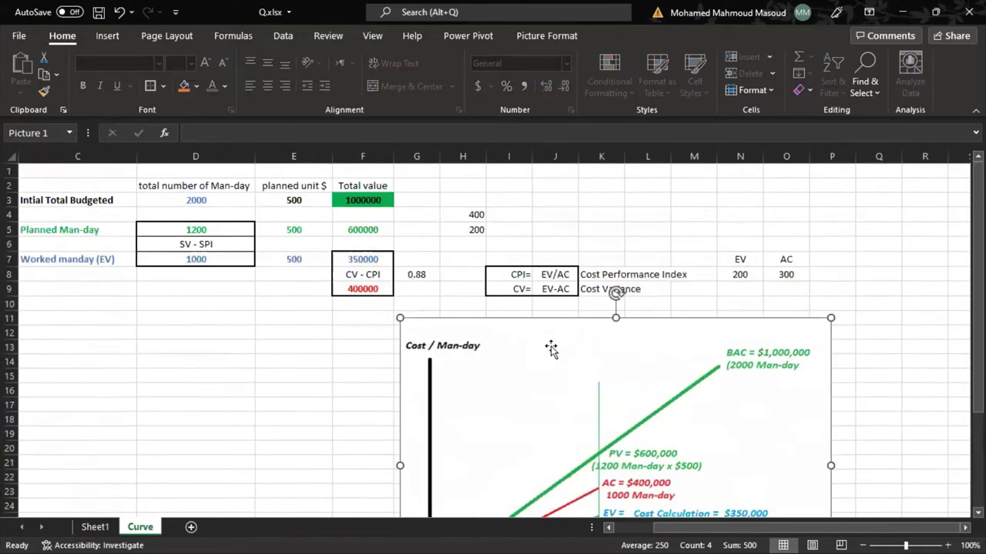
{"action": "left_click", "coordinate": [328, 361]}
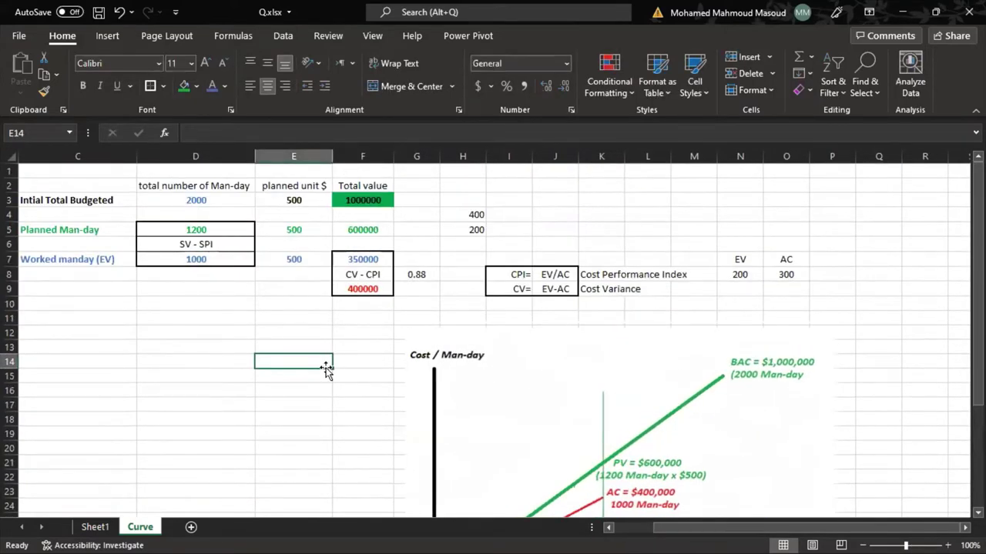
{"action": "left_click", "coordinate": [475, 229]}
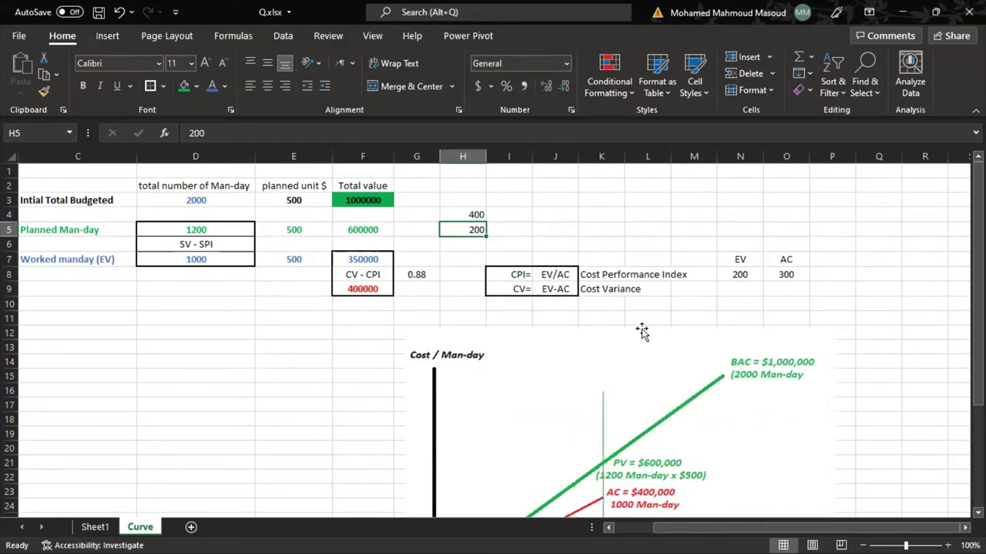
{"action": "left_click_drag", "start_coordinate": [607, 415], "coordinate": [572, 407]}
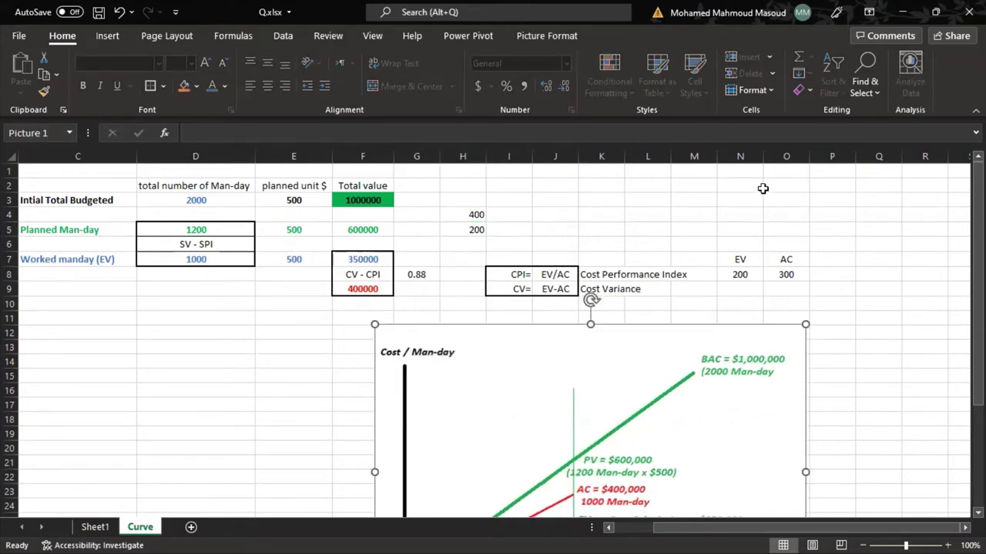
Format the EV and AC headings in N7:O7 with a green fill and bold text.
{"action": "left_click", "coordinate": [739, 229]}
{"action": "left_click", "coordinate": [761, 262]}
{"action": "left_click_drag", "start_coordinate": [765, 261], "coordinate": [787, 261]}
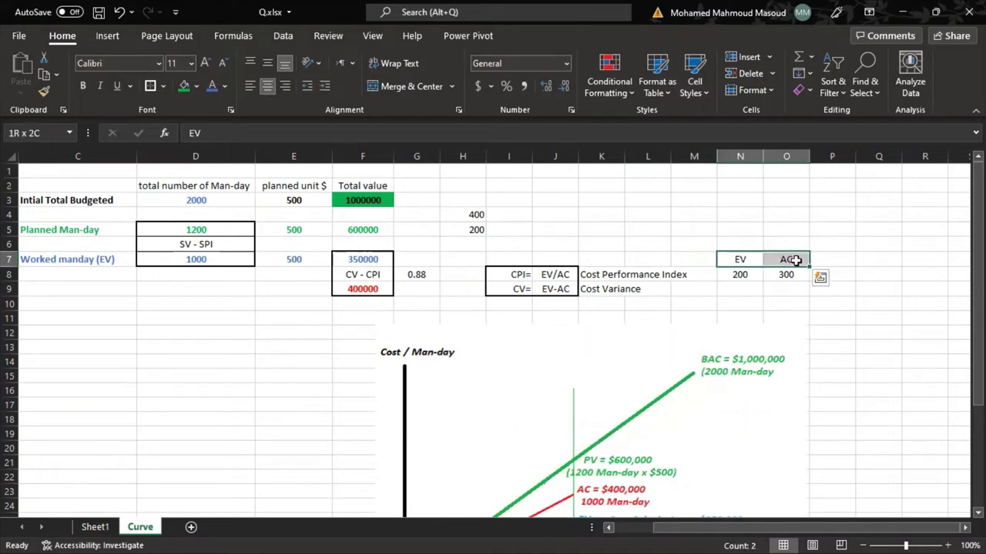
{"action": "left_click", "coordinate": [182, 85]}
{"action": "left_click", "coordinate": [82, 85]}
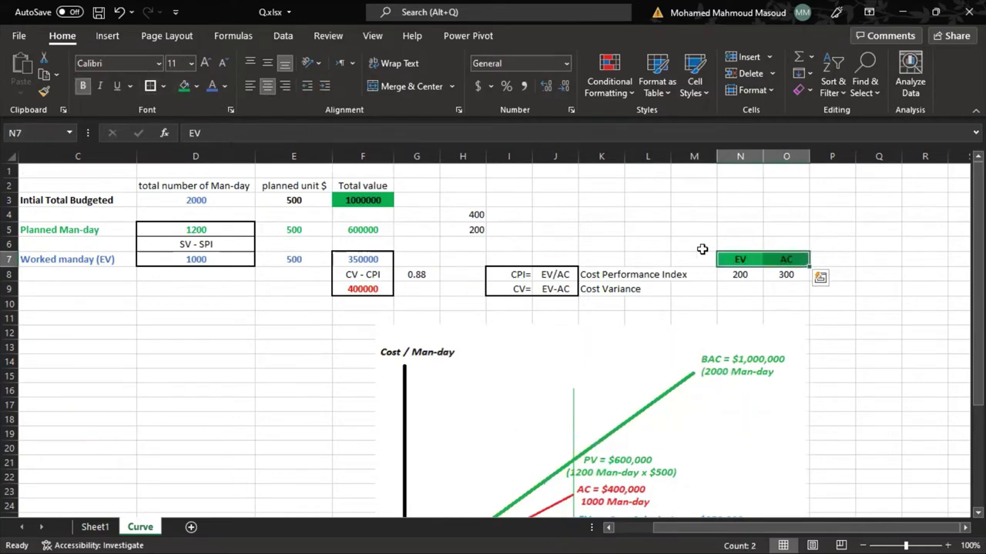
Compare the example EV and AC values under their headings in N7:O8.
{"action": "left_click", "coordinate": [709, 274]}
{"action": "left_click", "coordinate": [749, 251]}
{"action": "left_click_drag", "start_coordinate": [785, 259], "coordinate": [758, 260]}
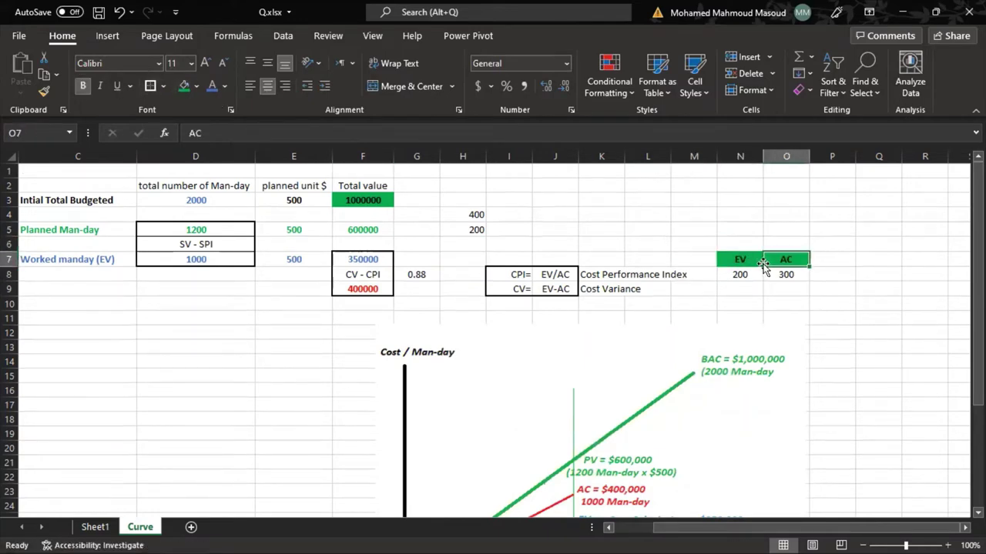
{"action": "left_click", "coordinate": [755, 262]}
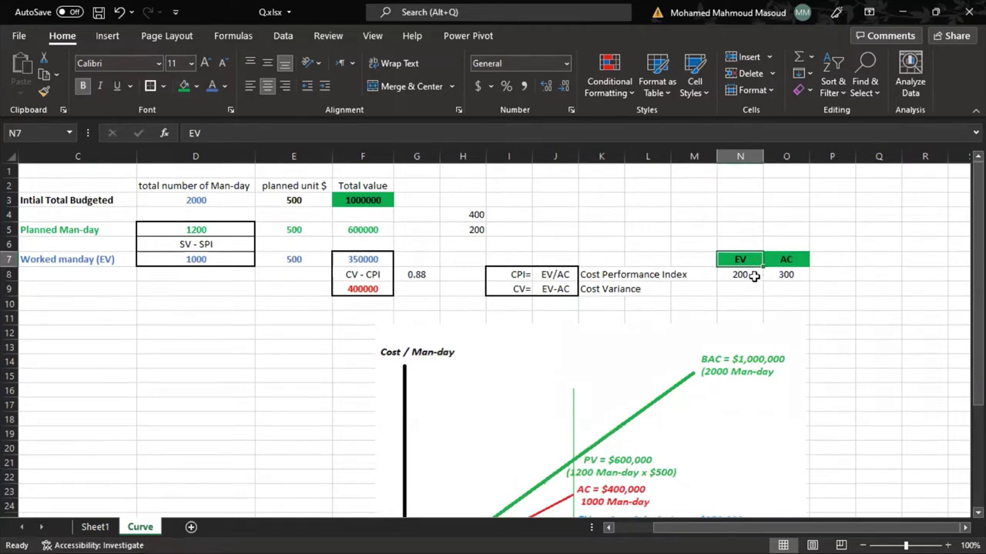
{"action": "left_click", "coordinate": [754, 274]}
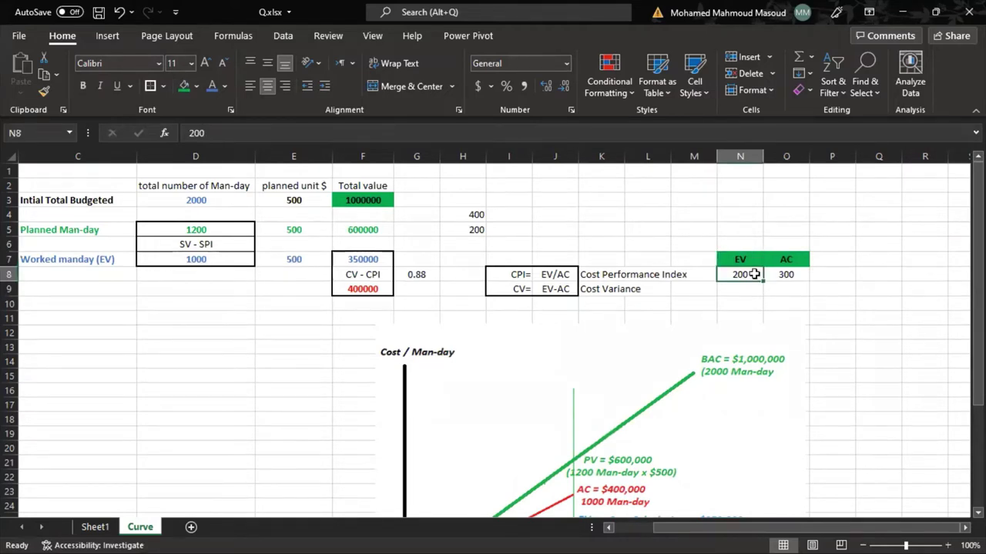
{"action": "left_click", "coordinate": [789, 262]}
{"action": "left_click", "coordinate": [787, 275]}
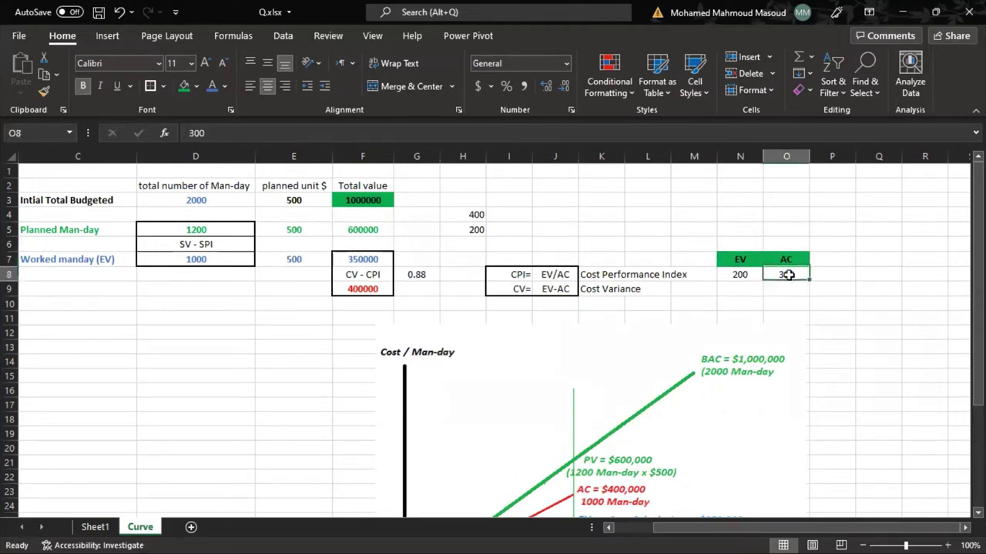
{"action": "left_click_drag", "start_coordinate": [744, 275], "coordinate": [766, 275]}
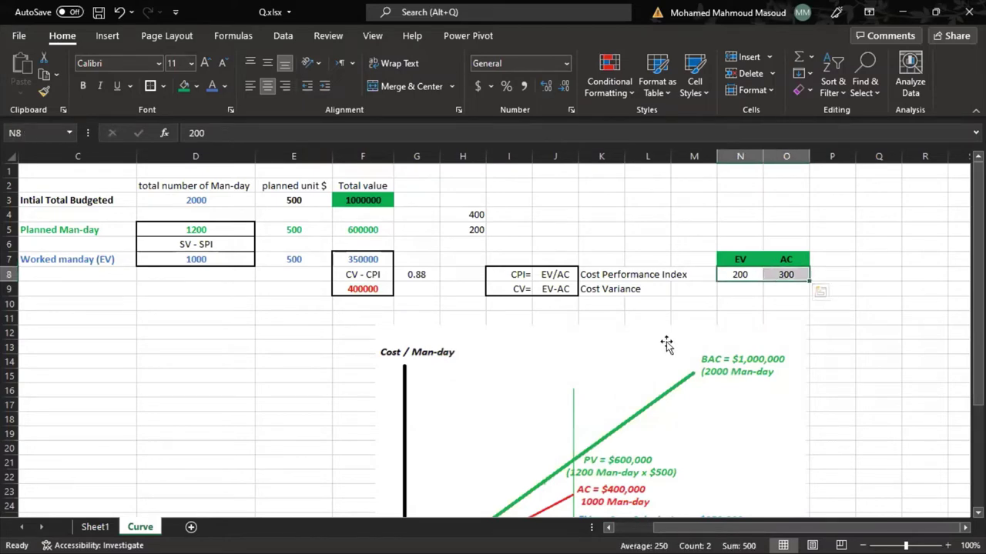
{"action": "left_click", "coordinate": [746, 276]}
{"action": "left_click", "coordinate": [739, 274]}
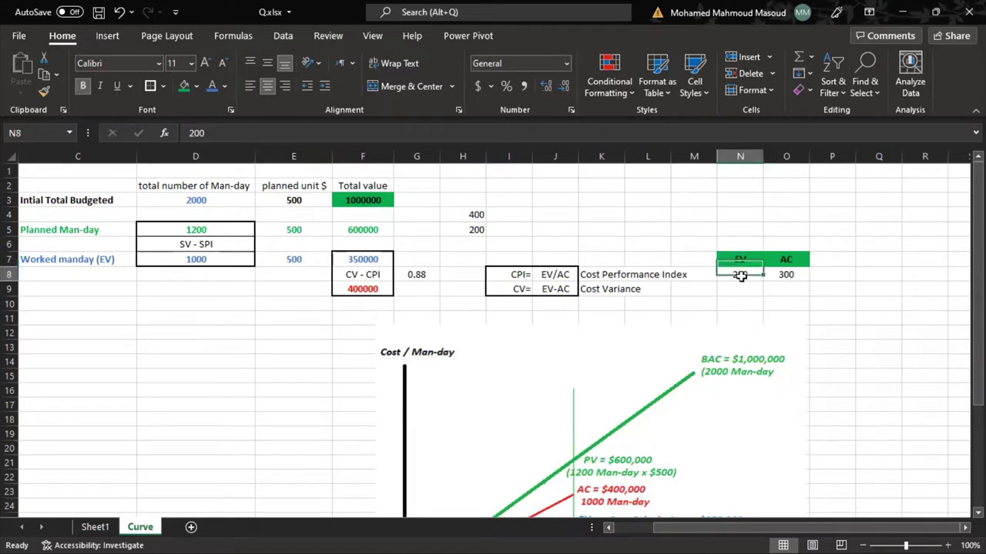
{"action": "left_click", "coordinate": [744, 201]}
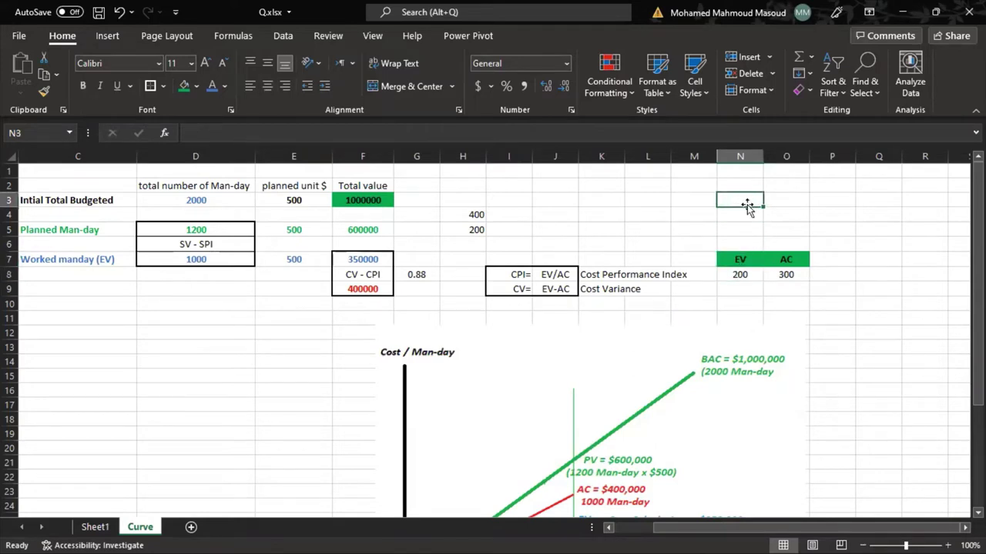
{"action": "type", "text": "PV"}
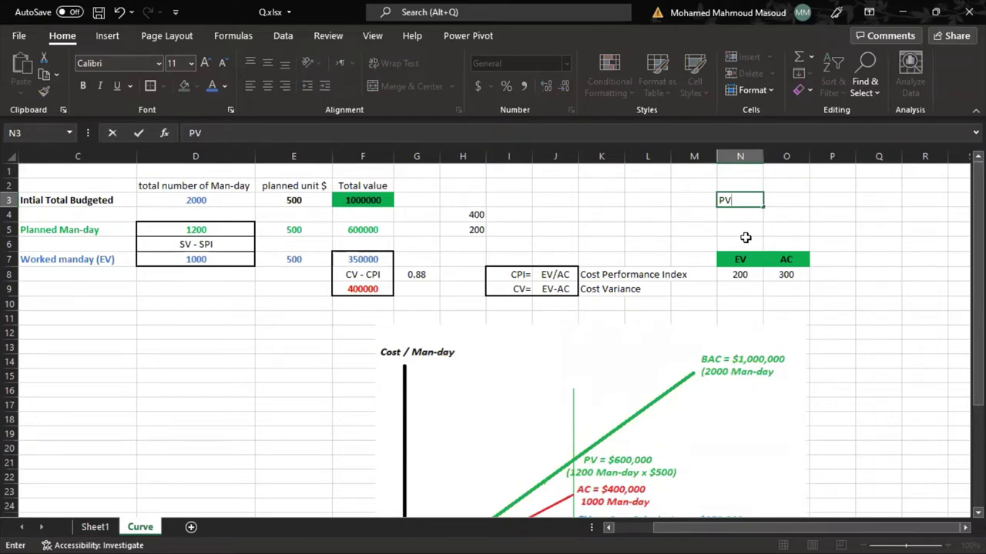
{"action": "key", "text": "Escape"}
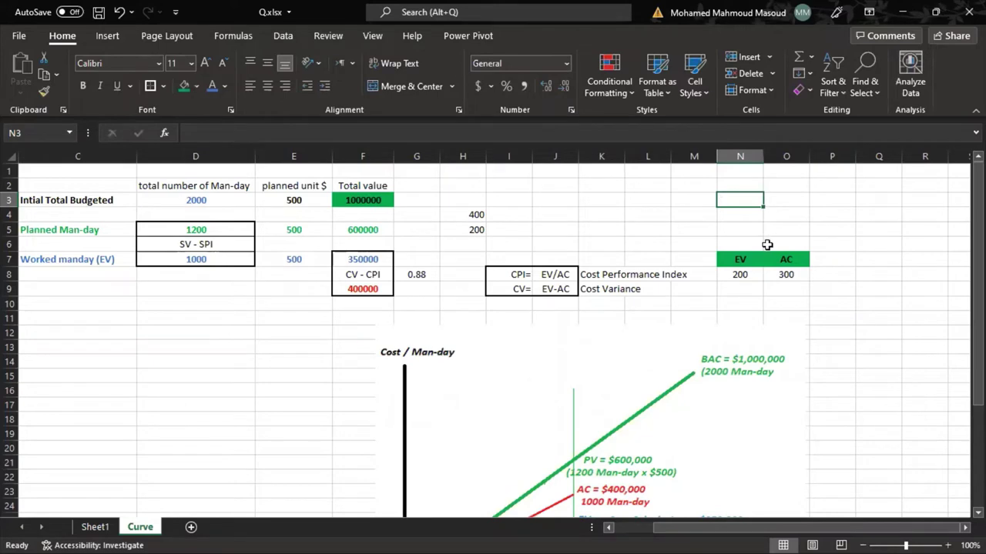
Outline the example EV column in N7:N9 with a thick outside border.
{"action": "scroll", "coordinate": [748, 246], "scroll_direction": "down", "scroll_amount": 2}
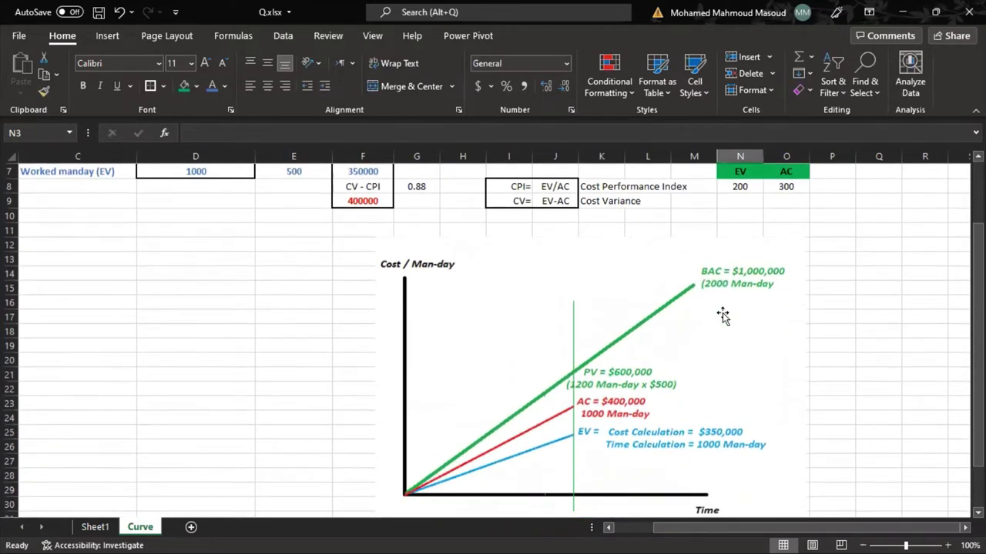
{"action": "left_click", "coordinate": [605, 324]}
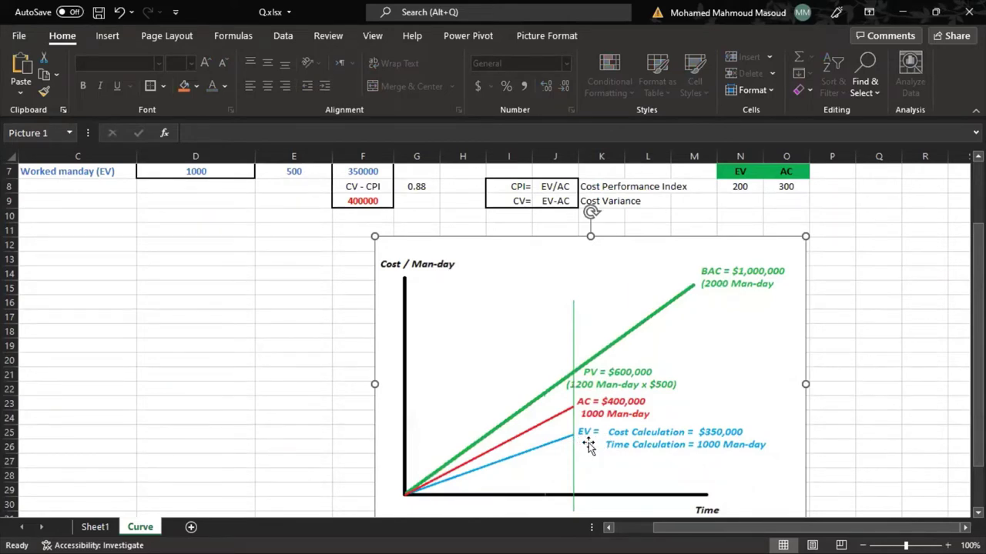
{"action": "scroll", "coordinate": [588, 445], "scroll_direction": "up", "scroll_amount": 2}
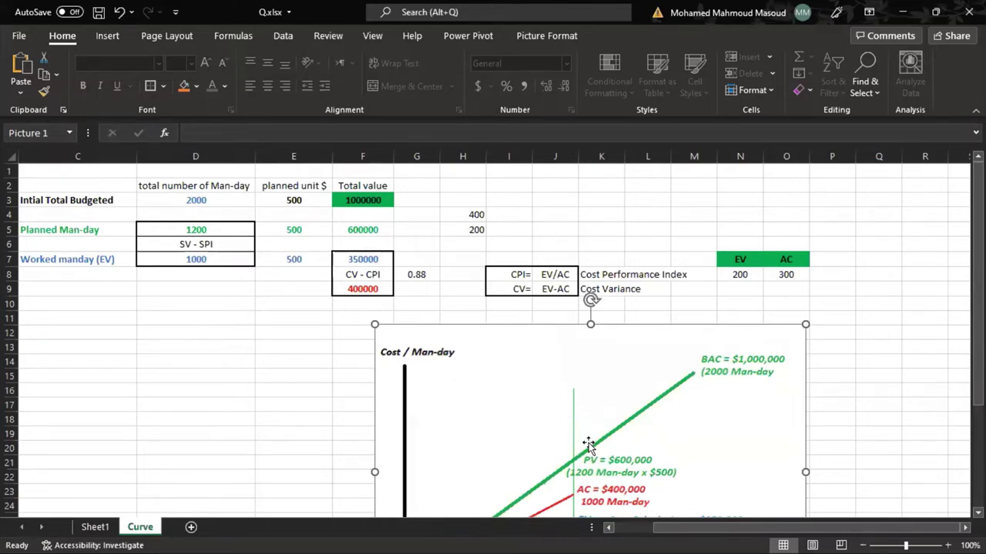
{"action": "left_click_drag", "start_coordinate": [734, 260], "coordinate": [737, 288]}
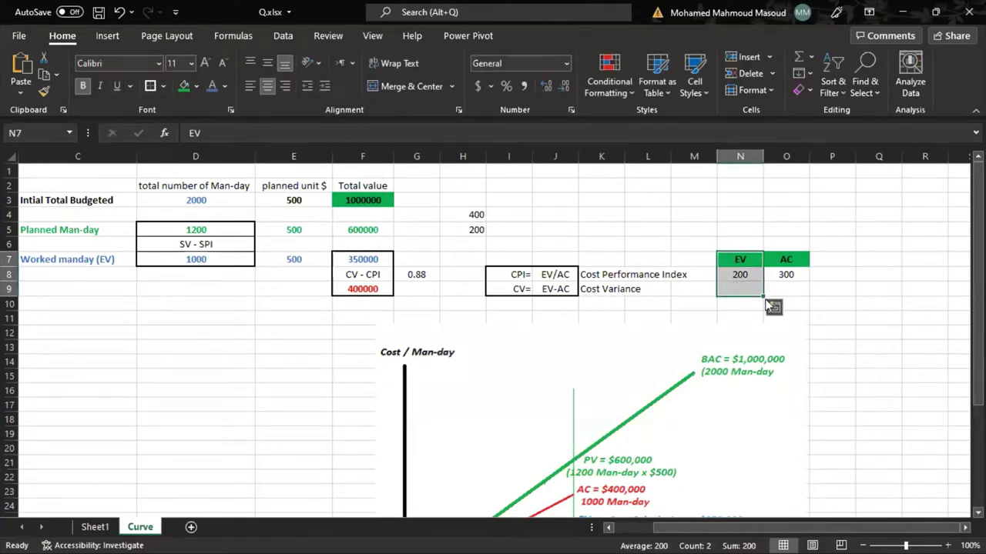
{"action": "left_click", "coordinate": [739, 265]}
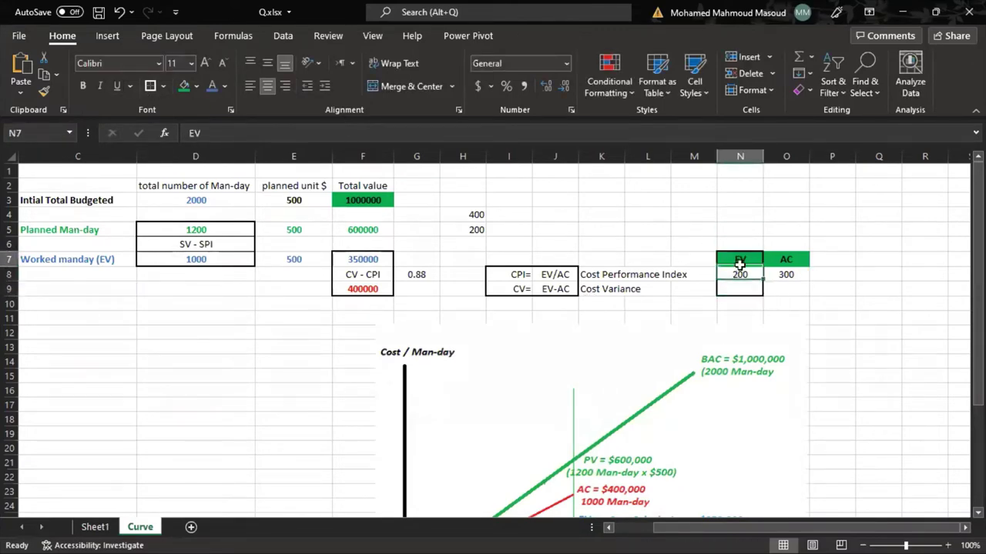
{"action": "key", "text": "ctrl+b"}
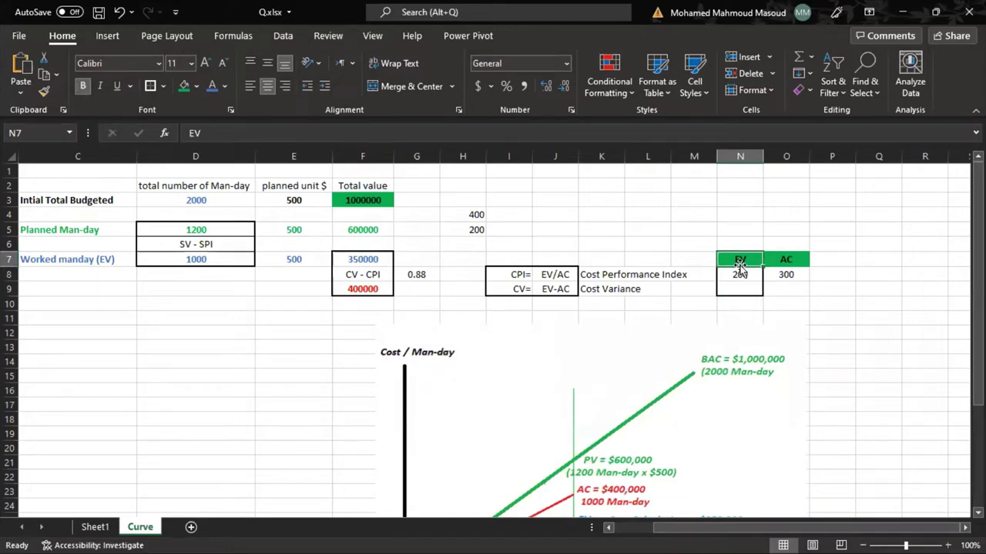
Highlight the worked man-day (EV) label row in A7:C7 with a light grey fill.
{"action": "scroll", "coordinate": [451, 275], "scroll_direction": "left", "scroll_amount": 2}
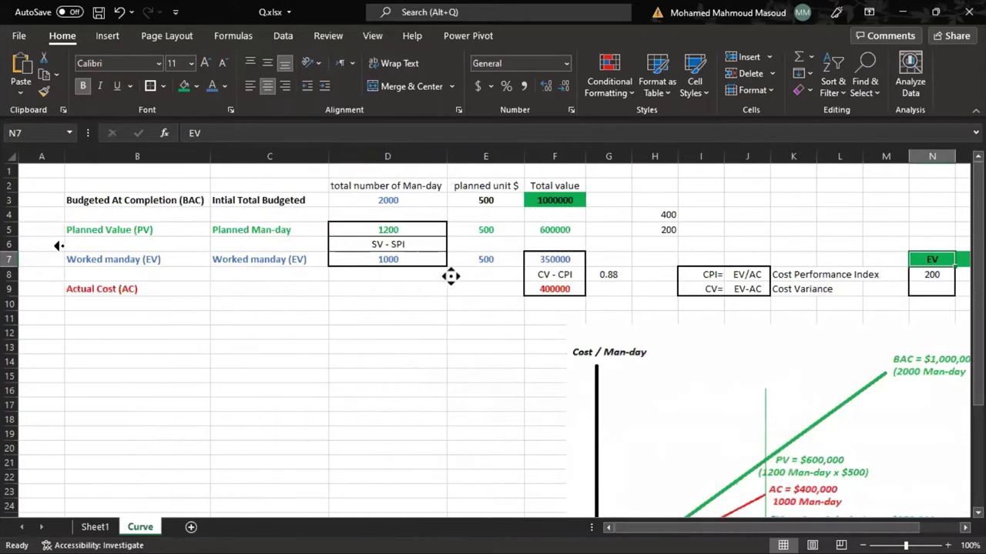
{"action": "left_click", "coordinate": [69, 274]}
{"action": "left_click_drag", "start_coordinate": [89, 230], "coordinate": [89, 291]}
{"action": "left_click", "coordinate": [95, 321]}
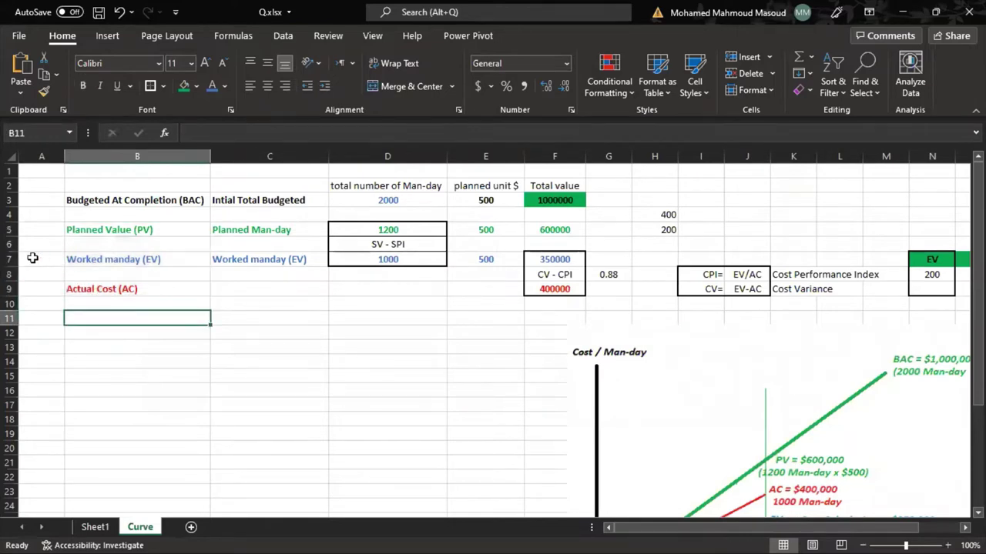
{"action": "left_click_drag", "start_coordinate": [33, 258], "coordinate": [272, 262]}
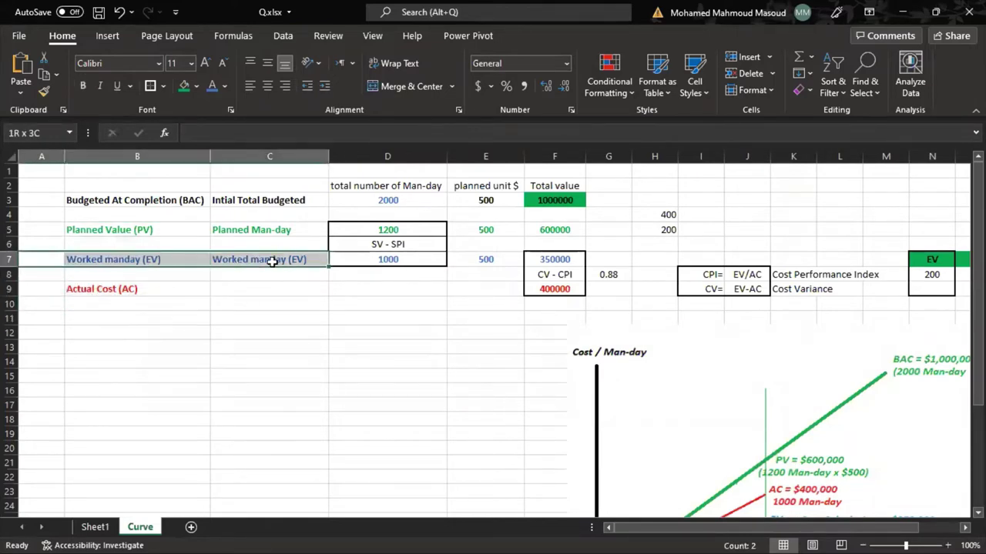
{"action": "left_click", "coordinate": [183, 85]}
{"action": "left_click", "coordinate": [196, 85]}
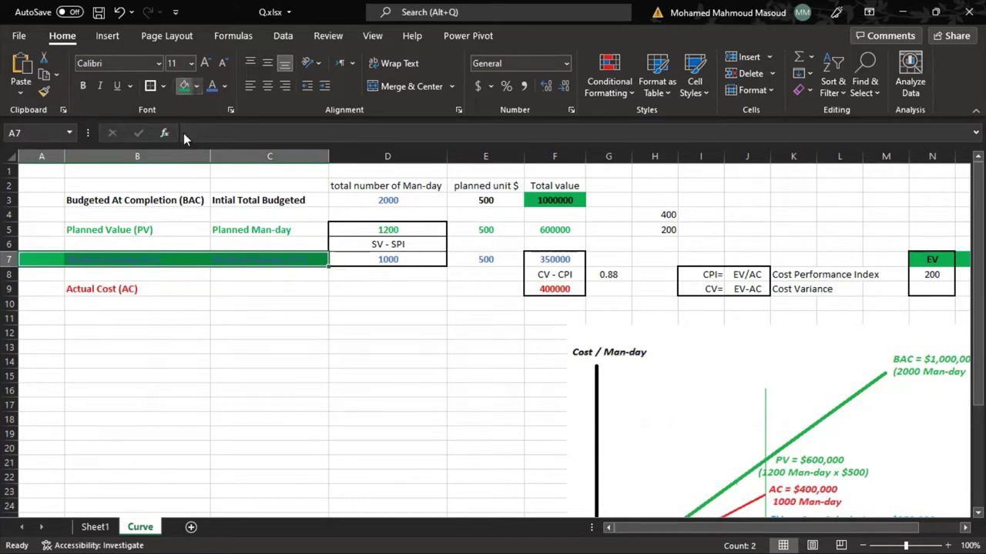
{"action": "left_click", "coordinate": [184, 158]}
{"action": "left_click", "coordinate": [162, 359]}
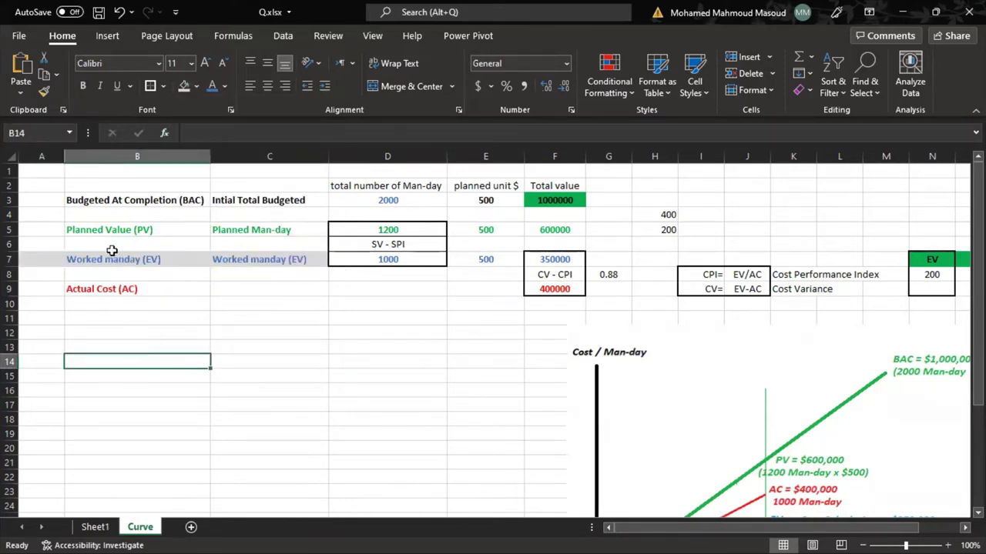
Compare the EV label with the planned value and actual cost labels, and review the CV formula with the example EV and AC values.
{"action": "left_click_drag", "start_coordinate": [131, 261], "coordinate": [132, 227]}
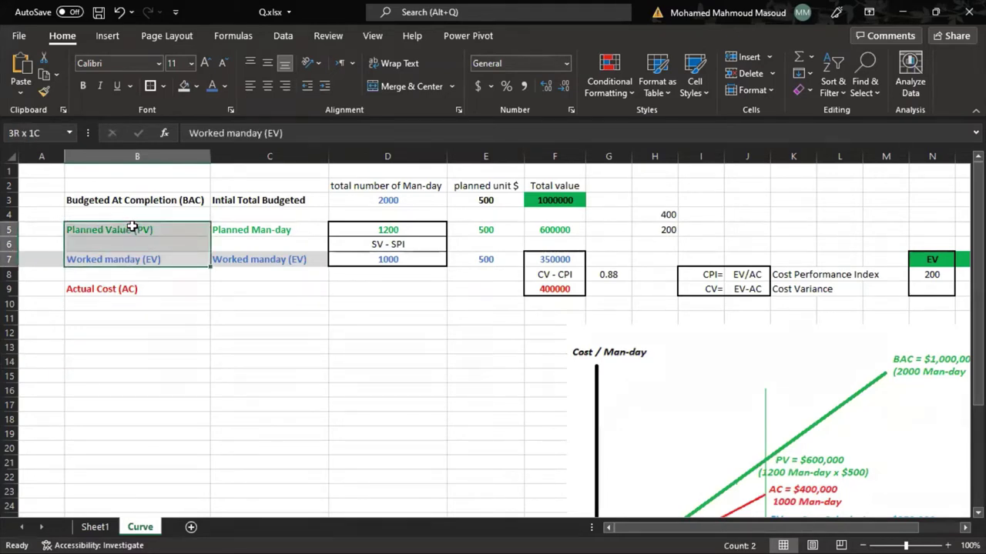
{"action": "left_click_drag", "start_coordinate": [139, 260], "coordinate": [137, 289]}
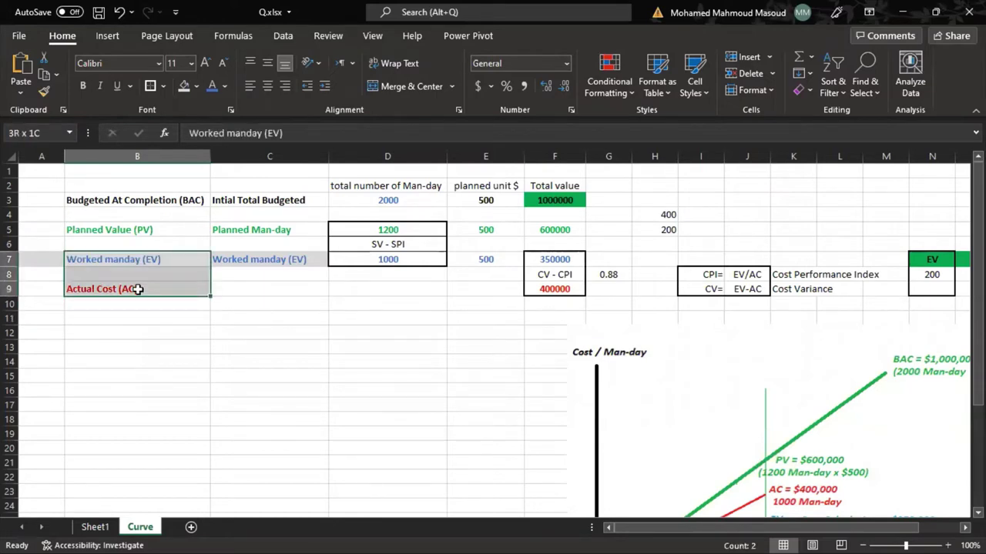
{"action": "key", "text": "ctrl+v"}
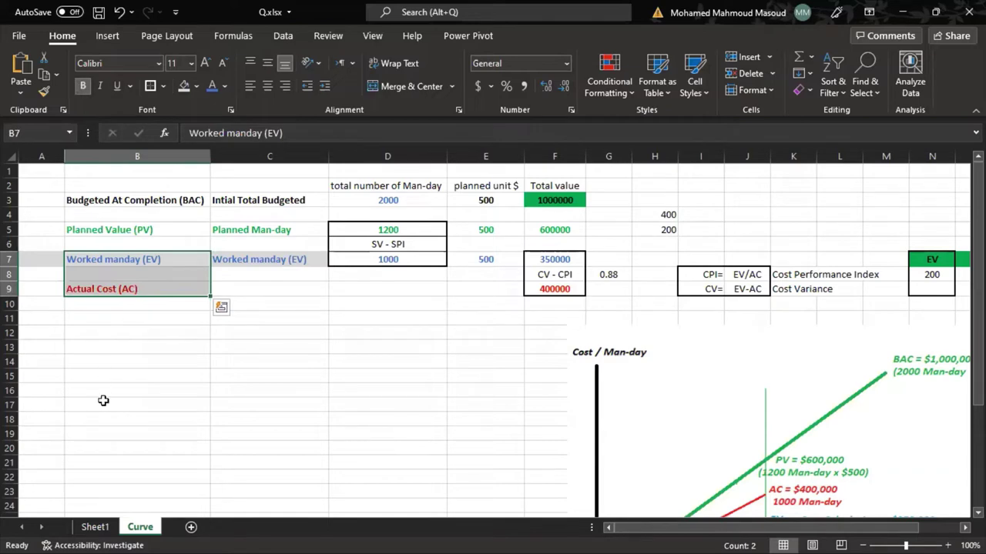
{"action": "left_click", "coordinate": [106, 378]}
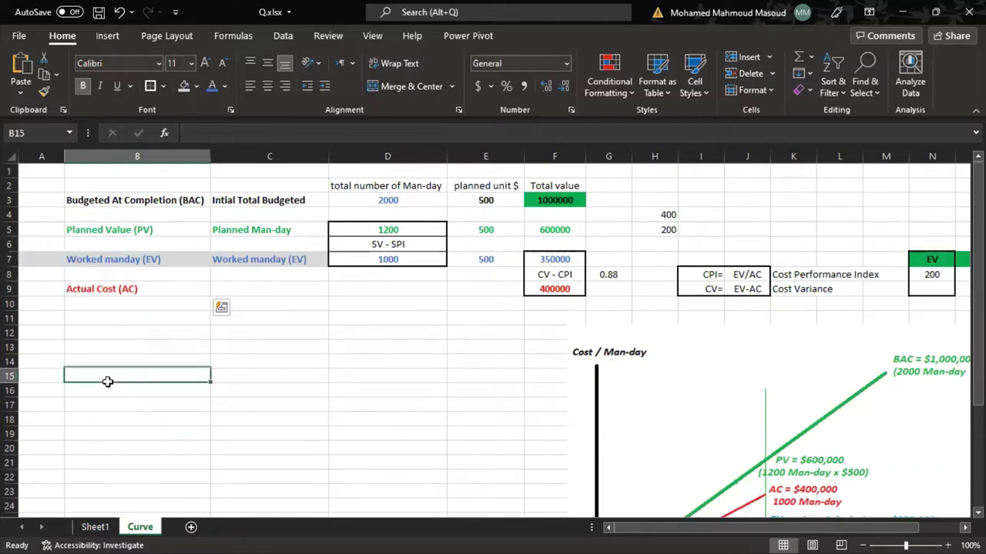
{"action": "middle_click", "coordinate": [154, 333]}
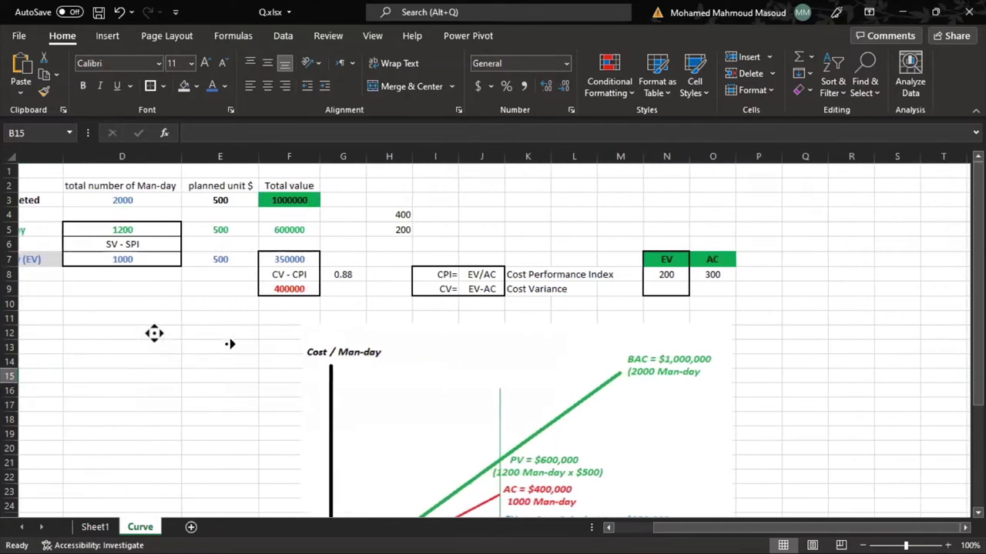
{"action": "left_click", "coordinate": [277, 344]}
{"action": "left_click", "coordinate": [316, 289]}
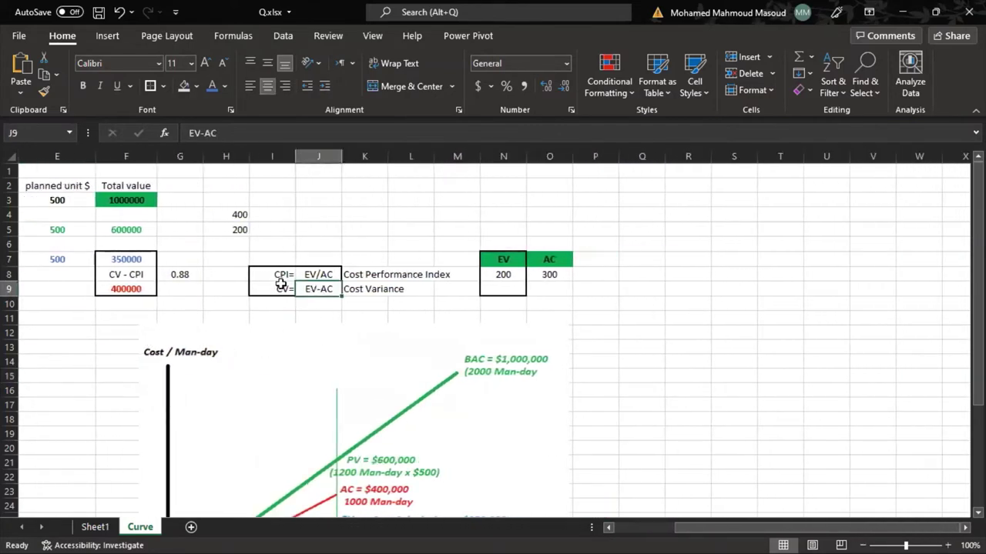
{"action": "left_click", "coordinate": [508, 257]}
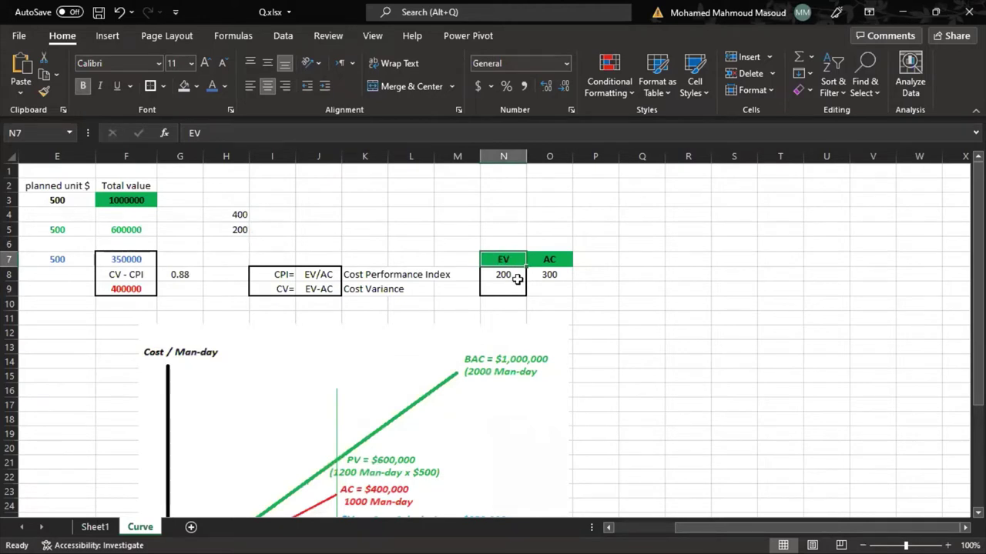
{"action": "left_click", "coordinate": [512, 277]}
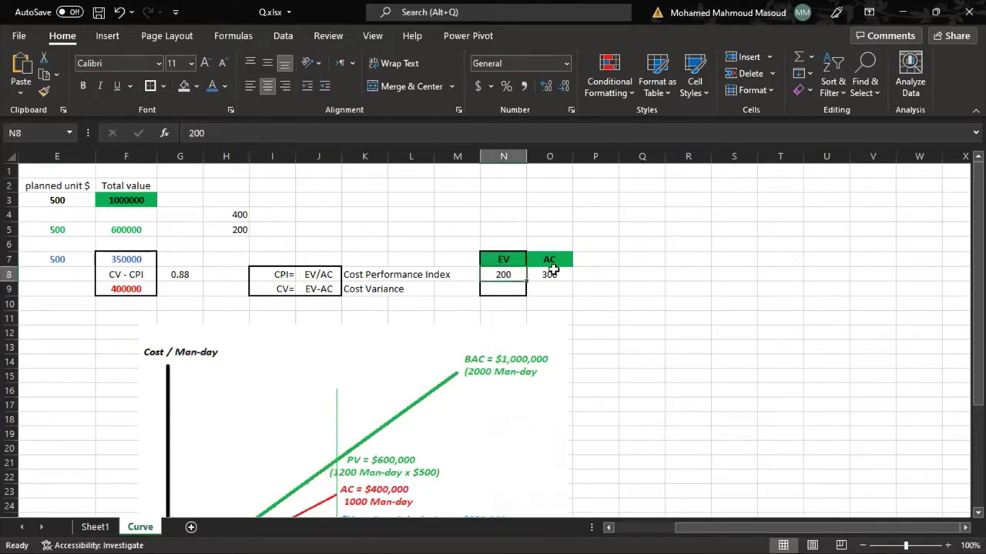
{"action": "left_click", "coordinate": [556, 277]}
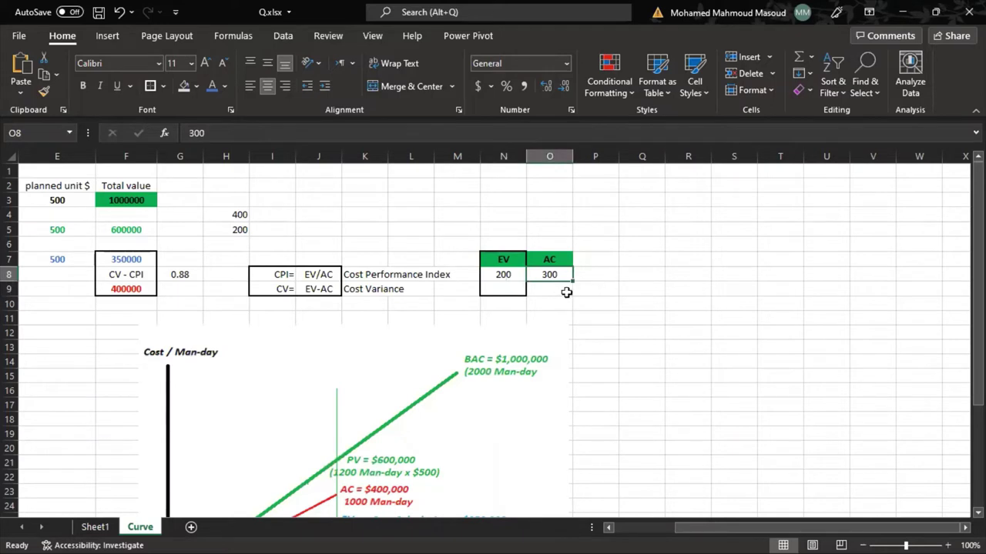
Calculate the example cost performance index in Q8 with the formula =N8/O8.
{"action": "left_click", "coordinate": [282, 280]}
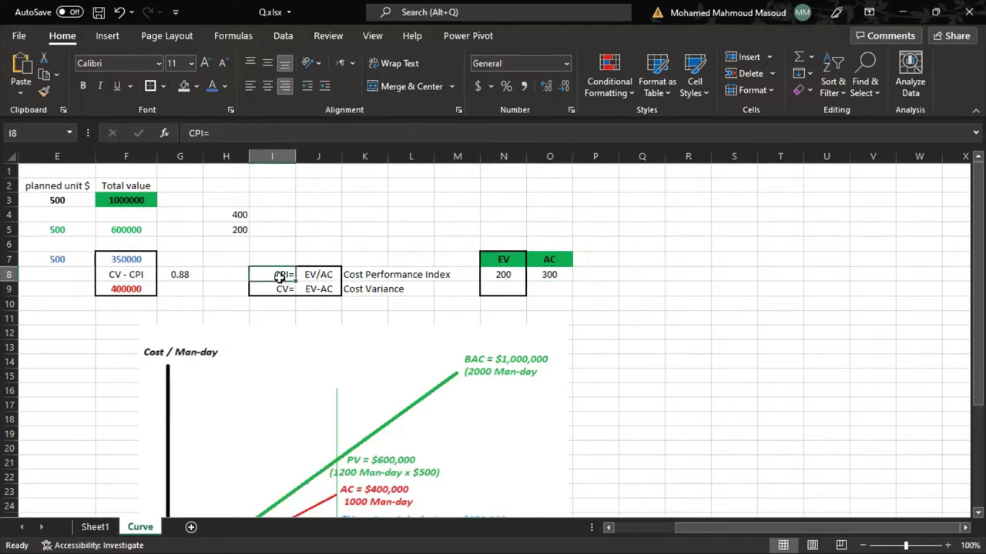
{"action": "left_click", "coordinate": [635, 275]}
{"action": "left_click", "coordinate": [286, 279]}
{"action": "left_click", "coordinate": [622, 278]}
{"action": "type", "text": "="}
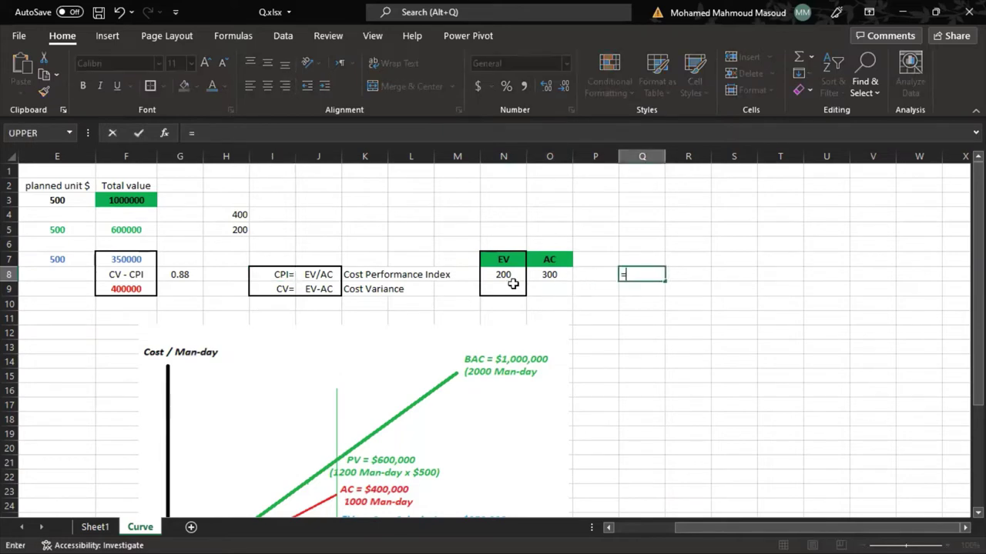
{"action": "left_click", "coordinate": [503, 276]}
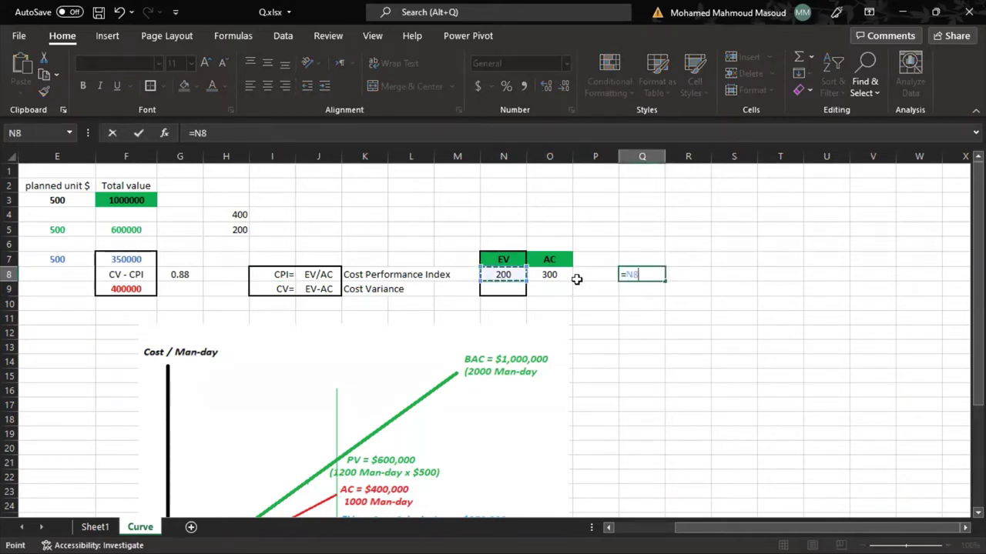
{"action": "type", "text": "/"}
{"action": "left_click", "coordinate": [550, 275]}
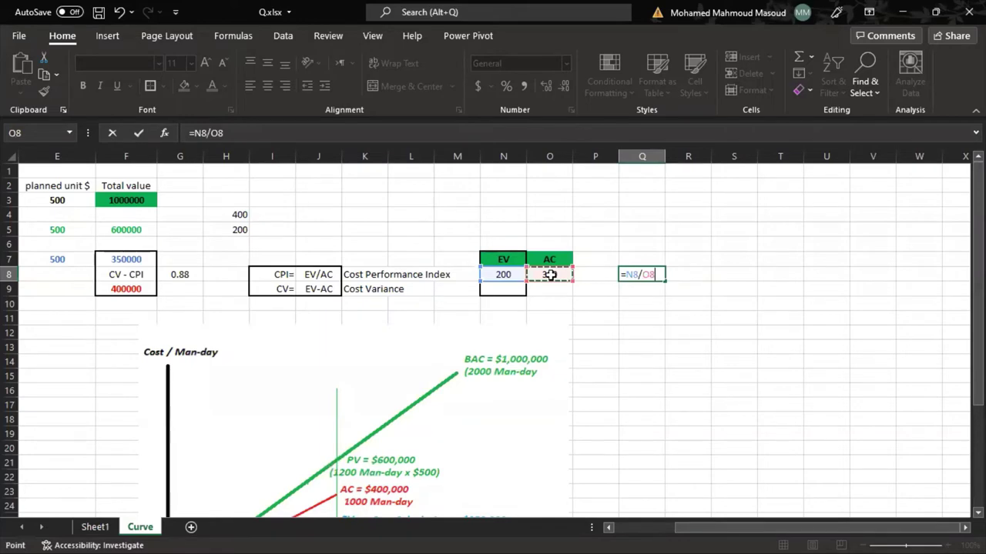
{"action": "key", "text": "Return"}
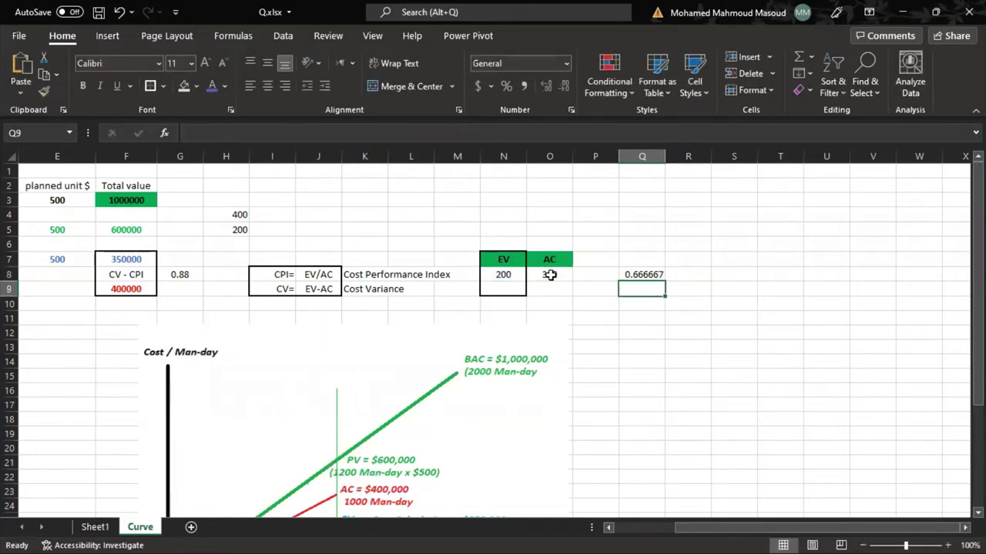
{"action": "key", "text": "Up"}
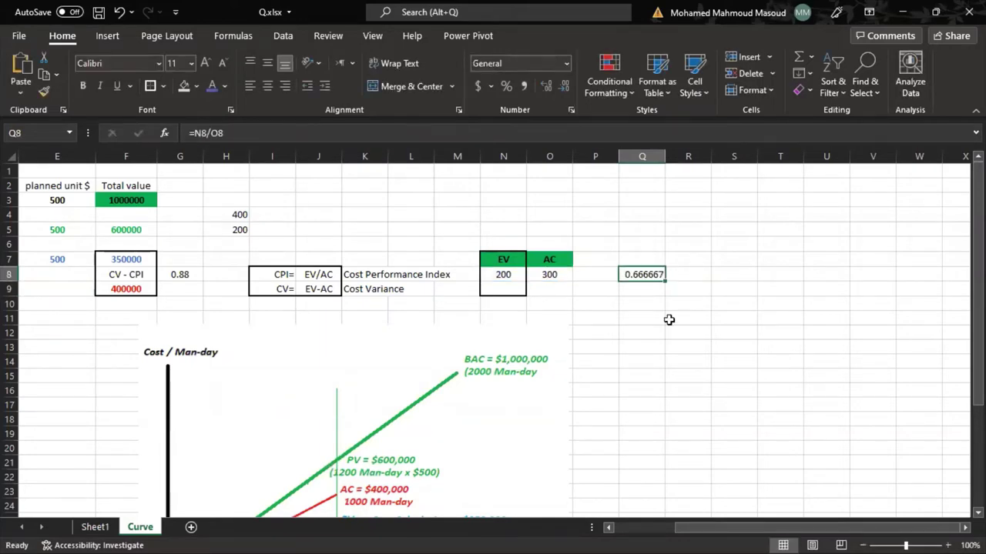
Set the example EV in N8 to 350 and AC in O8 to 400, and check the recalculated CPI.
{"action": "left_click", "coordinate": [511, 274]}
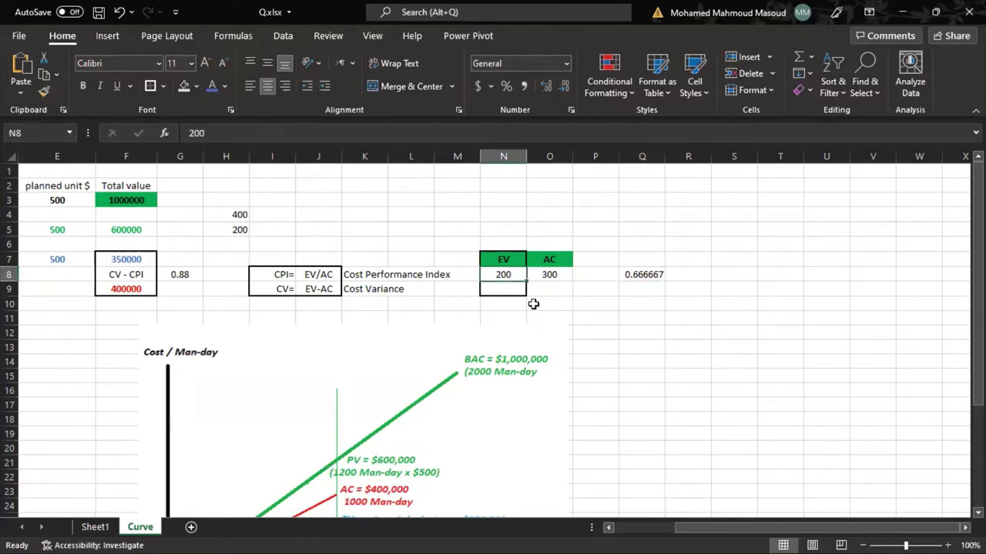
{"action": "type", "text": "350"}
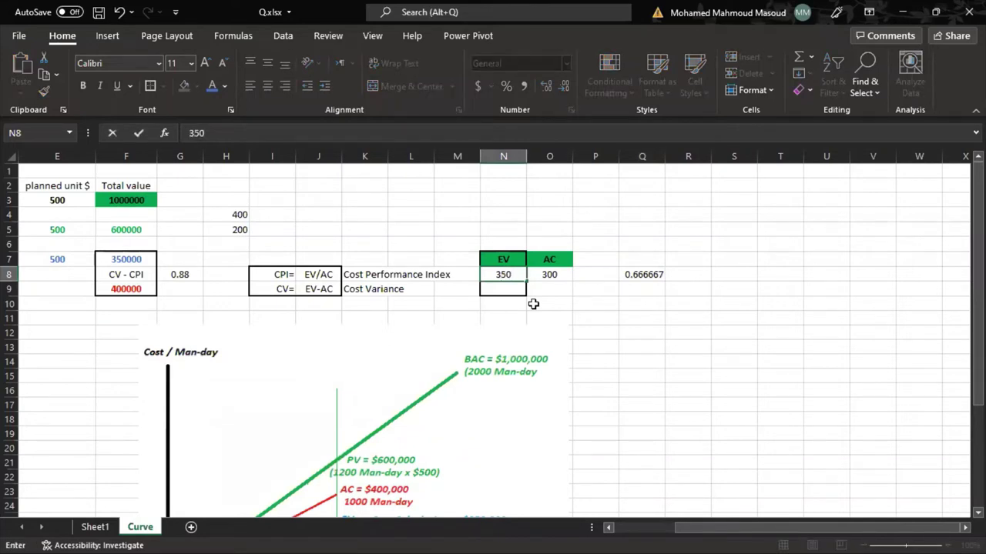
{"action": "left_click", "coordinate": [563, 274]}
{"action": "type", "text": "400"}
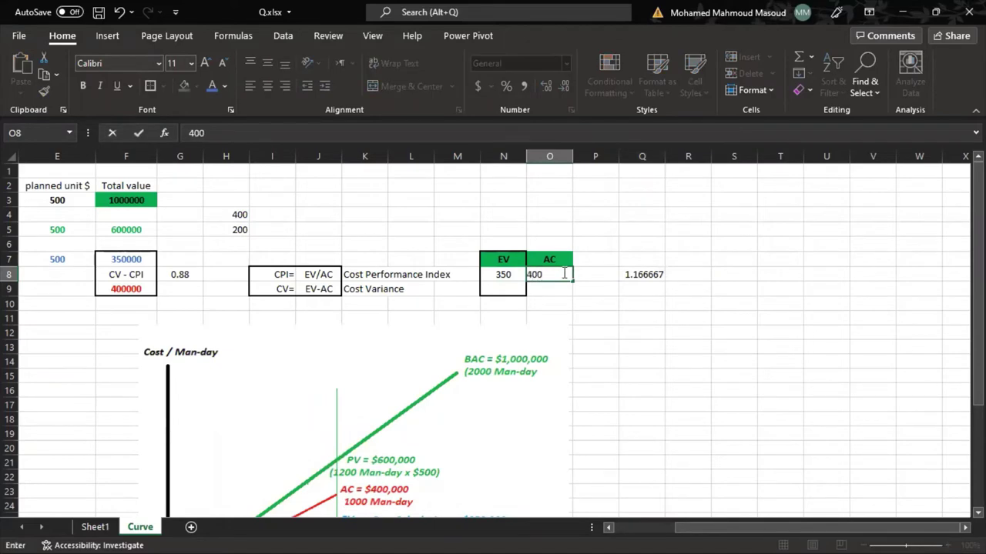
{"action": "key", "text": "Return"}
{"action": "left_click", "coordinate": [651, 274]}
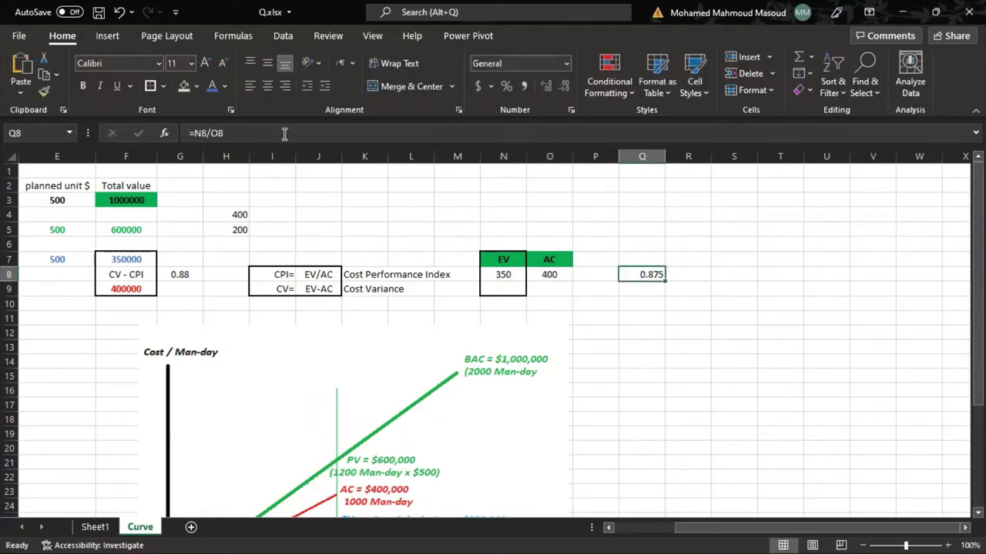
{"action": "left_click", "coordinate": [510, 277]}
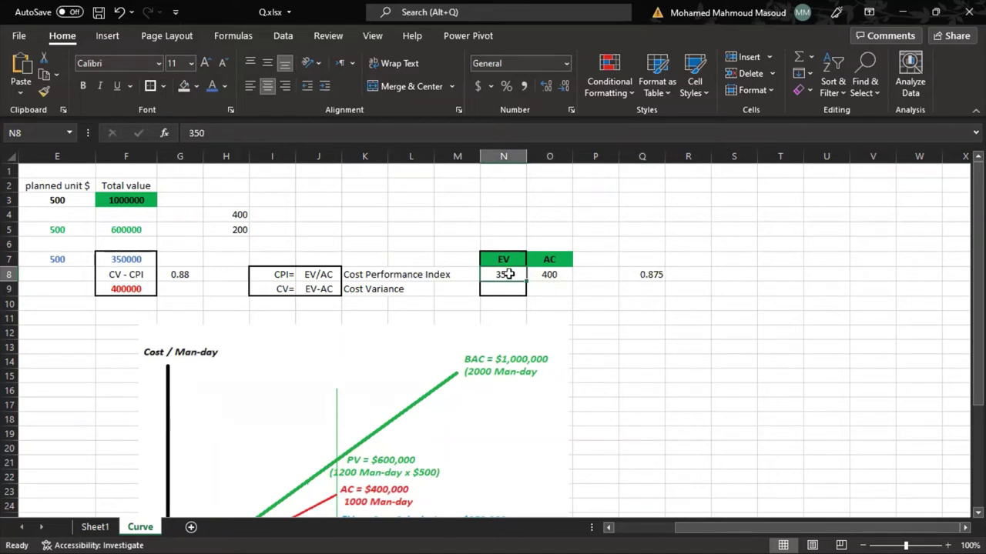
Review the example EV and AC values in N8 and O8 and the CPI formula in Q8.
{"action": "left_click_drag", "start_coordinate": [503, 260], "coordinate": [509, 274]}
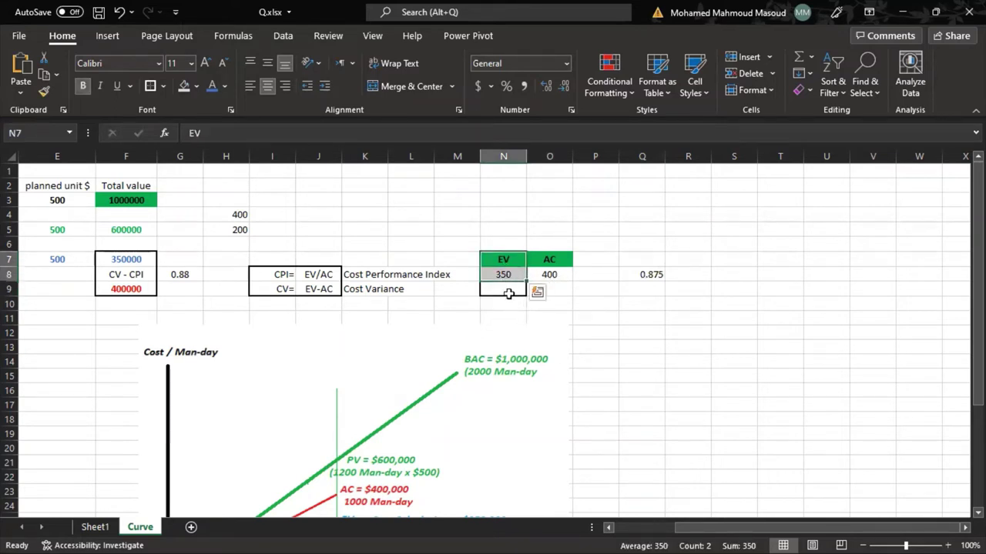
{"action": "left_click", "coordinate": [508, 277]}
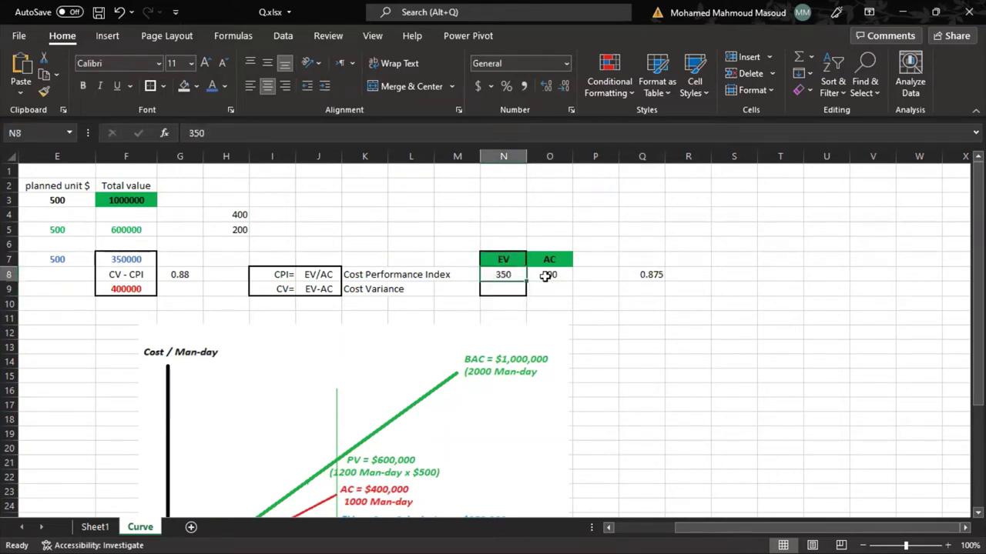
{"action": "left_click", "coordinate": [546, 275]}
{"action": "left_click", "coordinate": [664, 276]}
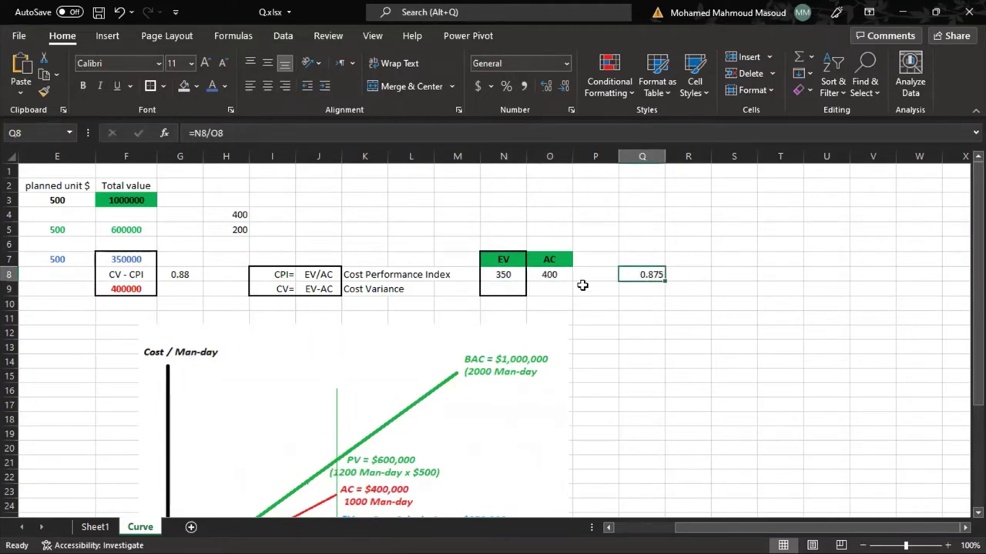
{"action": "left_click_drag", "start_coordinate": [631, 246], "coordinate": [684, 286]}
{"action": "left_click", "coordinate": [697, 278]}
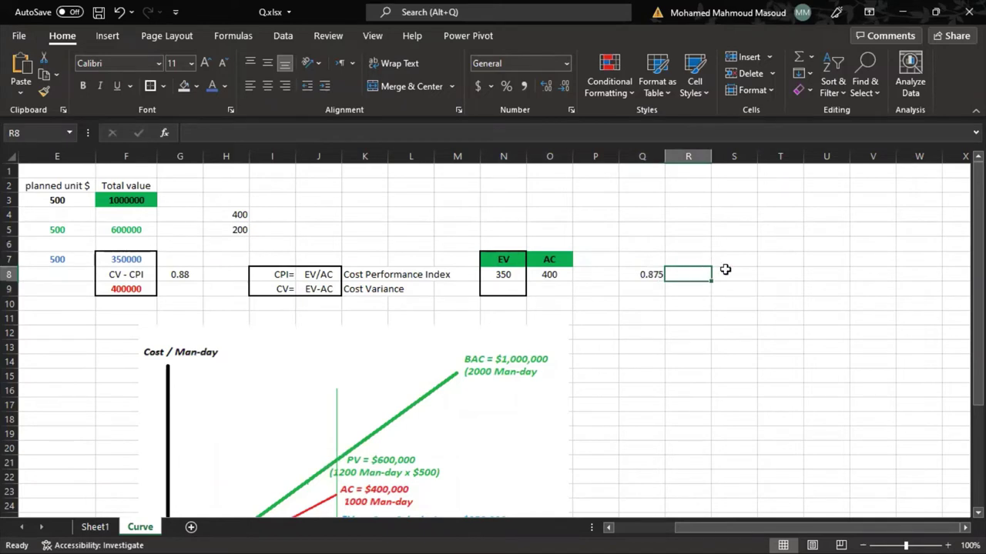
{"action": "key", "text": "Up"}
{"action": "type", "text": "="}
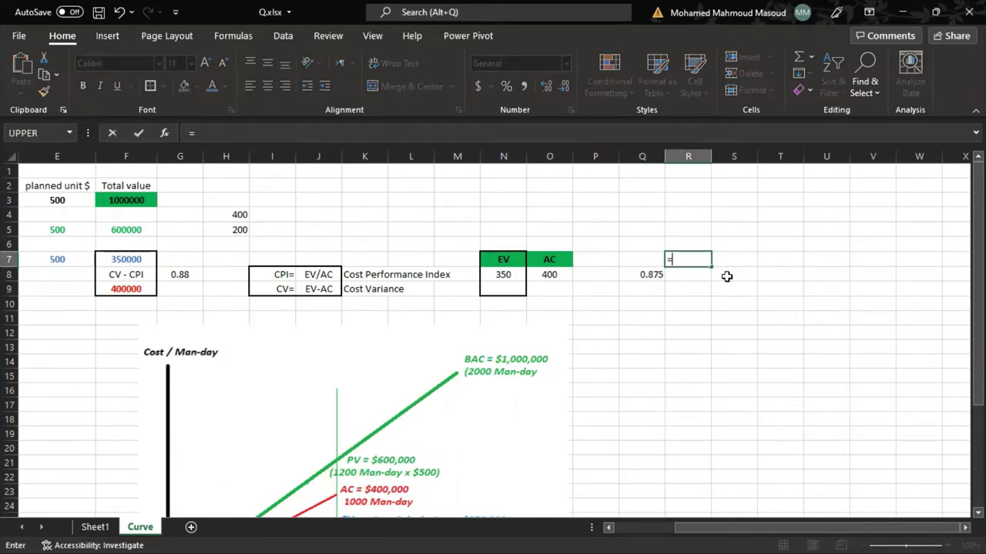
{"action": "key", "text": "Return"}
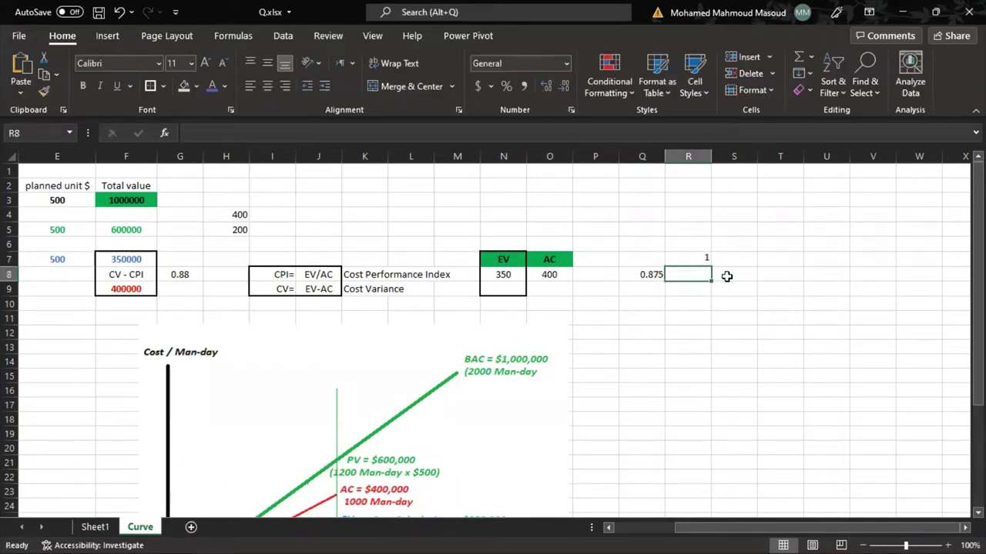
Enter >1 as a text label in R7 for the first CPI case.
{"action": "left_click", "coordinate": [701, 259]}
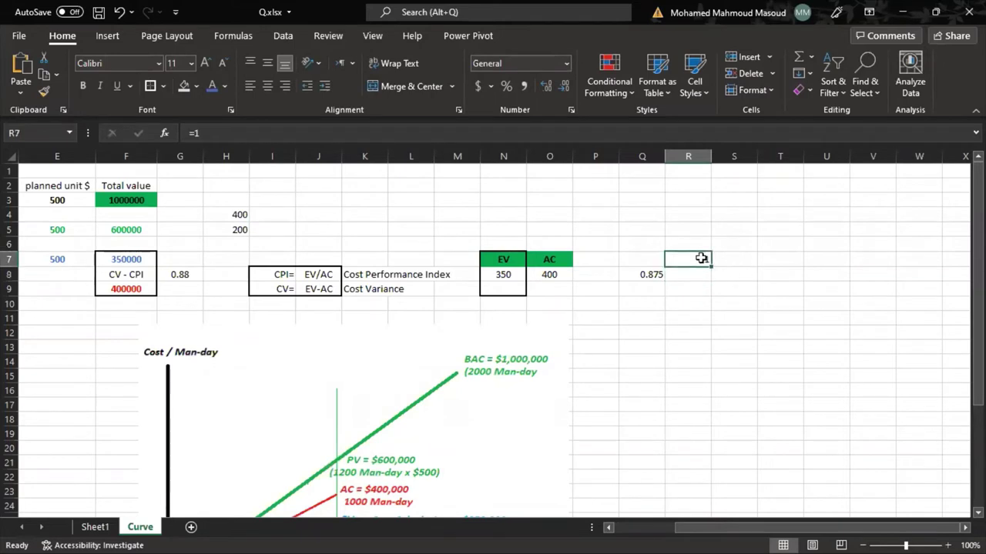
{"action": "type", "text": "'"}
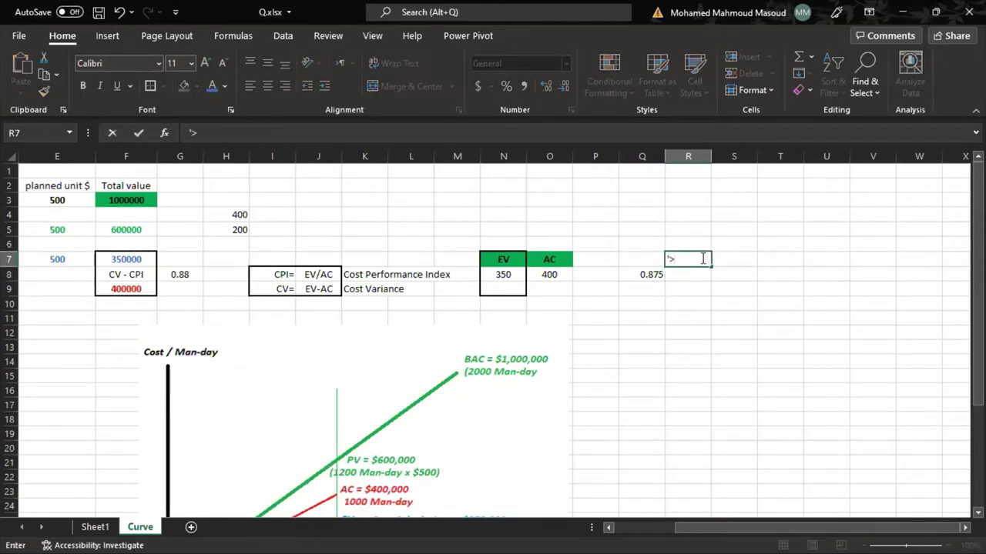
{"action": "type", "text": ">1"}
{"action": "key", "text": "Return"}
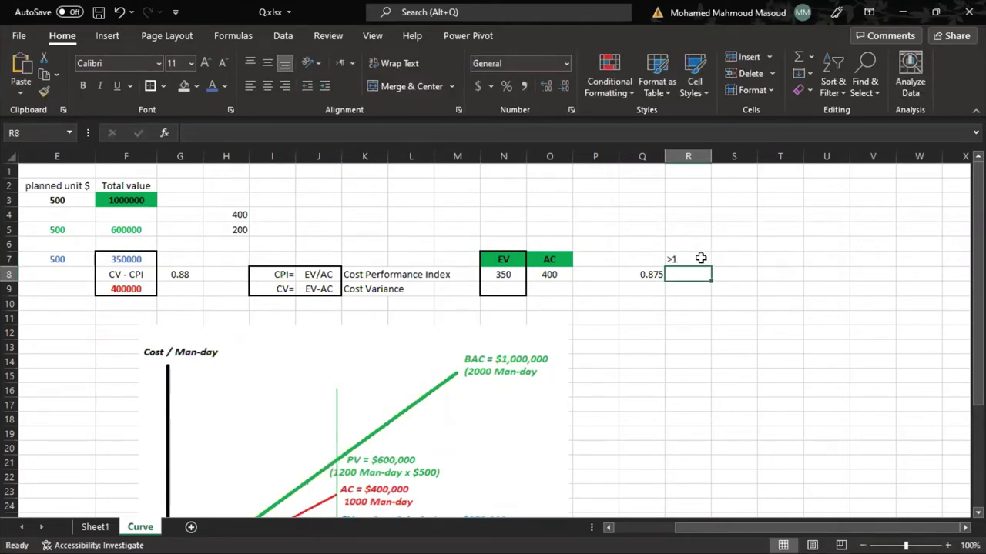
Enter the text labels =1 in R8 and <1 in R9 for the remaining CPI cases.
{"action": "type", "text": "'<1"}
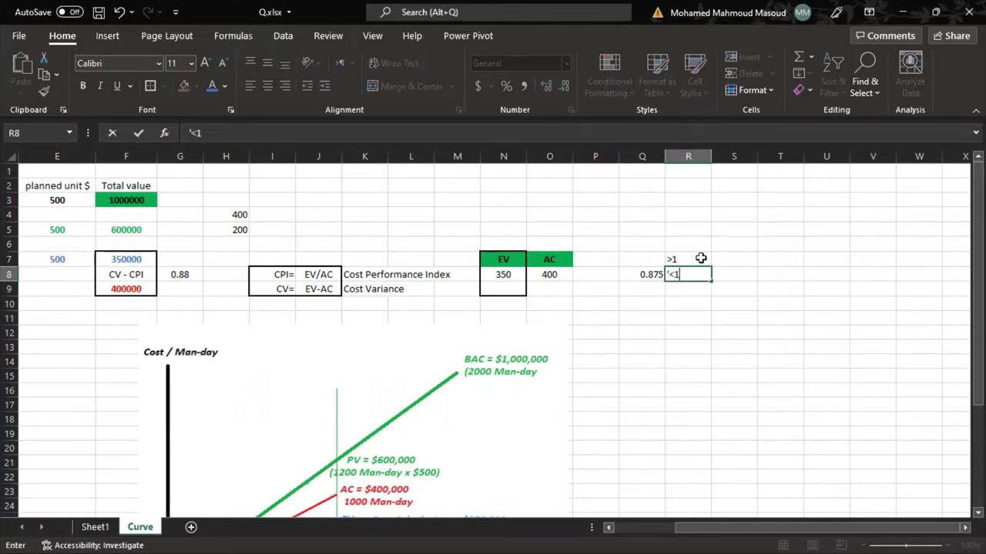
{"action": "type", "text": "'<"}
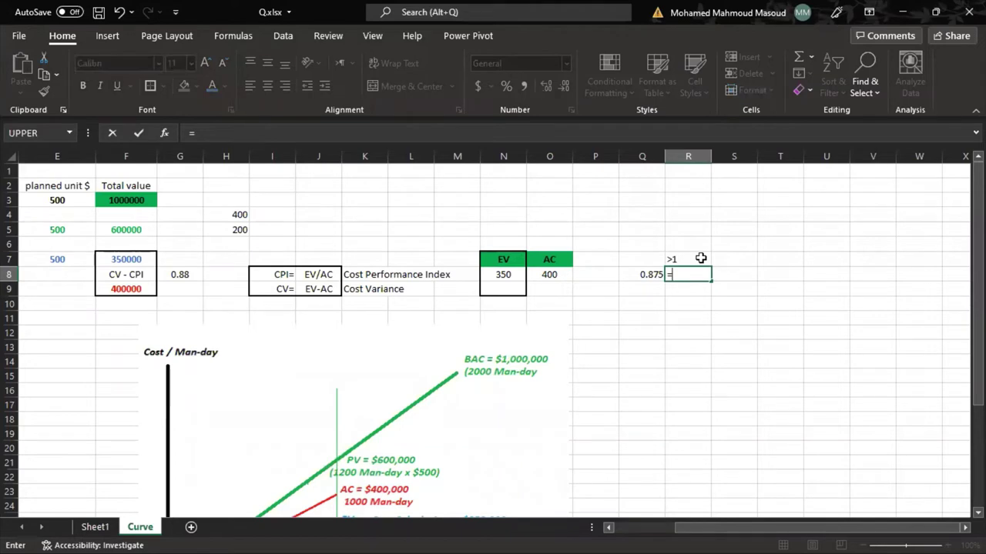
{"action": "key", "text": "BackSpace"}
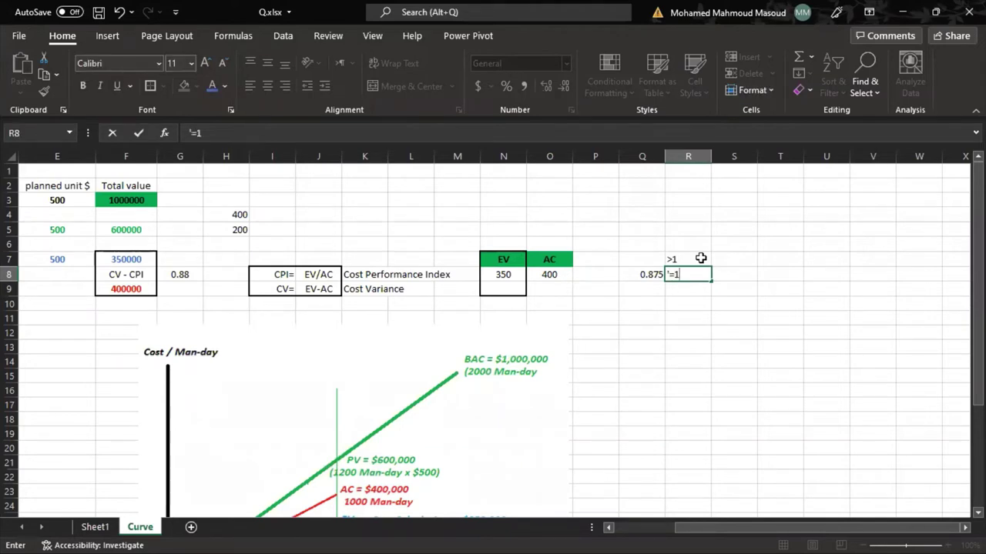
{"action": "key", "text": "Return"}
{"action": "type", "text": "'<1"}
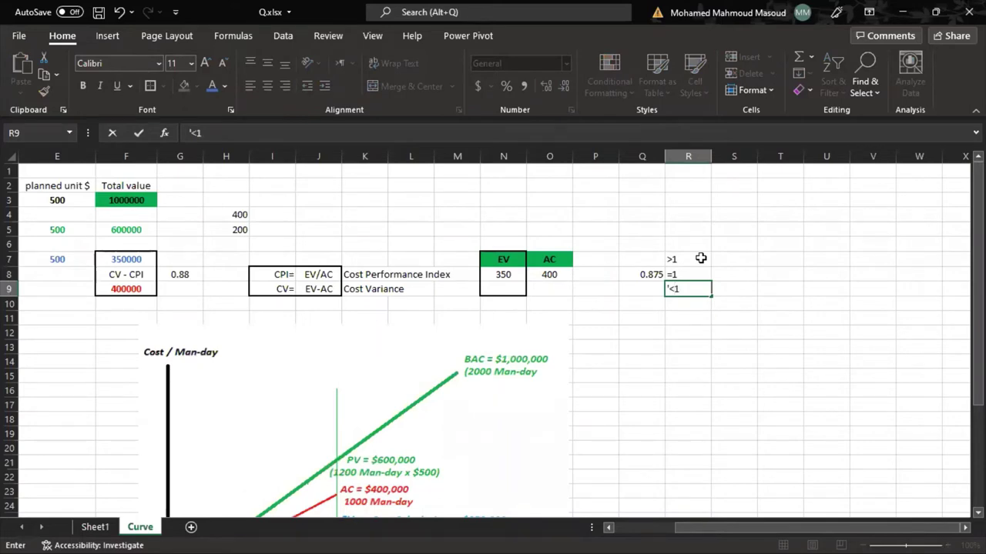
{"action": "key", "text": "Return"}
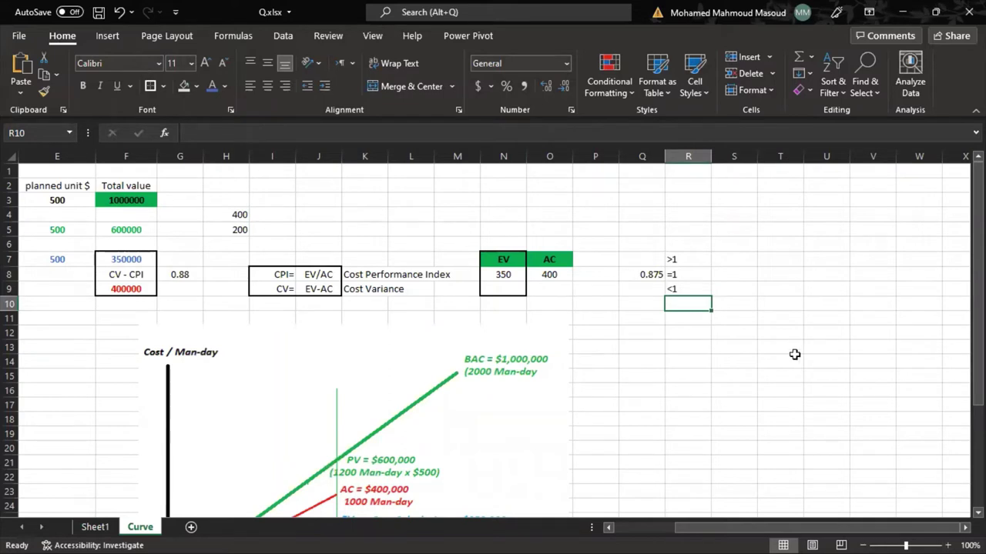
Move the CPI calculation from Q8 to Q9, beside the <1 label, keeping its formula =N8/O8.
{"action": "left_click_drag", "start_coordinate": [695, 297], "coordinate": [645, 287]}
{"action": "left_click", "coordinate": [642, 275]}
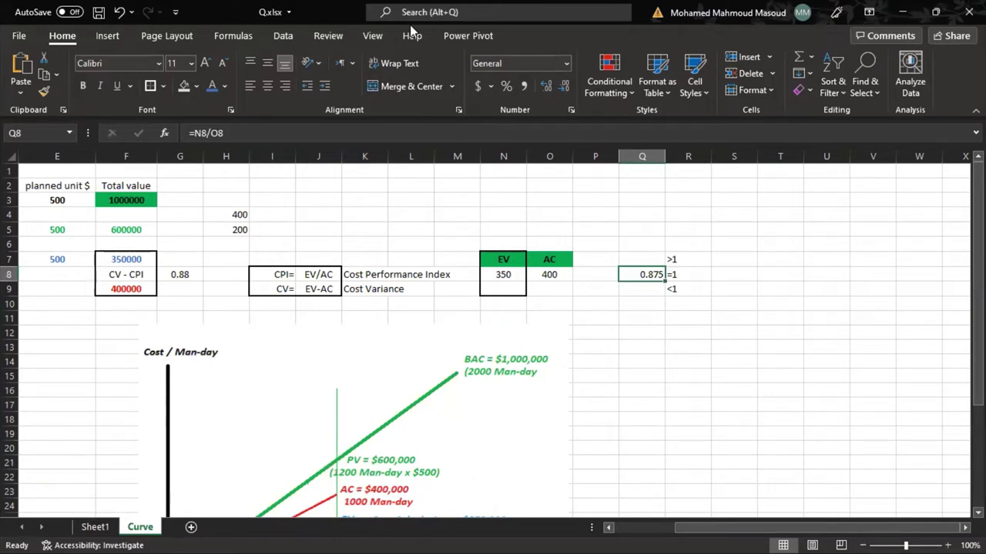
{"action": "left_click", "coordinate": [646, 307]}
{"action": "left_click", "coordinate": [659, 276]}
{"action": "left_click_drag", "start_coordinate": [646, 269], "coordinate": [648, 301]}
{"action": "left_click", "coordinate": [646, 287]}
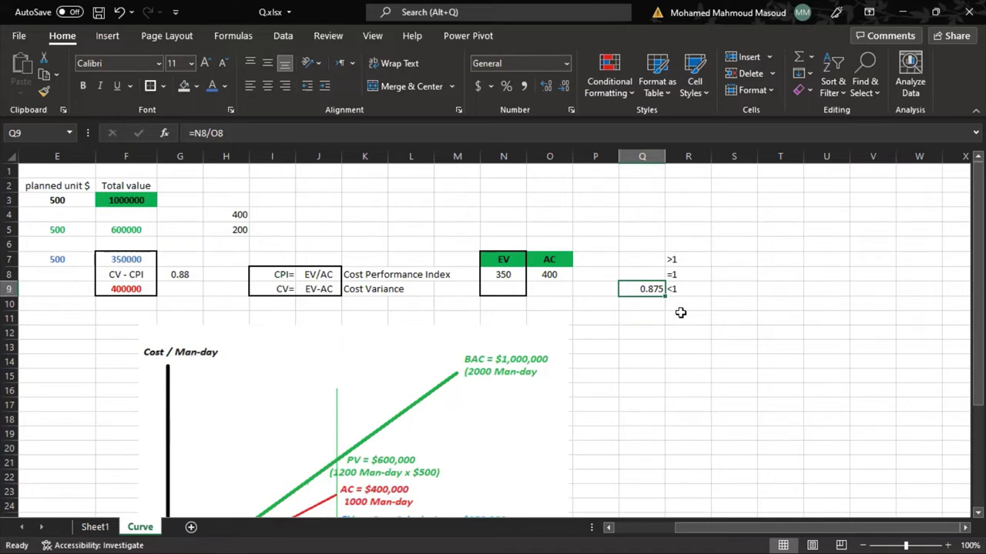
Compare the example EV and AC values in N8:O8 and review the EV/AC formula text in J8.
{"action": "left_click_drag", "start_coordinate": [503, 275], "coordinate": [545, 274]}
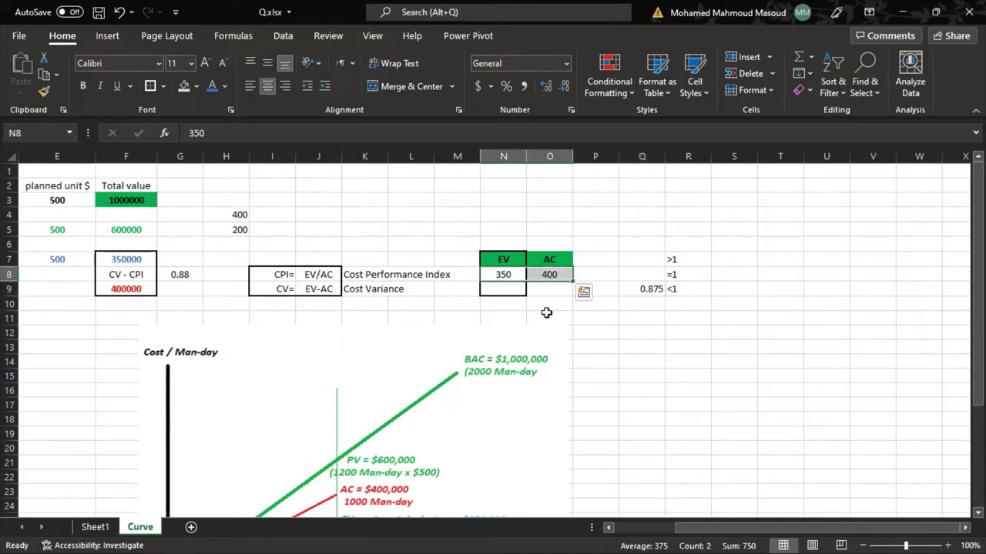
{"action": "left_click", "coordinate": [545, 274]}
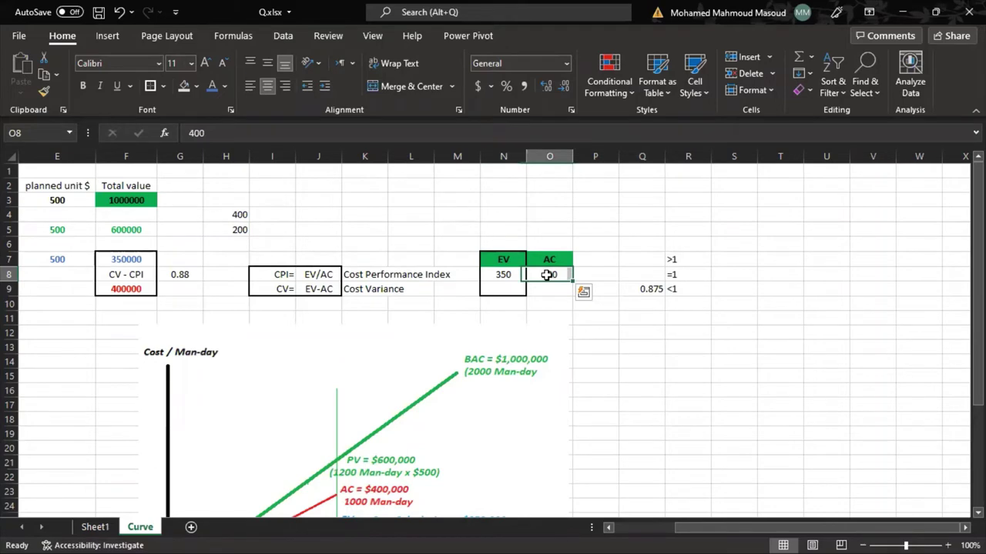
{"action": "left_click", "coordinate": [504, 277]}
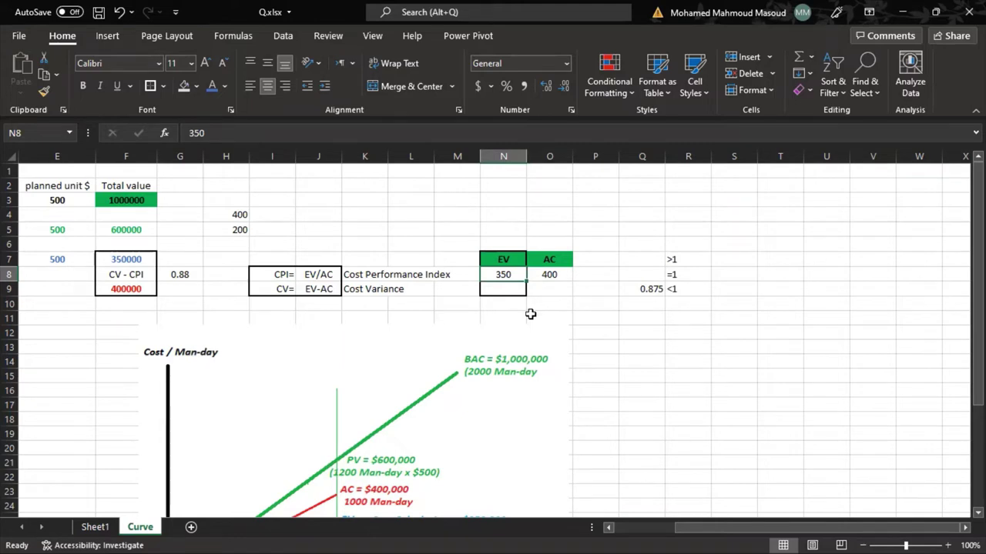
{"action": "left_click", "coordinate": [541, 259]}
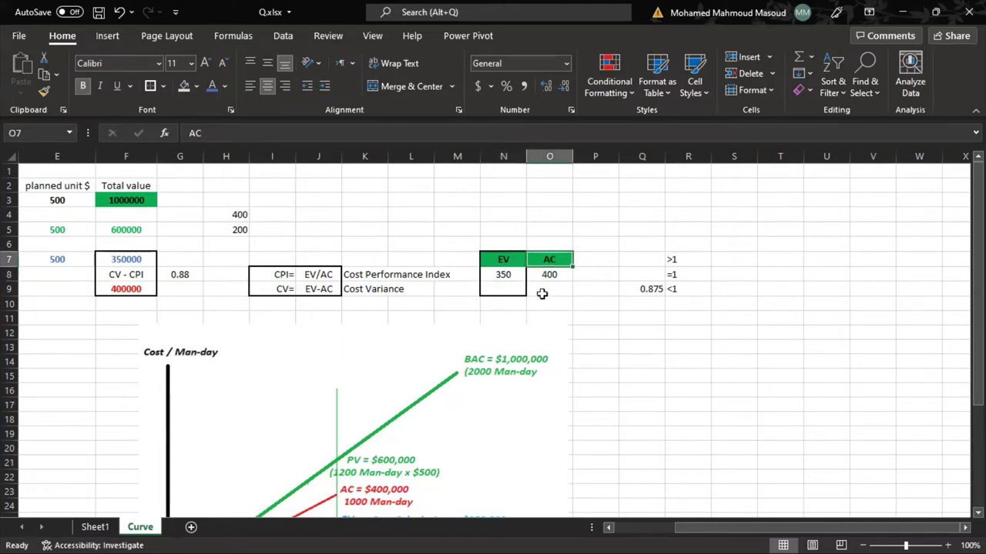
{"action": "left_click", "coordinate": [545, 276]}
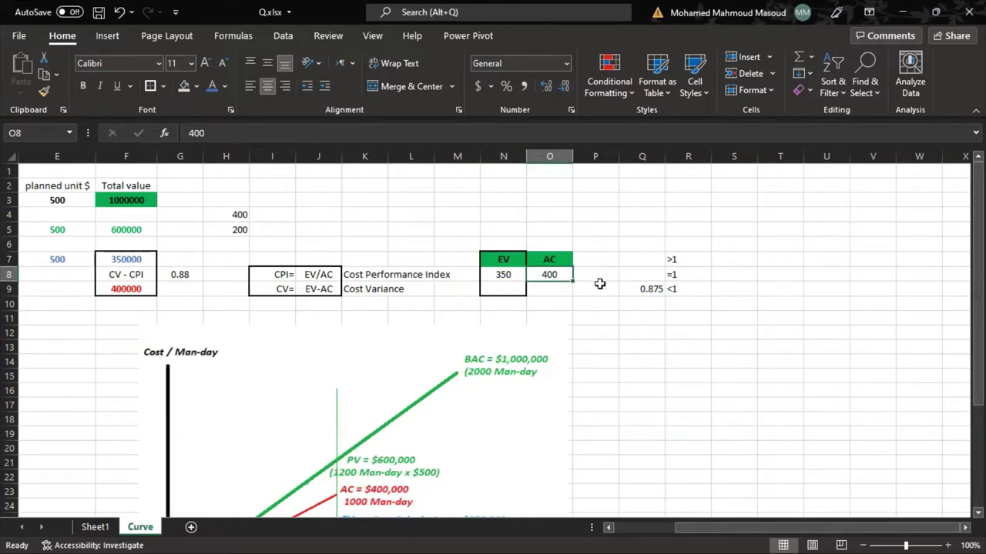
{"action": "left_click", "coordinate": [549, 260]}
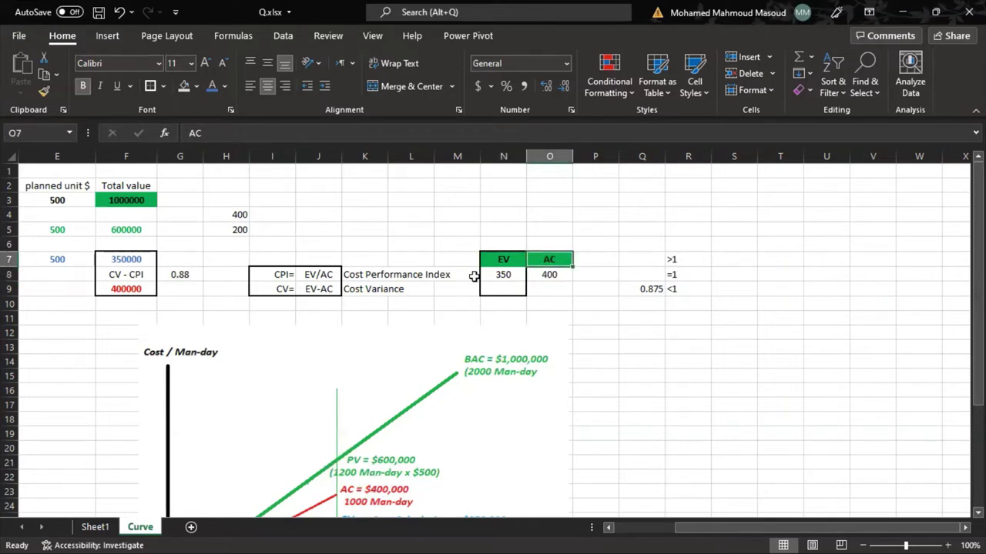
{"action": "left_click", "coordinate": [539, 276]}
{"action": "left_click", "coordinate": [512, 276]}
{"action": "key", "text": "Right"}
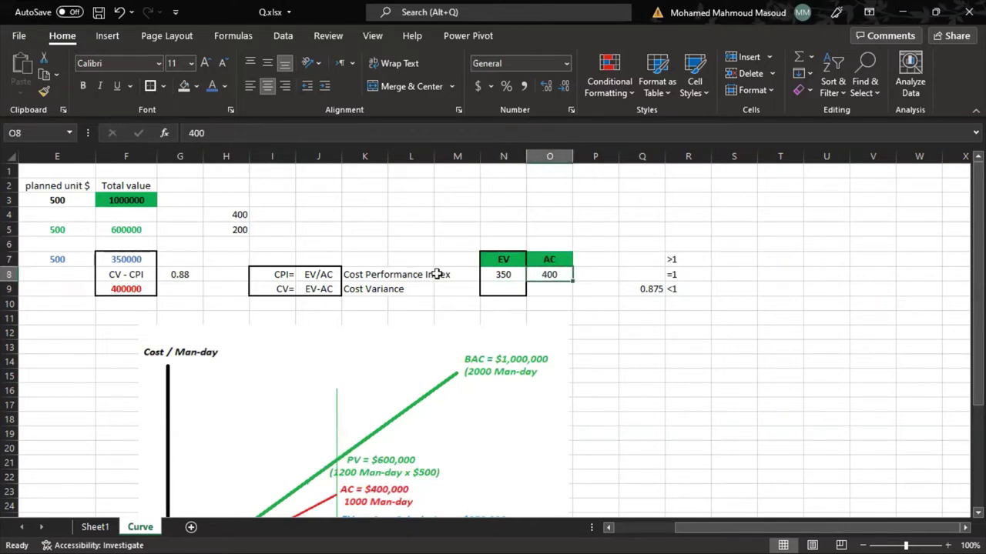
{"action": "double_click", "coordinate": [307, 274]}
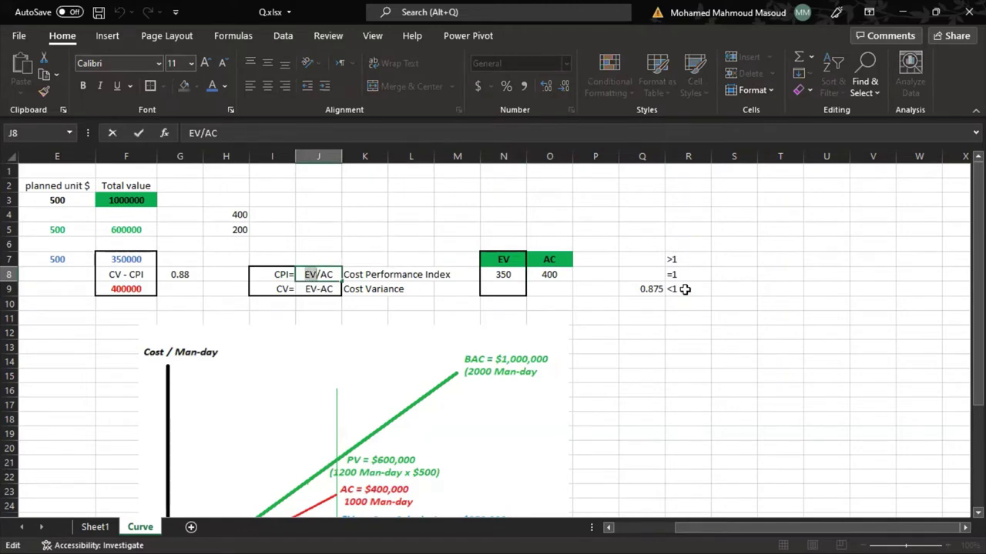
{"action": "key", "text": "Escape"}
Enter the interpretation Over Budgeted in S9 for the <1 case.
{"action": "left_click", "coordinate": [741, 291]}
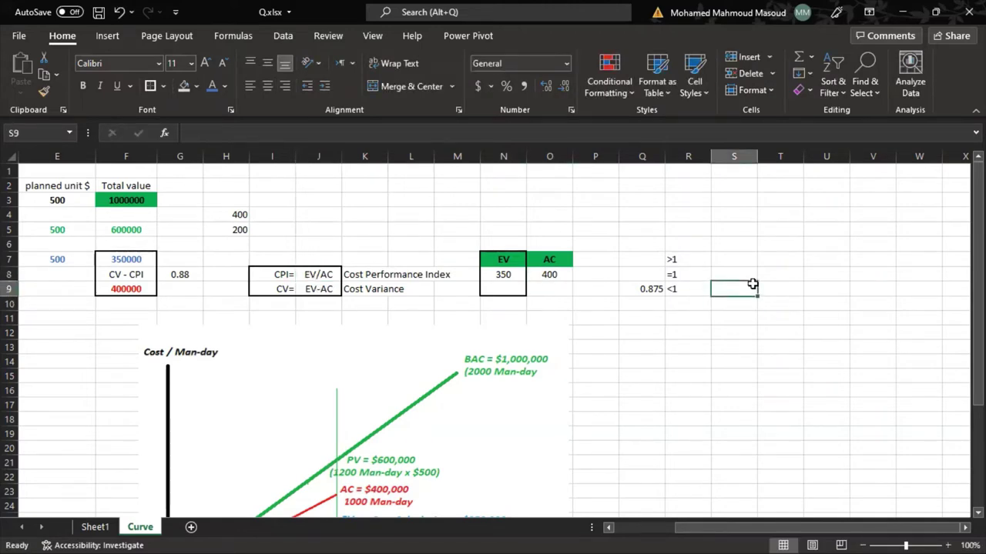
{"action": "type", "text": "Over B"}
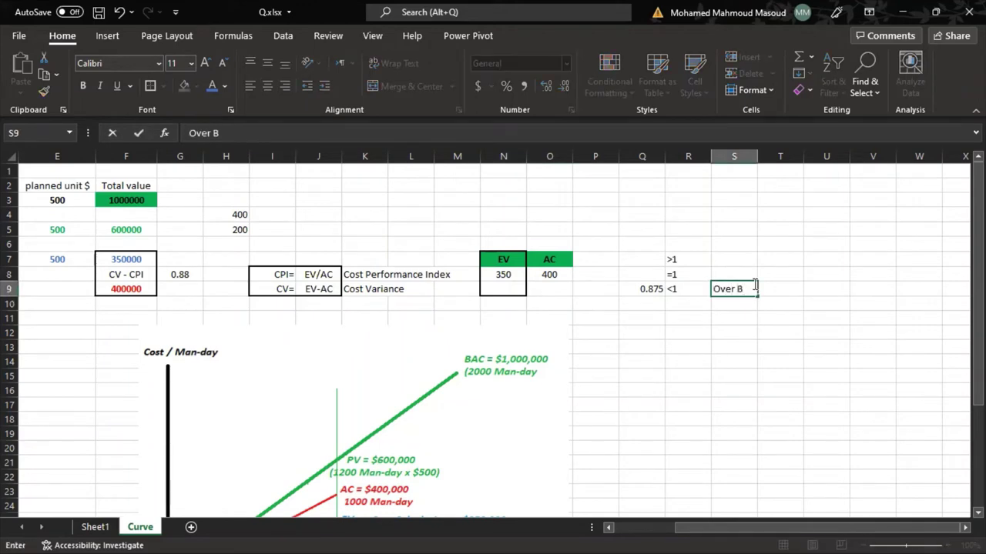
{"action": "type", "text": "udgeted"}
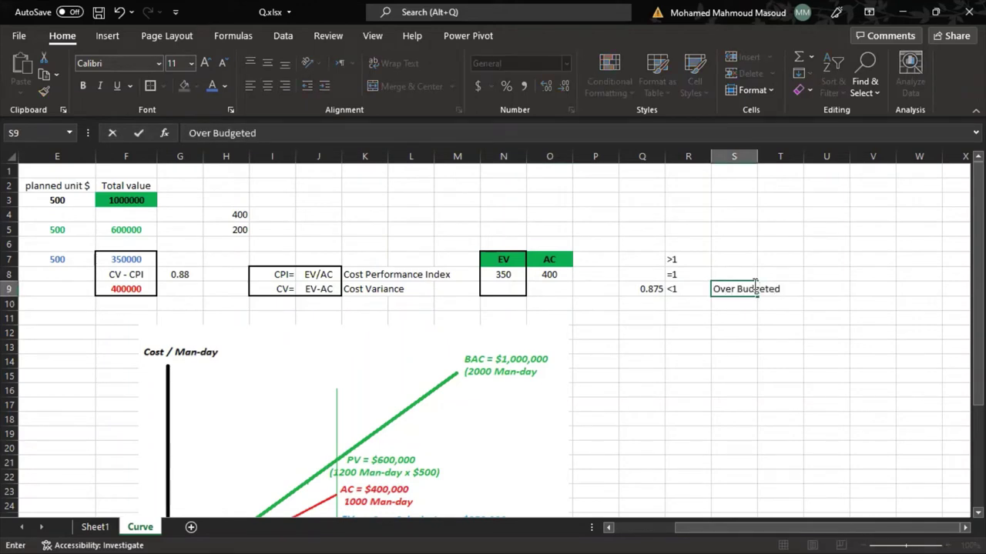
{"action": "key", "text": "Return"}
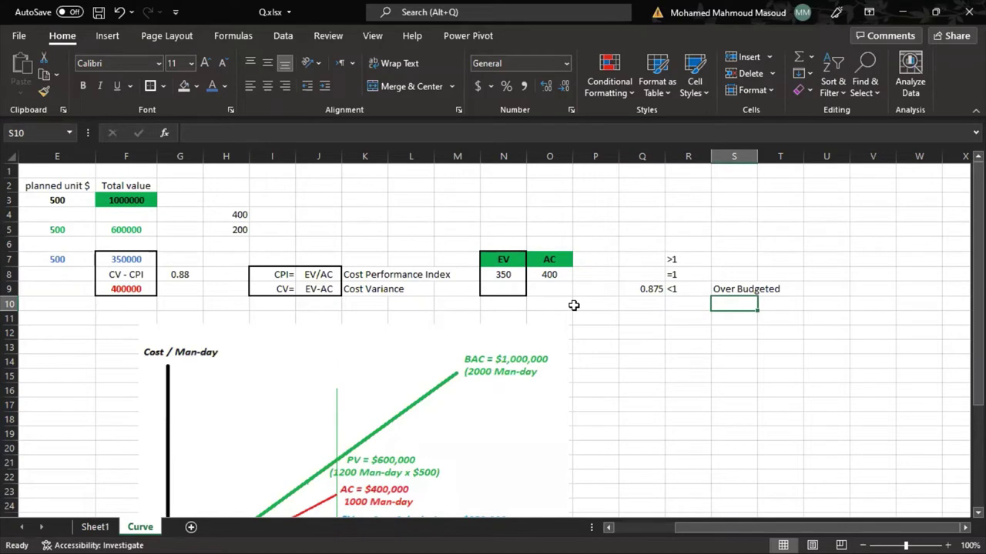
Move the cost curve picture slightly down and to the right on the Curve sheet.
{"action": "scroll", "coordinate": [574, 306], "scroll_direction": "down", "scroll_amount": 4}
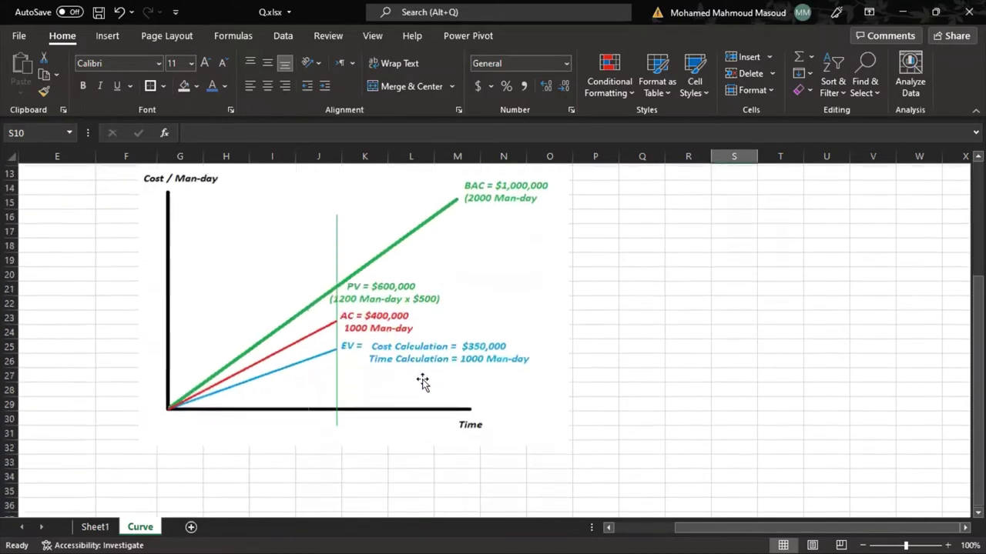
{"action": "left_click", "coordinate": [385, 380]}
{"action": "left_click_drag", "start_coordinate": [385, 380], "coordinate": [376, 357]}
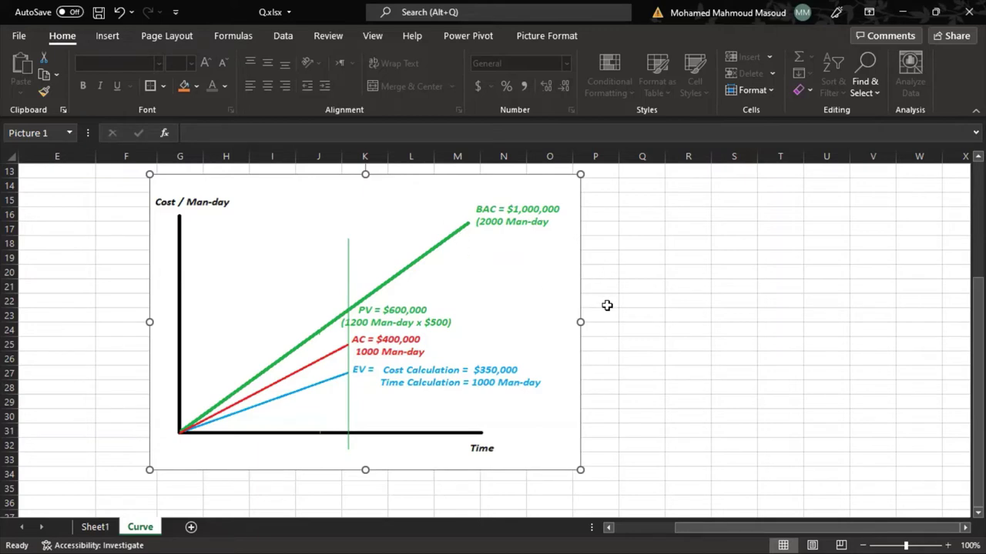
{"action": "scroll", "coordinate": [605, 306], "scroll_direction": "up", "scroll_amount": 4}
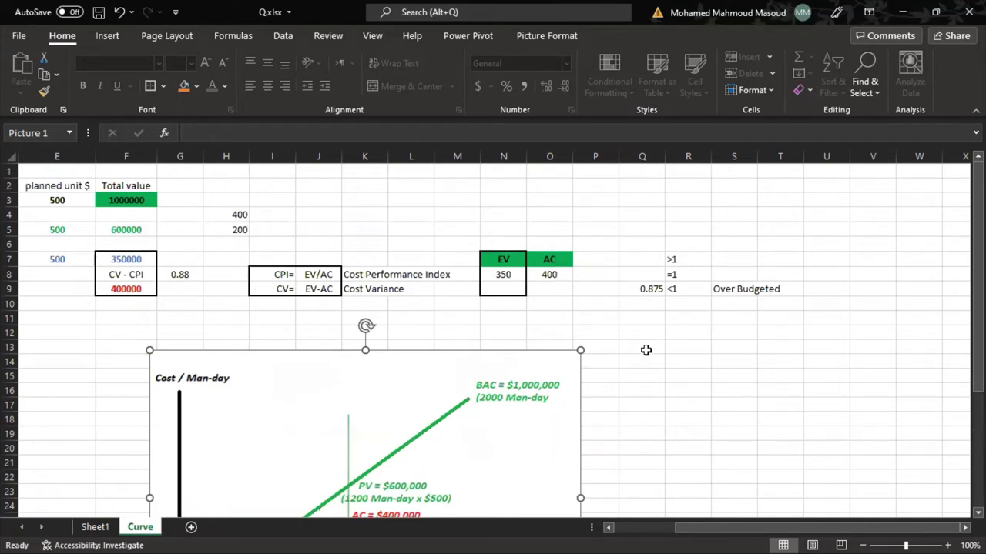
Enter the interpretation On budget in S8 for the =1 case.
{"action": "left_click", "coordinate": [516, 274]}
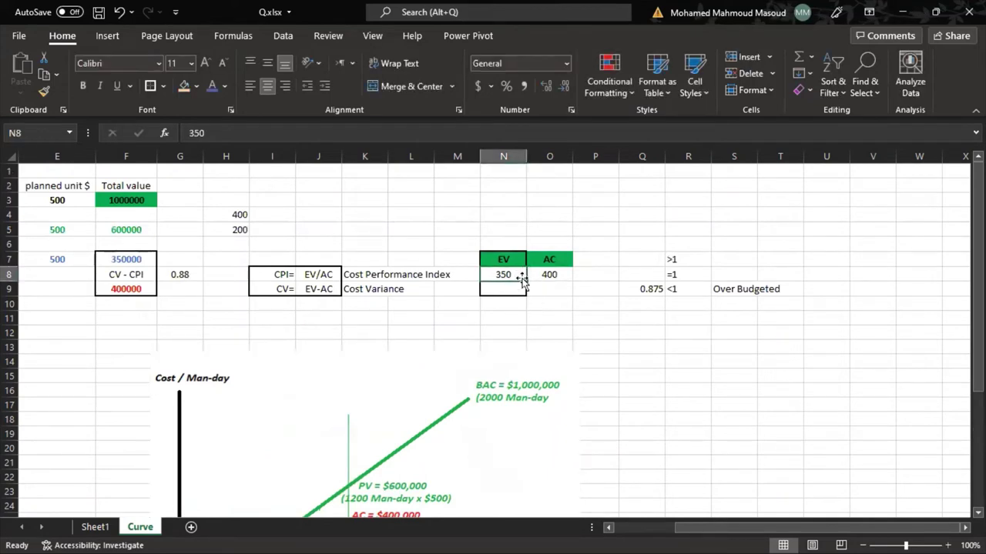
{"action": "left_click", "coordinate": [550, 276]}
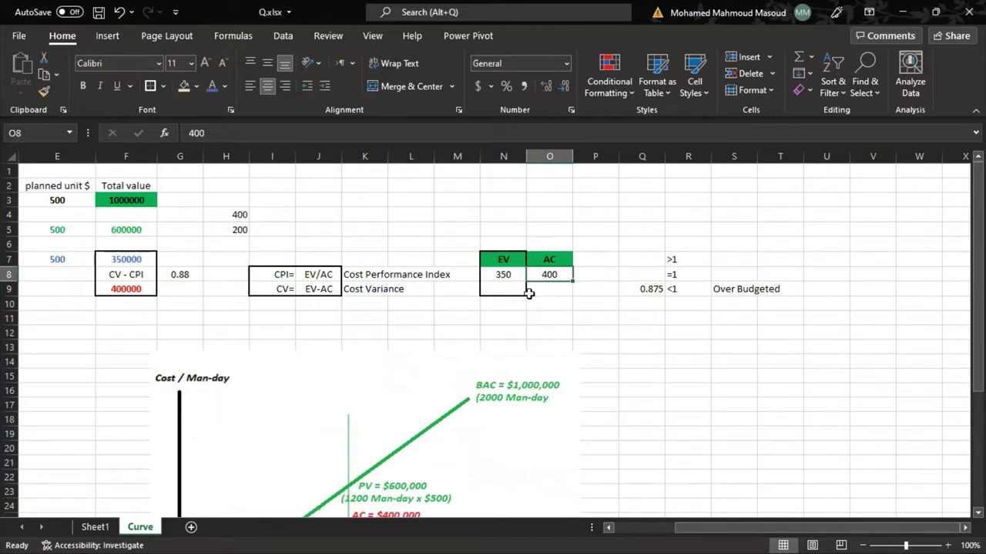
{"action": "left_click", "coordinate": [728, 278]}
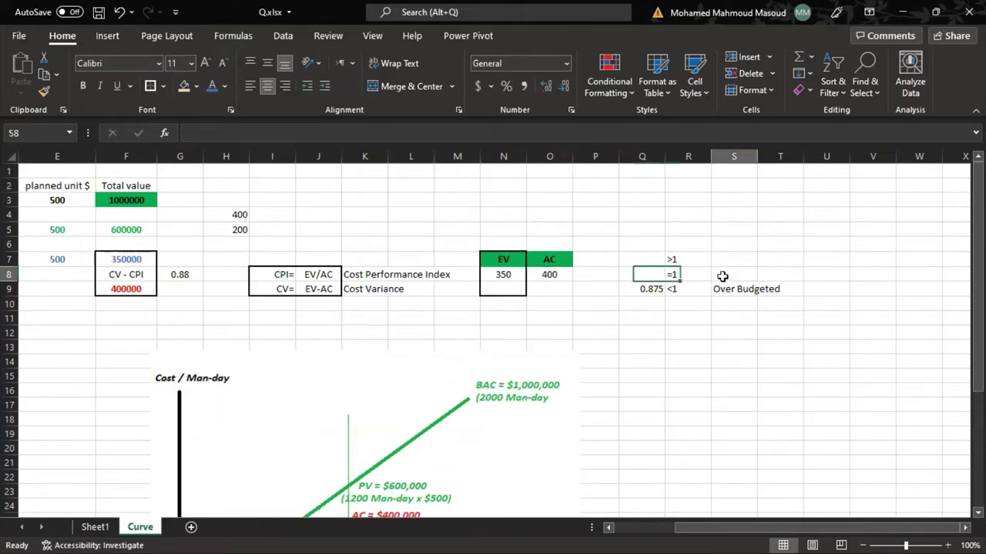
{"action": "type", "text": "O"}
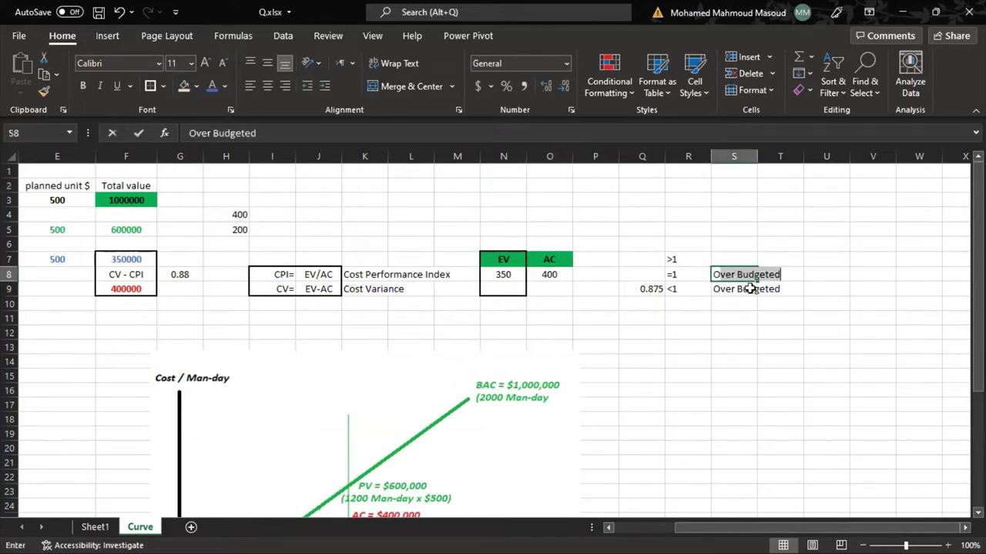
{"action": "type", "text": "n budget"}
{"action": "key", "text": "Return"}
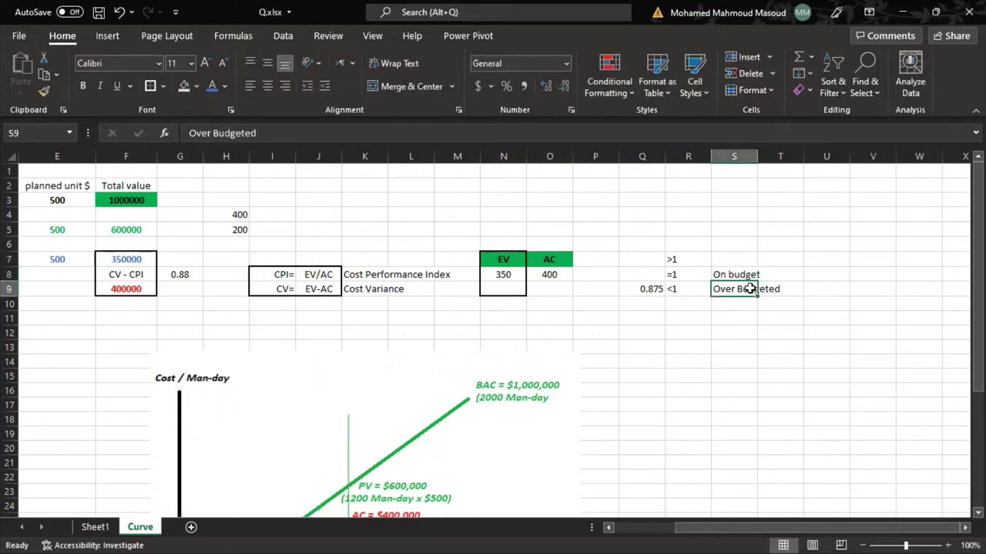
Set the example AC in O8 to 350 and move the CPI calculation from Q9 to Q8, beside the =1 label.
{"action": "left_click", "coordinate": [516, 274]}
{"action": "left_click", "coordinate": [548, 275]}
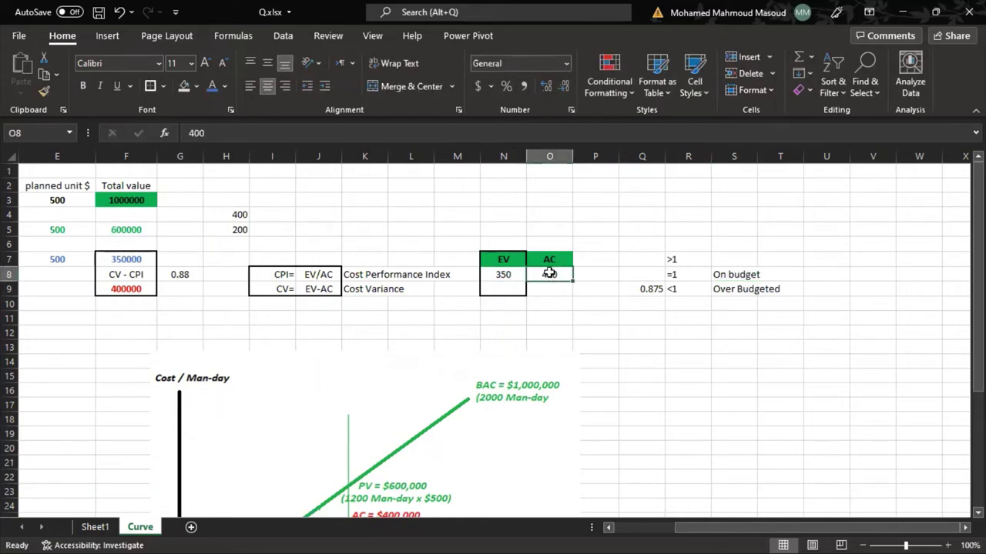
{"action": "type", "text": "350"}
{"action": "key", "text": "Return"}
{"action": "left_click", "coordinate": [549, 275]}
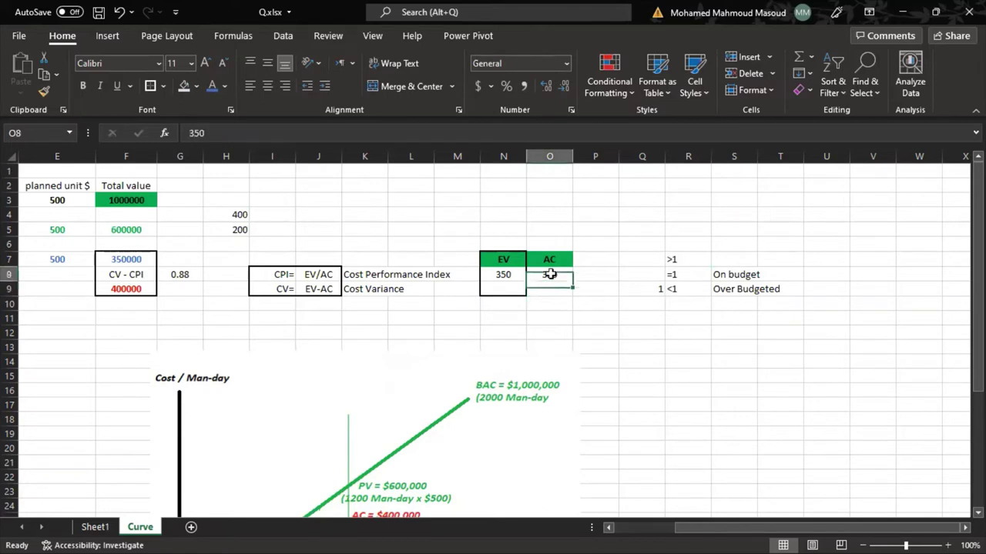
{"action": "left_click", "coordinate": [647, 289]}
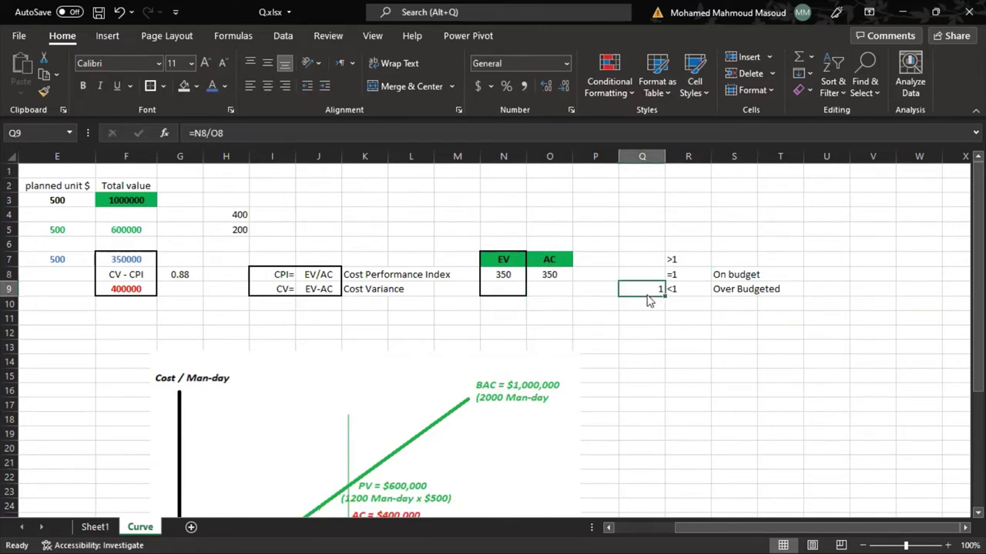
{"action": "left_click_drag", "start_coordinate": [652, 289], "coordinate": [648, 275]}
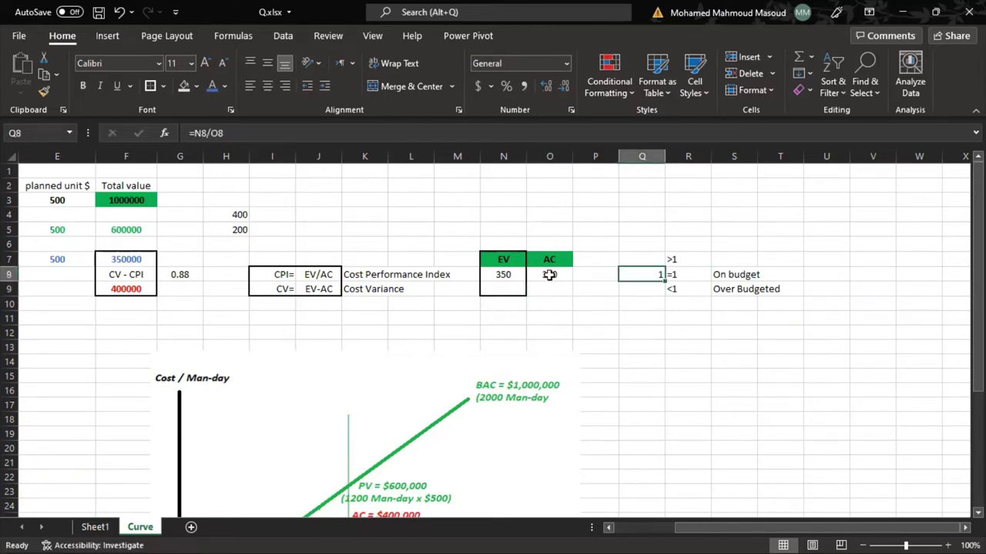
Set the example AC in O8 to 300 and move the CPI calculation to Q7, beside the >1 label.
{"action": "left_click", "coordinate": [508, 275]}
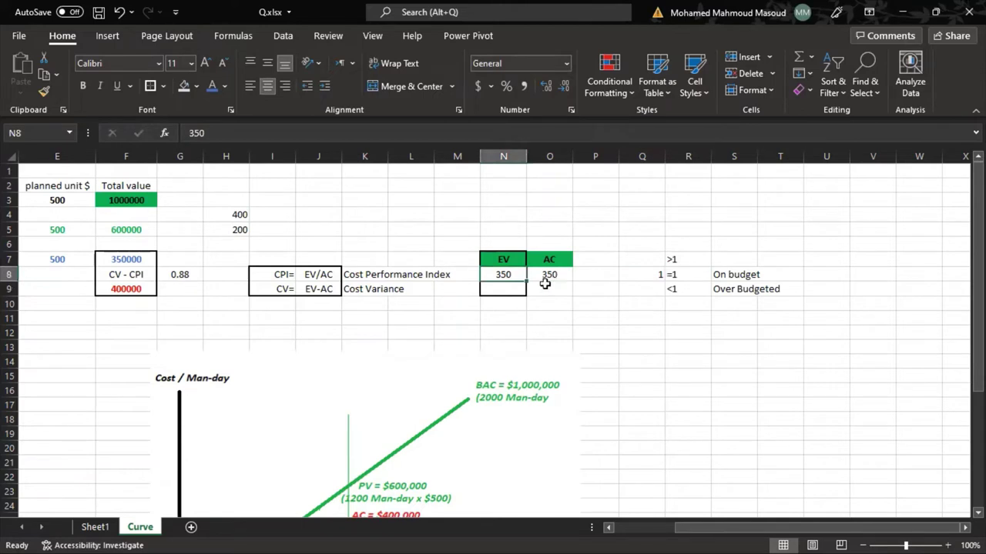
{"action": "left_click", "coordinate": [548, 275]}
{"action": "type", "text": "300"}
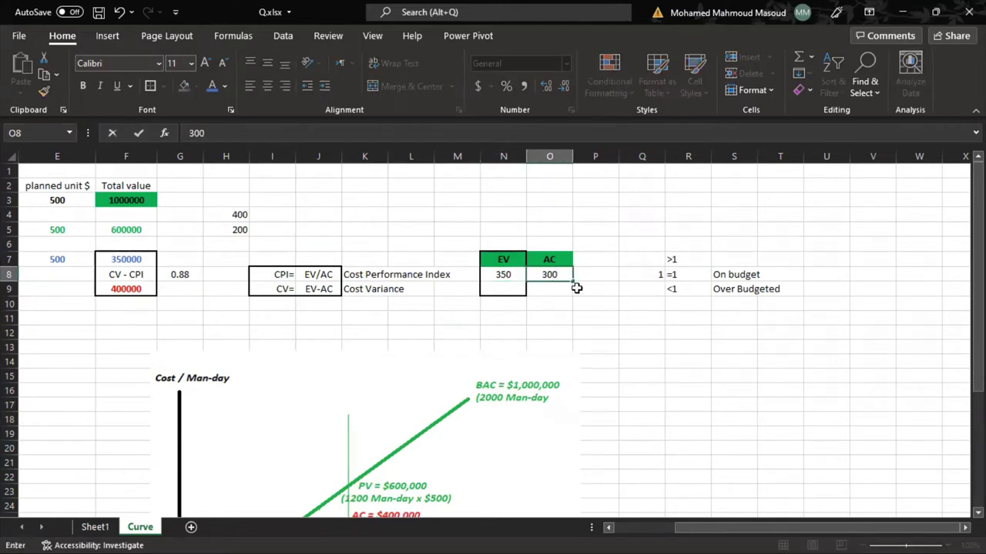
{"action": "key", "text": "Return"}
{"action": "left_click", "coordinate": [646, 278]}
{"action": "left_click_drag", "start_coordinate": [647, 285], "coordinate": [705, 266]}
Copy the Over Budgeted text from S9 to S7 and change it to under Budgeted for the >1 case.
{"action": "left_click", "coordinate": [728, 290]}
{"action": "key", "text": "ctrl+c"}
{"action": "left_click", "coordinate": [732, 260]}
{"action": "key", "text": "ctrl+v"}
{"action": "double_click", "coordinate": [732, 260]}
{"action": "type", "text": "under"}
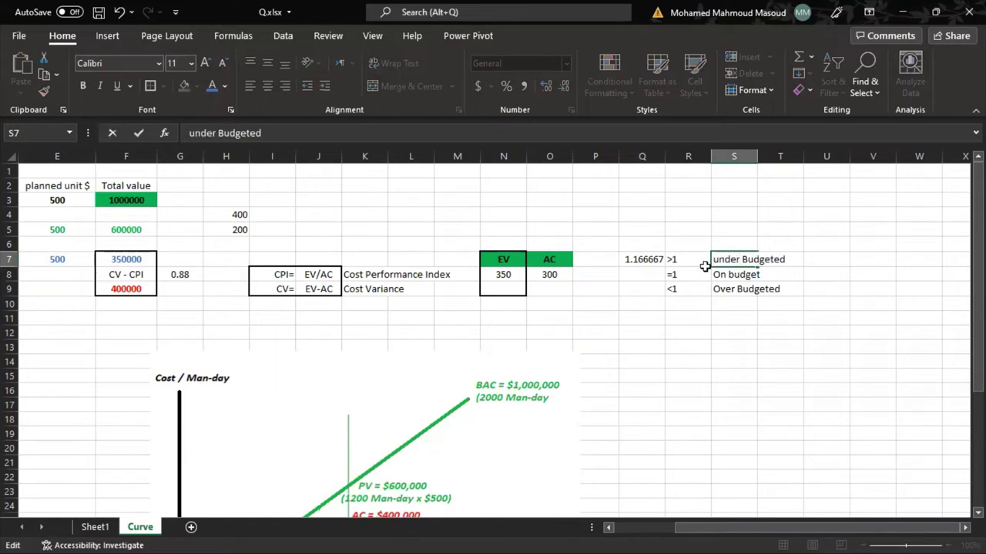
{"action": "key", "text": "Return"}
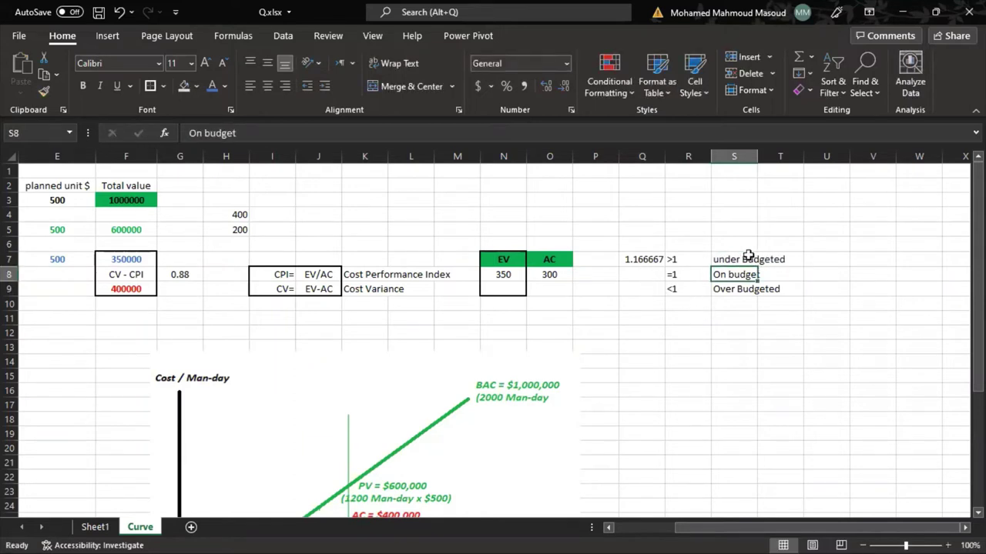
Review the CPI and CV definitions in rows 8 and 9 and the comparison labels in R7:R9.
{"action": "left_click", "coordinate": [668, 314]}
{"action": "left_click", "coordinate": [273, 278]}
{"action": "left_click_drag", "start_coordinate": [273, 279], "coordinate": [447, 274]}
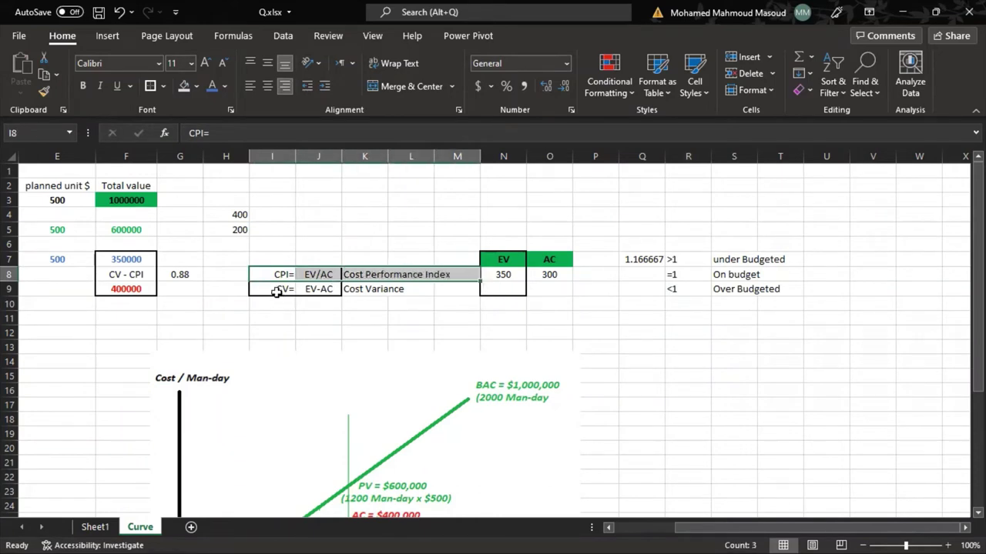
{"action": "left_click_drag", "start_coordinate": [279, 289], "coordinate": [374, 291]}
{"action": "left_click", "coordinate": [318, 275]}
{"action": "left_click", "coordinate": [318, 290]}
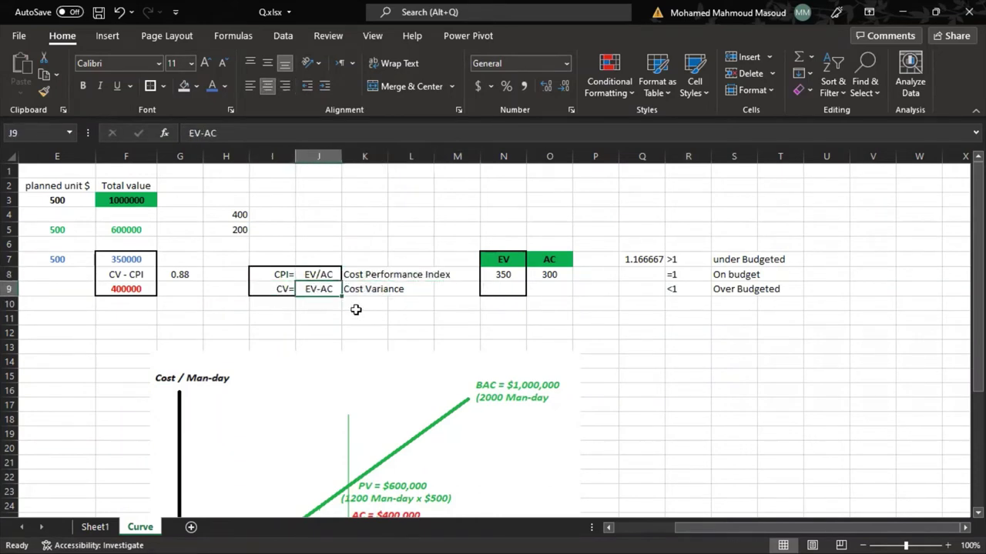
{"action": "left_click_drag", "start_coordinate": [688, 259], "coordinate": [705, 285]}
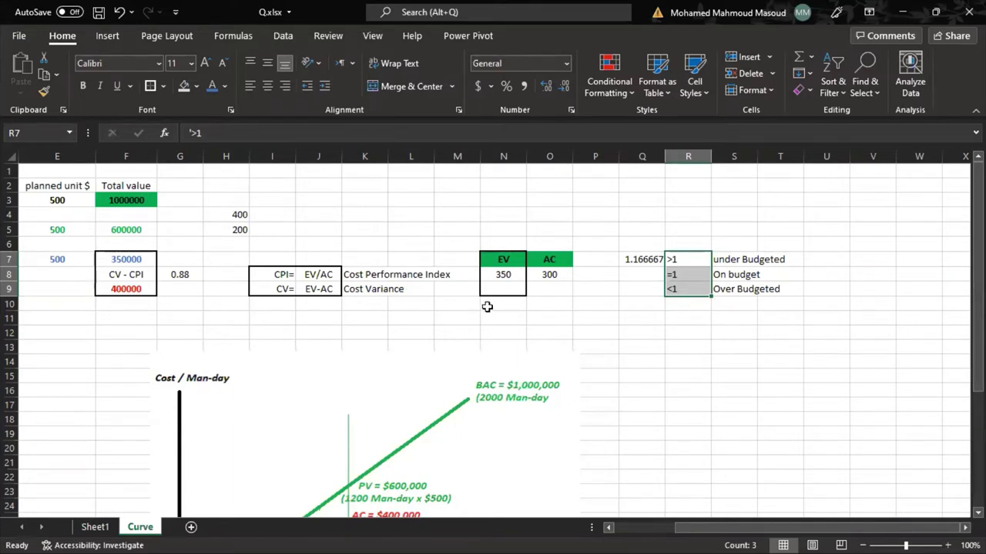
{"action": "key", "text": "ctrl+v"}
{"action": "left_click", "coordinate": [609, 264]}
Add the heading CPI in Q6 and the heading CV in P6.
{"action": "left_click", "coordinate": [632, 244]}
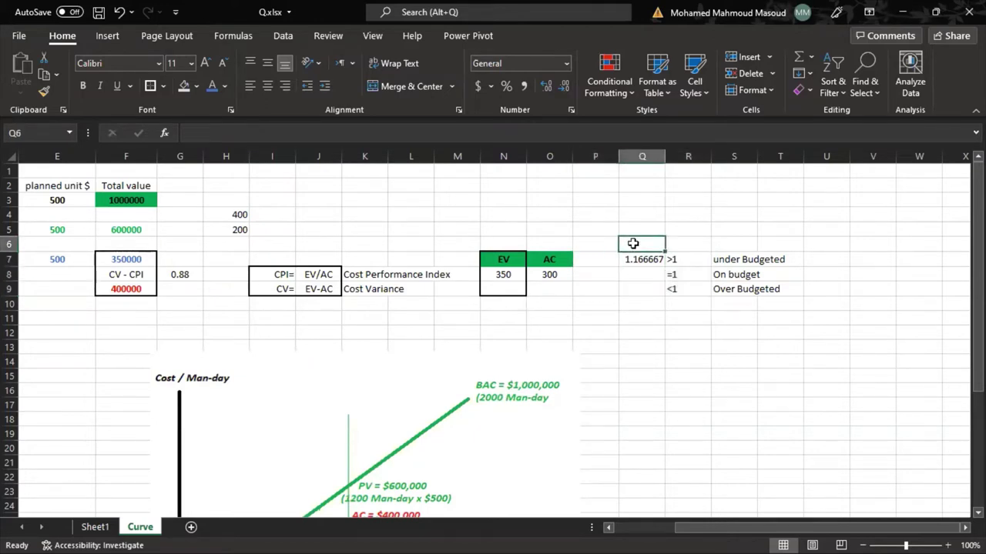
{"action": "type", "text": "CPI"}
{"action": "key", "text": "Return"}
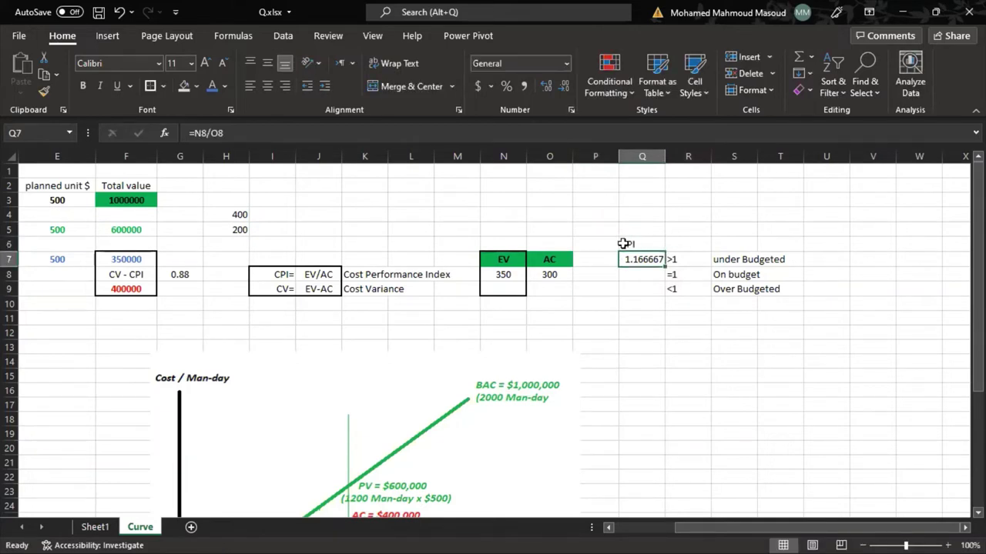
{"action": "left_click", "coordinate": [596, 243]}
{"action": "type", "text": "CV"}
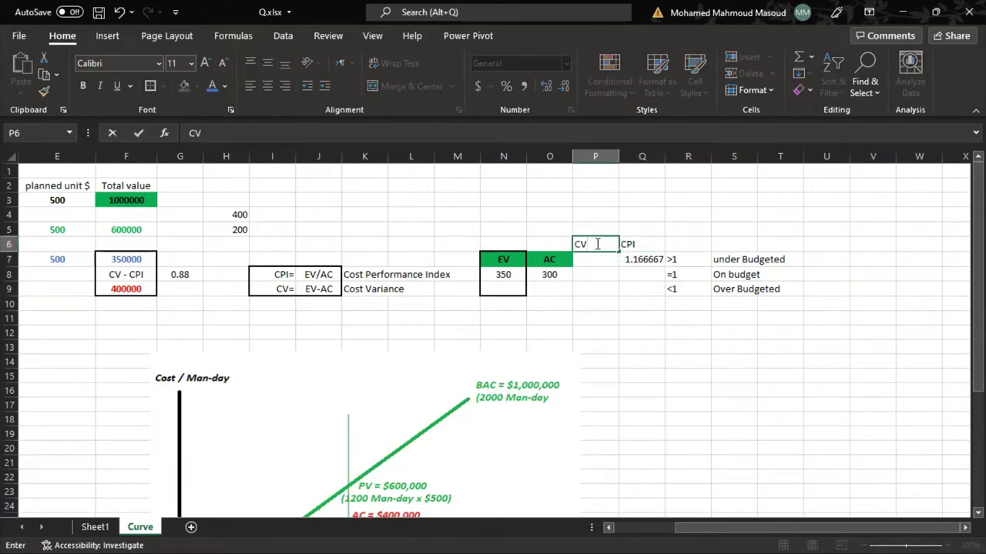
{"action": "key", "text": "Return"}
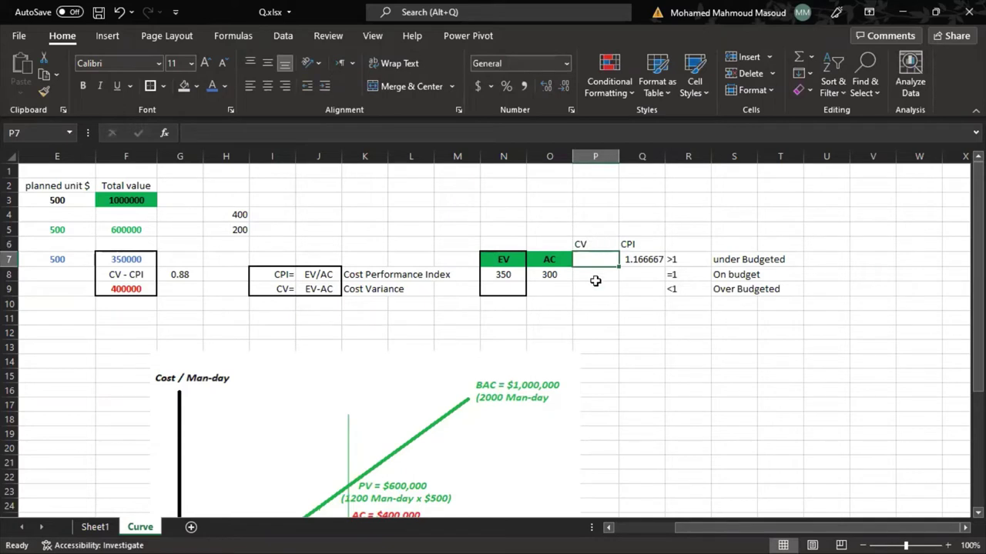
Calculate the cost variance in P8 as EV minus AC with the formula =N8-O8.
{"action": "left_click", "coordinate": [595, 275]}
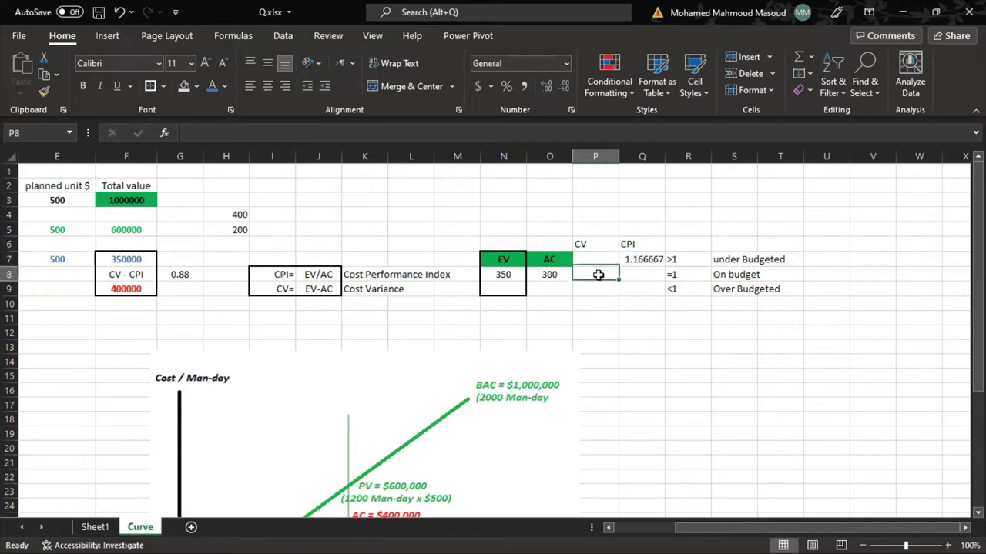
{"action": "type", "text": "="}
{"action": "left_click", "coordinate": [503, 275]}
{"action": "type", "text": "-"}
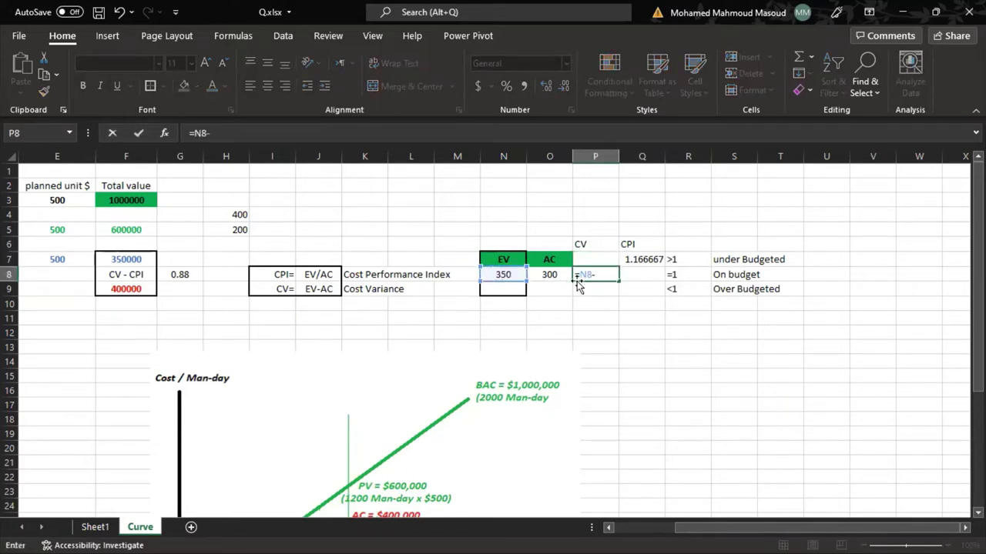
{"action": "left_click", "coordinate": [553, 277]}
{"action": "key", "text": "Return"}
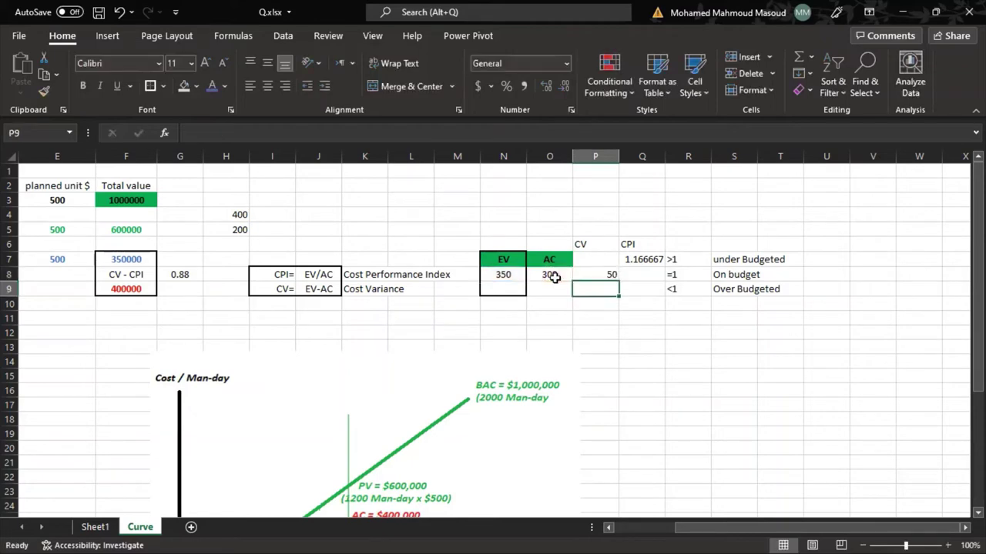
Move the CV calculation from P8 to Q13 and its CV heading from P6 to Q12.
{"action": "left_click", "coordinate": [608, 275]}
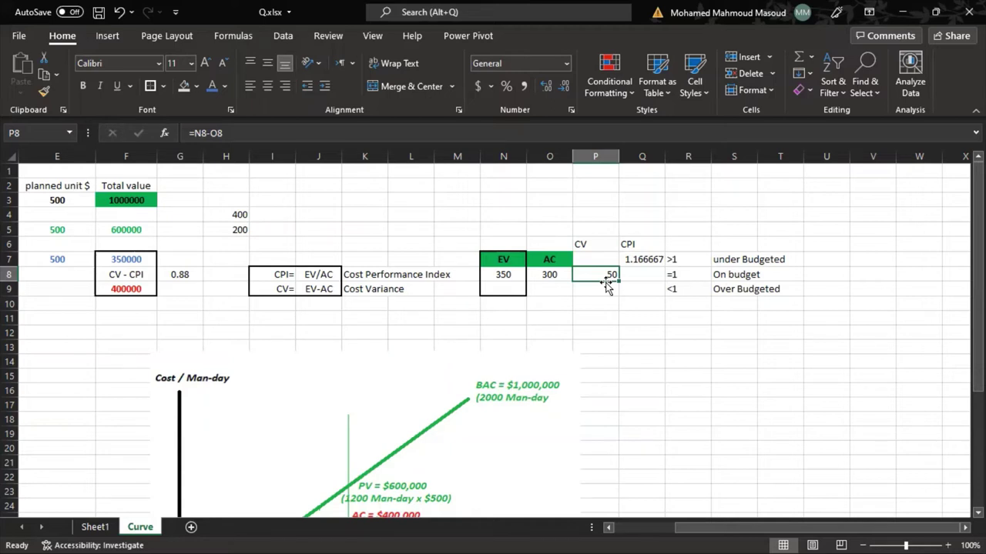
{"action": "mouse_move", "coordinate": [608, 286]}
{"action": "left_mouse_down"}
{"action": "mouse_move", "coordinate": [628, 333]}
{"action": "mouse_move", "coordinate": [593, 281]}
{"action": "mouse_move", "coordinate": [602, 299]}
{"action": "left_mouse_up"}
{"action": "left_click_drag", "start_coordinate": [595, 284], "coordinate": [644, 349]}
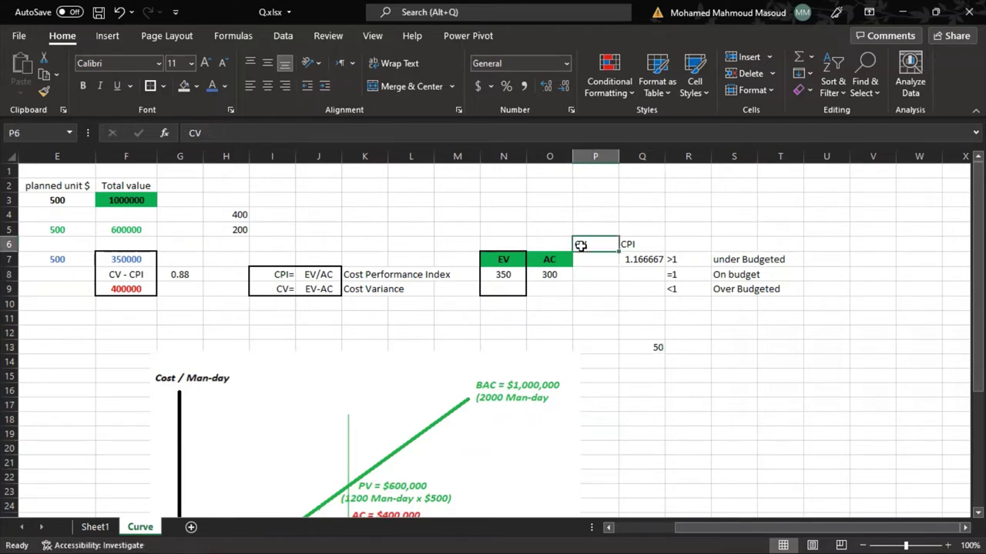
{"action": "left_click_drag", "start_coordinate": [590, 258], "coordinate": [638, 293]}
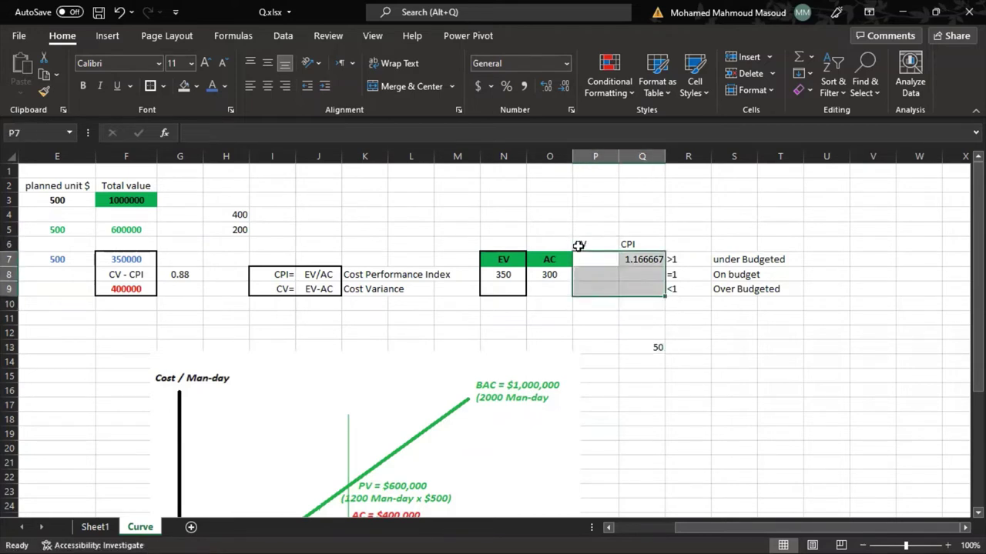
{"action": "left_click", "coordinate": [581, 245]}
{"action": "left_click_drag", "start_coordinate": [645, 336], "coordinate": [636, 327]}
{"action": "left_click", "coordinate": [632, 245]}
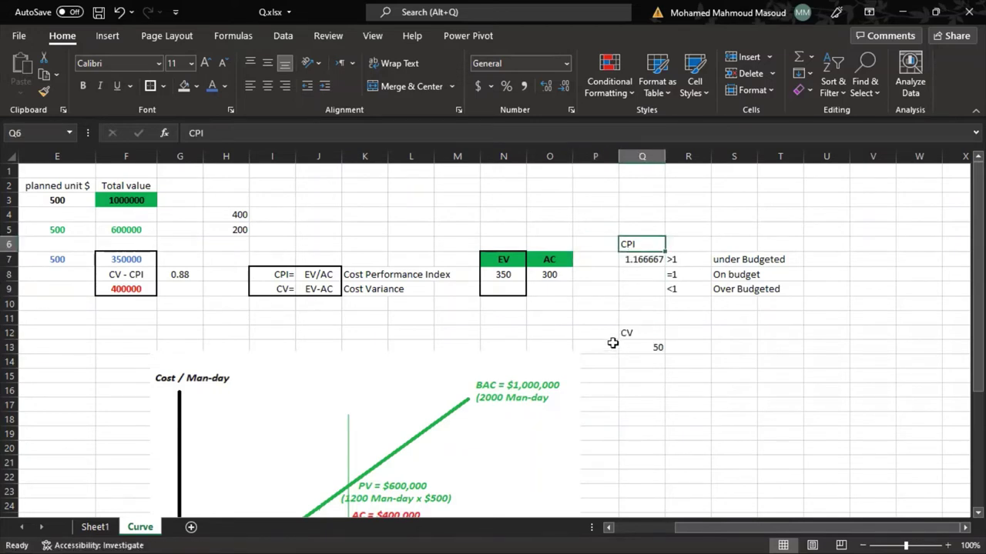
Copy the Cost Variance text from K9 to O12 and the Cost Performance Index text from K8 to Q5.
{"action": "left_click", "coordinate": [356, 288]}
{"action": "key", "text": "ctrl+c"}
{"action": "left_click", "coordinate": [542, 331]}
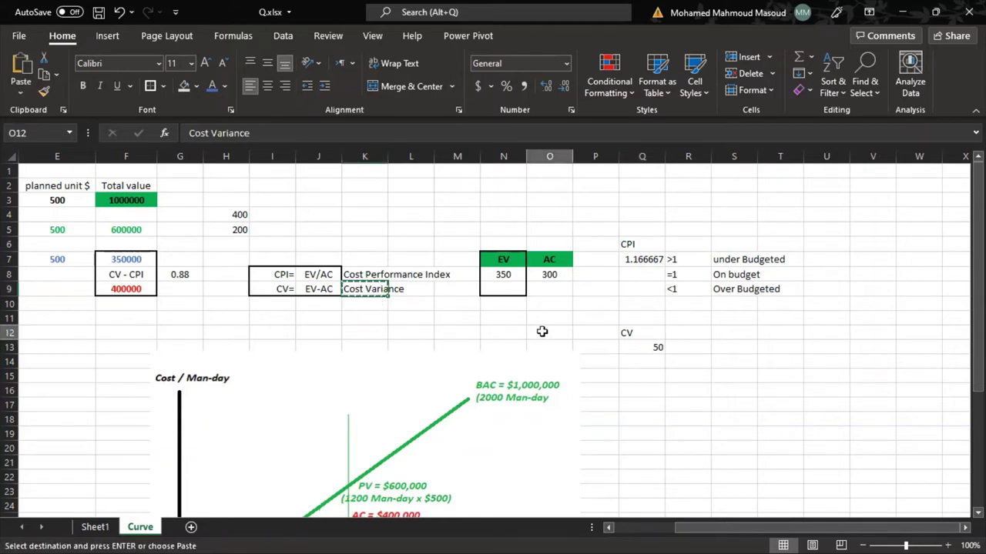
{"action": "key", "text": "ctrl+v"}
{"action": "left_click", "coordinate": [372, 275]}
{"action": "key", "text": "ctrl+c"}
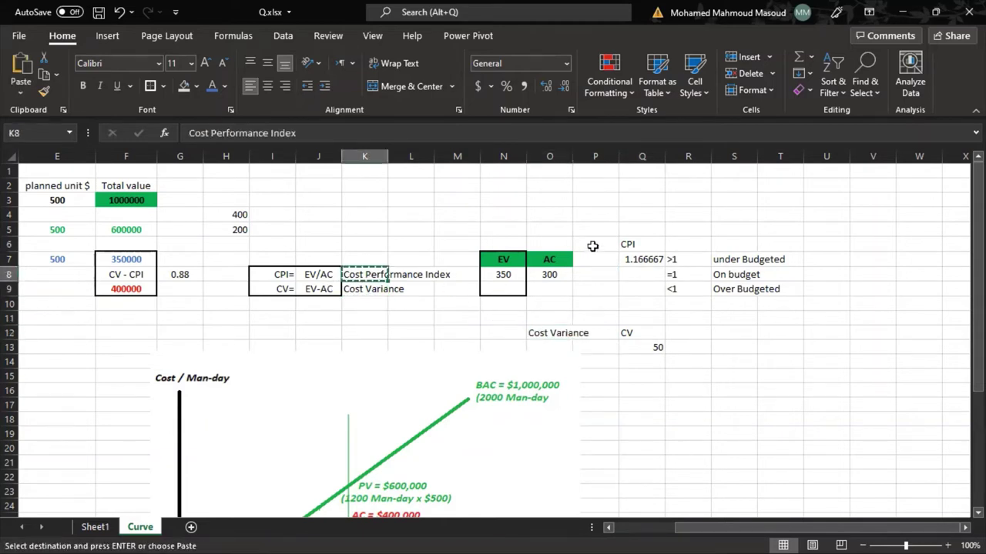
{"action": "left_click", "coordinate": [590, 244]}
{"action": "left_click", "coordinate": [623, 230]}
{"action": "key", "text": "Return"}
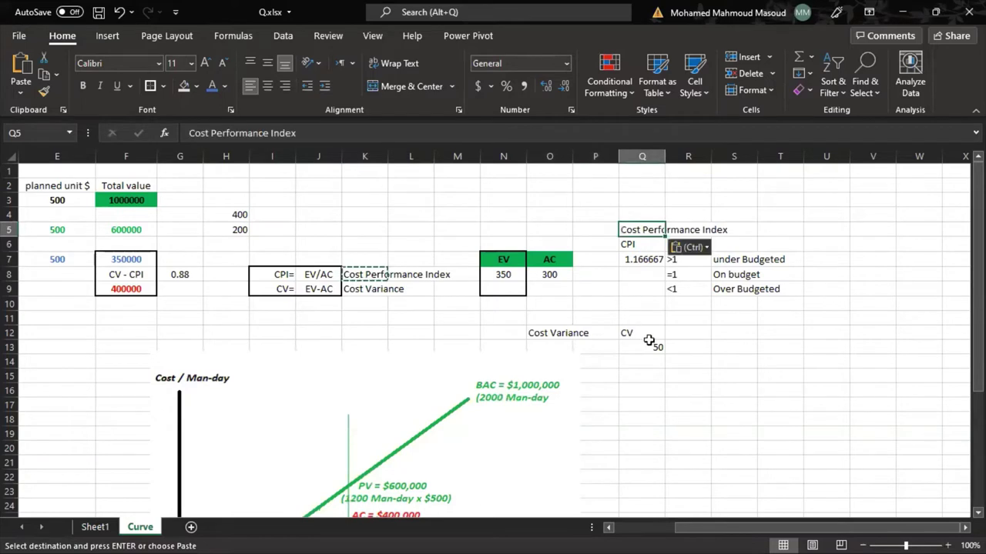
Centre the CV heading and value in Q12:Q13 horizontally and vertically.
{"action": "left_click_drag", "start_coordinate": [641, 335], "coordinate": [644, 351]}
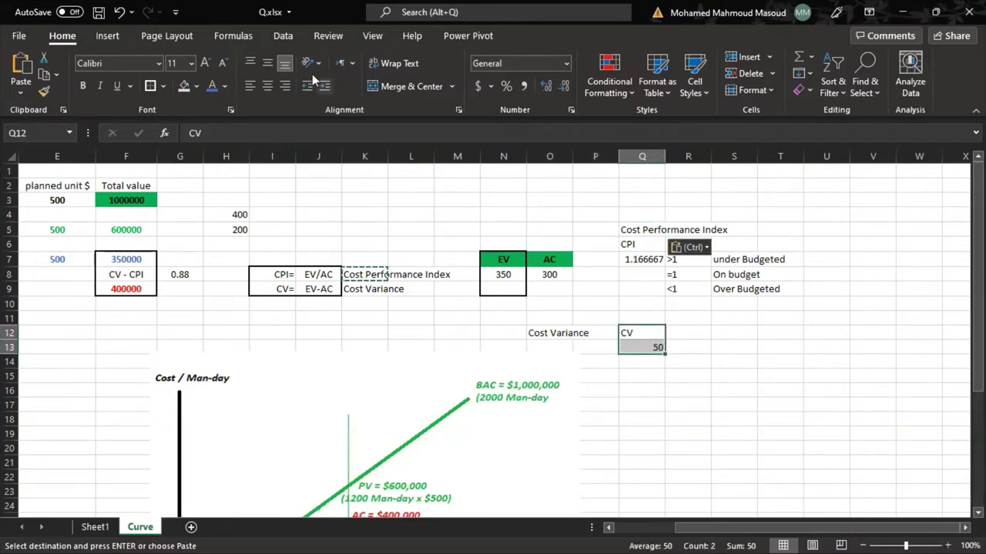
{"action": "left_click", "coordinate": [268, 85]}
{"action": "left_click", "coordinate": [268, 62]}
Move the cost curve picture farther down and to the left, and check the CV formula in Q13.
{"action": "left_click_drag", "start_coordinate": [361, 372], "coordinate": [282, 405]}
{"action": "double_click", "coordinate": [640, 348]}
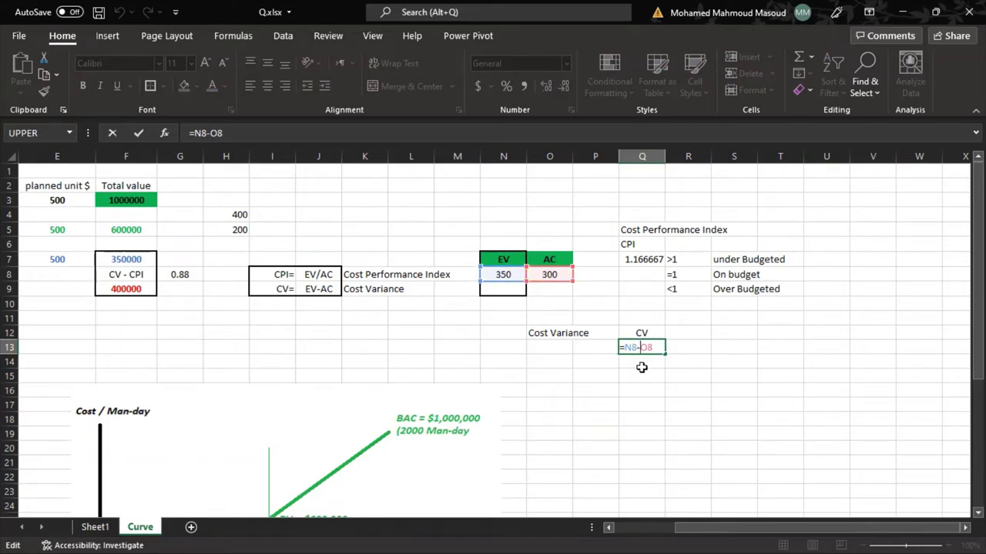
{"action": "key", "text": "ctrl+Return"}
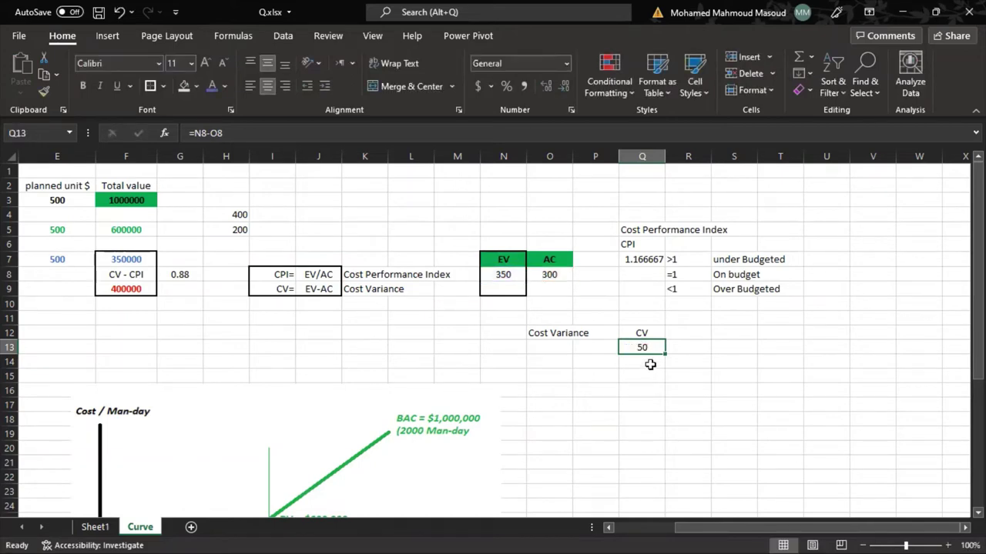
Enter the cost variance conditions >0 in R12, =0 in R13 and <0 in R14 as text.
{"action": "left_click", "coordinate": [680, 348]}
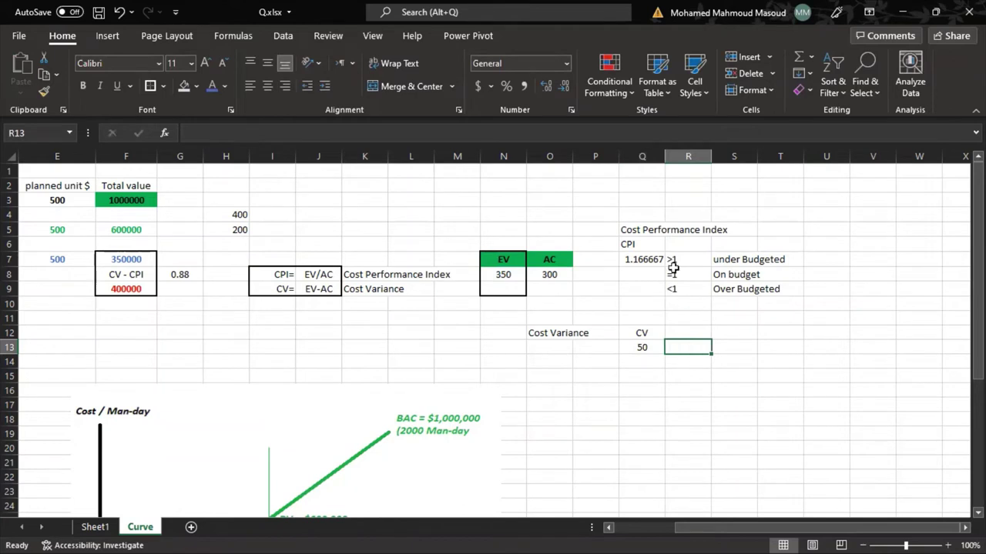
{"action": "type", "text": "'"}
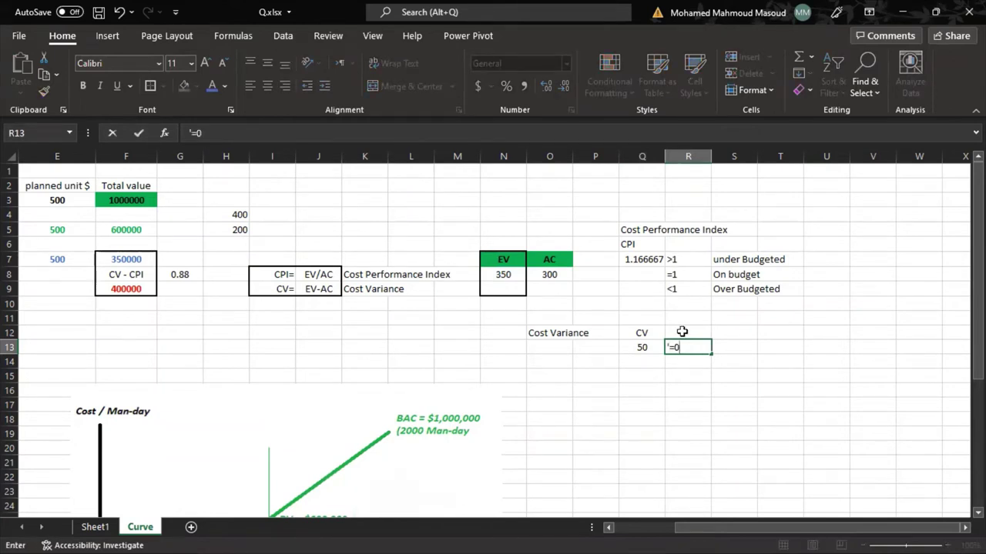
{"action": "type", "text": "=0"}
{"action": "left_click", "coordinate": [682, 331]}
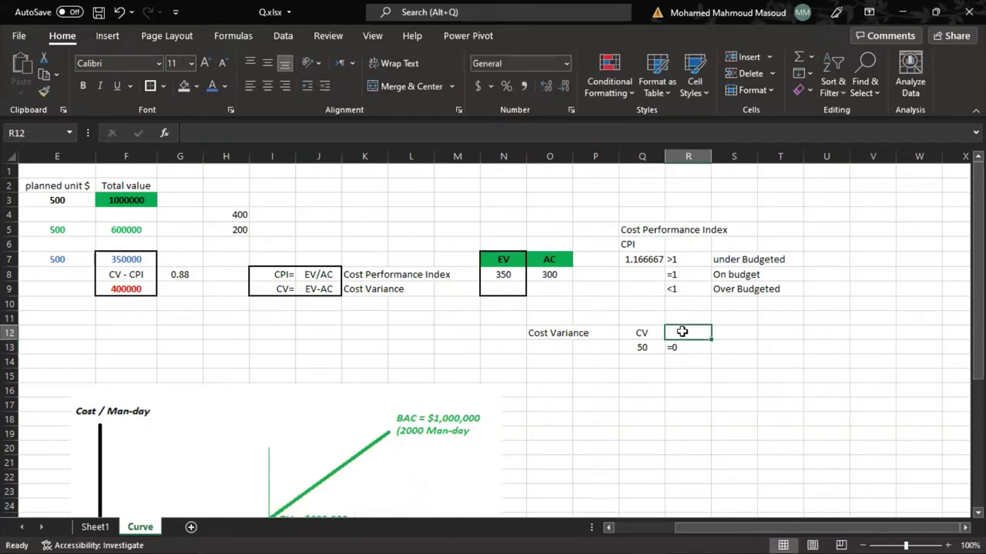
{"action": "type", "text": "'>0"}
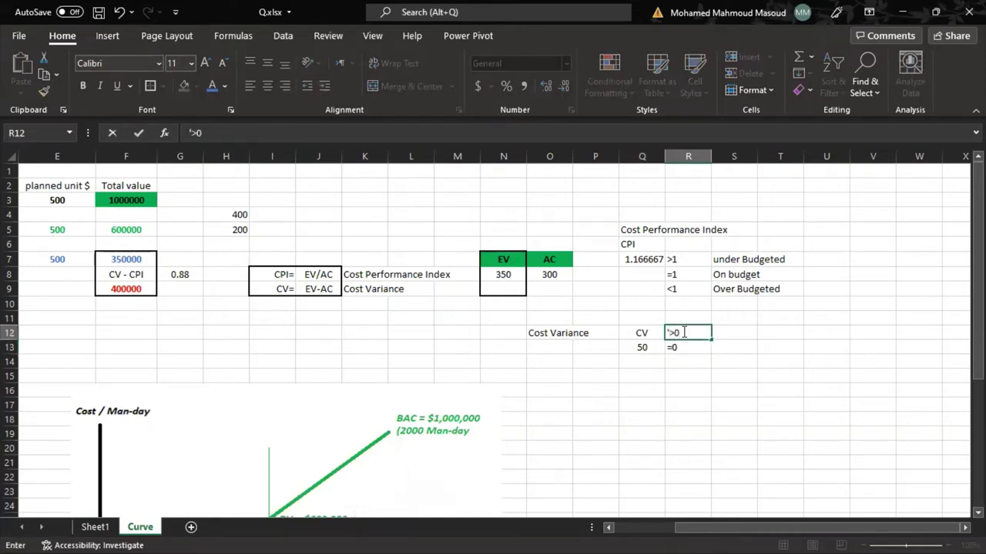
{"action": "key", "text": "Return"}
{"action": "left_click", "coordinate": [683, 361]}
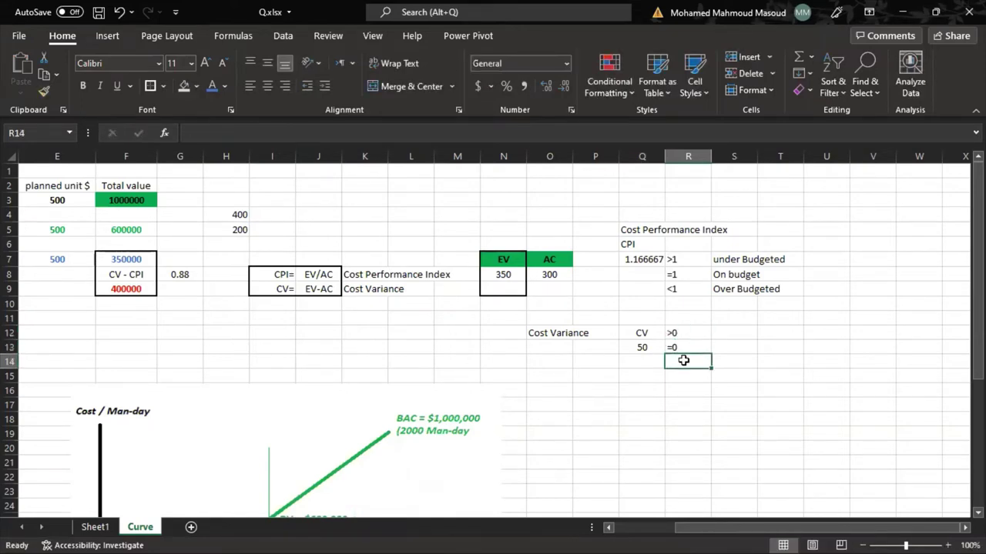
{"action": "type", "text": "'"}
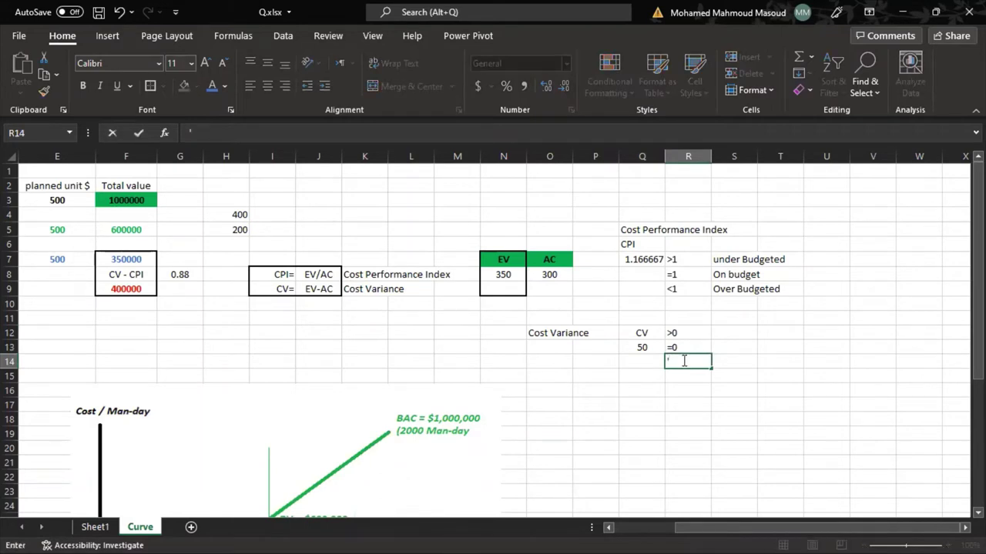
{"action": "type", "text": "<0"}
{"action": "key", "text": "Return"}
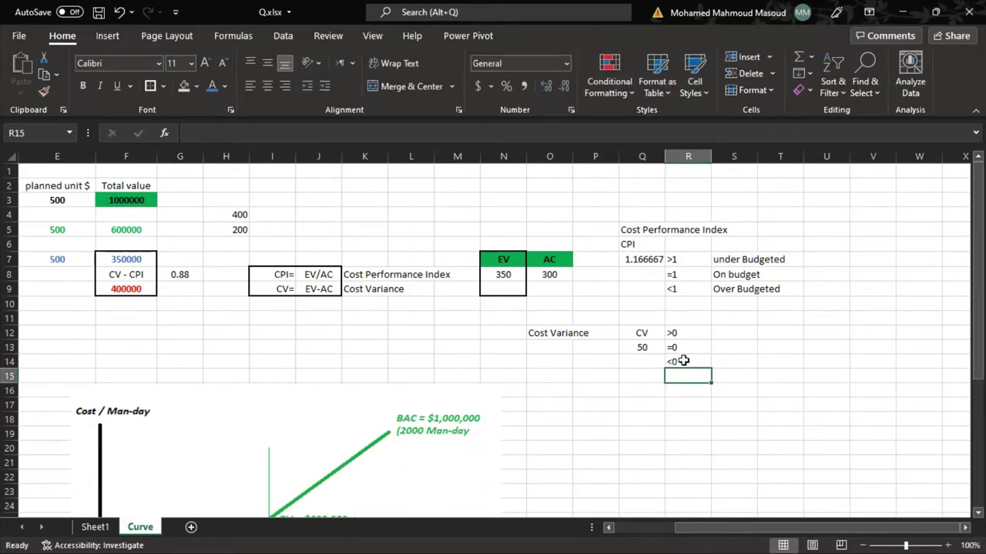
Move the CV heading up to Q11 and change the conditions to >+ve in R12 and <-v in R14.
{"action": "left_click", "coordinate": [639, 330]}
{"action": "left_click_drag", "start_coordinate": [638, 321], "coordinate": [639, 316]}
{"action": "double_click", "coordinate": [674, 333]}
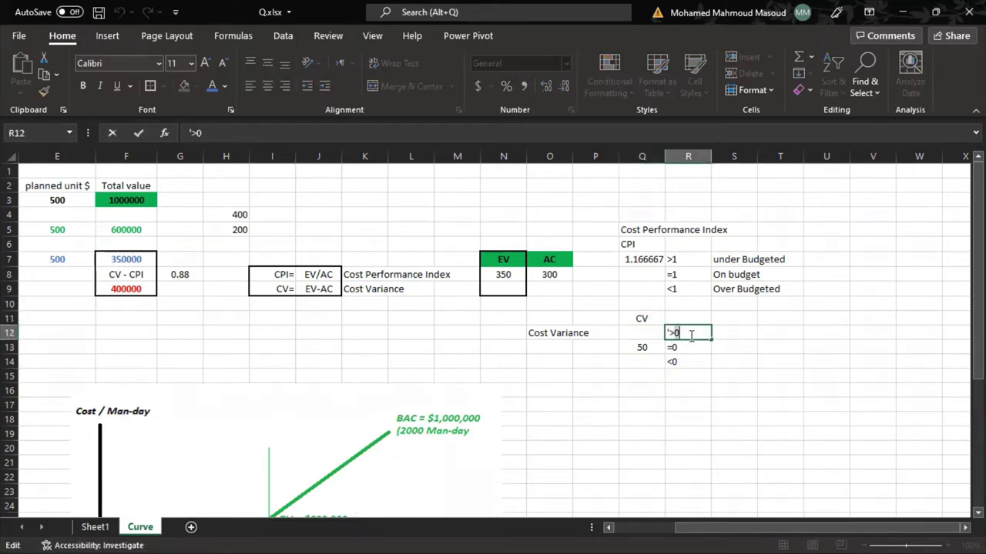
{"action": "key", "text": "BackSpace"}
{"action": "type", "text": "+ve"}
{"action": "left_click", "coordinate": [685, 360]}
{"action": "key", "text": "F2"}
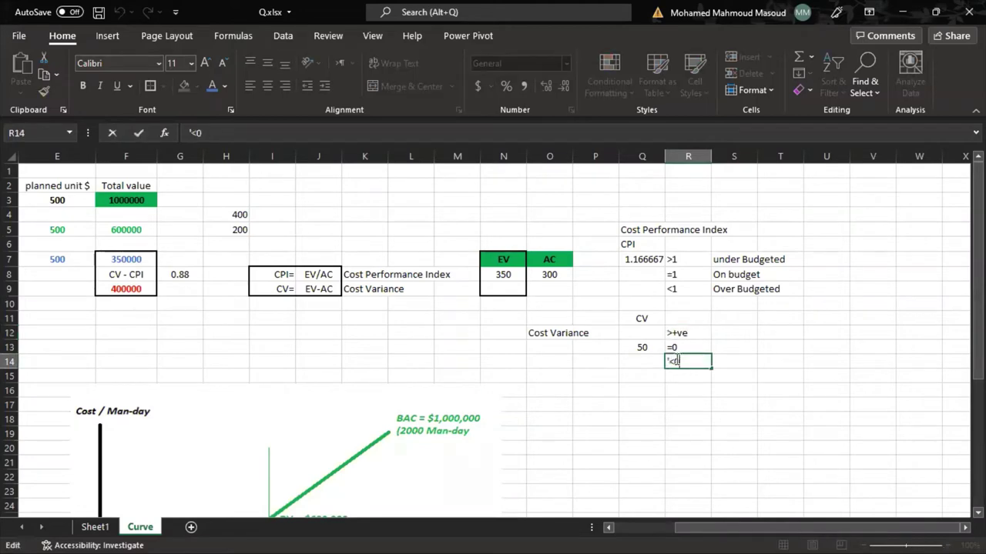
{"action": "key", "text": "BackSpace"}
{"action": "type", "text": "-v"}
{"action": "key", "text": "Return"}
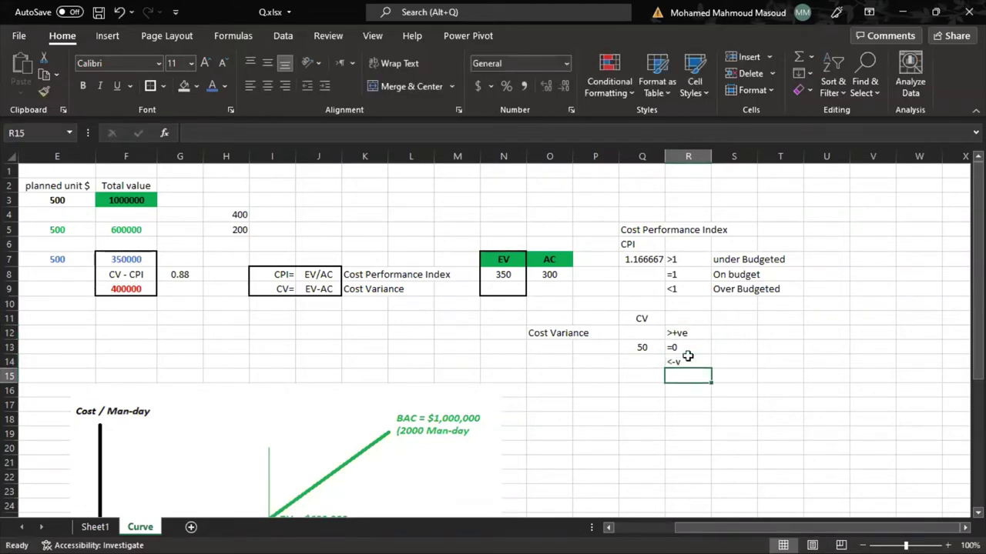
Remove the comparison signs from R12 and R14 so the conditions read +ve and -ve.
{"action": "left_click", "coordinate": [687, 361]}
{"action": "key", "text": "F2"}
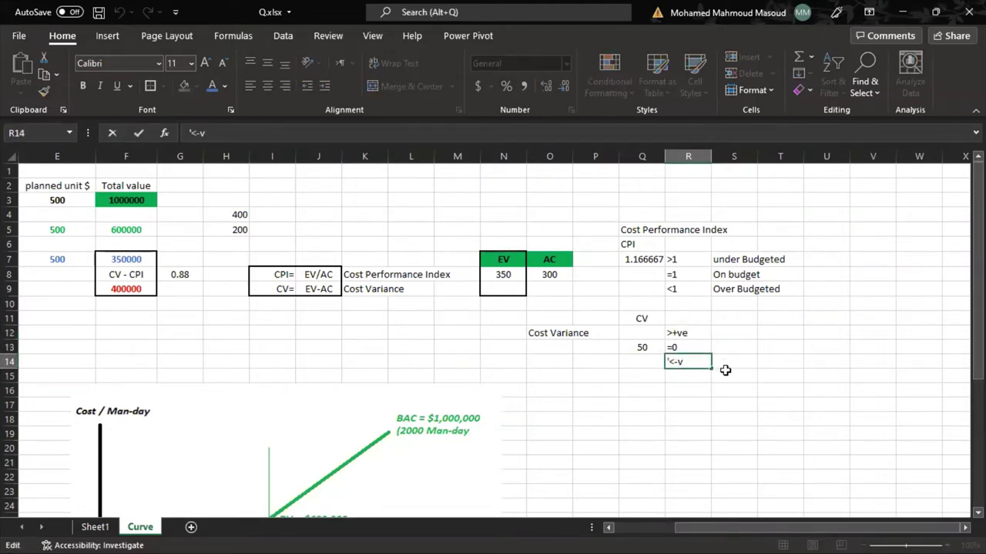
{"action": "type", "text": "e"}
{"action": "key", "text": "Delete"}
{"action": "double_click", "coordinate": [672, 333]}
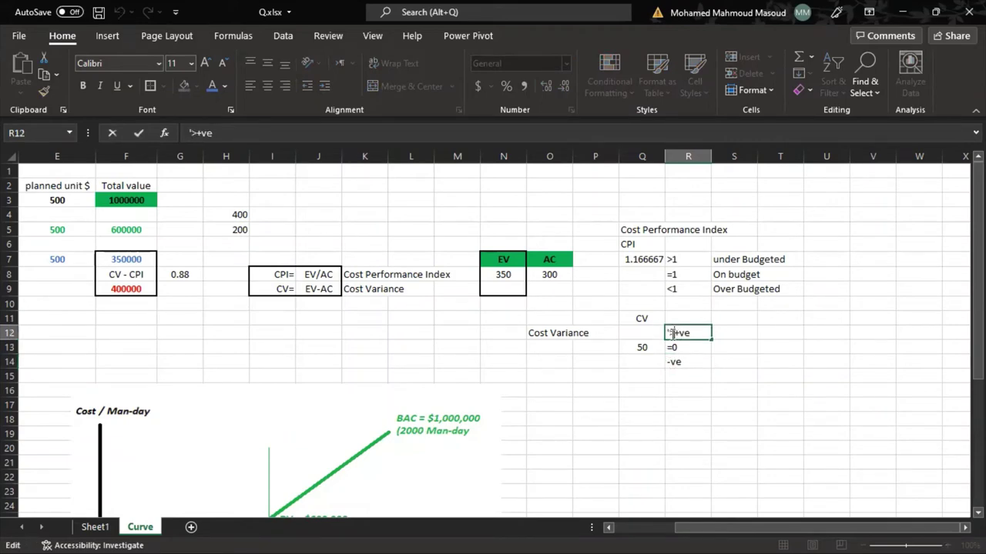
{"action": "key", "text": "Delete"}
{"action": "double_click", "coordinate": [673, 347]}
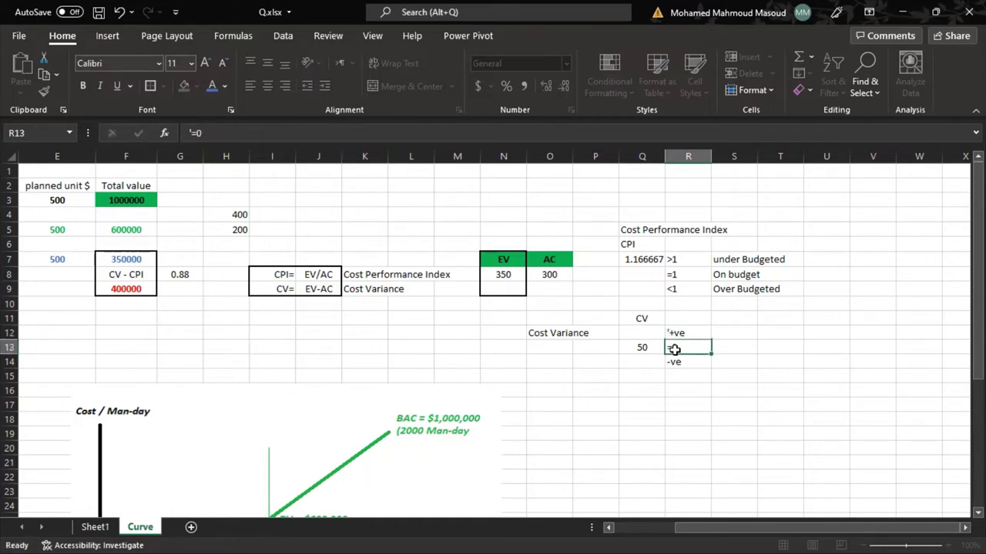
{"action": "left_click", "coordinate": [655, 375]}
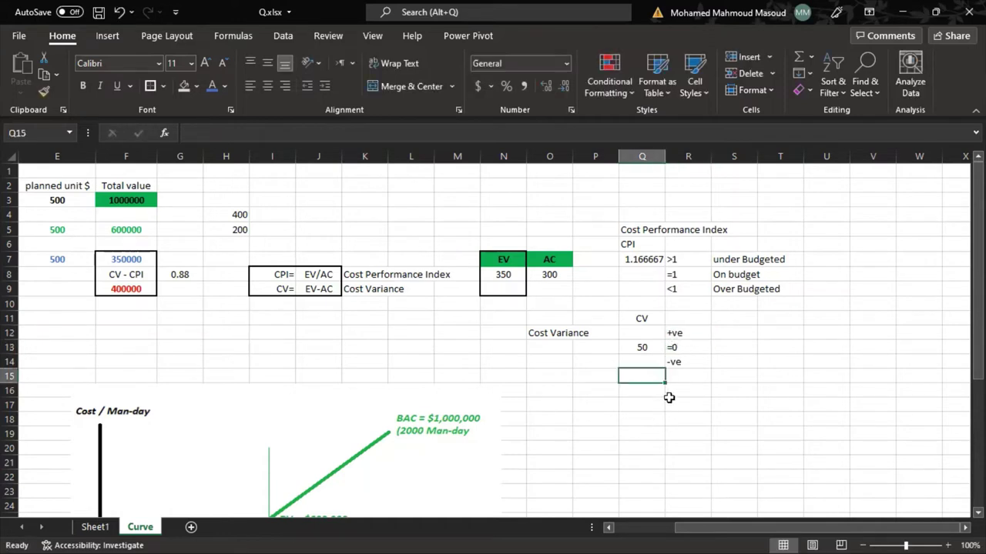
Rearrange the cost variance block by moving its value to Q12, the Cost Variance text to N13 and the CV heading to P13.
{"action": "left_click", "coordinate": [655, 351]}
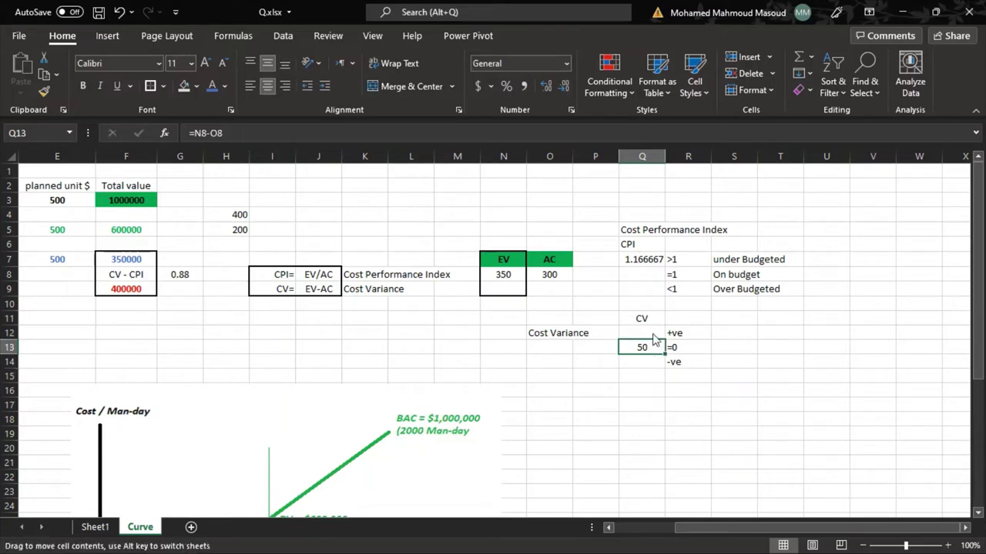
{"action": "left_click_drag", "start_coordinate": [653, 343], "coordinate": [653, 328]}
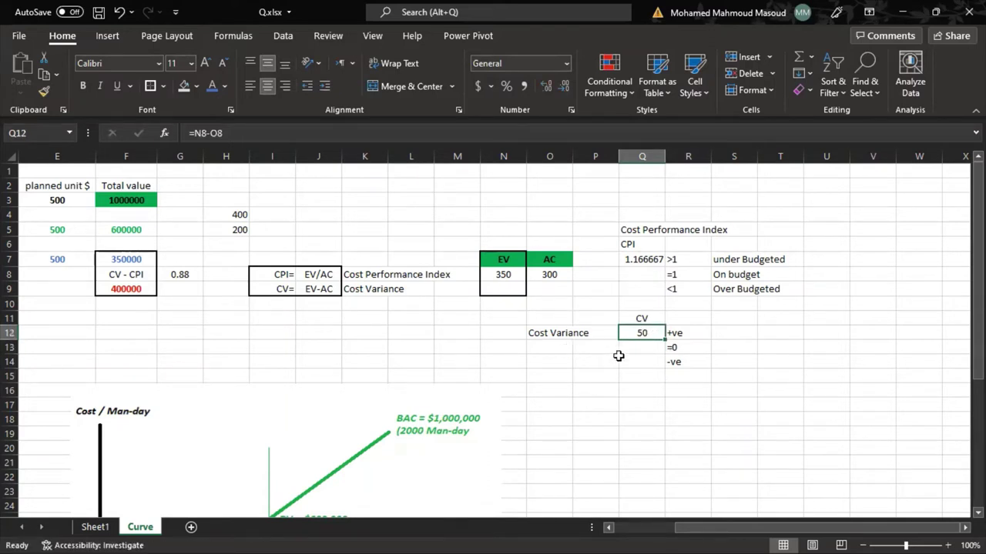
{"action": "left_click", "coordinate": [560, 336]}
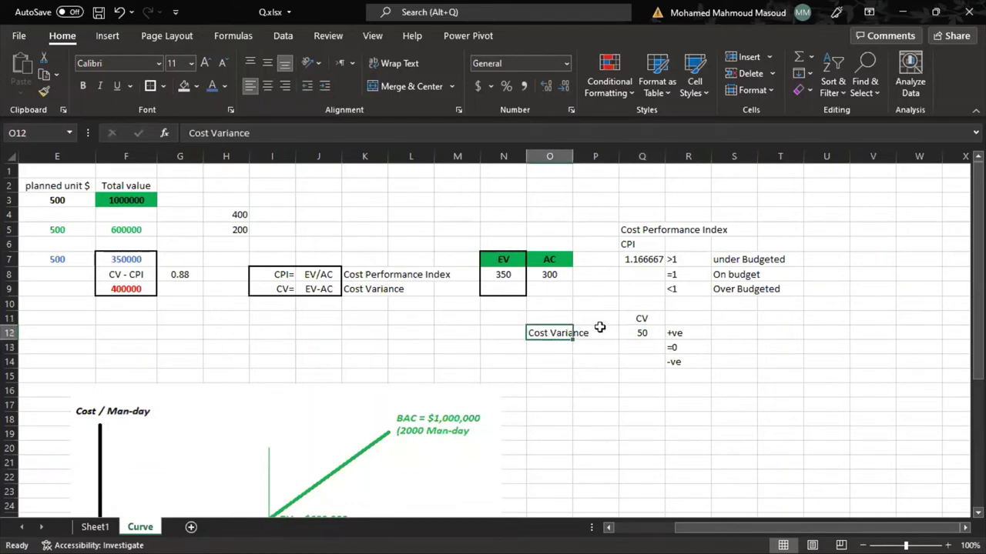
{"action": "left_click_drag", "start_coordinate": [538, 344], "coordinate": [492, 359]}
{"action": "left_click", "coordinate": [639, 324]}
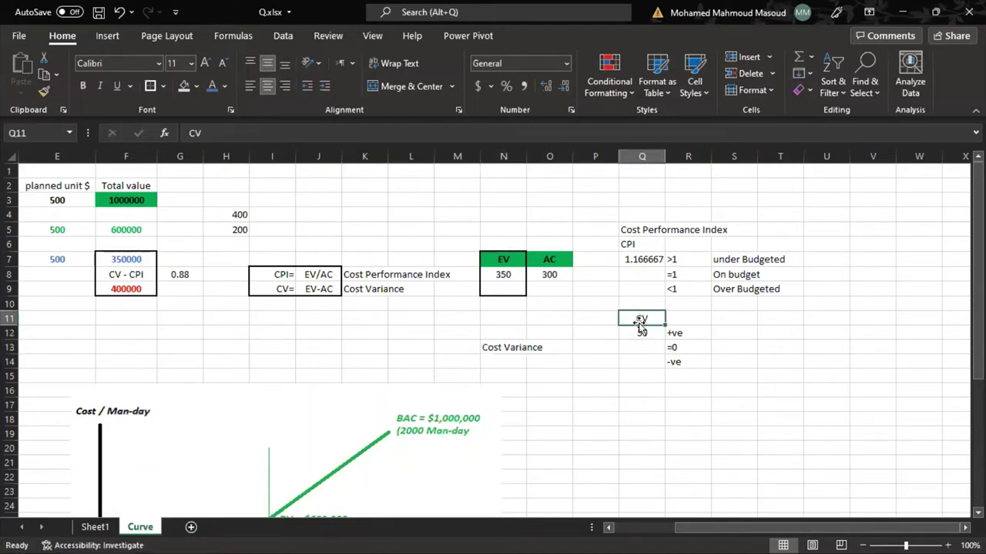
{"action": "left_click_drag", "start_coordinate": [578, 356], "coordinate": [584, 362]}
Copy the CPI and CV formula block with its EV and AC values from I7:O9 to K1.
{"action": "left_click", "coordinate": [515, 275]}
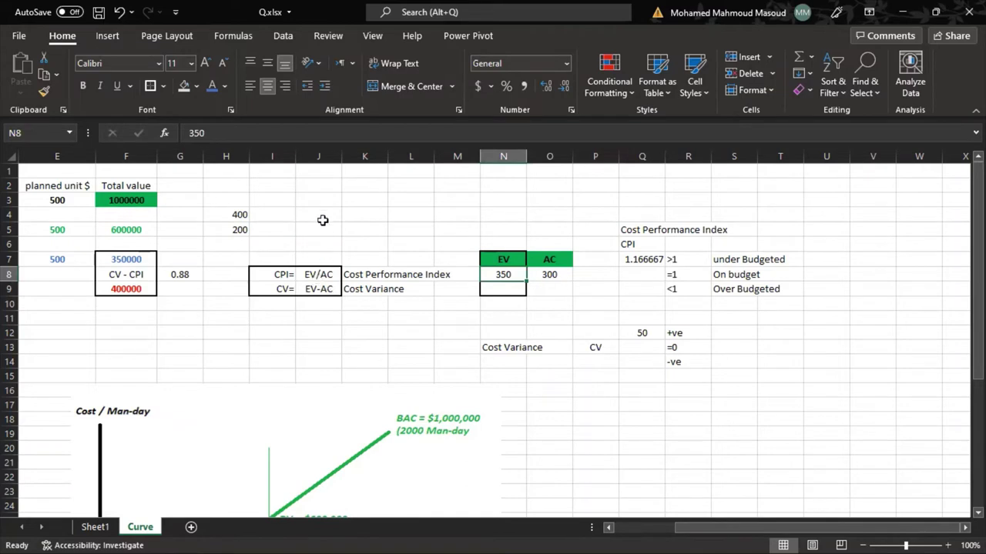
{"action": "left_click_drag", "start_coordinate": [271, 285], "coordinate": [541, 260]}
{"action": "key", "text": "ctrl+c"}
{"action": "left_click", "coordinate": [344, 171]}
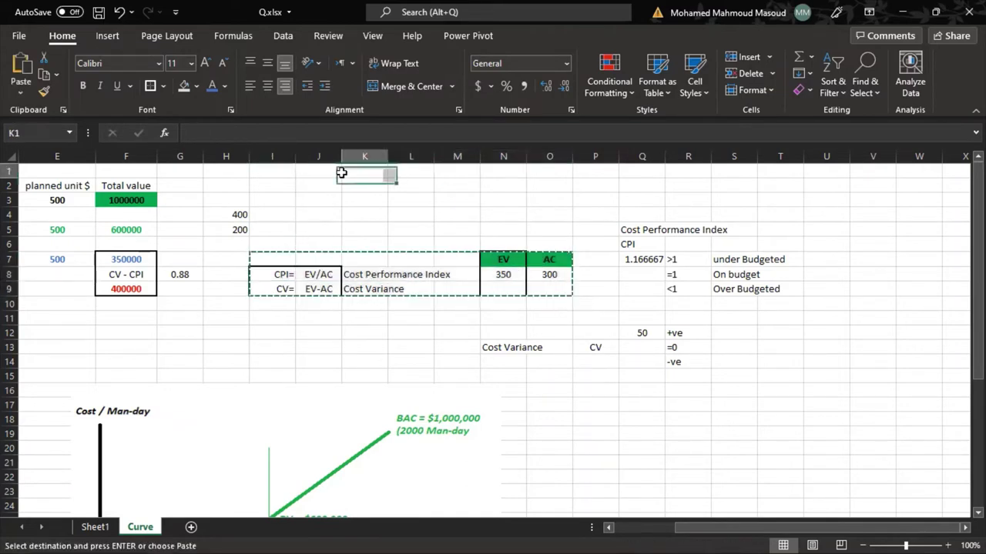
{"action": "key", "text": "ctrl+v"}
{"action": "left_click", "coordinate": [543, 192]}
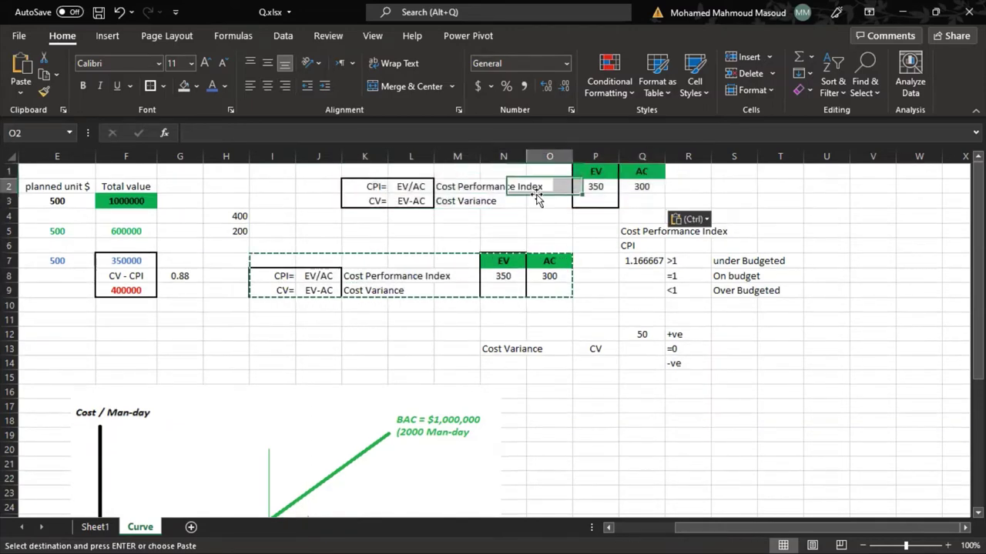
{"action": "key", "text": "Left"}
{"action": "key", "text": "Left"}
In the copied block, change the K2 label to SPI= and its M2 description to Schddule Performance Index.
{"action": "double_click", "coordinate": [371, 189]}
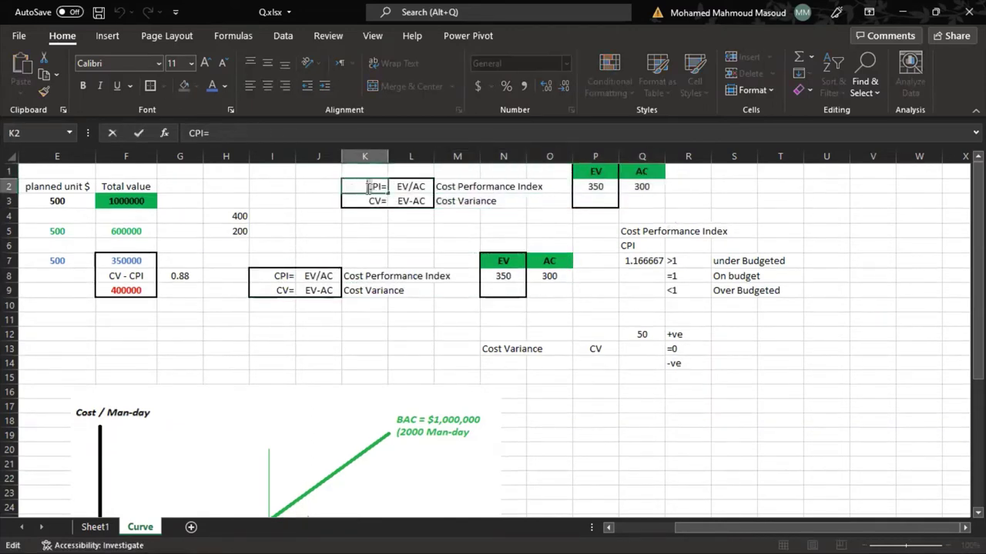
{"action": "key", "text": "Delete"}
{"action": "type", "text": "S"}
{"action": "left_click", "coordinate": [455, 191]}
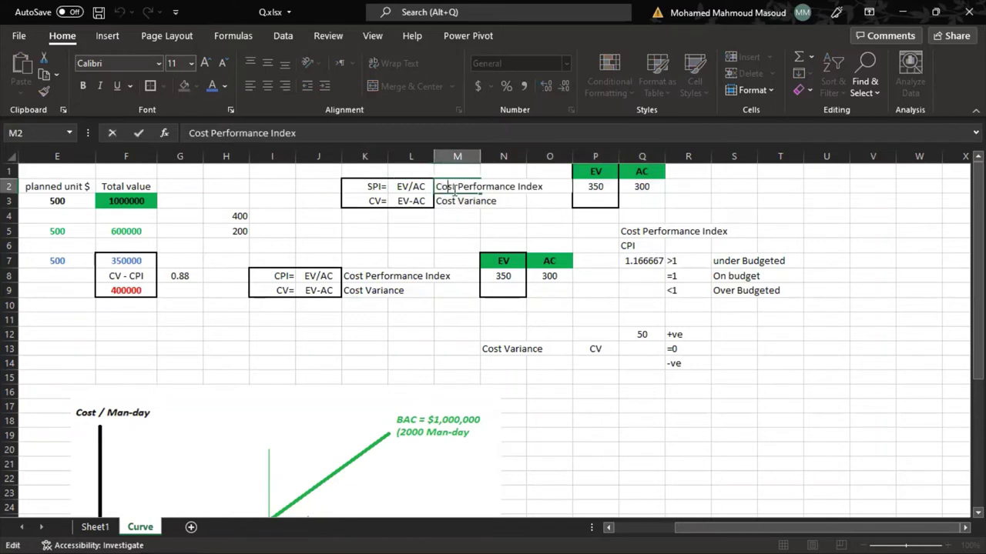
{"action": "left_click_drag", "start_coordinate": [454, 191], "coordinate": [431, 187]}
{"action": "type", "text": "Schddule"}
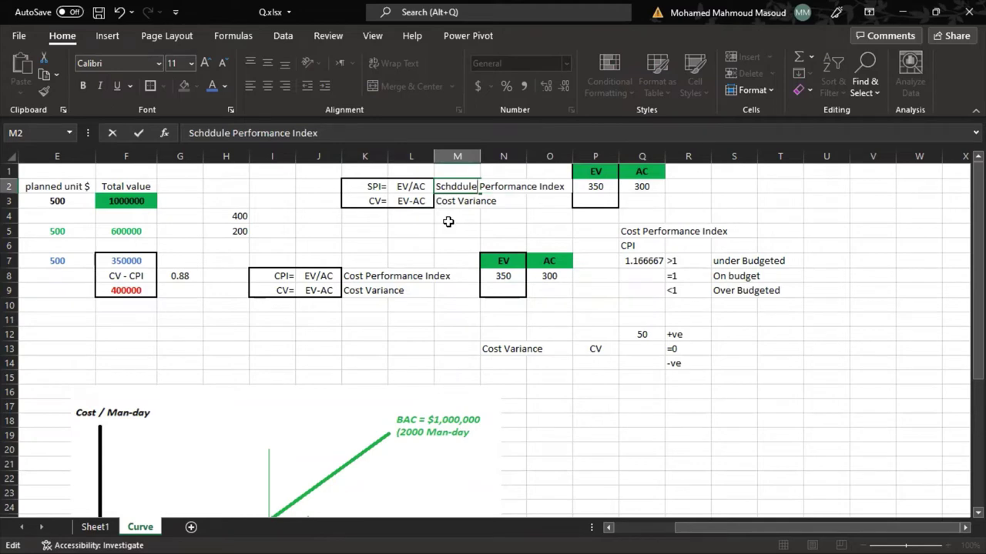
{"action": "key", "text": "Return"}
Relabel K3 as SV= and change the formula texts to EV/PV in L2 and EV-PV in L3.
{"action": "left_click", "coordinate": [372, 201]}
{"action": "double_click", "coordinate": [372, 201]}
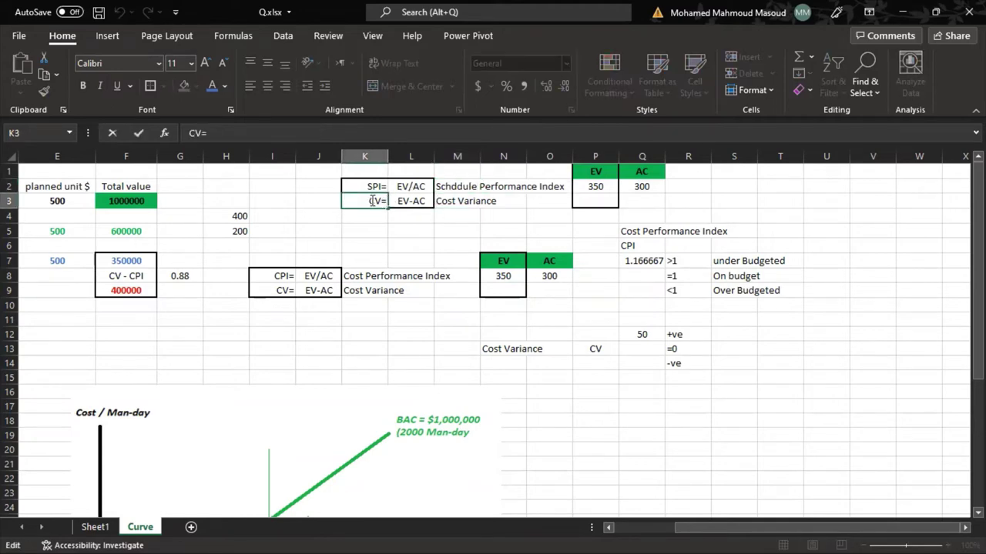
{"action": "type", "text": "S"}
{"action": "double_click", "coordinate": [416, 187]}
{"action": "left_click_drag", "start_coordinate": [411, 186], "coordinate": [435, 186]}
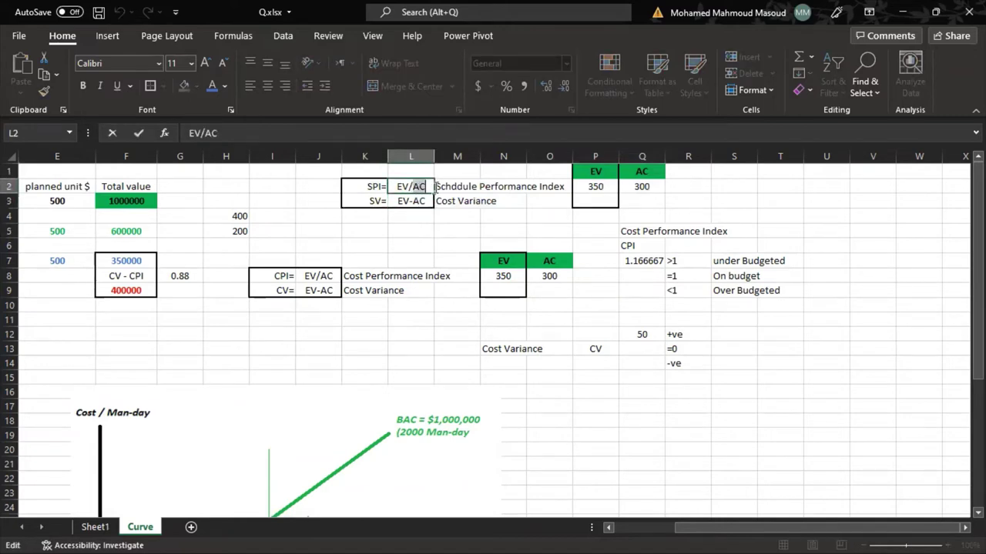
{"action": "type", "text": "P"}
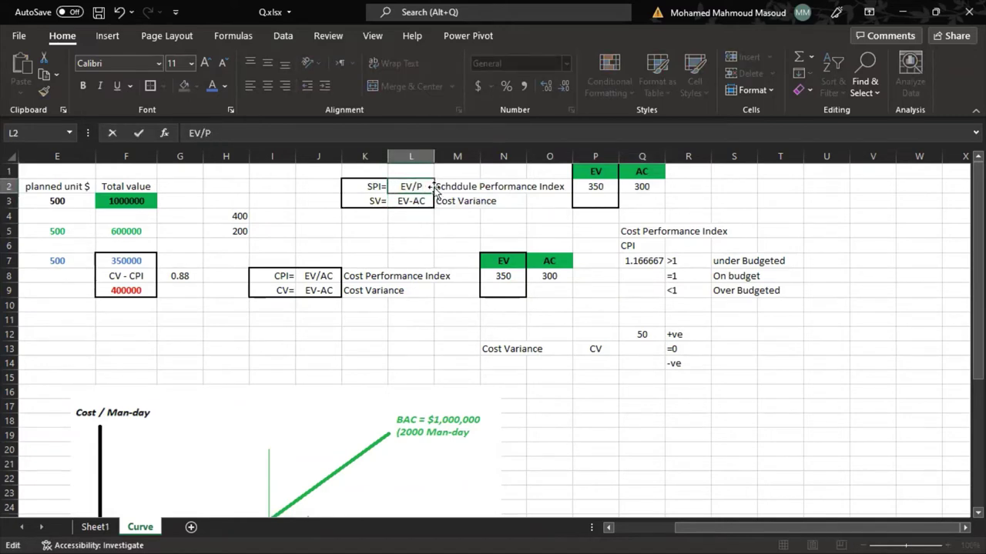
{"action": "type", "text": "V"}
{"action": "left_click", "coordinate": [420, 201]}
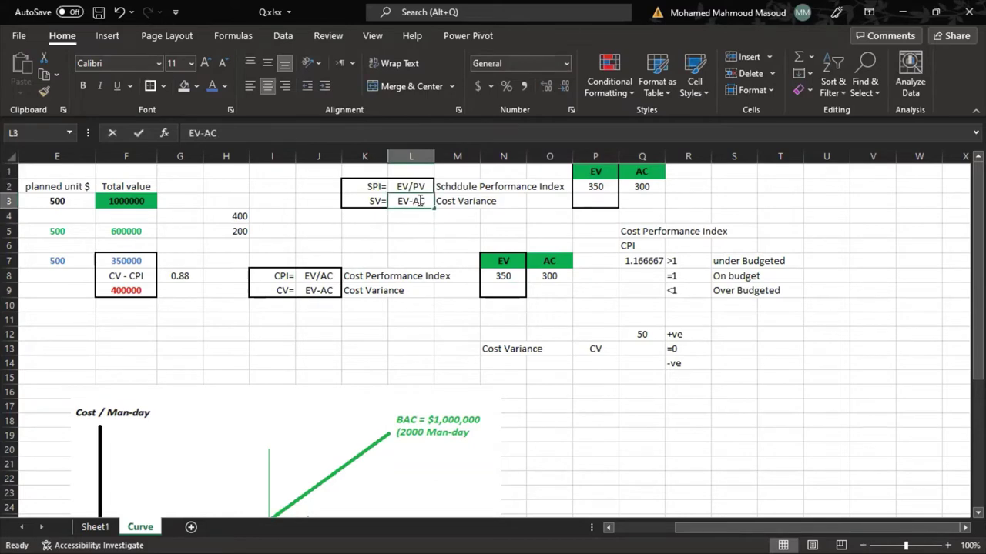
{"action": "double_click", "coordinate": [420, 201]}
{"action": "left_click_drag", "start_coordinate": [414, 201], "coordinate": [440, 199]}
{"action": "type", "text": "PV"}
{"action": "key", "text": "Return"}
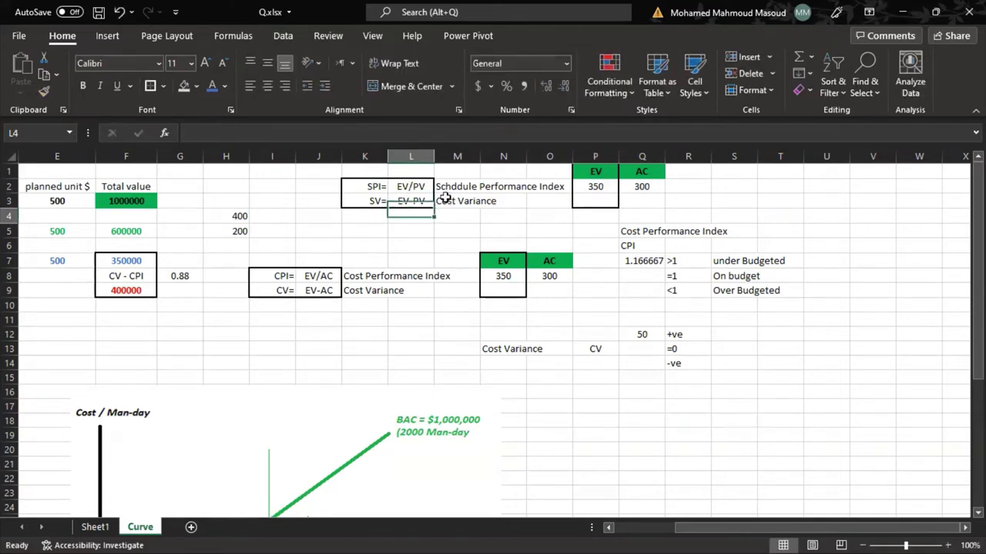
Change the M3 description of the SV formula to Schddule Variance.
{"action": "left_click", "coordinate": [405, 187]}
{"action": "left_click", "coordinate": [408, 201]}
{"action": "double_click", "coordinate": [399, 185]}
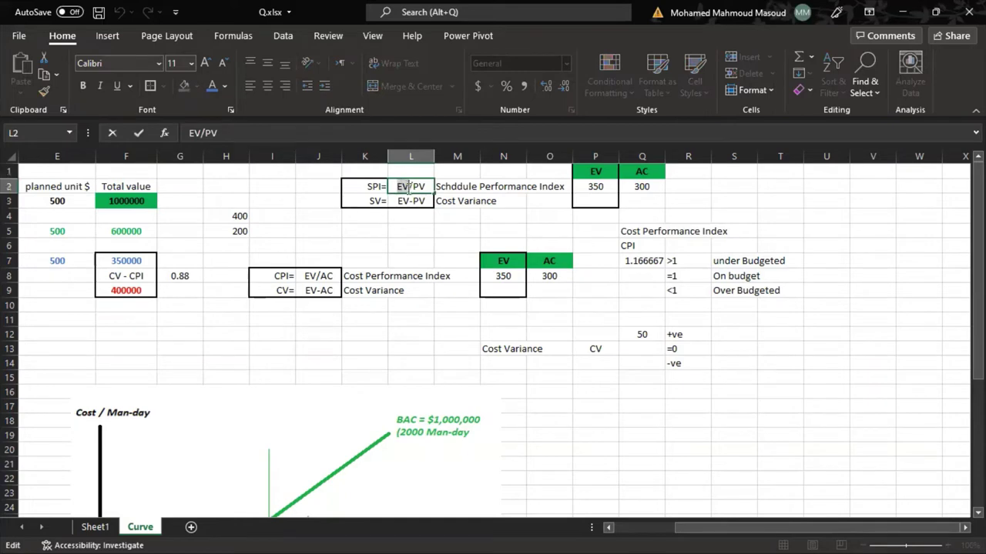
{"action": "left_click", "coordinate": [401, 201]}
{"action": "left_click", "coordinate": [423, 232]}
{"action": "left_click", "coordinate": [459, 201]}
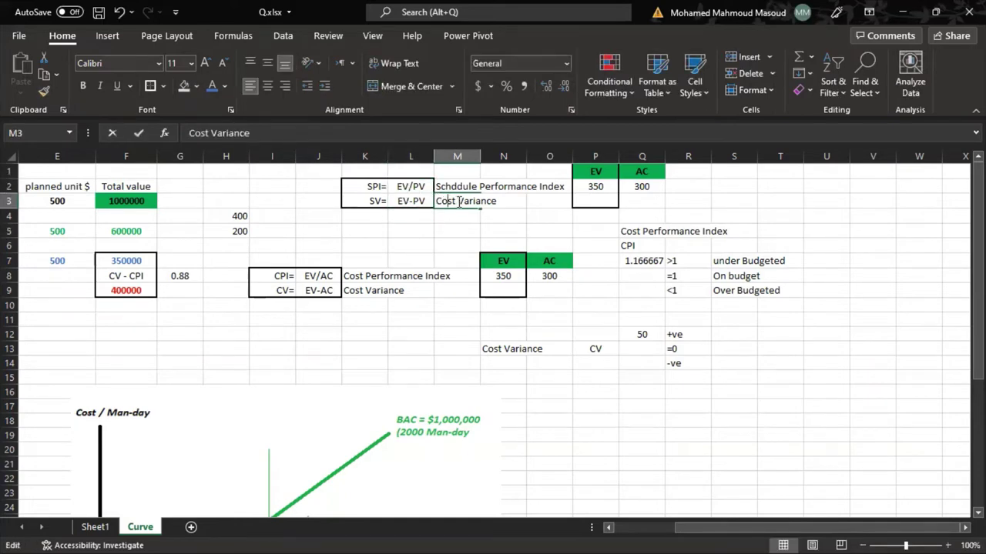
{"action": "key", "text": "BackSpace"}
{"action": "key", "text": "BackSpace"}
{"action": "key", "text": "BackSpace"}
{"action": "key", "text": "BackSpace"}
{"action": "key", "text": "BackSpace"}
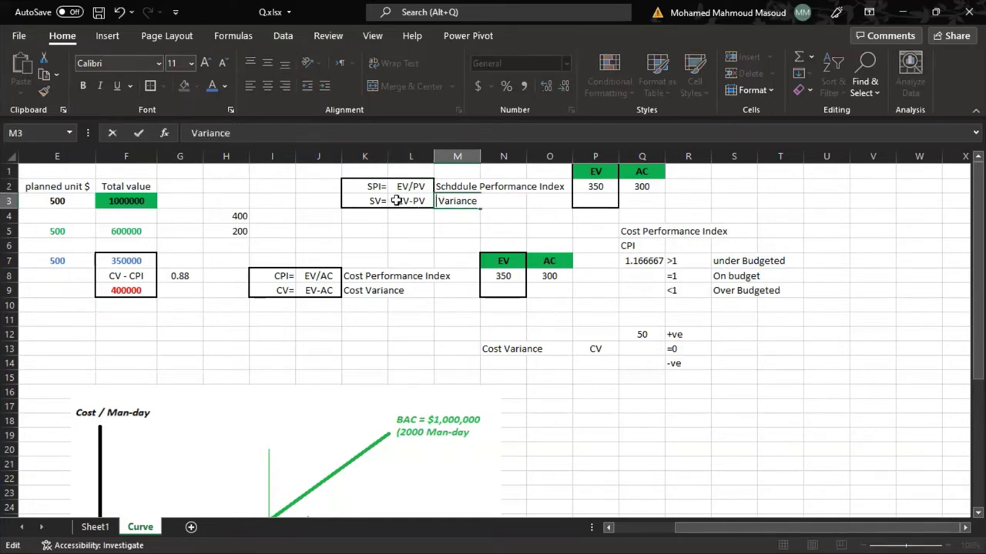
{"action": "type", "text": "Schddule"}
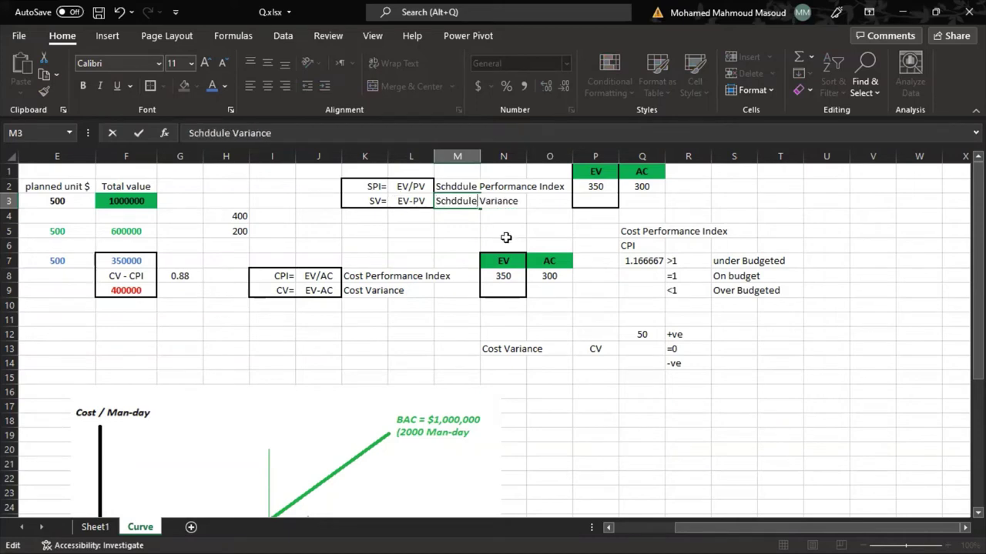
{"action": "left_click", "coordinate": [501, 241]}
{"action": "left_click", "coordinate": [370, 201]}
{"action": "left_click_drag", "start_coordinate": [368, 188], "coordinate": [622, 198]}
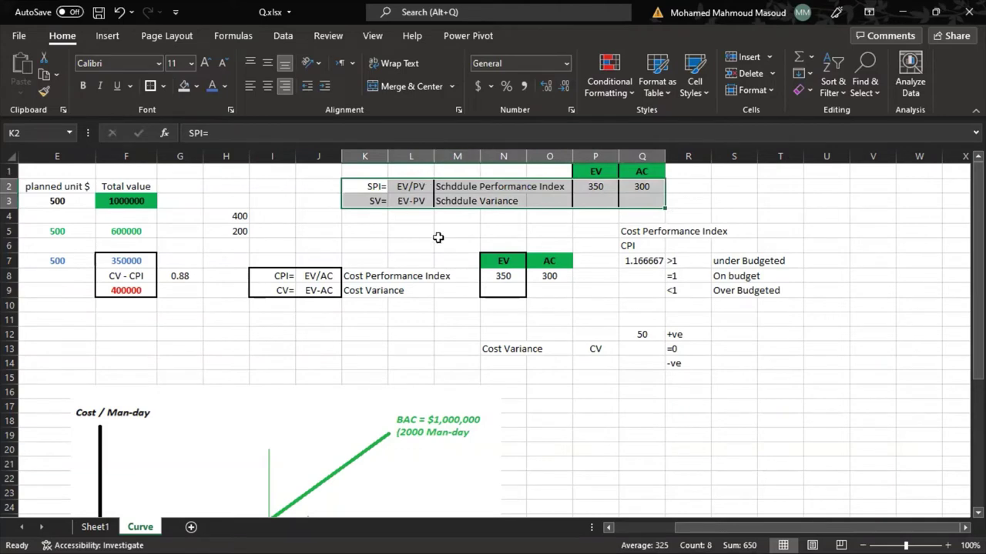
{"action": "left_click", "coordinate": [576, 353]}
{"action": "left_click_drag", "start_coordinate": [231, 244], "coordinate": [769, 360]}
{"action": "left_click_drag", "start_coordinate": [585, 410], "coordinate": [632, 427]}
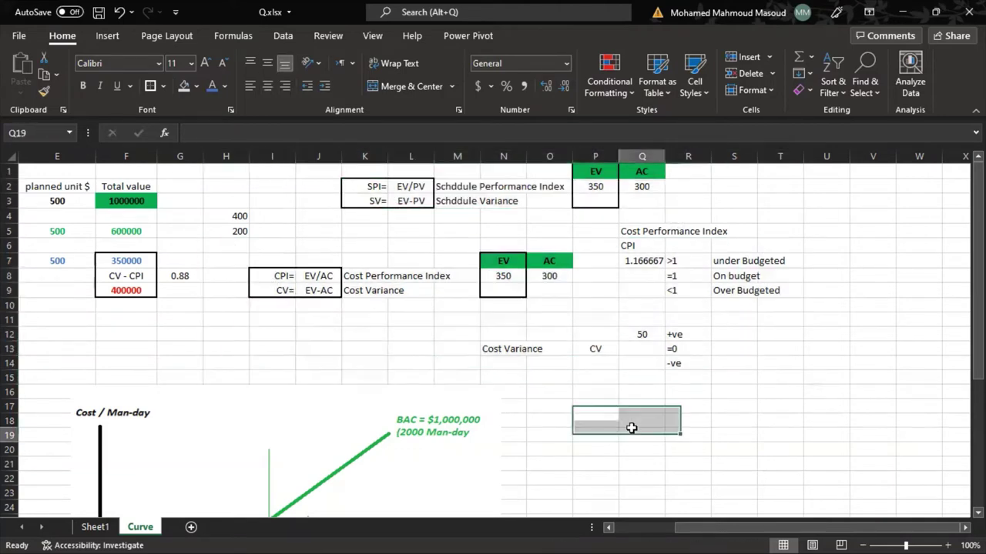
{"action": "left_click", "coordinate": [599, 348]}
{"action": "left_click", "coordinate": [646, 337]}
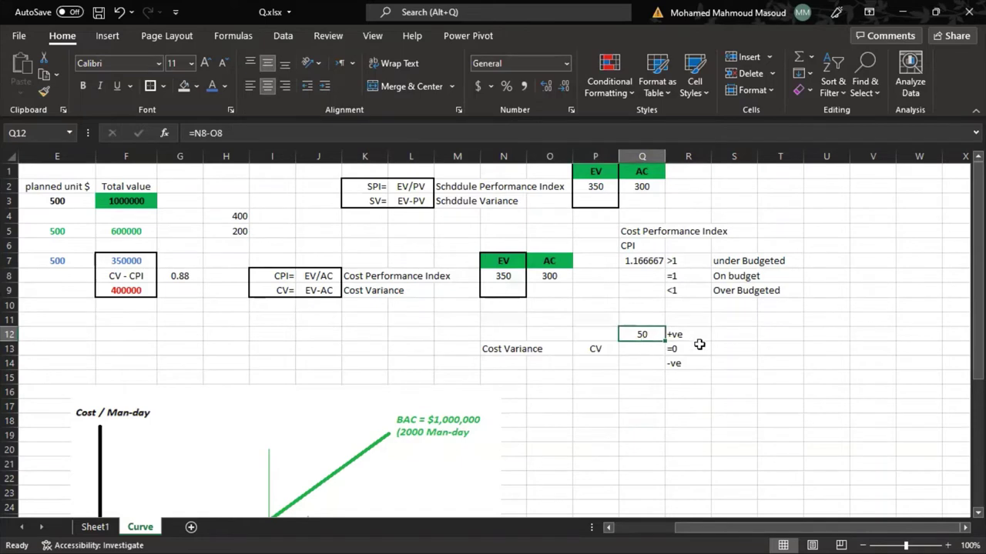
{"action": "left_click", "coordinate": [508, 275]}
{"action": "left_click_drag", "start_coordinate": [513, 263], "coordinate": [507, 273]}
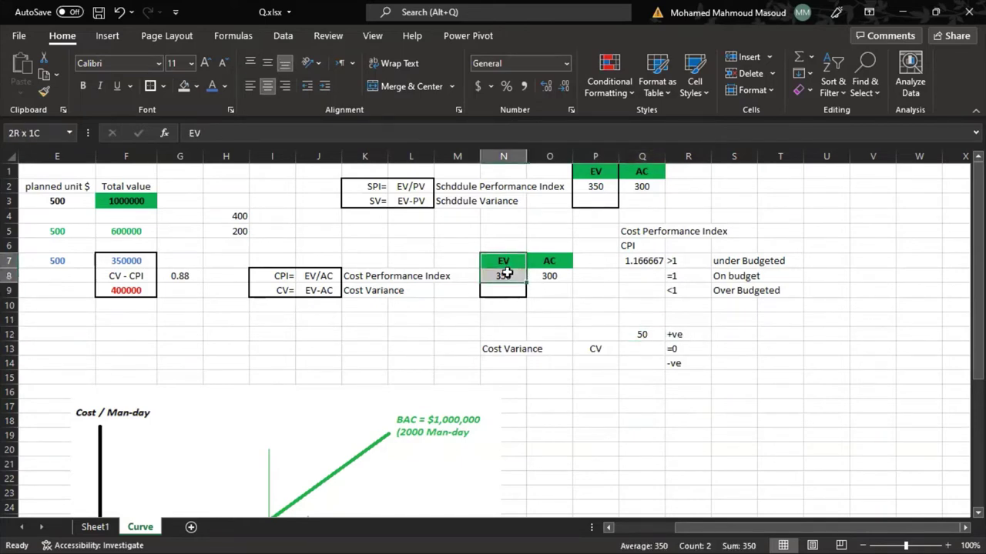
{"action": "left_click", "coordinate": [508, 276]}
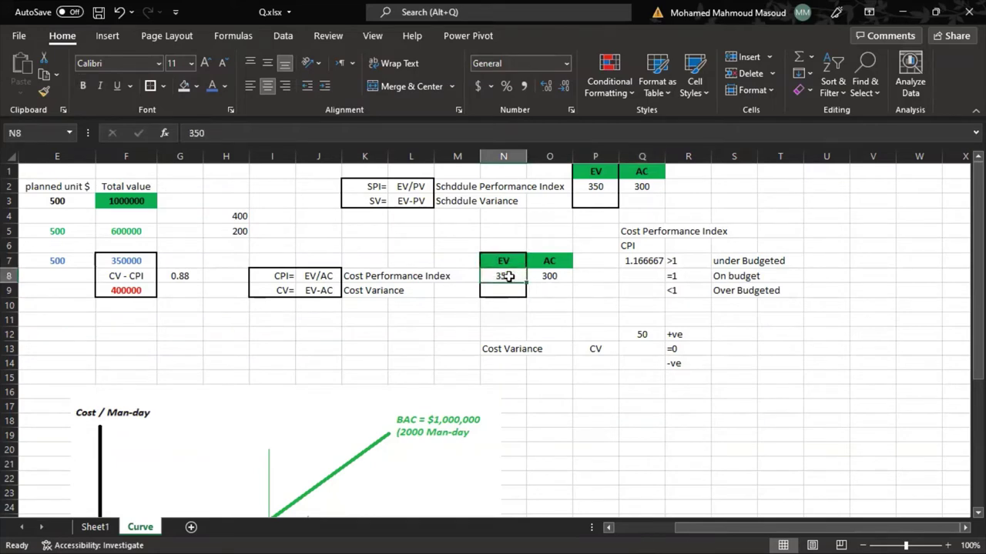
{"action": "left_click_drag", "start_coordinate": [555, 263], "coordinate": [550, 277]}
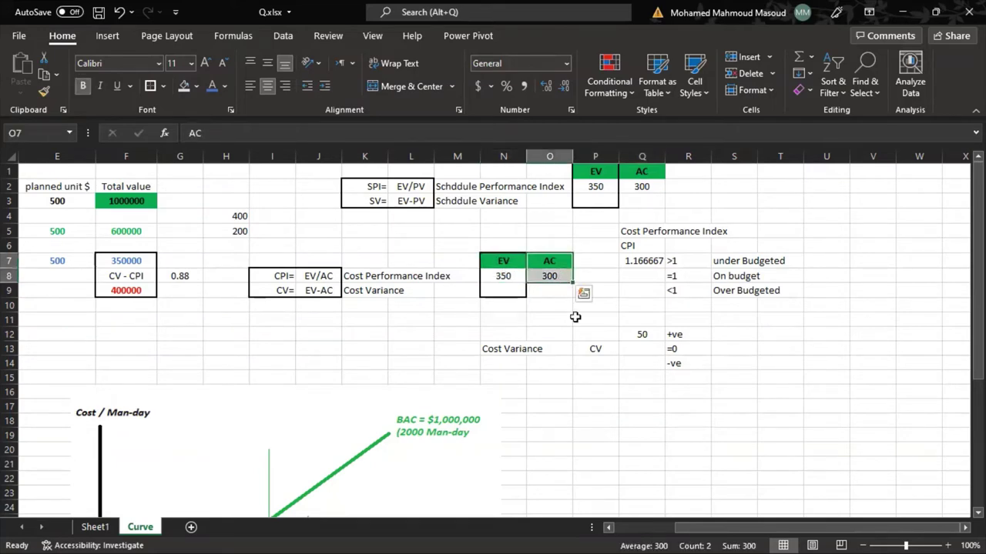
Duplicate the under Budgeted label from S7 beside the +ve case of the cost variance in S12.
{"action": "left_click", "coordinate": [737, 262]}
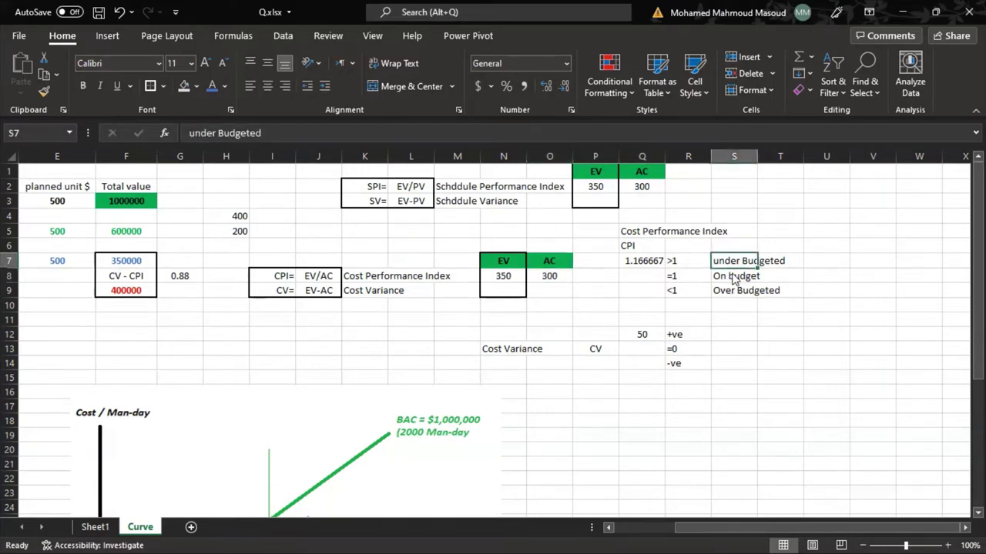
{"action": "left_click_drag", "start_coordinate": [740, 268], "coordinate": [744, 334]}
{"action": "key", "text": "ctrl+c"}
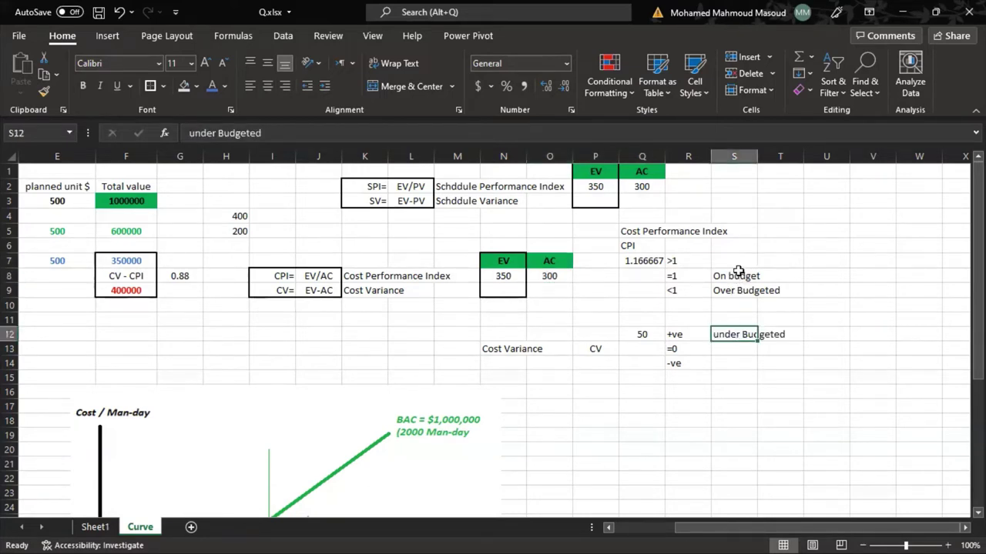
{"action": "key", "text": "Up"}
{"action": "key", "text": "Up"}
{"action": "key", "text": "Up"}
{"action": "key", "text": "Up"}
{"action": "key", "text": "Up"}
{"action": "key", "text": "ctrl+v"}
Copy the On budget and Over Budgeted labels from S8:S9 to S13:S14 beside the =0 and -ve cases.
{"action": "left_click", "coordinate": [720, 359]}
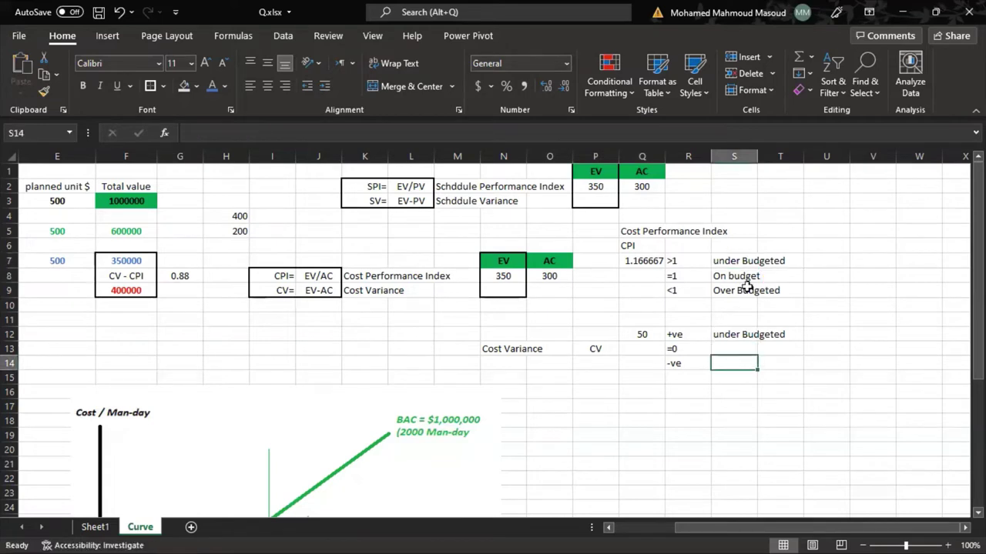
{"action": "left_click_drag", "start_coordinate": [738, 277], "coordinate": [746, 288]}
{"action": "key", "text": "ctrl+c"}
{"action": "left_click", "coordinate": [733, 350]}
{"action": "key", "text": "ctrl+v"}
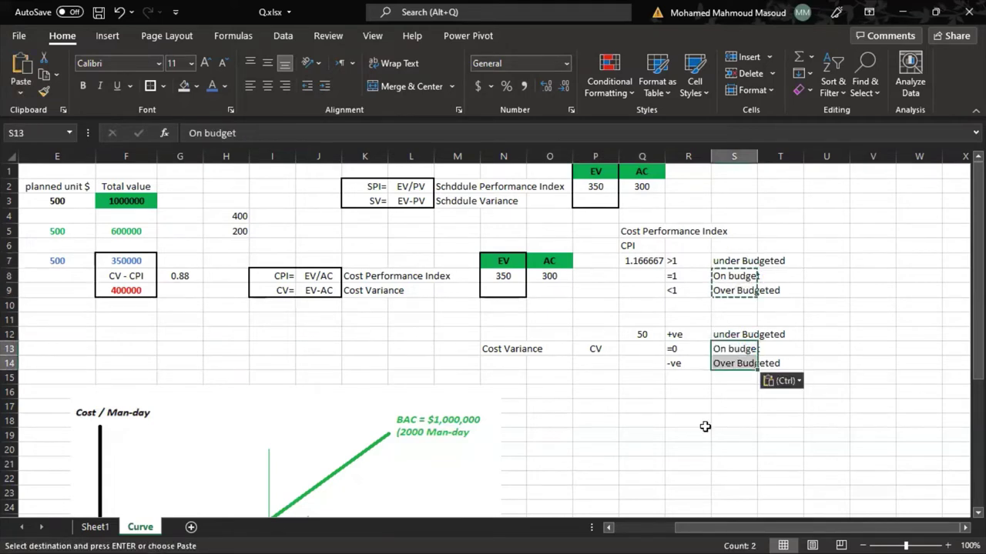
{"action": "left_click", "coordinate": [693, 449]}
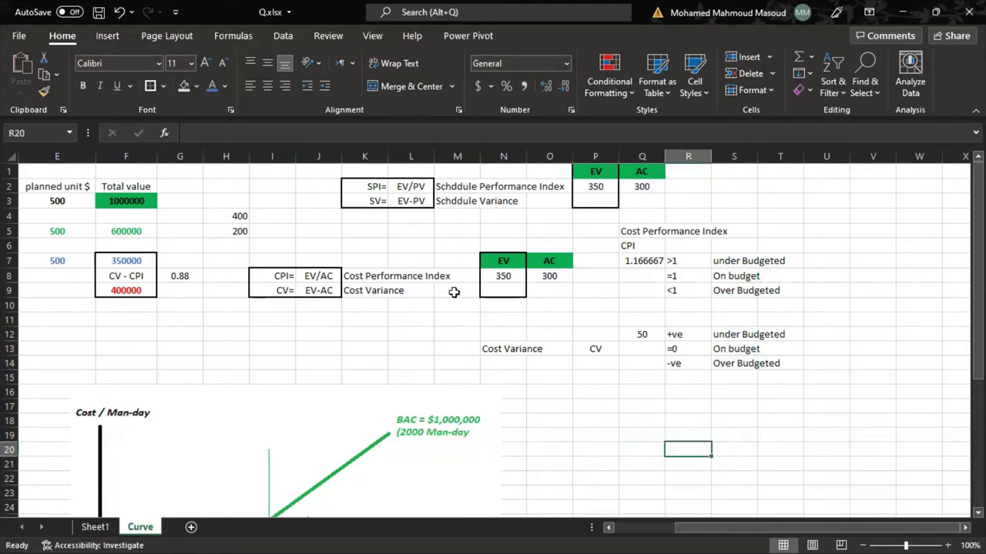
Set the AC value in O8 to 350 and move the CPI result beside =1 and the CV result beside =0.
{"action": "left_click", "coordinate": [553, 275]}
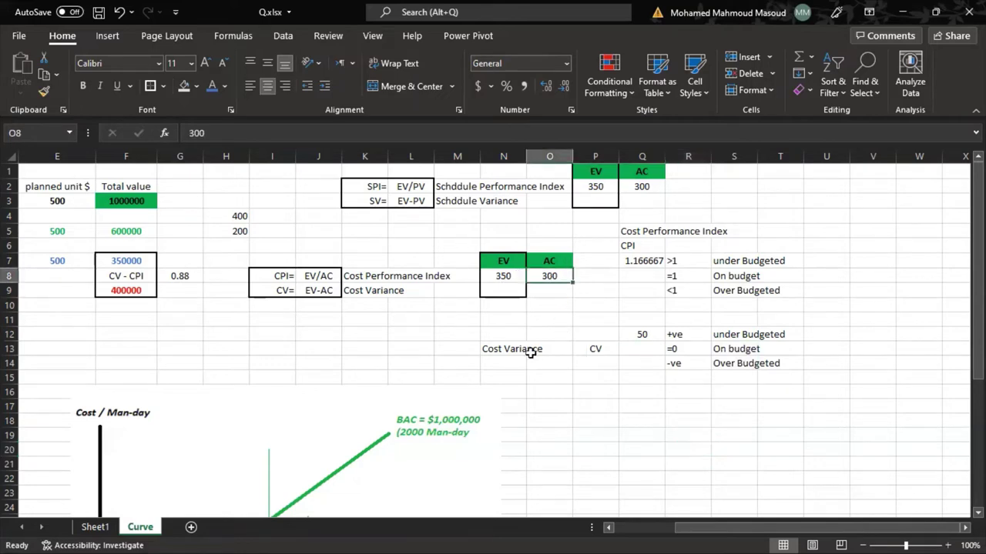
{"action": "type", "text": "350"}
{"action": "key", "text": "Return"}
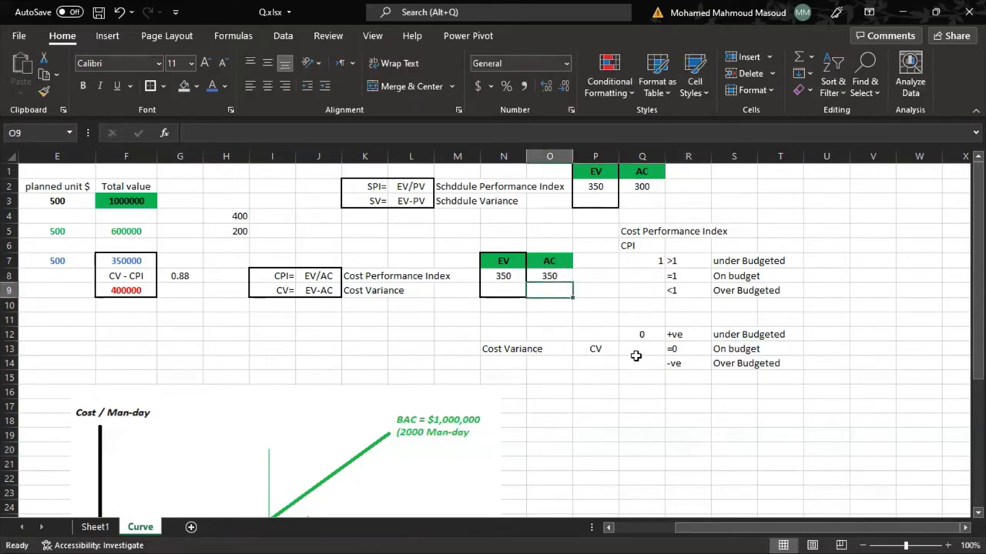
{"action": "left_click", "coordinate": [646, 261]}
{"action": "left_click_drag", "start_coordinate": [649, 268], "coordinate": [648, 285]}
{"action": "left_click", "coordinate": [640, 334]}
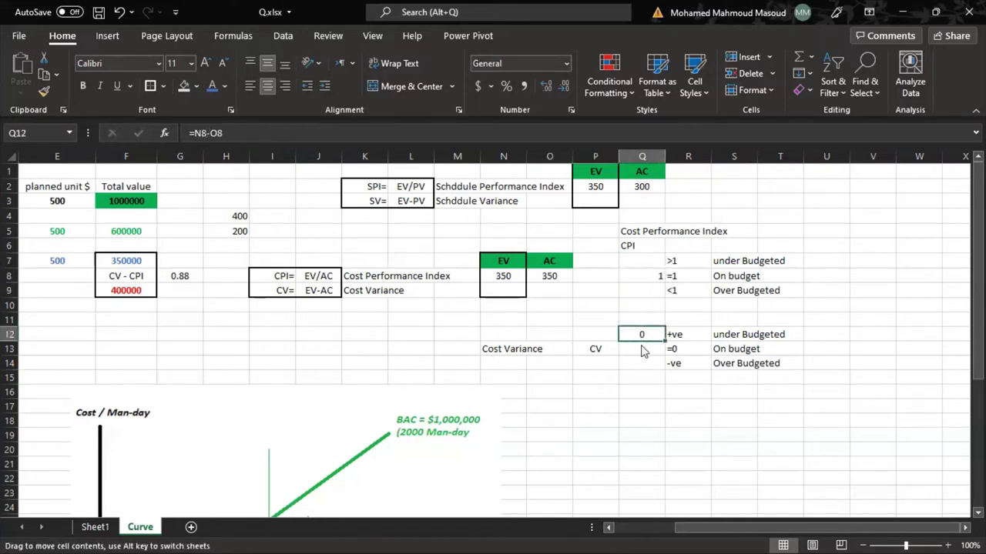
{"action": "left_click_drag", "start_coordinate": [639, 370], "coordinate": [639, 356]}
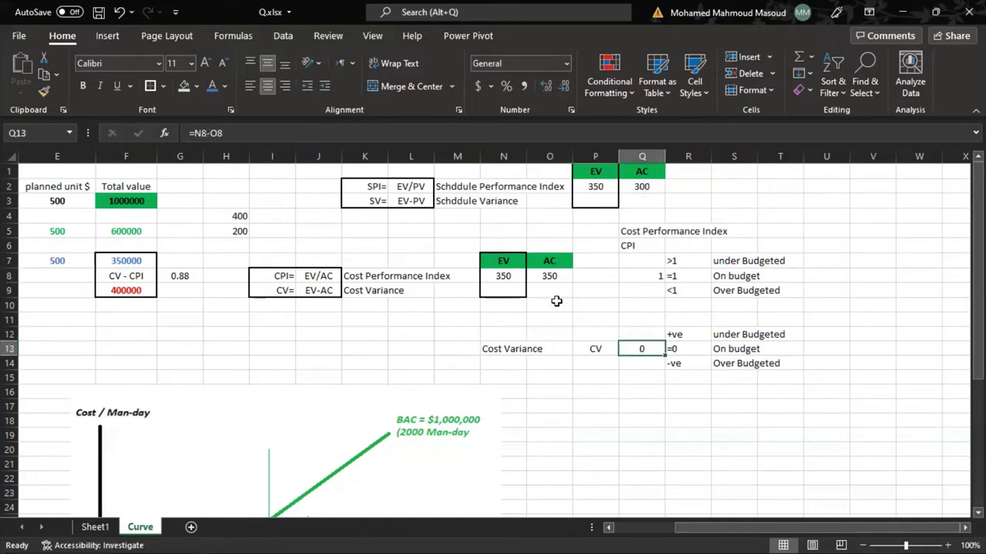
Set the AC value in O8 to 500 and move the CPI result to Q9 beside <1 and the CV result to Q14 beside -ve.
{"action": "left_click", "coordinate": [512, 276]}
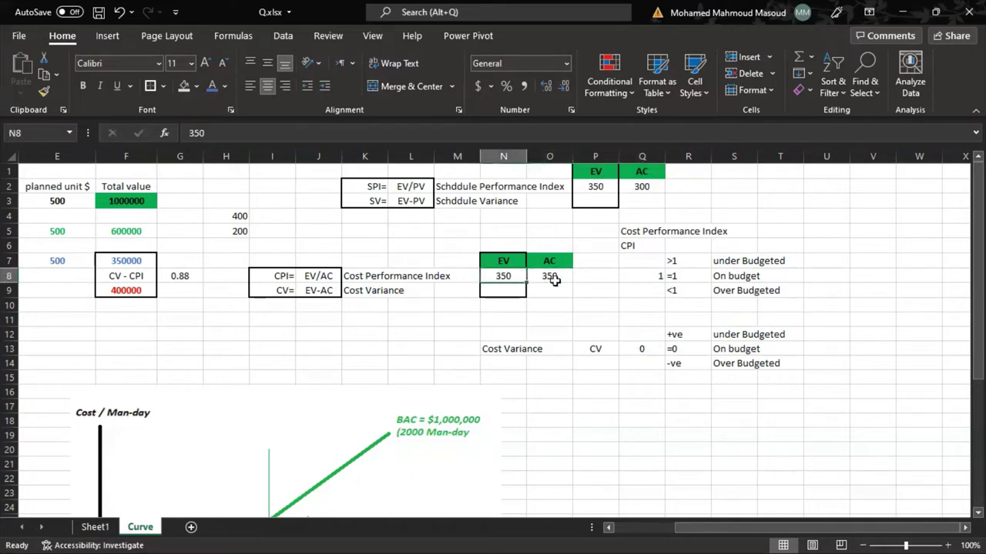
{"action": "left_click", "coordinate": [548, 276]}
{"action": "type", "text": "50"}
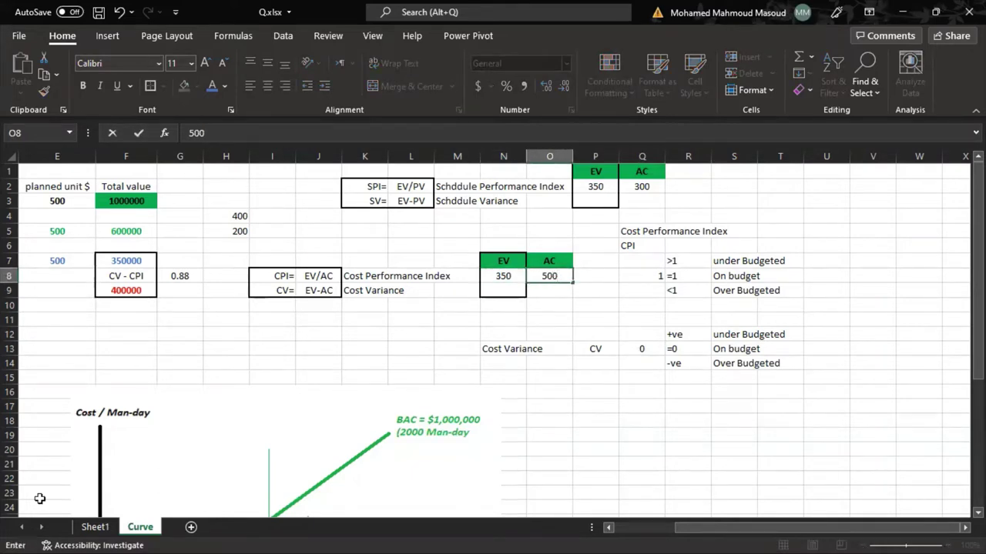
{"action": "key", "text": "Return"}
{"action": "left_click", "coordinate": [660, 277]}
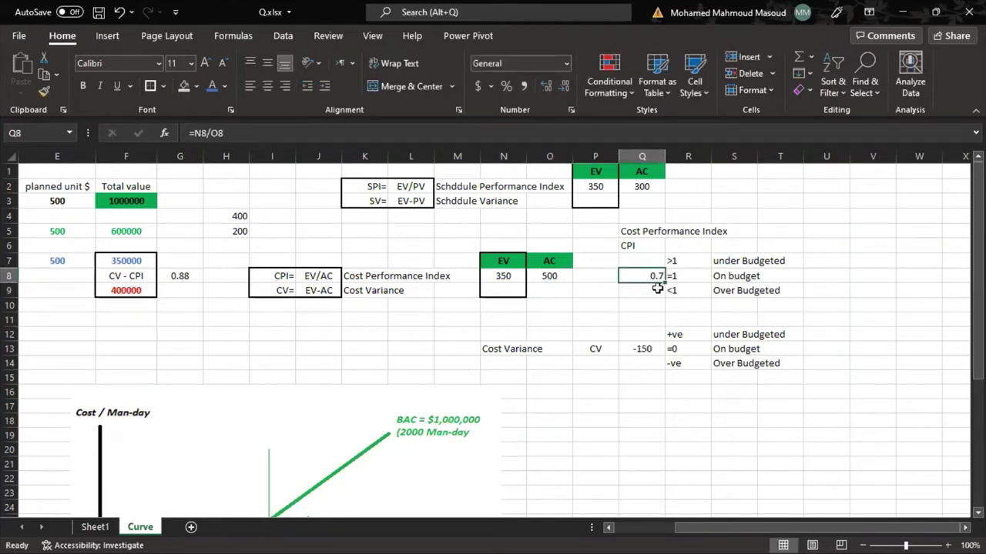
{"action": "left_click_drag", "start_coordinate": [657, 289], "coordinate": [657, 303]}
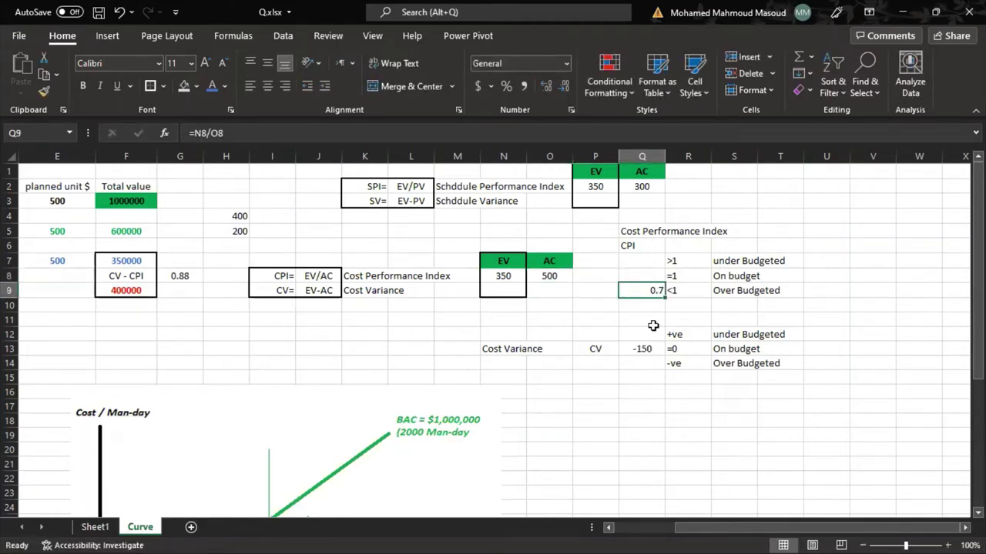
{"action": "left_click", "coordinate": [641, 350]}
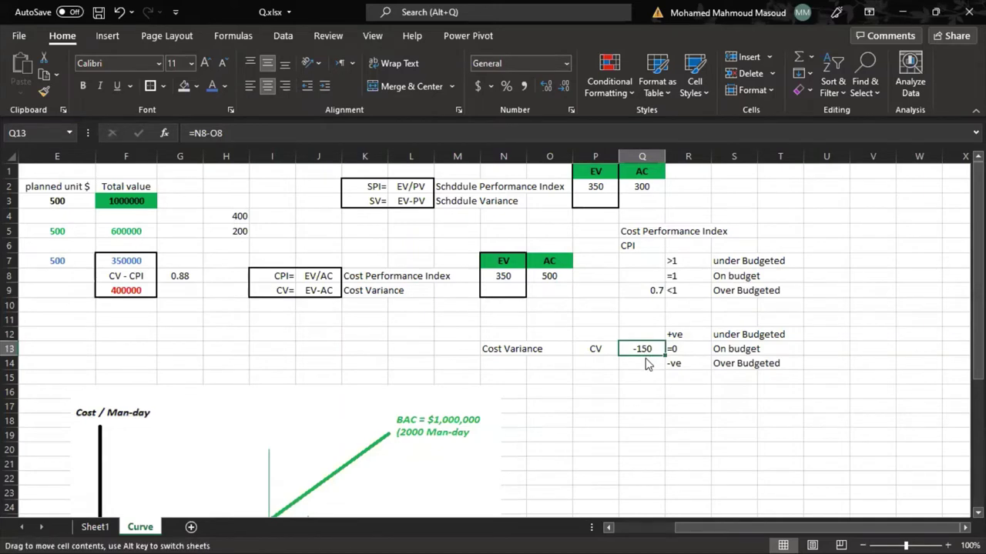
{"action": "left_click_drag", "start_coordinate": [646, 368], "coordinate": [645, 371]}
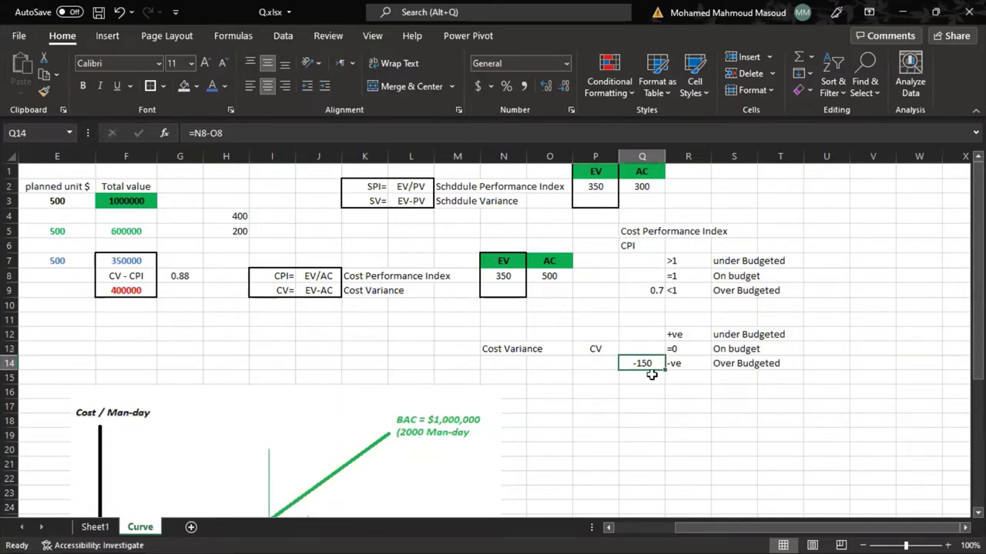
{"action": "left_click", "coordinate": [640, 448]}
{"action": "left_click_drag", "start_coordinate": [466, 218], "coordinate": [794, 377]}
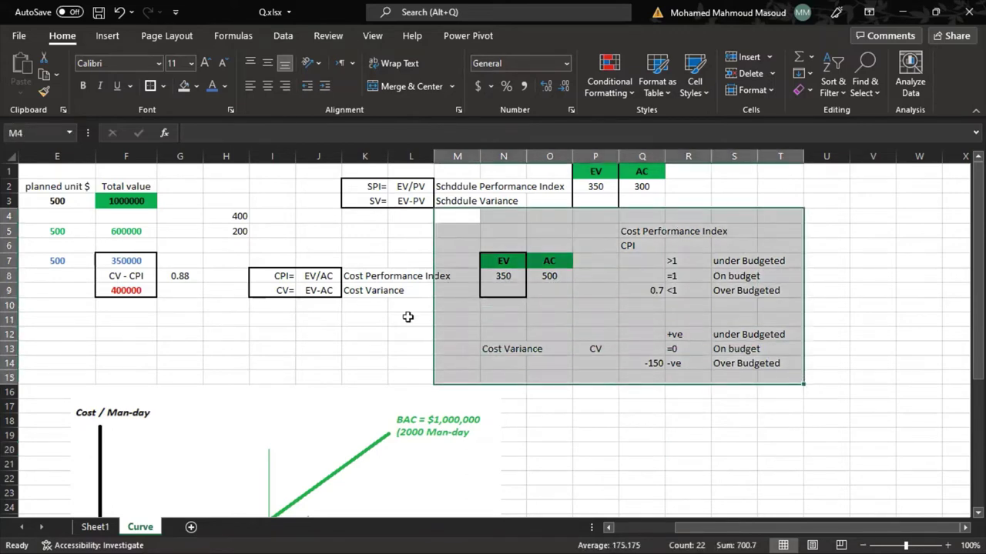
{"action": "left_click_drag", "start_coordinate": [272, 231], "coordinate": [774, 362]}
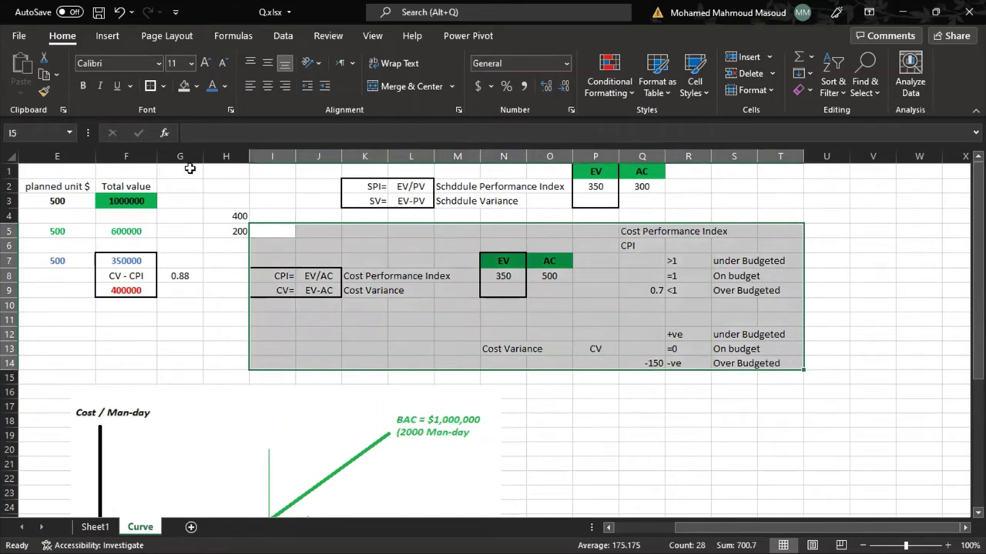
{"action": "left_click", "coordinate": [198, 87]}
{"action": "key", "text": "Escape"}
{"action": "left_click", "coordinate": [276, 291]}
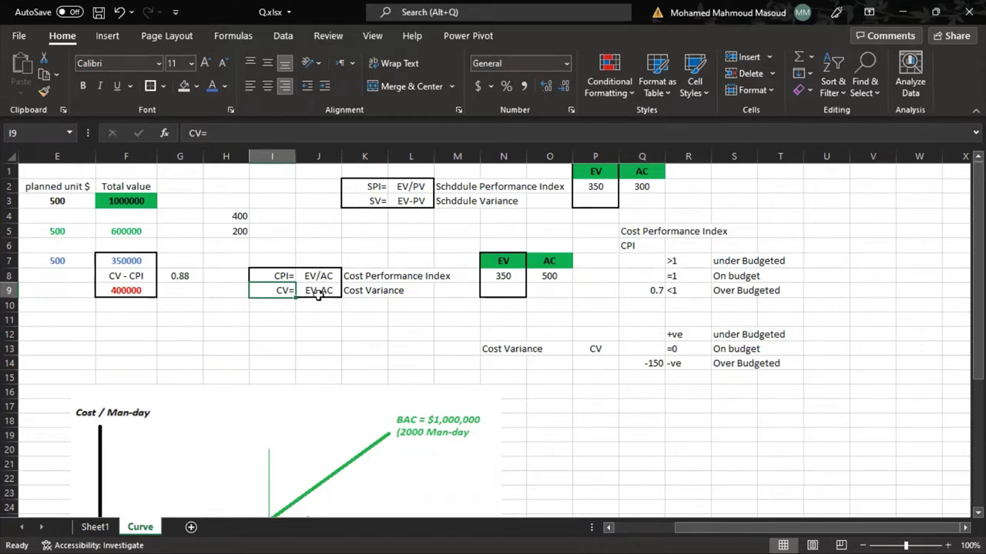
{"action": "key", "text": "Down"}
{"action": "key", "text": "Down"}
{"action": "key", "text": "Down"}
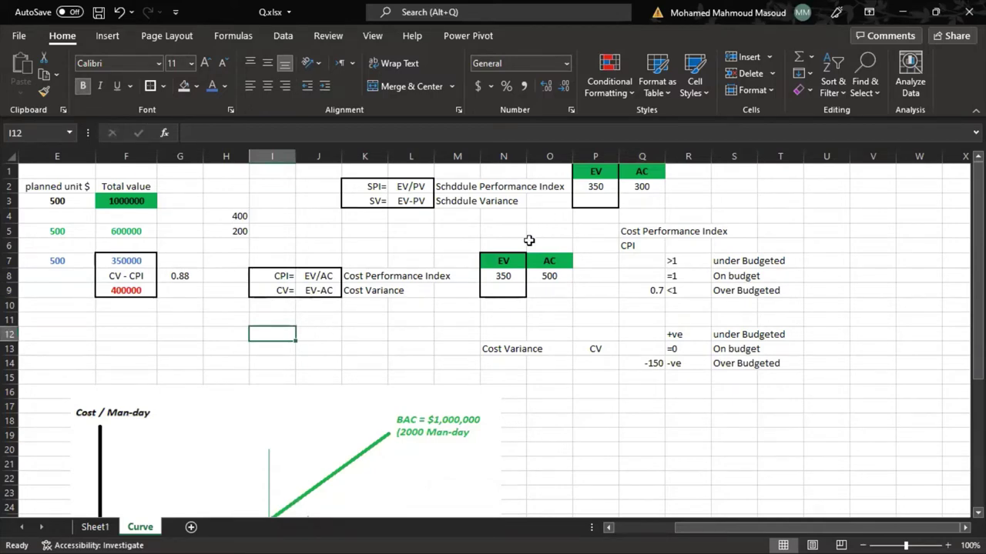
{"action": "left_click_drag", "start_coordinate": [539, 262], "coordinate": [543, 292]}
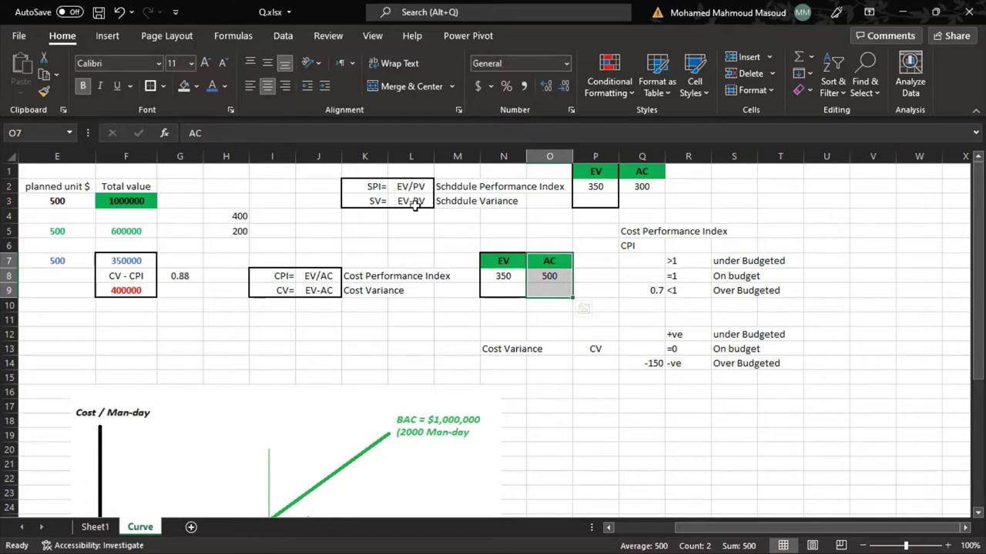
{"action": "left_click", "coordinate": [497, 261]}
{"action": "left_click_drag", "start_coordinate": [497, 261], "coordinate": [501, 290]}
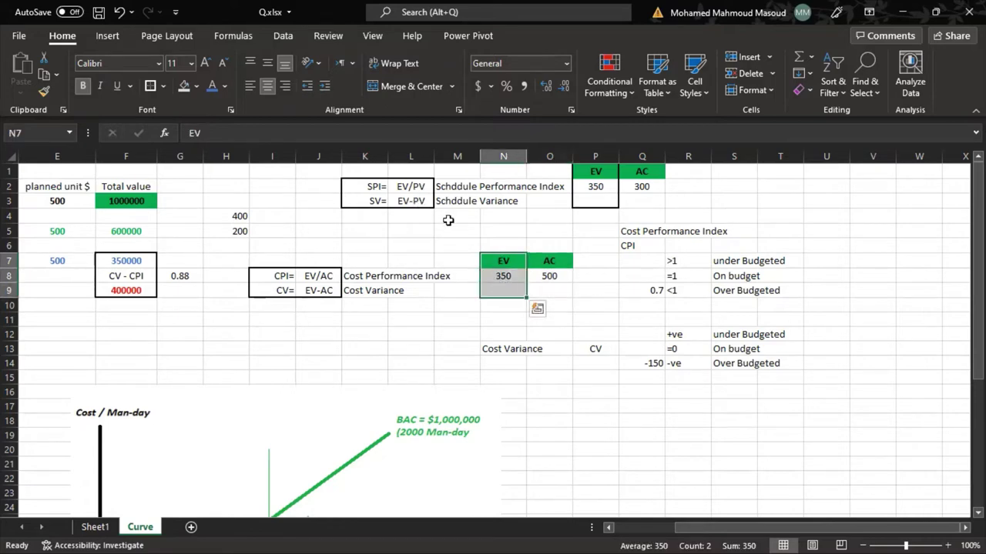
{"action": "scroll", "coordinate": [321, 328], "scroll_direction": "down", "scroll_amount": 4}
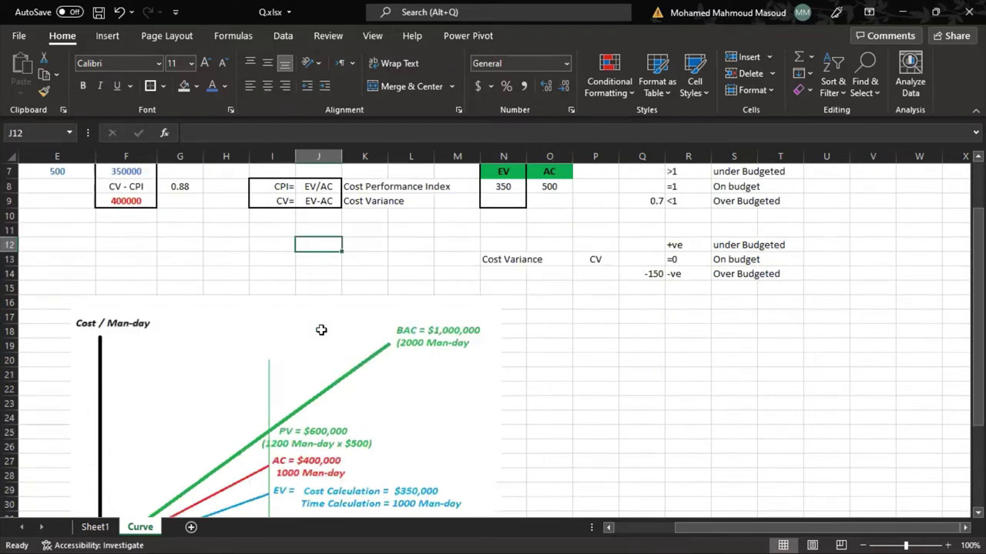
{"action": "left_click", "coordinate": [362, 367]}
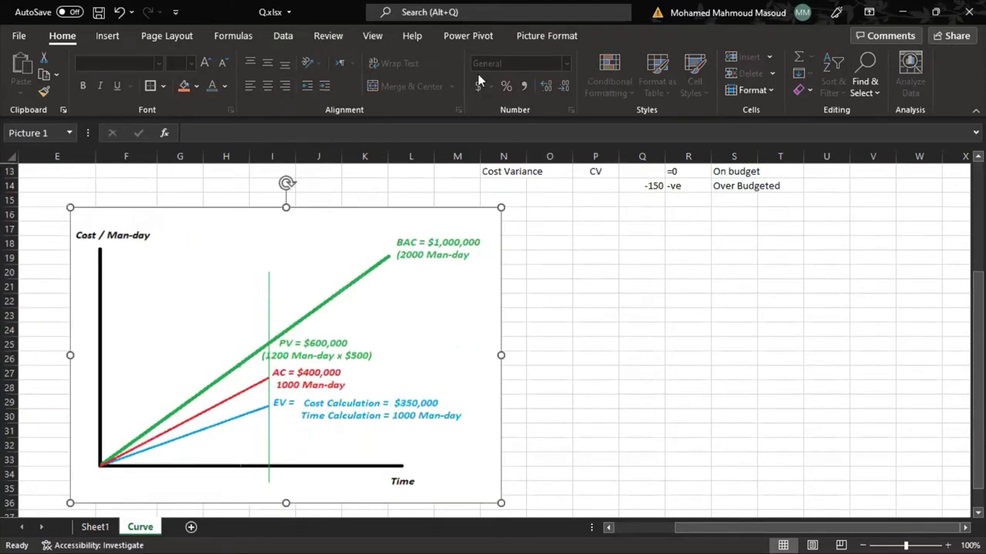
{"action": "scroll", "coordinate": [488, 295], "scroll_direction": "up", "scroll_amount": 3}
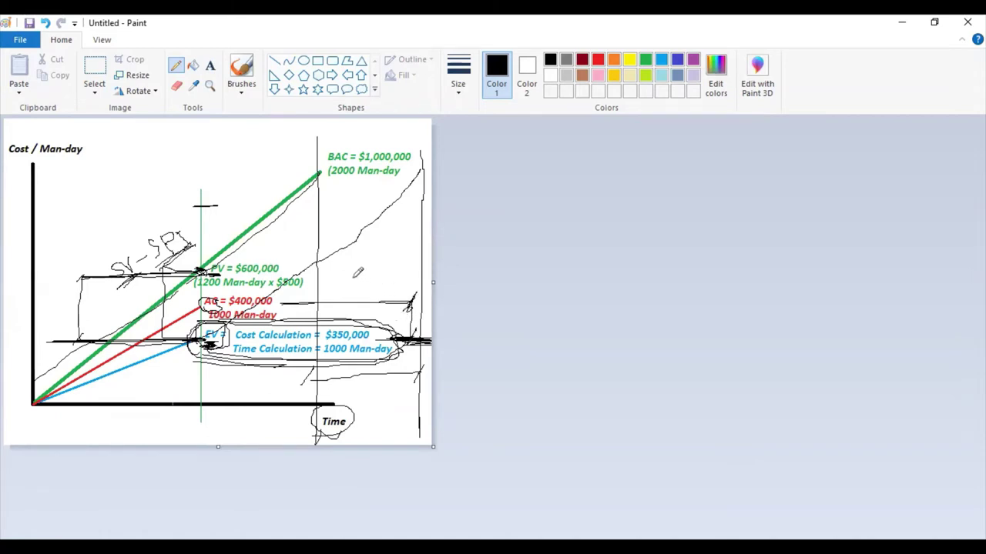
Handwrite CV - CPI above the bracket between the AC and EV levels on the Paint chart, and switch back to Excel.
{"action": "mouse_move", "coordinate": [353, 281]}
{"action": "left_mouse_down"}
{"action": "mouse_move", "coordinate": [362, 287]}
{"action": "mouse_move", "coordinate": [353, 296]}
{"action": "mouse_move", "coordinate": [359, 274]}
{"action": "mouse_move", "coordinate": [368, 291]}
{"action": "mouse_move", "coordinate": [381, 263]}
{"action": "mouse_move", "coordinate": [410, 258]}
{"action": "mouse_move", "coordinate": [422, 267]}
{"action": "mouse_move", "coordinate": [416, 250]}
{"action": "mouse_move", "coordinate": [425, 240]}
{"action": "mouse_move", "coordinate": [426, 266]}
{"action": "left_mouse_up"}
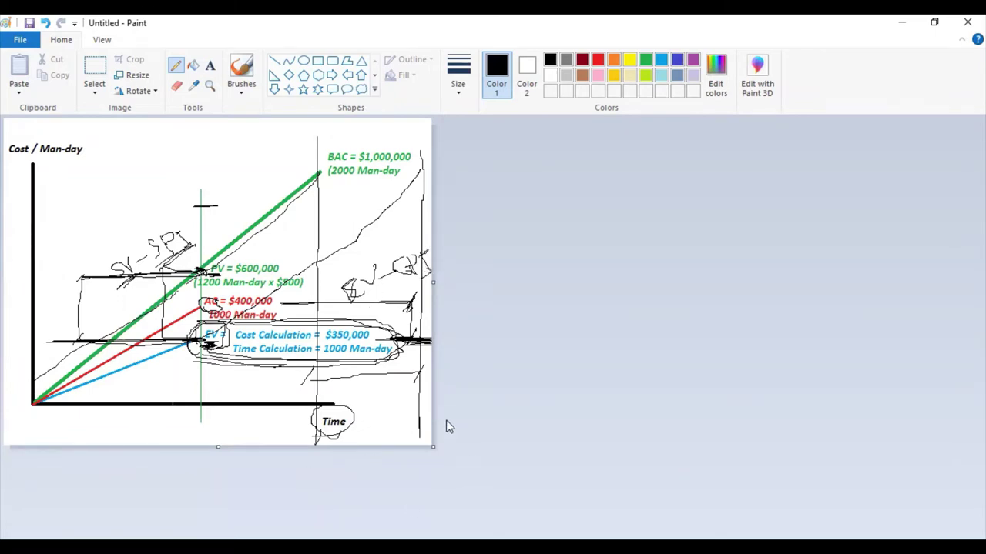
{"action": "key", "text": "alt+Tab"}
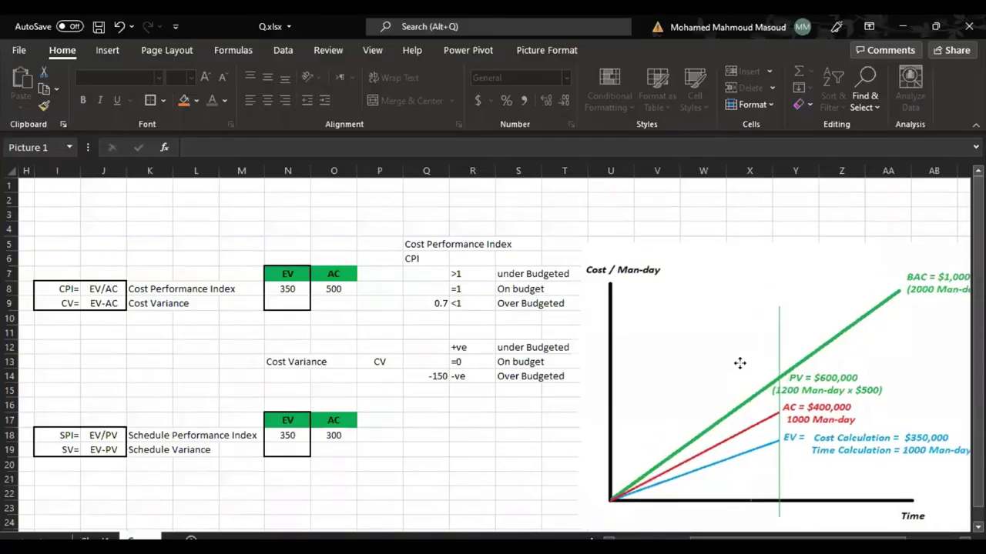
Adjust the position of the cost/man-day chart picture so it sits beside the budget labels, starting near column U.
{"action": "left_click_drag", "start_coordinate": [736, 357], "coordinate": [735, 352]}
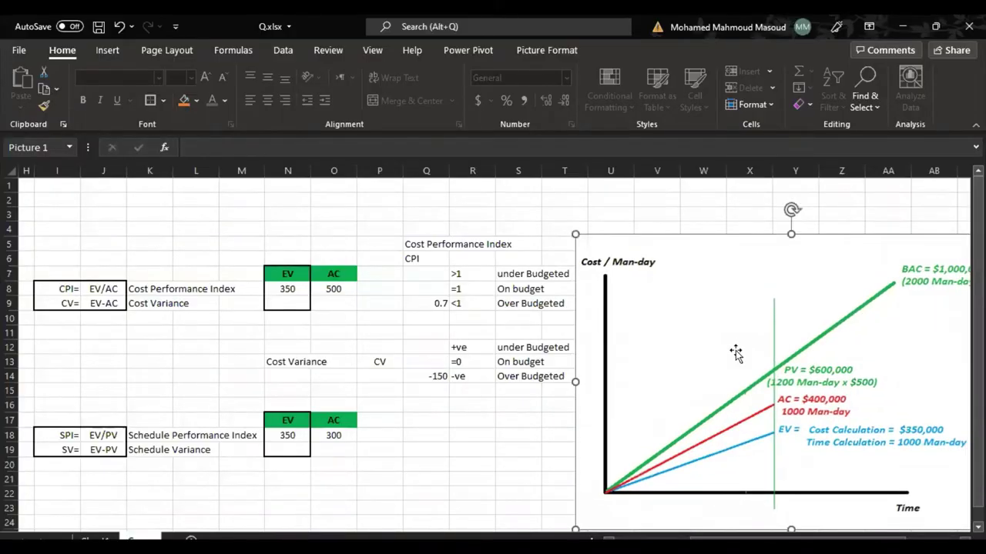
{"action": "left_click_drag", "start_coordinate": [680, 365], "coordinate": [682, 365]}
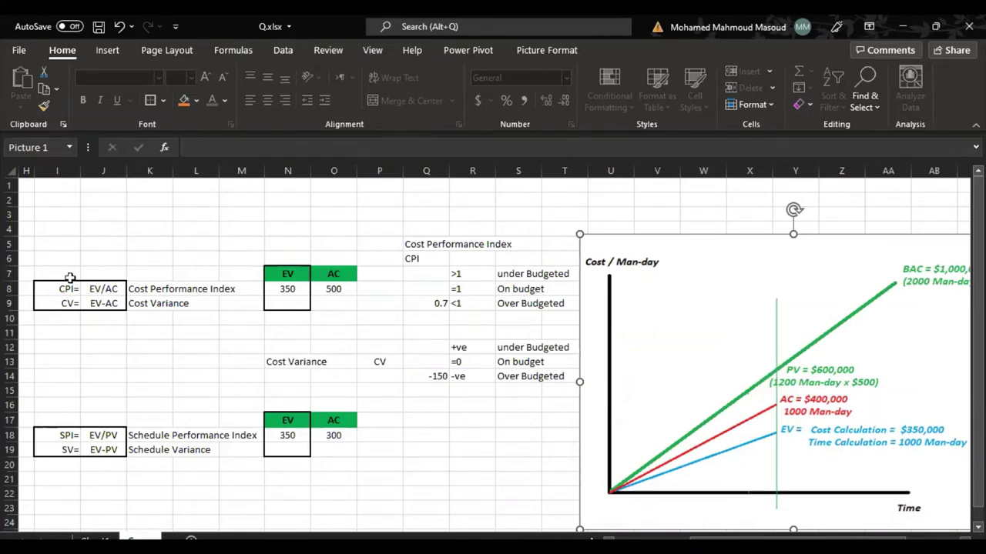
Fill the CPI and CV formula block in I8:J9 with light grey.
{"action": "left_click_drag", "start_coordinate": [67, 286], "coordinate": [109, 303]}
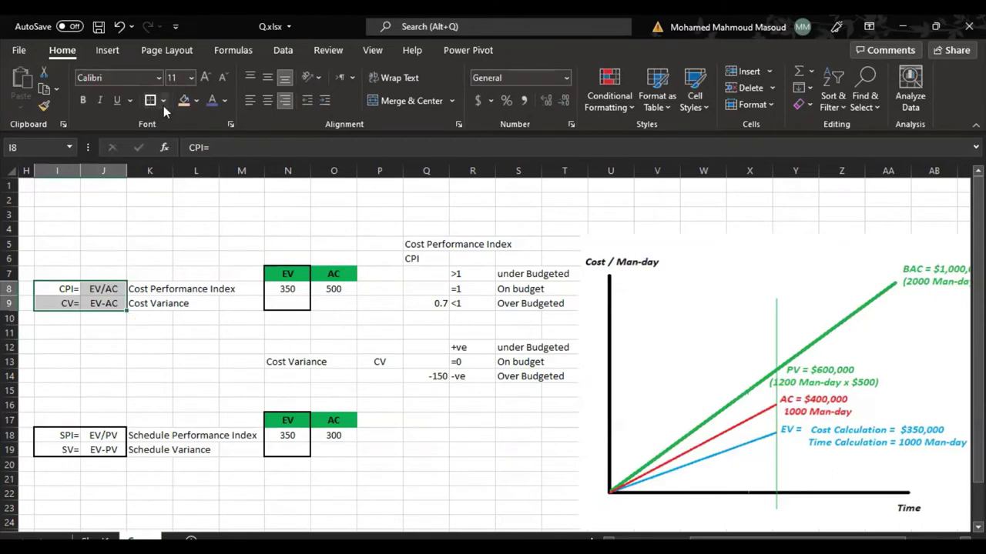
{"action": "left_click", "coordinate": [213, 101]}
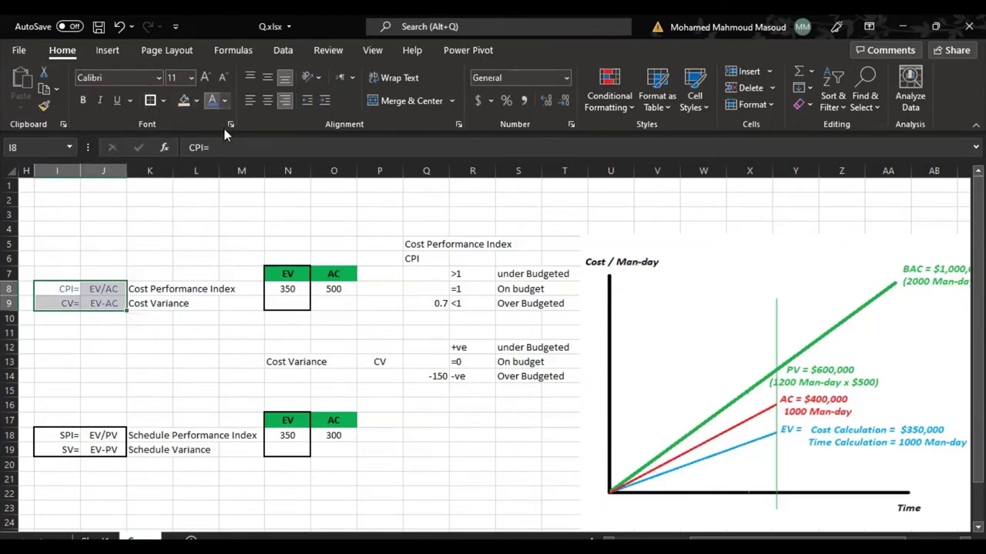
{"action": "left_click", "coordinate": [197, 101]}
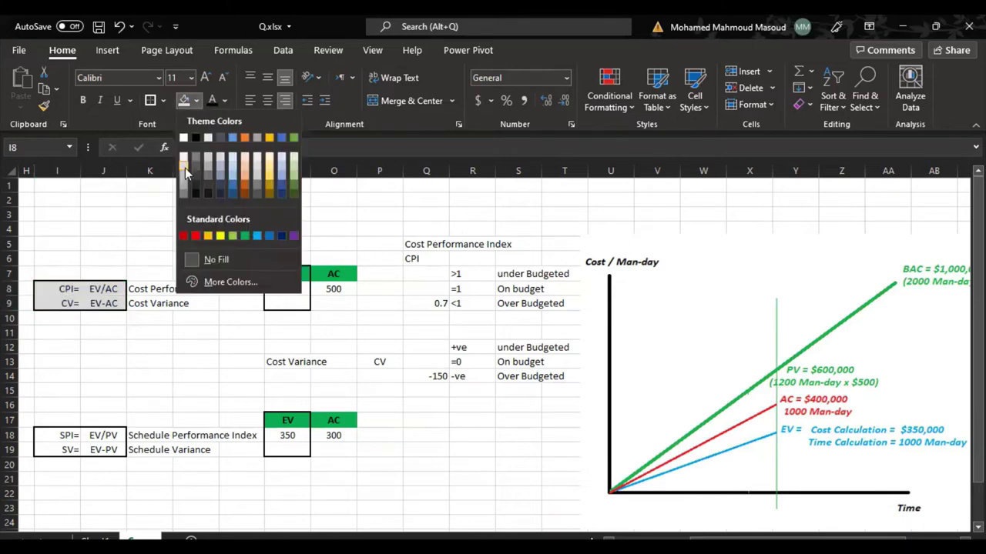
{"action": "left_click", "coordinate": [184, 168]}
Make the EV part of the EV/AC and EV-AC formula texts in J8 and J9 bold.
{"action": "left_click", "coordinate": [101, 289]}
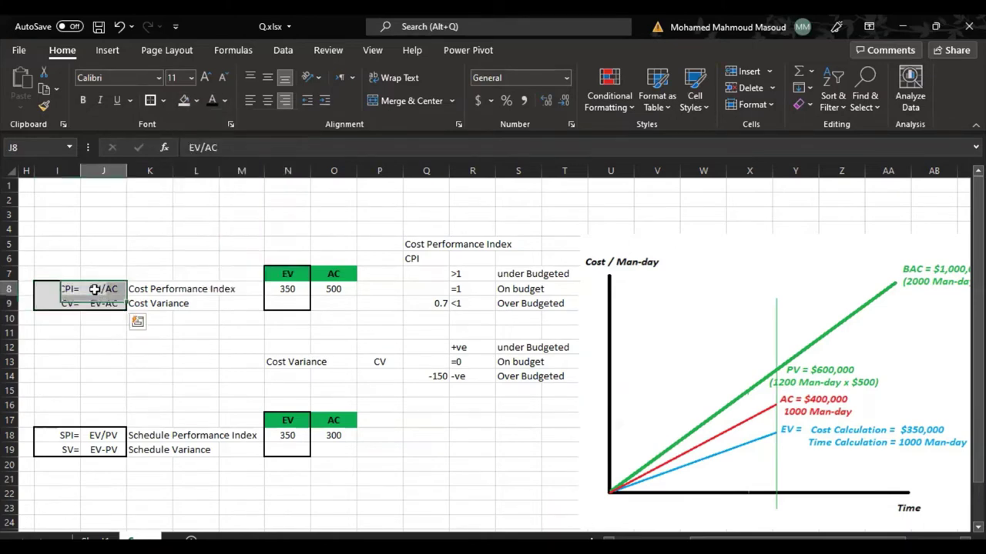
{"action": "double_click", "coordinate": [101, 289]}
{"action": "key", "text": "ctrl+b"}
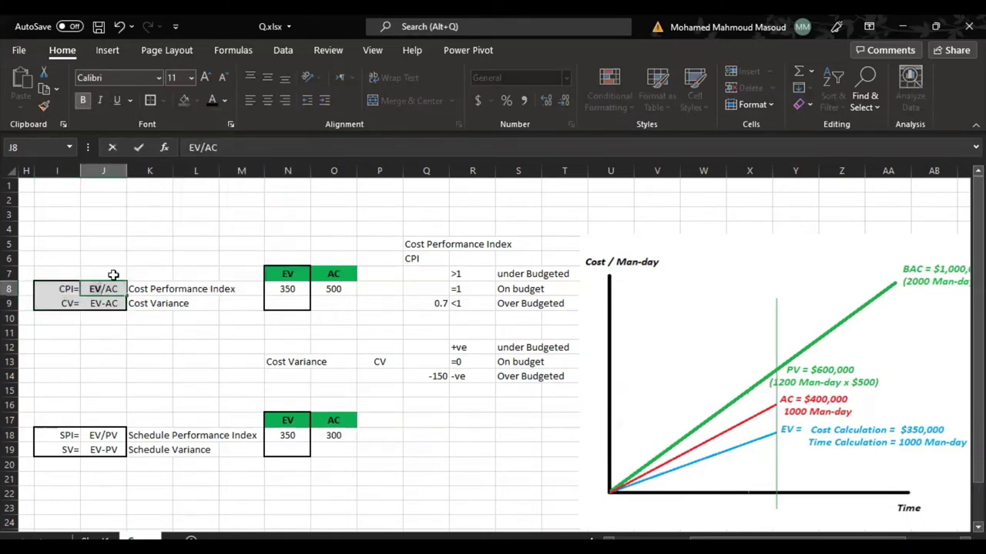
{"action": "left_click", "coordinate": [93, 304]}
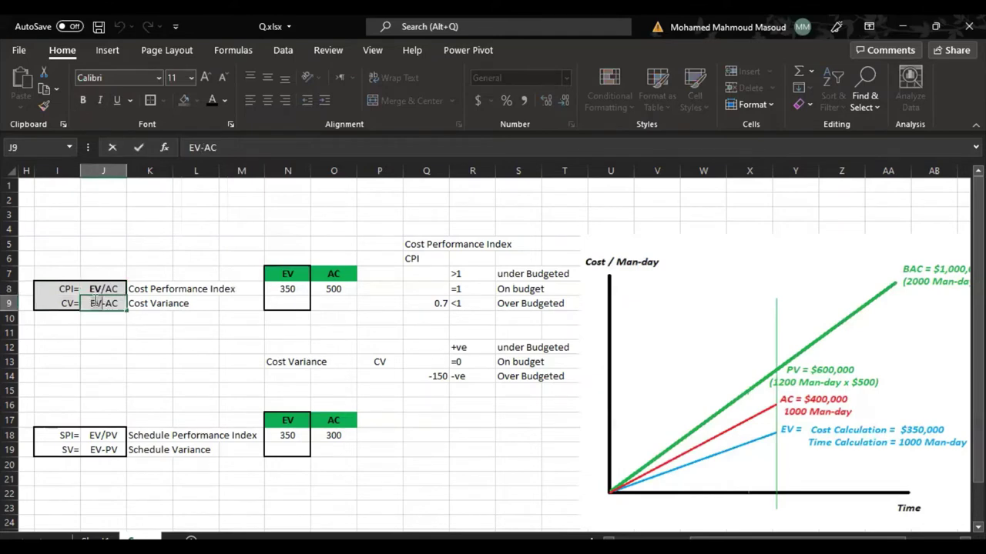
{"action": "left_click", "coordinate": [82, 100]}
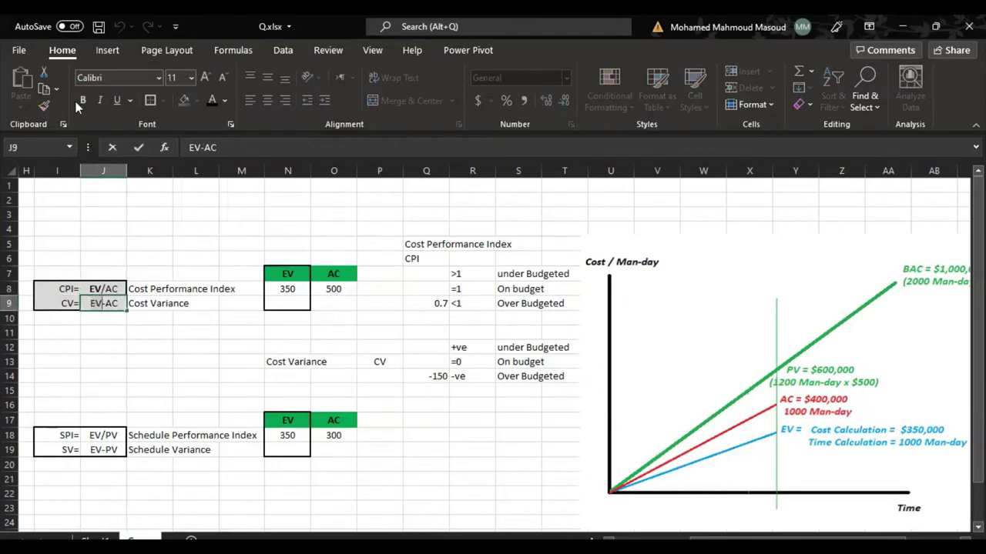
Make the EV part of the EV/PV and EV-PV formula texts in J18 and J19 bold.
{"action": "left_click", "coordinate": [97, 438]}
{"action": "double_click", "coordinate": [94, 435]}
{"action": "double_click", "coordinate": [94, 436]}
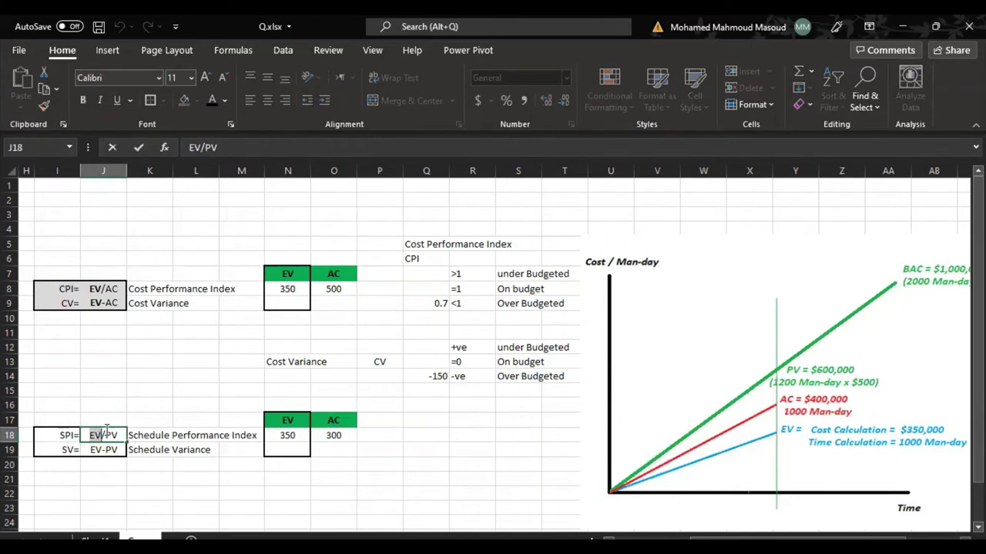
{"action": "left_click", "coordinate": [83, 100]}
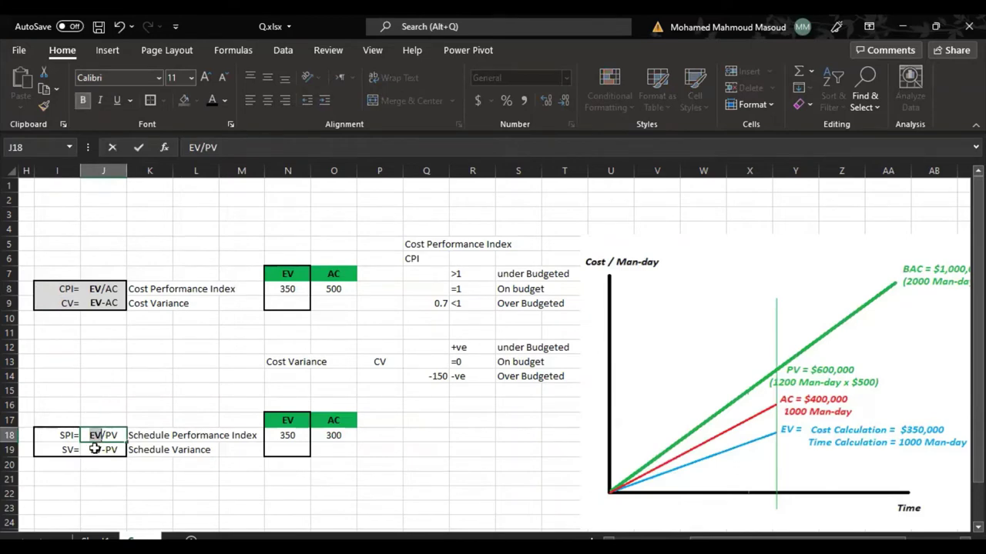
{"action": "left_click", "coordinate": [97, 450]}
{"action": "double_click", "coordinate": [100, 450]}
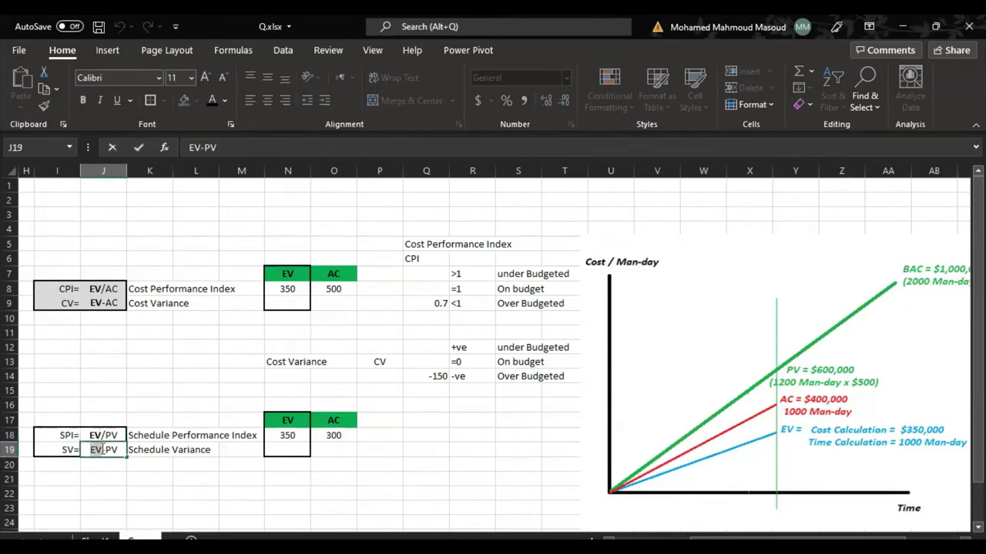
{"action": "left_click", "coordinate": [82, 100]}
{"action": "left_click", "coordinate": [134, 362]}
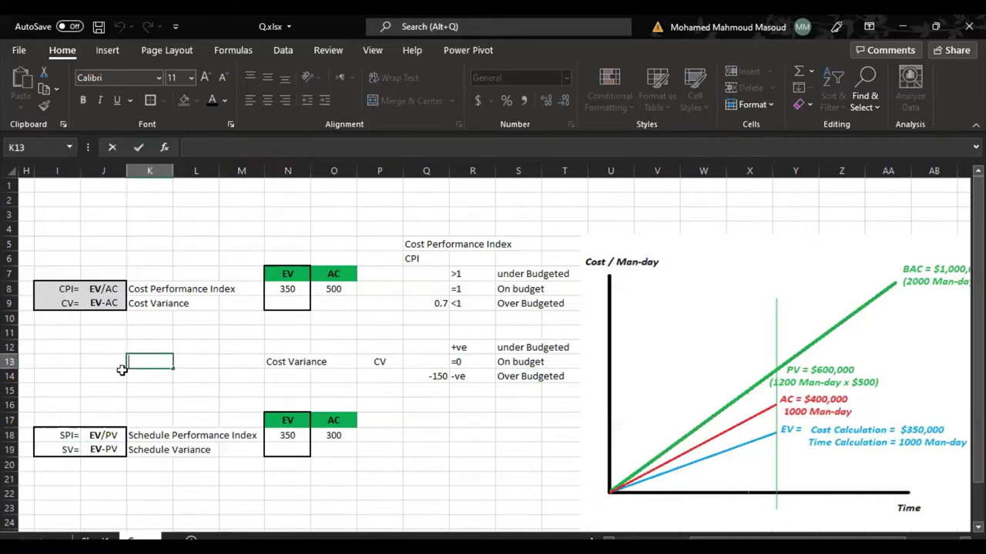
Compare the cost formula block with the schedule formula block, and review the CPI and CV budget labels in columns N to T.
{"action": "left_click_drag", "start_coordinate": [61, 244], "coordinate": [318, 315]}
{"action": "left_click_drag", "start_coordinate": [60, 391], "coordinate": [342, 476]}
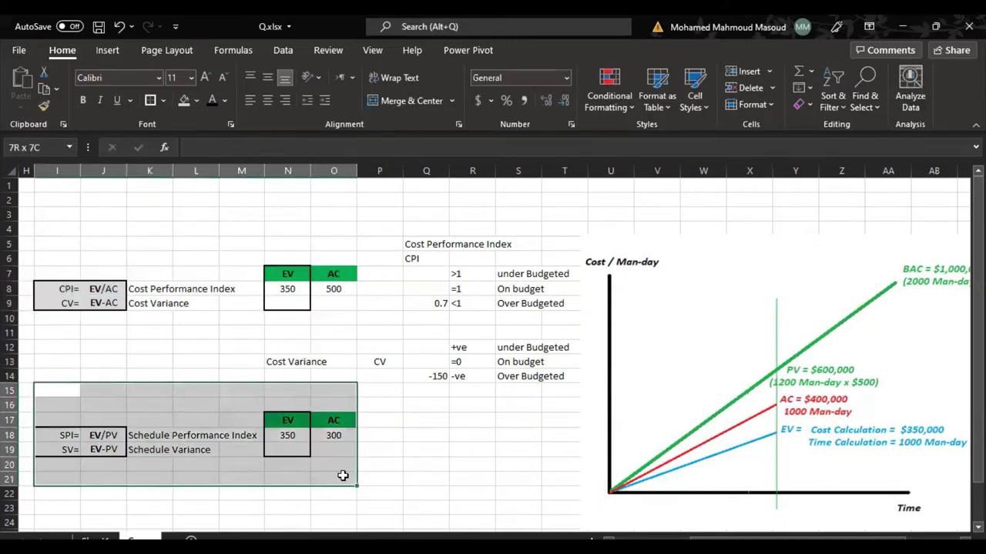
{"action": "left_click", "coordinate": [213, 506]}
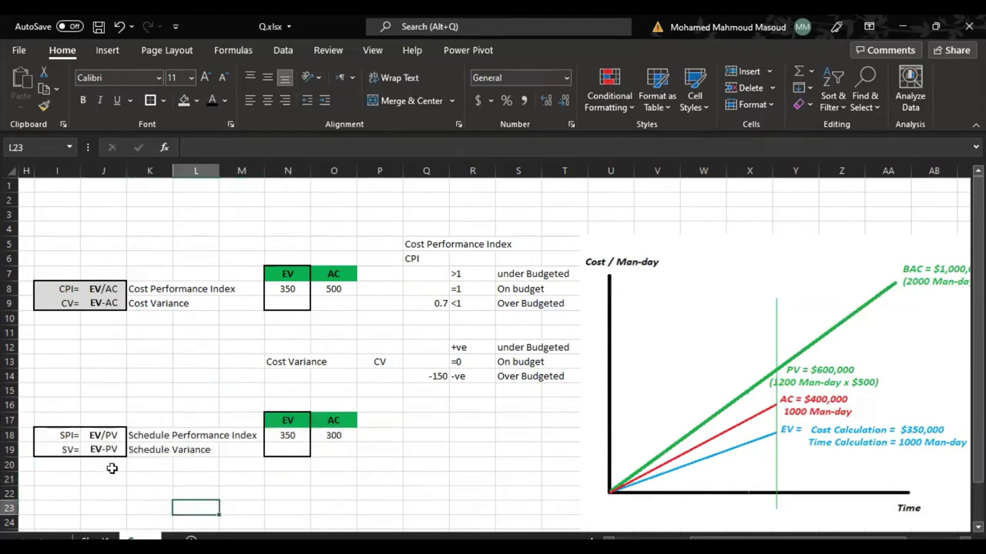
{"action": "left_click", "coordinate": [70, 285]}
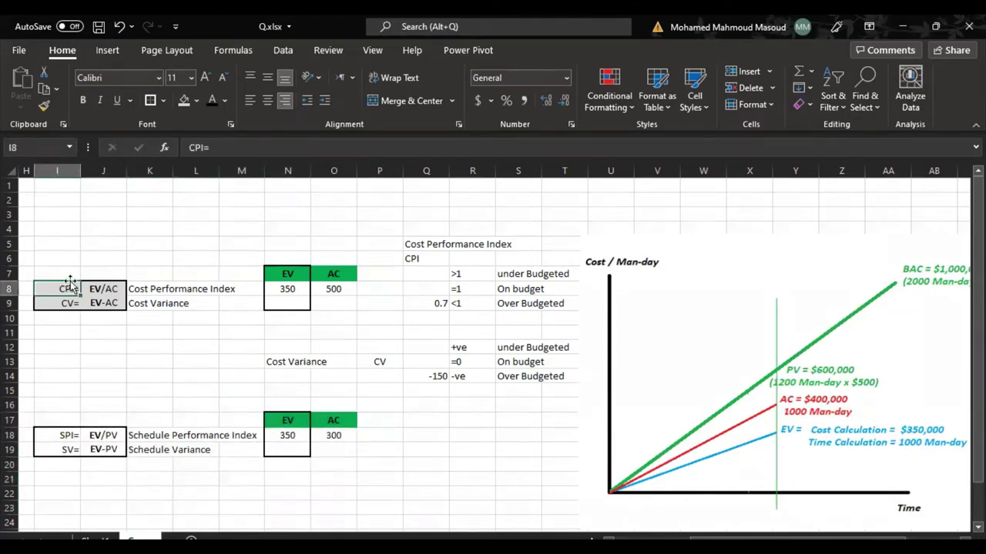
{"action": "left_click_drag", "start_coordinate": [426, 420], "coordinate": [543, 243]}
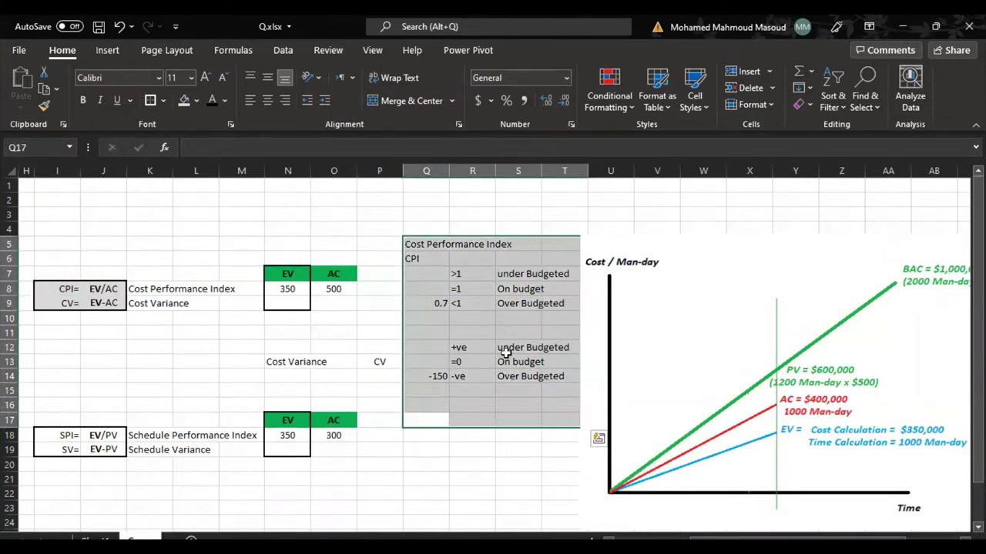
{"action": "left_click_drag", "start_coordinate": [497, 362], "coordinate": [484, 453]}
{"action": "left_click", "coordinate": [484, 462]}
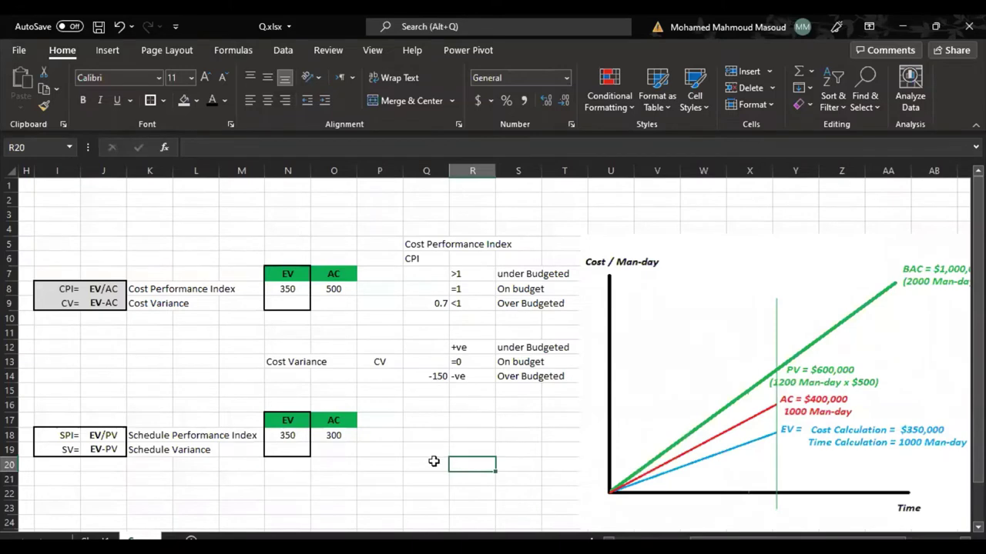
{"action": "left_click_drag", "start_coordinate": [288, 359], "coordinate": [390, 362]}
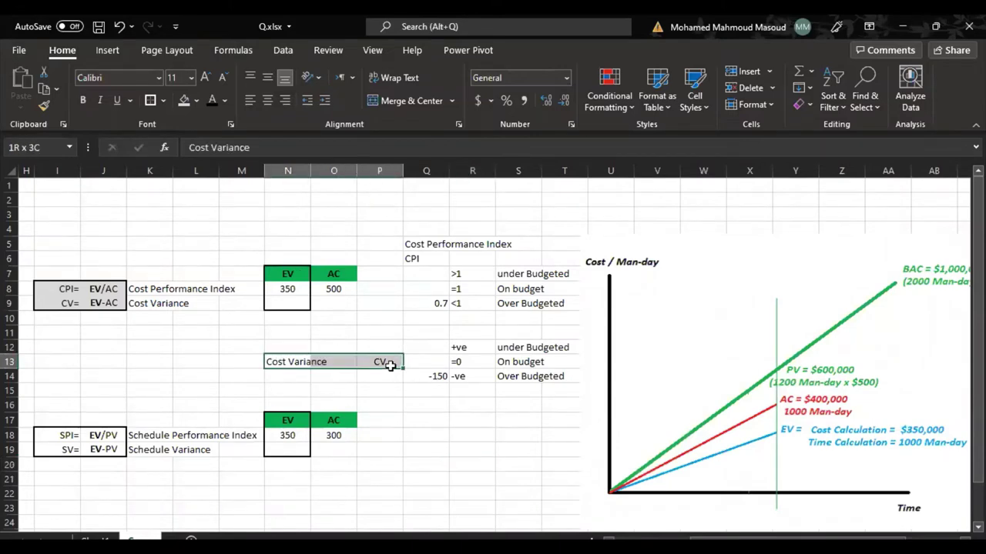
{"action": "left_click", "coordinate": [376, 422]}
{"action": "left_click", "coordinate": [276, 404]}
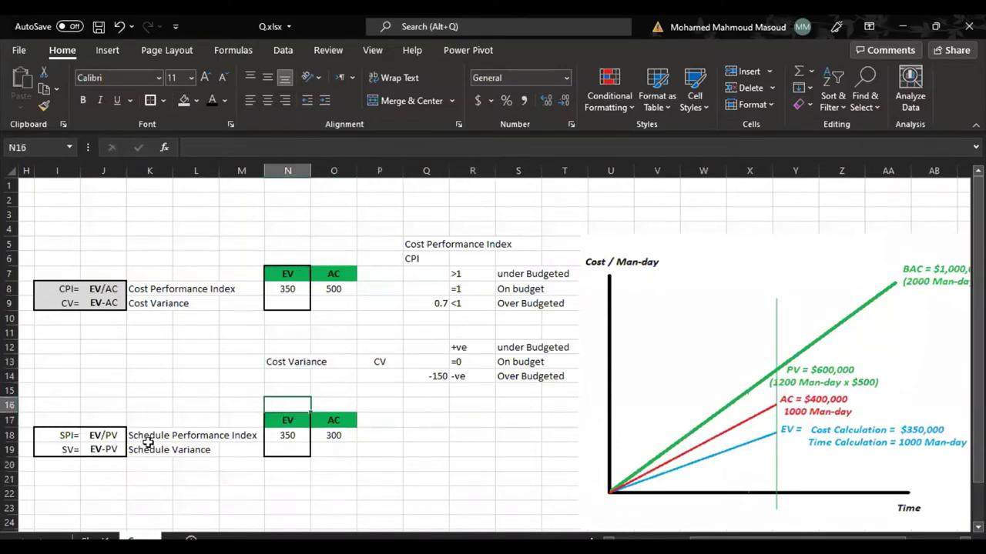
Move the cost/man-day chart picture clear of the budget labels, starting near column V, and select the EV value in N8.
{"action": "scroll", "coordinate": [126, 444], "scroll_direction": "down", "scroll_amount": 1}
{"action": "left_click_drag", "start_coordinate": [689, 412], "coordinate": [666, 424]}
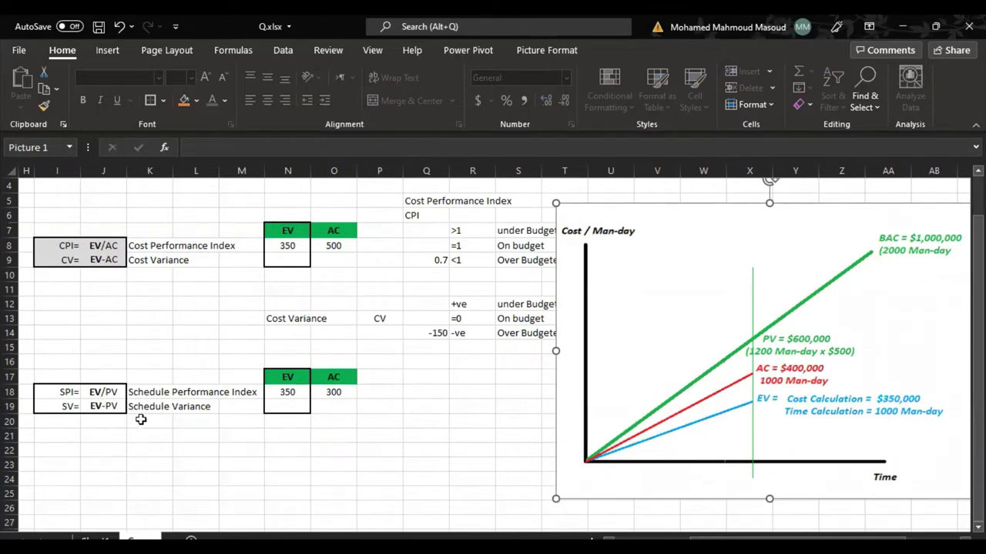
{"action": "left_click_drag", "start_coordinate": [612, 376], "coordinate": [673, 388]}
{"action": "left_click", "coordinate": [304, 397]}
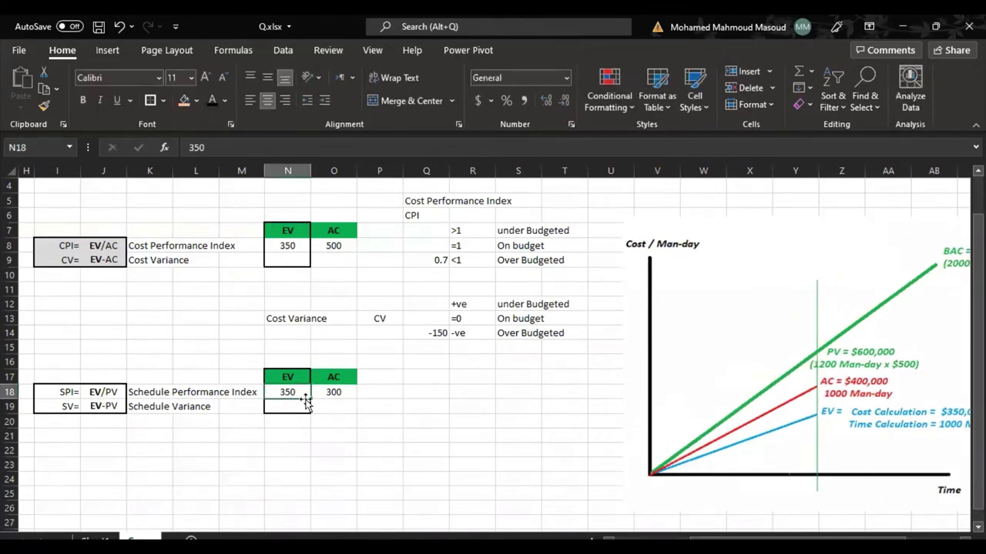
{"action": "left_click", "coordinate": [287, 245]}
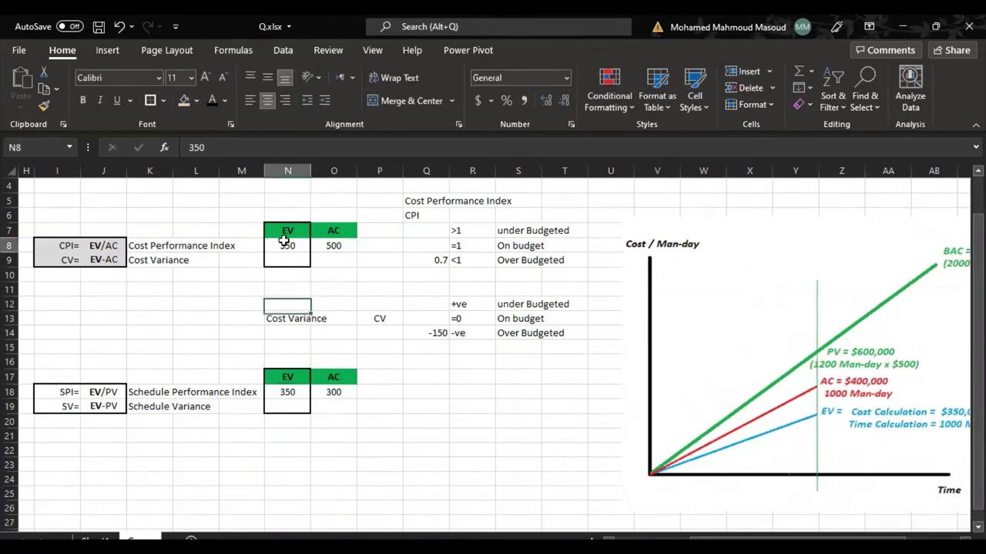
Set the value in O18, next to the earned value in the Schedule Performance Index table, to 600.
{"action": "left_click", "coordinate": [288, 394]}
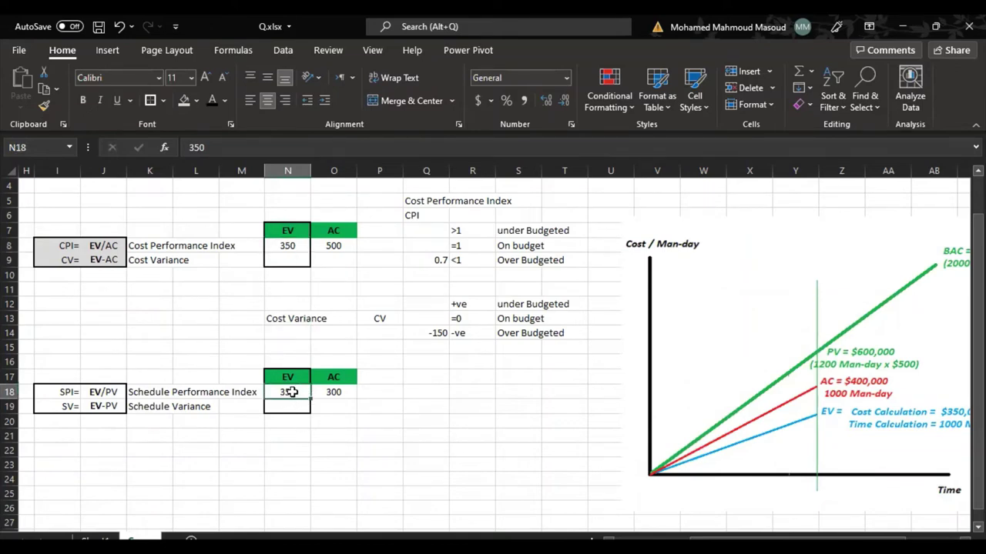
{"action": "left_click", "coordinate": [333, 389]}
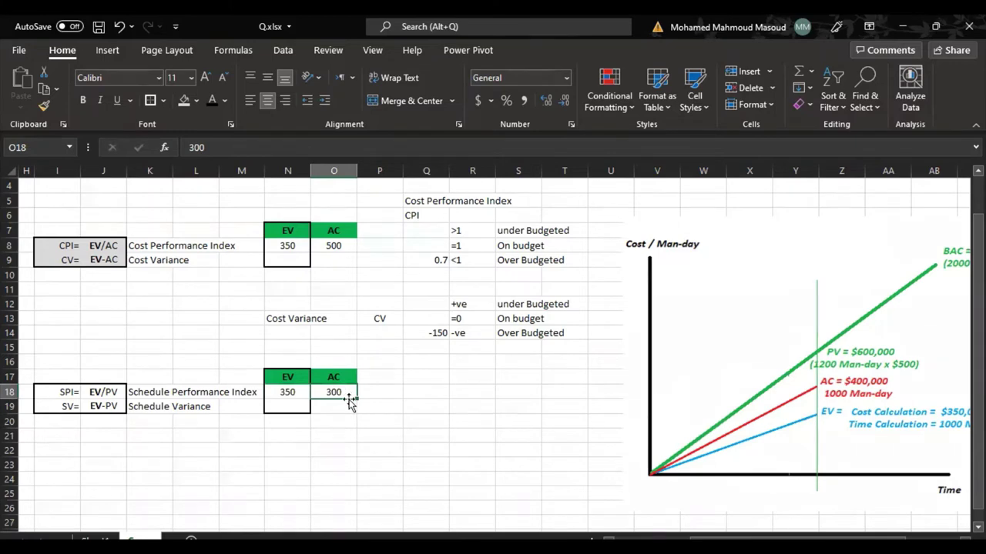
{"action": "type", "text": "500"}
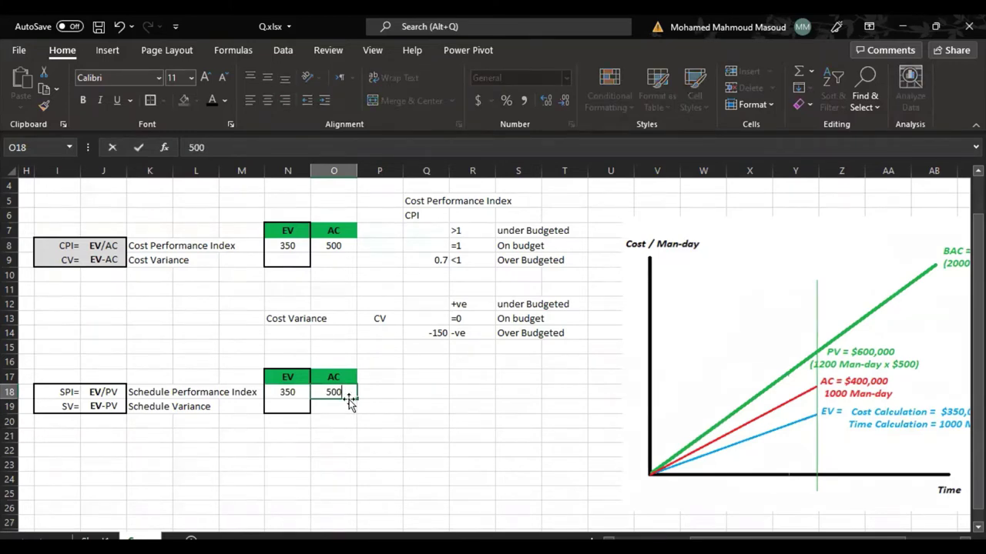
{"action": "left_click_drag", "start_coordinate": [342, 392], "coordinate": [307, 392]}
{"action": "type", "text": "600"}
{"action": "key", "text": "Return"}
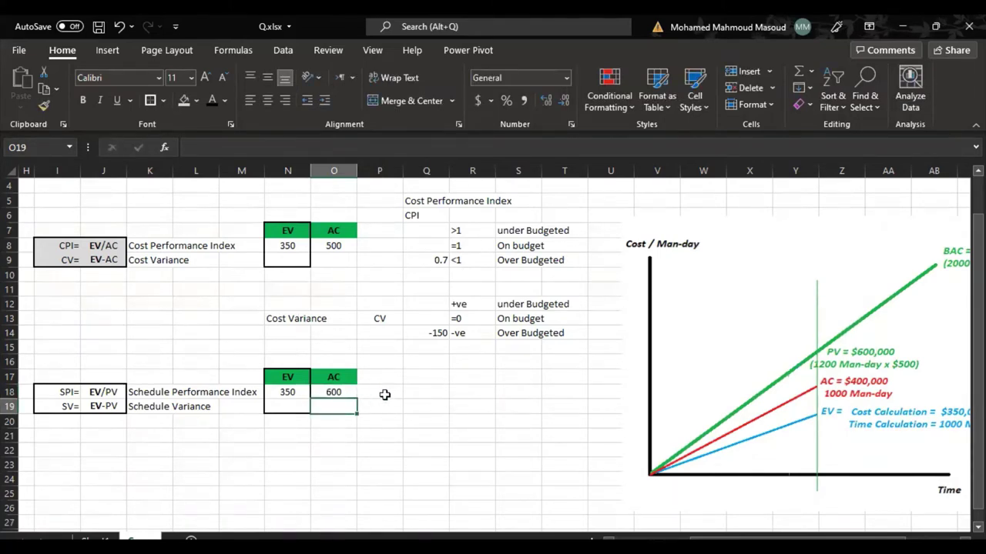
Calculate the schedule performance index in R18 with the formula =N18/O18.
{"action": "left_click", "coordinate": [482, 398]}
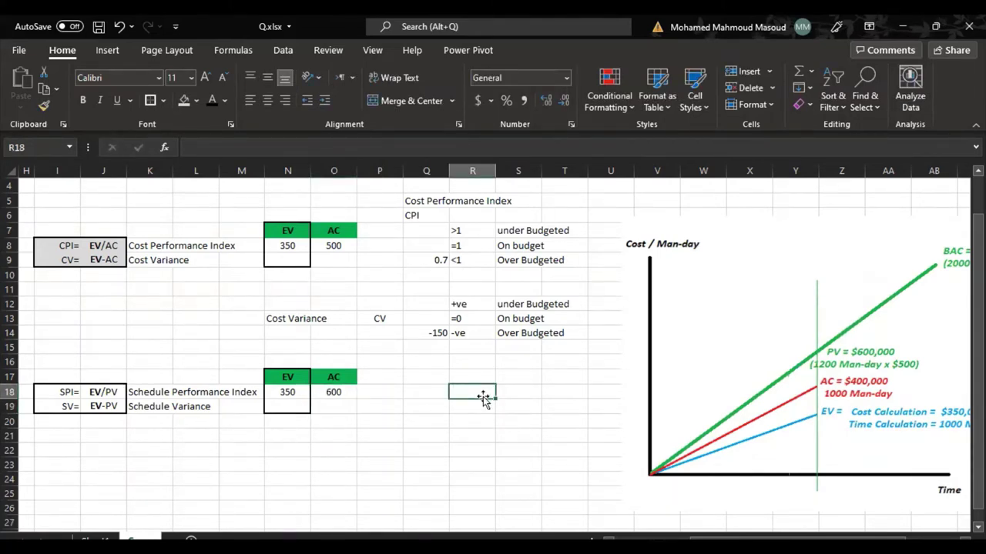
{"action": "type", "text": "="}
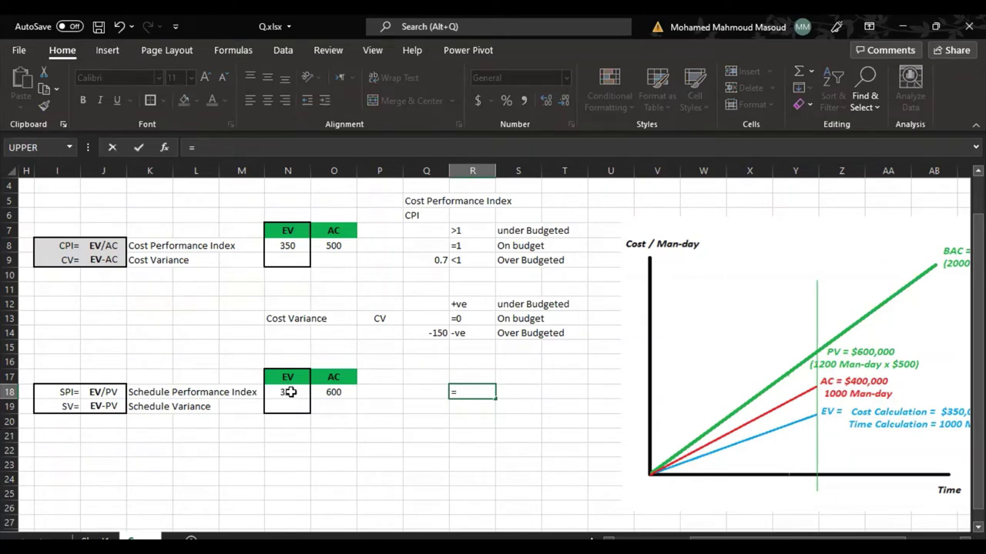
{"action": "left_click", "coordinate": [289, 392]}
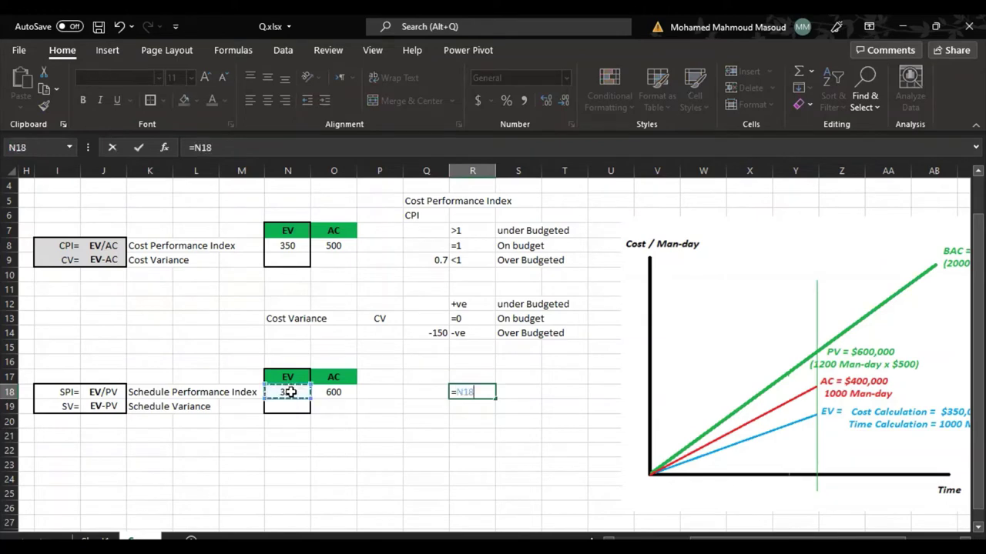
{"action": "type", "text": "/"}
{"action": "left_click", "coordinate": [334, 392]}
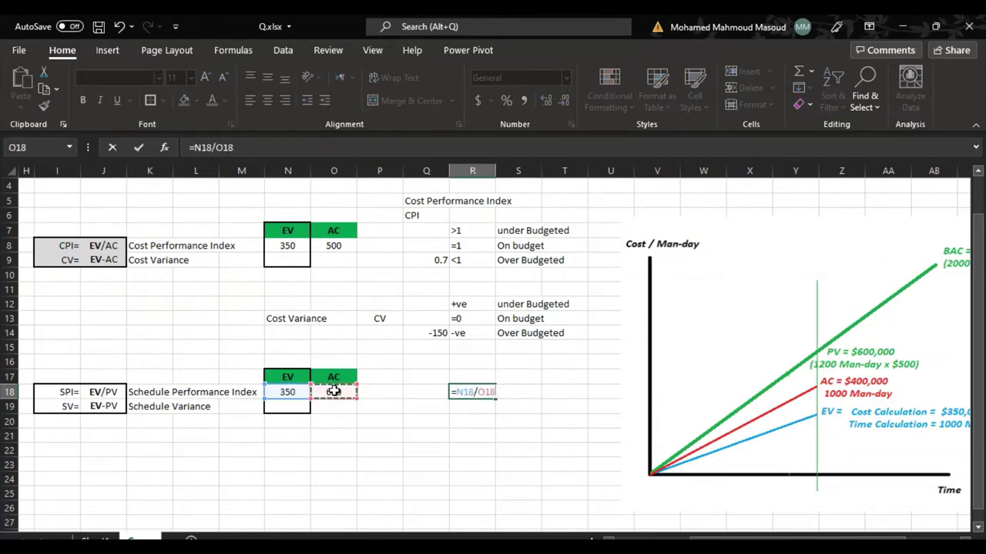
{"action": "key", "text": "Return"}
Change the schedule table's second column header in O17 to PV.
{"action": "left_click", "coordinate": [332, 377]}
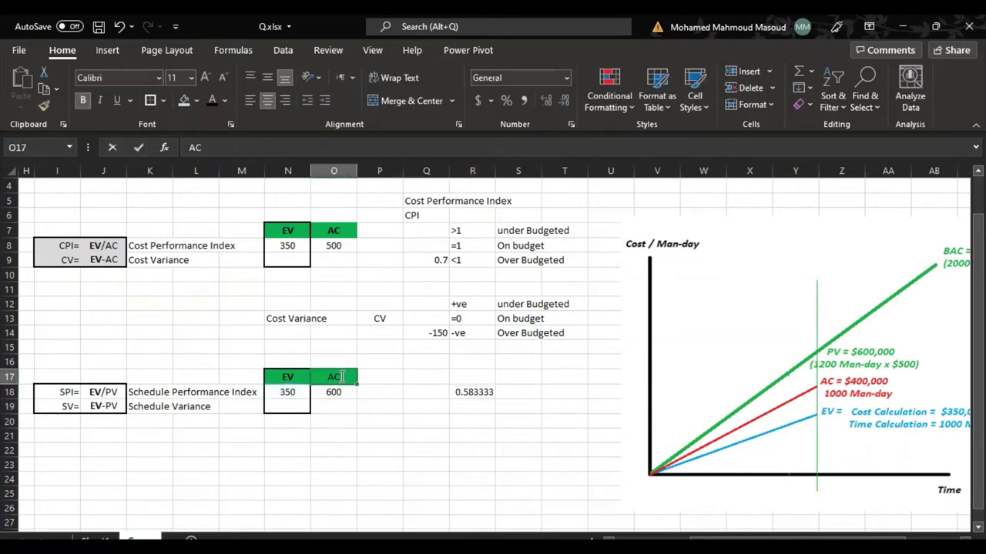
{"action": "left_click_drag", "start_coordinate": [329, 377], "coordinate": [323, 379]}
{"action": "type", "text": "PV"}
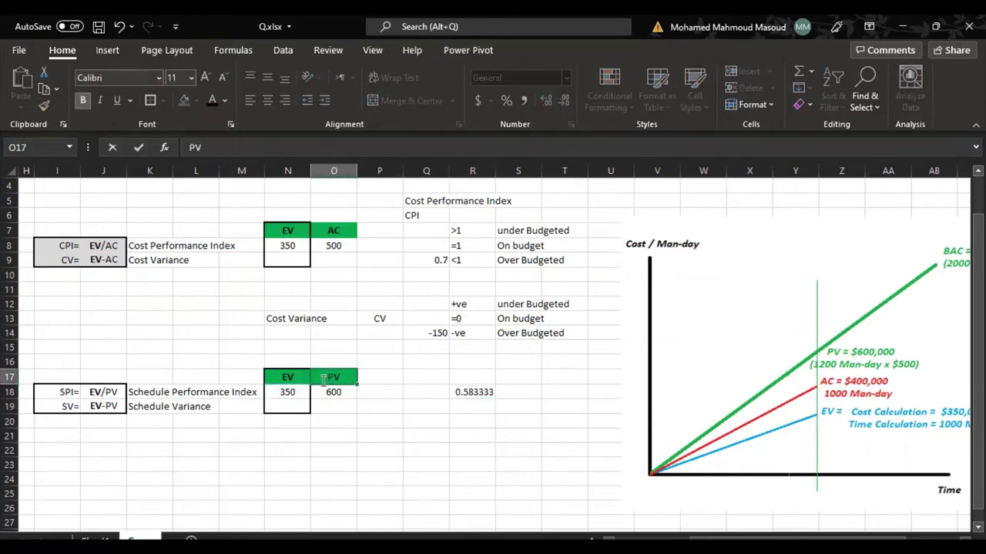
{"action": "key", "text": "Return"}
{"action": "left_click", "coordinate": [351, 379]}
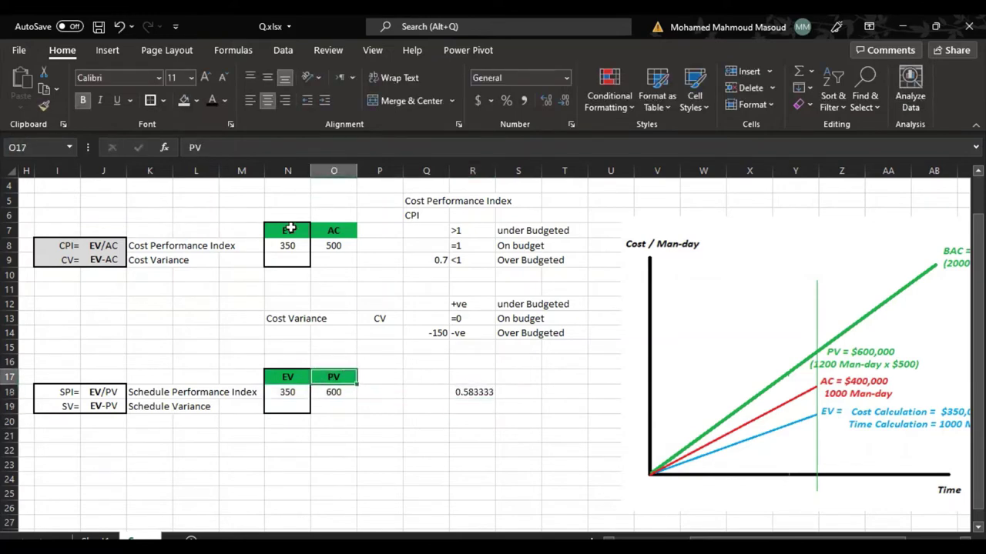
Compare the EV/AC and EV/PV input tables with the values on the Cost / Man-day chart picture.
{"action": "left_click_drag", "start_coordinate": [289, 228], "coordinate": [337, 260]}
{"action": "left_click_drag", "start_coordinate": [289, 377], "coordinate": [336, 411]}
{"action": "left_click_drag", "start_coordinate": [333, 377], "coordinate": [337, 408]}
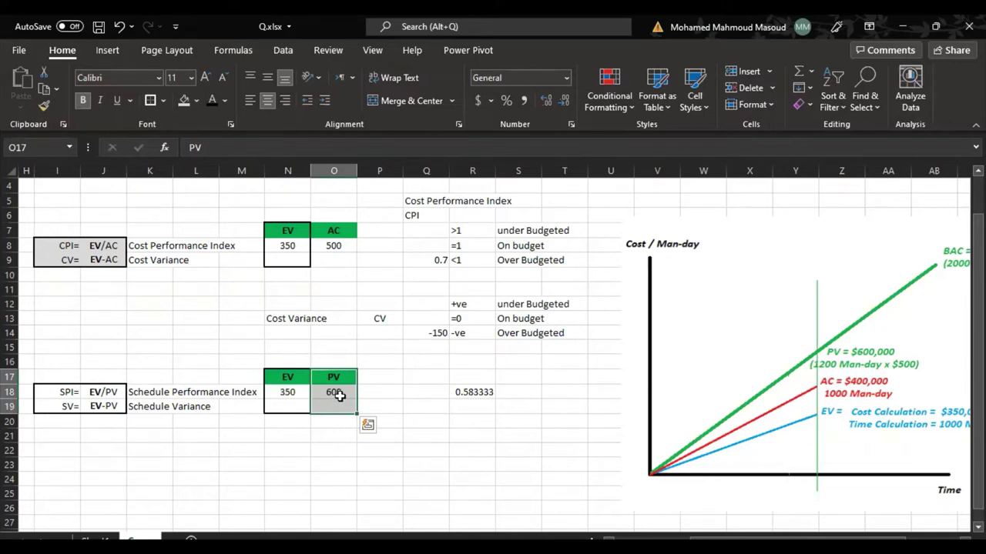
{"action": "left_click", "coordinate": [466, 392]}
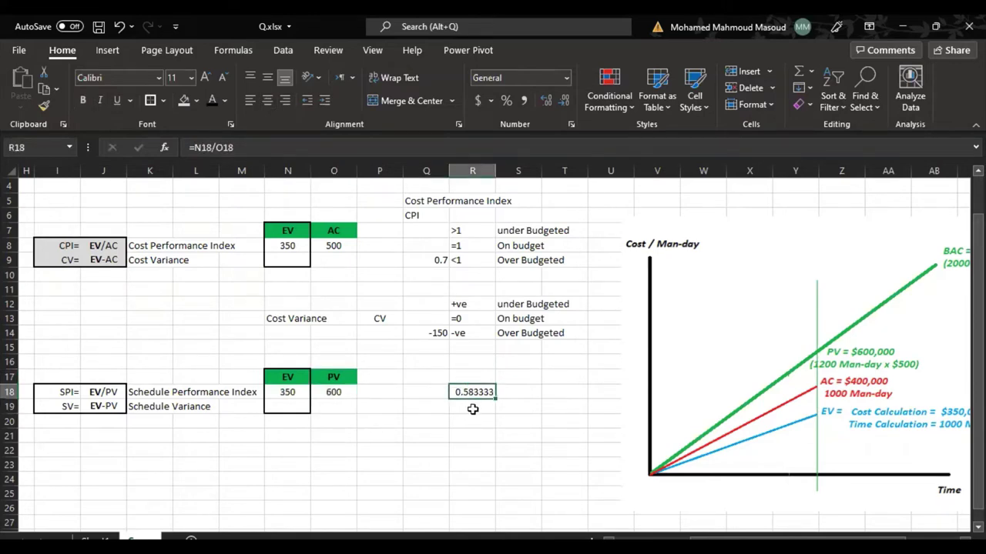
{"action": "left_click", "coordinate": [283, 393]}
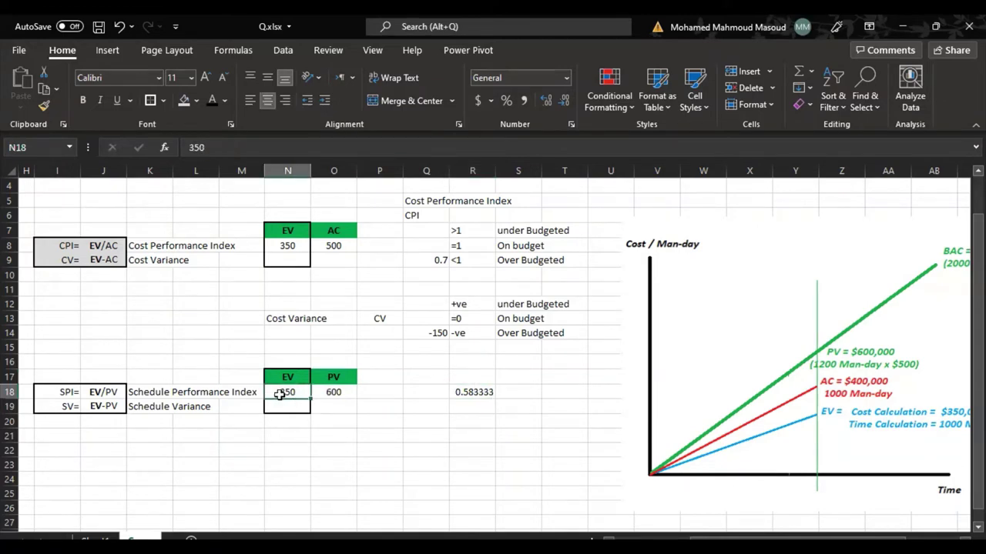
{"action": "left_click_drag", "start_coordinate": [686, 392], "coordinate": [613, 394]}
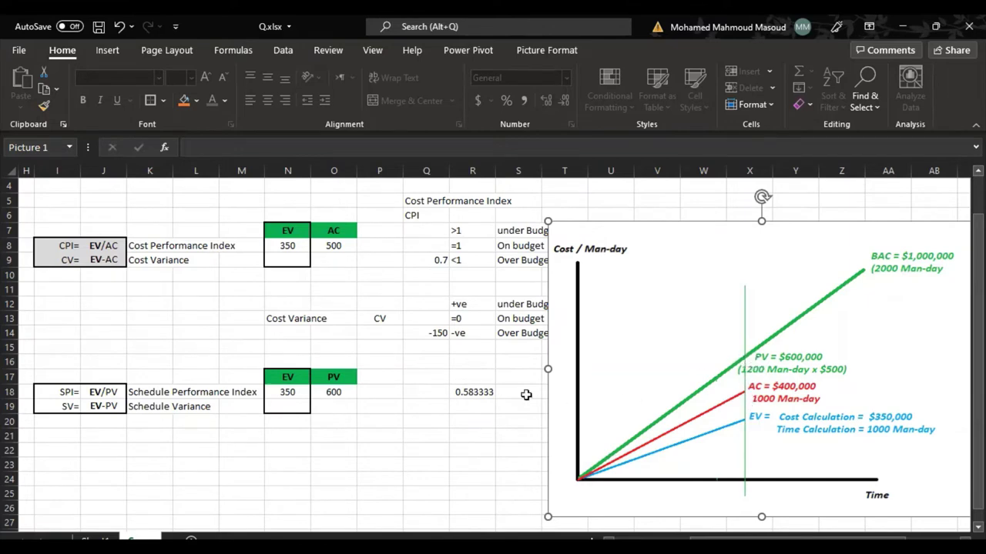
{"action": "left_click_drag", "start_coordinate": [728, 409], "coordinate": [801, 406]}
Copy the index and variance criteria from R7:R14 to the schedule section starting at R18.
{"action": "left_click_drag", "start_coordinate": [457, 231], "coordinate": [475, 332]}
{"action": "key", "text": "ctrl+c"}
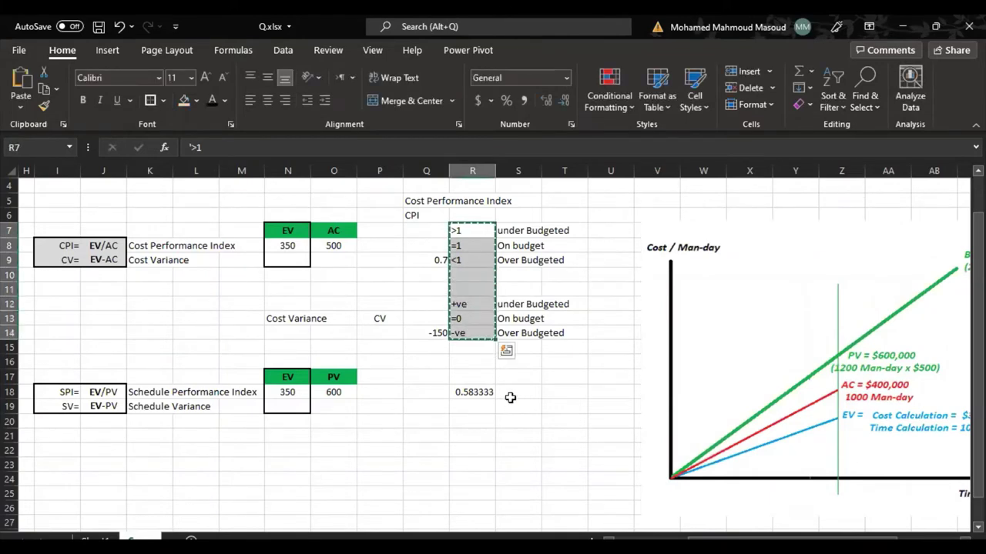
{"action": "left_click", "coordinate": [469, 392]}
{"action": "key", "text": "ctrl+v"}
Calculate the schedule performance index in Q18 with the formula =N18/O18.
{"action": "left_click", "coordinate": [418, 393]}
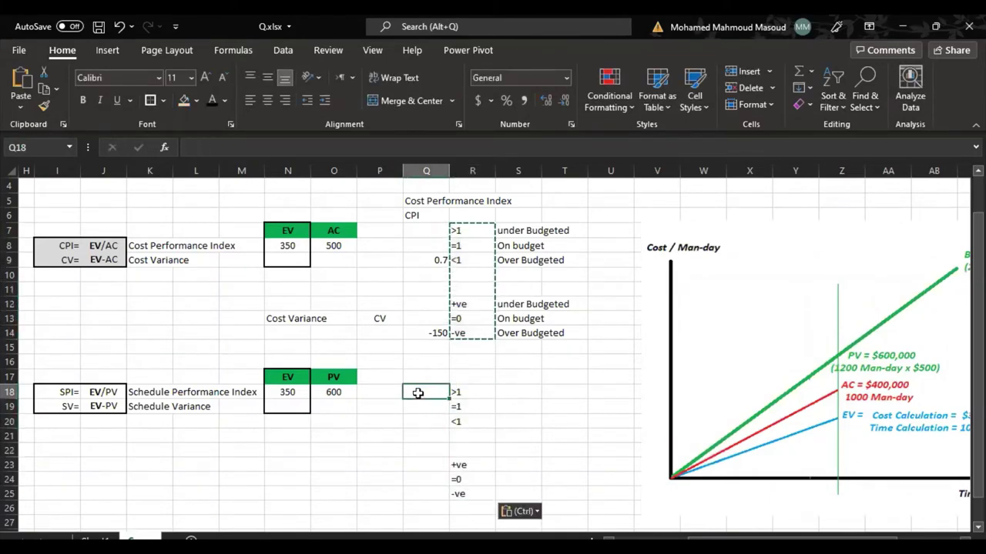
{"action": "type", "text": "="}
{"action": "left_click", "coordinate": [301, 391]}
{"action": "type", "text": "/"}
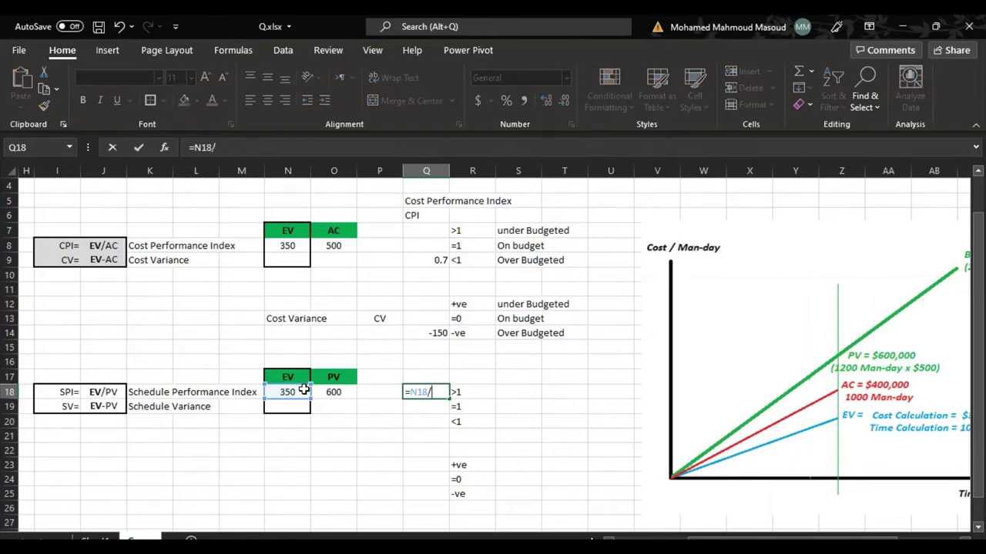
{"action": "left_click", "coordinate": [331, 392]}
{"action": "key", "text": "Return"}
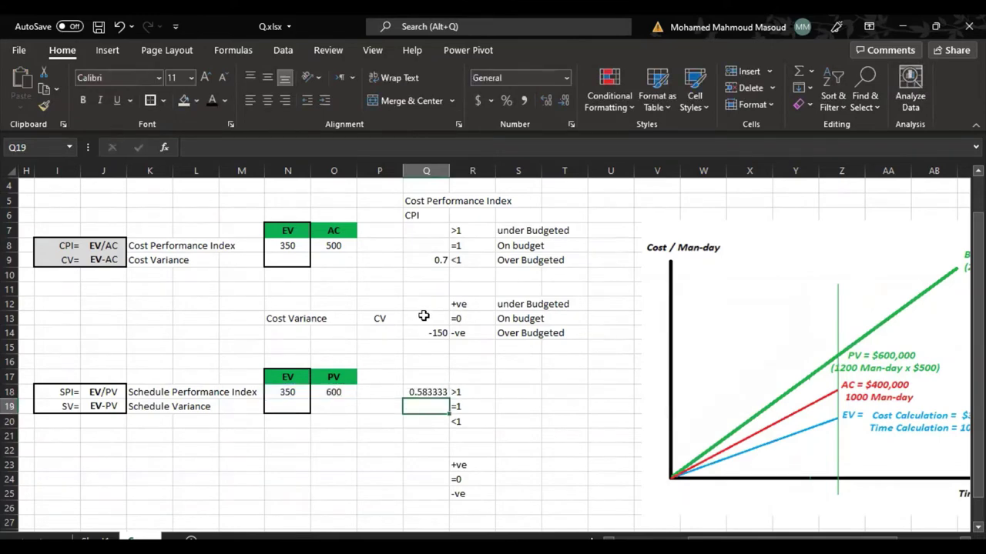
Examine the CPI formula in Q9 and compare the cost labels and inputs with those of the schedule section.
{"action": "left_click", "coordinate": [436, 262]}
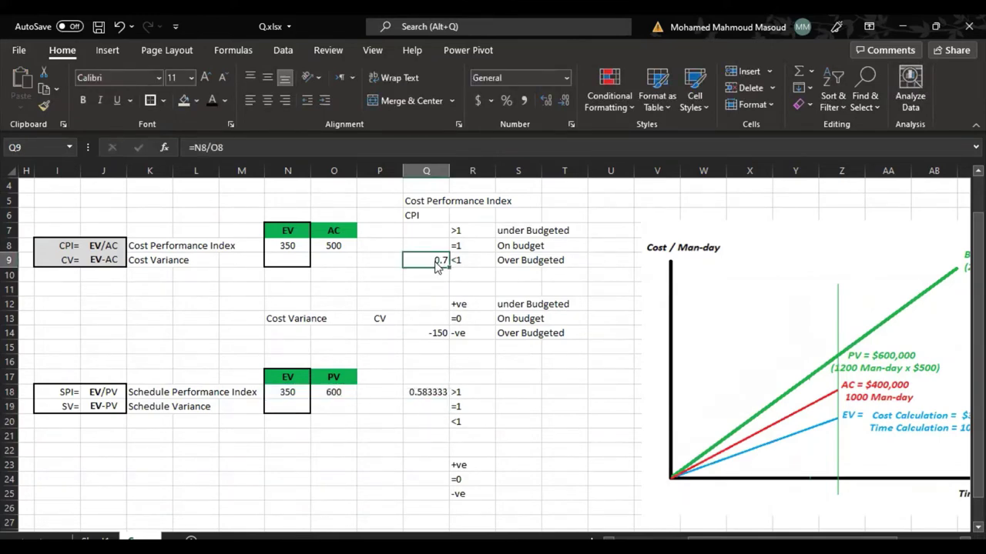
{"action": "mouse_move", "coordinate": [436, 265]}
{"action": "left_mouse_down"}
{"action": "mouse_move", "coordinate": [442, 319]}
{"action": "mouse_move", "coordinate": [424, 261]}
{"action": "left_mouse_up"}
{"action": "left_click", "coordinate": [286, 232]}
{"action": "left_click_drag", "start_coordinate": [286, 233], "coordinate": [329, 259]}
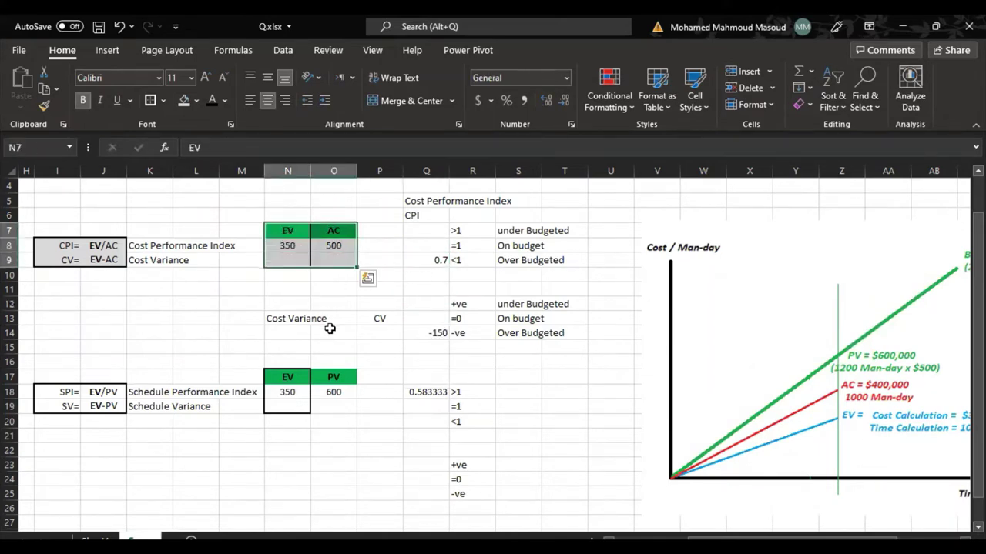
{"action": "left_click_drag", "start_coordinate": [60, 244], "coordinate": [195, 263]}
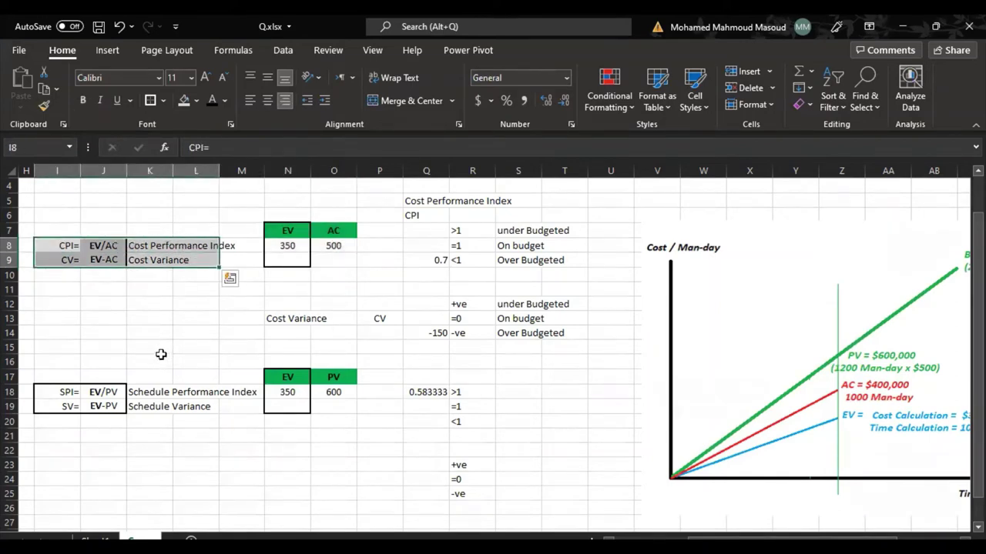
{"action": "left_click_drag", "start_coordinate": [62, 392], "coordinate": [218, 412]}
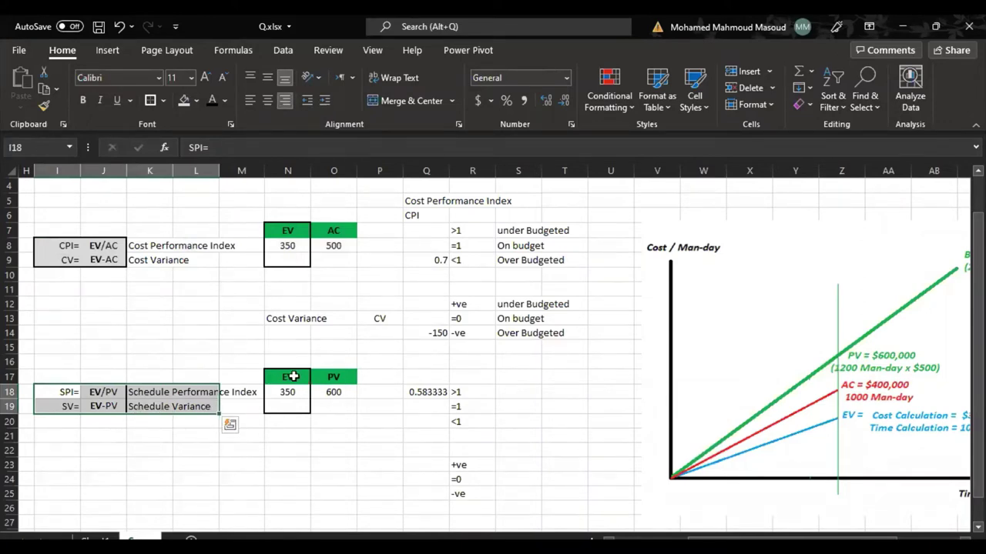
{"action": "left_click_drag", "start_coordinate": [288, 376], "coordinate": [347, 423]}
{"action": "left_click", "coordinate": [297, 462]}
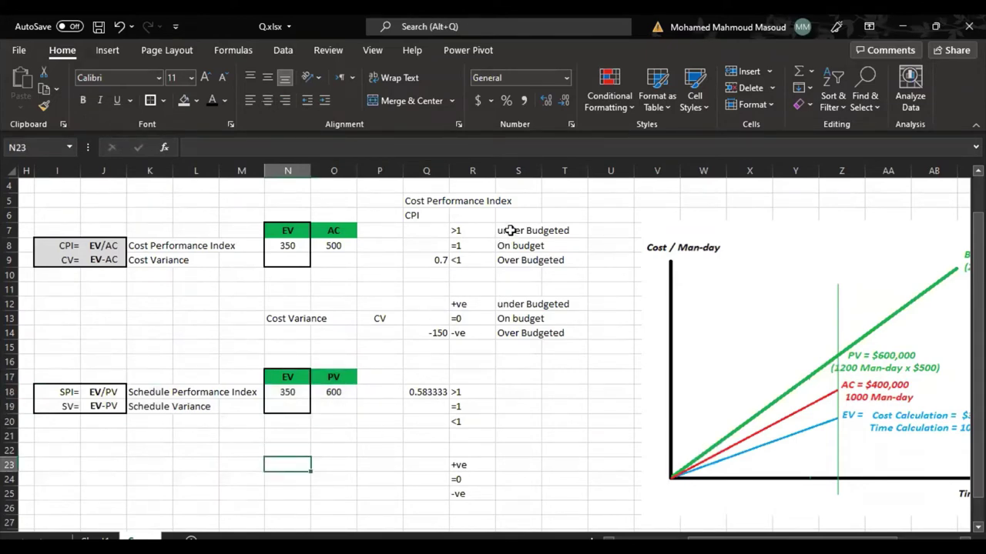
Move the schedule performance index formula from Q18 to Q20, beside the <1 criterion.
{"action": "left_click", "coordinate": [425, 394]}
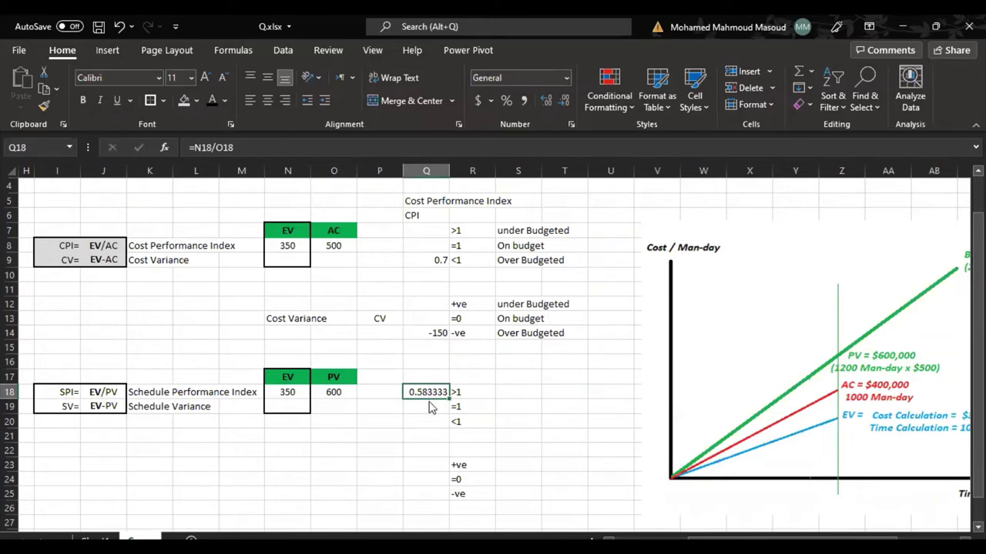
{"action": "mouse_move", "coordinate": [429, 424]}
{"action": "left_mouse_down"}
{"action": "mouse_move", "coordinate": [429, 436]}
{"action": "mouse_move", "coordinate": [426, 428]}
{"action": "left_mouse_up"}
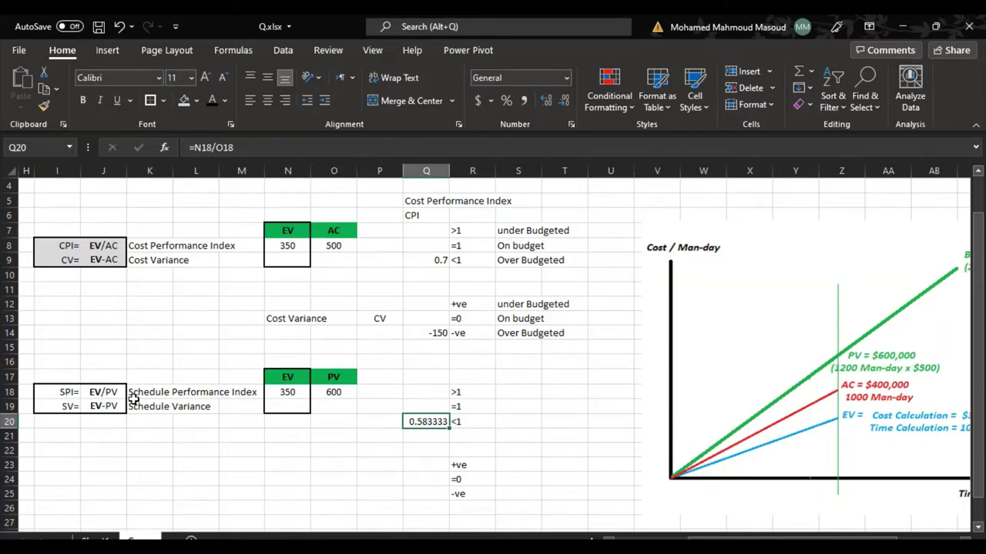
Review the EV/PV and EV-PV definitions in J18:J19 along with the index formula in Q20.
{"action": "left_click", "coordinate": [290, 393]}
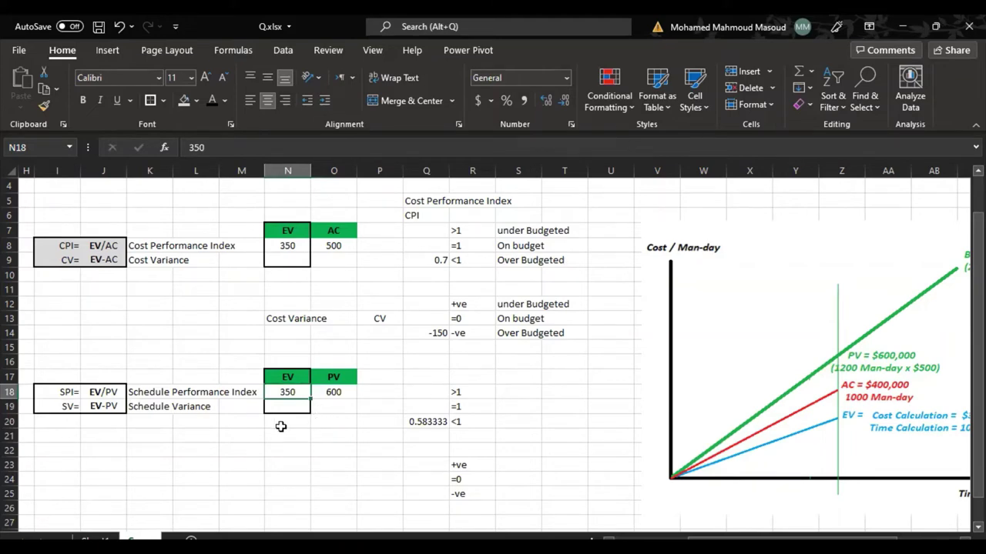
{"action": "double_click", "coordinate": [103, 393]}
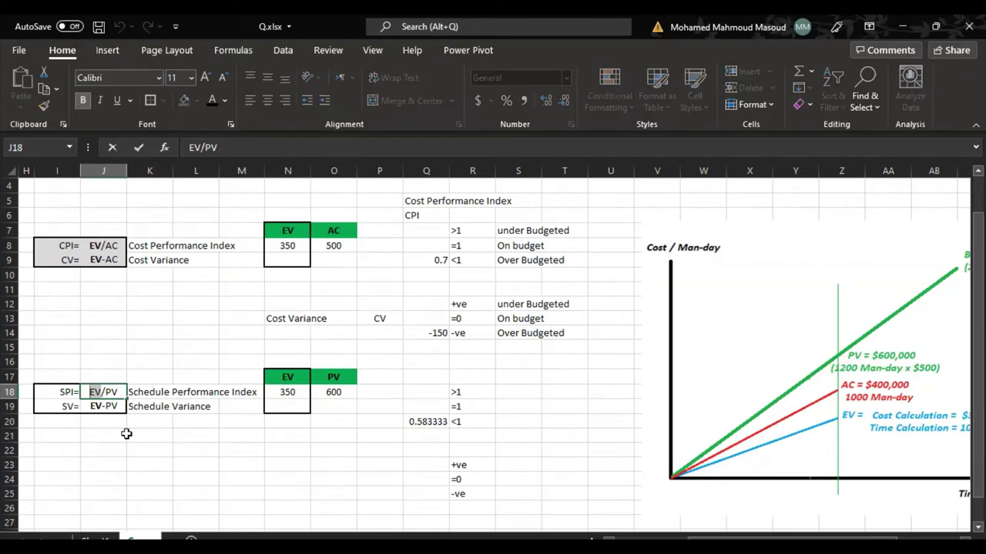
{"action": "key", "text": "Return"}
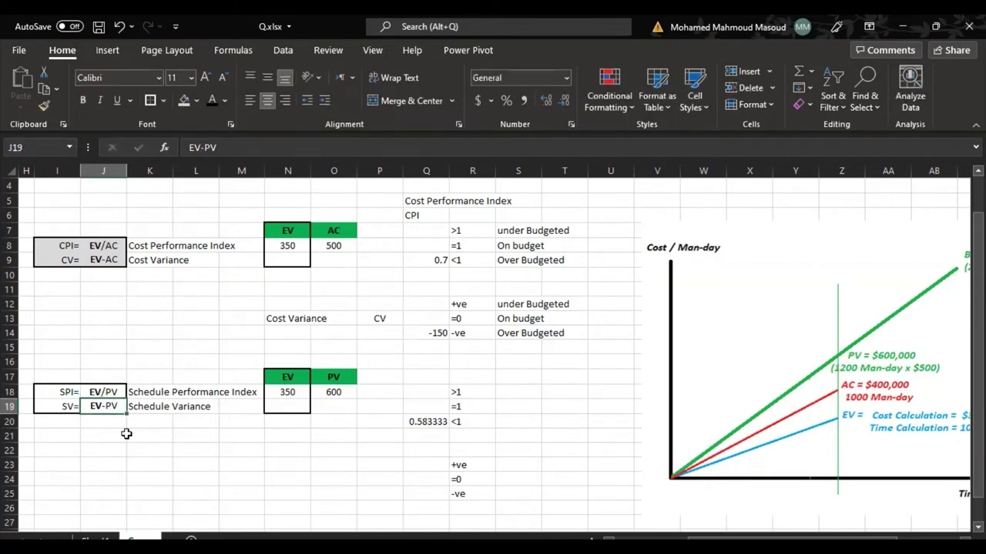
{"action": "double_click", "coordinate": [91, 407]}
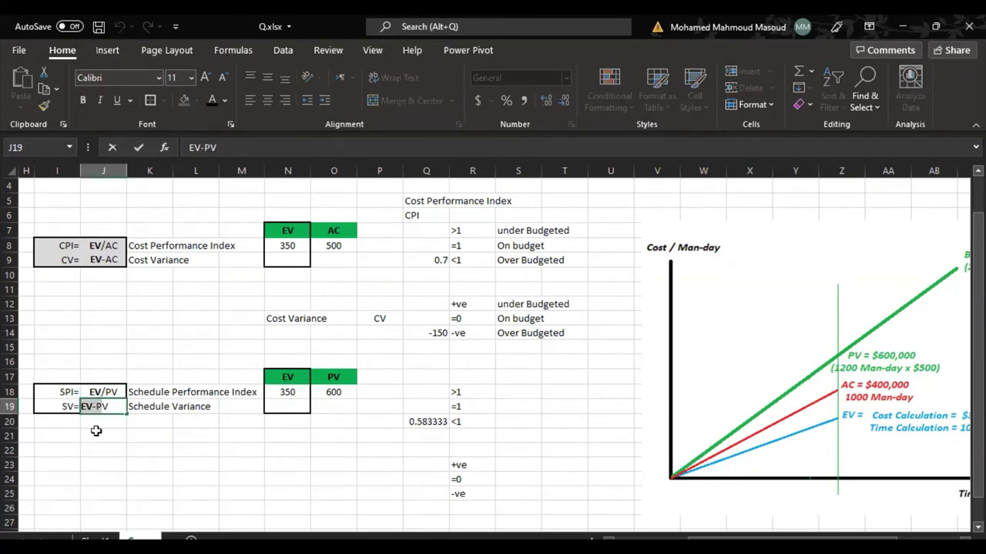
{"action": "left_click", "coordinate": [96, 431]}
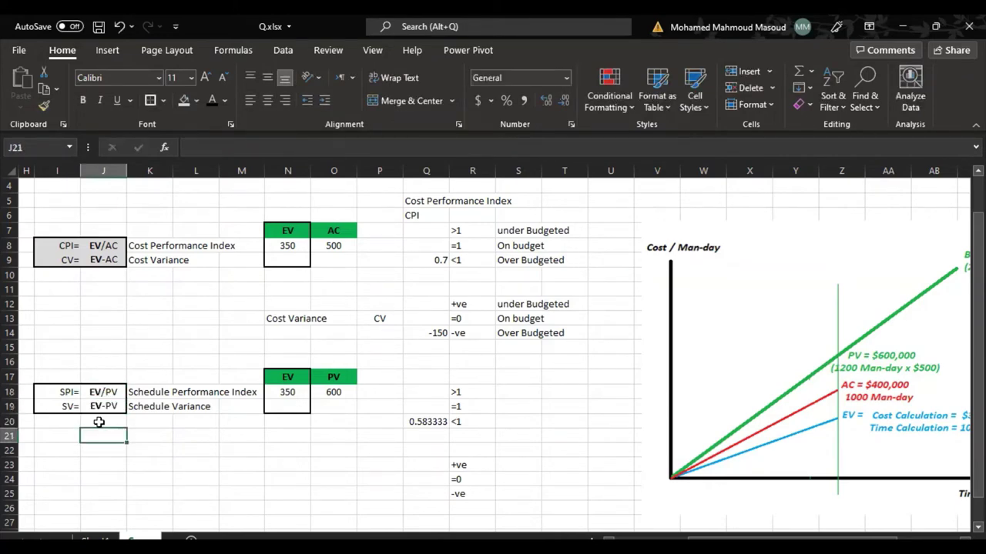
{"action": "left_click", "coordinate": [405, 422]}
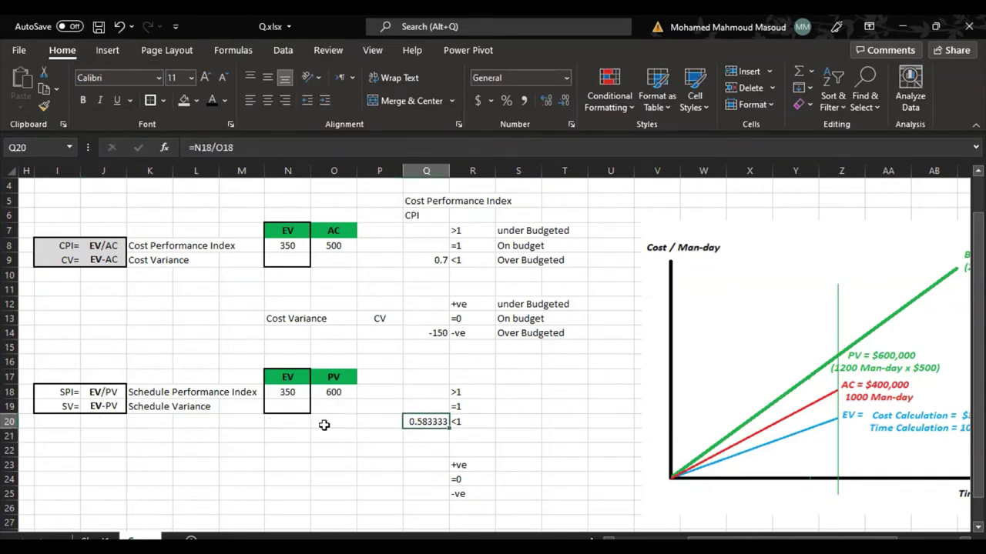
Move the Cost / Man-day chart picture closer to the tables and compare its planned value with the PV column.
{"action": "left_click_drag", "start_coordinate": [702, 343], "coordinate": [671, 340]}
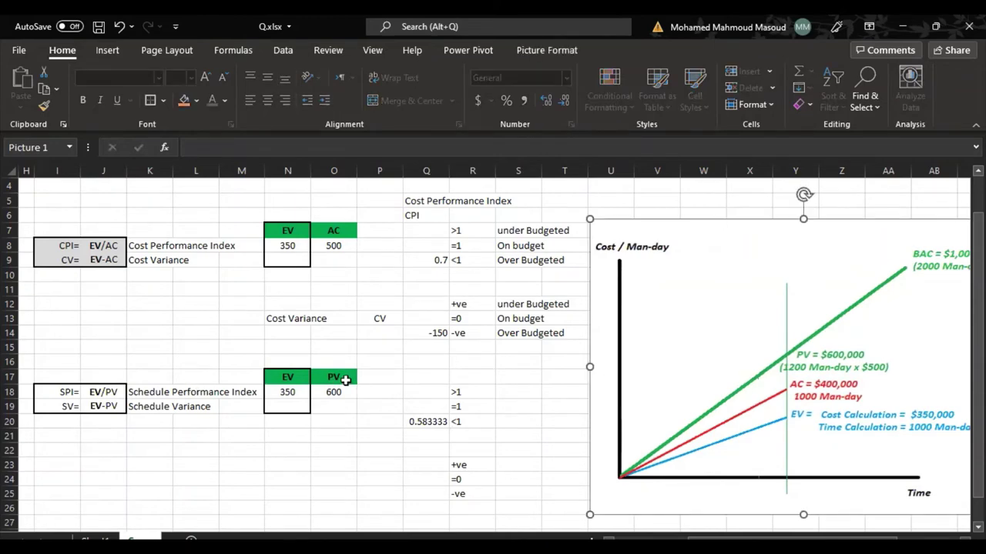
{"action": "left_click_drag", "start_coordinate": [345, 379], "coordinate": [344, 406]}
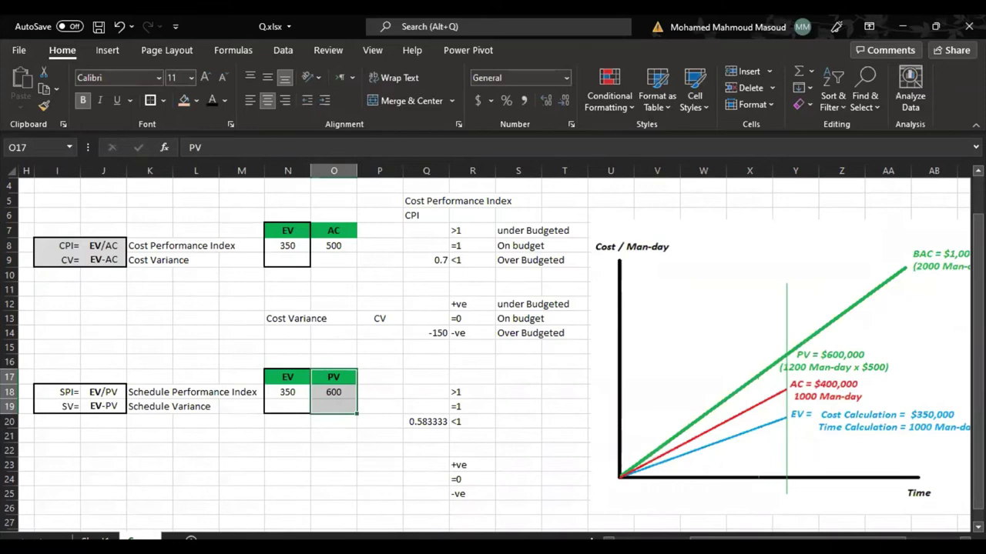
{"action": "left_click", "coordinate": [817, 361]}
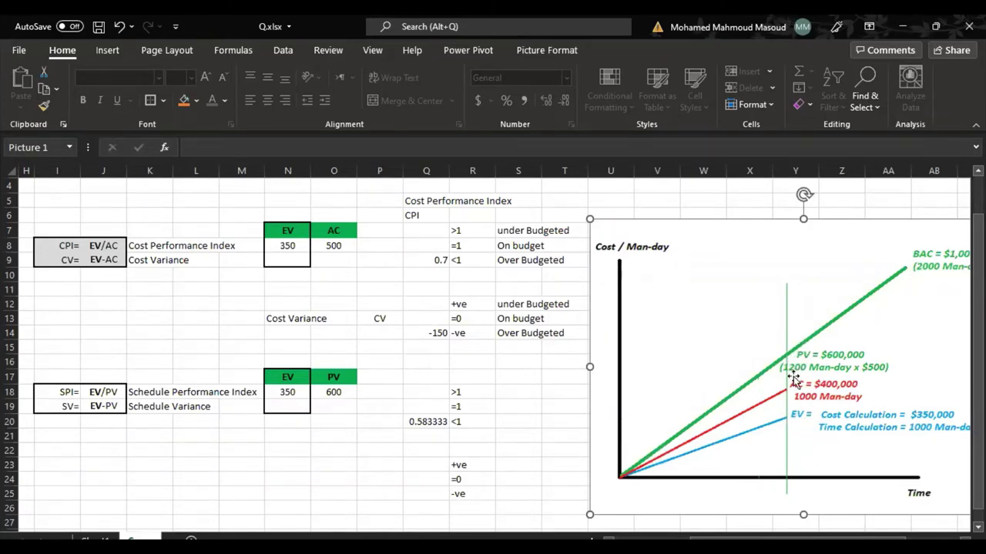
Label the =1 criterion of the schedule performance index as "On Schedule" in S19.
{"action": "left_click_drag", "start_coordinate": [801, 415], "coordinate": [621, 434]}
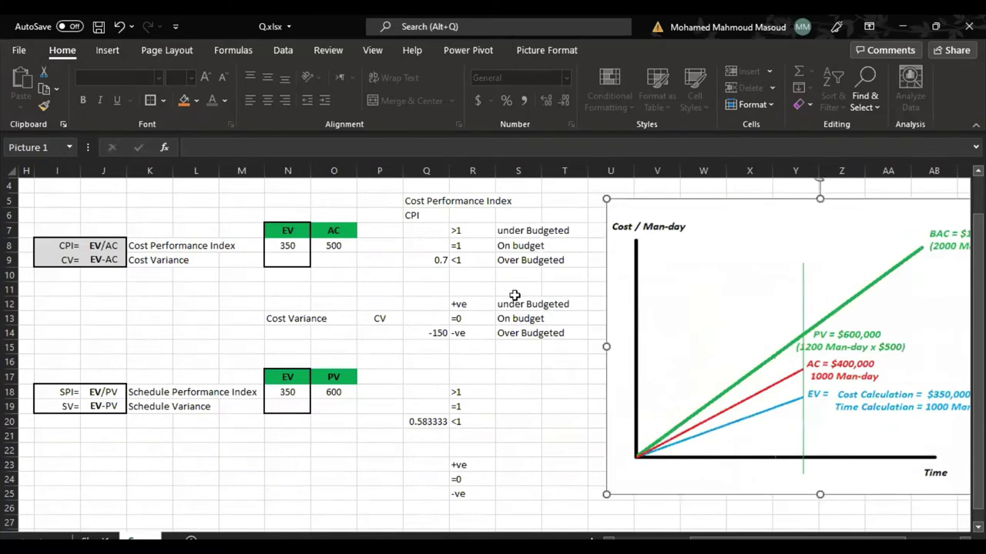
{"action": "left_click_drag", "start_coordinate": [516, 230], "coordinate": [531, 261]}
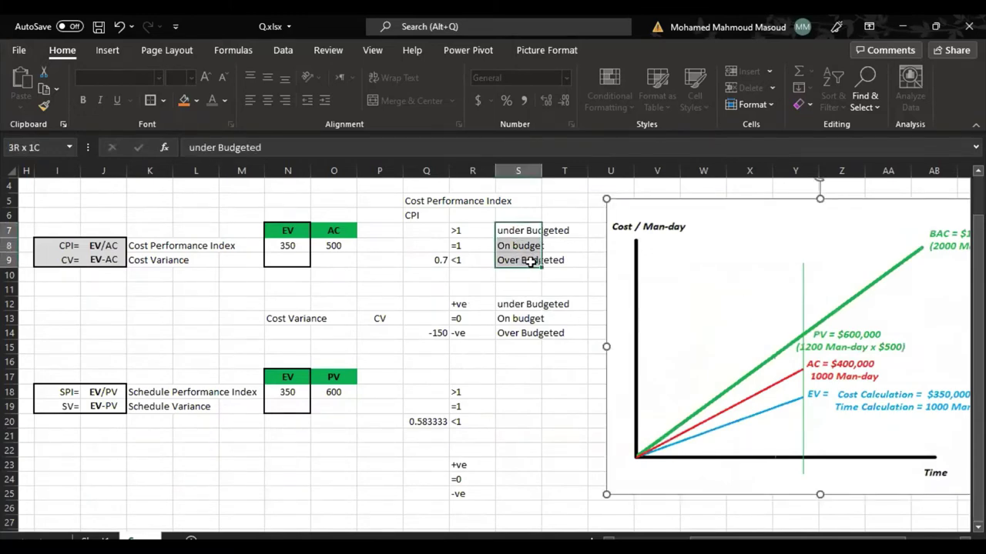
{"action": "left_click", "coordinate": [518, 405]}
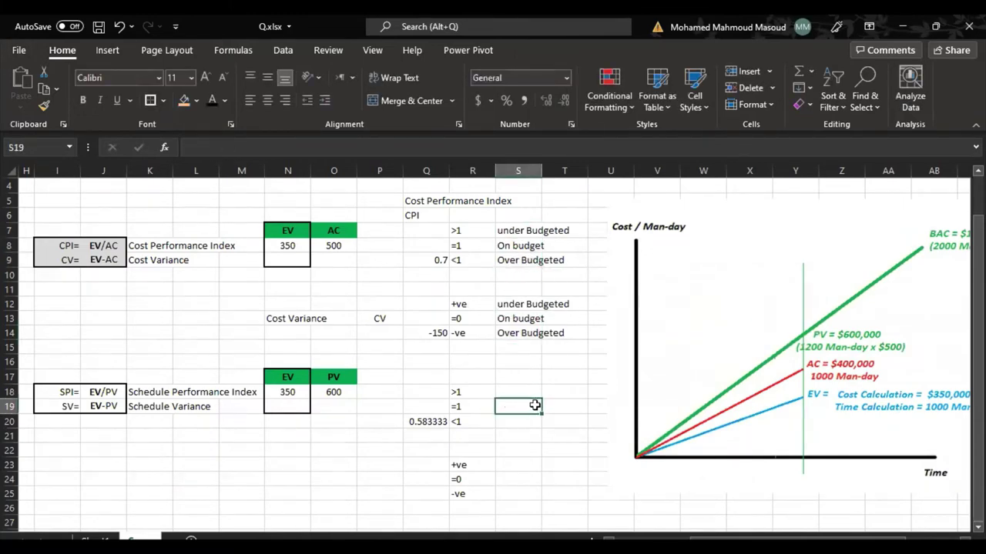
{"action": "type", "text": "On"}
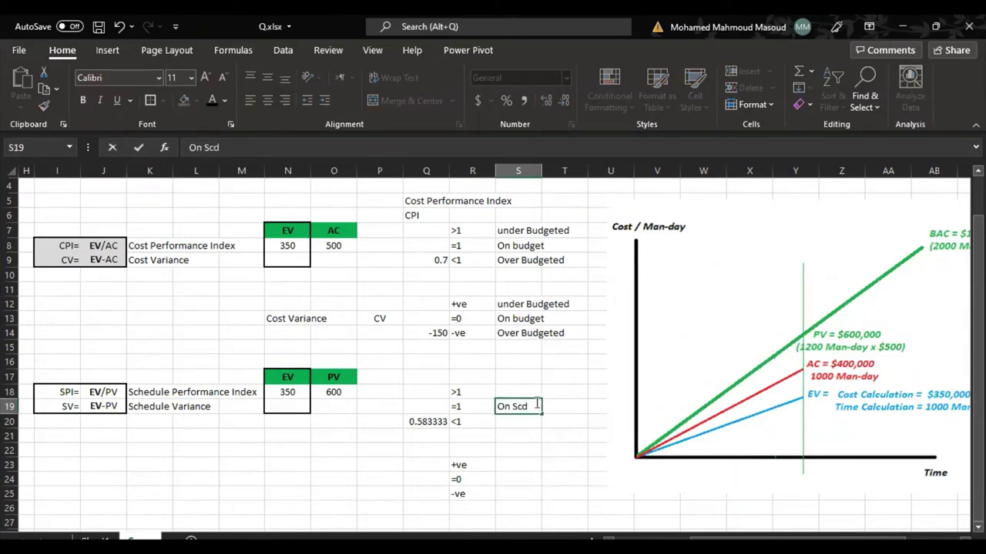
{"action": "type", "text": " Scd"}
{"action": "key", "text": "BackSpace"}
{"action": "type", "text": "hedule"}
{"action": "left_click", "coordinate": [504, 432]}
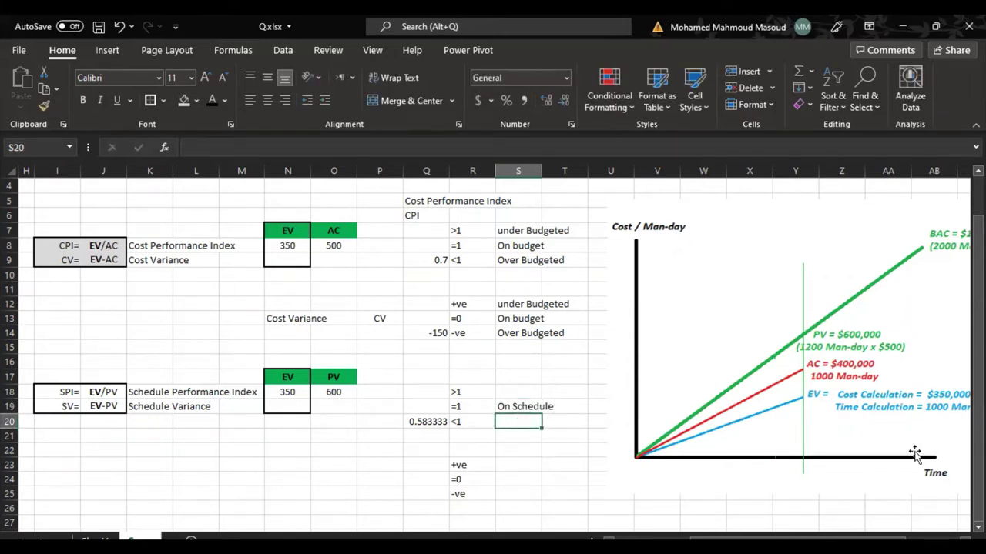
Label the <1 criterion of the schedule performance index as "Behind Schedule" in S20.
{"action": "left_click", "coordinate": [880, 430]}
{"action": "left_click_drag", "start_coordinate": [880, 429], "coordinate": [865, 435]}
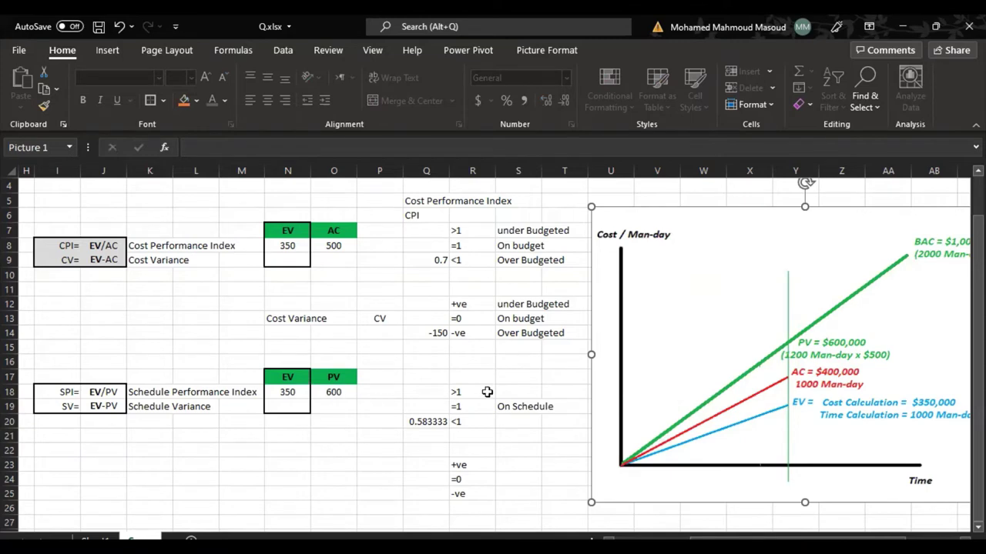
{"action": "left_click_drag", "start_coordinate": [710, 390], "coordinate": [576, 394]}
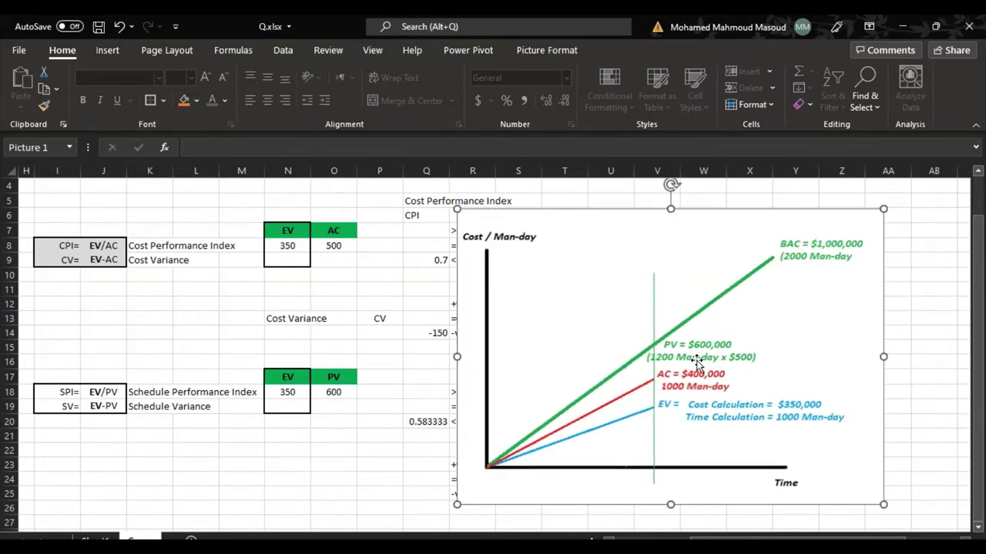
{"action": "left_click_drag", "start_coordinate": [647, 376], "coordinate": [778, 367]}
{"action": "left_click", "coordinate": [287, 396]}
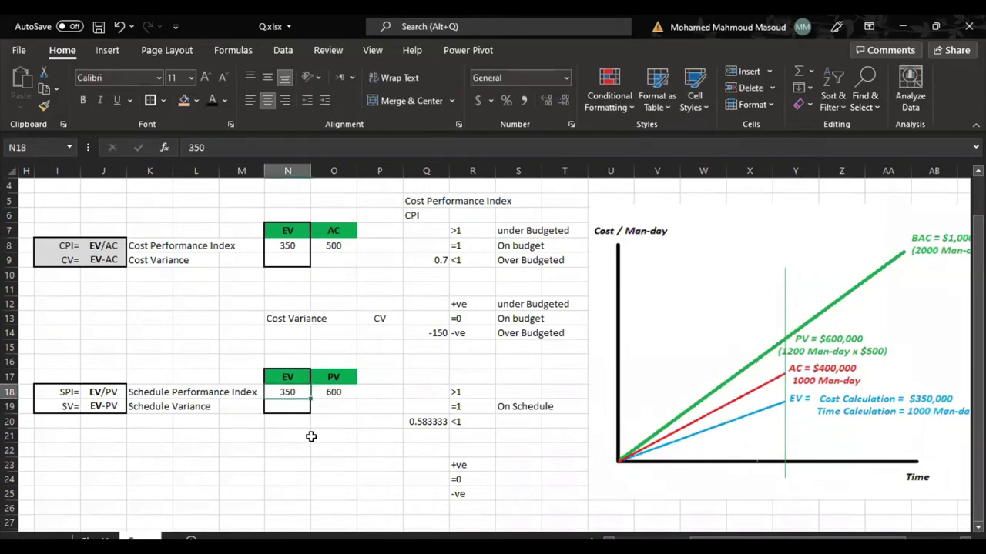
{"action": "left_click", "coordinate": [416, 422]}
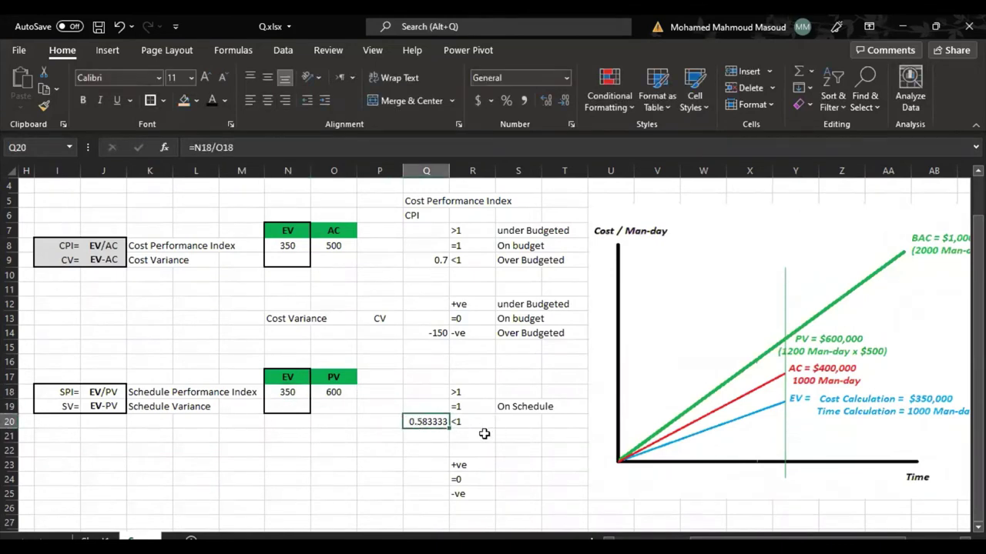
{"action": "left_click", "coordinate": [508, 425]}
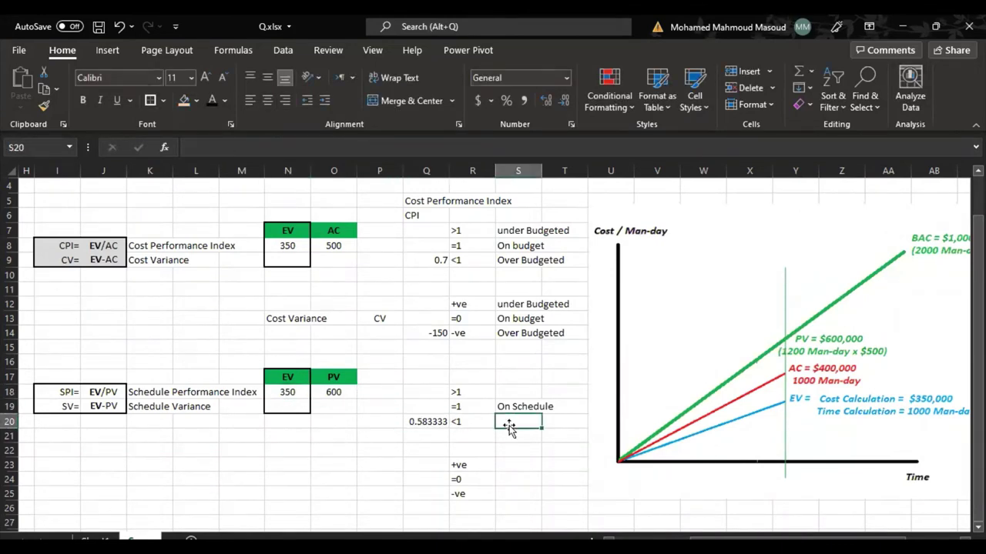
{"action": "double_click", "coordinate": [509, 426]}
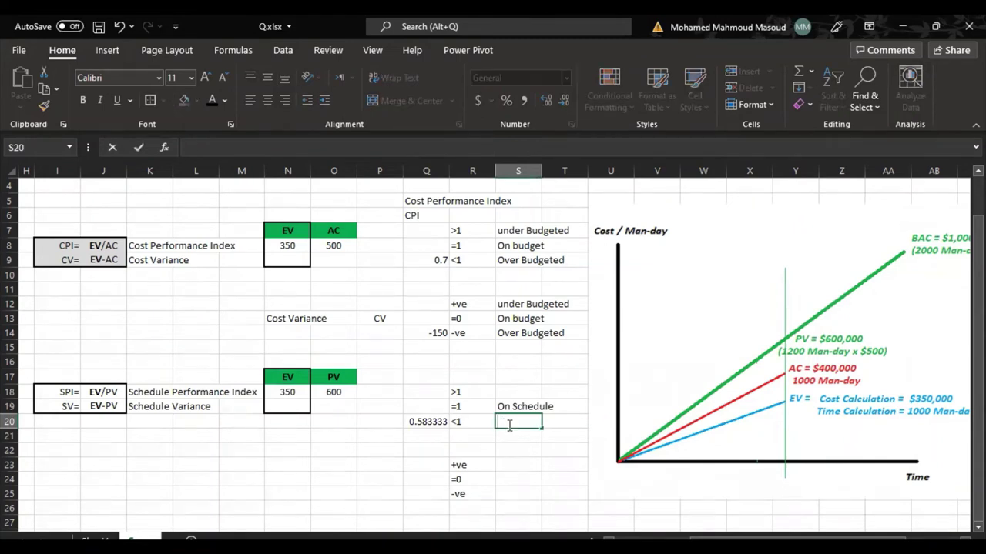
{"action": "type", "text": "Behind Schedul"}
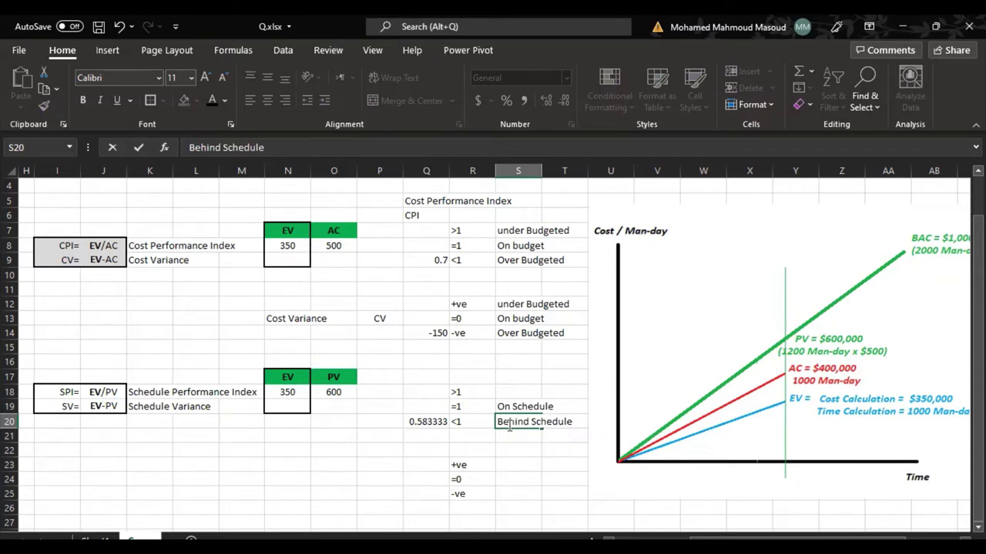
{"action": "type", "text": "e"}
{"action": "key", "text": "Return"}
Set the earned value of the schedule section in N18 to 700.
{"action": "left_click", "coordinate": [506, 393]}
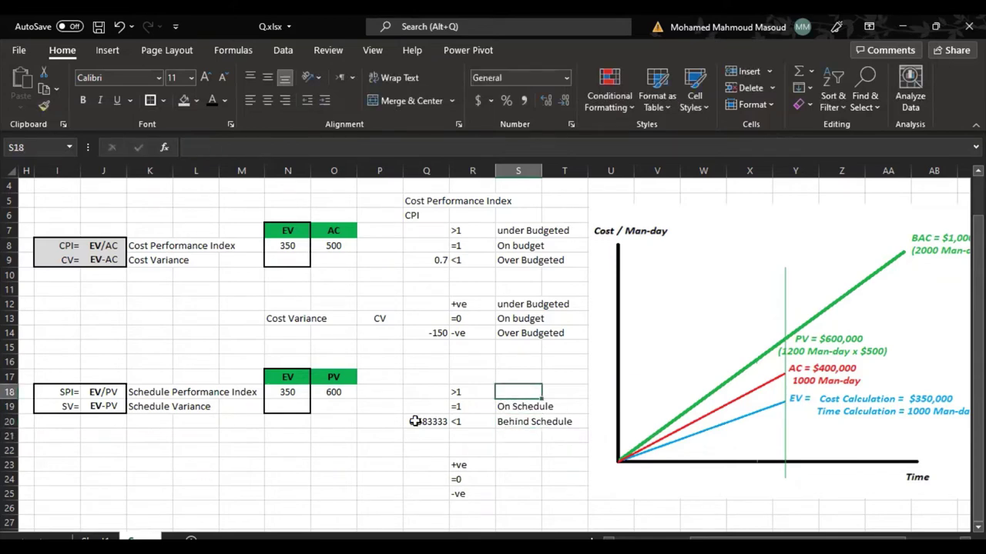
{"action": "left_click", "coordinate": [288, 394]}
{"action": "left_click", "coordinate": [337, 395]}
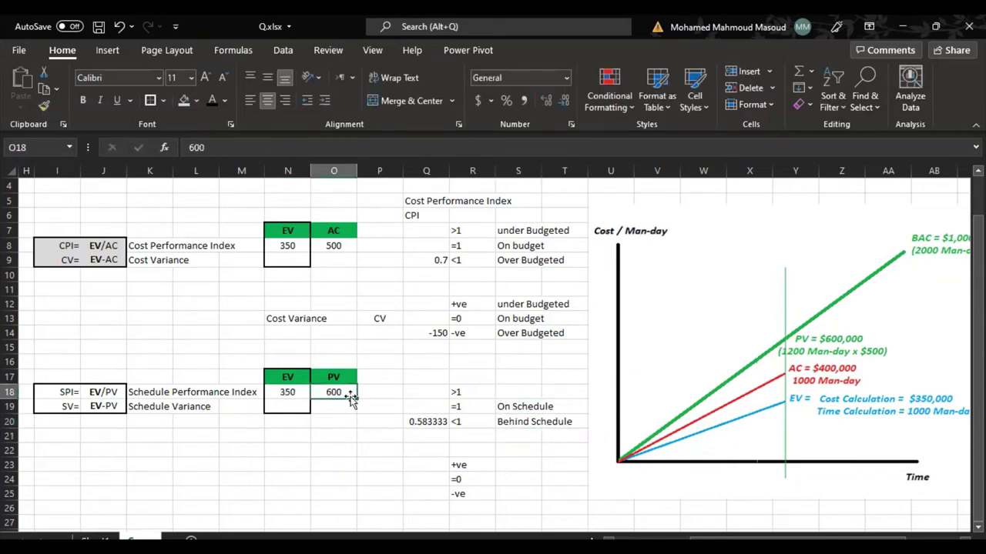
{"action": "left_click", "coordinate": [796, 347]}
{"action": "left_click", "coordinate": [288, 393]}
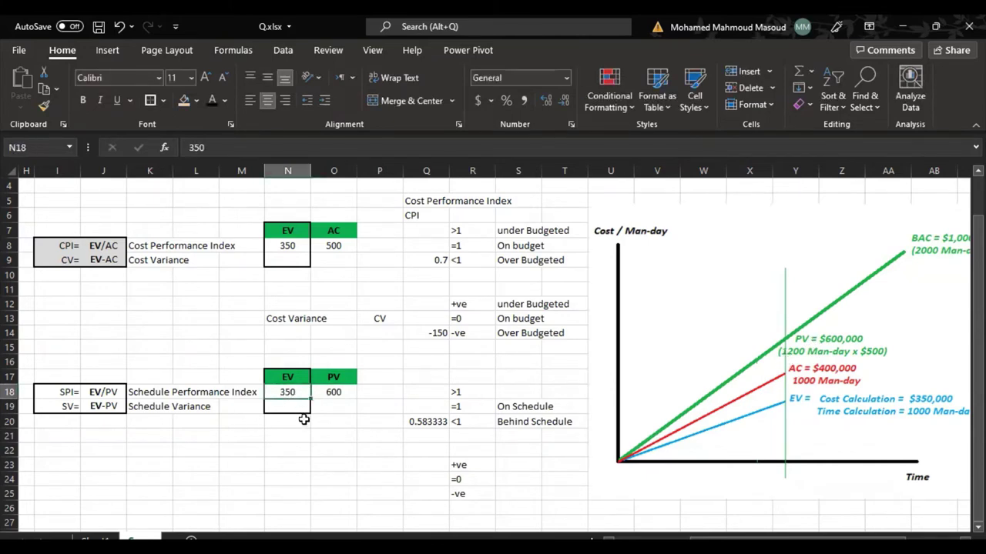
{"action": "type", "text": "700"}
{"action": "key", "text": "Return"}
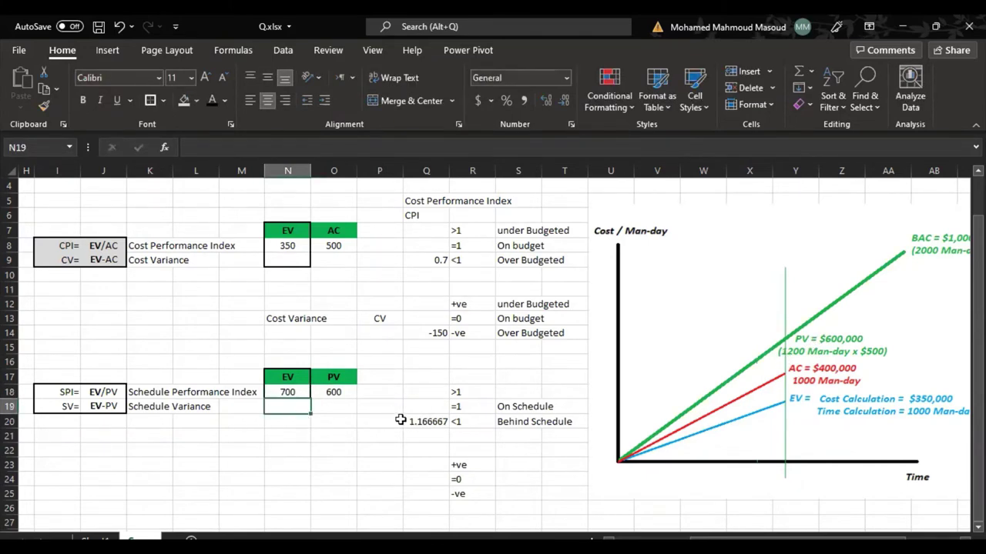
Move the schedule performance index formula to Q18 beside the >1 criterion and label that criterion "Ahead of Schedule" in S18.
{"action": "left_click", "coordinate": [427, 433]}
{"action": "left_click", "coordinate": [427, 423]}
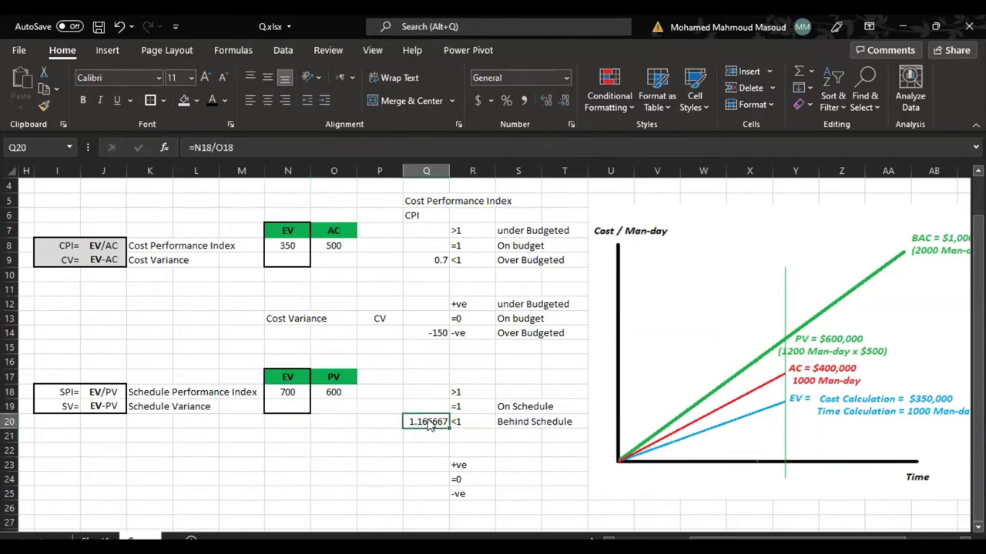
{"action": "left_click_drag", "start_coordinate": [430, 425], "coordinate": [433, 396]}
{"action": "left_click", "coordinate": [499, 391]}
{"action": "type", "text": "Ahea"}
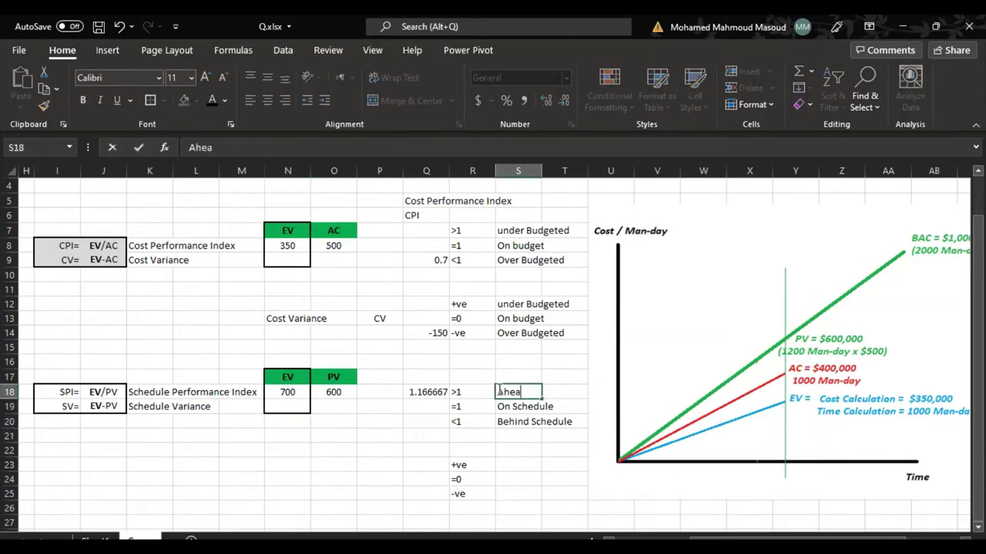
{"action": "type", "text": "d of Schedule"}
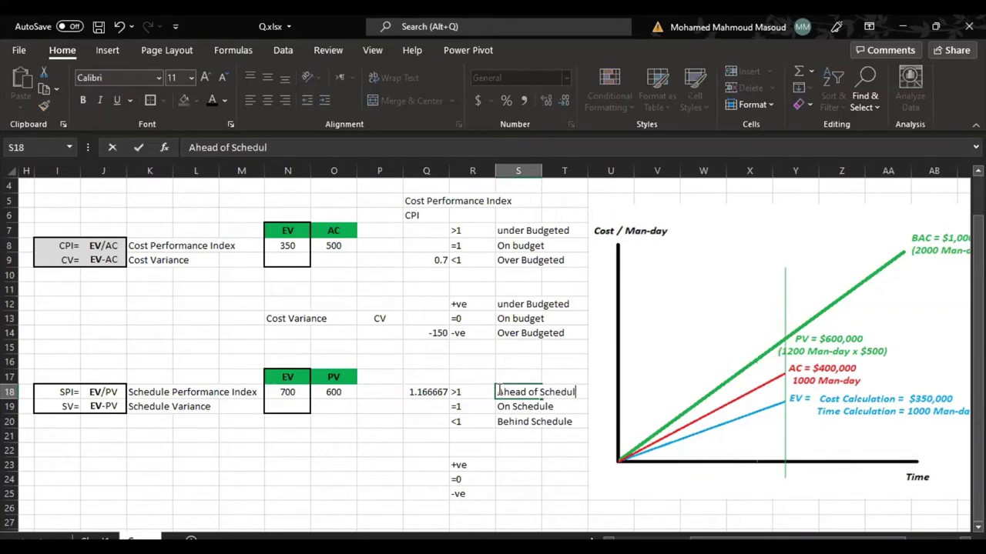
{"action": "key", "text": "Return"}
Calculate the schedule variance in Q23 beside the +ve criterion with the formula =N18-O18.
{"action": "left_click_drag", "start_coordinate": [638, 360], "coordinate": [644, 359]}
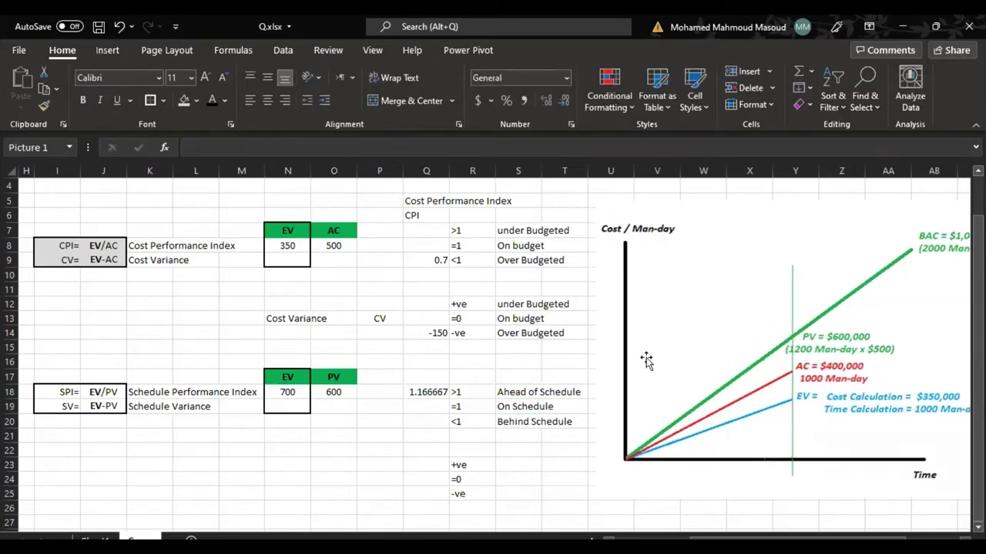
{"action": "left_click", "coordinate": [420, 465]}
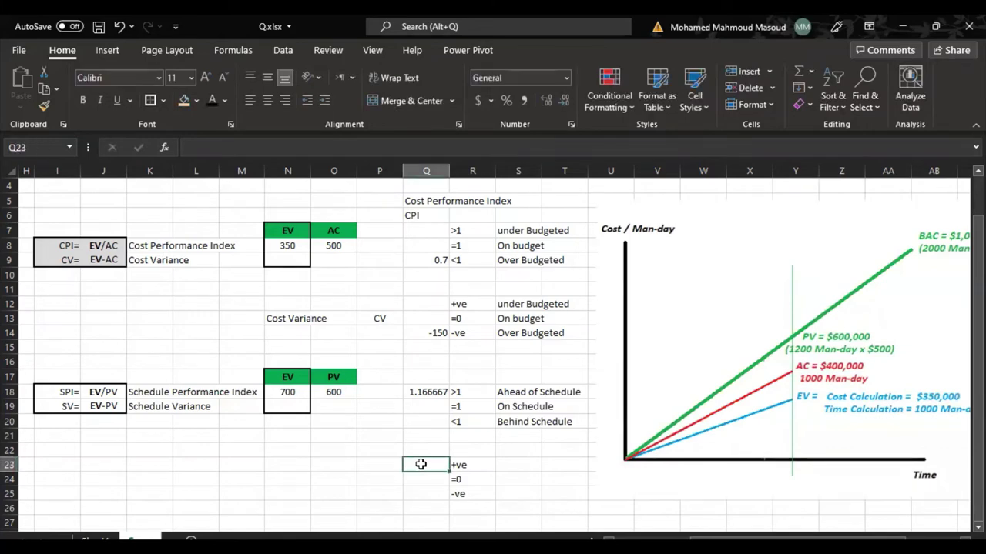
{"action": "type", "text": "="}
{"action": "left_click", "coordinate": [298, 392]}
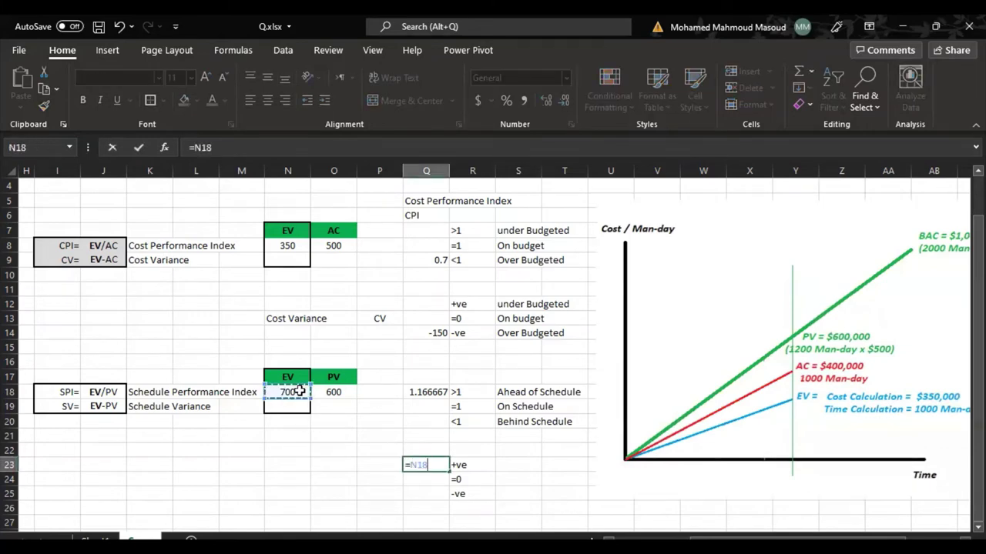
{"action": "type", "text": "-"}
{"action": "left_click", "coordinate": [331, 392]}
{"action": "key", "text": "Return"}
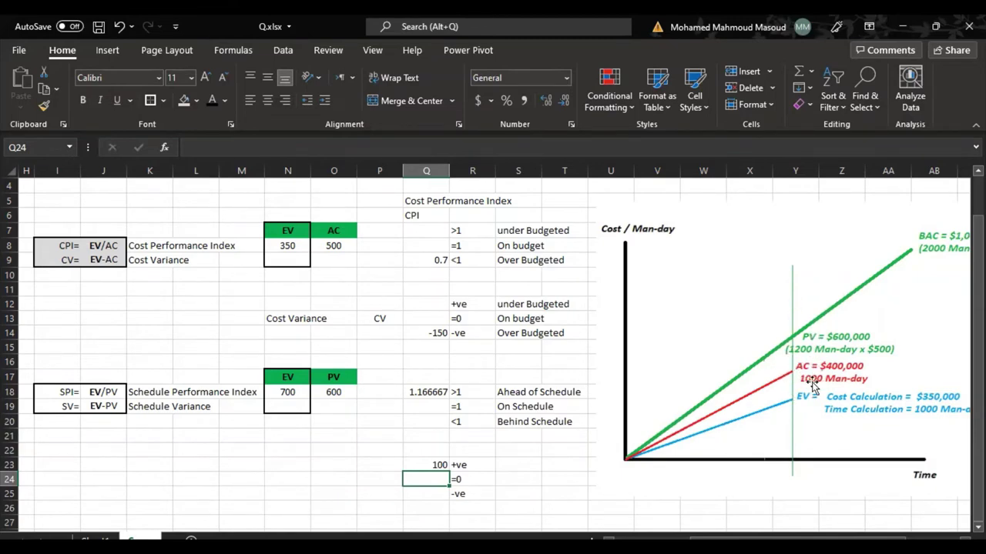
Review the schedule variance formula in Q23 against the EV and PV inputs, the +ve criterion and the chart's EV line.
{"action": "left_click_drag", "start_coordinate": [793, 404], "coordinate": [796, 414]}
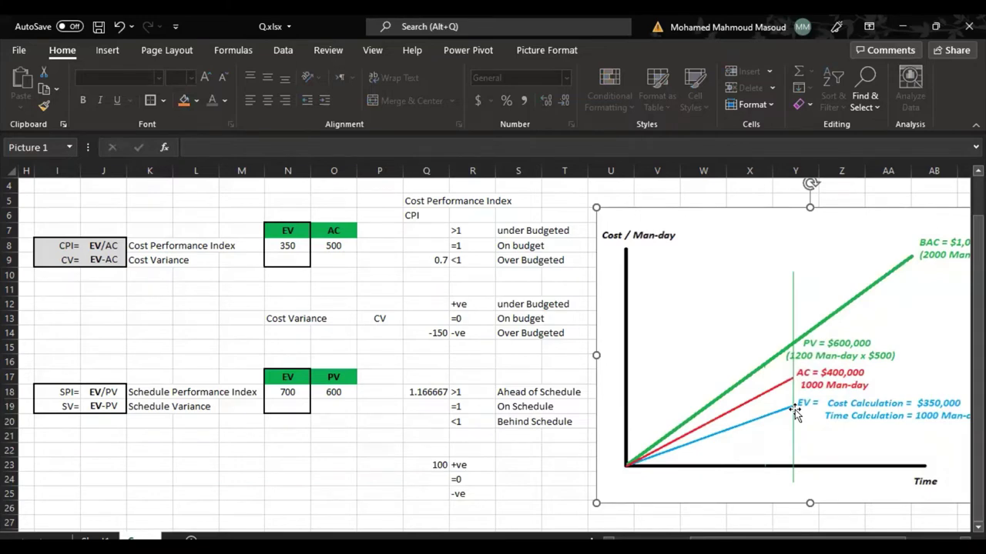
{"action": "left_click", "coordinate": [459, 466]}
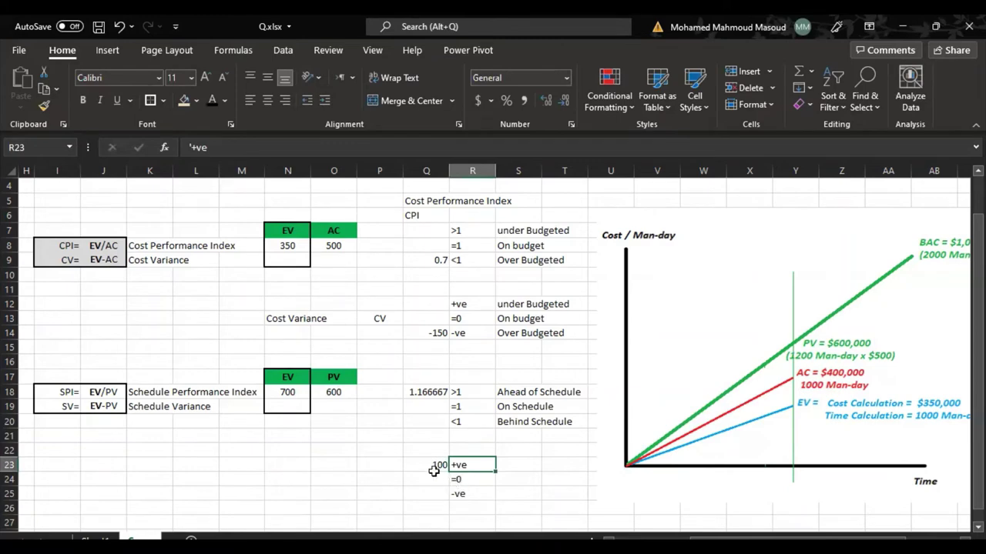
{"action": "left_click", "coordinate": [432, 467]}
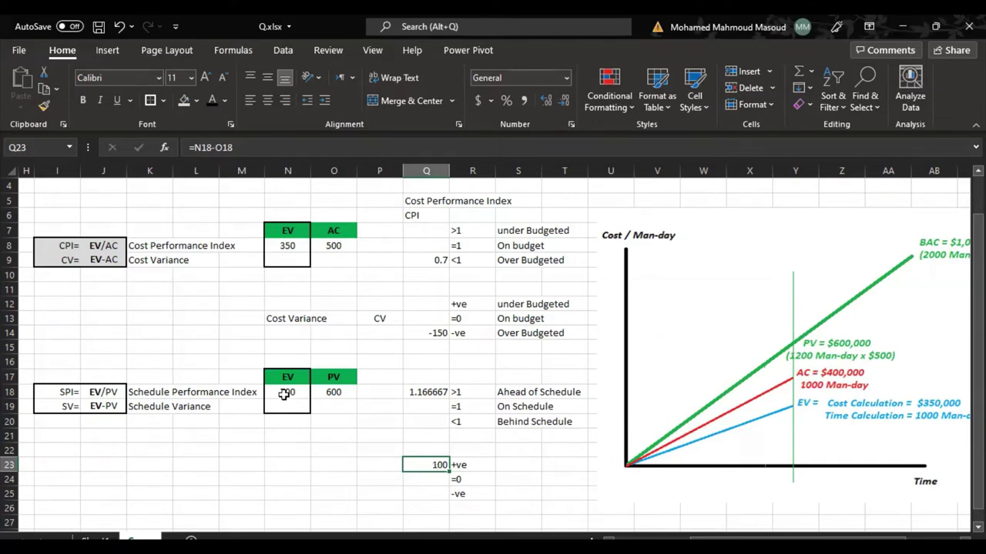
{"action": "left_click_drag", "start_coordinate": [290, 394], "coordinate": [320, 395]}
{"action": "left_click", "coordinate": [431, 465]}
{"action": "left_click", "coordinate": [292, 394]}
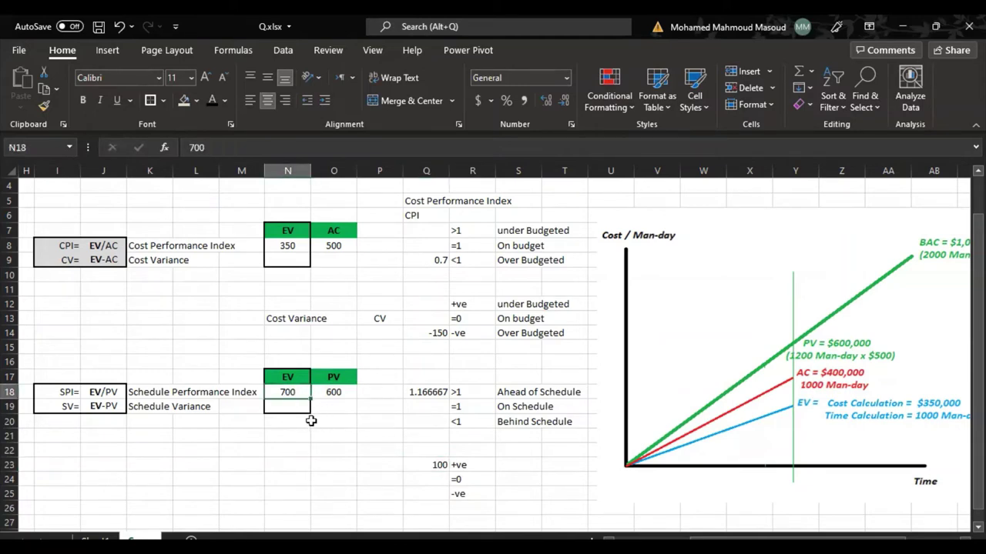
{"action": "left_click", "coordinate": [328, 394]}
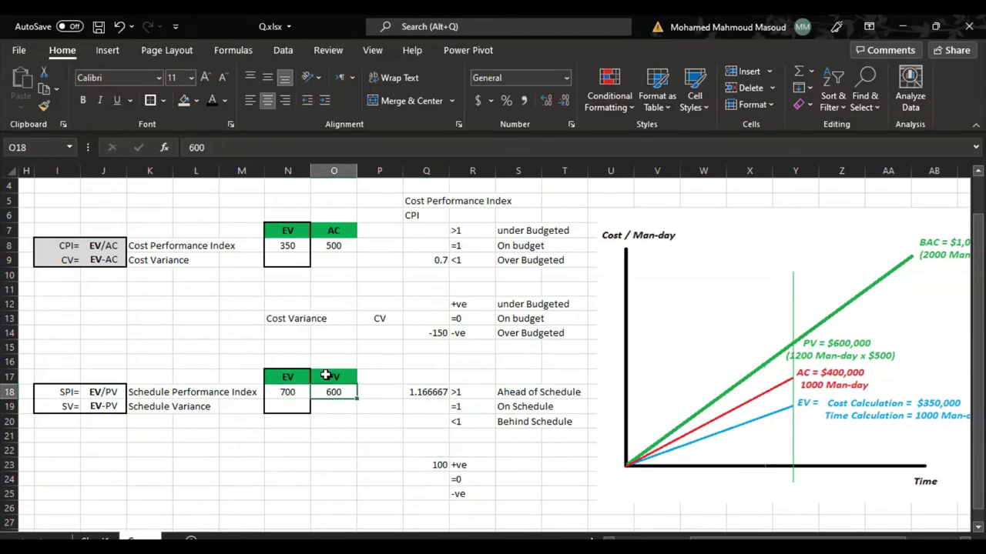
{"action": "left_click_drag", "start_coordinate": [326, 374], "coordinate": [303, 398]}
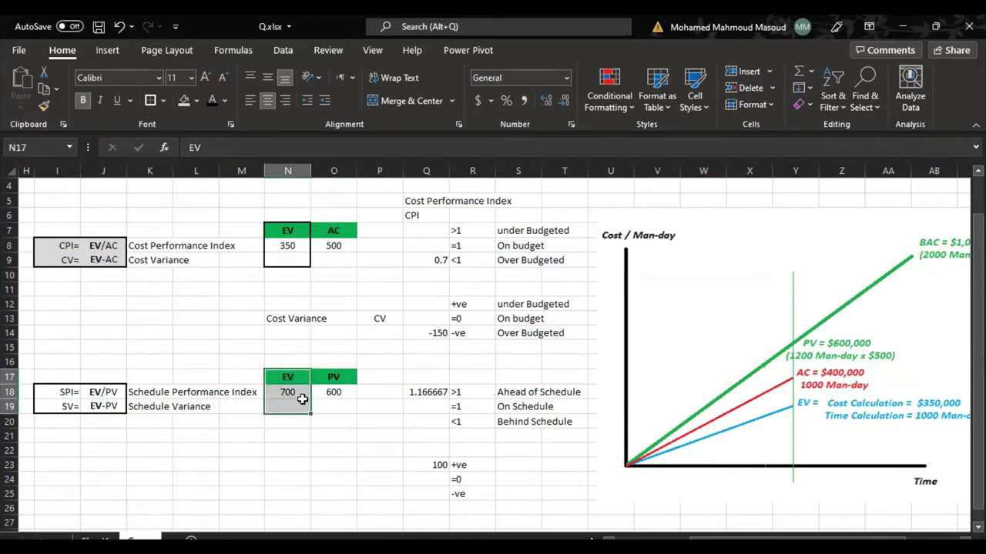
Copy the three schedule status labels from S18:S20 to S23:S25 beside the schedule variance criteria.
{"action": "left_click", "coordinate": [521, 393]}
{"action": "left_click_drag", "start_coordinate": [521, 393], "coordinate": [522, 426]}
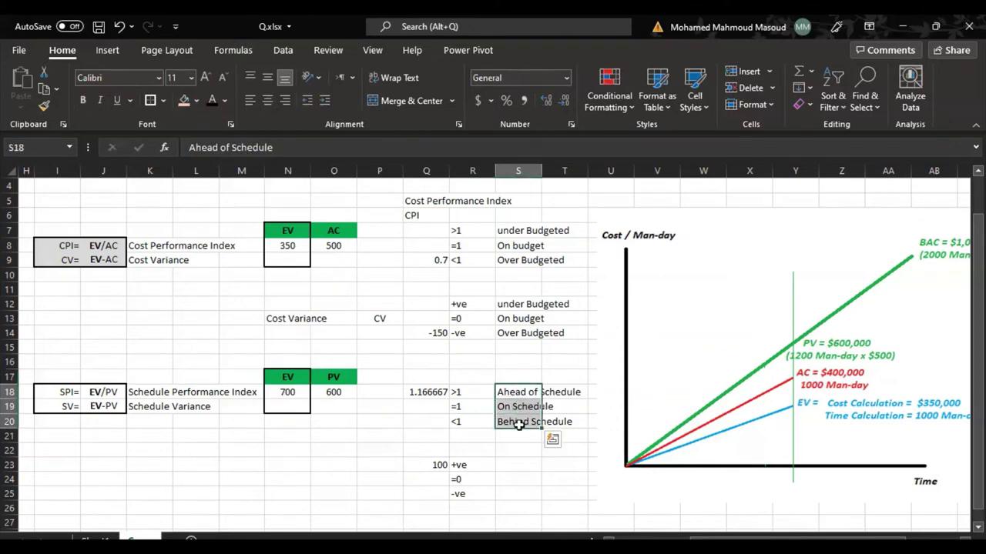
{"action": "key", "text": "ctrl+c"}
{"action": "left_click", "coordinate": [501, 465]}
{"action": "key", "text": "ctrl+v"}
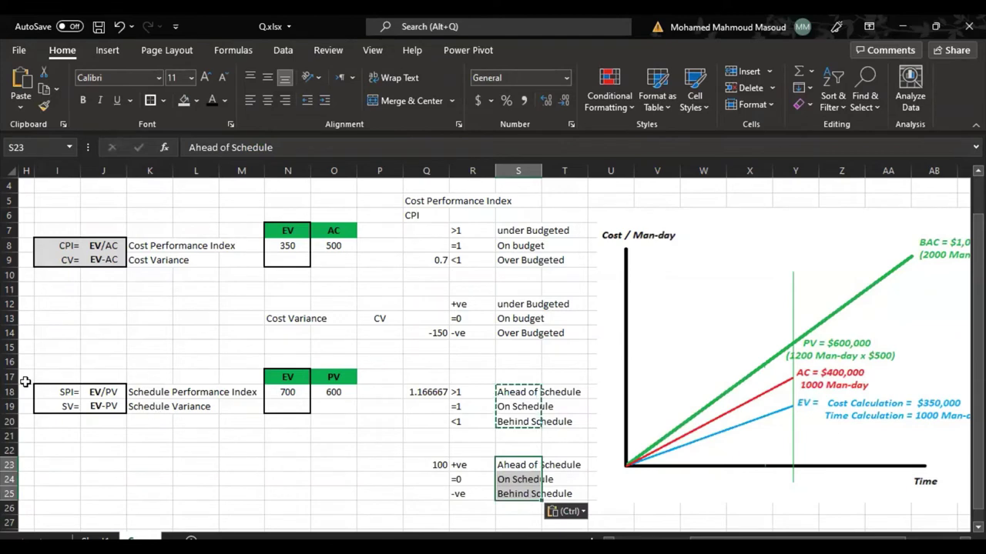
Review the SPI and SV definitions in rows 18 and 19 together with their criteria and status labels.
{"action": "left_click_drag", "start_coordinate": [62, 392], "coordinate": [180, 395]}
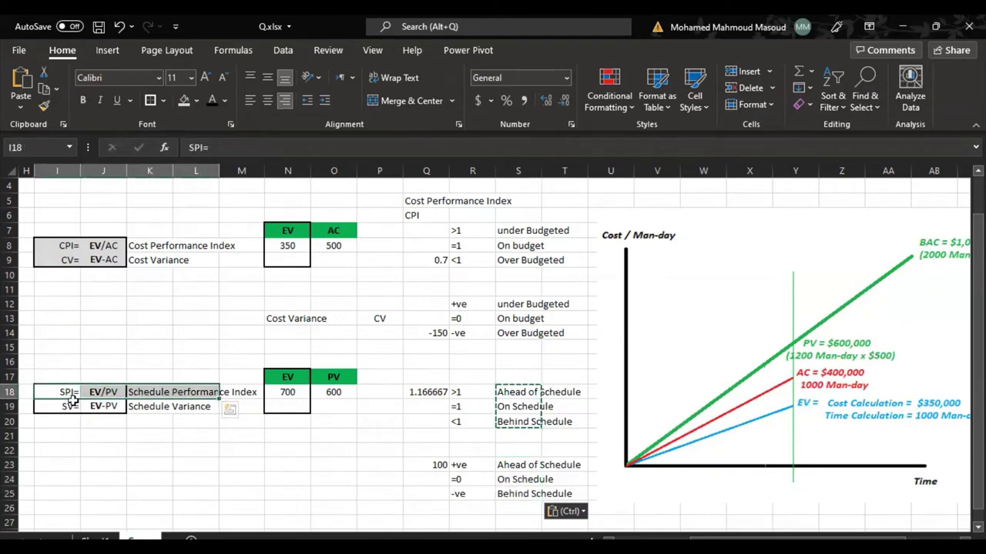
{"action": "left_click_drag", "start_coordinate": [65, 406], "coordinate": [169, 407]}
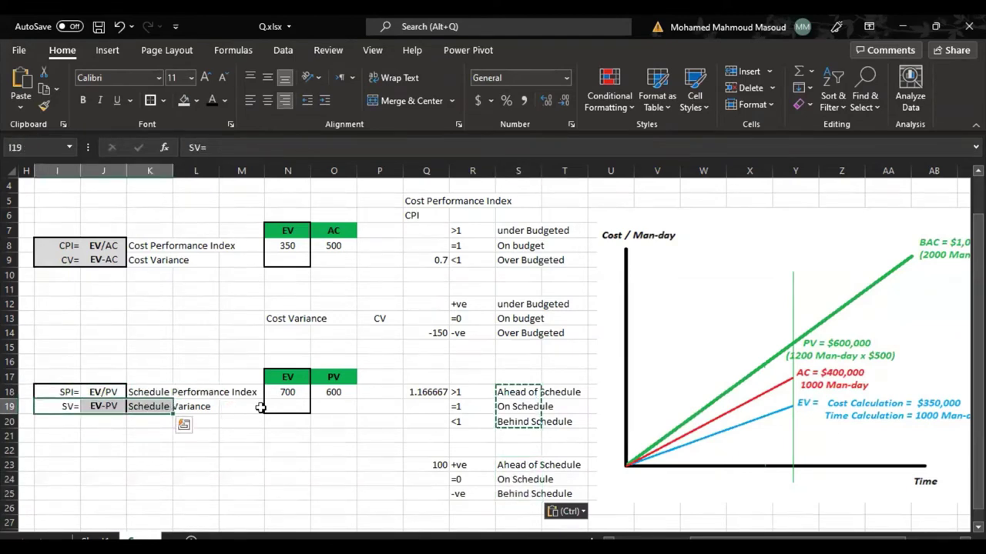
{"action": "left_click_drag", "start_coordinate": [472, 393], "coordinate": [473, 423]}
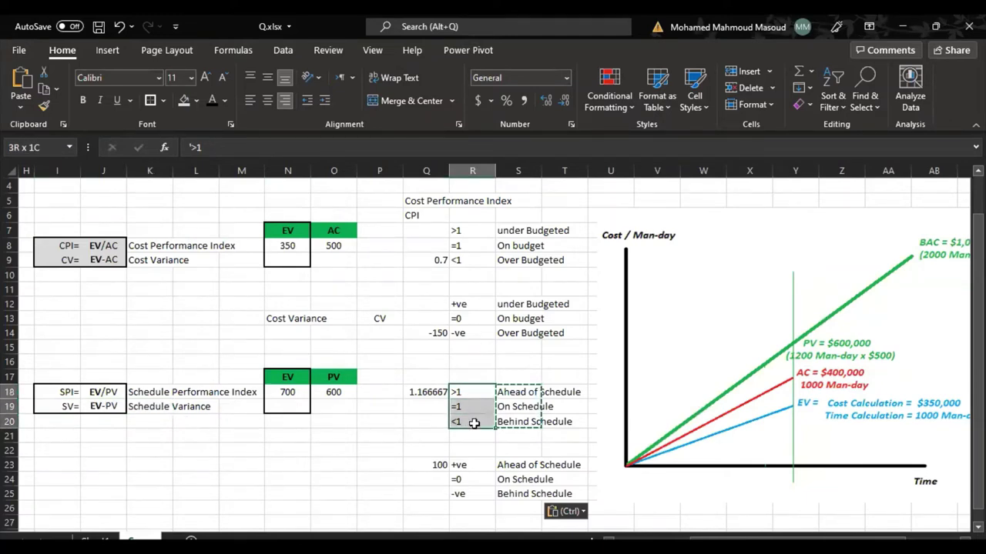
{"action": "left_click_drag", "start_coordinate": [462, 465], "coordinate": [526, 499]}
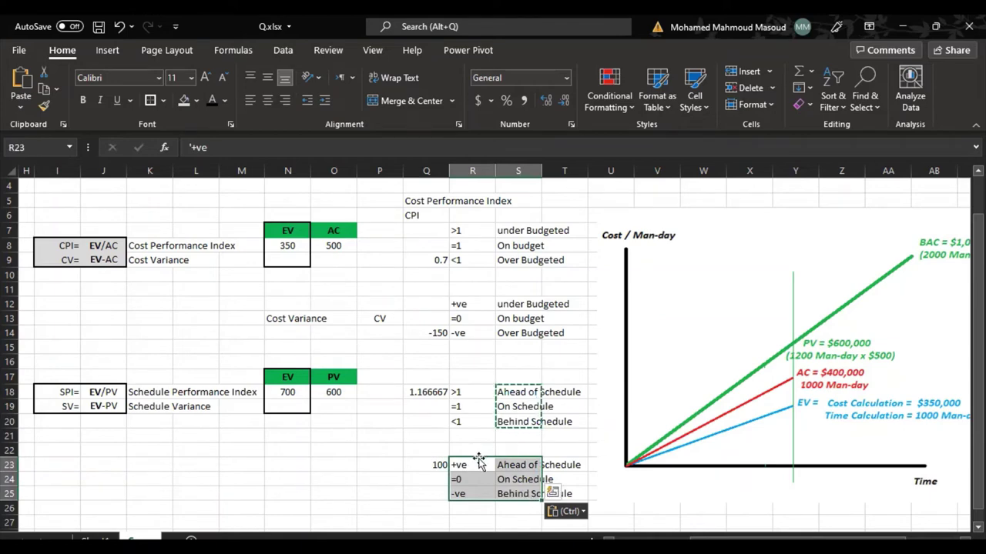
Move the schedule variance block from Q23:S25 up one row to start in Q22.
{"action": "left_click_drag", "start_coordinate": [466, 458], "coordinate": [434, 449]}
{"action": "left_click", "coordinate": [432, 467]}
{"action": "left_click", "coordinate": [391, 454]}
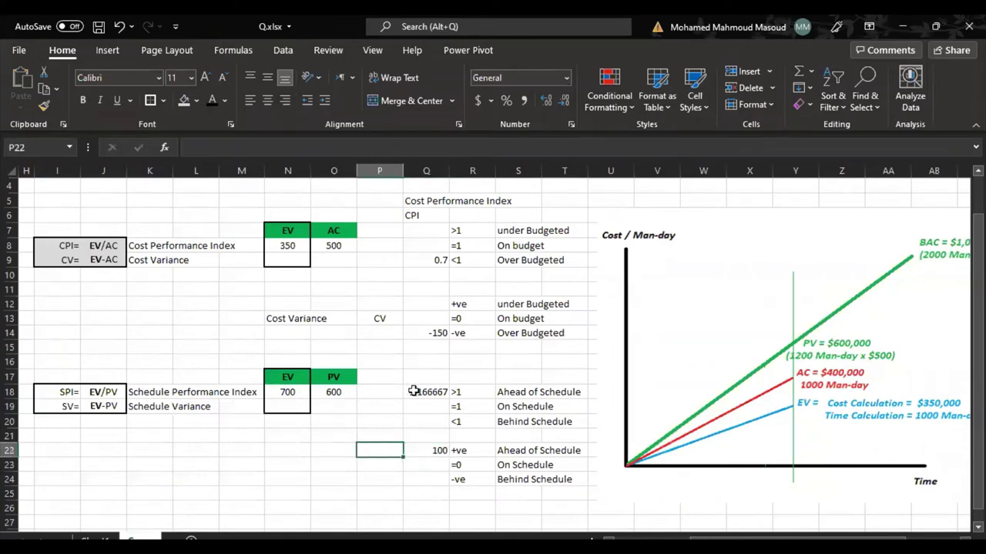
Move the schedule index and variance results with their criteria and labels, Q18:T25, up one row to start in Q17.
{"action": "left_click_drag", "start_coordinate": [415, 391], "coordinate": [574, 494]}
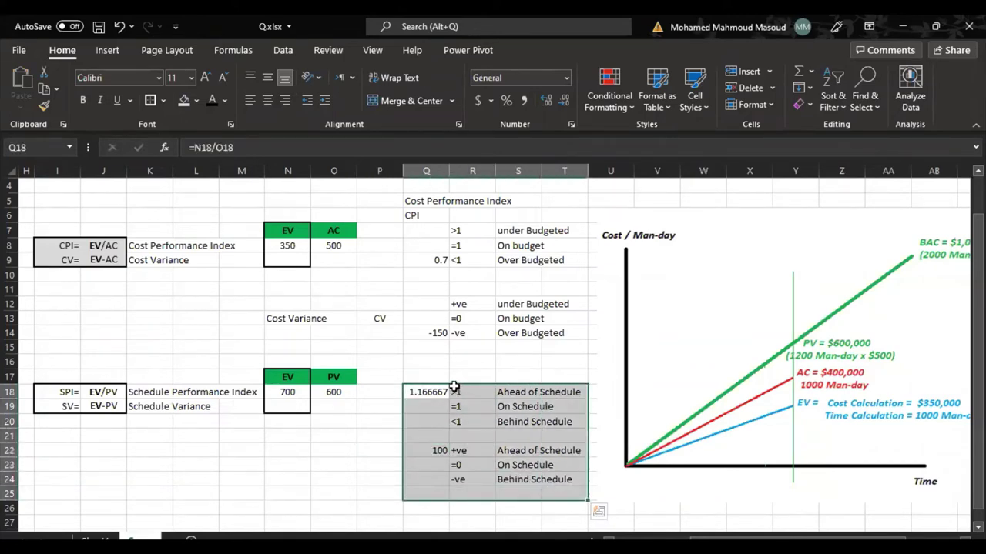
{"action": "left_click_drag", "start_coordinate": [454, 388], "coordinate": [455, 373]}
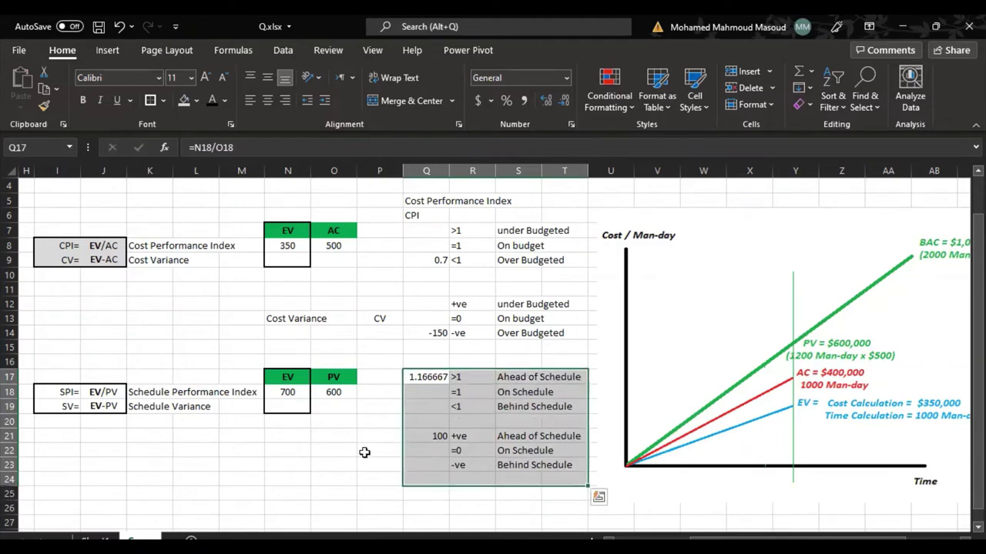
{"action": "left_click", "coordinate": [378, 450]}
{"action": "left_click_drag", "start_coordinate": [569, 377], "coordinate": [381, 464]}
{"action": "left_click", "coordinate": [334, 392]}
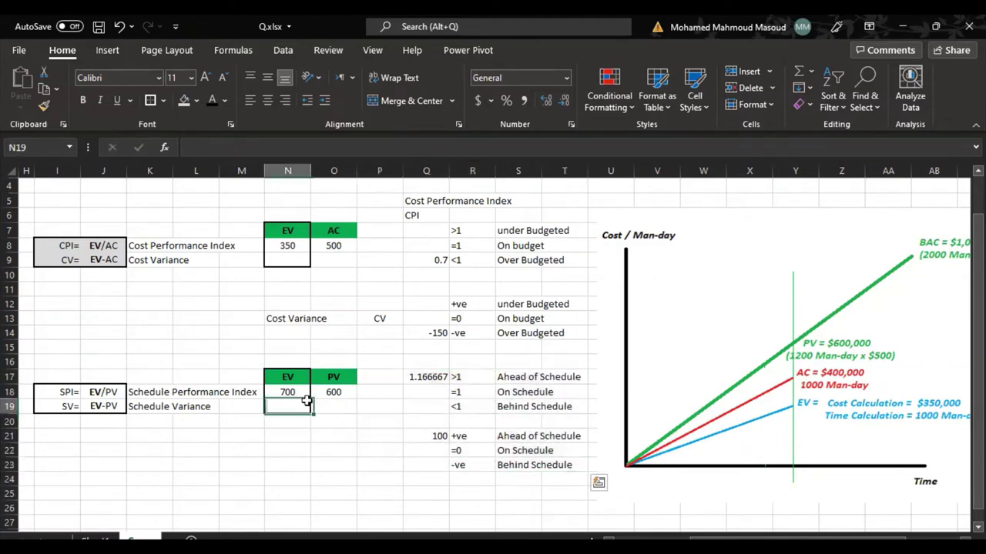
Review the schedule variance formula in Q21 together with the EV and PV inputs in N18 and O18.
{"action": "left_click", "coordinate": [439, 437]}
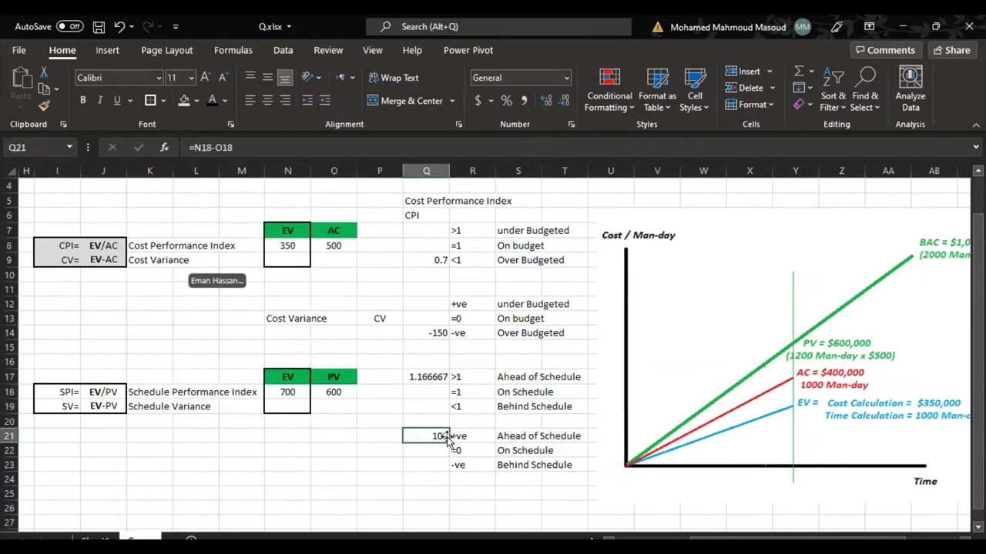
{"action": "left_click", "coordinate": [334, 394]}
{"action": "left_click_drag", "start_coordinate": [289, 378], "coordinate": [287, 392]}
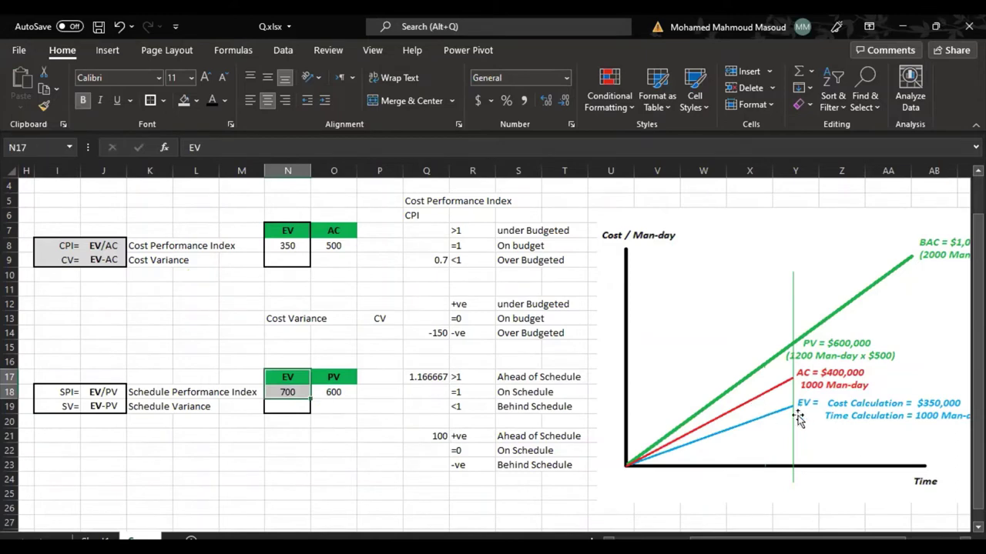
{"action": "left_click", "coordinate": [299, 396]}
{"action": "left_click", "coordinate": [346, 394]}
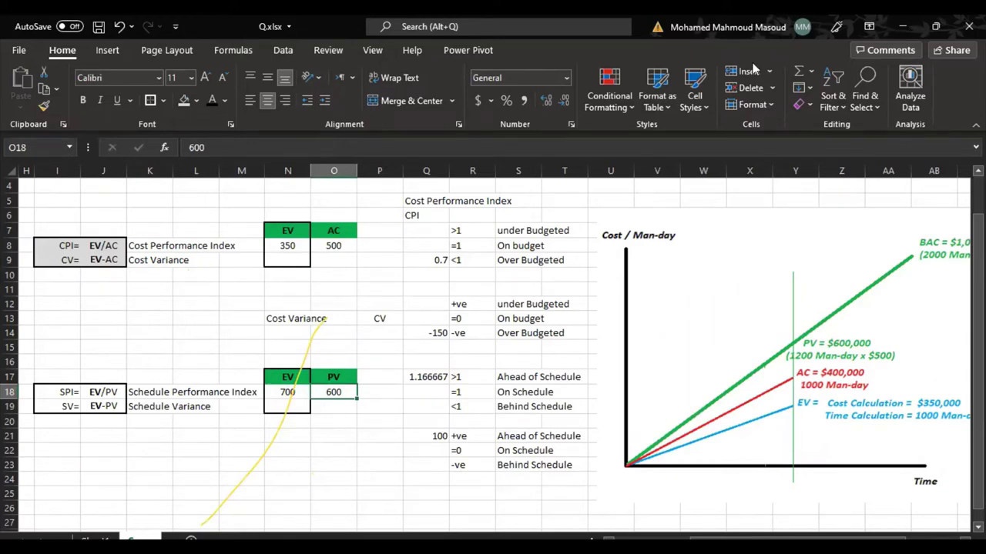
Sketch a hypothetical EV line above the PV line on the chart, label it EV and circle the PV label and value.
{"action": "mouse_move", "coordinate": [625, 462]}
{"action": "left_mouse_down"}
{"action": "mouse_move", "coordinate": [722, 356]}
{"action": "mouse_move", "coordinate": [804, 289]}
{"action": "mouse_move", "coordinate": [795, 288]}
{"action": "mouse_move", "coordinate": [785, 300]}
{"action": "mouse_move", "coordinate": [801, 305]}
{"action": "mouse_move", "coordinate": [820, 282]}
{"action": "mouse_move", "coordinate": [809, 291]}
{"action": "mouse_move", "coordinate": [824, 302]}
{"action": "left_mouse_up"}
{"action": "mouse_move", "coordinate": [837, 341]}
{"action": "left_mouse_down"}
{"action": "mouse_move", "coordinate": [824, 336]}
{"action": "mouse_move", "coordinate": [830, 346]}
{"action": "left_mouse_up"}
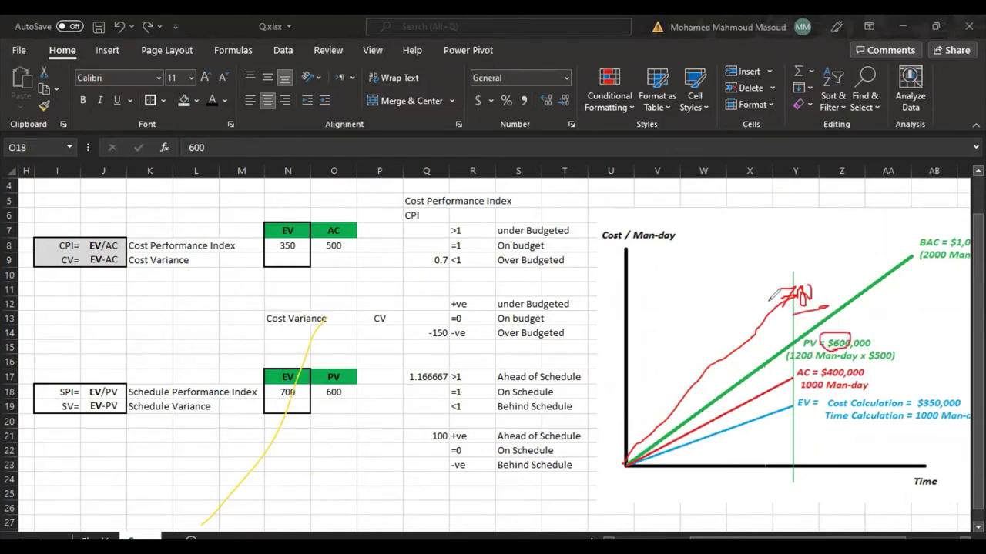
{"action": "mouse_move", "coordinate": [787, 272]}
{"action": "left_mouse_down"}
{"action": "mouse_move", "coordinate": [761, 279]}
{"action": "mouse_move", "coordinate": [787, 283]}
{"action": "mouse_move", "coordinate": [797, 270]}
{"action": "left_mouse_up"}
{"action": "mouse_move", "coordinate": [818, 338]}
{"action": "left_mouse_down"}
{"action": "mouse_move", "coordinate": [806, 348]}
{"action": "mouse_move", "coordinate": [791, 336]}
{"action": "mouse_move", "coordinate": [818, 336]}
{"action": "left_mouse_up"}
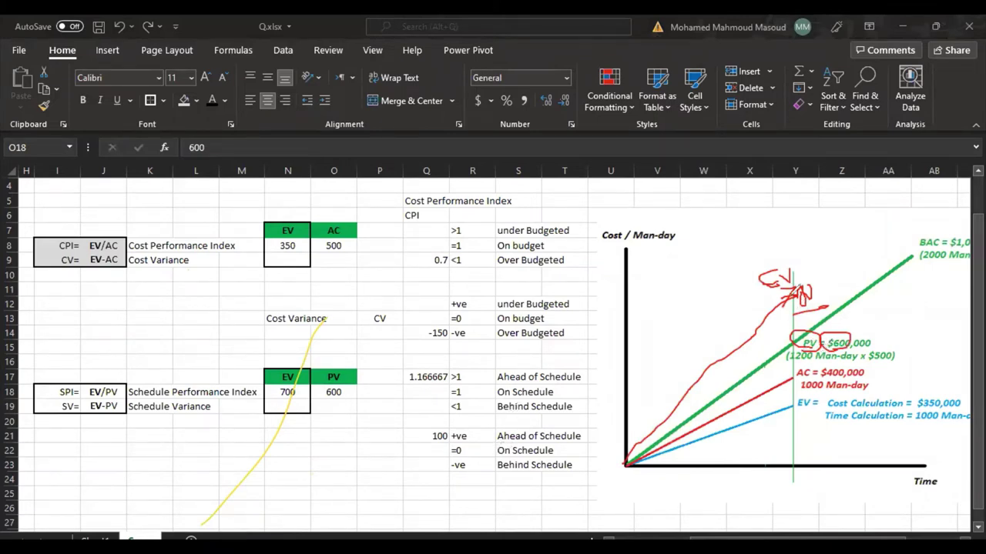
Extend the sketched EV line and mark the early and planned finish dates on the time axis, with the gap between them.
{"action": "mouse_move", "coordinate": [787, 299]}
{"action": "left_mouse_down"}
{"action": "mouse_move", "coordinate": [834, 263]}
{"action": "mouse_move", "coordinate": [844, 331]}
{"action": "mouse_move", "coordinate": [842, 485]}
{"action": "left_mouse_up"}
{"action": "left_click_drag", "start_coordinate": [907, 232], "coordinate": [916, 489]}
{"action": "left_click_drag", "start_coordinate": [921, 448], "coordinate": [900, 484]}
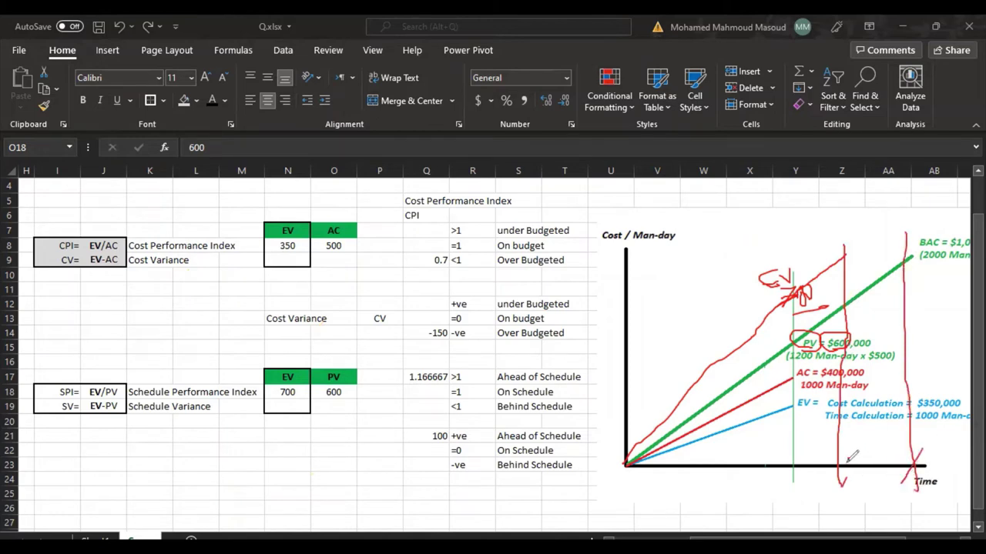
{"action": "mouse_move", "coordinate": [857, 453]}
{"action": "left_mouse_down"}
{"action": "mouse_move", "coordinate": [826, 483]}
{"action": "mouse_move", "coordinate": [938, 433]}
{"action": "left_mouse_up"}
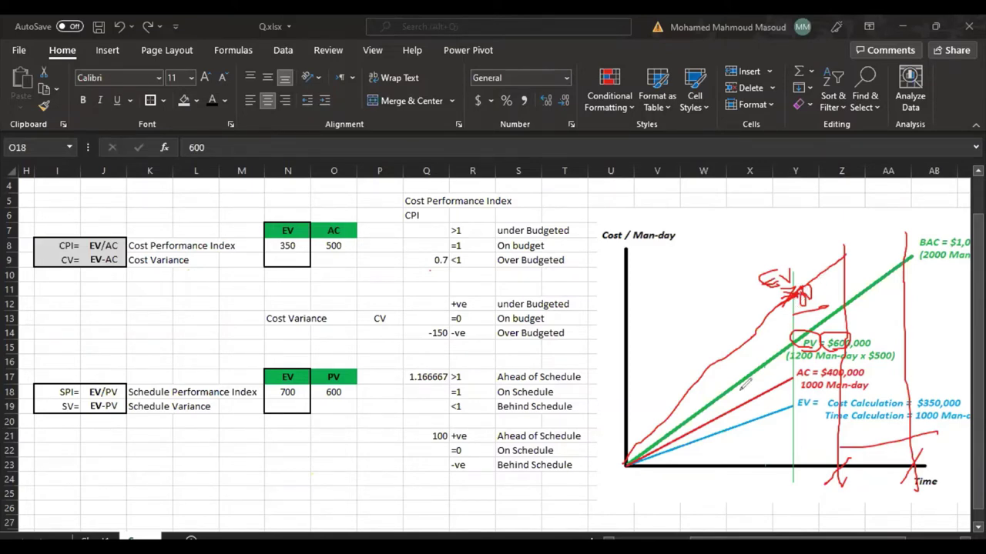
Retrace the sketched EV line, draw level lines from the EV and AC points, and join them to mark the cost gap.
{"action": "left_click_drag", "start_coordinate": [628, 460], "coordinate": [783, 295]}
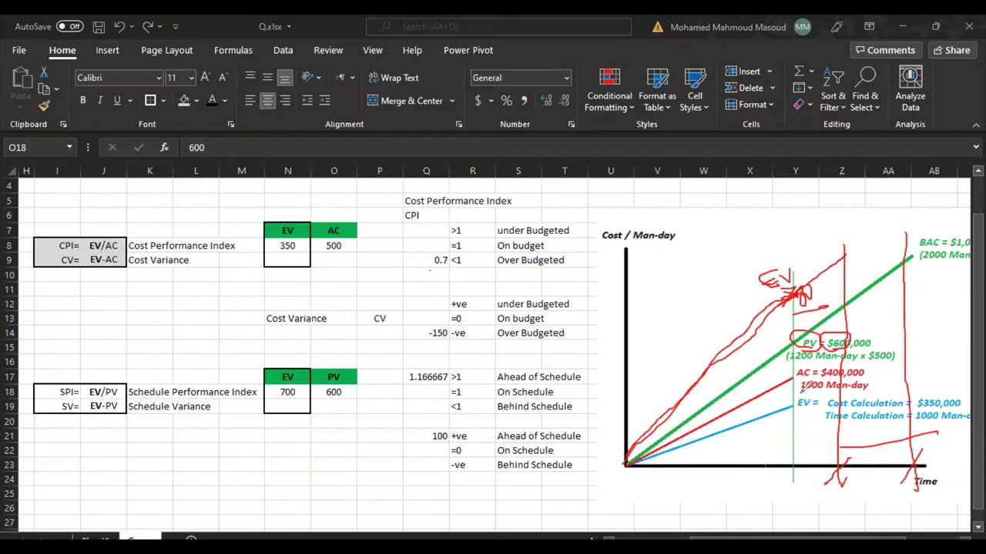
{"action": "left_click_drag", "start_coordinate": [801, 291], "coordinate": [664, 298]}
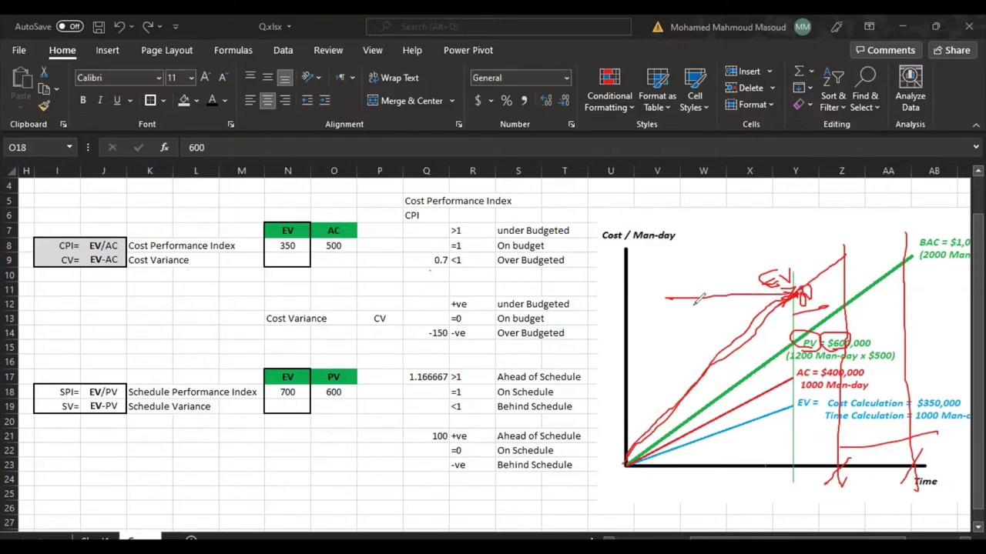
{"action": "left_click_drag", "start_coordinate": [801, 374], "coordinate": [650, 378]}
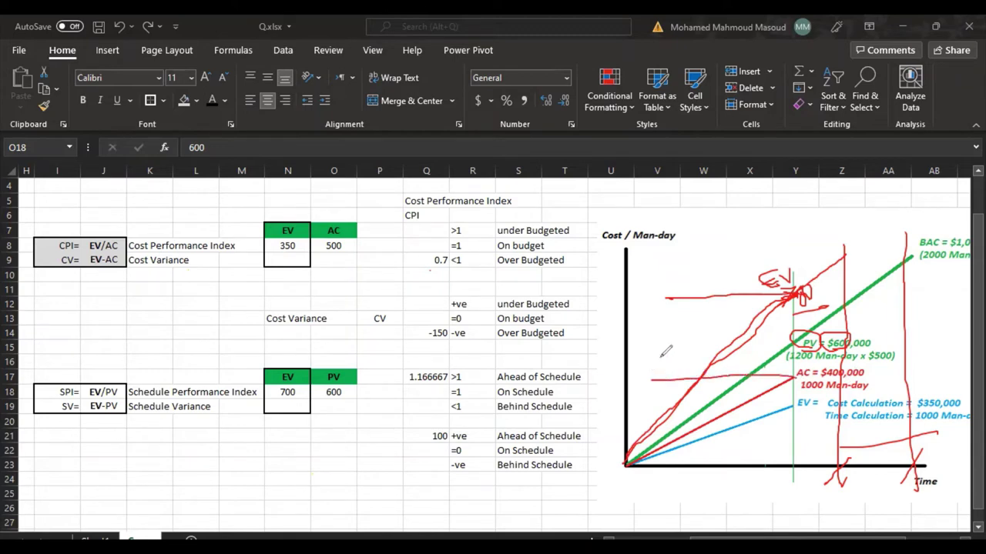
{"action": "mouse_move", "coordinate": [668, 287]}
{"action": "left_mouse_down"}
{"action": "mouse_move", "coordinate": [659, 377]}
{"action": "mouse_move", "coordinate": [674, 376]}
{"action": "left_mouse_up"}
{"action": "mouse_move", "coordinate": [678, 286]}
{"action": "left_mouse_down"}
{"action": "mouse_move", "coordinate": [664, 294]}
{"action": "mouse_move", "coordinate": [673, 302]}
{"action": "left_mouse_up"}
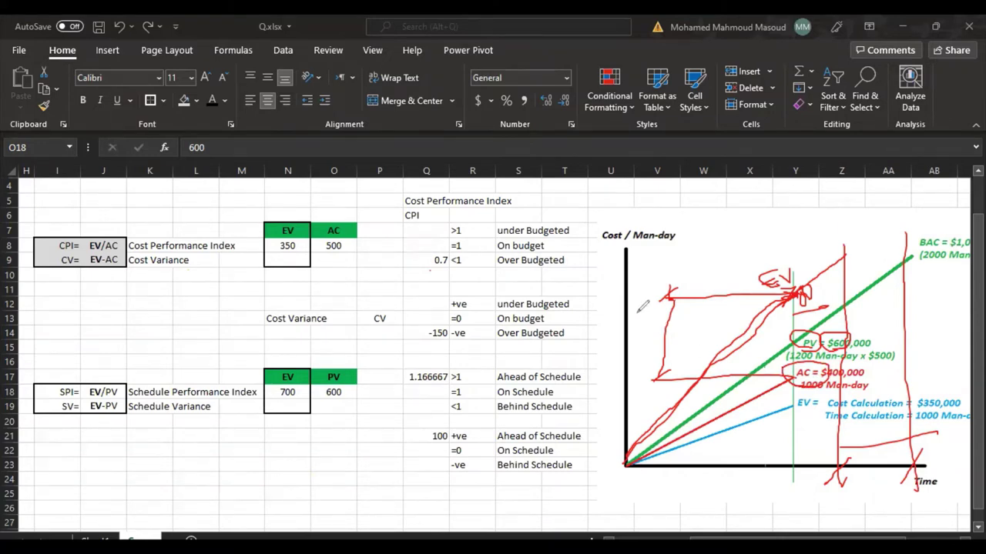
Project the EV and AC levels onto the cost axis, bracket the gap between them, and erase all the red annotations.
{"action": "left_click_drag", "start_coordinate": [675, 292], "coordinate": [614, 305]}
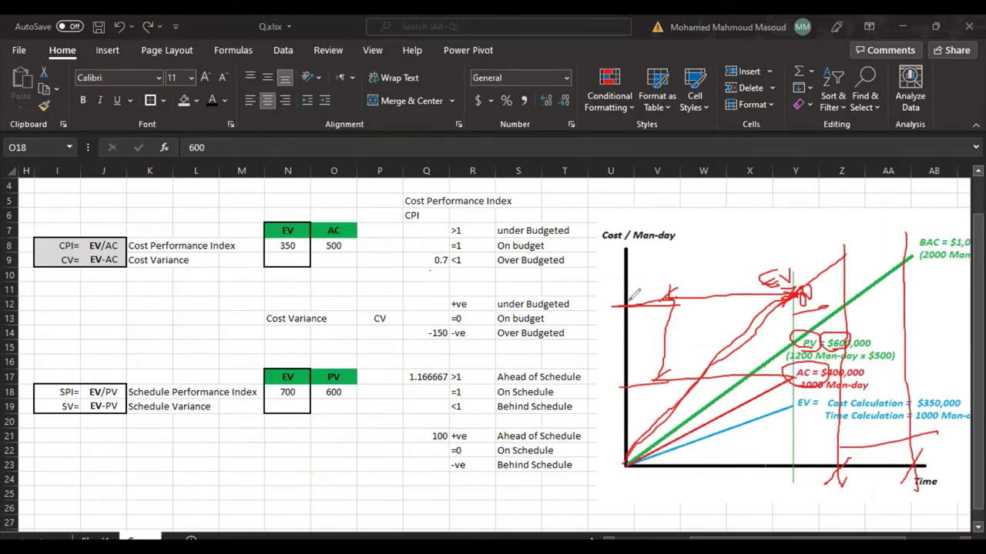
{"action": "left_click_drag", "start_coordinate": [620, 311], "coordinate": [634, 304]}
{"action": "left_click_drag", "start_coordinate": [633, 380], "coordinate": [623, 396]}
{"action": "mouse_move", "coordinate": [620, 308]}
{"action": "left_mouse_down"}
{"action": "mouse_move", "coordinate": [610, 318]}
{"action": "mouse_move", "coordinate": [610, 377]}
{"action": "mouse_move", "coordinate": [621, 386]}
{"action": "left_mouse_up"}
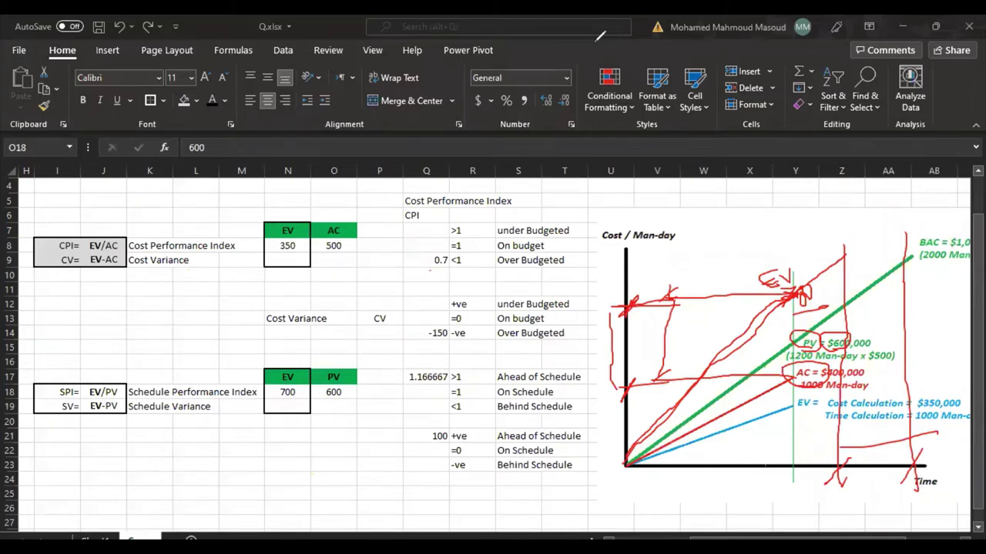
{"action": "key", "text": "e"}
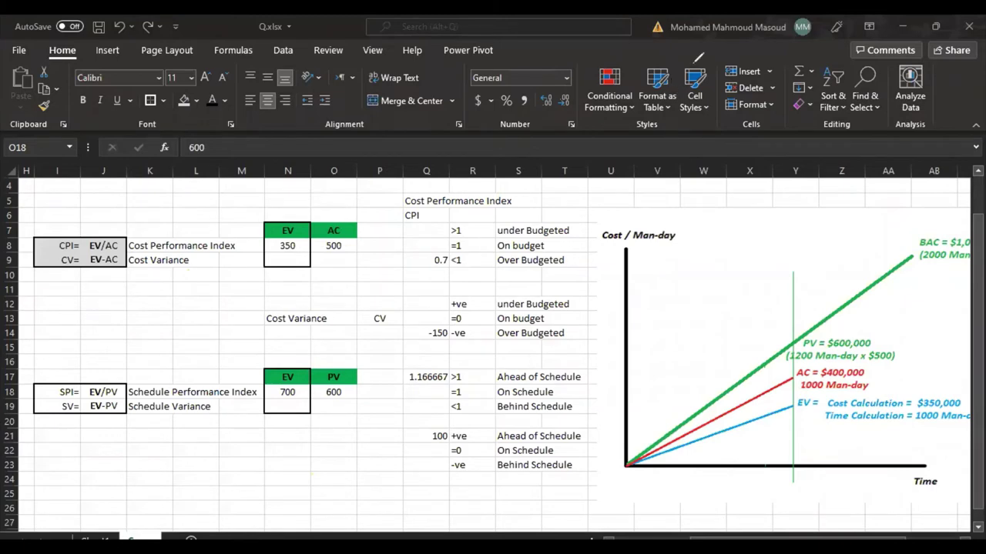
Move the cost variance block up one row to rows 11 to 13, and select the chart picture.
{"action": "left_click_drag", "start_coordinate": [518, 305], "coordinate": [331, 308]}
{"action": "left_click", "coordinate": [724, 315]}
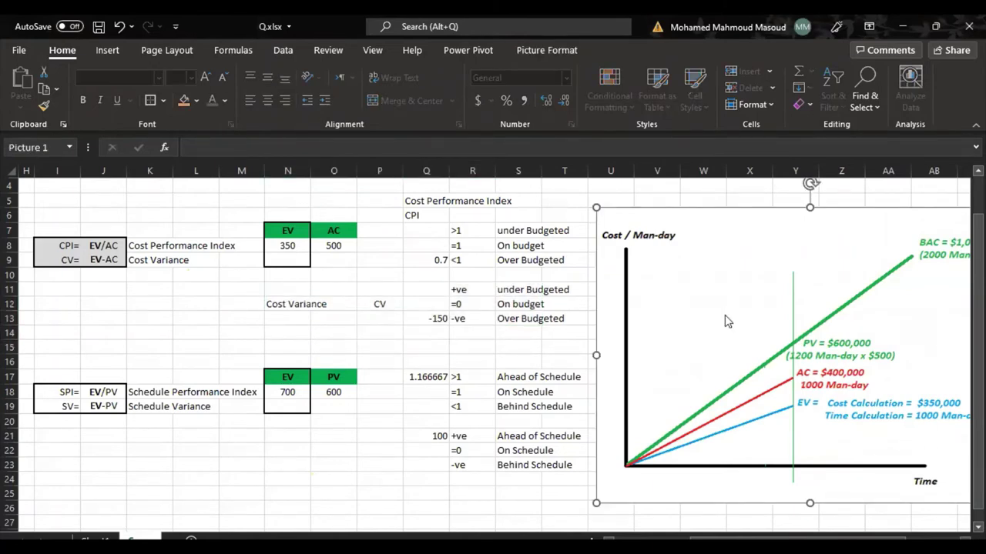
Switch to Paint and undo the pencil annotations on the old copy of the chart.
{"action": "key", "text": "ctrl+z"}
{"action": "key", "text": "ctrl+z"}
{"action": "key", "text": "ctrl+z"}
{"action": "key", "text": "ctrl+z"}
{"action": "key", "text": "ctrl+z"}
{"action": "key", "text": "ctrl+z"}
{"action": "key", "text": "ctrl+z"}
{"action": "key", "text": "ctrl+z"}
{"action": "key", "text": "ctrl+z"}
{"action": "key", "text": "ctrl+z"}
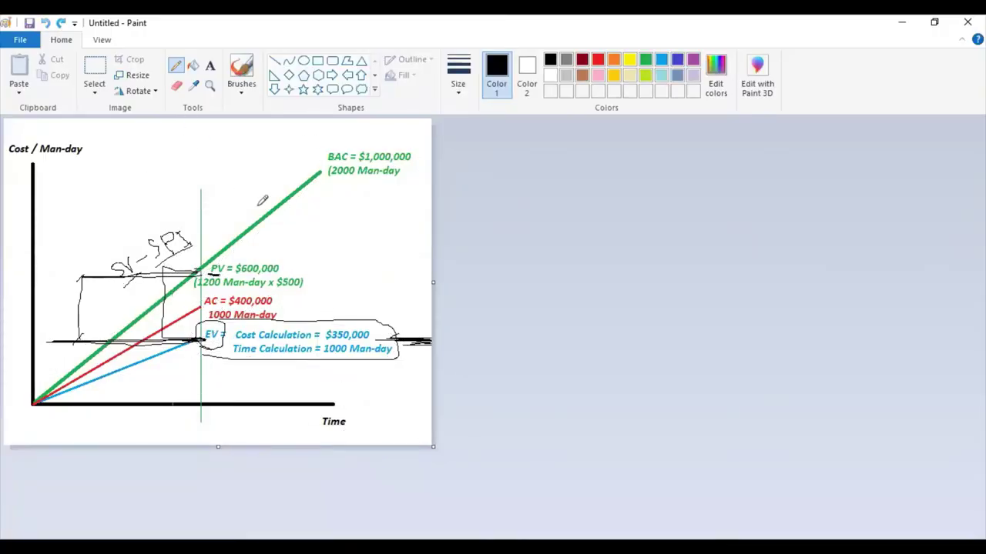
Copy the chart picture from the worksheet into Paint over the old one, and resize the canvas to leave blank space around it.
{"action": "key", "text": "alt+Tab"}
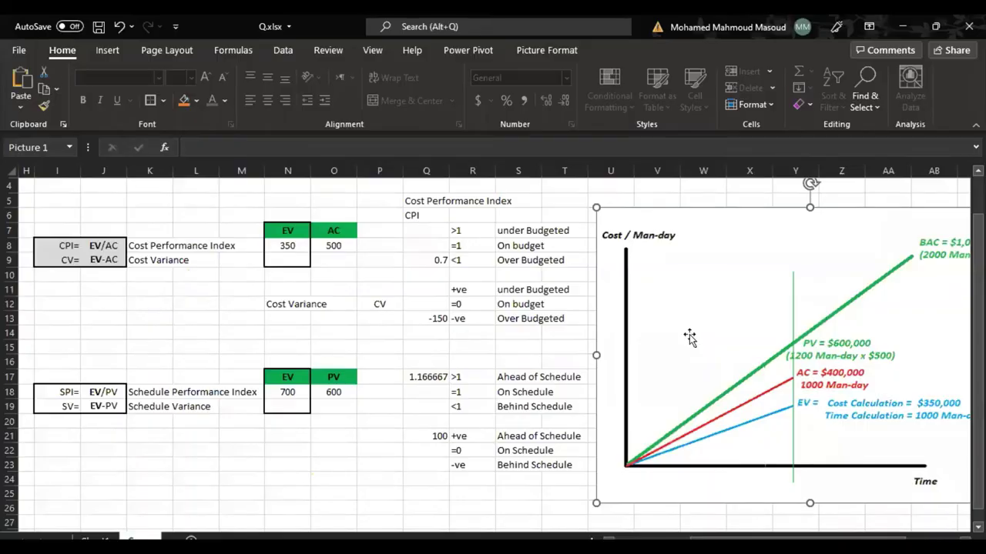
{"action": "key", "text": "alt+Tab"}
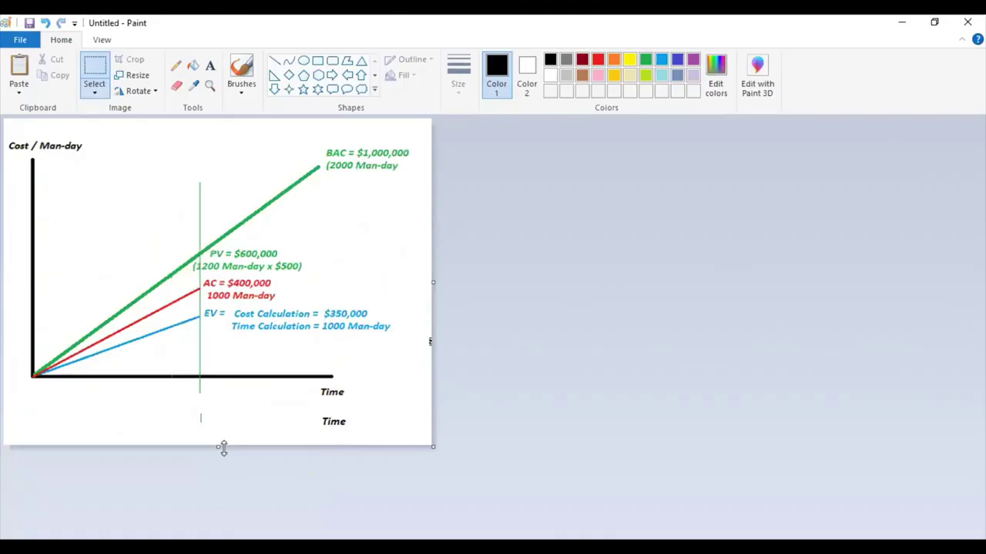
{"action": "left_click_drag", "start_coordinate": [217, 447], "coordinate": [216, 403]}
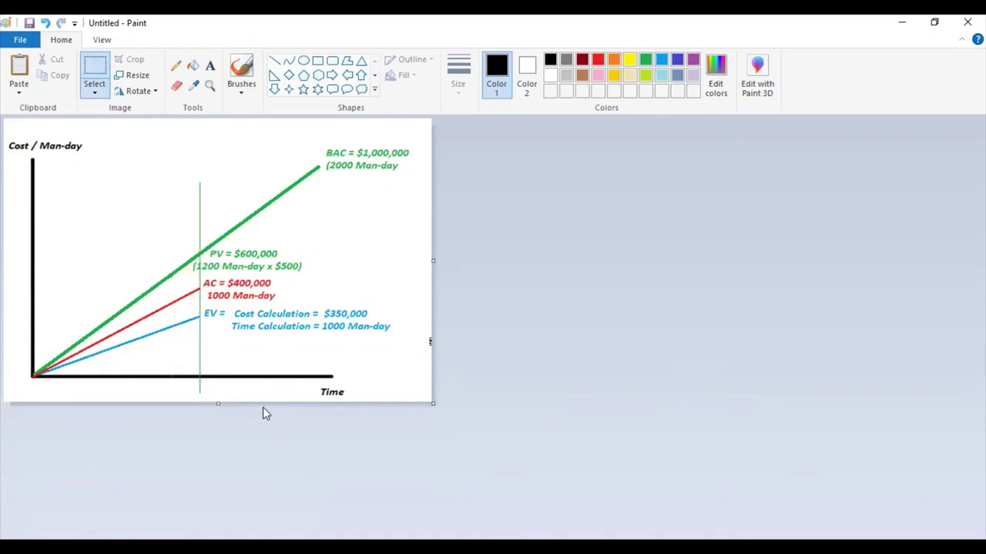
{"action": "left_click_drag", "start_coordinate": [432, 403], "coordinate": [523, 457]}
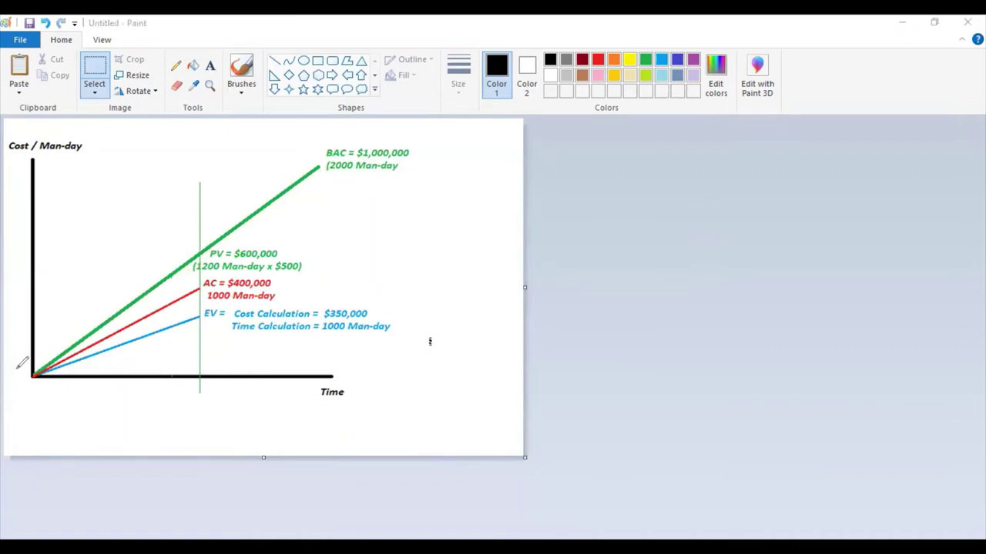
Circle the chart's EV label in red, trace the EV line and bracket its gaps to the AC and PV points.
{"action": "left_click_drag", "start_coordinate": [32, 374], "coordinate": [308, 164]}
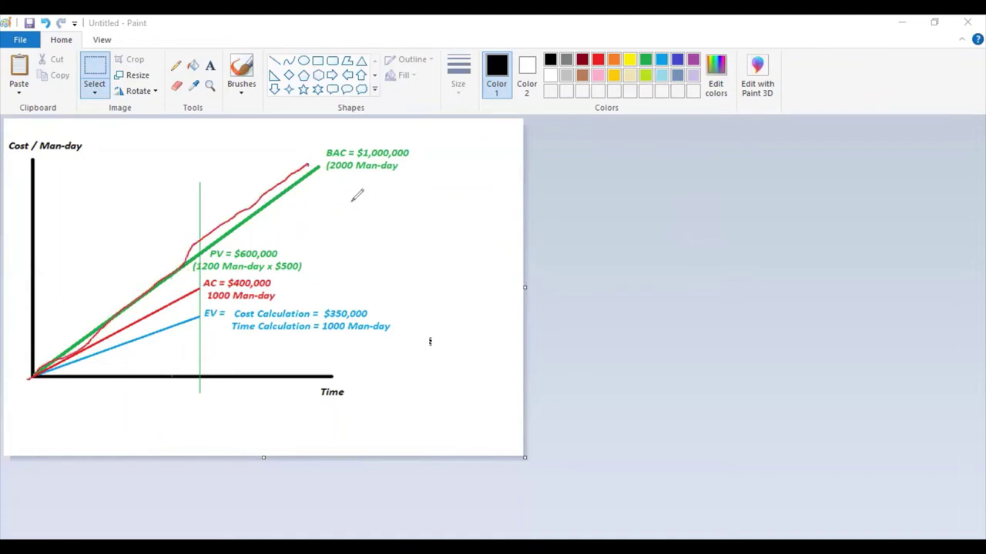
{"action": "key", "text": "ctrl+z"}
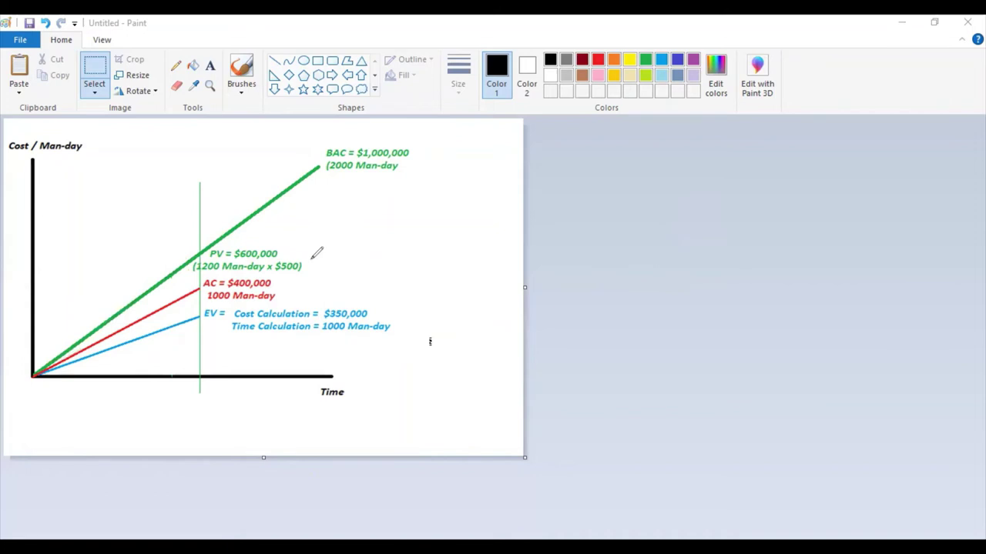
{"action": "mouse_move", "coordinate": [197, 345]}
{"action": "left_mouse_down"}
{"action": "mouse_move", "coordinate": [395, 357]}
{"action": "mouse_move", "coordinate": [365, 286]}
{"action": "mouse_move", "coordinate": [222, 292]}
{"action": "mouse_move", "coordinate": [235, 345]}
{"action": "mouse_move", "coordinate": [250, 348]}
{"action": "left_mouse_up"}
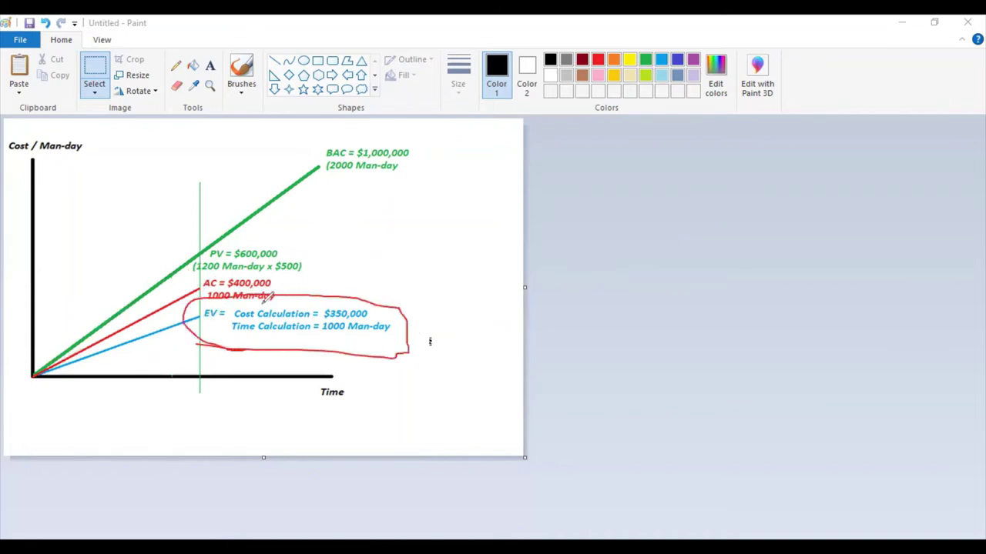
{"action": "mouse_move", "coordinate": [197, 313]}
{"action": "left_mouse_down"}
{"action": "mouse_move", "coordinate": [165, 299]}
{"action": "mouse_move", "coordinate": [186, 278]}
{"action": "left_mouse_up"}
{"action": "mouse_move", "coordinate": [193, 314]}
{"action": "left_mouse_down"}
{"action": "mouse_move", "coordinate": [132, 269]}
{"action": "mouse_move", "coordinate": [202, 248]}
{"action": "left_mouse_up"}
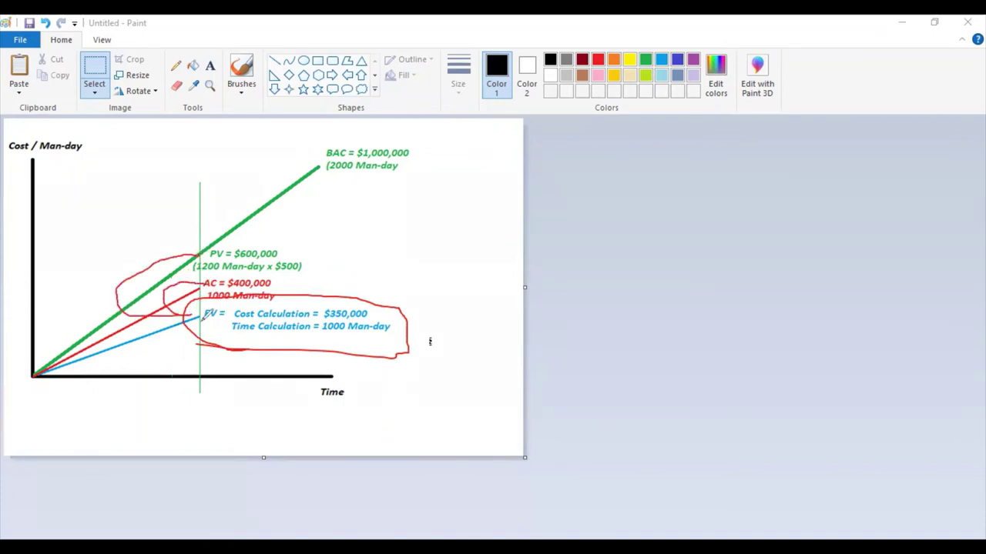
{"action": "mouse_move", "coordinate": [36, 374]}
{"action": "left_mouse_down"}
{"action": "mouse_move", "coordinate": [203, 314]}
{"action": "mouse_move", "coordinate": [223, 325]}
{"action": "mouse_move", "coordinate": [202, 337]}
{"action": "mouse_move", "coordinate": [408, 326]}
{"action": "mouse_move", "coordinate": [352, 298]}
{"action": "mouse_move", "coordinate": [248, 297]}
{"action": "mouse_move", "coordinate": [194, 329]}
{"action": "mouse_move", "coordinate": [205, 340]}
{"action": "left_mouse_up"}
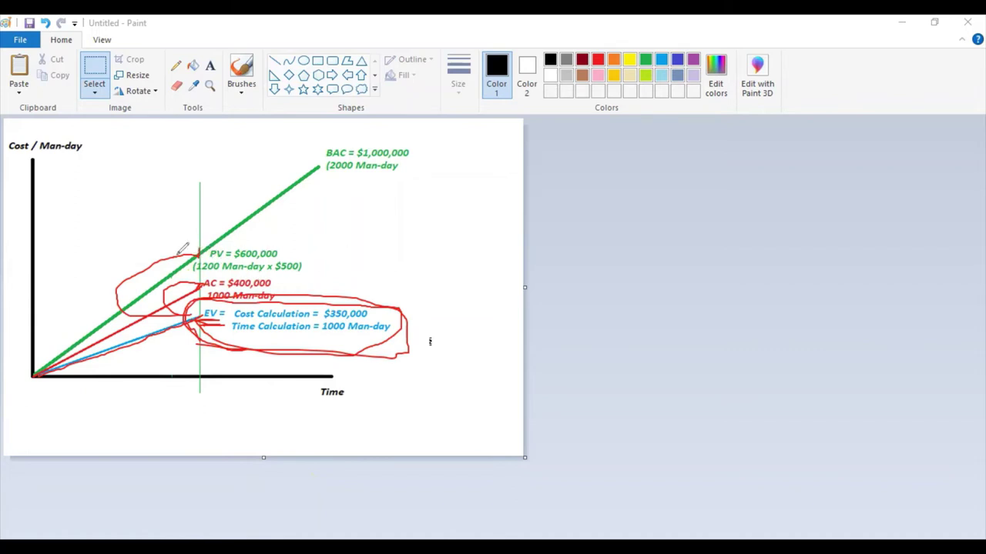
Draw horizontal red lines at the PV and AC levels, mark the gap between them, and clear the annotations.
{"action": "left_click_drag", "start_coordinate": [152, 261], "coordinate": [493, 261]}
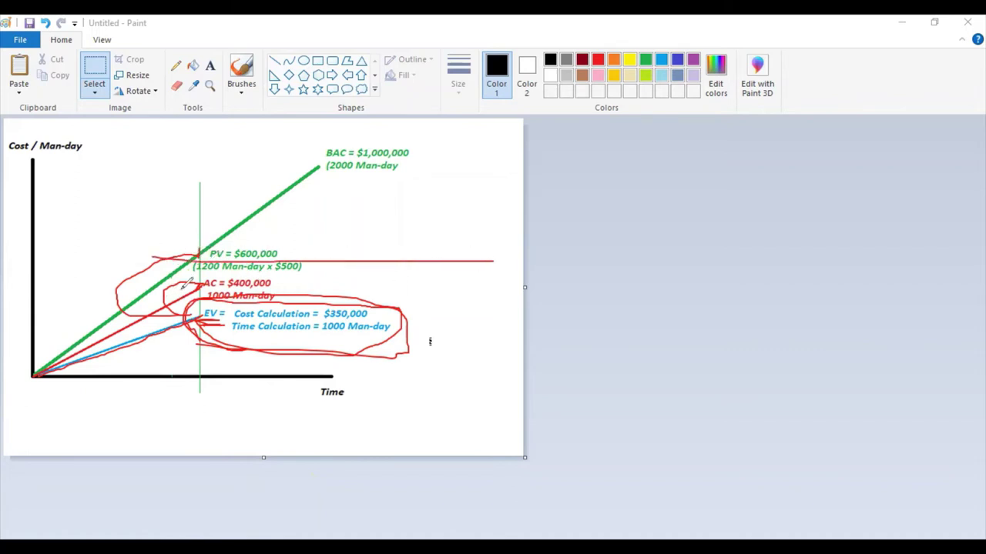
{"action": "left_click_drag", "start_coordinate": [158, 282], "coordinate": [492, 283]}
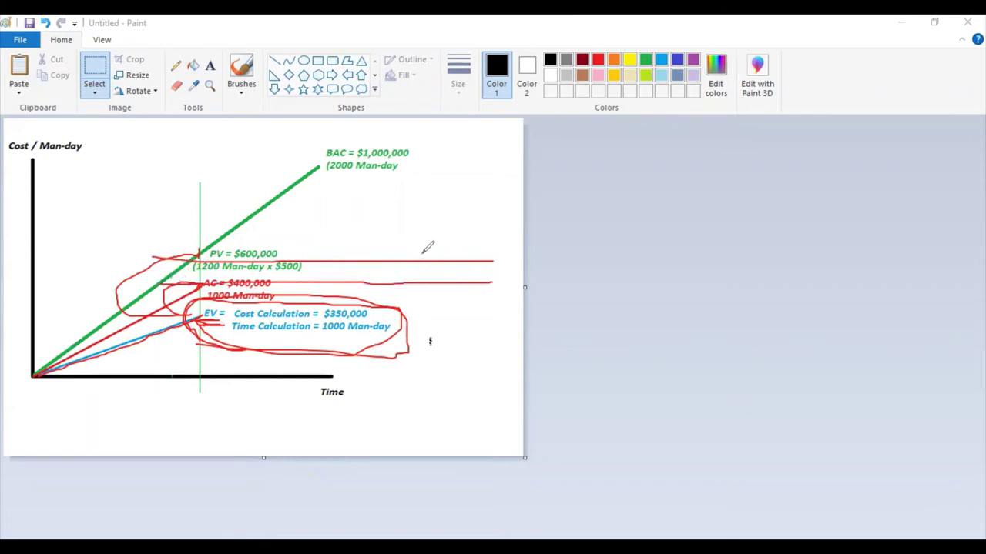
{"action": "mouse_move", "coordinate": [430, 249]}
{"action": "left_mouse_down"}
{"action": "mouse_move", "coordinate": [414, 267]}
{"action": "mouse_move", "coordinate": [438, 276]}
{"action": "mouse_move", "coordinate": [420, 295]}
{"action": "left_mouse_up"}
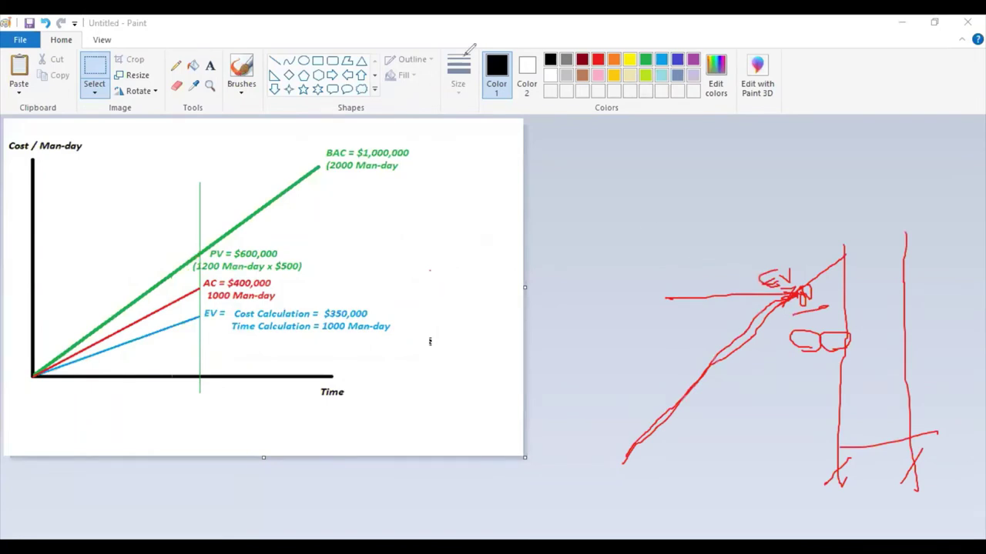
{"action": "key", "text": "Escape"}
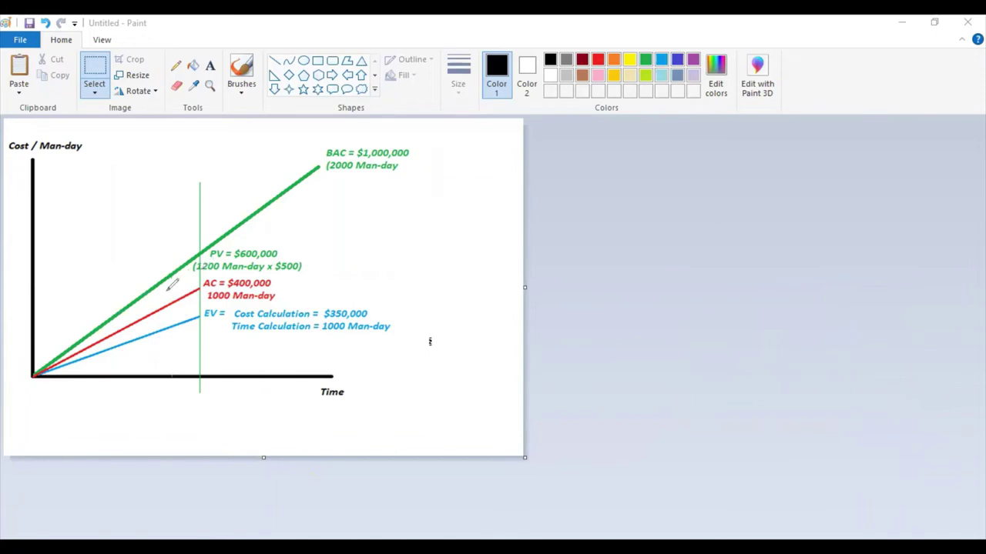
Sketch a hypothetical EV line ending between PV and AC, strike out the original EV label, and extend and label the new EV and PV levels.
{"action": "left_click_drag", "start_coordinate": [198, 270], "coordinate": [56, 356]}
{"action": "mouse_move", "coordinate": [199, 269]}
{"action": "left_mouse_down"}
{"action": "mouse_move", "coordinate": [407, 269]}
{"action": "mouse_move", "coordinate": [436, 255]}
{"action": "mouse_move", "coordinate": [423, 273]}
{"action": "mouse_move", "coordinate": [454, 250]}
{"action": "left_mouse_up"}
{"action": "left_click_drag", "start_coordinate": [205, 318], "coordinate": [377, 319]}
{"action": "left_click_drag", "start_coordinate": [308, 332], "coordinate": [242, 334]}
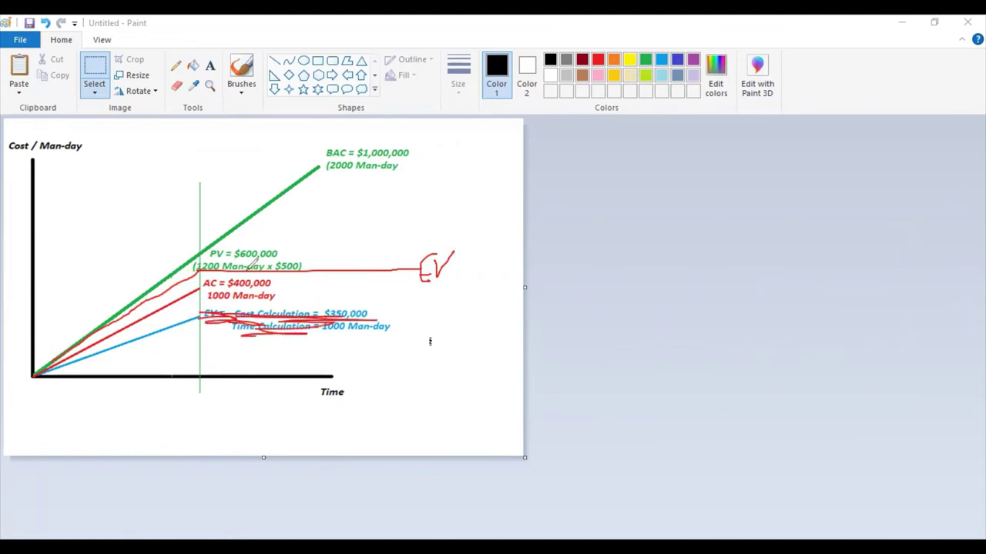
{"action": "mouse_move", "coordinate": [155, 253]}
{"action": "left_mouse_down"}
{"action": "mouse_move", "coordinate": [431, 251]}
{"action": "mouse_move", "coordinate": [401, 254]}
{"action": "mouse_move", "coordinate": [425, 237]}
{"action": "mouse_move", "coordinate": [436, 248]}
{"action": "mouse_move", "coordinate": [385, 243]}
{"action": "left_mouse_up"}
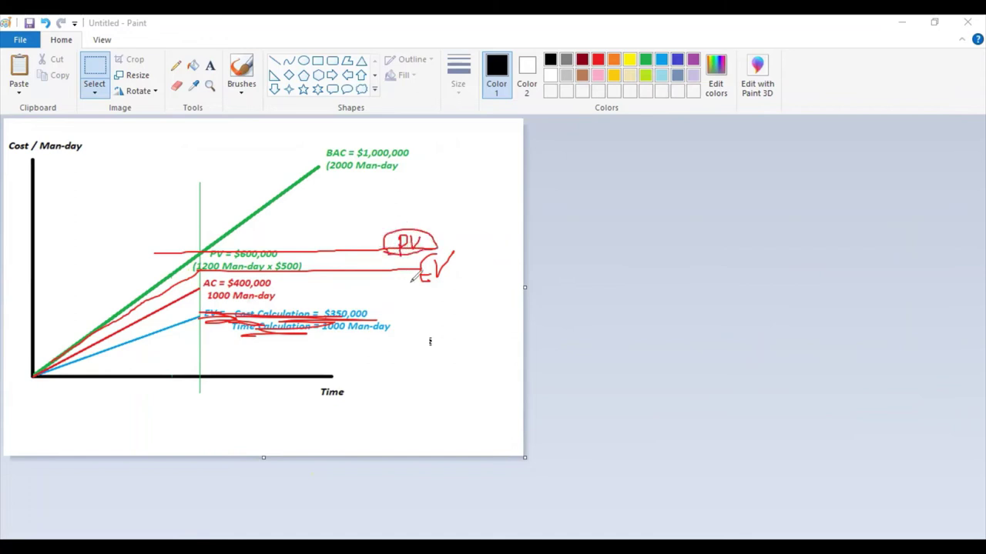
Circle the new EV label, bracket its gap to PV, project EV to completion, and extend and label the AC level with its gap marked.
{"action": "mouse_move", "coordinate": [412, 279]}
{"action": "left_mouse_down"}
{"action": "mouse_move", "coordinate": [441, 250]}
{"action": "mouse_move", "coordinate": [407, 271]}
{"action": "mouse_move", "coordinate": [416, 282]}
{"action": "left_mouse_up"}
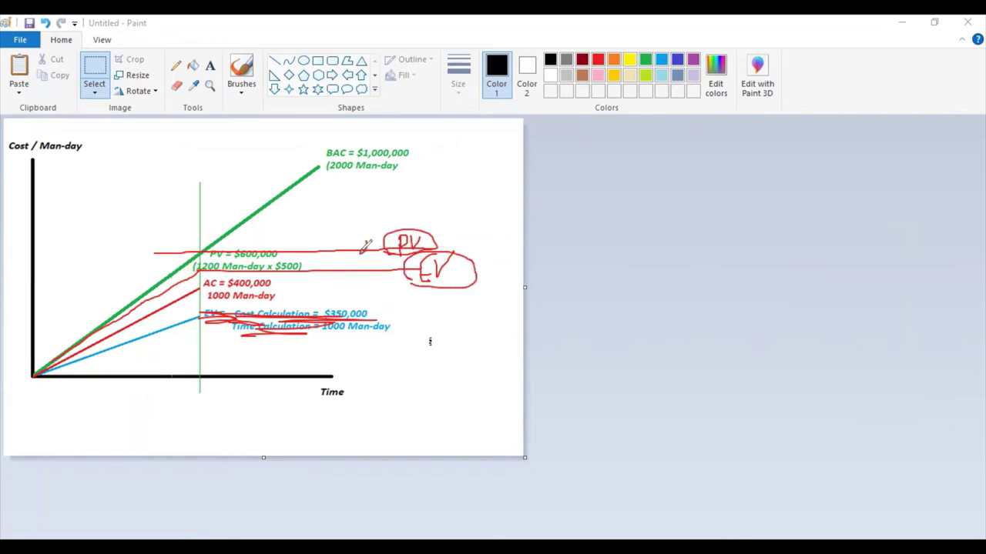
{"action": "left_click_drag", "start_coordinate": [363, 243], "coordinate": [362, 275]}
{"action": "mouse_move", "coordinate": [217, 265]}
{"action": "left_mouse_down"}
{"action": "mouse_move", "coordinate": [280, 247]}
{"action": "mouse_move", "coordinate": [385, 162]}
{"action": "mouse_move", "coordinate": [370, 389]}
{"action": "mouse_move", "coordinate": [378, 419]}
{"action": "left_mouse_up"}
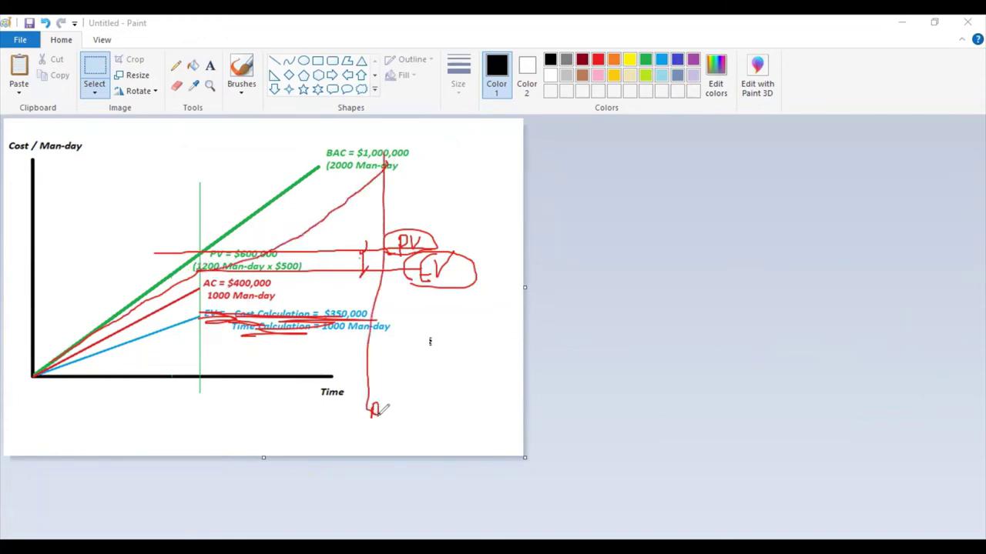
{"action": "left_click_drag", "start_coordinate": [202, 290], "coordinate": [457, 304]}
{"action": "mouse_move", "coordinate": [393, 323]}
{"action": "left_mouse_down"}
{"action": "mouse_move", "coordinate": [400, 312]}
{"action": "mouse_move", "coordinate": [422, 325]}
{"action": "left_mouse_up"}
{"action": "mouse_move", "coordinate": [386, 285]}
{"action": "left_mouse_down"}
{"action": "mouse_move", "coordinate": [366, 301]}
{"action": "mouse_move", "coordinate": [380, 274]}
{"action": "left_mouse_up"}
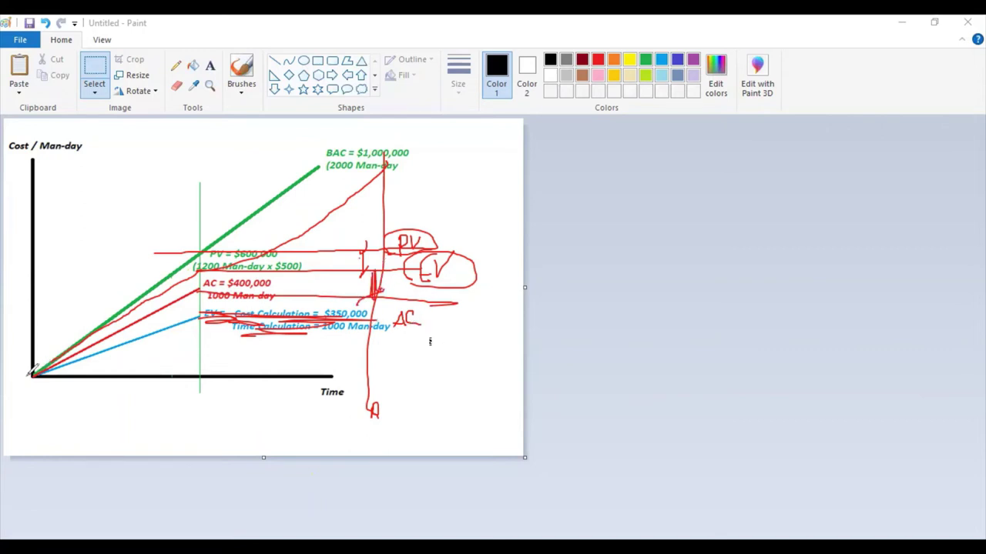
{"action": "mouse_move", "coordinate": [31, 376]}
{"action": "left_mouse_down"}
{"action": "mouse_move", "coordinate": [85, 300]}
{"action": "mouse_move", "coordinate": [195, 194]}
{"action": "left_mouse_up"}
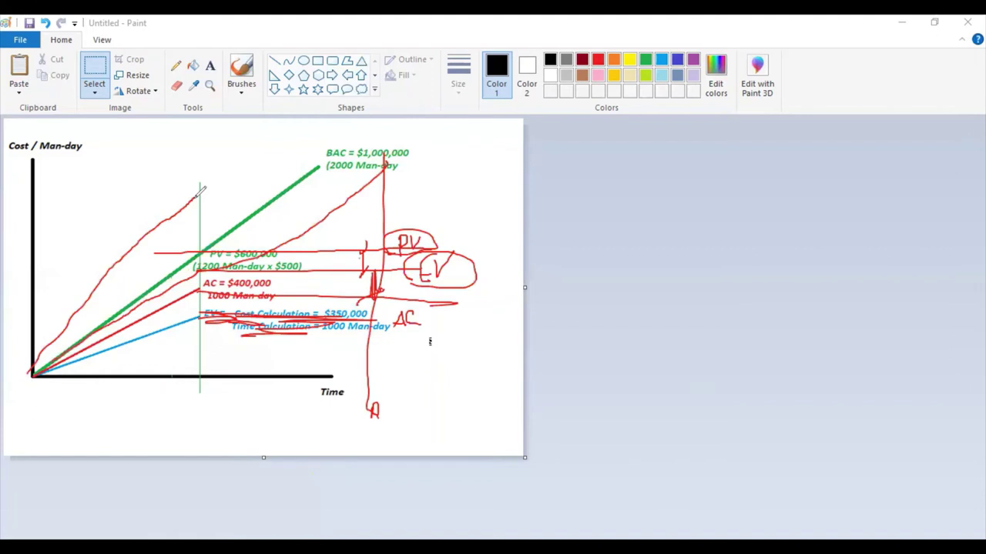
{"action": "key", "text": "ctrl+z"}
{"action": "key", "text": "ctrl+z"}
{"action": "key", "text": "ctrl+z"}
{"action": "key", "text": "ctrl+z"}
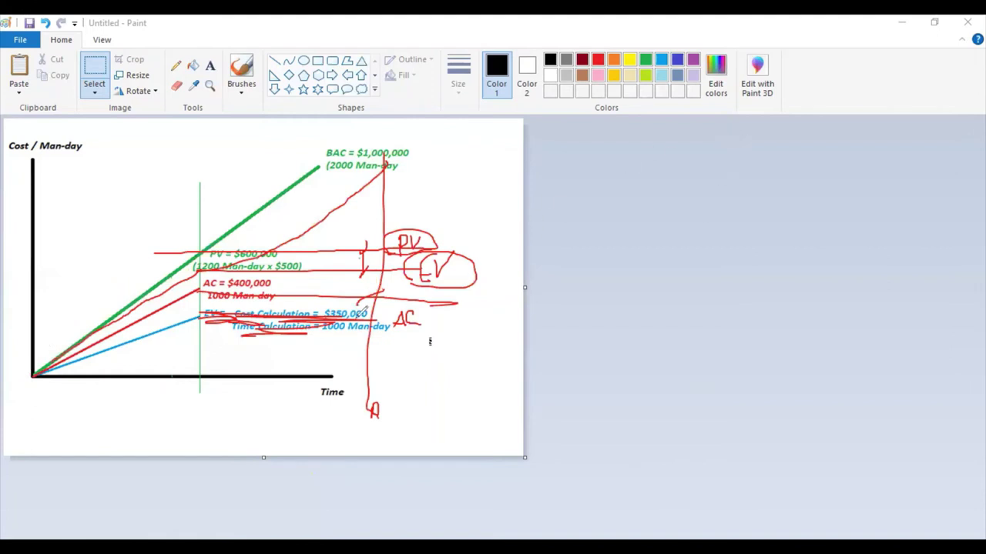
{"action": "key", "text": "ctrl+z"}
Sketch a hypothetical line labelled AC above PV, strike out the original AC label, and bracket the gap between the two AC levels.
{"action": "mouse_move", "coordinate": [29, 378]}
{"action": "left_mouse_down"}
{"action": "mouse_move", "coordinate": [106, 285]}
{"action": "mouse_move", "coordinate": [204, 198]}
{"action": "mouse_move", "coordinate": [231, 201]}
{"action": "left_mouse_up"}
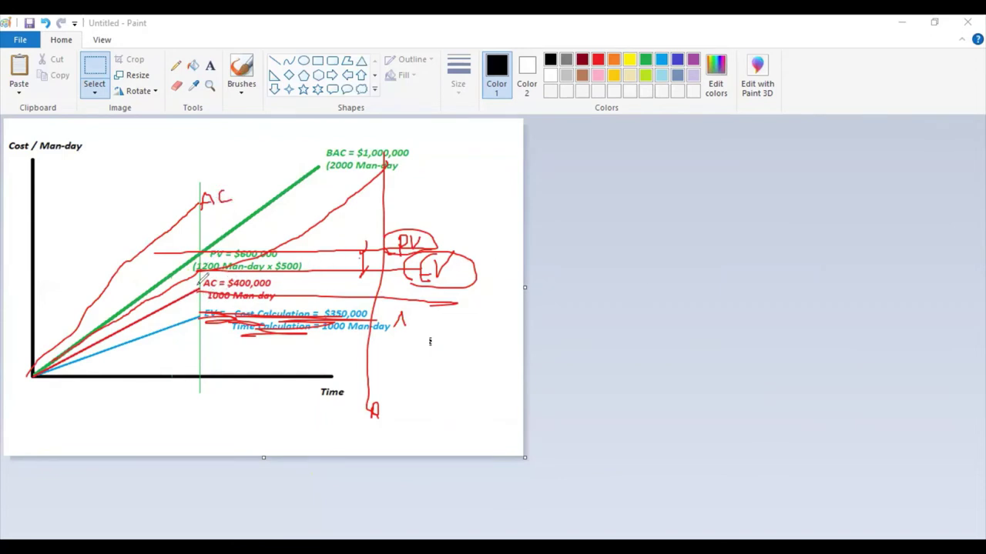
{"action": "mouse_move", "coordinate": [204, 283]}
{"action": "left_mouse_down"}
{"action": "mouse_move", "coordinate": [302, 296]}
{"action": "mouse_move", "coordinate": [223, 299]}
{"action": "mouse_move", "coordinate": [225, 290]}
{"action": "mouse_move", "coordinate": [504, 286]}
{"action": "mouse_move", "coordinate": [502, 179]}
{"action": "mouse_move", "coordinate": [201, 198]}
{"action": "mouse_move", "coordinate": [512, 186]}
{"action": "mouse_move", "coordinate": [493, 172]}
{"action": "mouse_move", "coordinate": [493, 184]}
{"action": "left_mouse_up"}
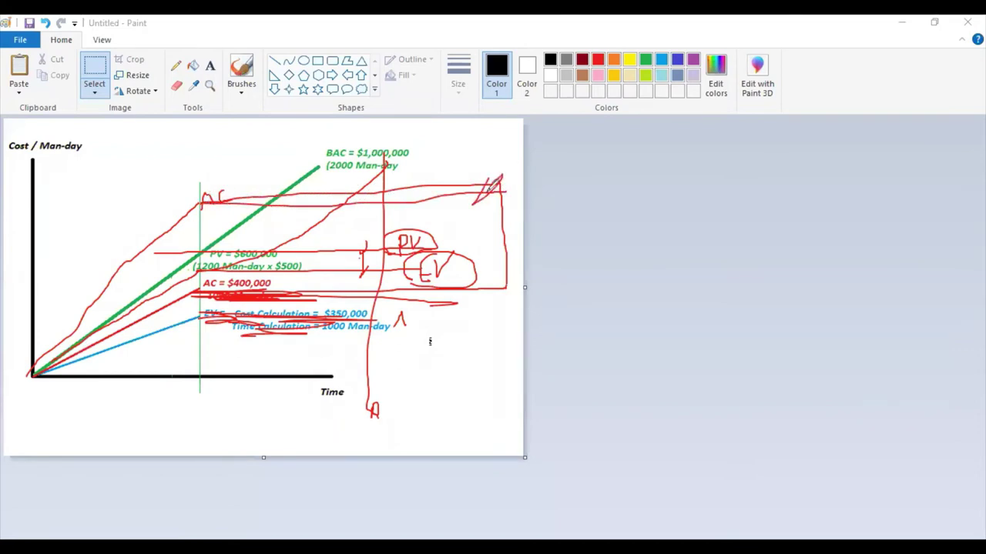
{"action": "mouse_move", "coordinate": [506, 286]}
{"action": "left_mouse_down"}
{"action": "mouse_move", "coordinate": [516, 275]}
{"action": "mouse_move", "coordinate": [496, 295]}
{"action": "left_mouse_up"}
{"action": "left_click_drag", "start_coordinate": [496, 227], "coordinate": [509, 226]}
Draw emphasis lines around the original AC and PV levels, loop them together, and clear all annotations from the chart.
{"action": "mouse_move", "coordinate": [316, 300]}
{"action": "left_mouse_down"}
{"action": "mouse_move", "coordinate": [539, 312]}
{"action": "mouse_move", "coordinate": [199, 313]}
{"action": "left_mouse_up"}
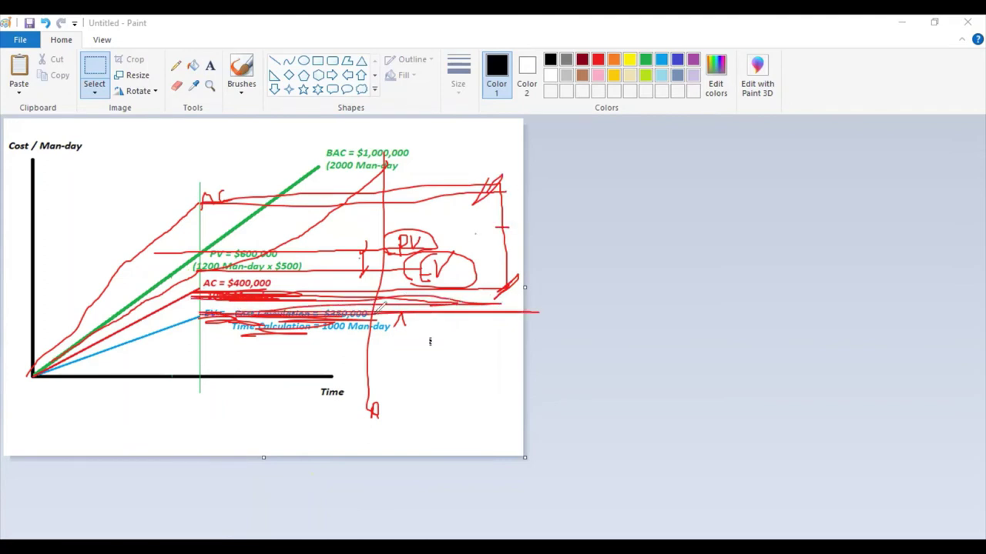
{"action": "mouse_move", "coordinate": [195, 254]}
{"action": "left_mouse_down"}
{"action": "mouse_move", "coordinate": [416, 258]}
{"action": "mouse_move", "coordinate": [185, 265]}
{"action": "left_mouse_up"}
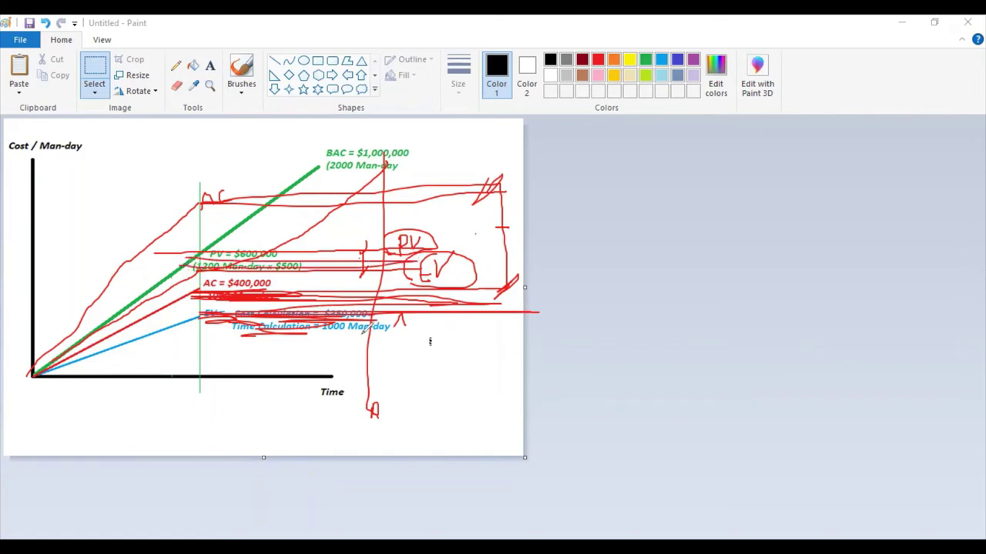
{"action": "mouse_move", "coordinate": [208, 307]}
{"action": "left_mouse_down"}
{"action": "mouse_move", "coordinate": [163, 292]}
{"action": "mouse_move", "coordinate": [184, 245]}
{"action": "mouse_move", "coordinate": [209, 305]}
{"action": "mouse_move", "coordinate": [201, 252]}
{"action": "left_mouse_up"}
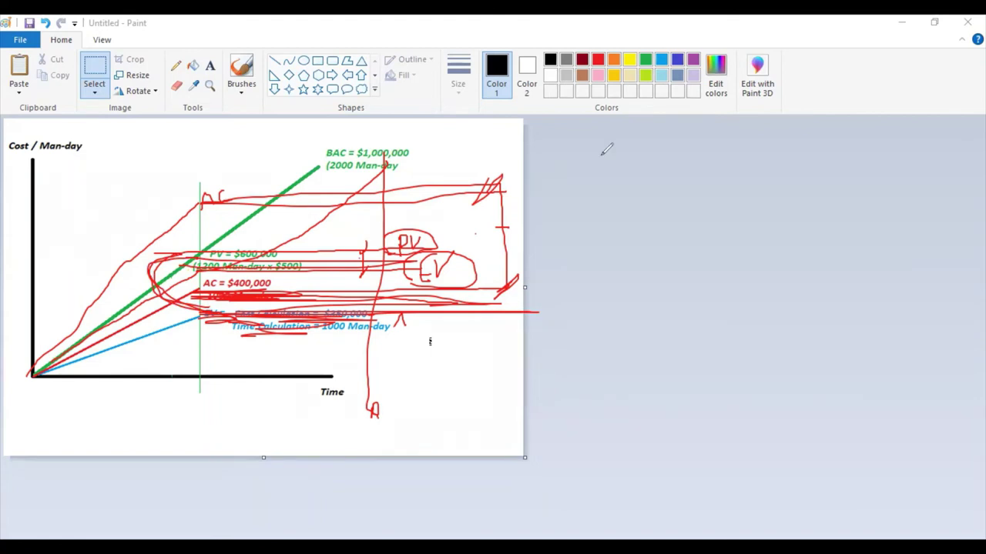
{"action": "key", "text": "ctrl+z"}
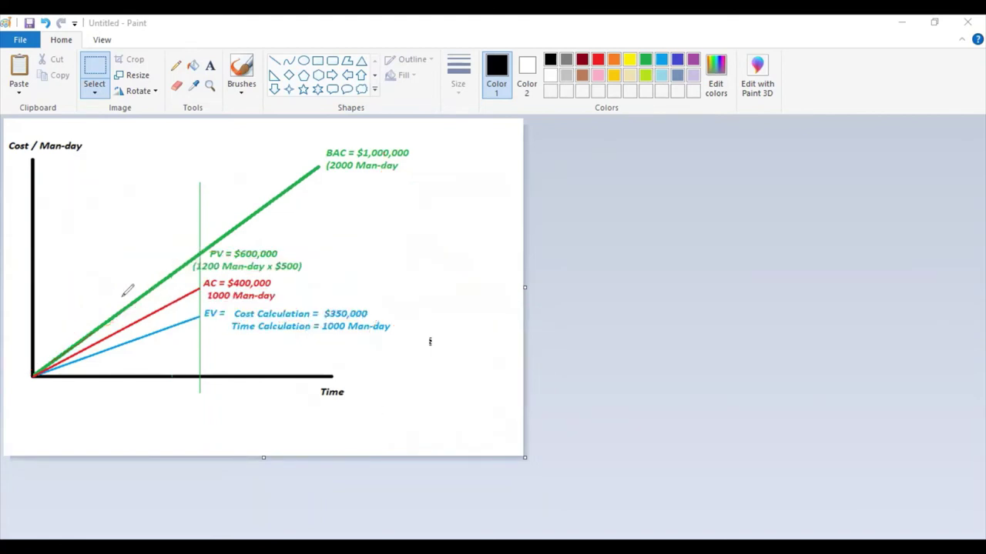
Sketch hypothetical AC and EV lines above the PV line, with AC highest, label both, and draw horizontal lines at their levels.
{"action": "mouse_move", "coordinate": [30, 376]}
{"action": "left_mouse_down"}
{"action": "mouse_move", "coordinate": [206, 146]}
{"action": "mouse_move", "coordinate": [215, 158]}
{"action": "mouse_move", "coordinate": [205, 159]}
{"action": "mouse_move", "coordinate": [224, 164]}
{"action": "left_mouse_up"}
{"action": "mouse_move", "coordinate": [31, 375]}
{"action": "left_mouse_down"}
{"action": "mouse_move", "coordinate": [55, 362]}
{"action": "mouse_move", "coordinate": [185, 220]}
{"action": "mouse_move", "coordinate": [210, 204]}
{"action": "mouse_move", "coordinate": [220, 216]}
{"action": "mouse_move", "coordinate": [226, 202]}
{"action": "left_mouse_up"}
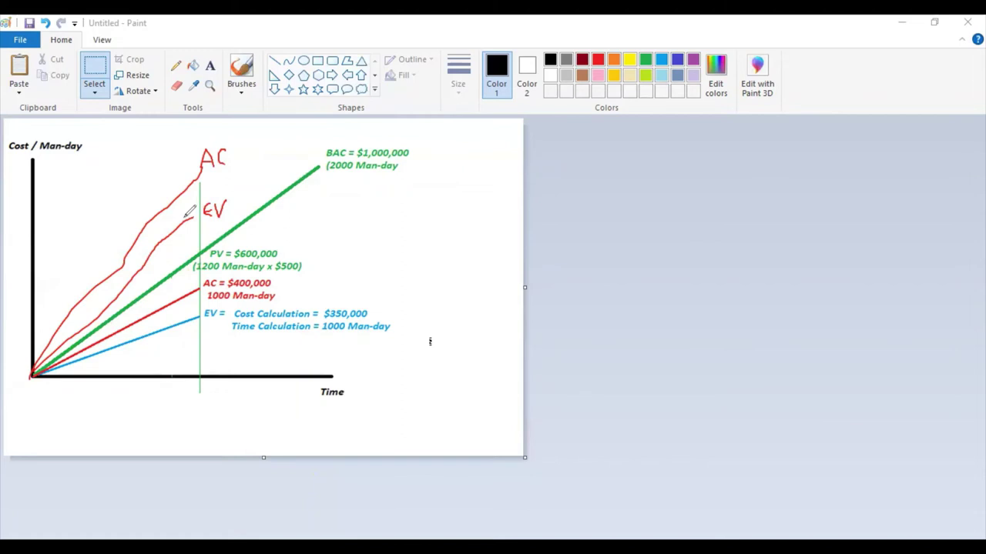
{"action": "left_click_drag", "start_coordinate": [71, 182], "coordinate": [359, 182]}
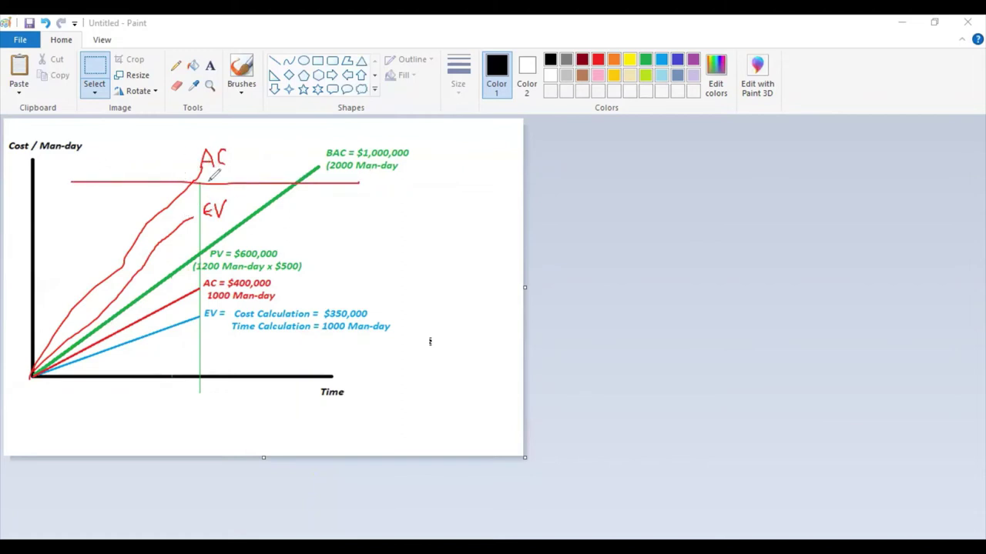
{"action": "left_click_drag", "start_coordinate": [92, 224], "coordinate": [355, 217]}
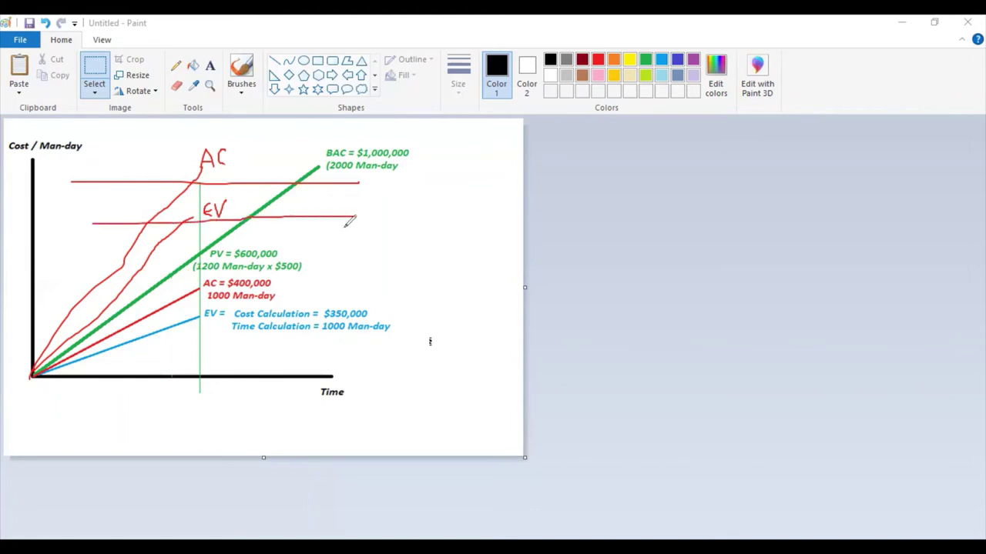
{"action": "left_click_drag", "start_coordinate": [133, 222], "coordinate": [381, 217]}
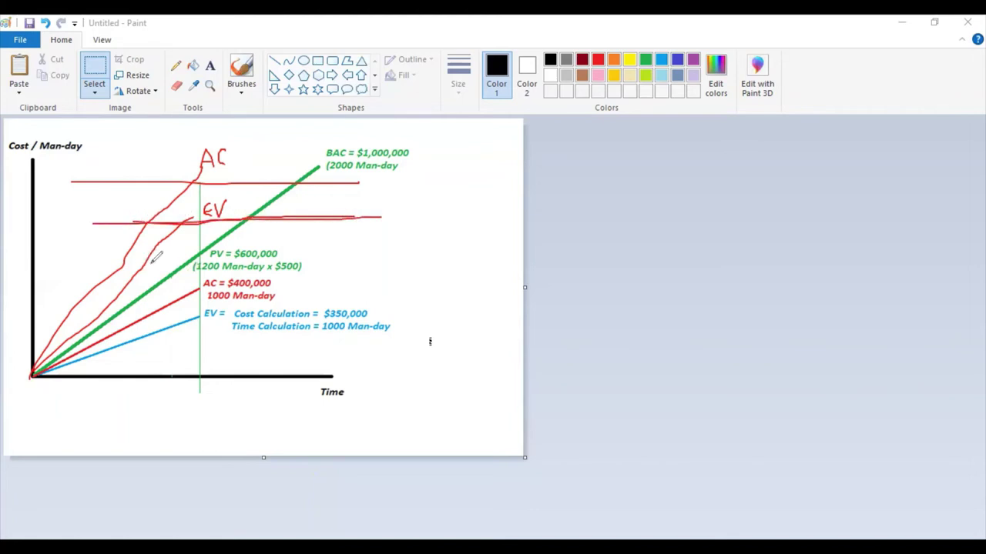
Draw a horizontal line at the PV level, mark the EV and PV level lines with ticks, and retrace both levels.
{"action": "left_click_drag", "start_coordinate": [139, 263], "coordinate": [374, 254]}
{"action": "left_click_drag", "start_coordinate": [336, 220], "coordinate": [316, 269]}
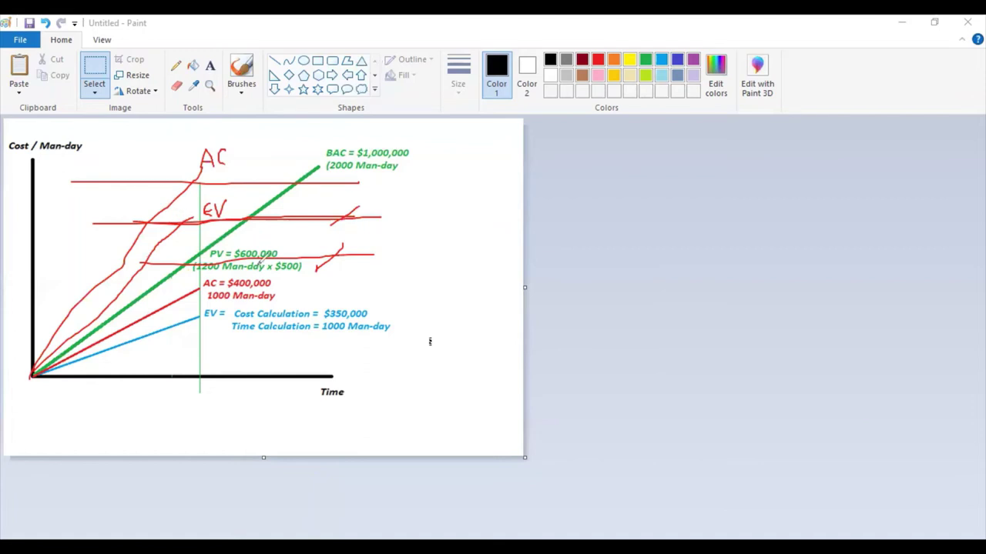
{"action": "left_click_drag", "start_coordinate": [154, 218], "coordinate": [342, 217]}
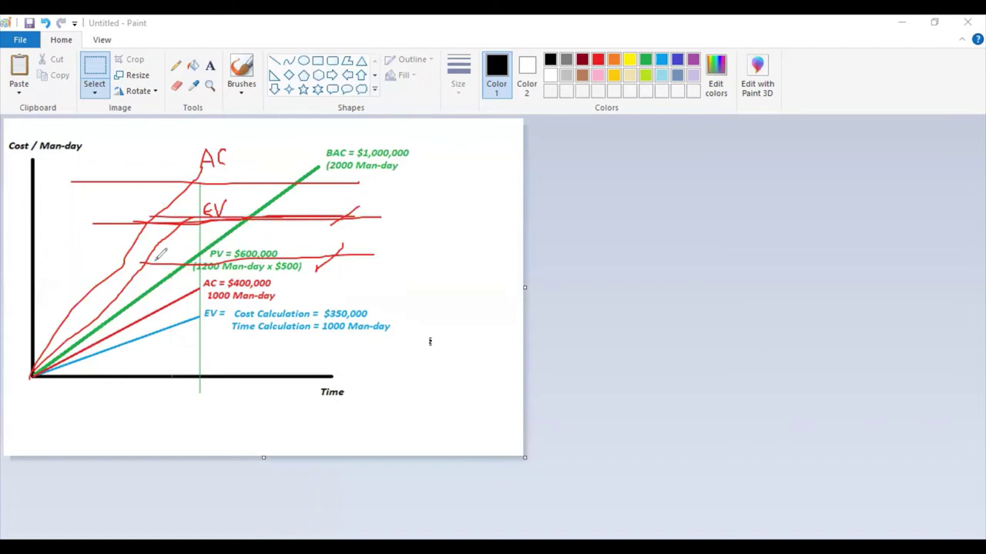
{"action": "left_click_drag", "start_coordinate": [129, 263], "coordinate": [345, 254]}
Undo the annotations back to the uppermost sketched line, label it EV, and sketch an AC line between it and PV.
{"action": "key", "text": "ctrl+z"}
{"action": "key", "text": "ctrl+z"}
{"action": "key", "text": "ctrl+z"}
{"action": "key", "text": "ctrl+z"}
{"action": "key", "text": "ctrl+z"}
{"action": "key", "text": "ctrl+z"}
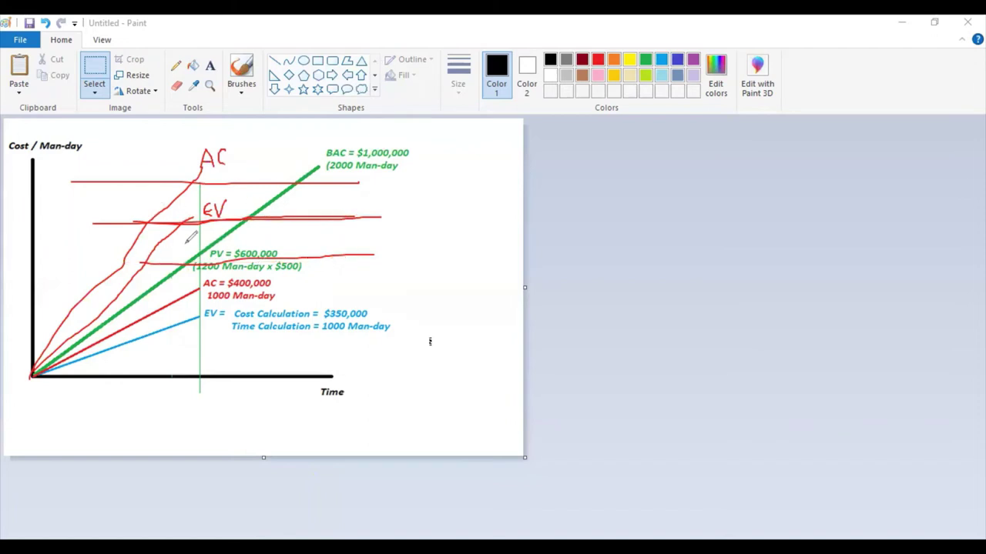
{"action": "key", "text": "ctrl+z"}
{"action": "key", "text": "ctrl+z"}
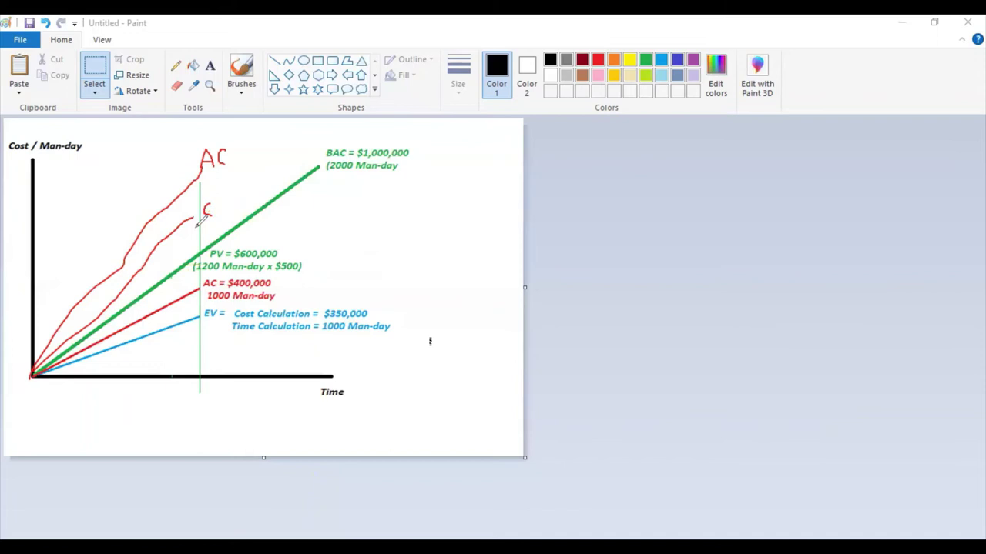
{"action": "key", "text": "ctrl+z"}
{"action": "key", "text": "ctrl+z"}
{"action": "key", "text": "ctrl+z"}
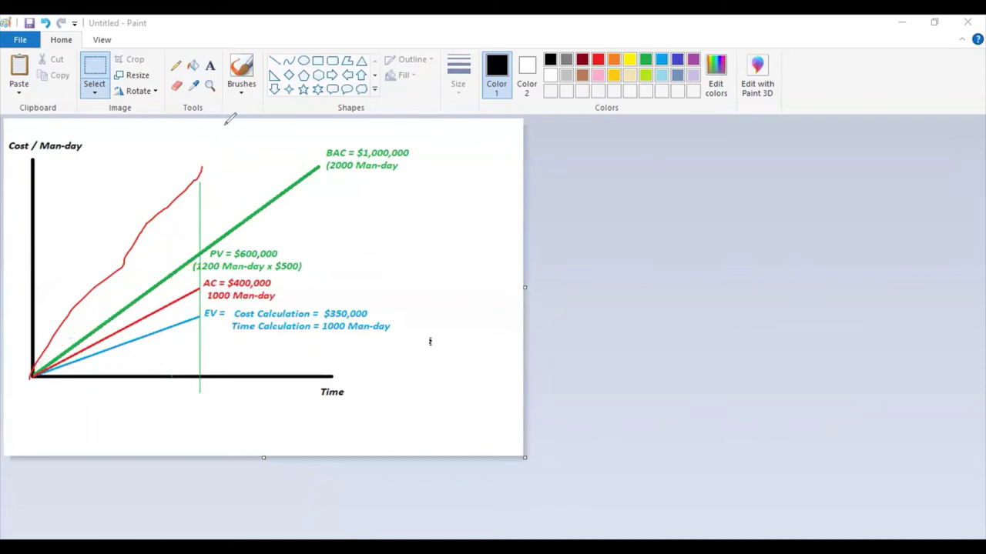
{"action": "mouse_move", "coordinate": [200, 171]}
{"action": "left_mouse_down"}
{"action": "mouse_move", "coordinate": [220, 159]}
{"action": "mouse_move", "coordinate": [223, 178]}
{"action": "mouse_move", "coordinate": [222, 168]}
{"action": "mouse_move", "coordinate": [243, 159]}
{"action": "left_mouse_up"}
{"action": "mouse_move", "coordinate": [33, 373]}
{"action": "left_mouse_down"}
{"action": "mouse_move", "coordinate": [209, 206]}
{"action": "mouse_move", "coordinate": [216, 223]}
{"action": "mouse_move", "coordinate": [227, 222]}
{"action": "left_mouse_up"}
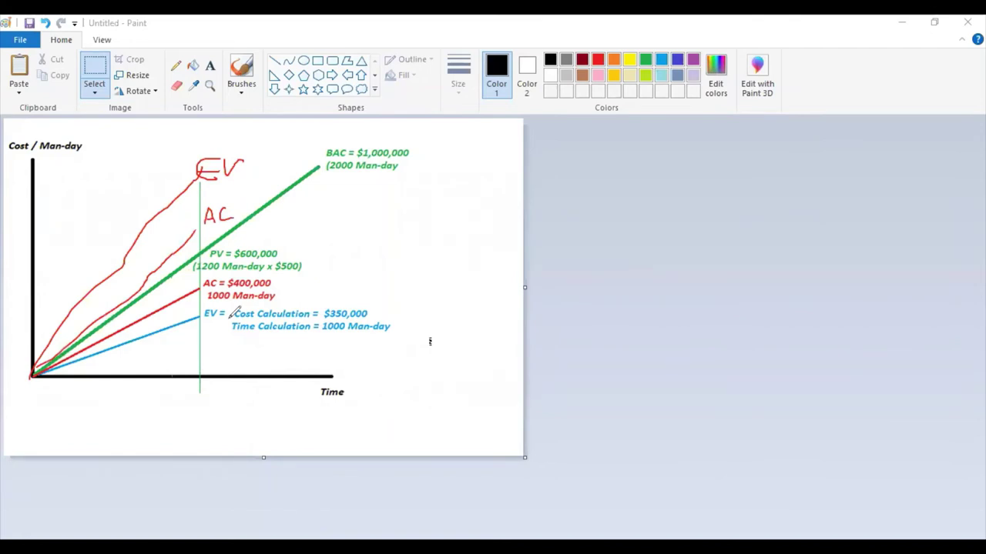
Switch to Q.xlsx in Excel, clear the drawn annotations, and set the cost EV in N8 to 700.
{"action": "key", "text": "alt+Tab"}
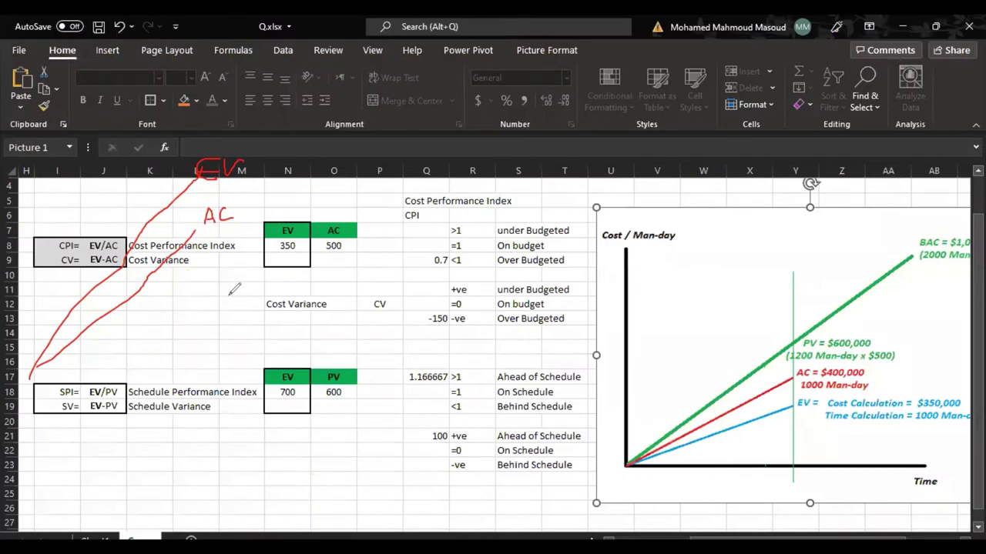
{"action": "key", "text": "alt+Tab"}
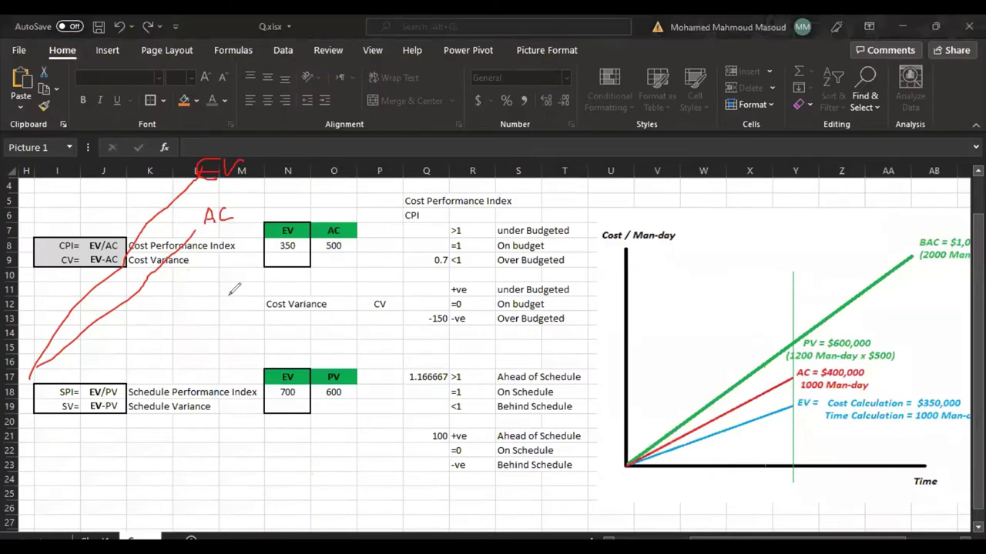
{"action": "key", "text": "e"}
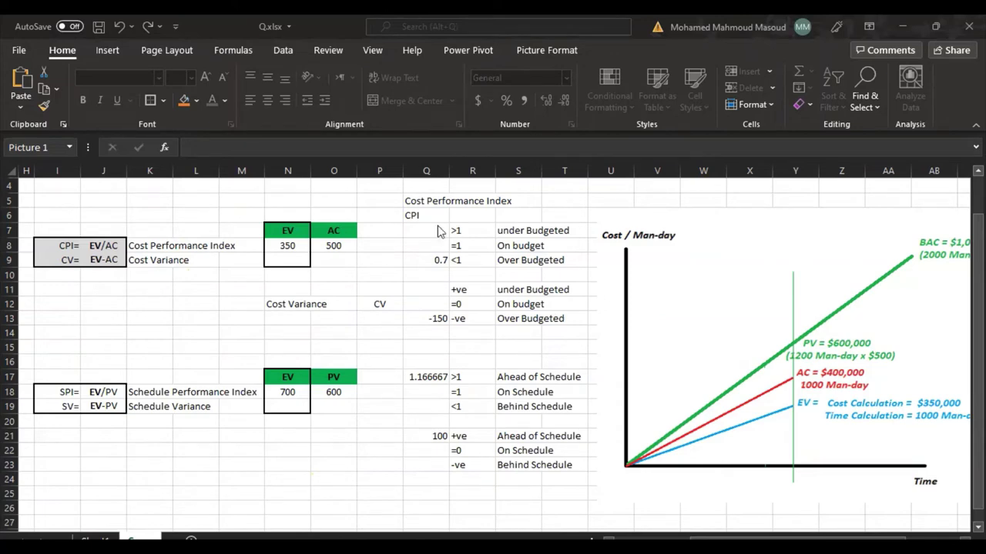
{"action": "left_click", "coordinate": [296, 248]}
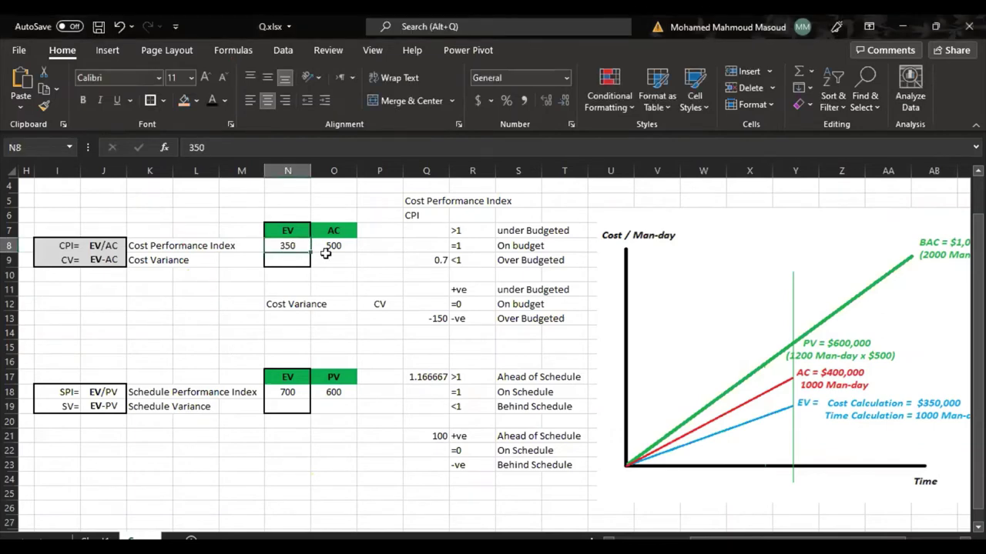
{"action": "mouse_move", "coordinate": [297, 247]}
{"action": "left_mouse_down"}
{"action": "mouse_move", "coordinate": [326, 251]}
{"action": "mouse_move", "coordinate": [297, 247]}
{"action": "left_mouse_up"}
{"action": "type", "text": "700"}
{"action": "key", "text": "Return"}
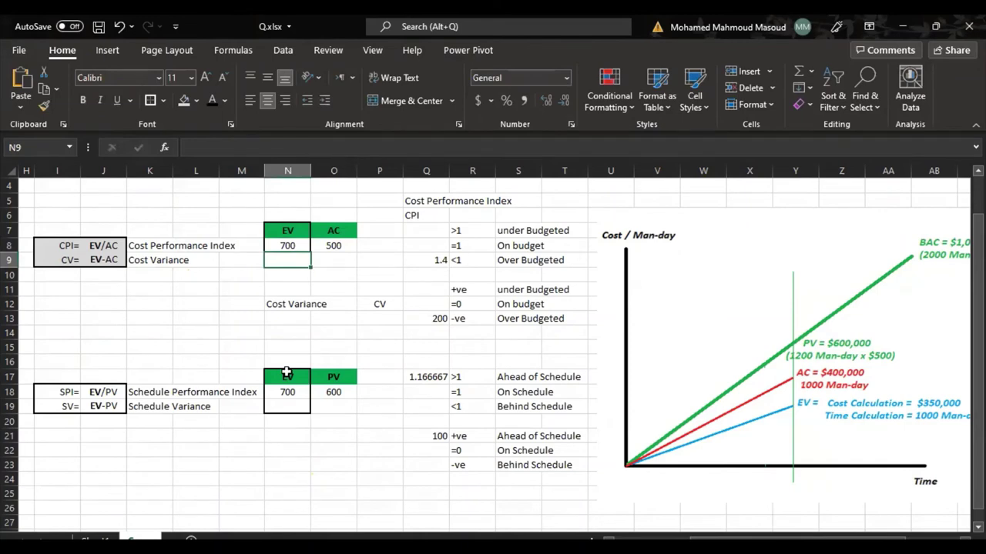
Set the actual cost (AC) in cell O8 to 400.
{"action": "left_click", "coordinate": [334, 247]}
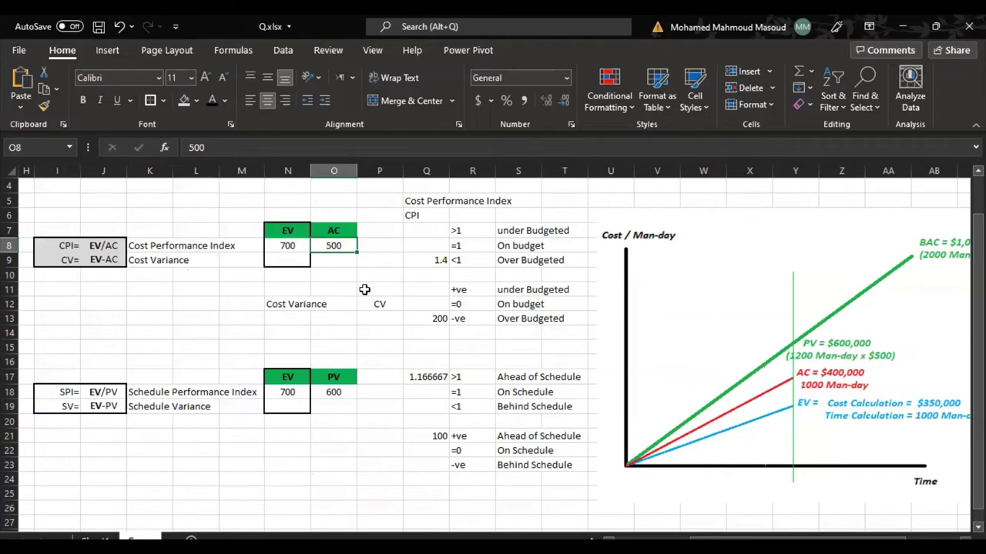
{"action": "key", "text": "F2"}
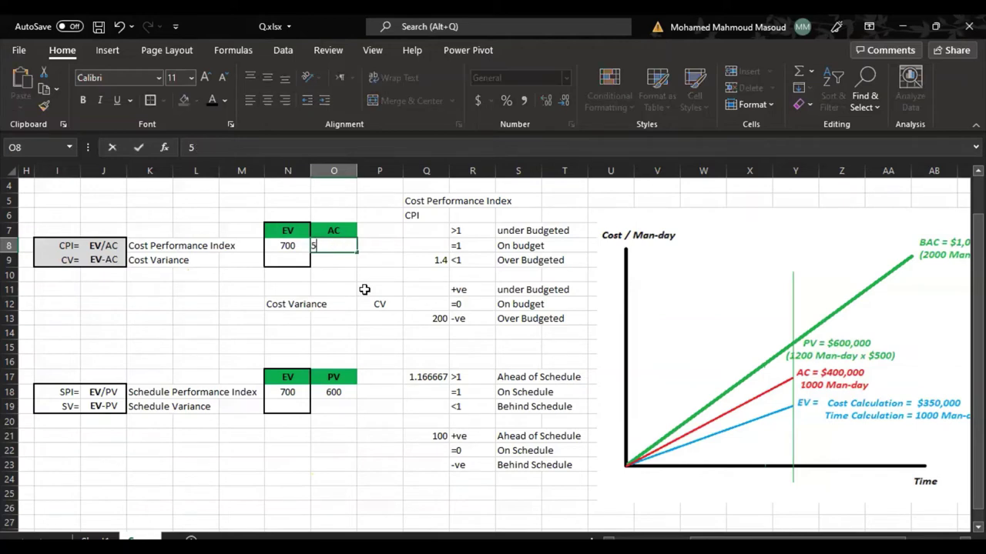
{"action": "key", "text": "Return"}
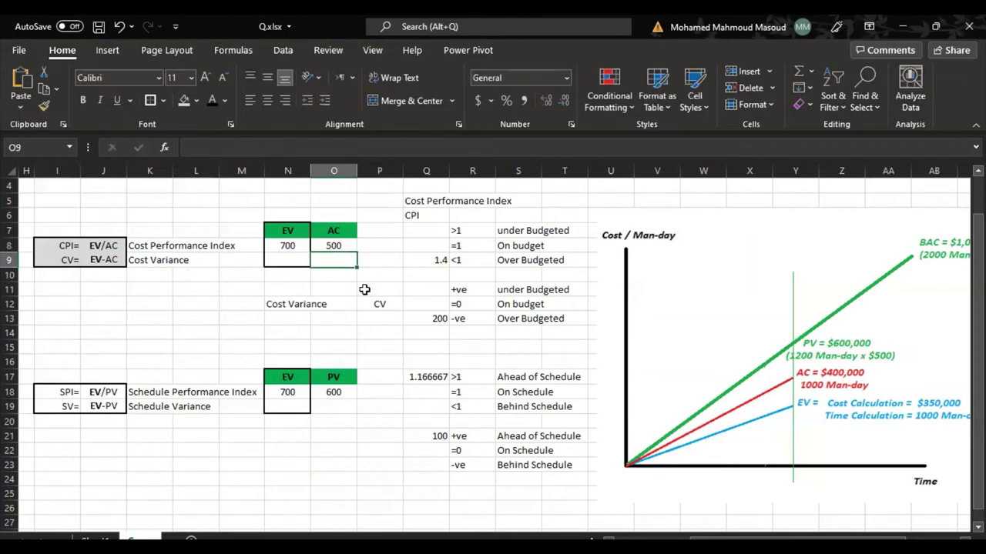
{"action": "left_click", "coordinate": [331, 247]}
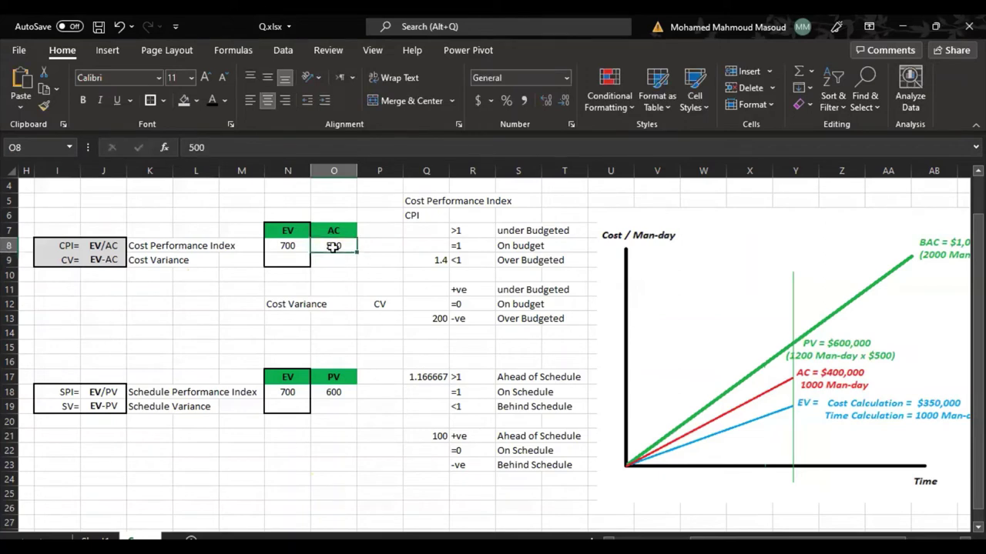
{"action": "type", "text": "400"}
{"action": "key", "text": "Return"}
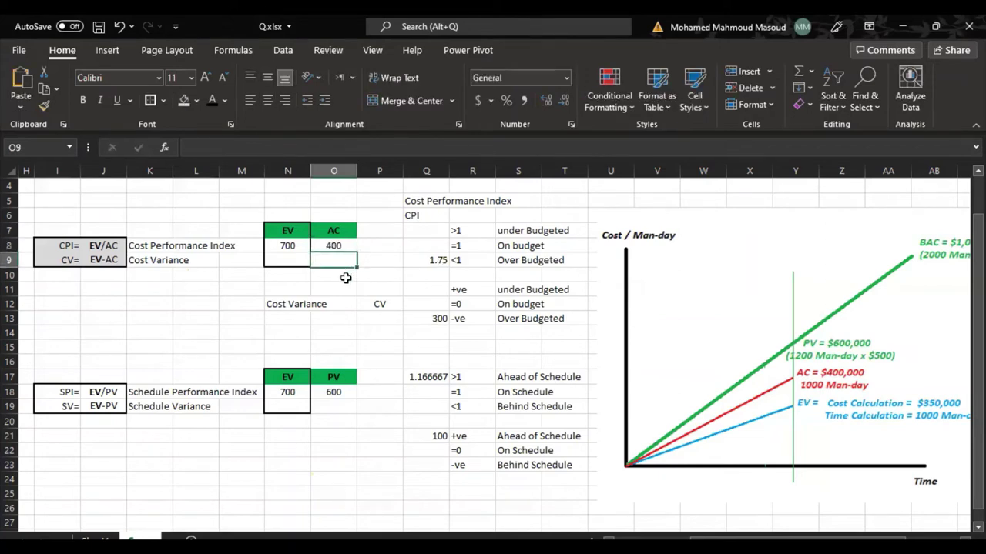
Move the CPI result to the >1 row in Q7 and the cost variance result to the +ve row in Q11.
{"action": "left_click", "coordinate": [429, 260]}
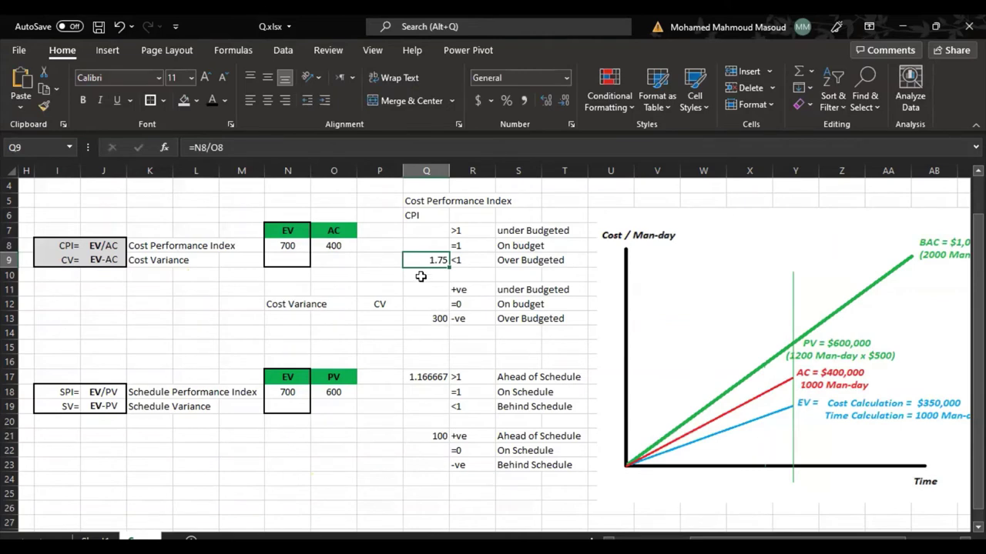
{"action": "left_click_drag", "start_coordinate": [420, 275], "coordinate": [429, 238]}
{"action": "left_click", "coordinate": [431, 260]}
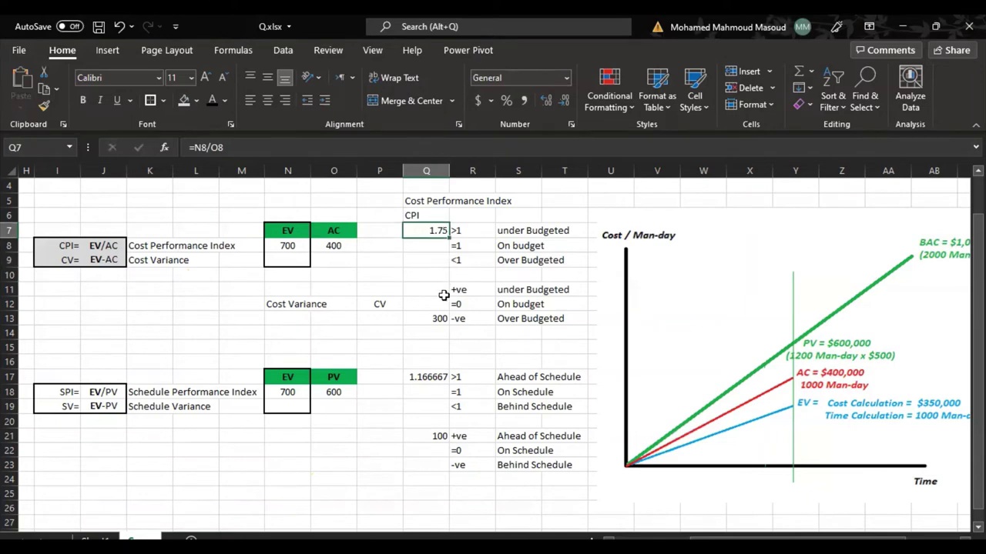
{"action": "left_click", "coordinate": [442, 293]}
{"action": "left_click", "coordinate": [440, 319]}
{"action": "left_click_drag", "start_coordinate": [443, 323], "coordinate": [521, 291]}
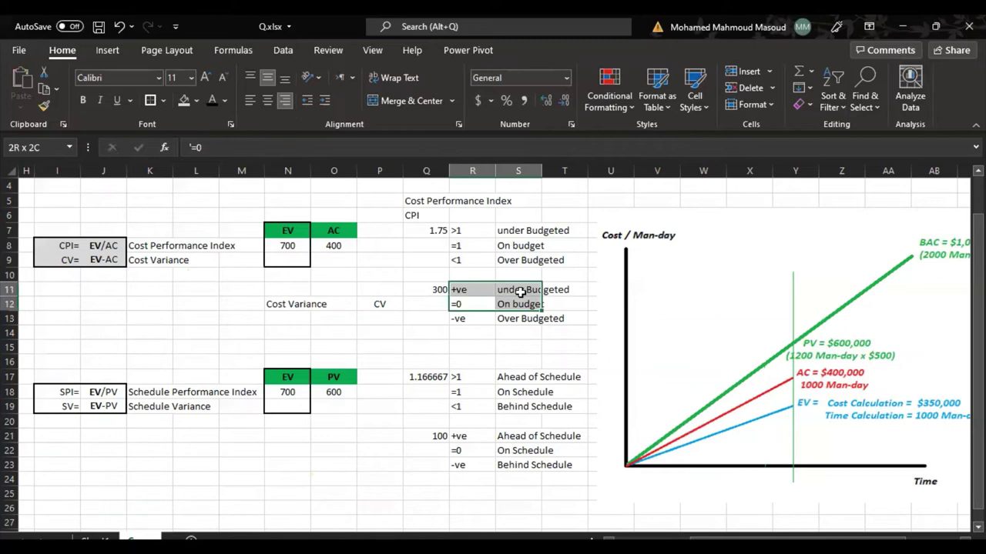
{"action": "left_click", "coordinate": [341, 262]}
{"action": "left_click", "coordinate": [303, 250]}
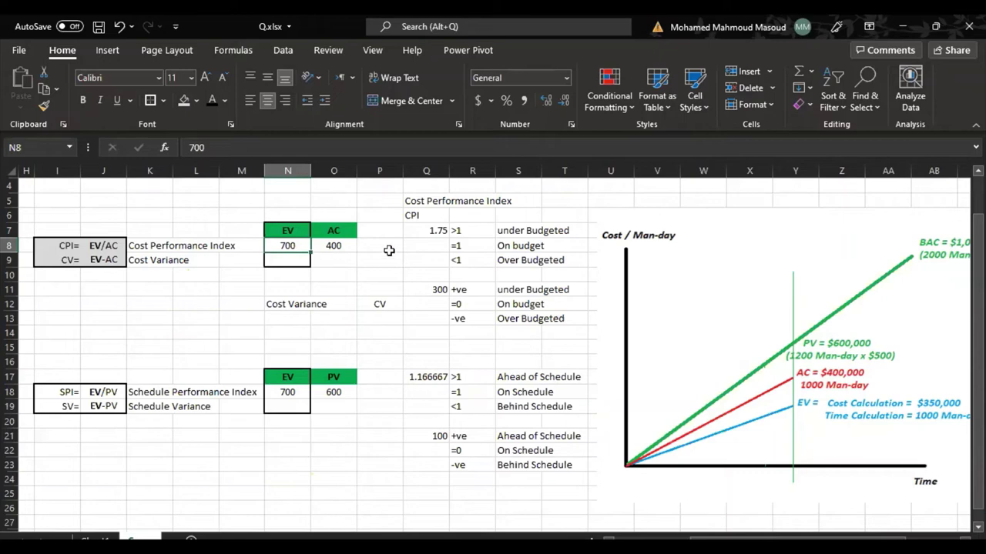
{"action": "left_click_drag", "start_coordinate": [436, 231], "coordinate": [513, 233]}
{"action": "left_click_drag", "start_coordinate": [437, 294], "coordinate": [531, 291]}
{"action": "left_click", "coordinate": [453, 347]}
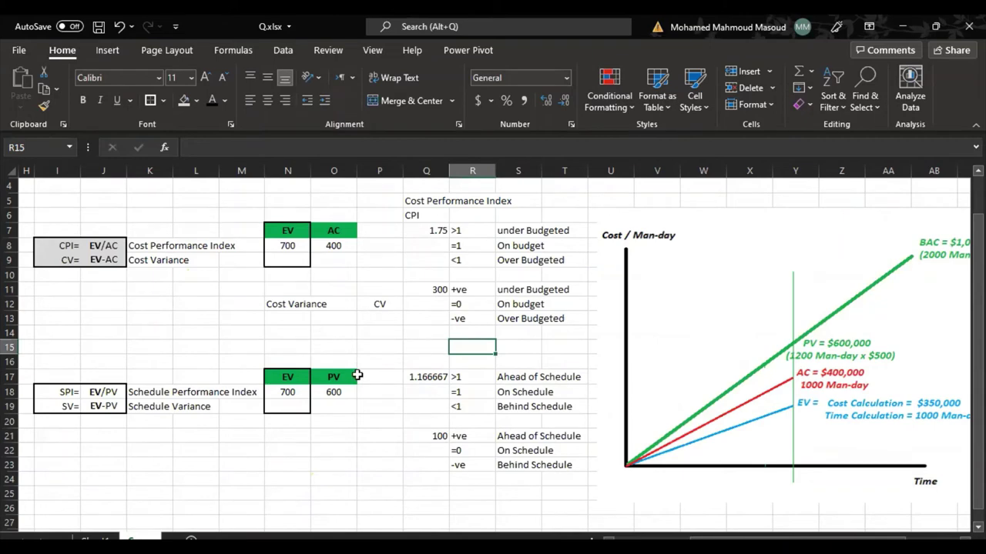
Move the earned value chart picture below the budget table, with its upper edge at row 12 across columns B to F.
{"action": "scroll", "coordinate": [356, 374], "scroll_direction": "left", "scroll_amount": 5}
{"action": "scroll", "coordinate": [425, 310], "scroll_direction": "up", "scroll_amount": 1}
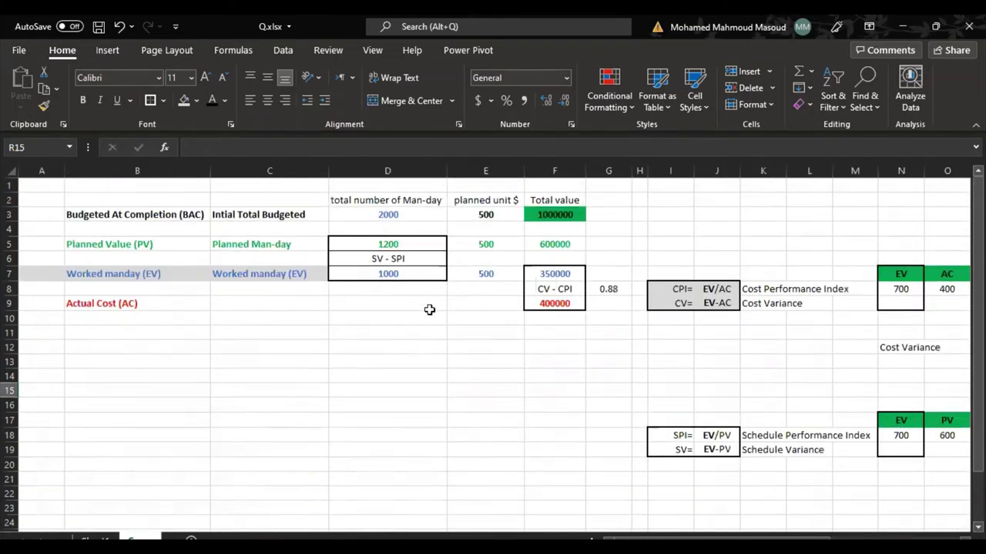
{"action": "scroll", "coordinate": [765, 359], "scroll_direction": "down", "scroll_amount": 3, "text": "ctrl"}
{"action": "left_click_drag", "start_coordinate": [882, 329], "coordinate": [115, 394]}
{"action": "scroll", "coordinate": [181, 281], "scroll_direction": "up", "scroll_amount": 3, "text": "ctrl"}
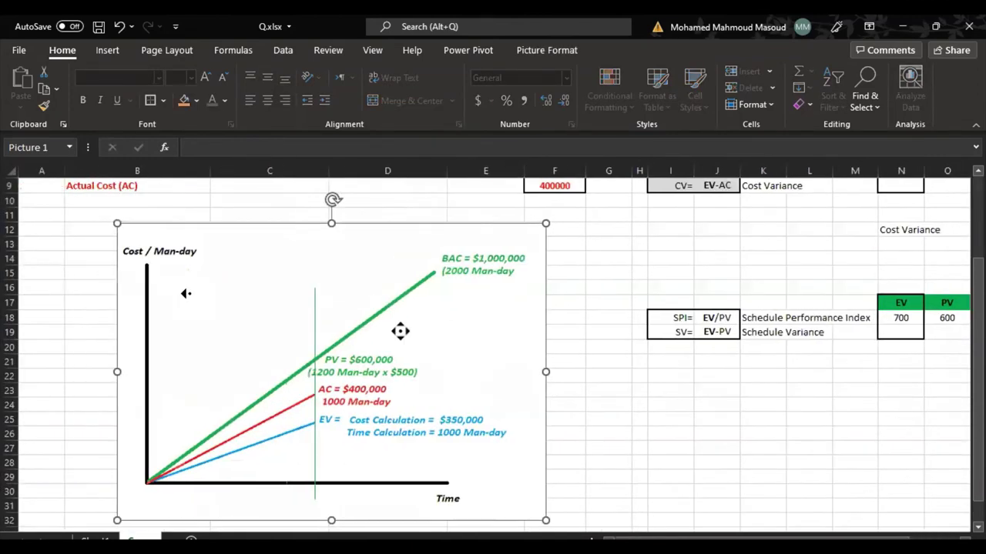
{"action": "scroll", "coordinate": [189, 289], "scroll_direction": "up", "scroll_amount": 3}
{"action": "left_click", "coordinate": [206, 282]}
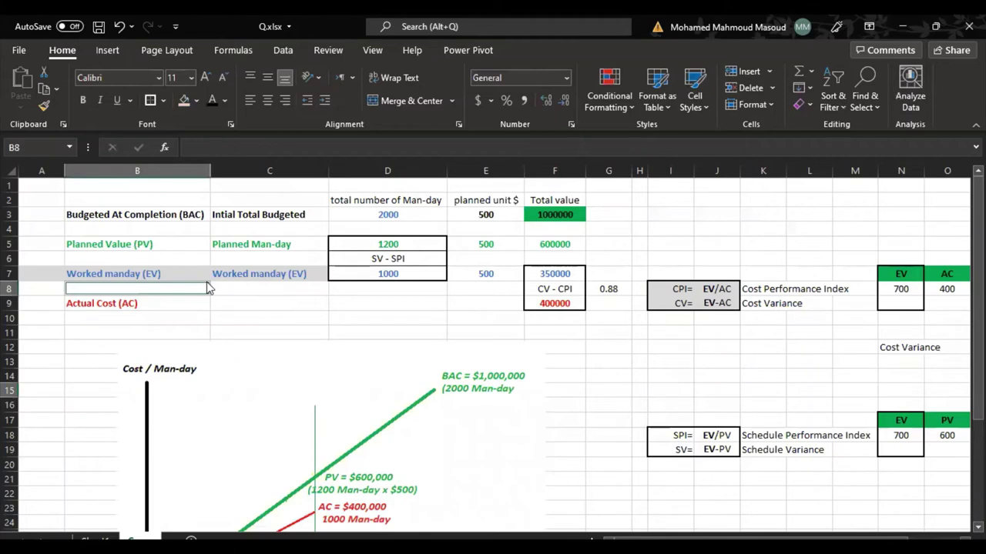
Review the cost and schedule status scales next to the EV, AC and PV values.
{"action": "key", "text": "alt+Tab"}
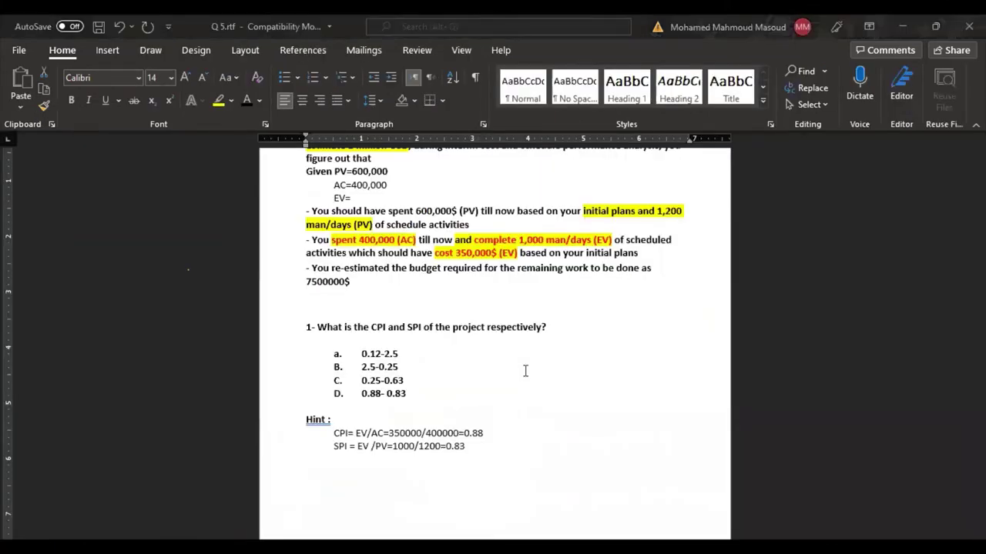
{"action": "key", "text": "alt+Tab"}
{"action": "left_click", "coordinate": [594, 302]}
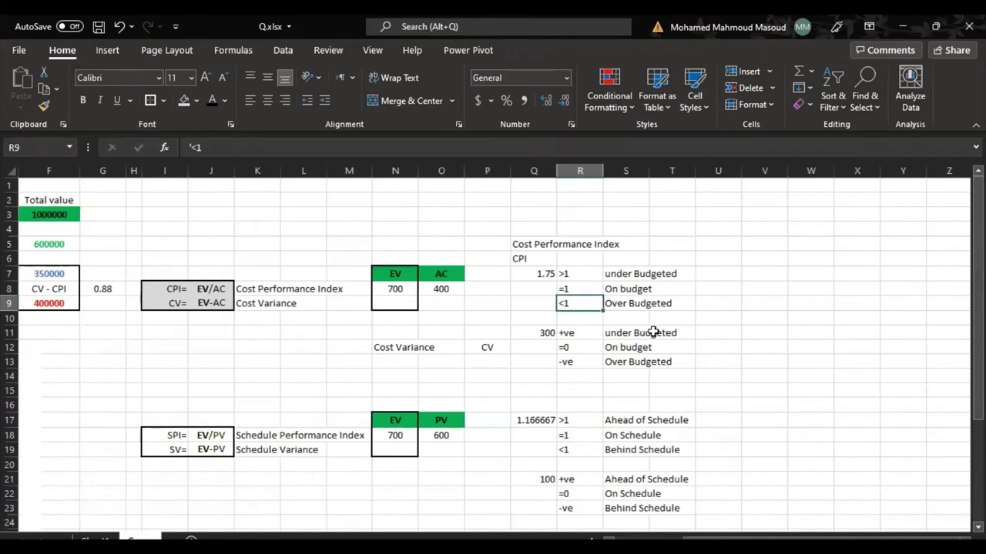
{"action": "middle_click", "coordinate": [626, 347]}
{"action": "scroll", "coordinate": [626, 347], "scroll_direction": "right", "scroll_amount": 2}
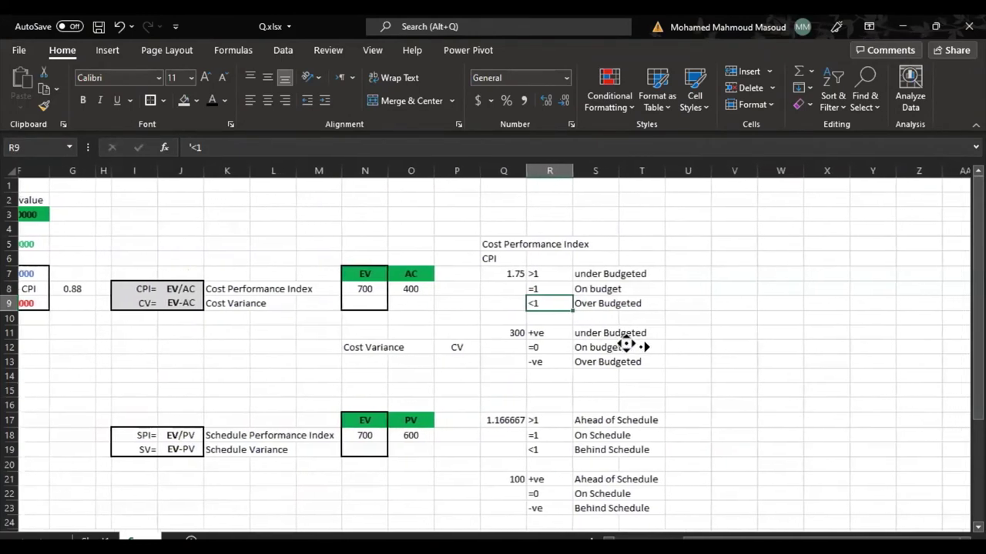
{"action": "scroll", "coordinate": [639, 347], "scroll_direction": "right", "scroll_amount": 1}
{"action": "middle_click", "coordinate": [638, 348]}
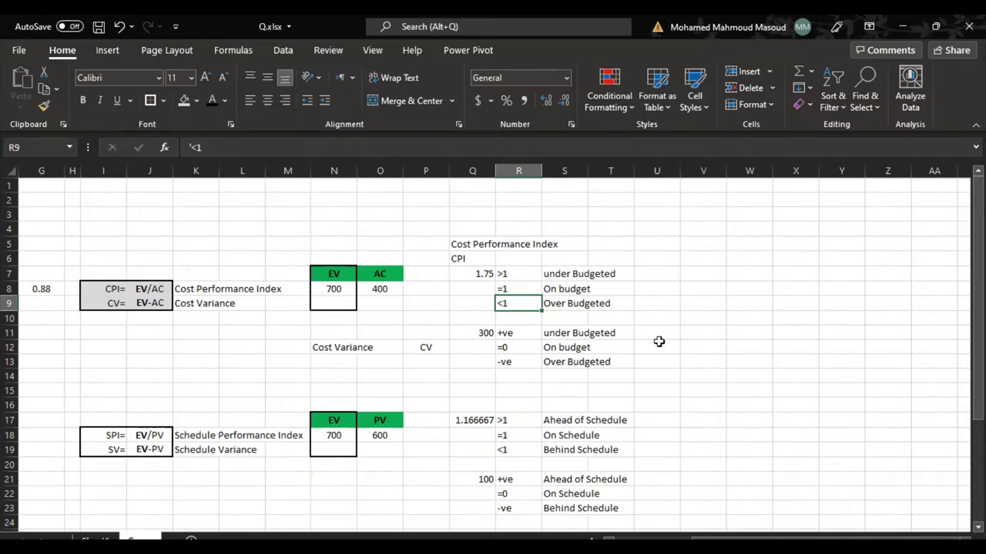
{"action": "scroll", "coordinate": [719, 331], "scroll_direction": "left", "scroll_amount": 3}
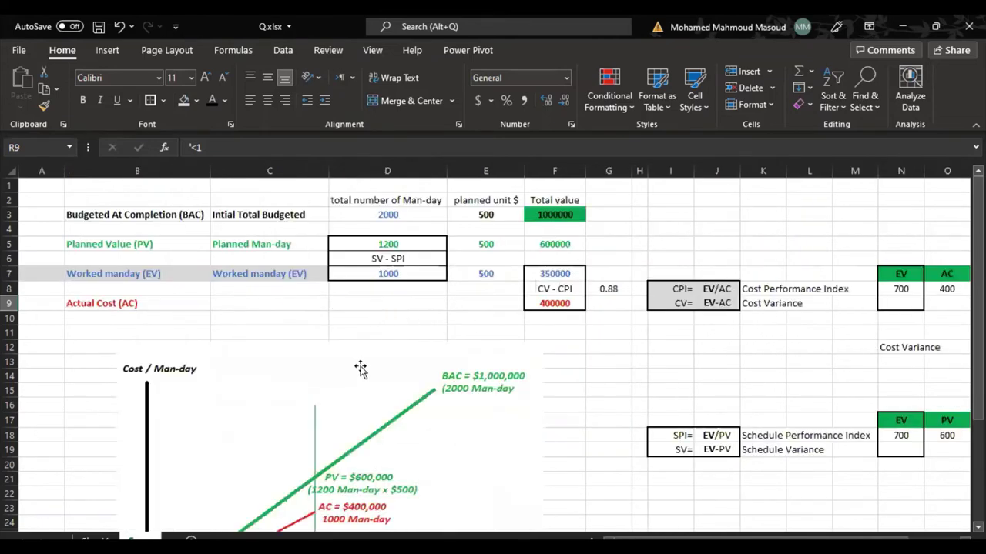
Shade the Worked manday (EV) row, A7:G7, with the fill colour White, Background 1, Darker 25%.
{"action": "left_click", "coordinate": [380, 331]}
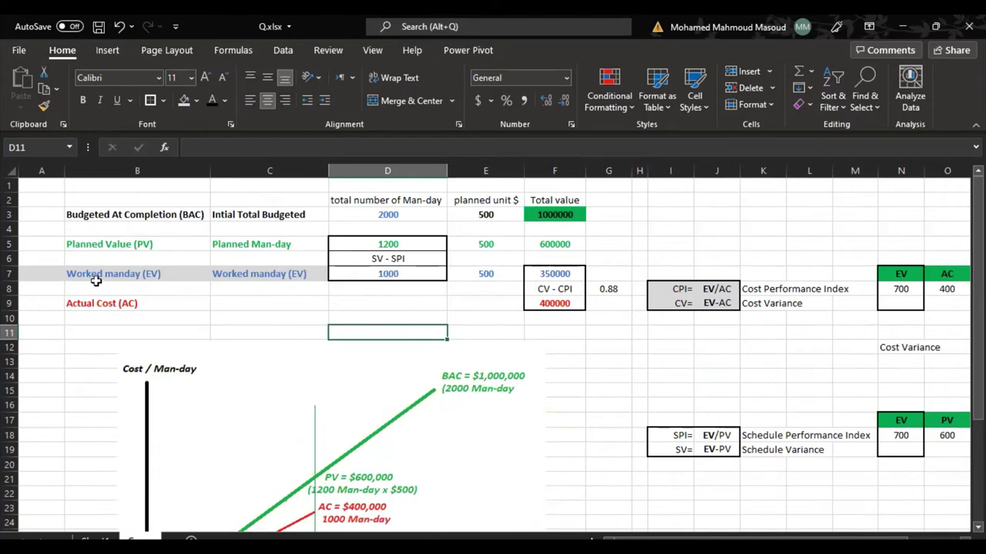
{"action": "left_click_drag", "start_coordinate": [73, 276], "coordinate": [598, 275]}
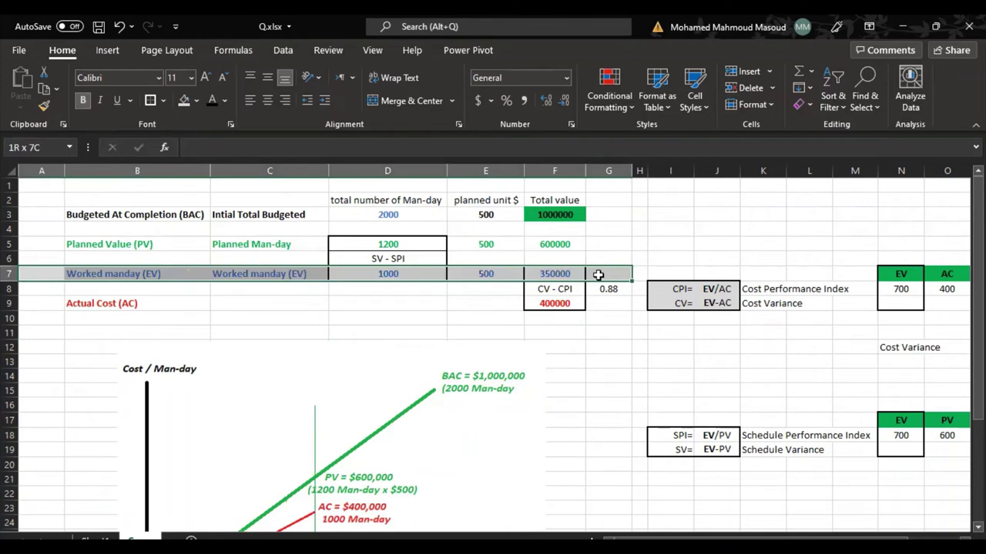
{"action": "left_click", "coordinate": [196, 100]}
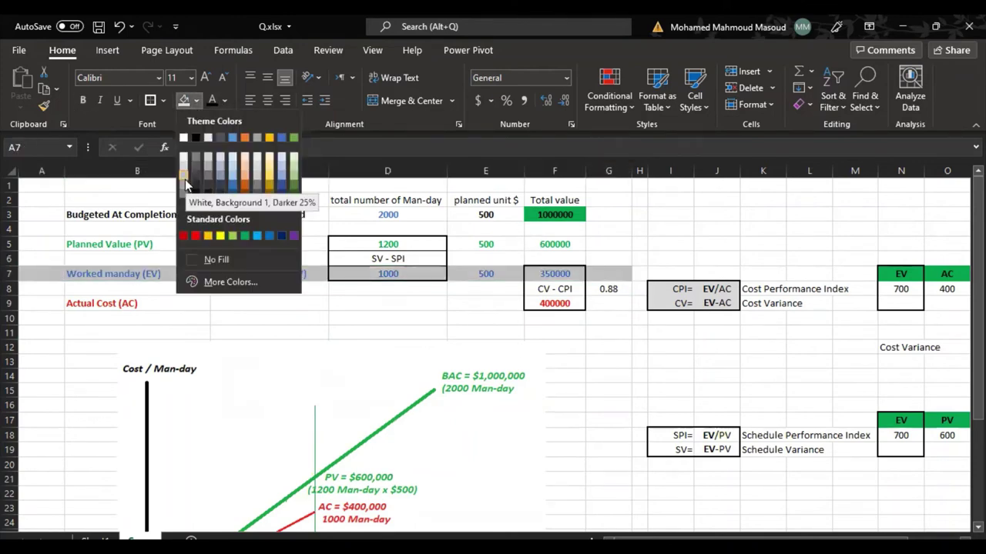
{"action": "left_click", "coordinate": [185, 182]}
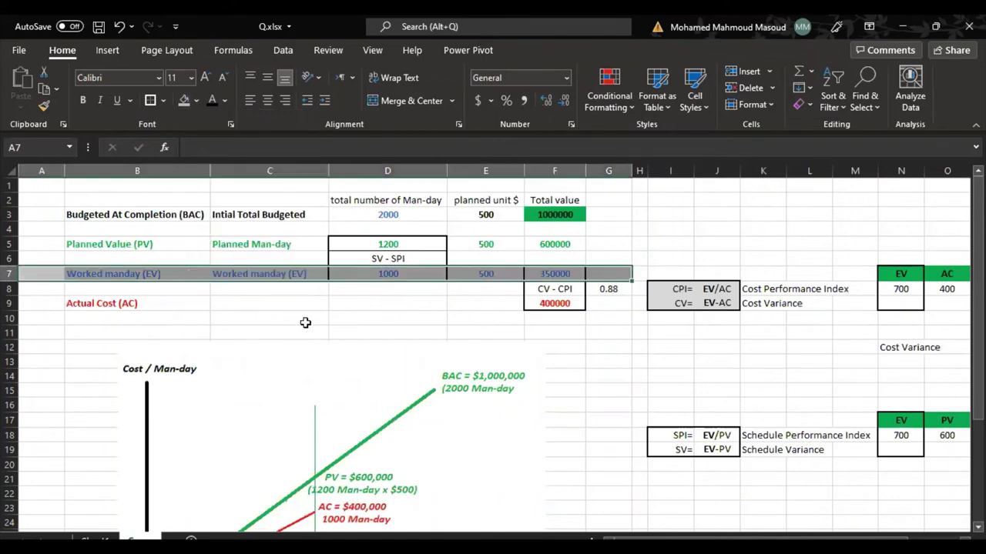
{"action": "left_click", "coordinate": [320, 317]}
Compare the EV and AC total values in F7:F9 and the planned and worked man-days in D5:D7.
{"action": "left_click", "coordinate": [543, 274]}
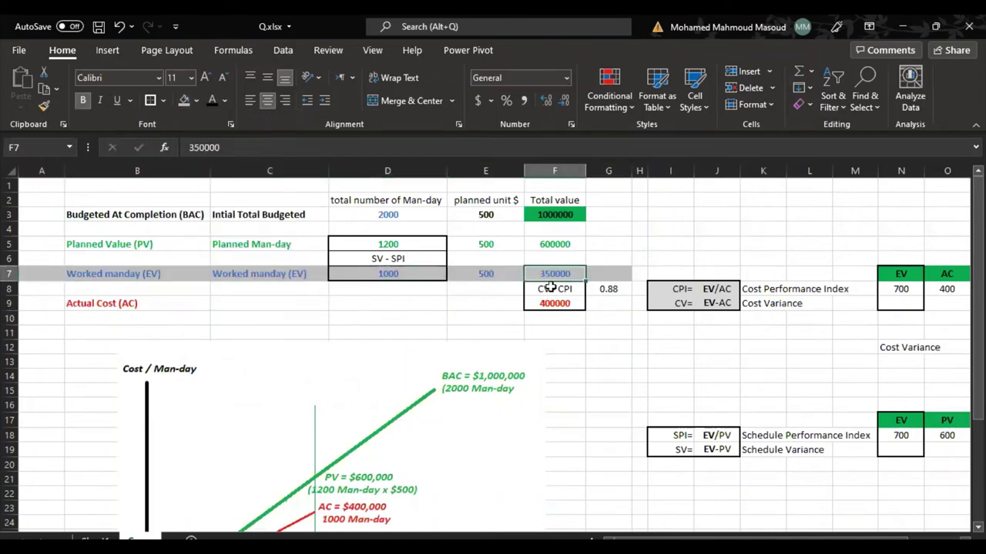
{"action": "left_click", "coordinate": [556, 303]}
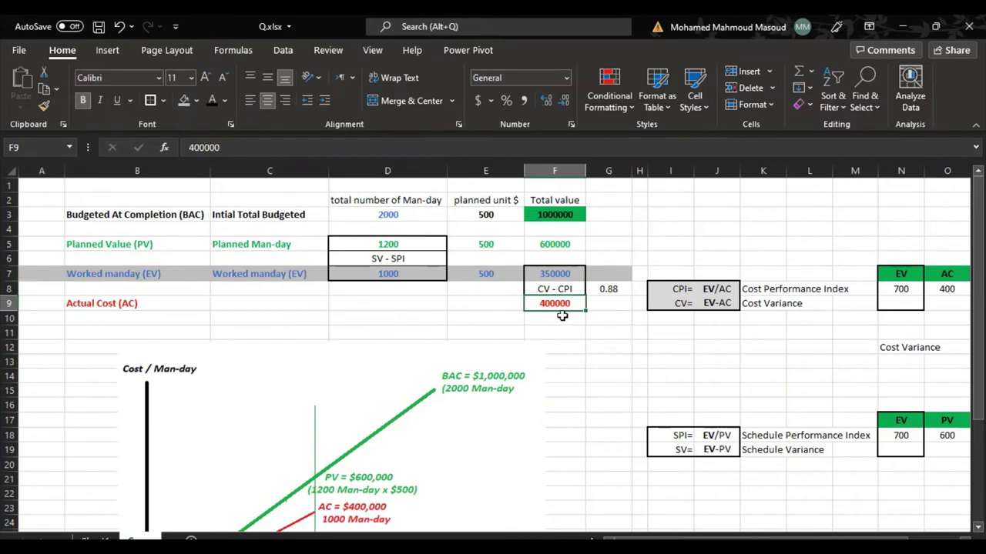
{"action": "left_click", "coordinate": [557, 274]}
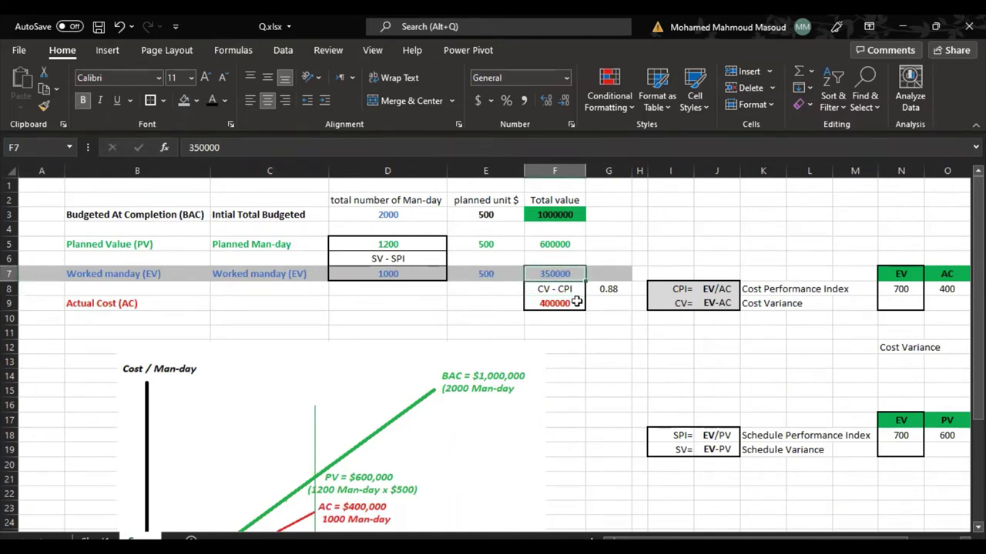
{"action": "left_click_drag", "start_coordinate": [561, 303], "coordinate": [564, 274]}
{"action": "type", "text": "350000 CV - CPI 400000"}
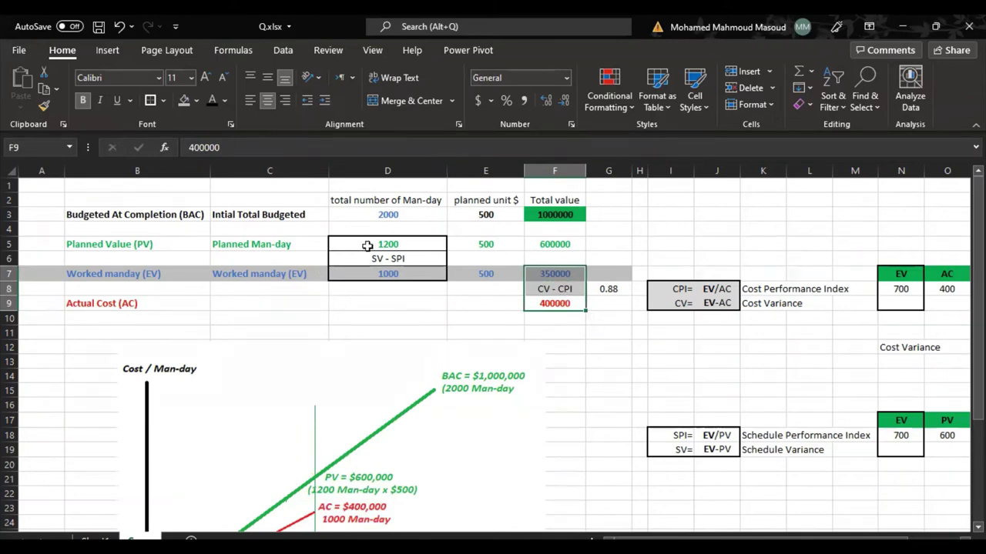
{"action": "left_click", "coordinate": [369, 244]}
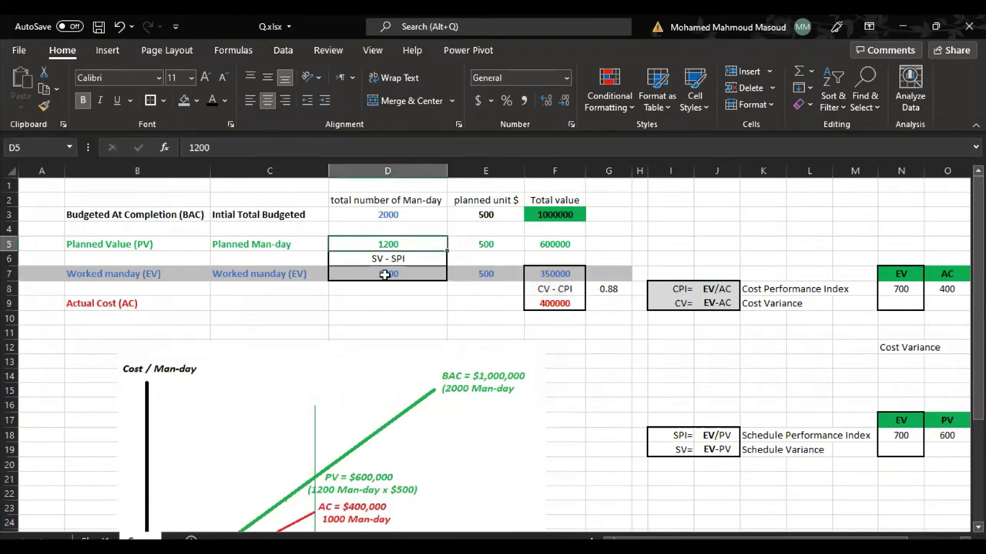
{"action": "left_click", "coordinate": [386, 276]}
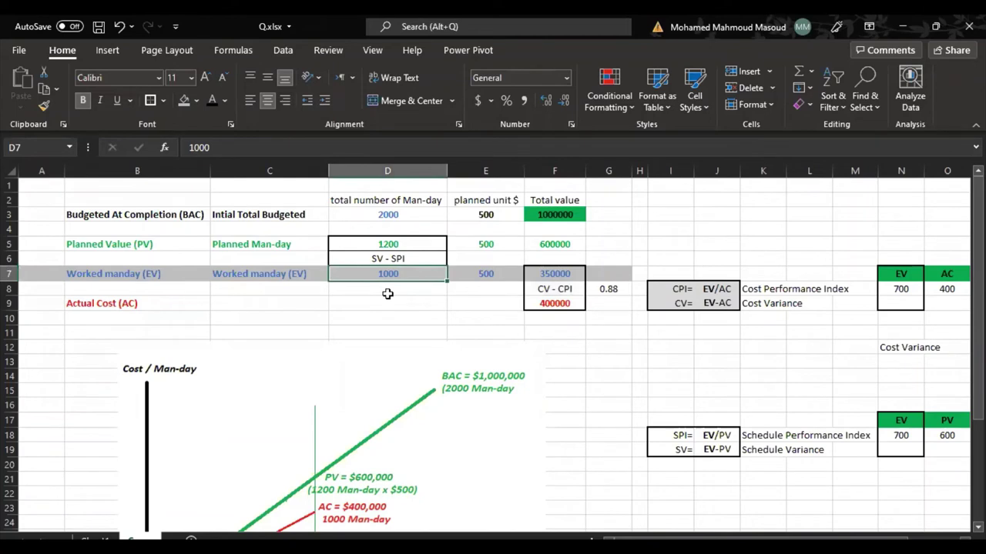
{"action": "left_click_drag", "start_coordinate": [389, 243], "coordinate": [390, 275]}
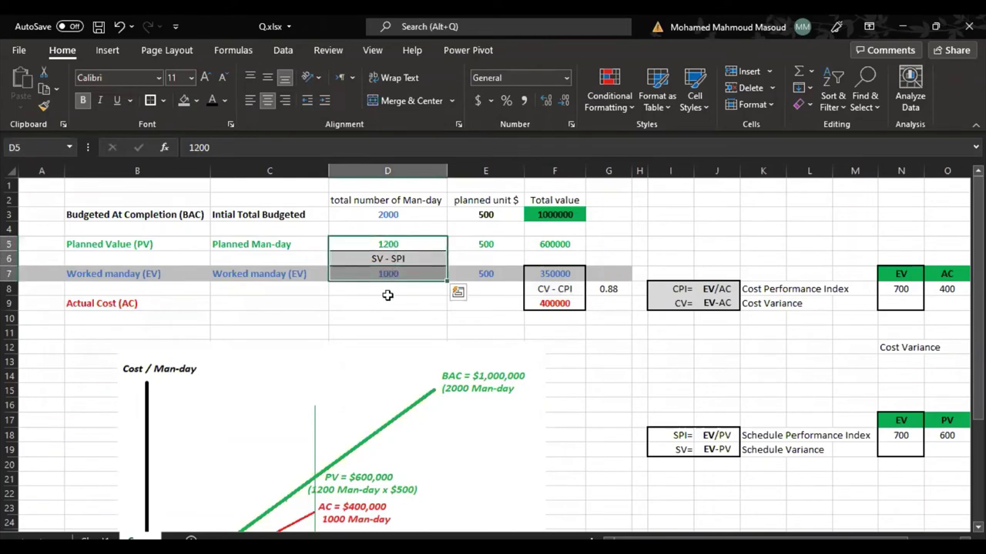
{"action": "left_click", "coordinate": [365, 385]}
{"action": "scroll", "coordinate": [365, 383], "scroll_direction": "down", "scroll_amount": 1}
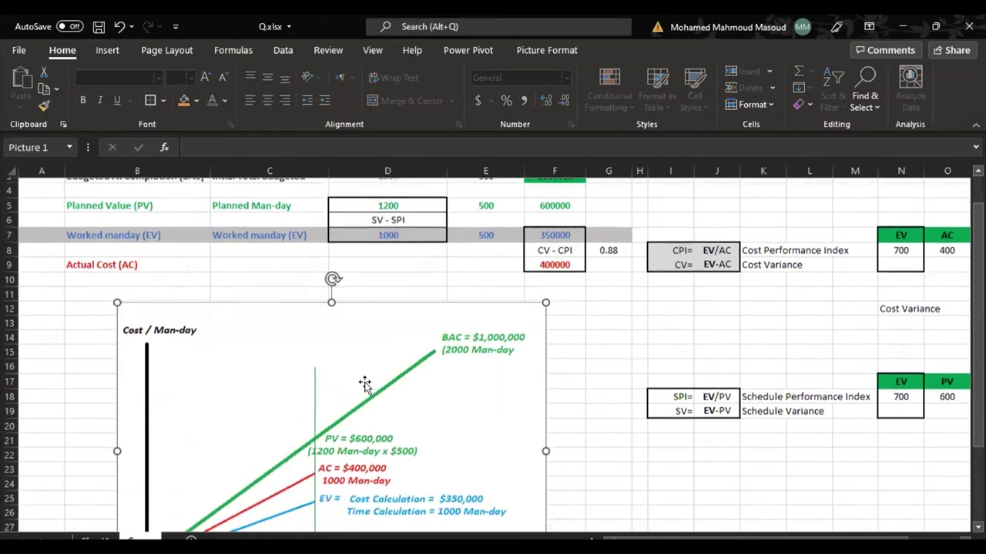
{"action": "scroll", "coordinate": [365, 383], "scroll_direction": "up", "scroll_amount": 1}
{"action": "left_click", "coordinate": [281, 318]}
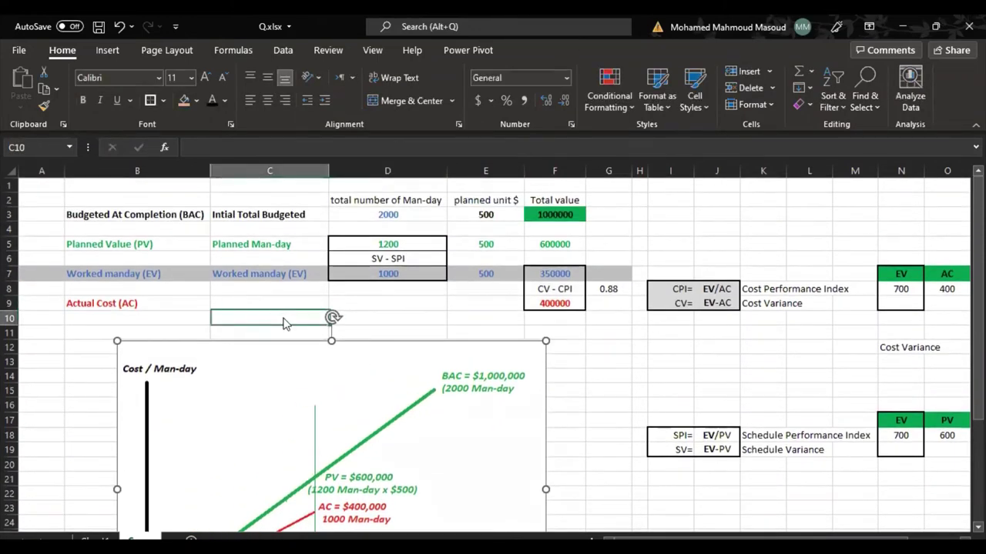
Switch to Q 5.rtf in Word and examine the CPI and SPI question against the AC and EV phrases in the problem statement.
{"action": "key", "text": "alt+Tab"}
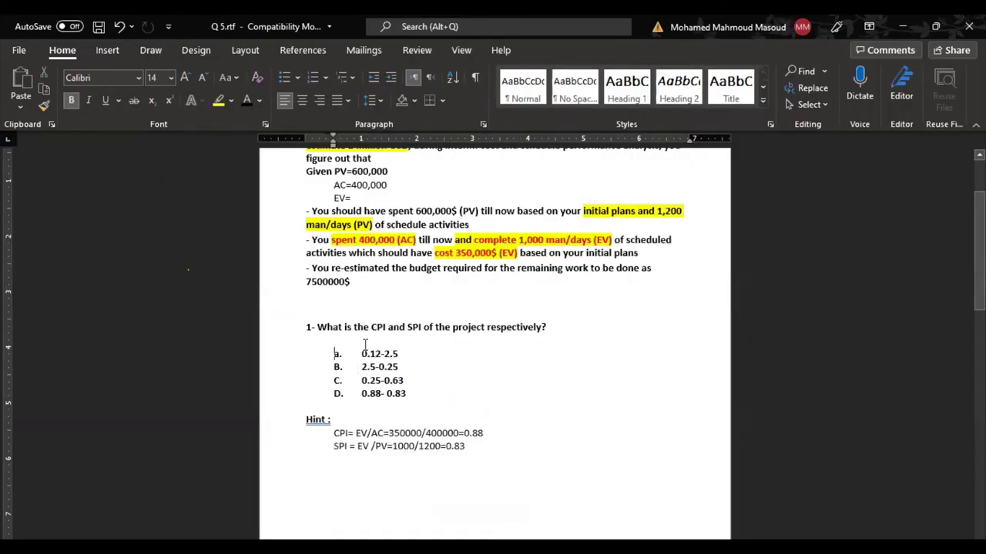
{"action": "left_click_drag", "start_coordinate": [353, 327], "coordinate": [423, 330]}
{"action": "left_click", "coordinate": [383, 329]}
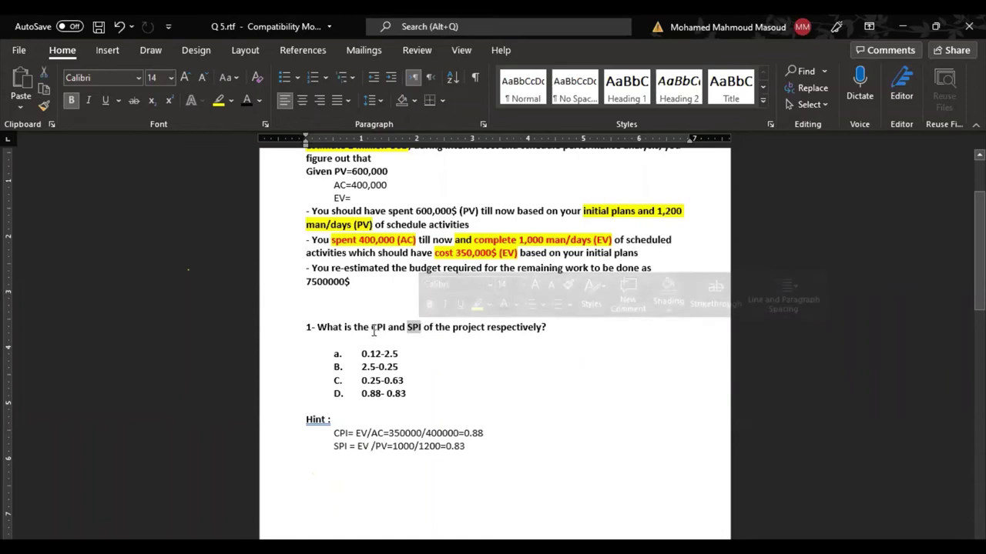
{"action": "left_click_drag", "start_coordinate": [372, 327], "coordinate": [385, 328]}
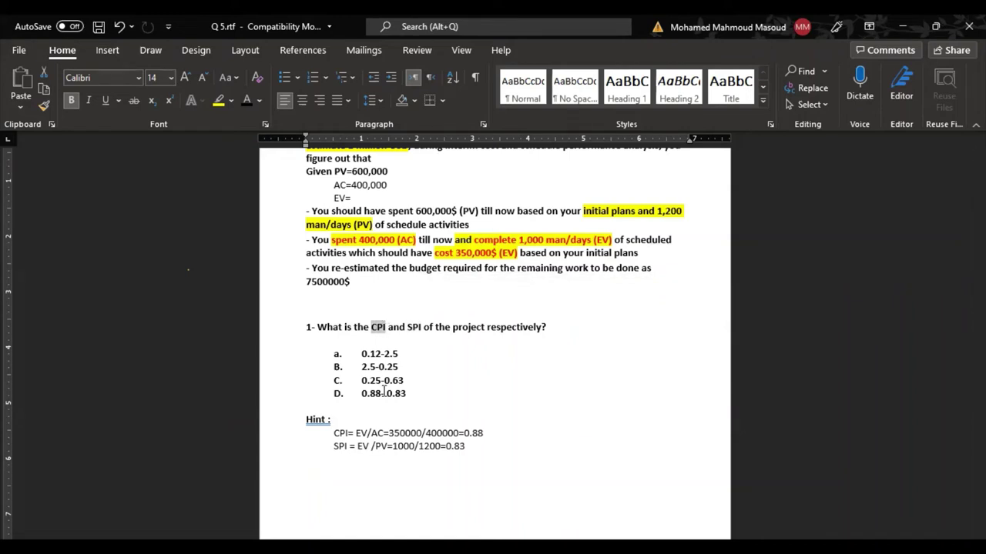
{"action": "left_click_drag", "start_coordinate": [321, 241], "coordinate": [416, 239]}
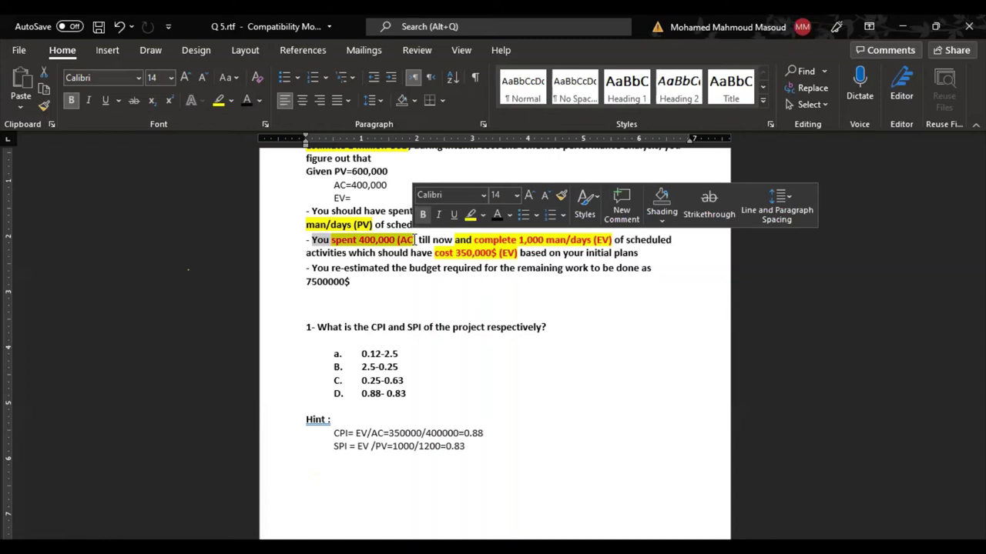
{"action": "left_click", "coordinate": [432, 239]}
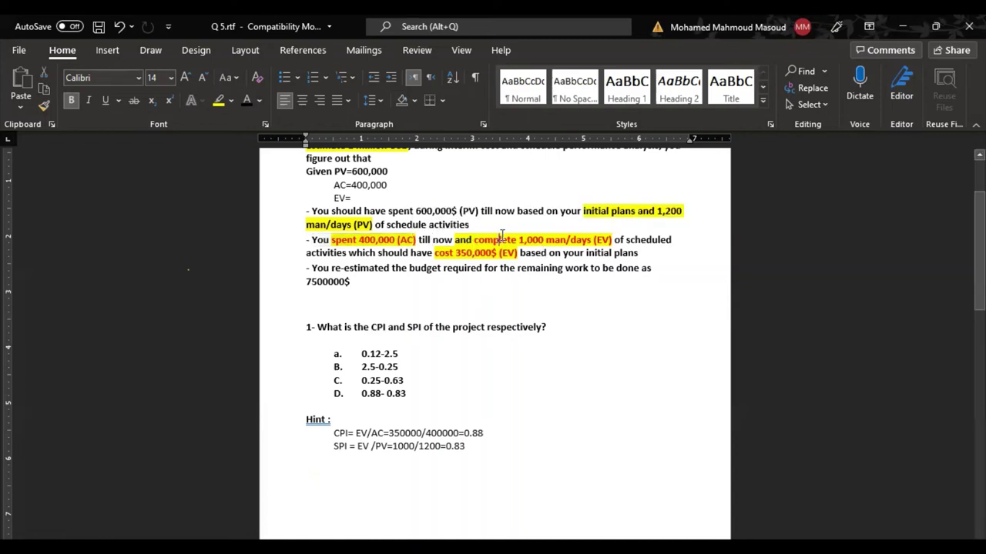
{"action": "left_click_drag", "start_coordinate": [474, 240], "coordinate": [604, 240]}
{"action": "left_click_drag", "start_coordinate": [316, 239], "coordinate": [336, 239]}
{"action": "left_click_drag", "start_coordinate": [379, 240], "coordinate": [439, 254]}
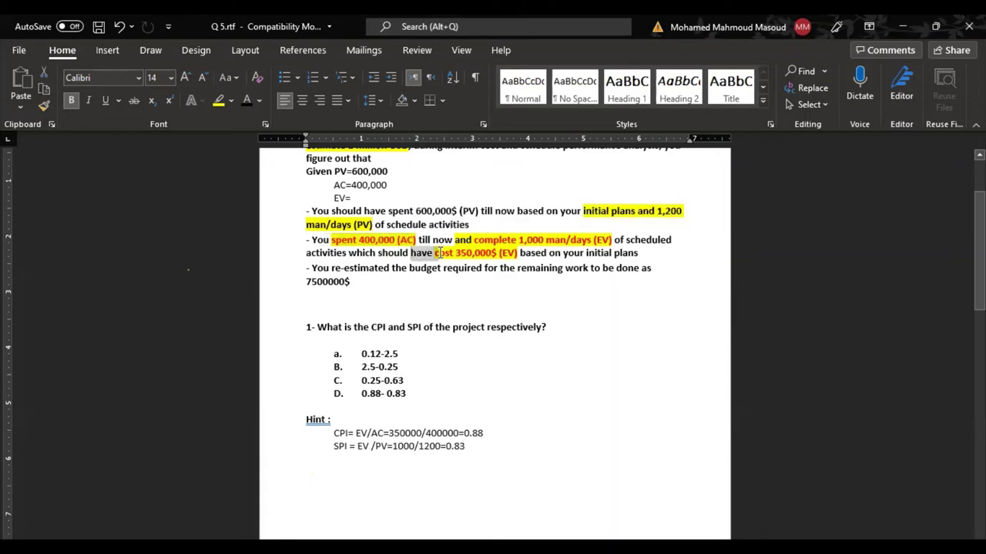
{"action": "left_click", "coordinate": [439, 254]}
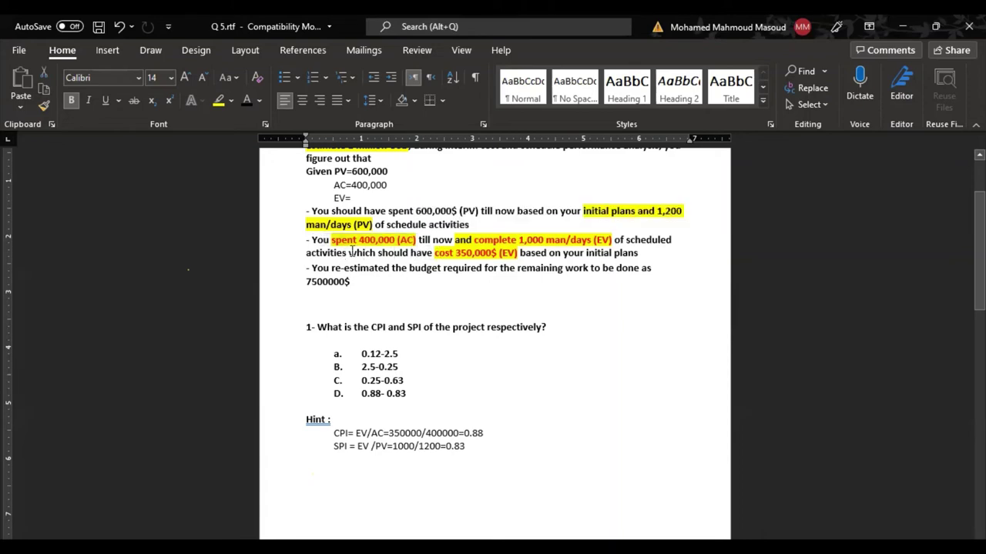
{"action": "left_click_drag", "start_coordinate": [351, 253], "coordinate": [507, 259]}
{"action": "left_click", "coordinate": [314, 238]}
Try the second bullet without the phrase "and complete 1,000 man/days (EV) of scheduled activities", and restore the phrase.
{"action": "left_click_drag", "start_coordinate": [349, 254], "coordinate": [455, 241]}
{"action": "key", "text": "ctrl+c"}
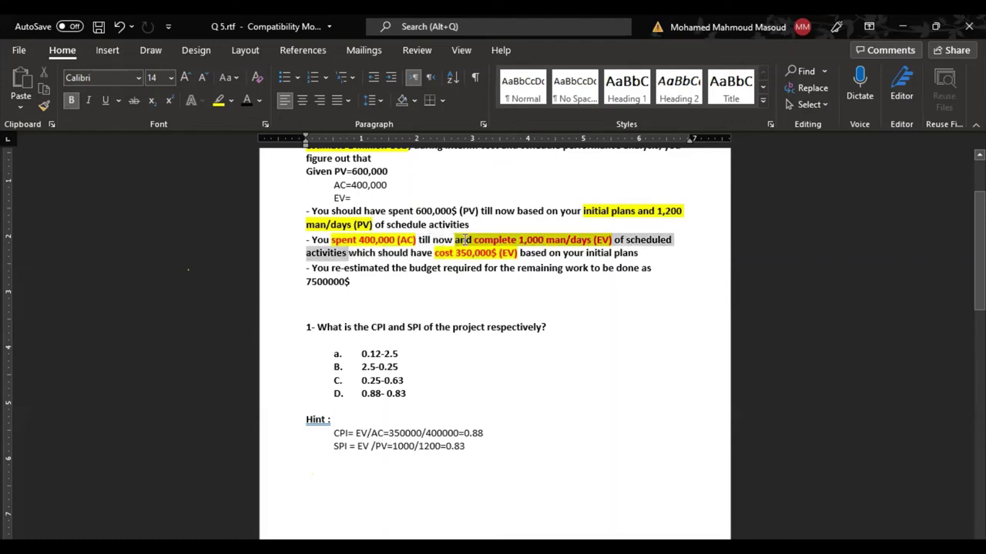
{"action": "key", "text": "Delete"}
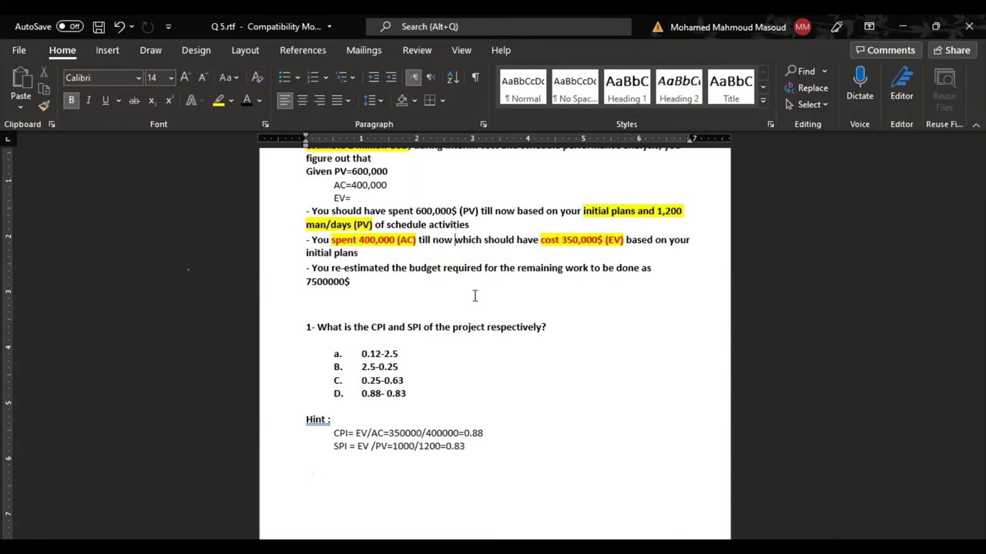
{"action": "key", "text": "ctrl+v"}
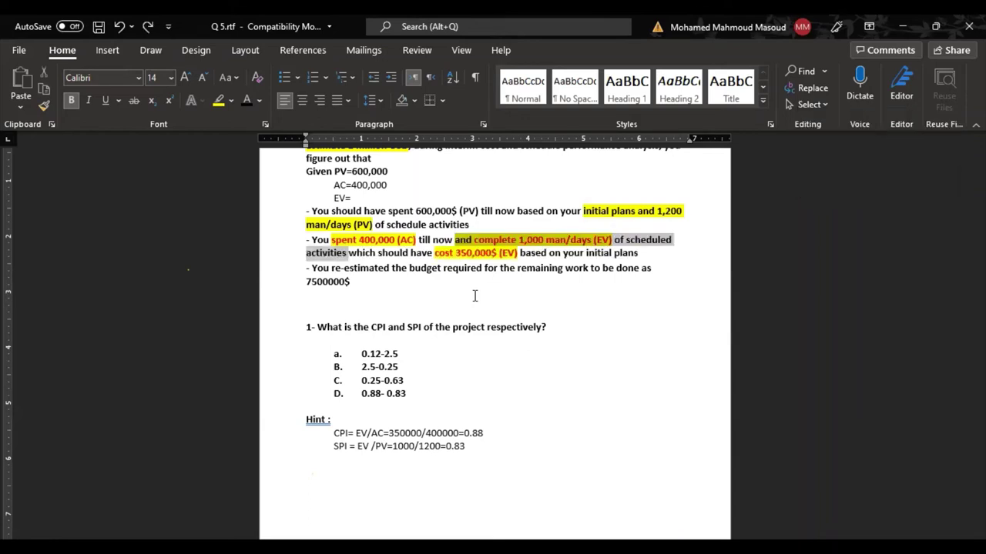
{"action": "left_click", "coordinate": [574, 240]}
{"action": "left_click_drag", "start_coordinate": [672, 239], "coordinate": [433, 240]}
{"action": "left_click_drag", "start_coordinate": [560, 211], "coordinate": [373, 224]}
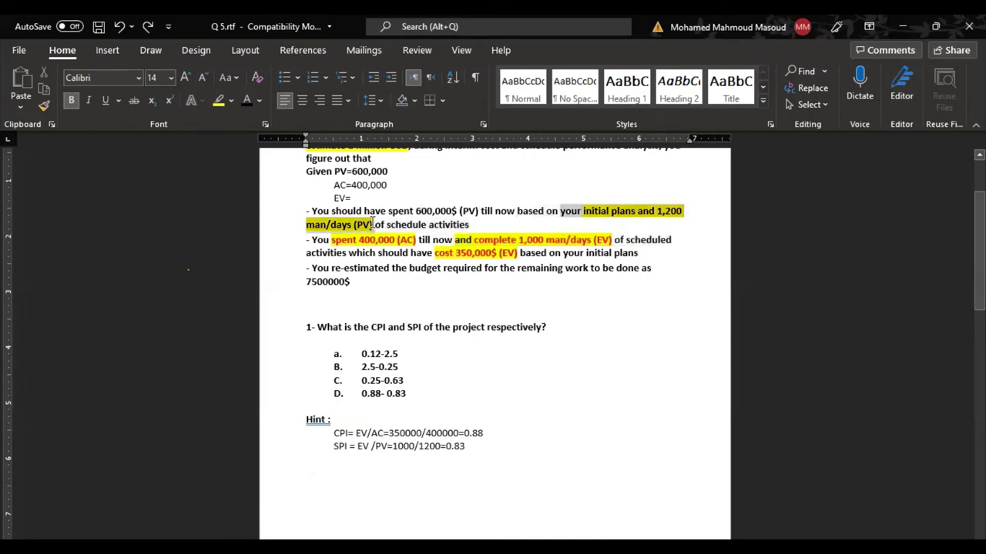
Remove the yellow highlight from "cost 350,000$ (EV)" in the second bullet.
{"action": "left_click", "coordinate": [522, 257]}
{"action": "left_click_drag", "start_coordinate": [522, 257], "coordinate": [439, 249]}
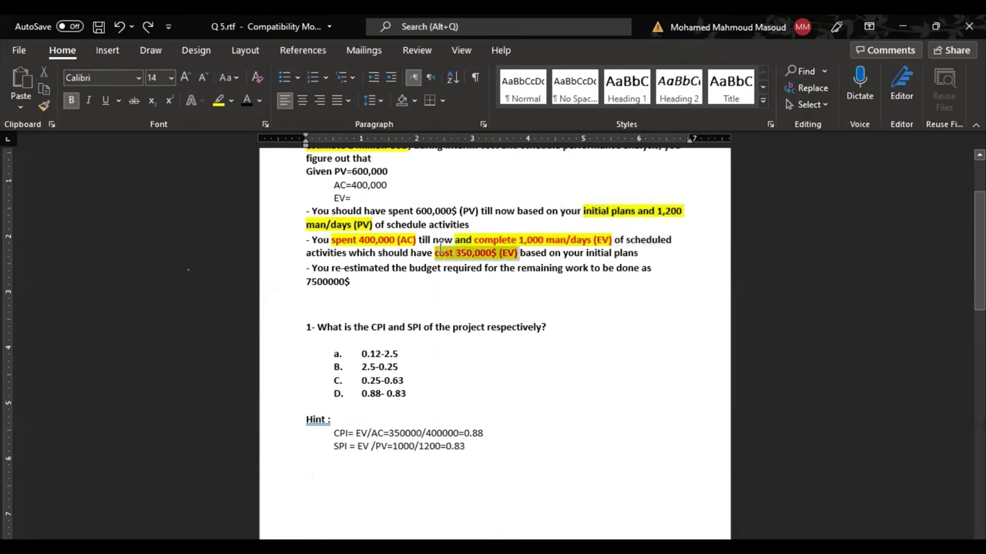
{"action": "left_click", "coordinate": [218, 100]}
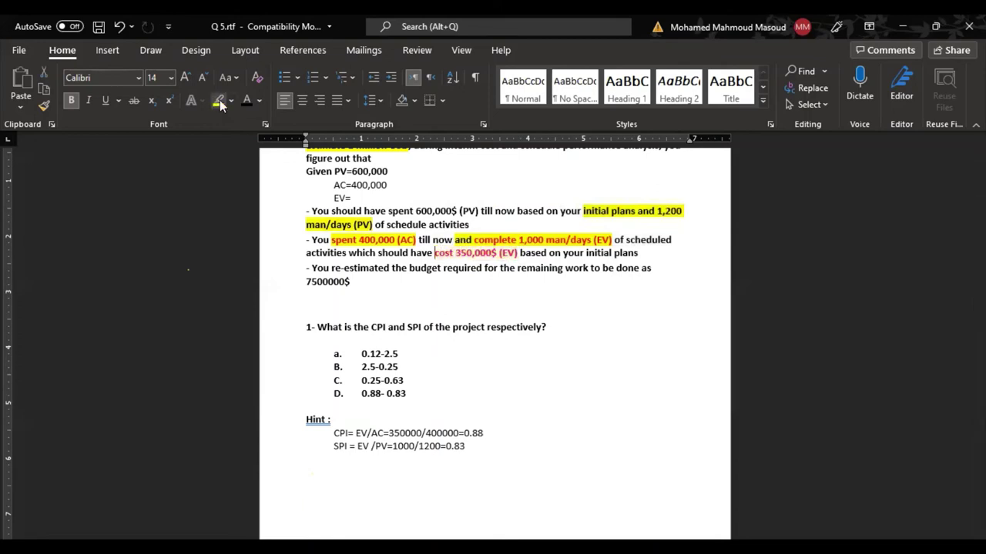
Highlight "cost 350,000$ (EV)" and "complete 1,000 man/days (EV)" in the second bullet in turquoise.
{"action": "left_click_drag", "start_coordinate": [519, 254], "coordinate": [439, 253]}
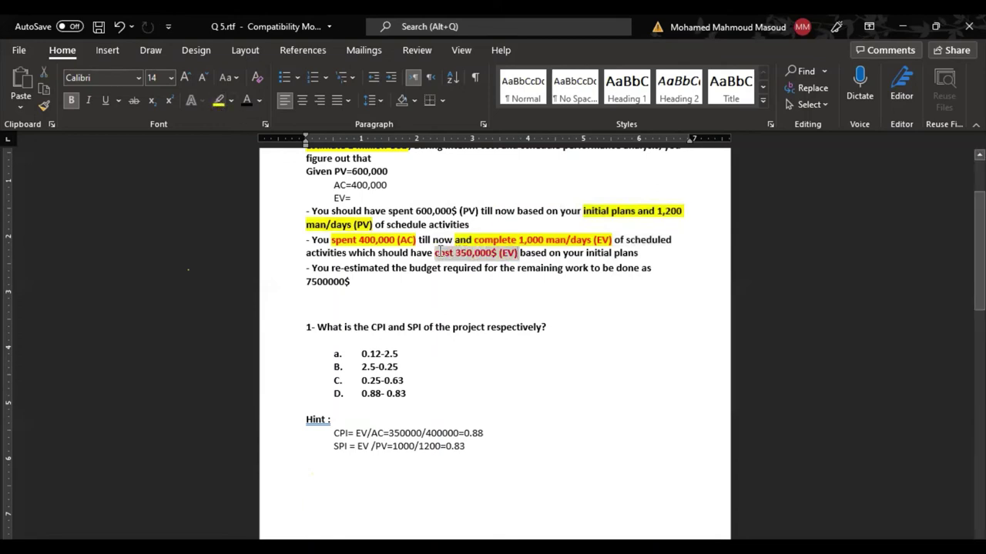
{"action": "left_click", "coordinate": [230, 100]}
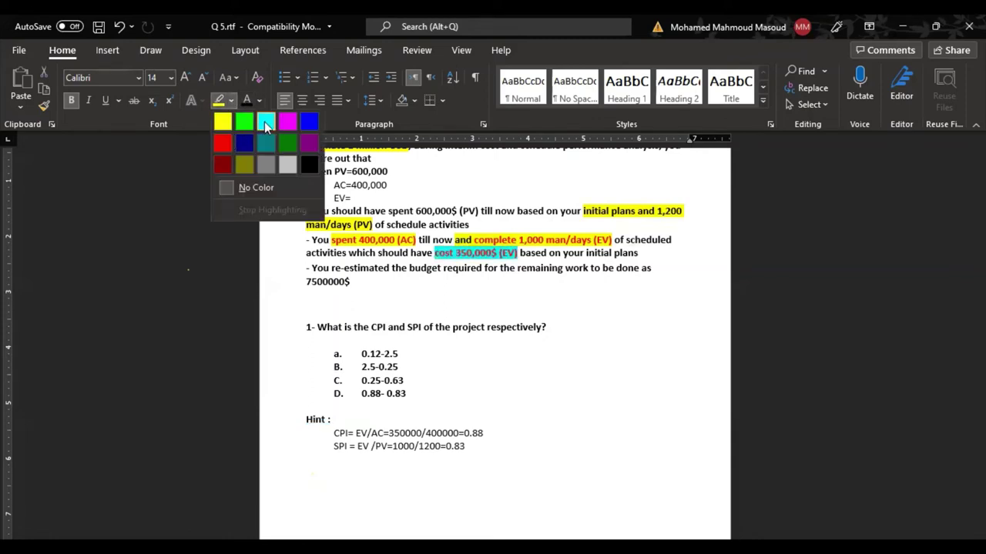
{"action": "left_click", "coordinate": [264, 121]}
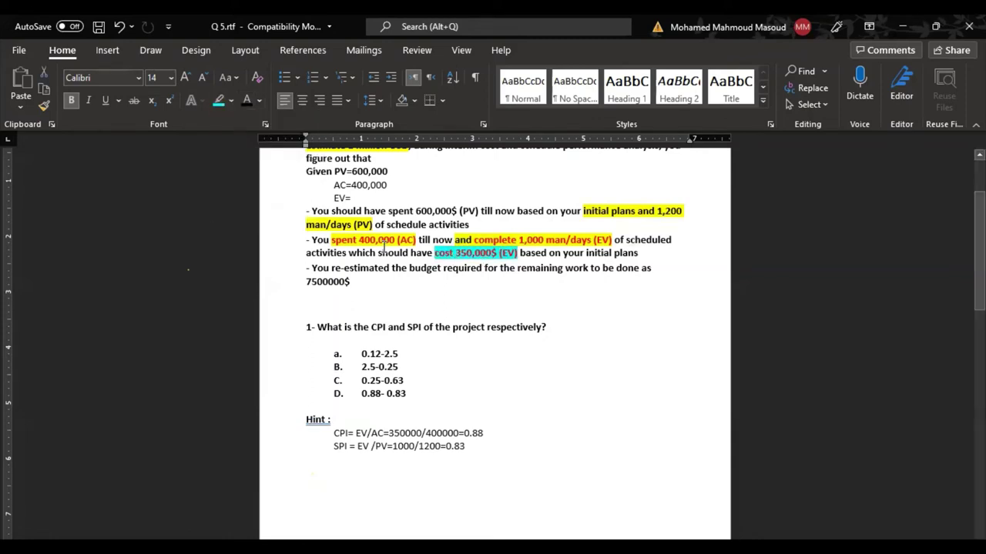
{"action": "left_click_drag", "start_coordinate": [417, 240], "coordinate": [333, 240]}
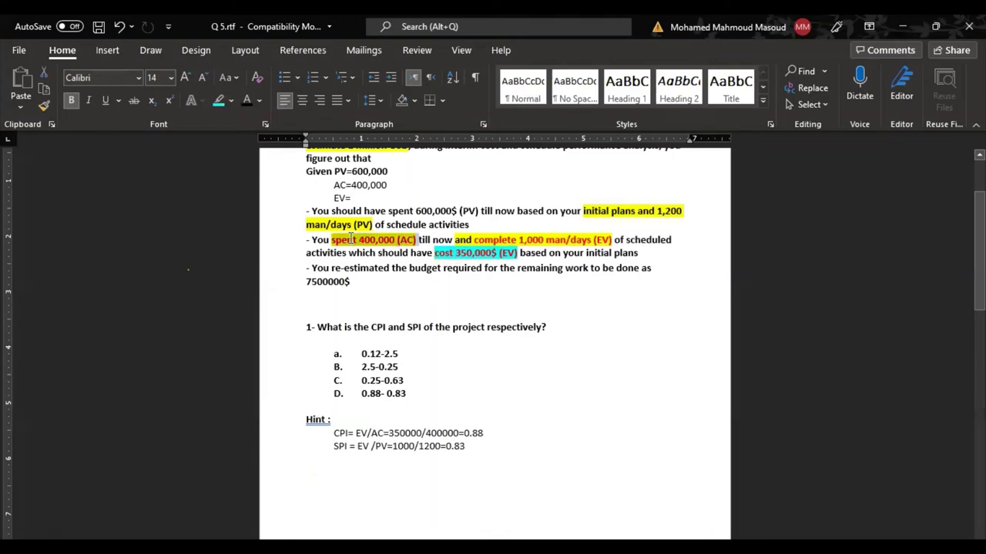
{"action": "left_click", "coordinate": [483, 244]}
{"action": "left_click_drag", "start_coordinate": [474, 240], "coordinate": [613, 241]}
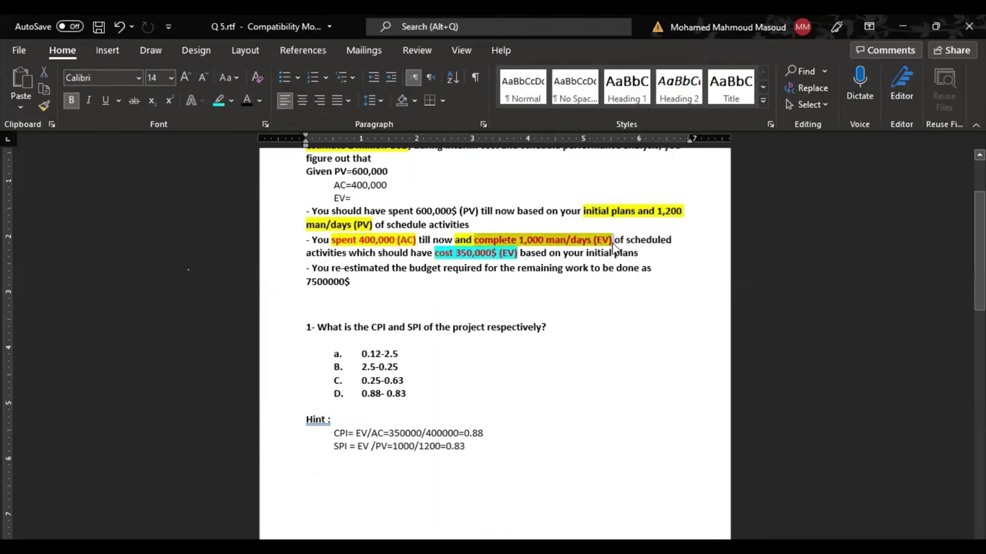
{"action": "left_click", "coordinate": [219, 101]}
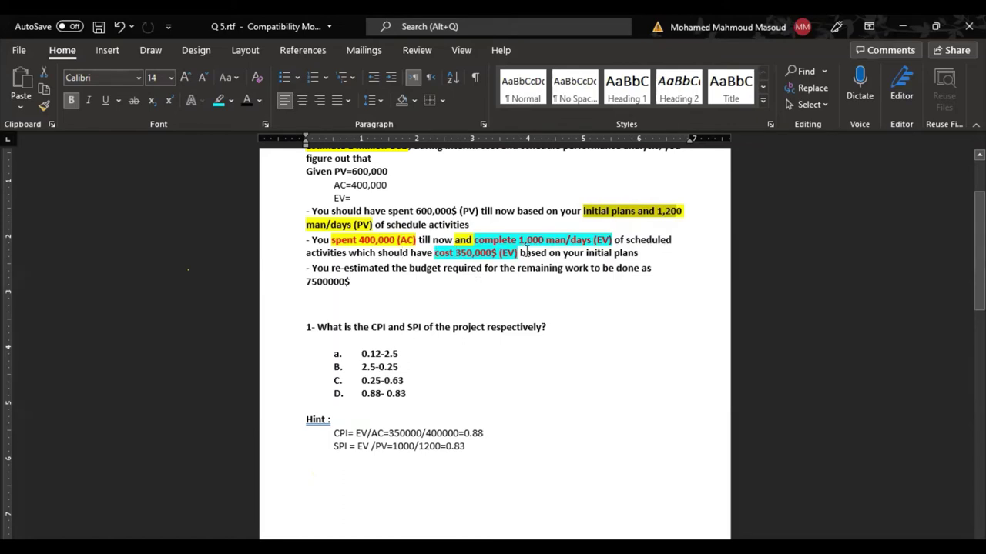
Examine the second bullet's AC and EV phrases and the first bullet's man/days (PV) phrase against the CPI and SPI question.
{"action": "triple_click", "coordinate": [487, 240]}
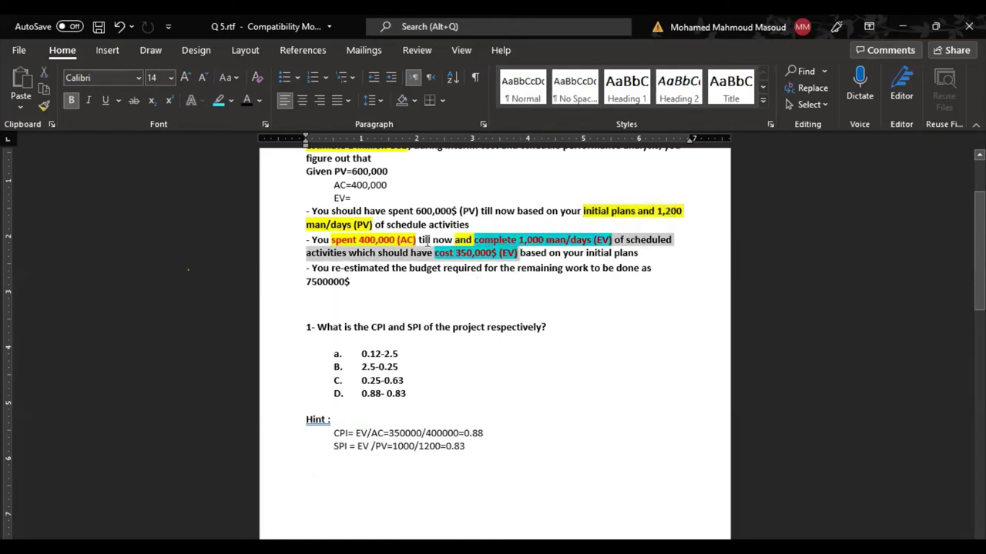
{"action": "double_click", "coordinate": [318, 240]}
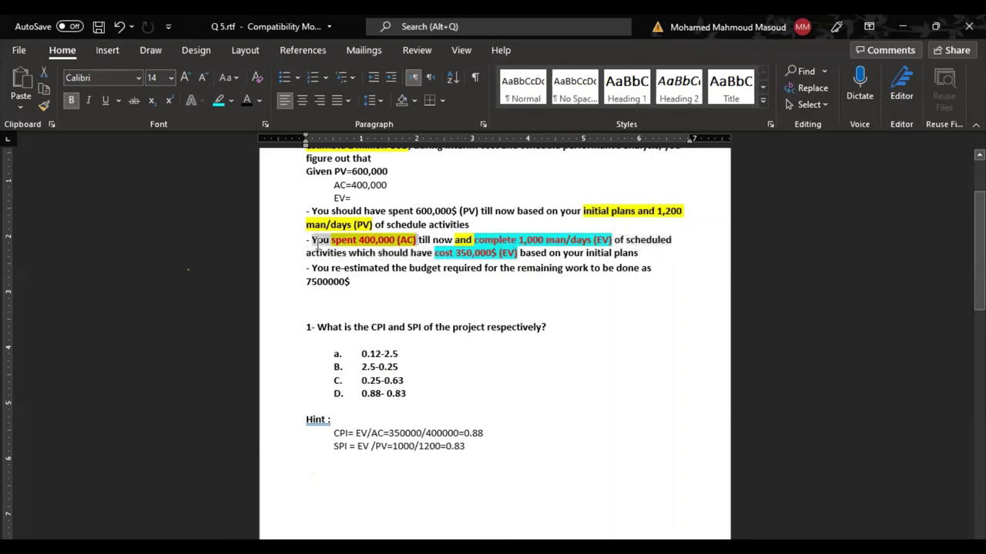
{"action": "left_click", "coordinate": [318, 241]}
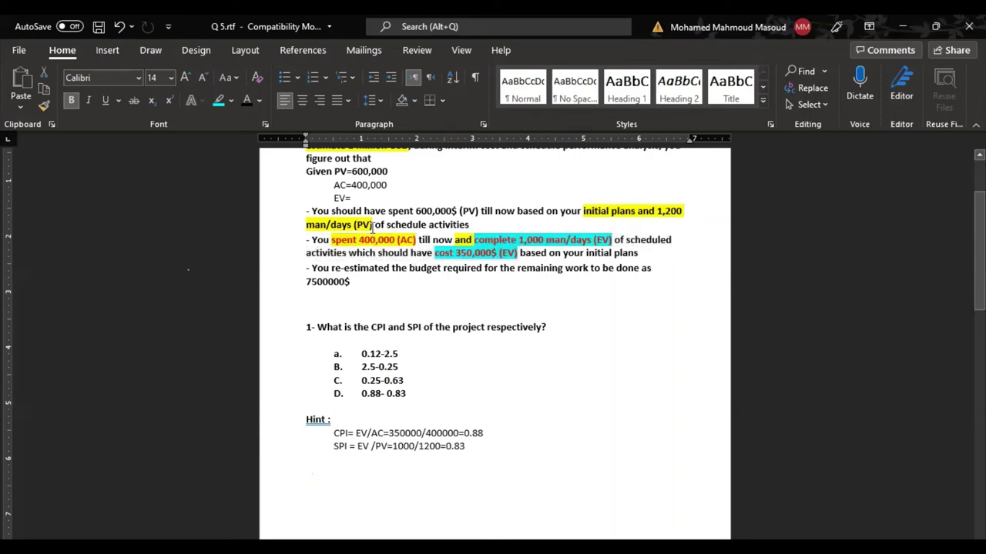
{"action": "left_click_drag", "start_coordinate": [373, 226], "coordinate": [583, 211]}
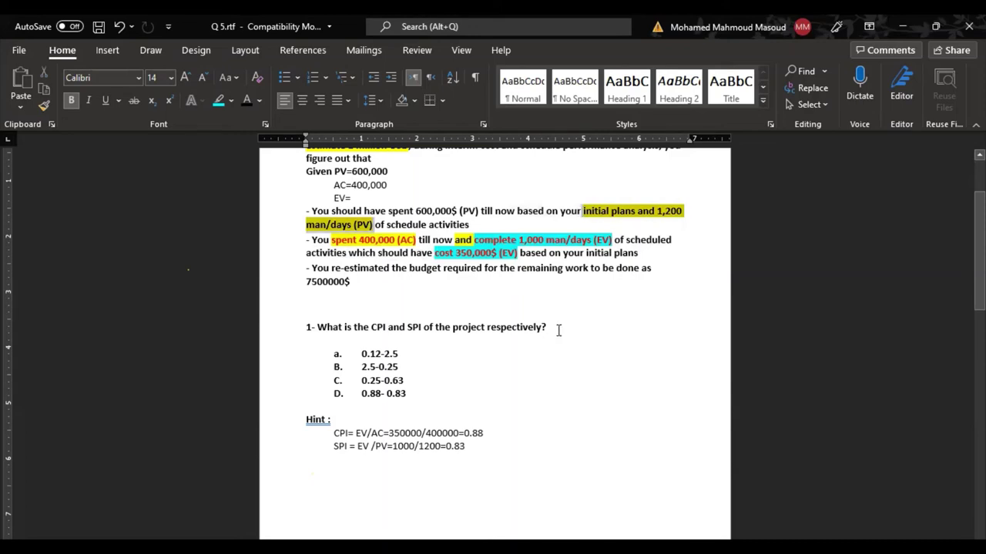
{"action": "scroll", "coordinate": [559, 331], "scroll_direction": "down", "scroll_amount": 1}
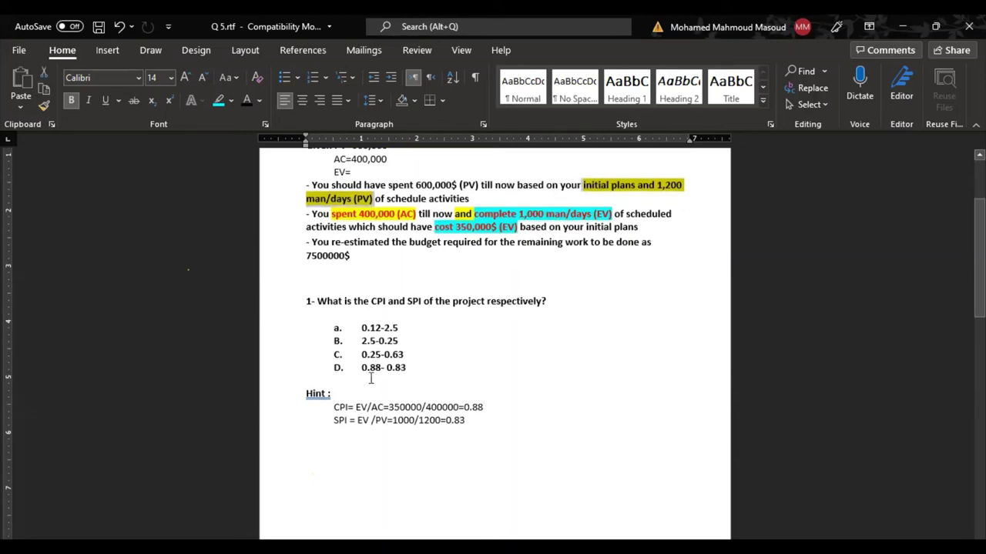
{"action": "left_click_drag", "start_coordinate": [318, 301], "coordinate": [371, 302]}
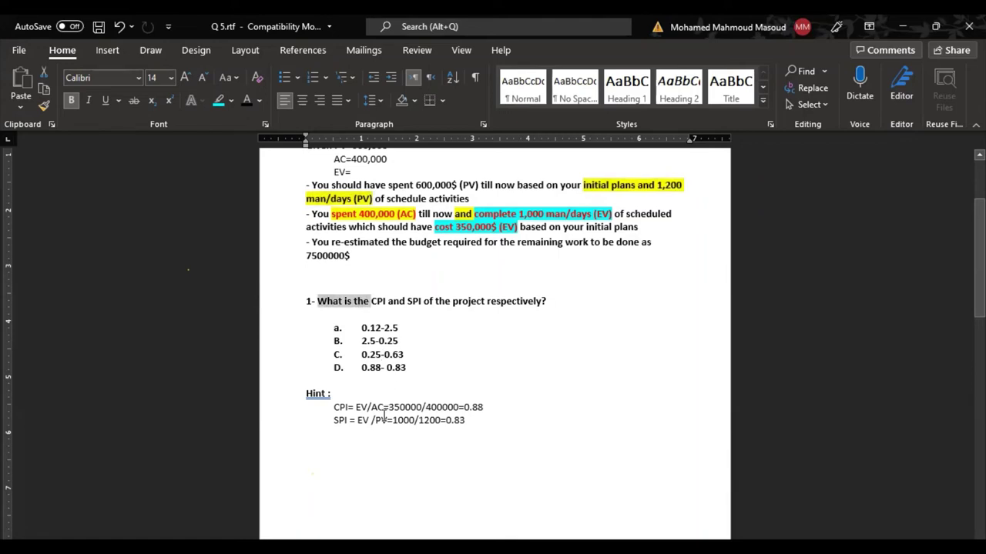
{"action": "left_click", "coordinate": [370, 353]}
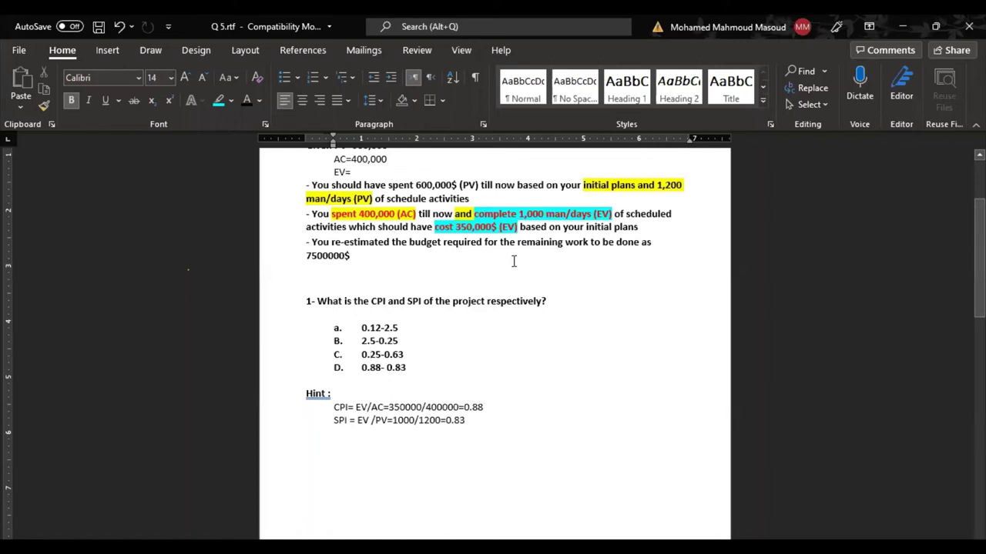
Compare the EV cost and EV man/days phrases in the second bullet with the planned 1,200 man/days (PV) in the first.
{"action": "left_click", "coordinate": [472, 227]}
{"action": "left_click_drag", "start_coordinate": [341, 214], "coordinate": [511, 228]}
{"action": "left_click", "coordinate": [495, 228]}
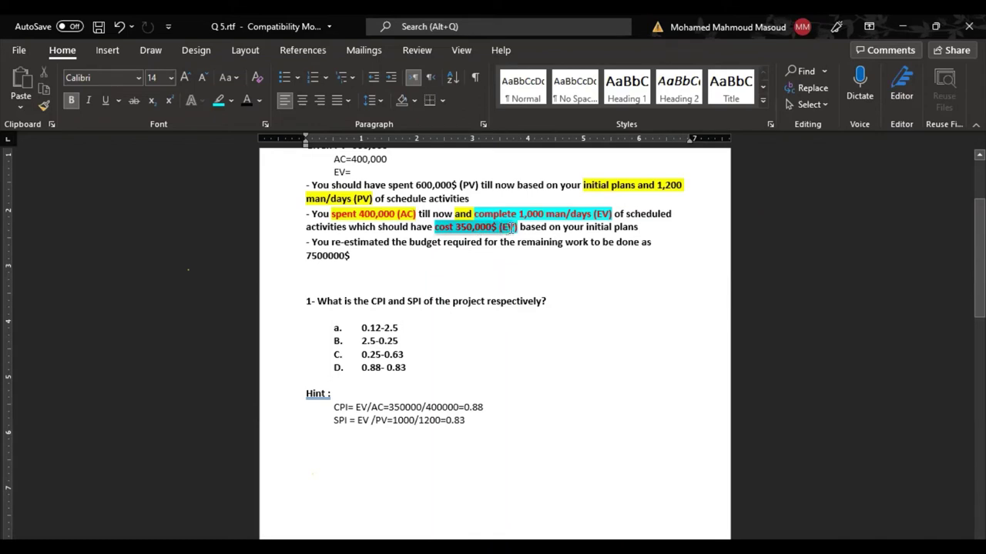
{"action": "left_click_drag", "start_coordinate": [389, 185], "coordinate": [613, 214]}
{"action": "left_click", "coordinate": [563, 215]}
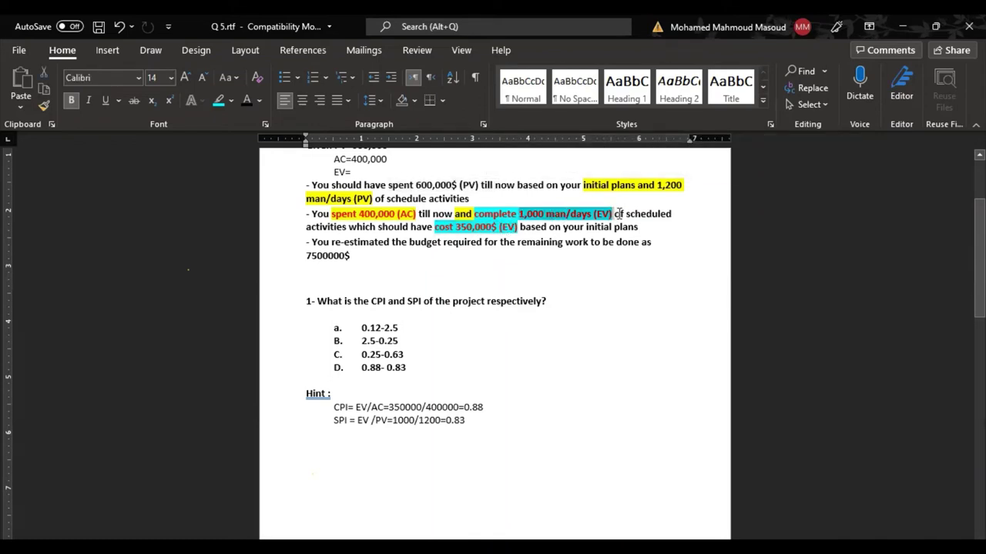
{"action": "left_click_drag", "start_coordinate": [657, 185], "coordinate": [372, 194]}
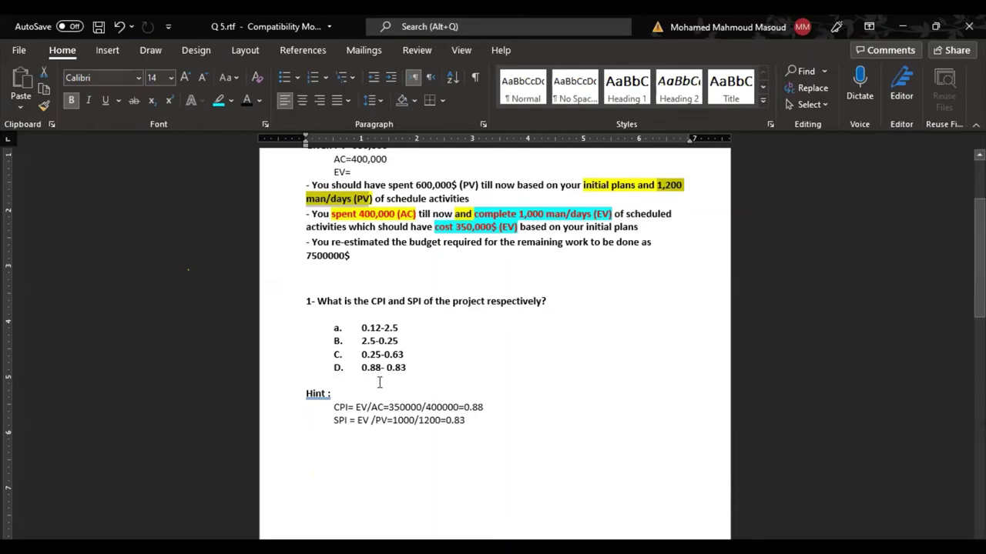
{"action": "left_click", "coordinate": [380, 326]}
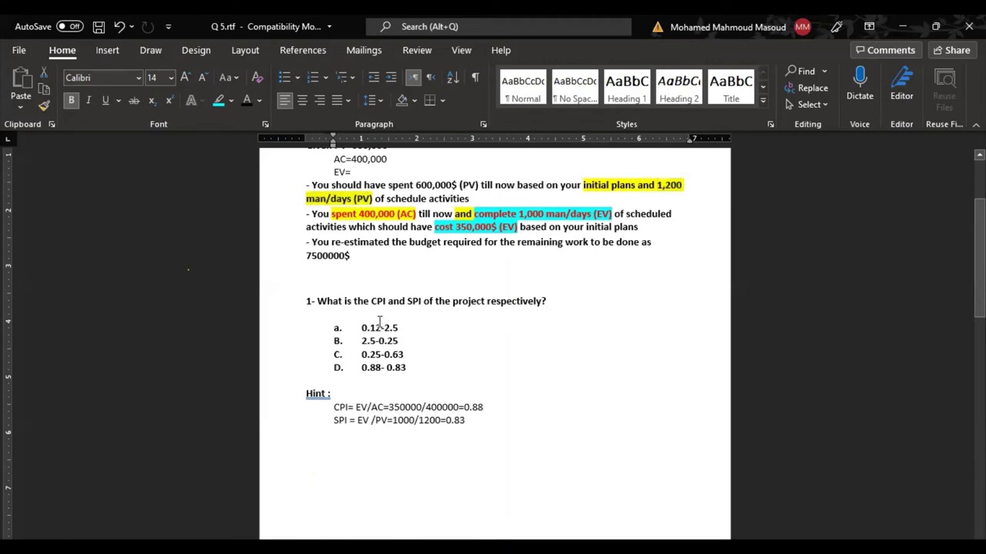
{"action": "left_click", "coordinate": [450, 231]}
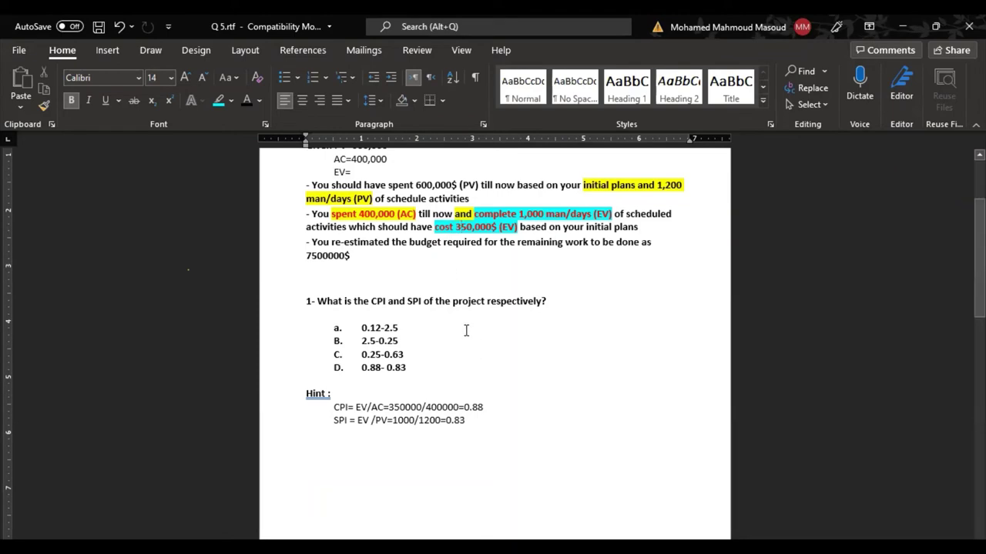
Switch to Q.xlsx in Excel and enter 350 in C41 and 600 in C42, below the chart.
{"action": "key", "text": "alt+Tab"}
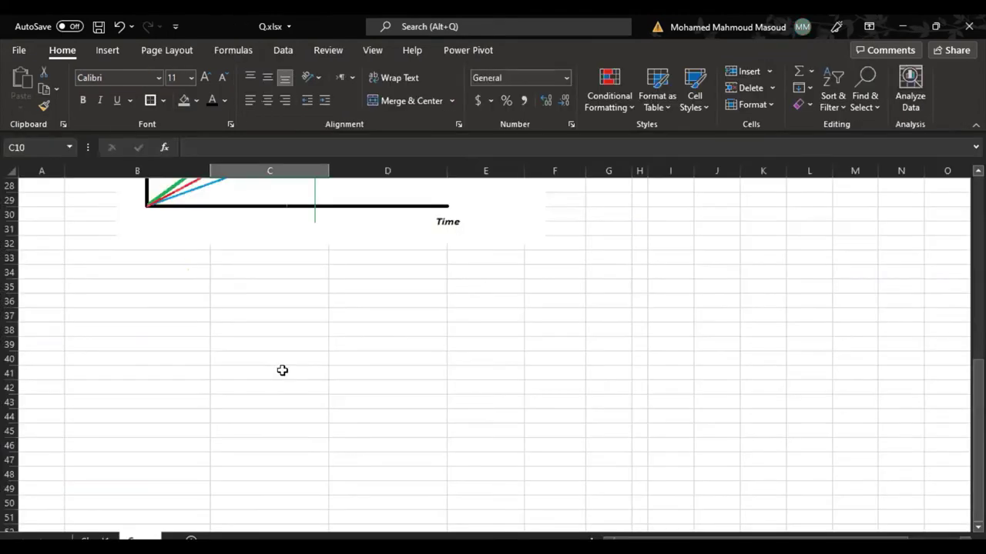
{"action": "left_click", "coordinate": [281, 371]}
{"action": "type", "text": "350"}
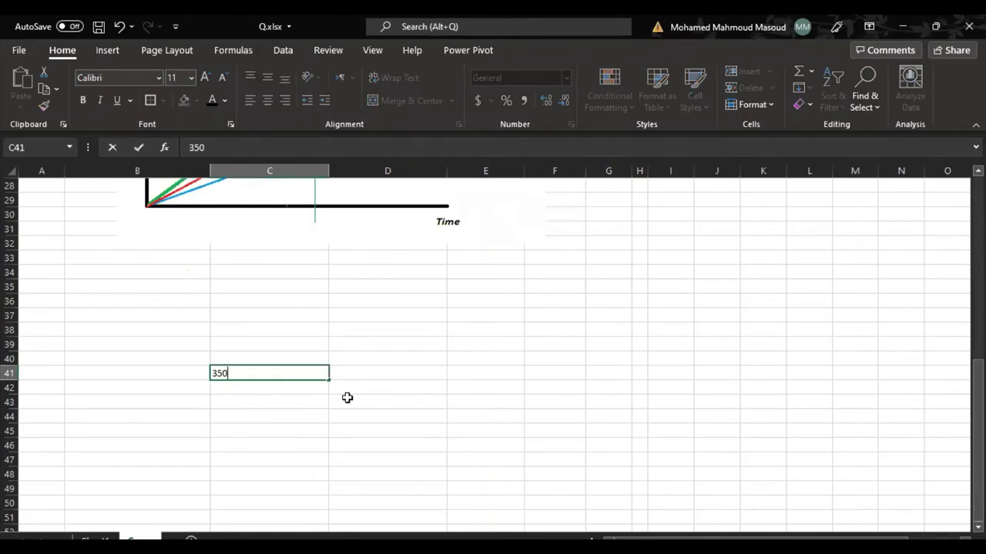
{"action": "key", "text": "Return"}
{"action": "type", "text": "600"}
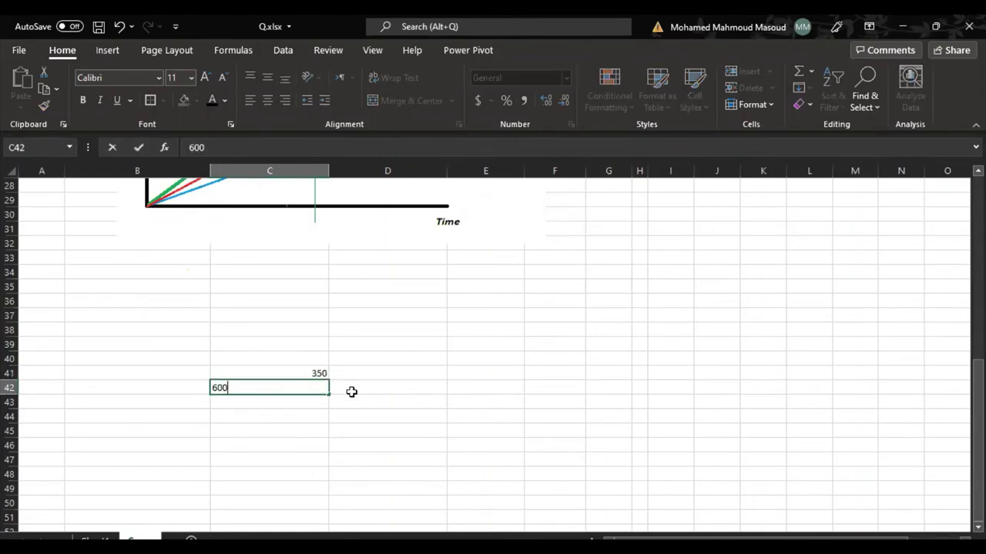
{"action": "key", "text": "Tab"}
Enter the man/days figures 1000 in D41 and 1200 in D42.
{"action": "left_click", "coordinate": [381, 373]}
{"action": "type", "text": "100"}
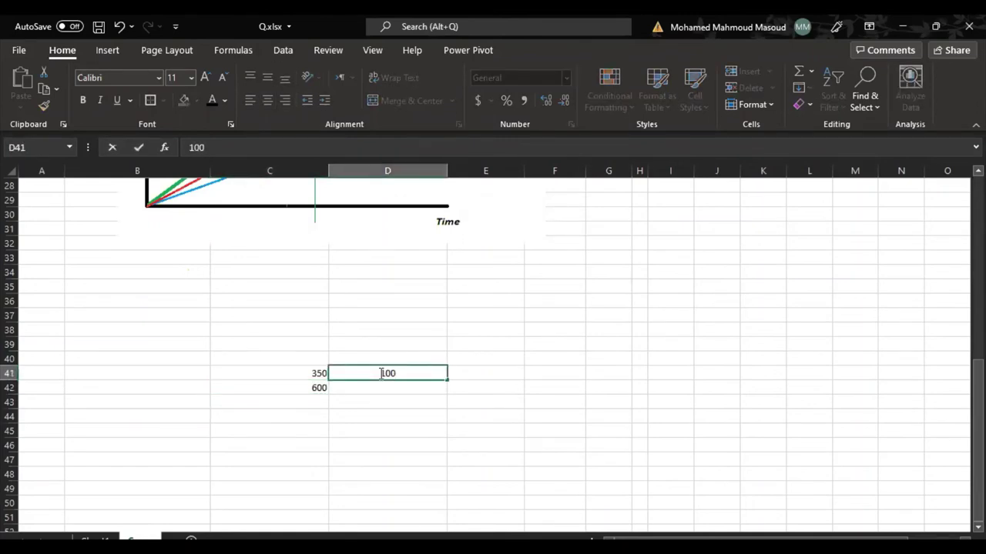
{"action": "type", "text": "0"}
{"action": "key", "text": "Tab"}
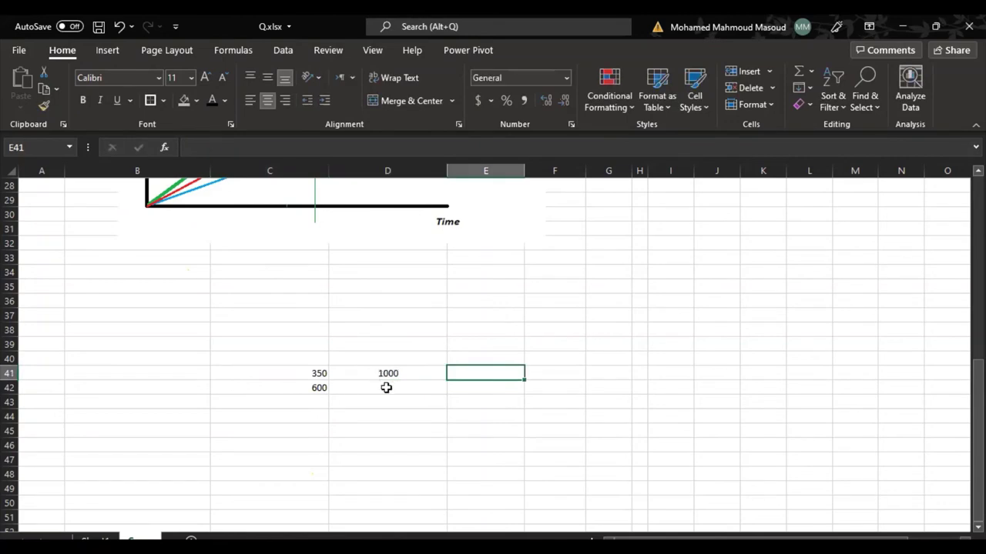
{"action": "left_click", "coordinate": [386, 388]}
{"action": "type", "text": "1200"}
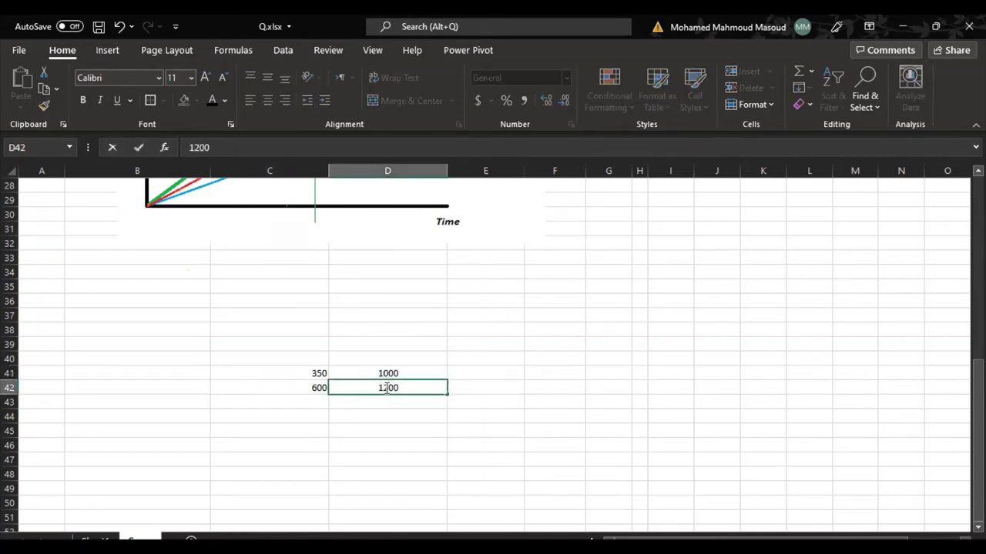
{"action": "key", "text": "Return"}
Calculate the cost-based SPI in C45 by dividing C41 by C42.
{"action": "left_click", "coordinate": [307, 426]}
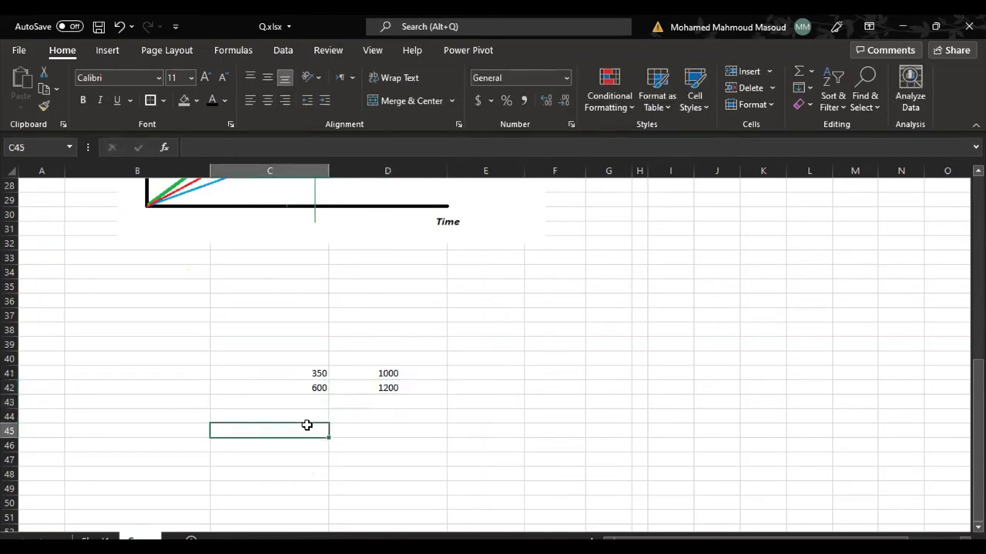
{"action": "type", "text": "="}
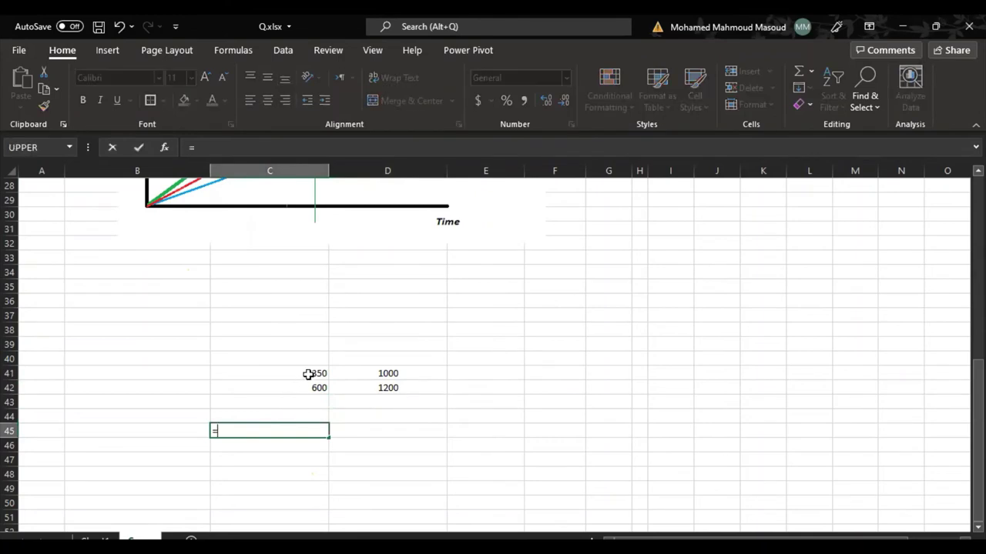
{"action": "left_click", "coordinate": [308, 375]}
{"action": "type", "text": "/"}
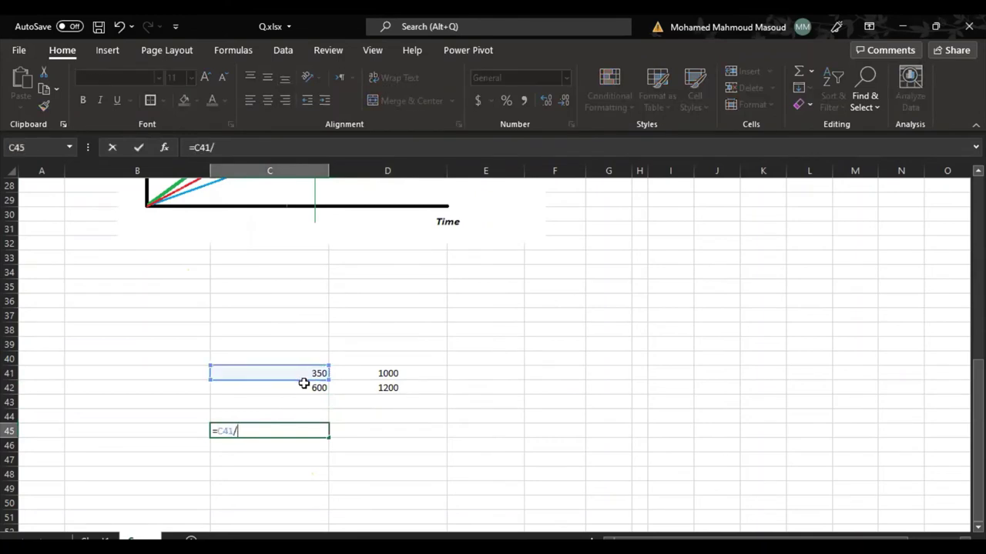
{"action": "left_click", "coordinate": [304, 386]}
{"action": "key", "text": "Return"}
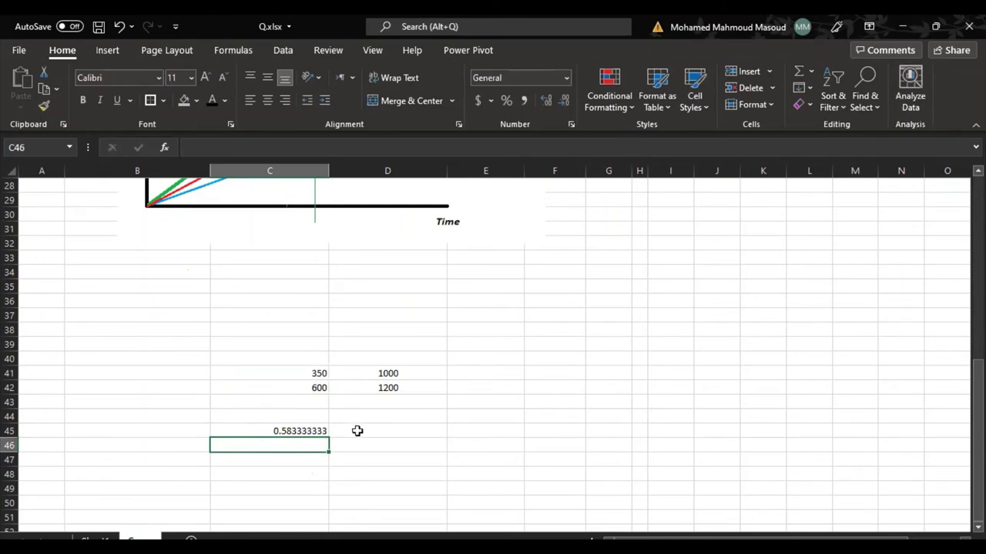
Calculate the man/days-based SPI in D45 by dividing D41 by D42.
{"action": "left_click", "coordinate": [357, 432]}
{"action": "type", "text": "="}
{"action": "left_click", "coordinate": [382, 374]}
{"action": "type", "text": "/"}
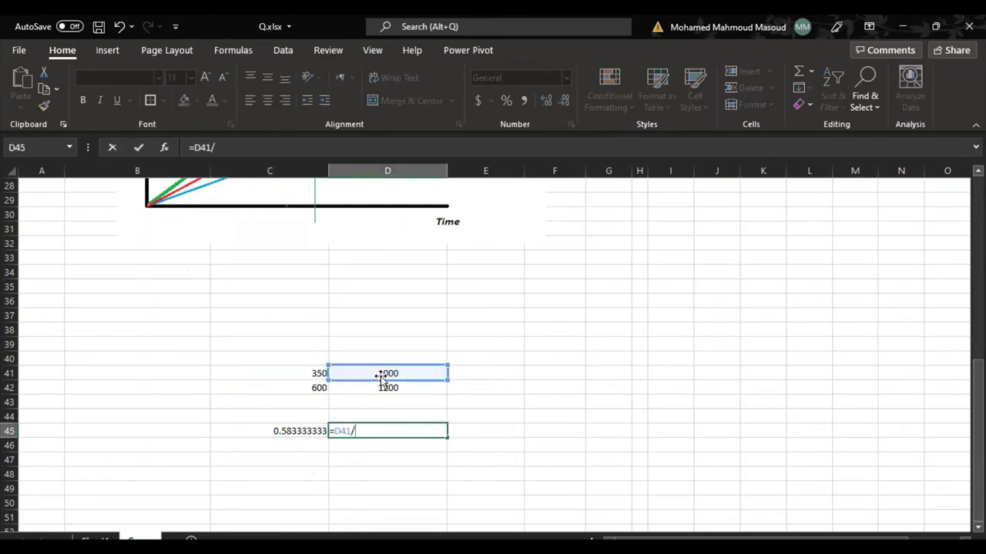
{"action": "left_click", "coordinate": [386, 387]}
{"action": "key", "text": "Return"}
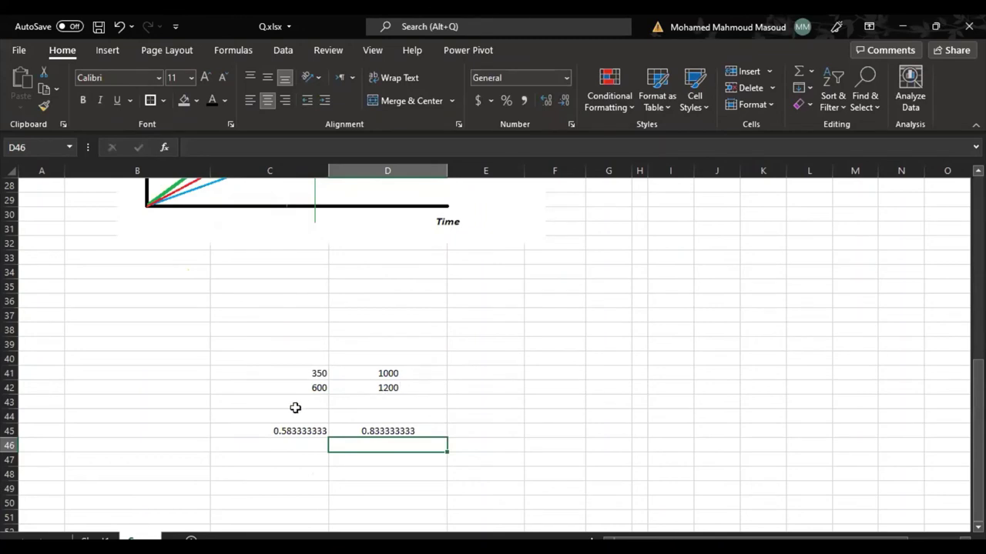
Center the contents of C41:D45 horizontally and align them to the middle vertically.
{"action": "left_click_drag", "start_coordinate": [288, 374], "coordinate": [391, 433]}
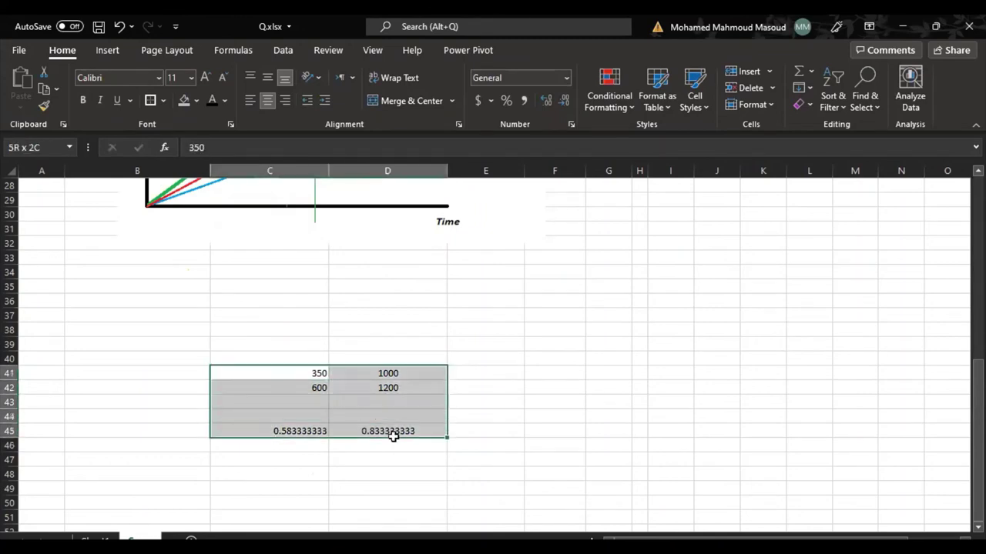
{"action": "left_click", "coordinate": [267, 101]}
{"action": "left_click", "coordinate": [267, 77]}
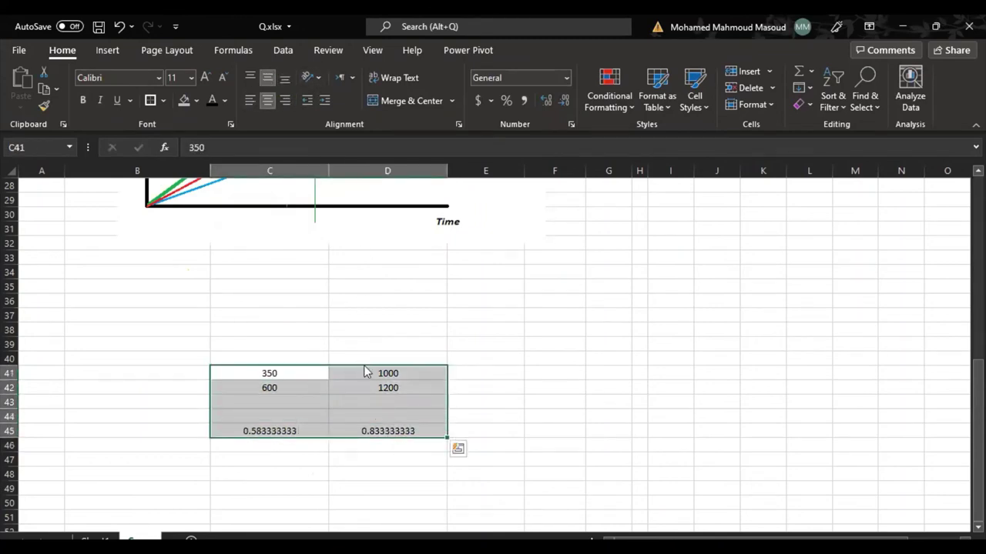
Compare the cost-based and man/days-based SPI calculations in C41:D45.
{"action": "left_click", "coordinate": [295, 426]}
{"action": "key", "text": "Up"}
{"action": "key", "text": "Up"}
{"action": "key", "text": "Up"}
{"action": "key", "text": "Up"}
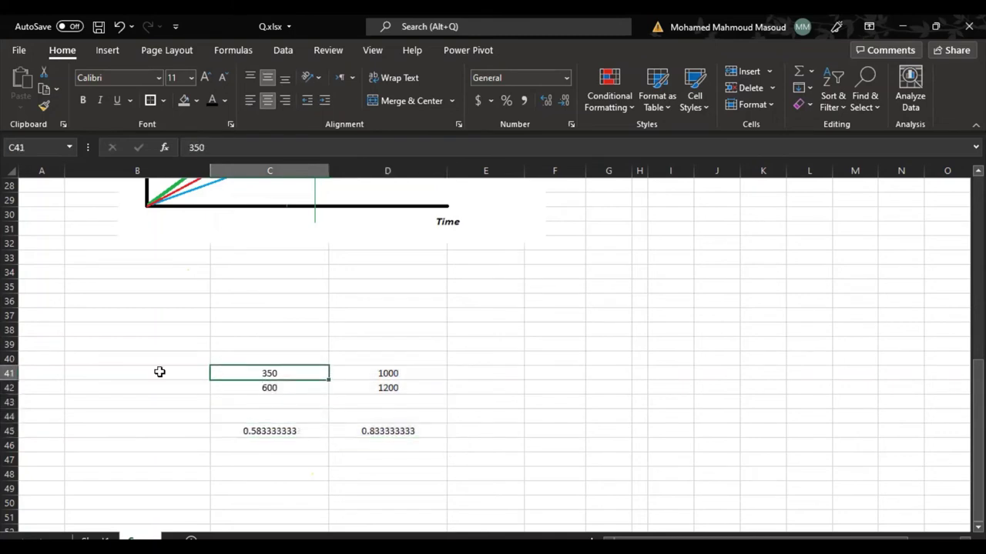
{"action": "left_click", "coordinate": [159, 372]}
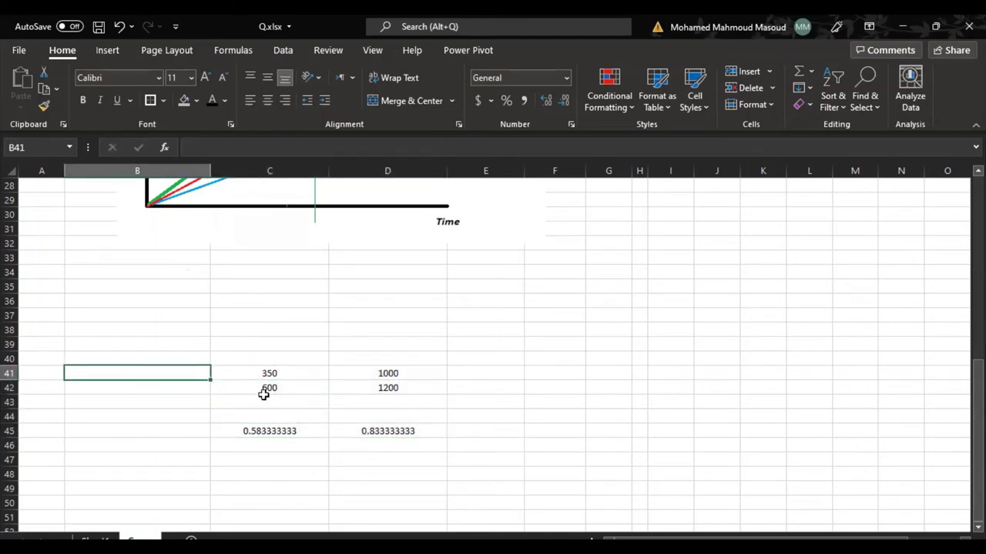
{"action": "left_click_drag", "start_coordinate": [262, 374], "coordinate": [391, 430]}
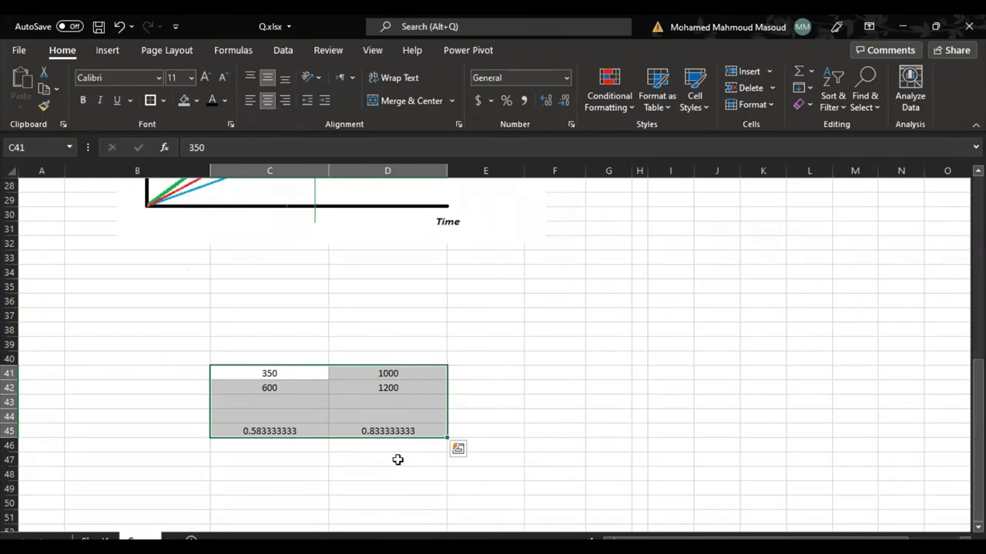
Review the cost and man/days inputs in rows 41 and 42 against their SPI formulas in C45 and D45.
{"action": "left_click", "coordinate": [296, 390]}
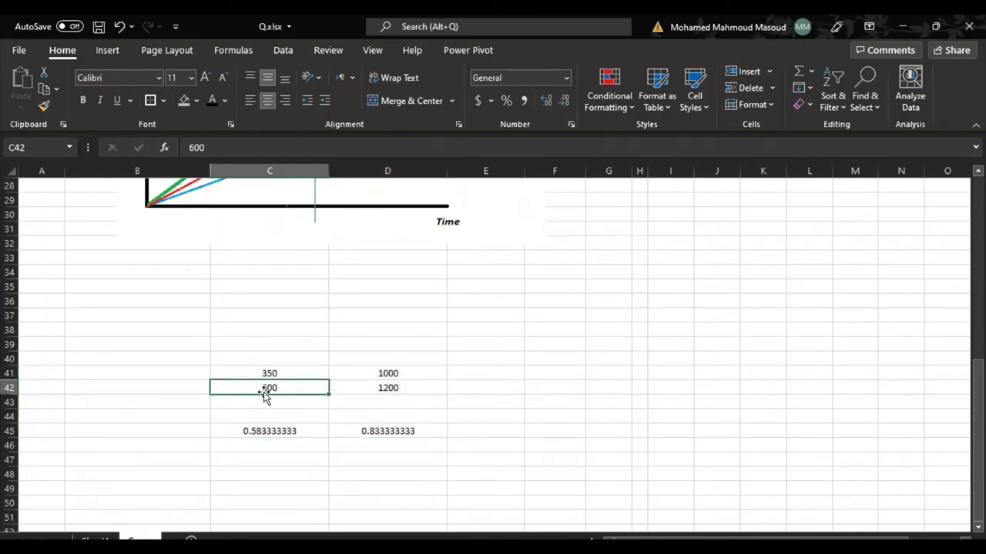
{"action": "left_click", "coordinate": [269, 446]}
{"action": "left_click_drag", "start_coordinate": [270, 373], "coordinate": [274, 388]}
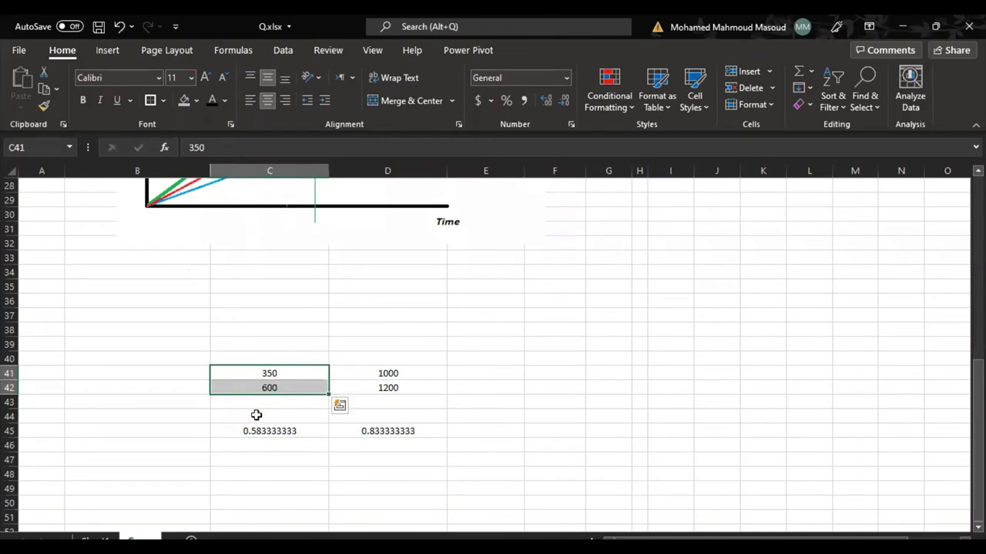
{"action": "left_click", "coordinate": [281, 374]}
{"action": "left_click", "coordinate": [283, 387]}
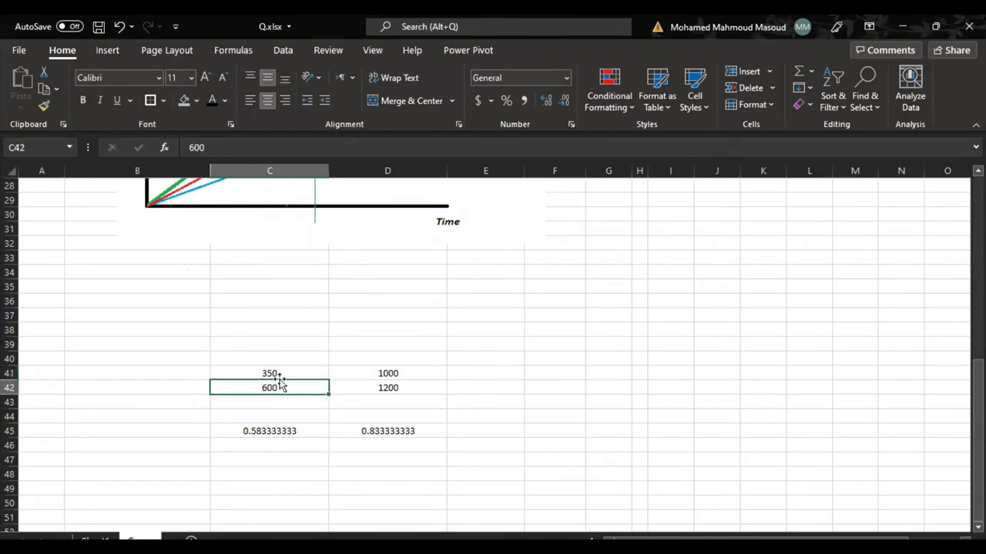
{"action": "left_click_drag", "start_coordinate": [278, 373], "coordinate": [286, 387]}
{"action": "left_click", "coordinate": [275, 431]}
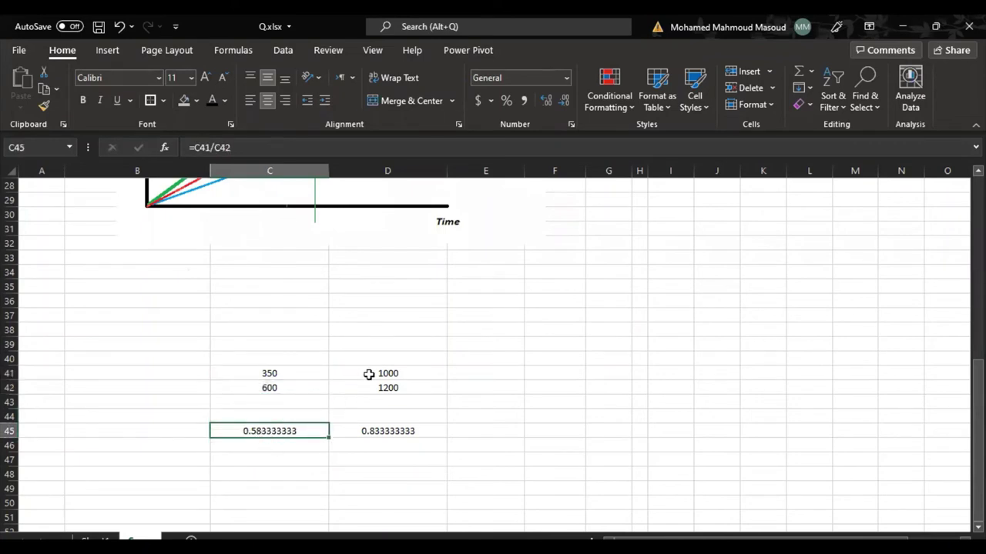
{"action": "left_click_drag", "start_coordinate": [367, 375], "coordinate": [377, 389]}
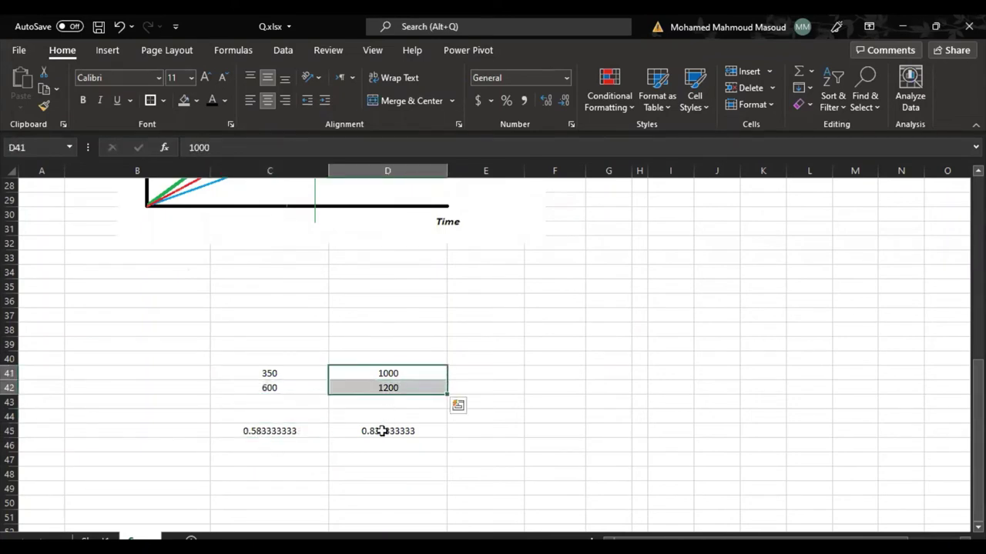
{"action": "left_click", "coordinate": [385, 431]}
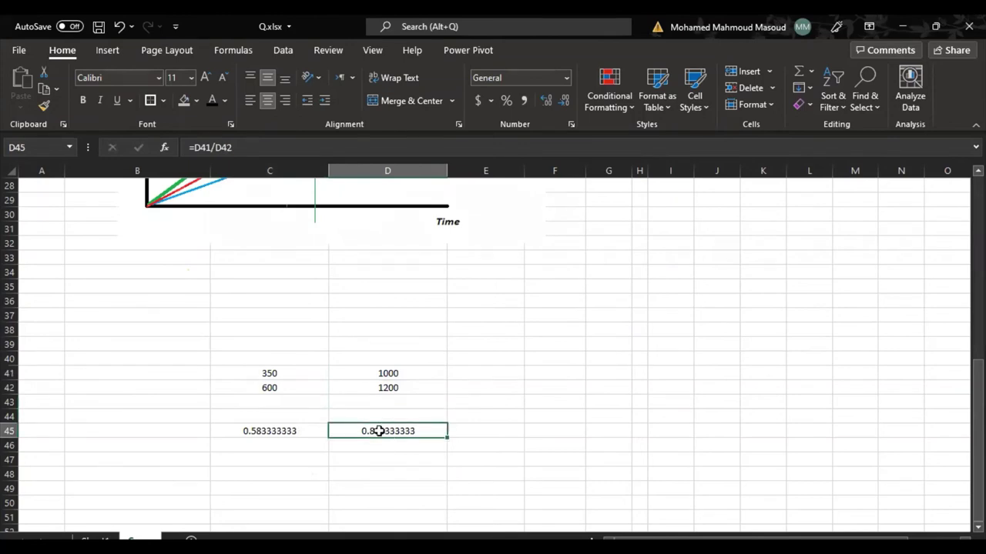
Clear the SPI comparison figures and formulas from C41:D45.
{"action": "left_click_drag", "start_coordinate": [246, 374], "coordinate": [374, 433]}
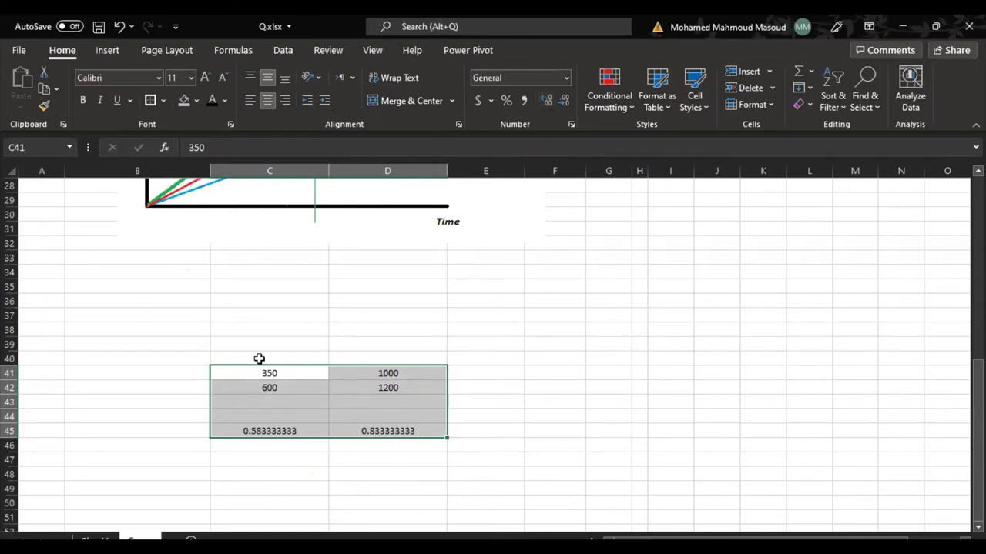
{"action": "left_click_drag", "start_coordinate": [260, 372], "coordinate": [377, 429]}
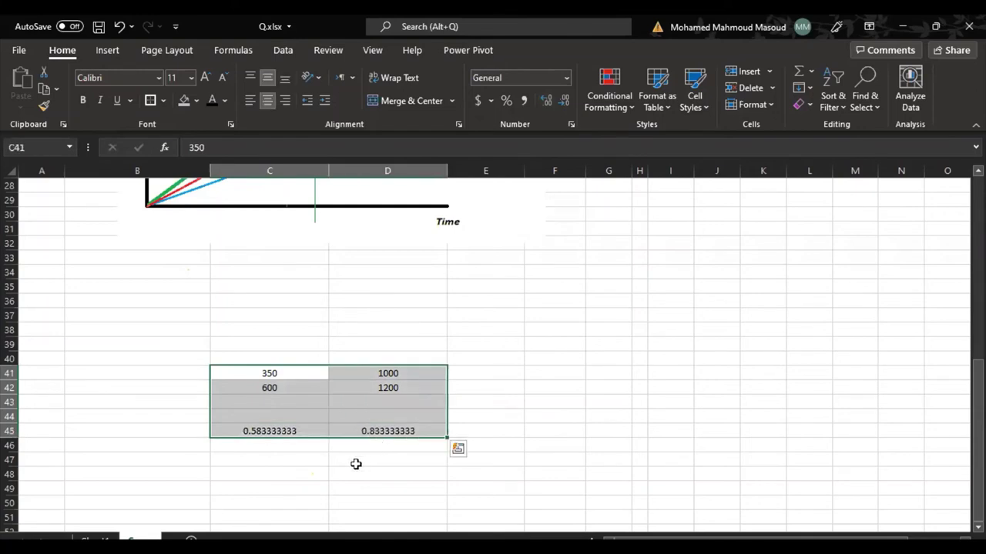
{"action": "key", "text": "Delete"}
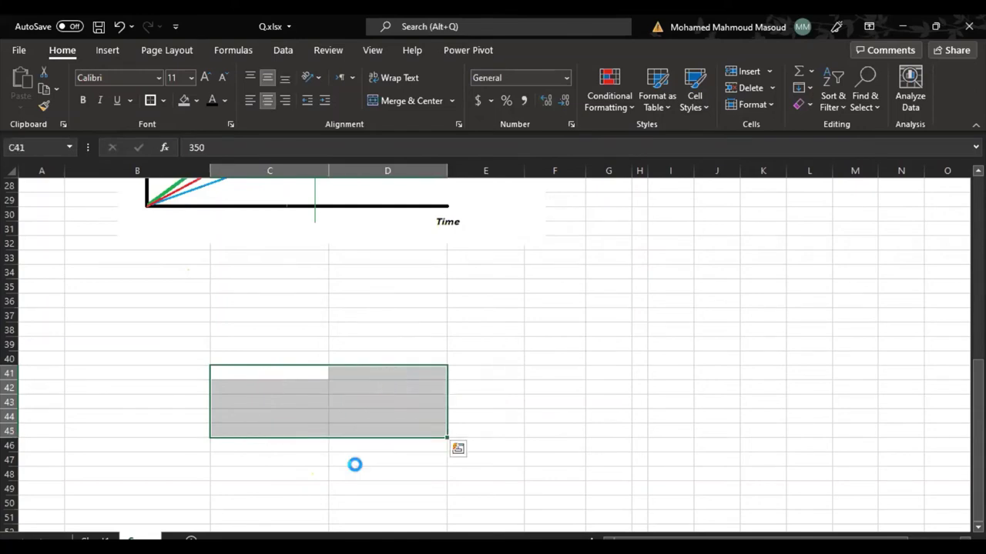
Switch to Q 5.rtf in Word and add the line "CPI = EV/AC = 350/400 = 0.875" between question 1 and its answer options.
{"action": "key", "text": "alt+Tab"}
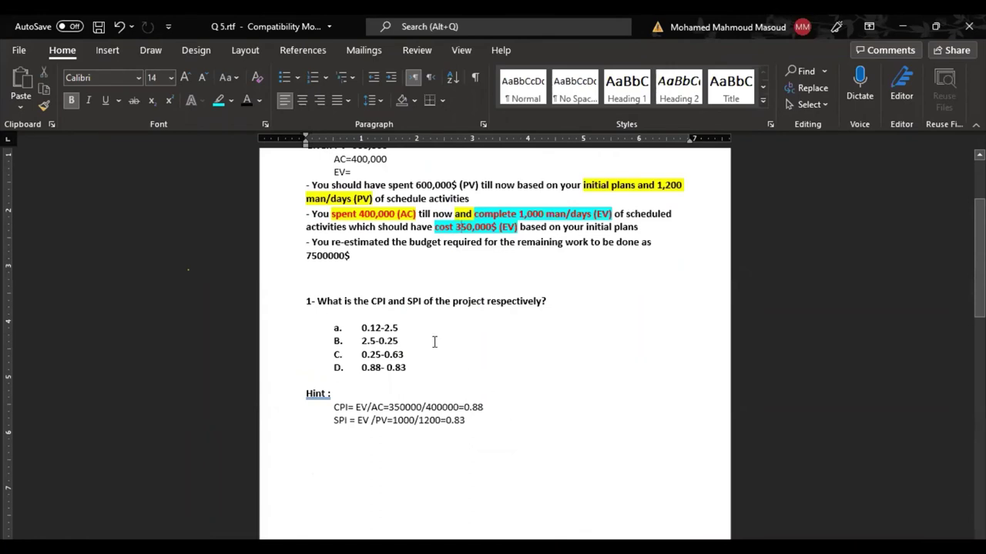
{"action": "scroll", "coordinate": [434, 342], "scroll_direction": "up", "scroll_amount": 1}
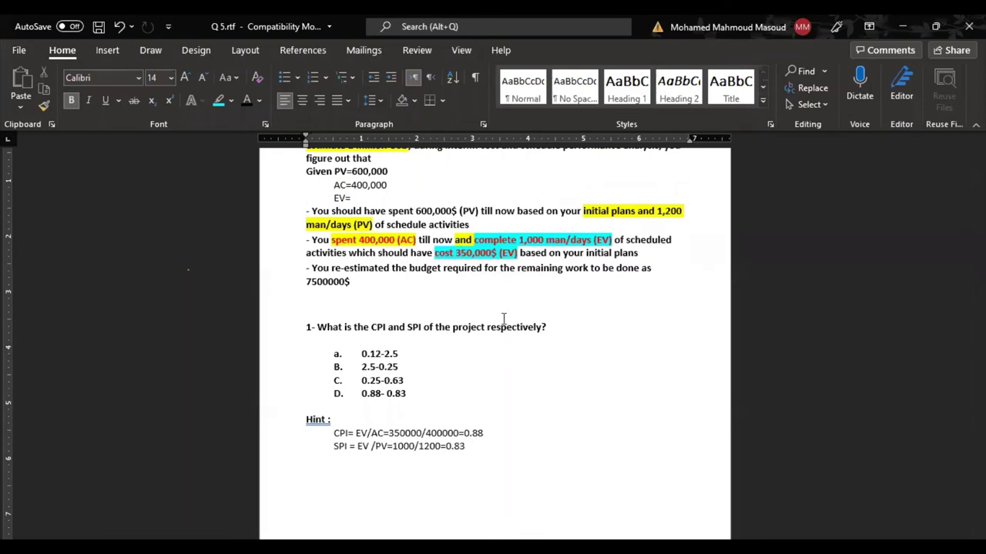
{"action": "left_click", "coordinate": [375, 341]}
{"action": "scroll", "coordinate": [378, 374], "scroll_direction": "down", "scroll_amount": 3}
{"action": "scroll", "coordinate": [378, 374], "scroll_direction": "up", "scroll_amount": 4}
{"action": "scroll", "coordinate": [378, 374], "scroll_direction": "down", "scroll_amount": 1}
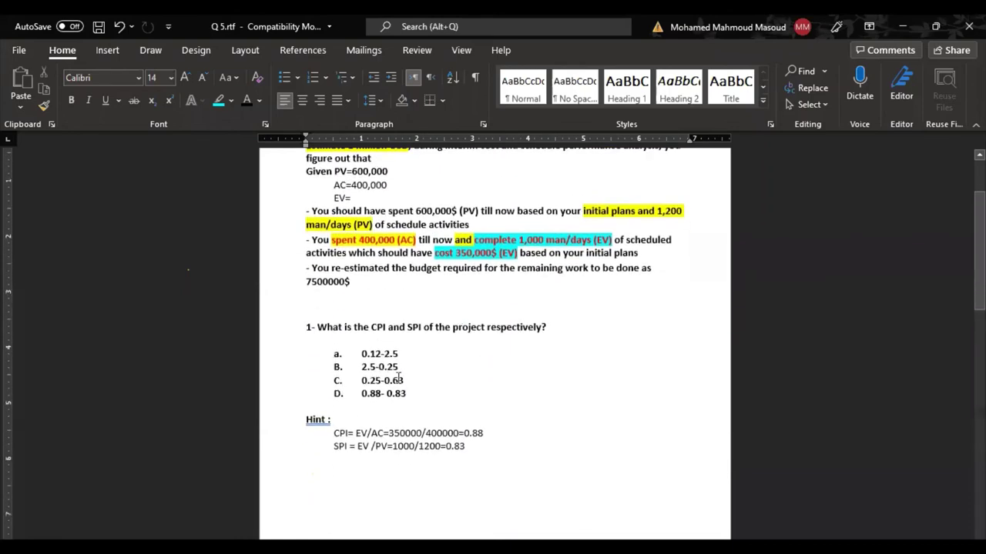
{"action": "key", "text": "Return"}
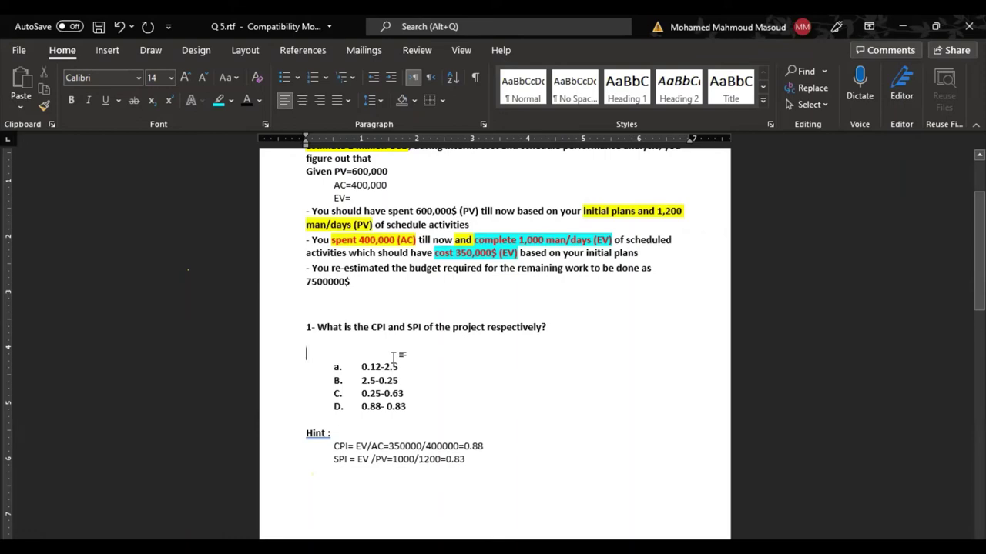
{"action": "type", "text": "CPI ="}
{"action": "key", "text": "BackSpace"}
{"action": "type", "text": "EV"}
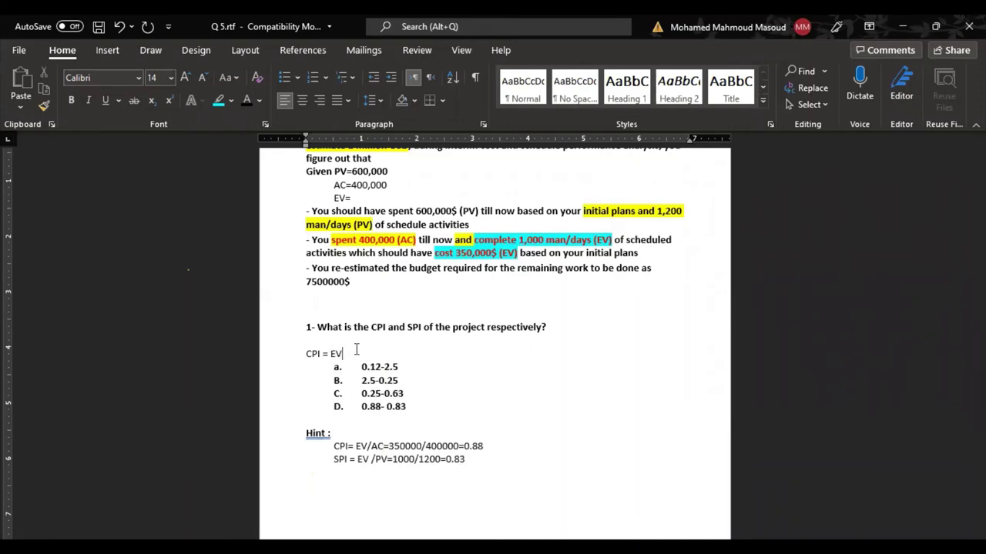
{"action": "type", "text": "/AC"}
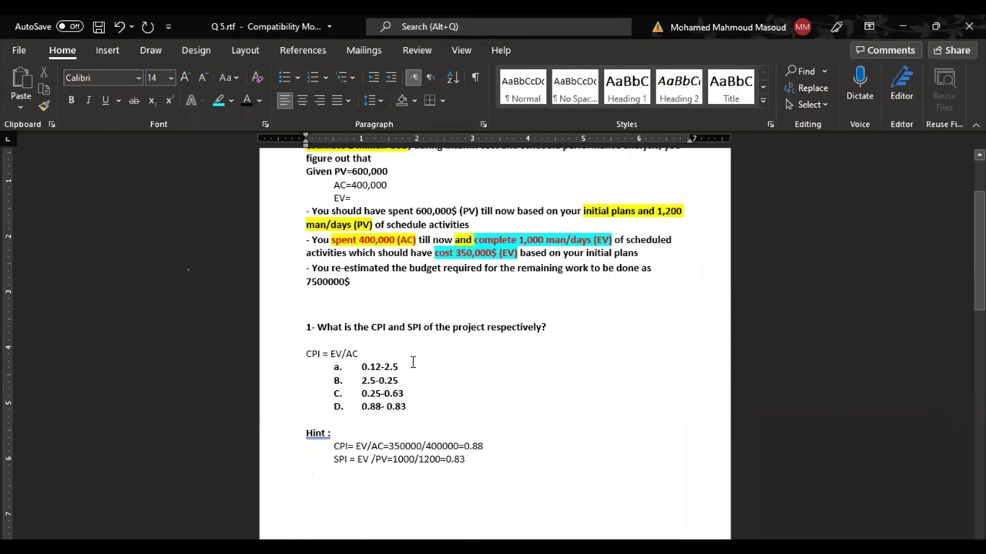
{"action": "type", "text": " ="}
{"action": "type", "text": "350"}
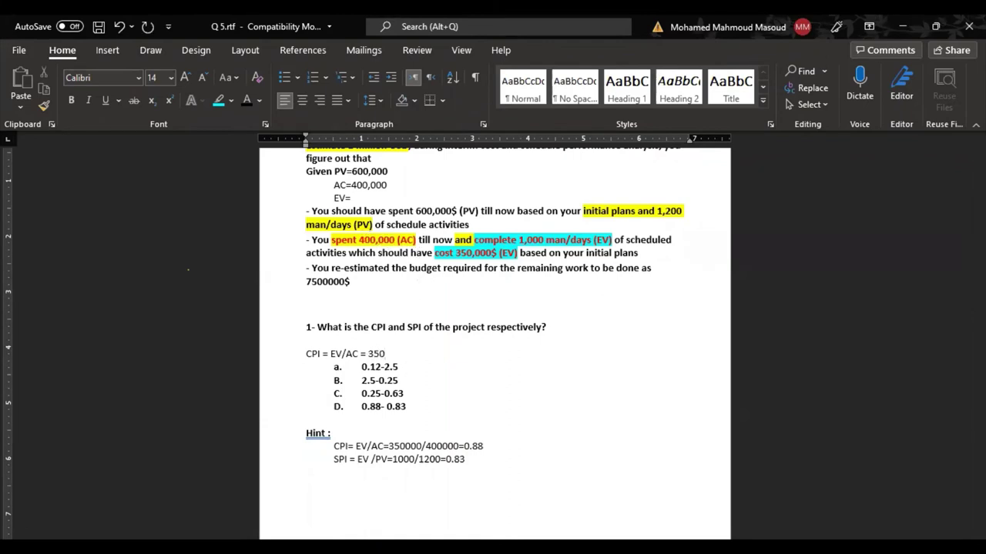
{"action": "type", "text": "/400 = 0.875."}
Add the line "SPI = EV/PV = 1000/1200 = 0.83" below the CPI calculation.
{"action": "key", "text": "Return"}
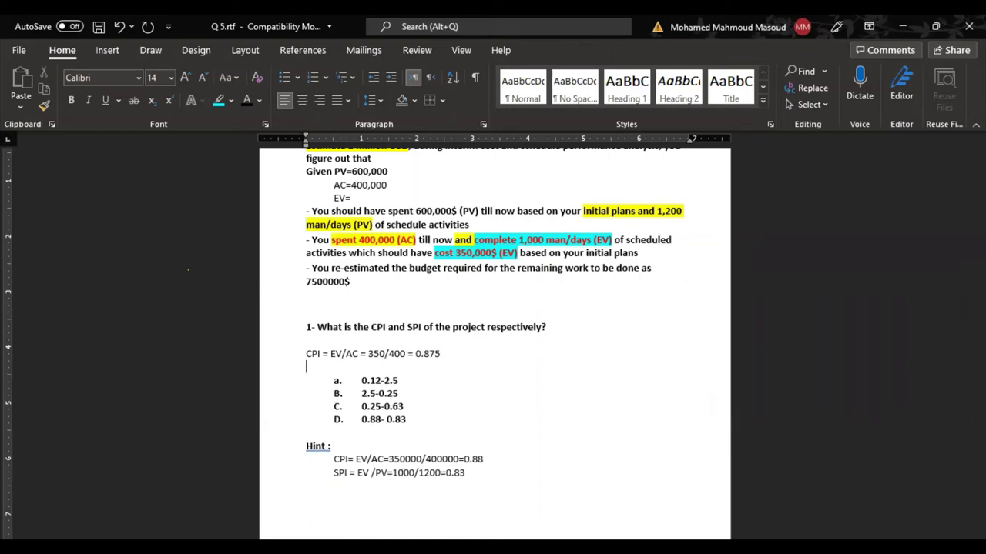
{"action": "type", "text": "SPI = EV/PV ="}
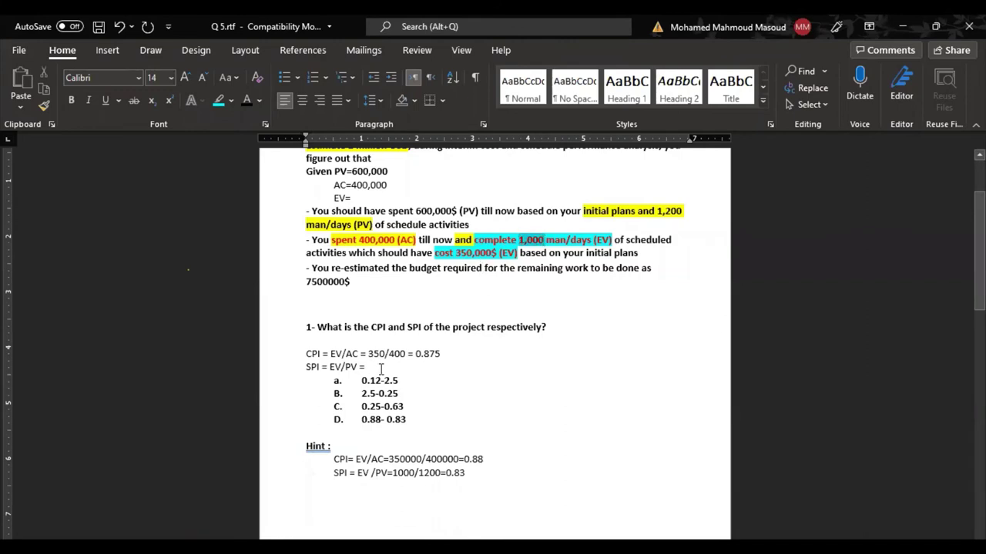
{"action": "type", "text": "1000/"}
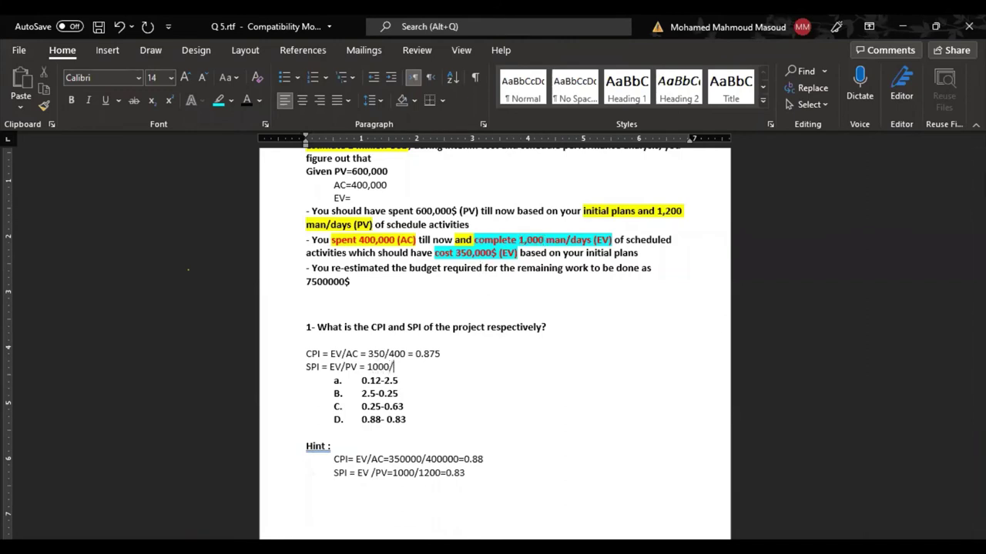
{"action": "left_click_drag", "start_coordinate": [322, 367], "coordinate": [348, 367]}
{"action": "left_click", "coordinate": [393, 368]}
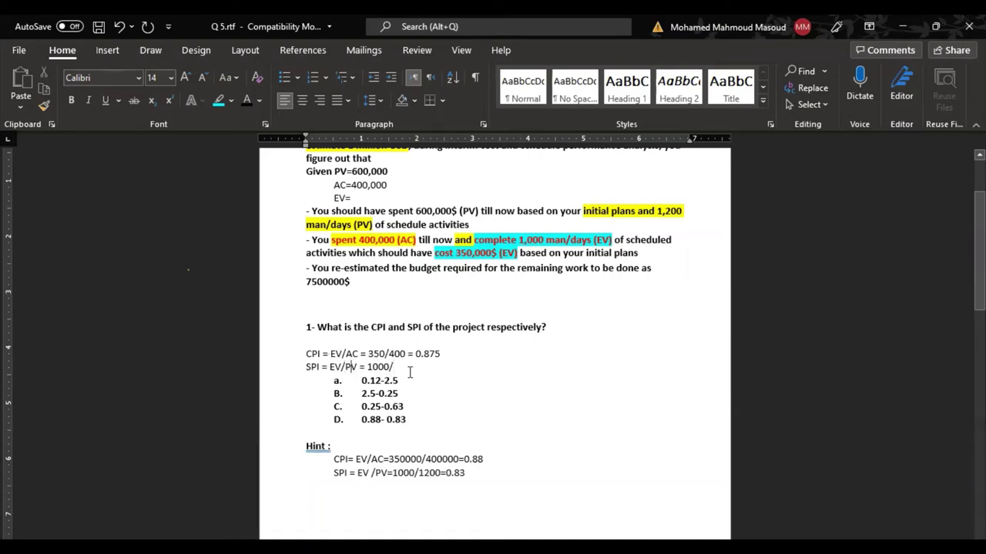
{"action": "type", "text": "1200"}
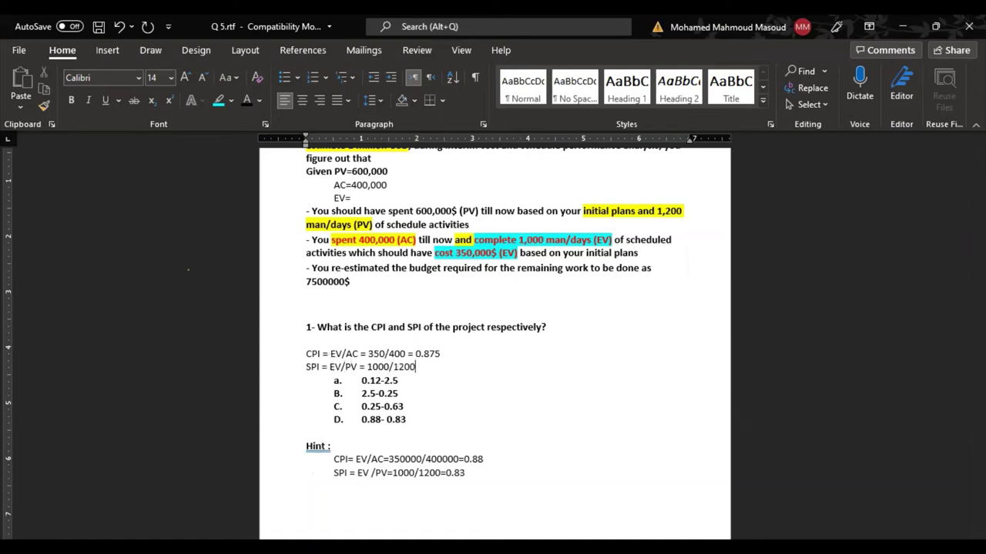
{"action": "type", "text": " = 0.83"}
Highlight answer option D, "0.88- 0.83", of question 1 in turquoise.
{"action": "left_click_drag", "start_coordinate": [463, 362], "coordinate": [301, 354]}
{"action": "left_click", "coordinate": [421, 420]}
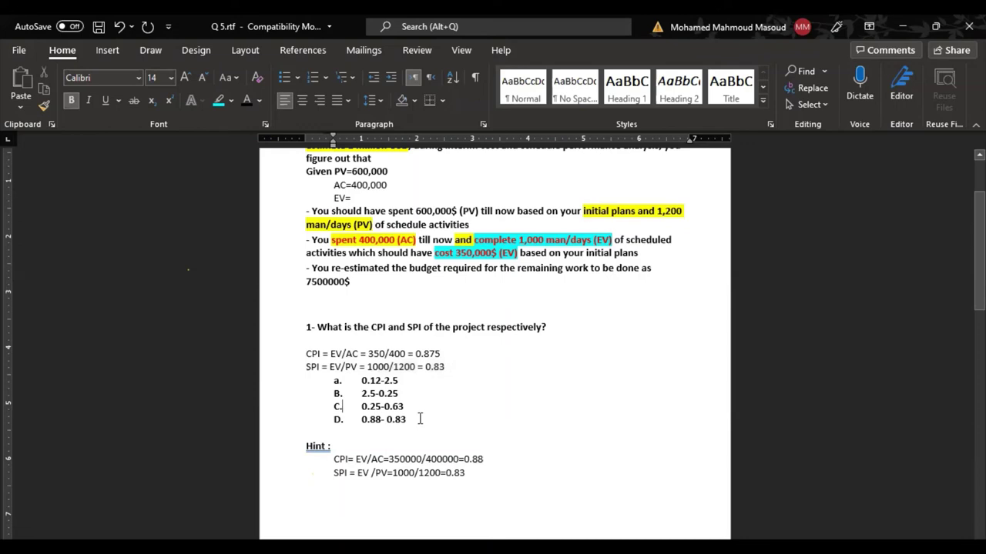
{"action": "left_click", "coordinate": [322, 422], "text": "shift"}
{"action": "left_click", "coordinate": [218, 100]}
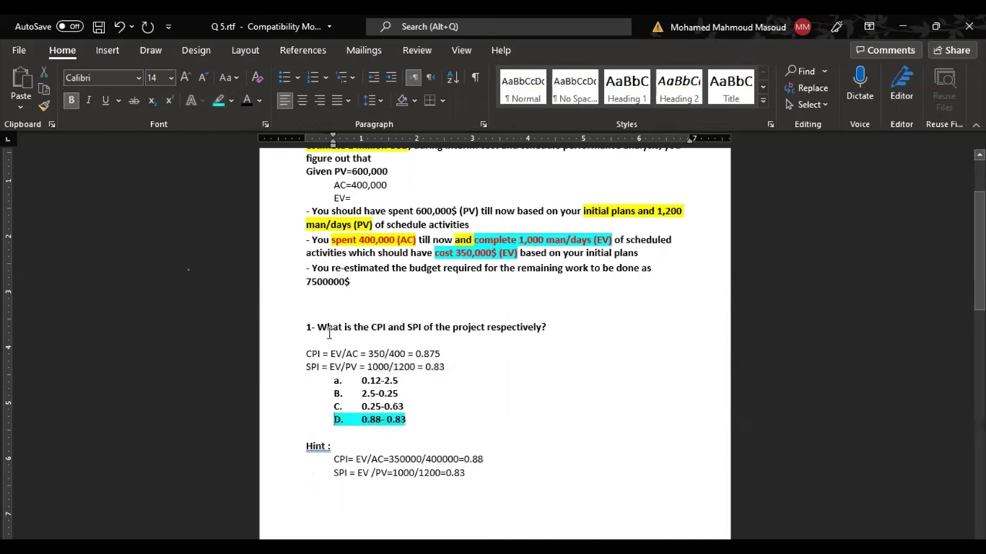
{"action": "scroll", "coordinate": [329, 333], "scroll_direction": "down", "scroll_amount": 10}
{"action": "scroll", "coordinate": [329, 333], "scroll_direction": "down", "scroll_amount": 1}
{"action": "scroll", "coordinate": [329, 333], "scroll_direction": "up", "scroll_amount": 1}
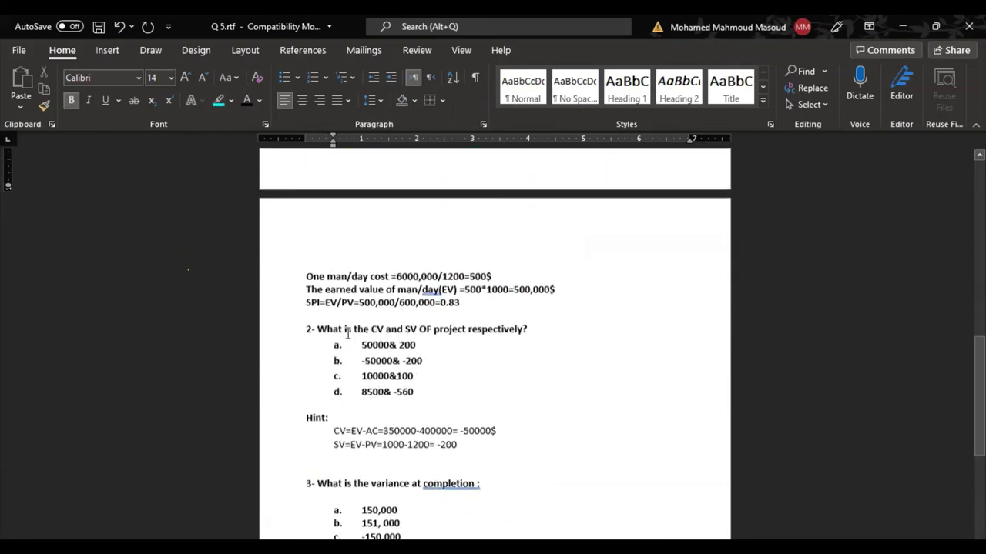
{"action": "left_click_drag", "start_coordinate": [371, 329], "coordinate": [387, 331]}
{"action": "left_click", "coordinate": [404, 331]}
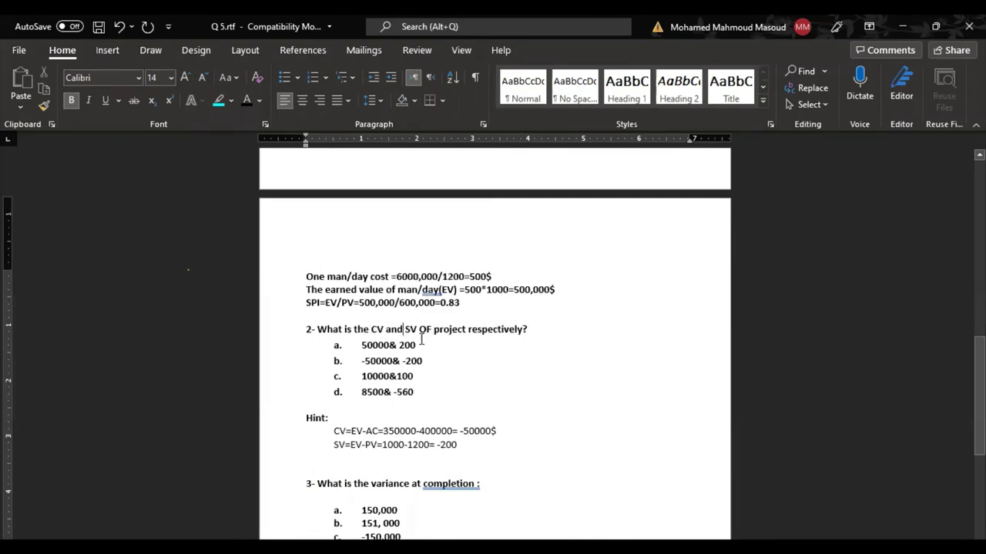
{"action": "key", "text": "Return"}
{"action": "key", "text": "Return"}
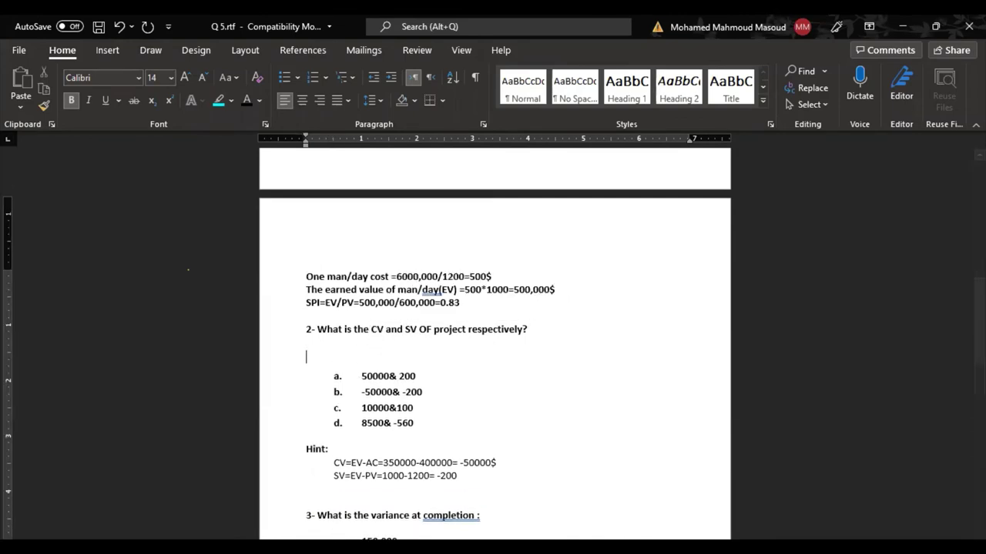
{"action": "type", "text": "C"}
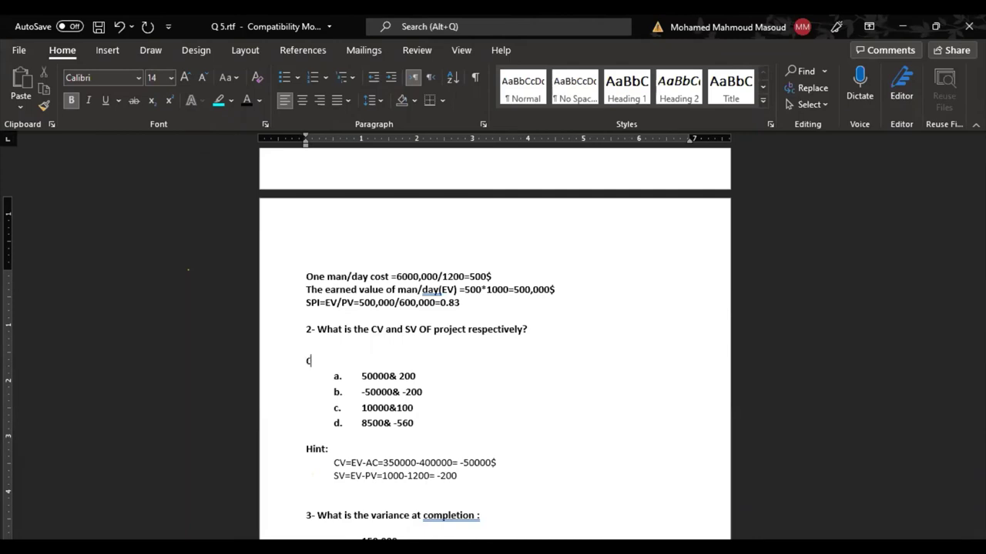
{"action": "type", "text": "V = EV-AC = "}
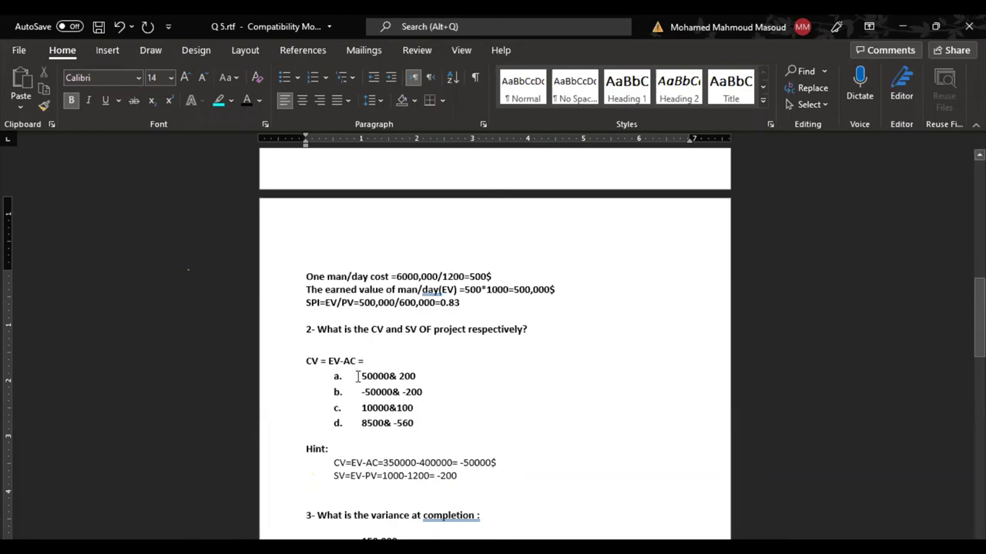
{"action": "type", "text": "350"}
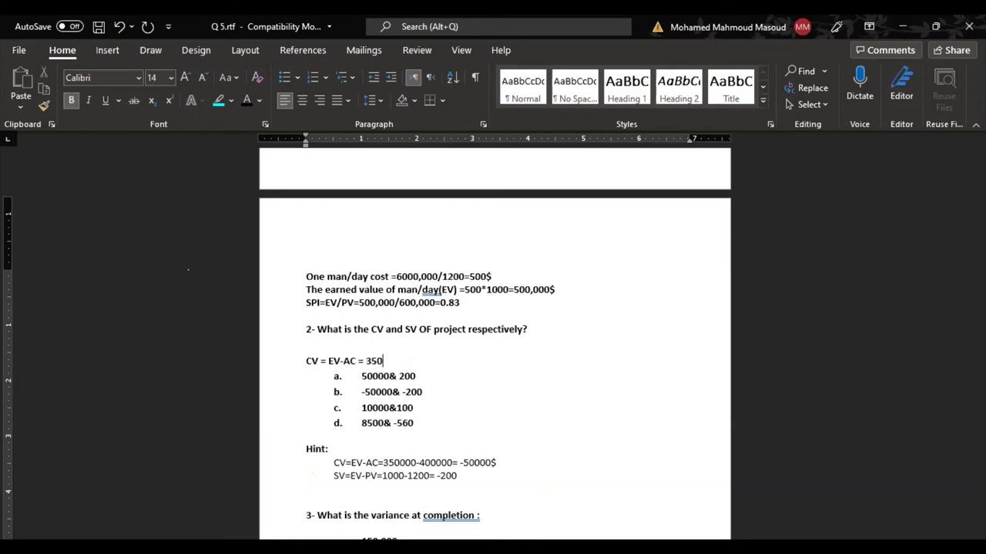
{"action": "type", "text": "000-40000"}
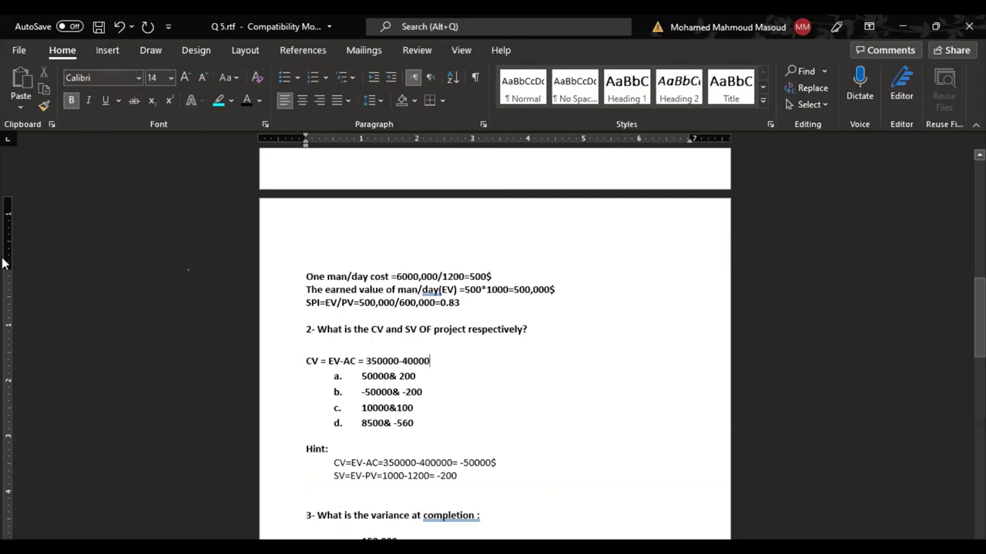
{"action": "type", "text": " = -500000"}
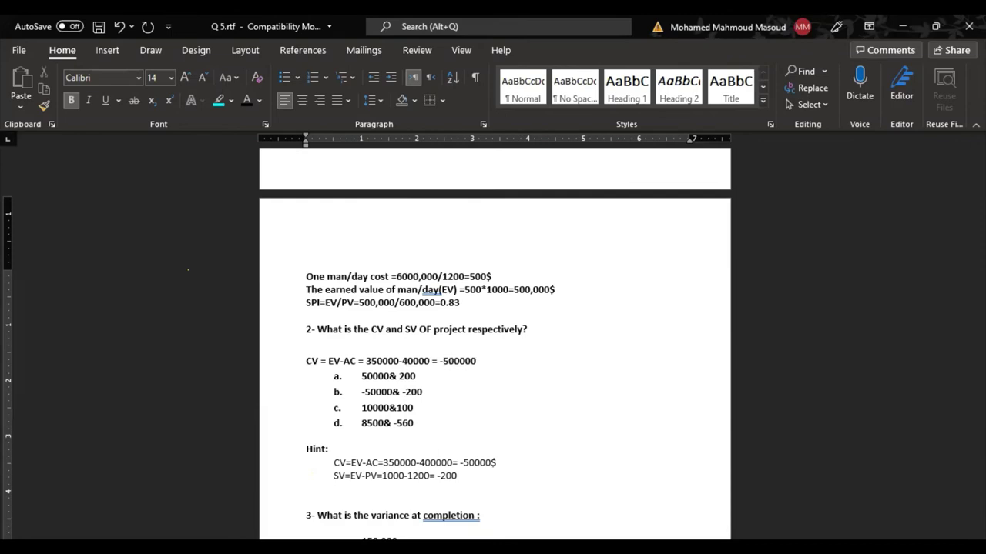
Add the line "SV = EV-PV = 1000-1200 = -200" below the CV calculation of question 2.
{"action": "key", "text": "Return"}
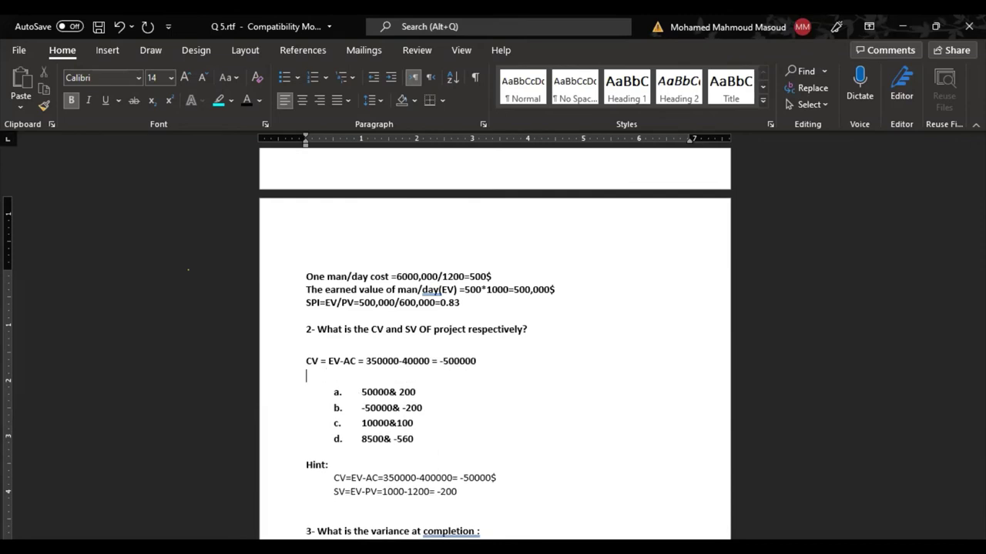
{"action": "type", "text": "SV = EV-PV ="}
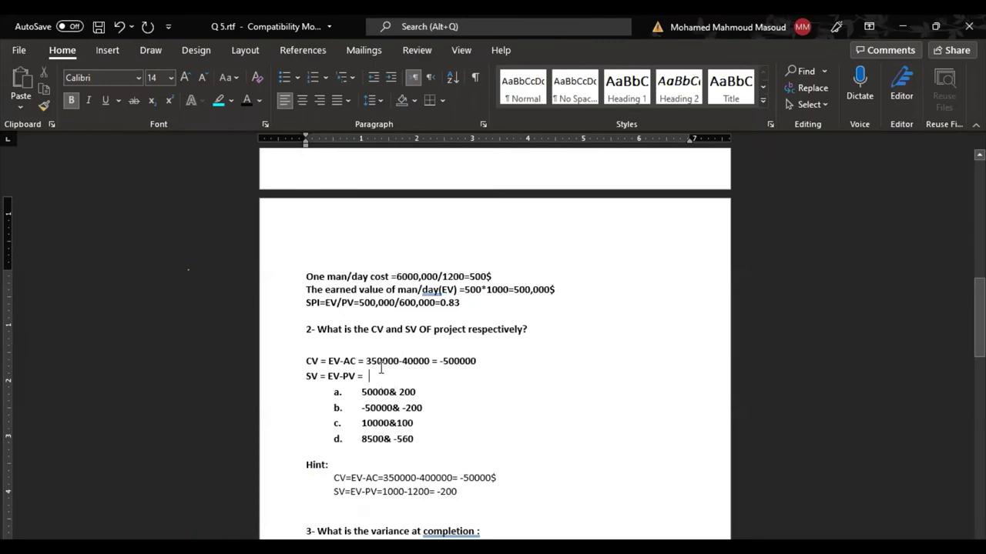
{"action": "left_click_drag", "start_coordinate": [440, 362], "coordinate": [467, 361]}
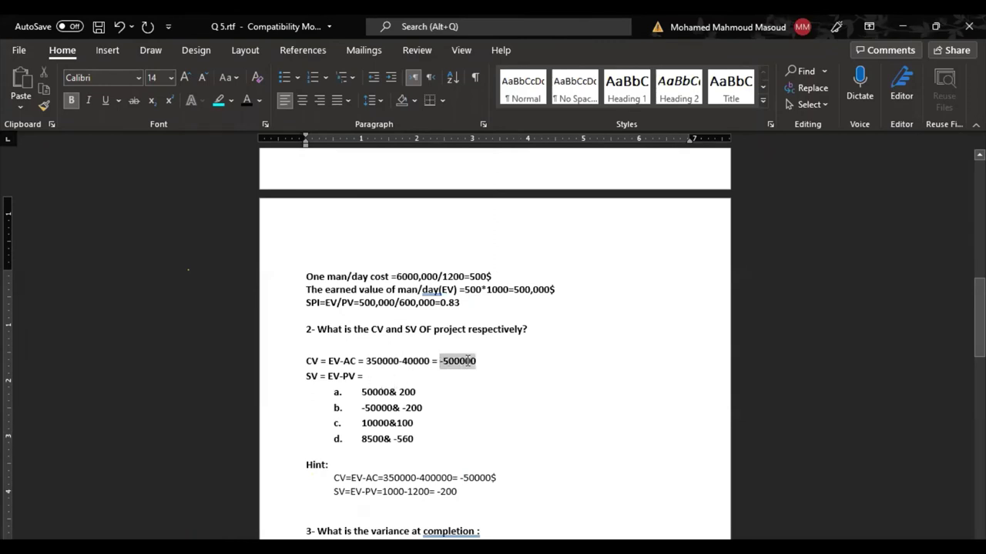
{"action": "left_click", "coordinate": [371, 357]}
{"action": "left_click_drag", "start_coordinate": [365, 362], "coordinate": [428, 362]}
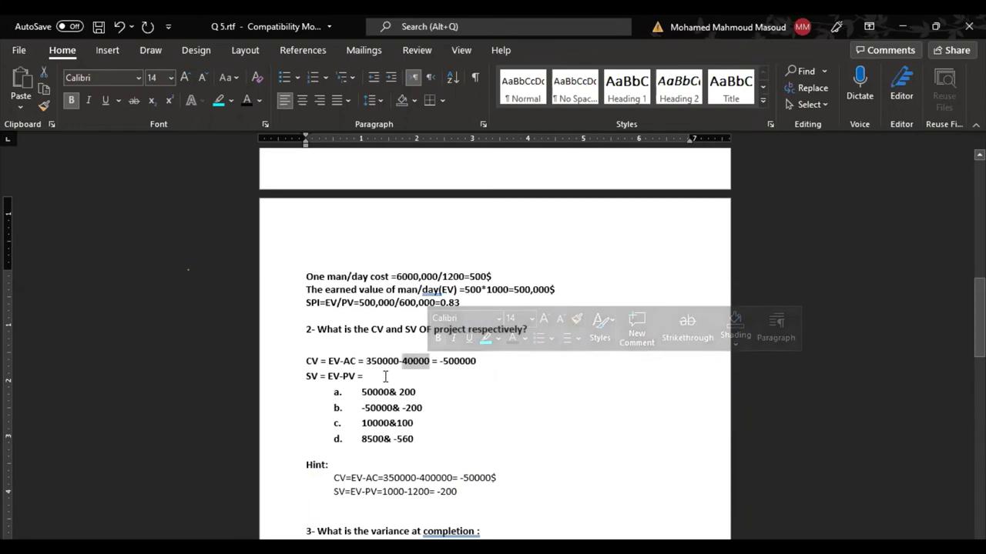
{"action": "left_click", "coordinate": [450, 380]}
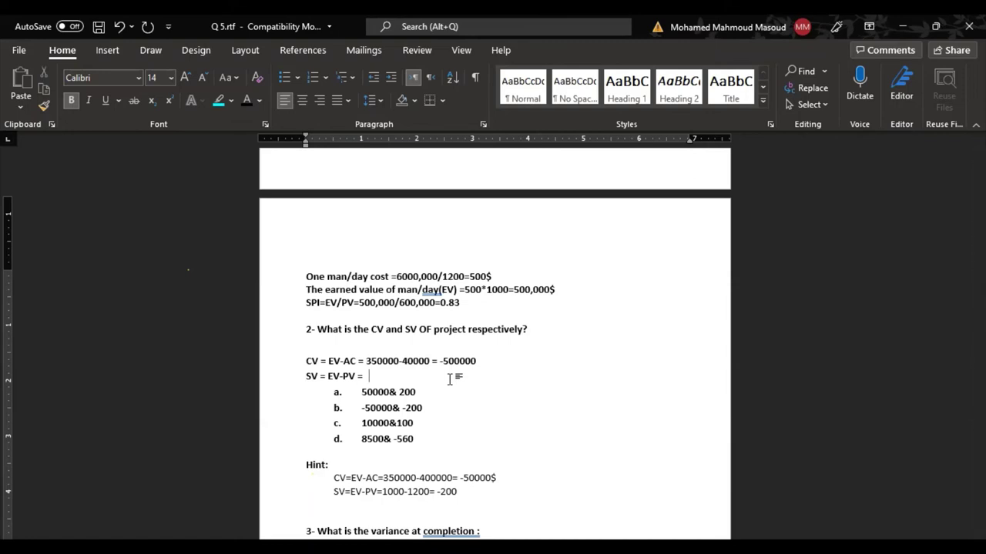
{"action": "type", "text": "1000-12000"}
{"action": "key", "text": "BackSpace"}
{"action": "type", "text": "= -200"}
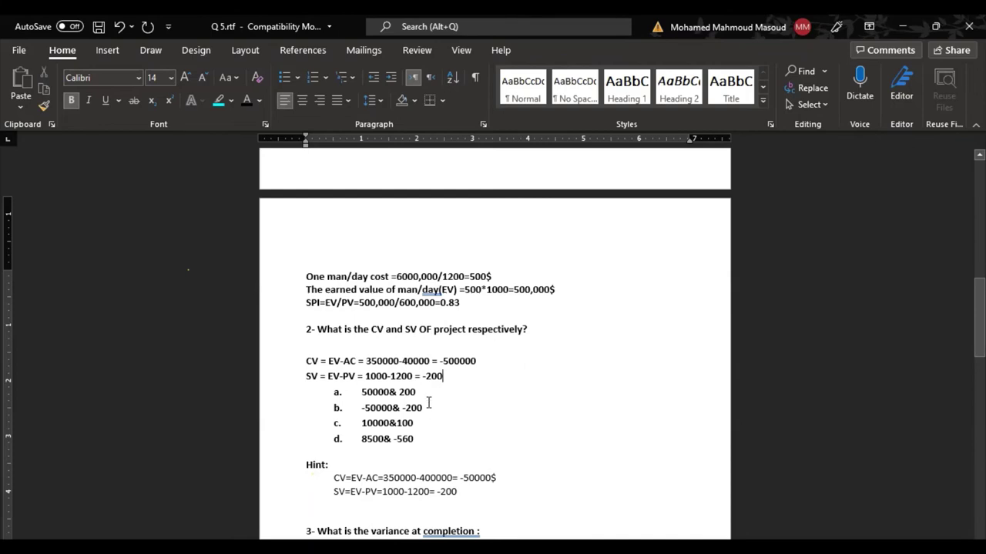
Highlight answer option b, "-50000& -200", of question 2 in turquoise.
{"action": "left_click_drag", "start_coordinate": [432, 408], "coordinate": [328, 411]}
{"action": "left_click", "coordinate": [218, 100]}
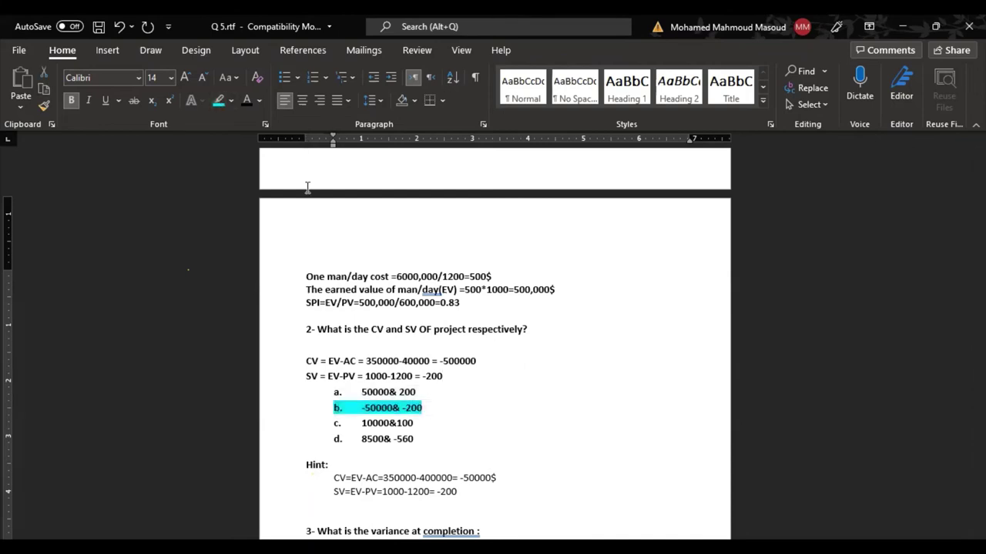
{"action": "left_click", "coordinate": [445, 379]}
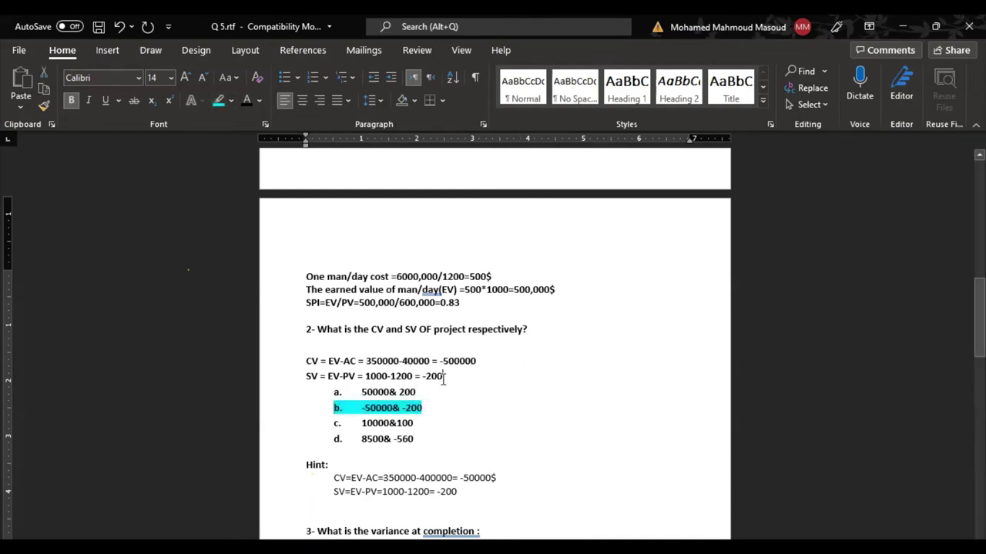
{"action": "left_click_drag", "start_coordinate": [329, 376], "coordinate": [414, 377]}
{"action": "left_click", "coordinate": [377, 376]}
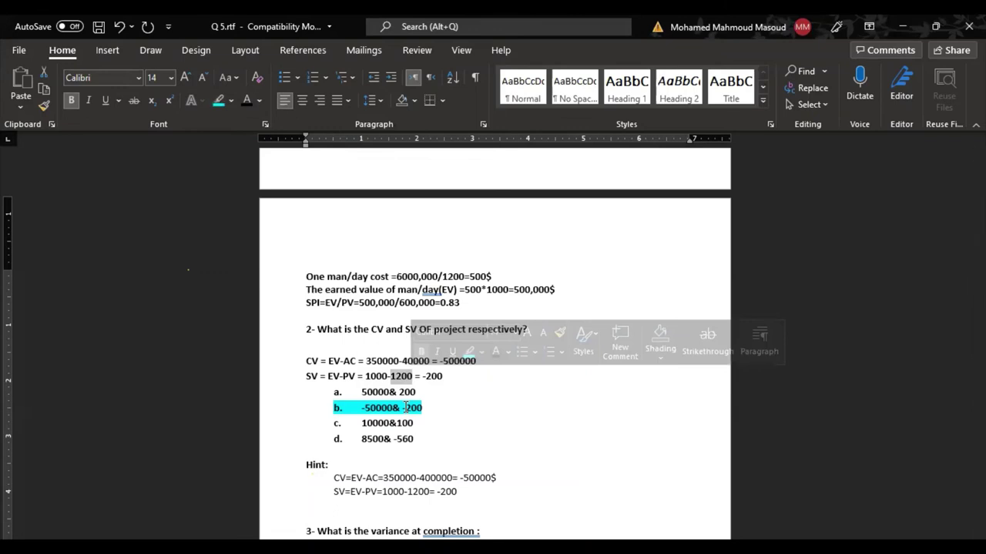
{"action": "left_click", "coordinate": [469, 379]}
{"action": "left_click", "coordinate": [457, 386]}
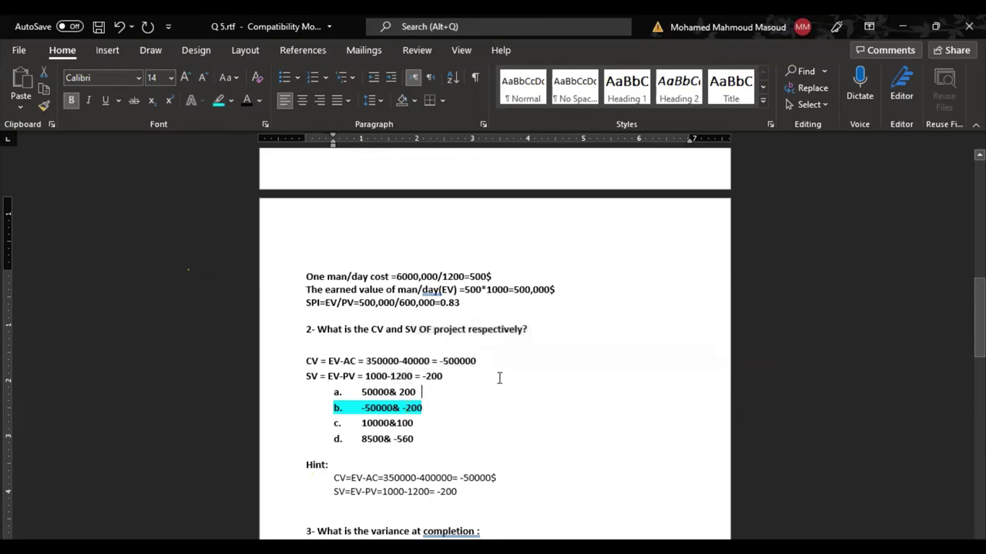
{"action": "left_click", "coordinate": [476, 376]}
{"action": "type", "text": "/ 2000"}
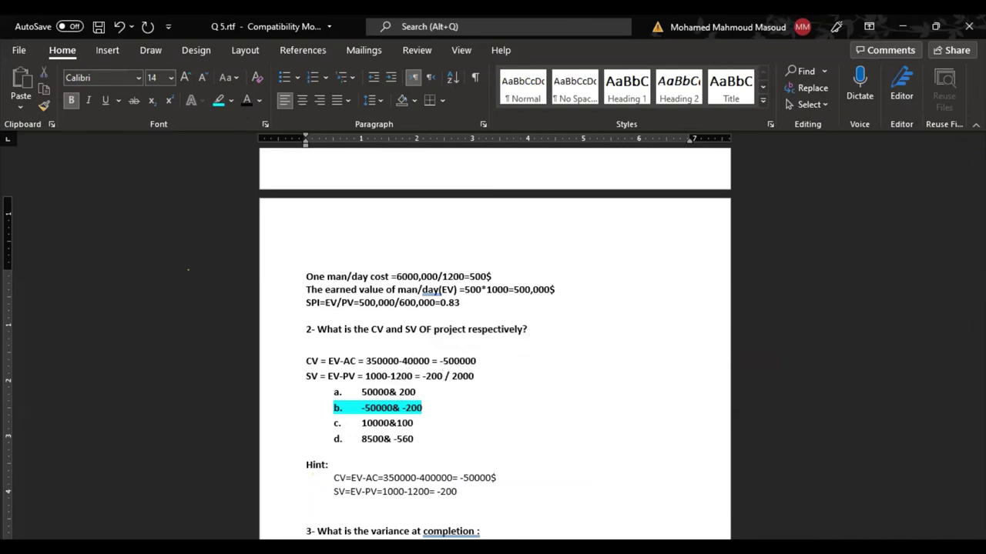
{"action": "left_click_drag", "start_coordinate": [480, 375], "coordinate": [443, 376]}
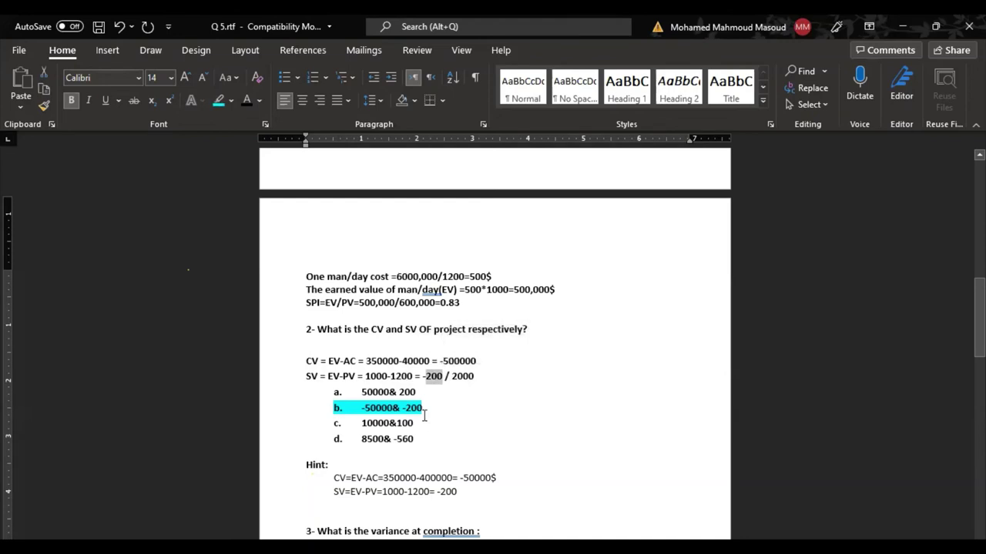
{"action": "left_click_drag", "start_coordinate": [425, 376], "coordinate": [454, 375]}
{"action": "left_click_drag", "start_coordinate": [364, 376], "coordinate": [446, 373]}
{"action": "left_click", "coordinate": [436, 387]}
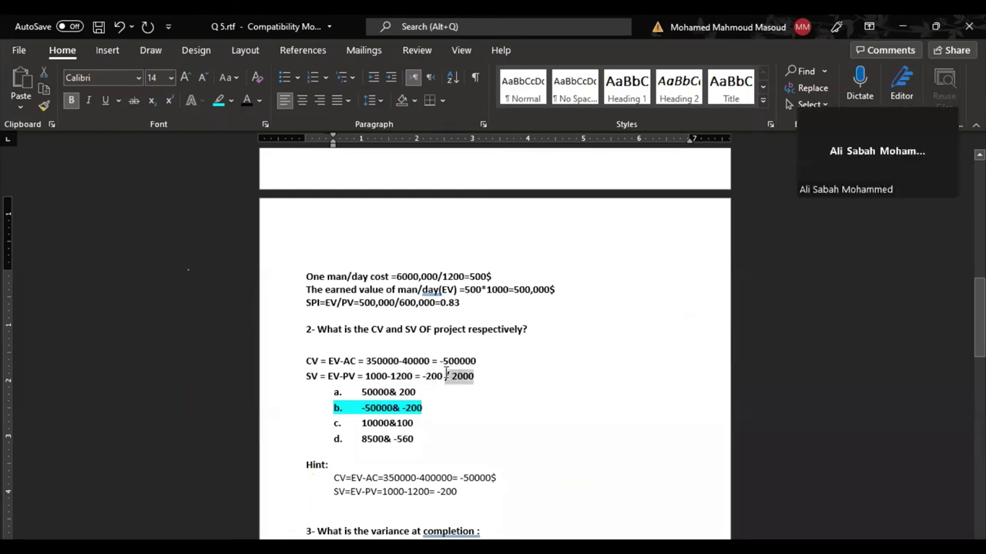
{"action": "key", "text": "BackSpace"}
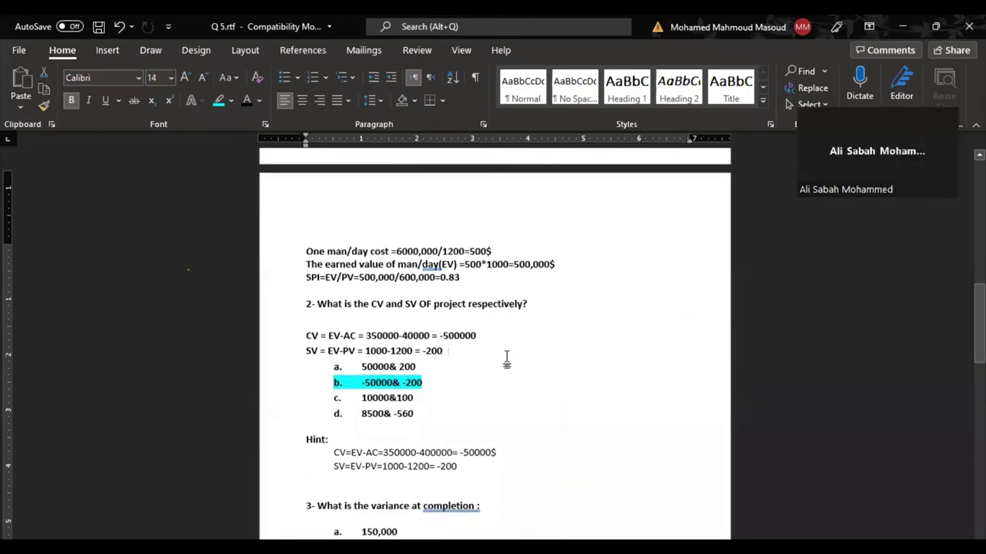
Insert a blank line between the SV calculation and the answer options of question 2.
{"action": "scroll", "coordinate": [506, 360], "scroll_direction": "down", "scroll_amount": 1}
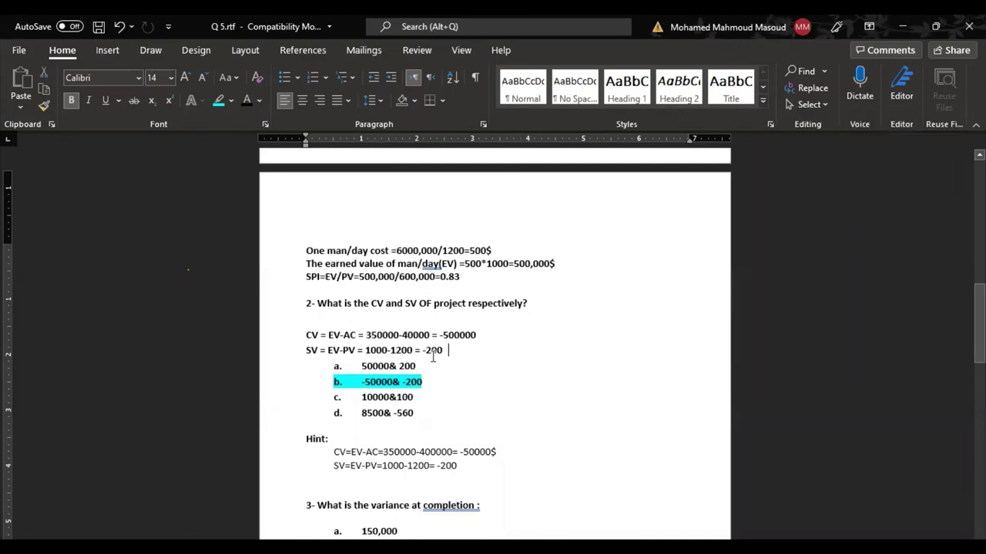
{"action": "key", "text": "Return"}
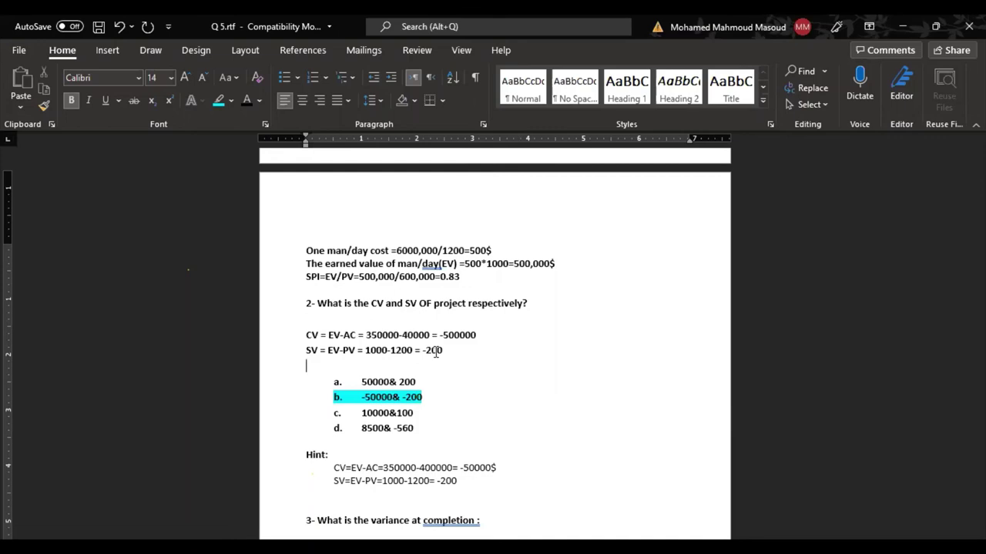
Examine question 3 on the variance at completion, with its answer options and VAC hint.
{"action": "scroll", "coordinate": [435, 352], "scroll_direction": "down", "scroll_amount": 3}
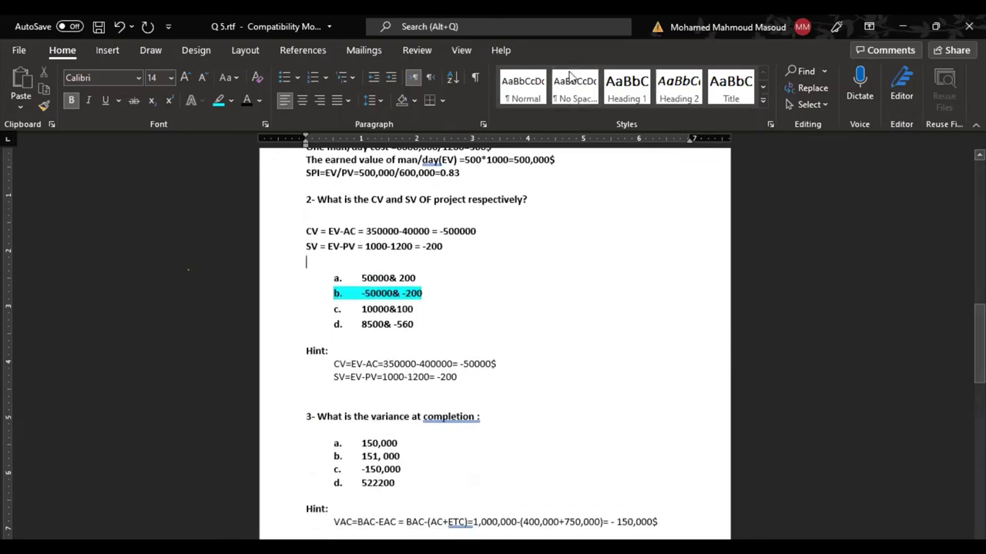
{"action": "scroll", "coordinate": [410, 384], "scroll_direction": "down", "scroll_amount": 1}
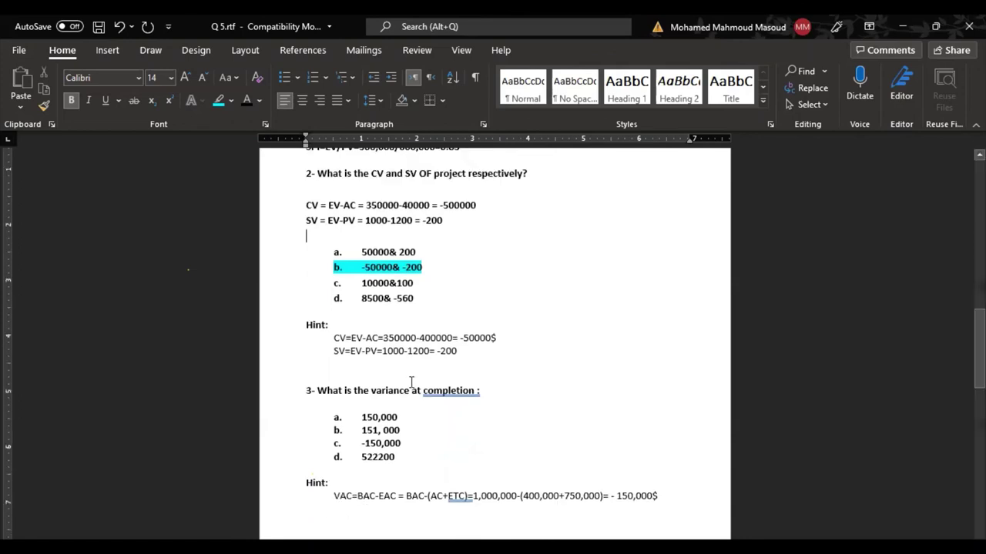
{"action": "scroll", "coordinate": [402, 374], "scroll_direction": "down", "scroll_amount": 1}
{"action": "left_click_drag", "start_coordinate": [307, 365], "coordinate": [412, 370]}
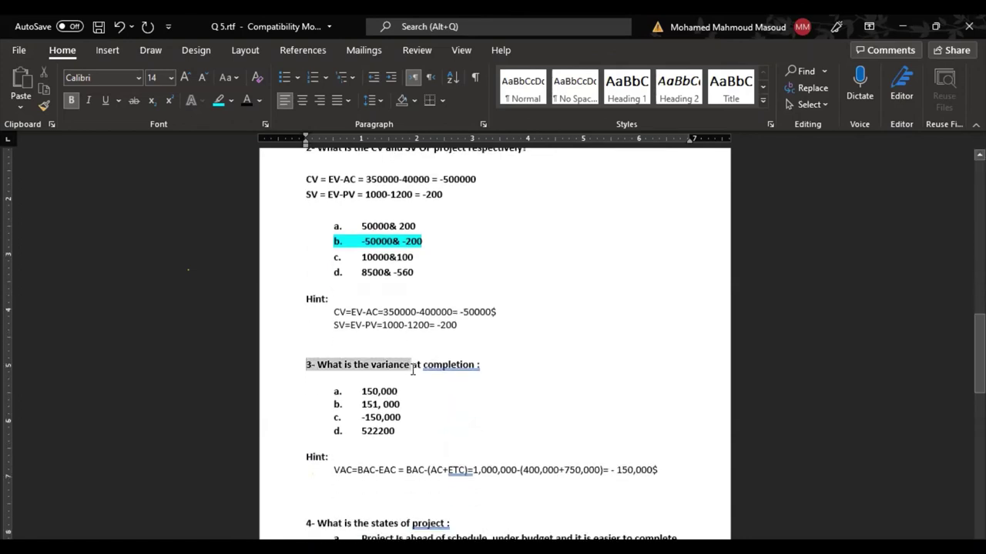
{"action": "left_click", "coordinate": [442, 392]}
{"action": "scroll", "coordinate": [439, 392], "scroll_direction": "down", "scroll_amount": 1}
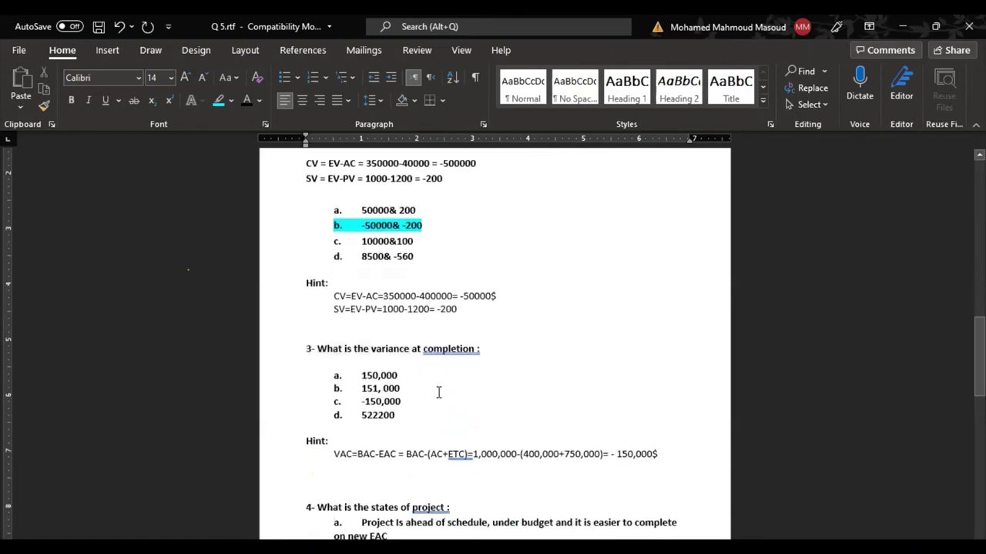
{"action": "scroll", "coordinate": [436, 392], "scroll_direction": "down", "scroll_amount": 5}
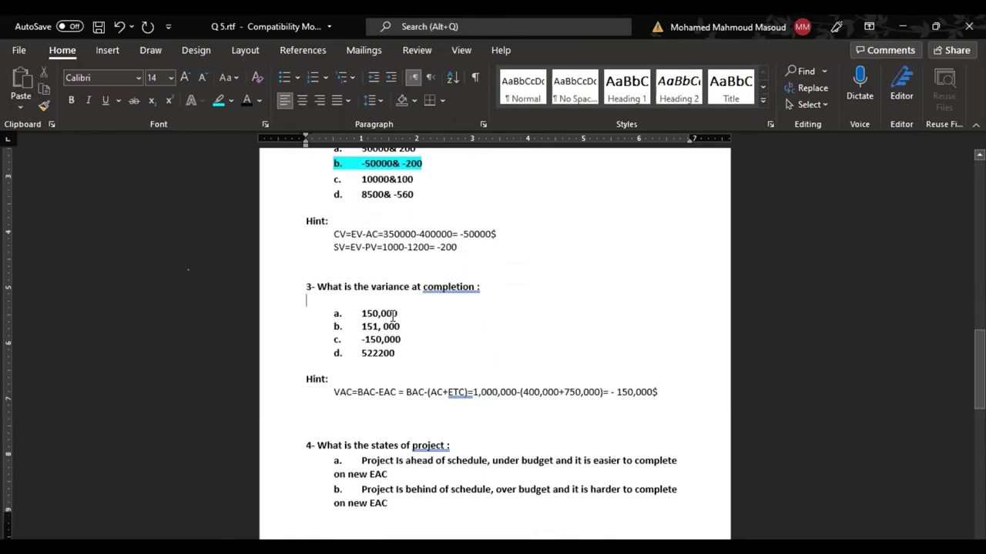
{"action": "scroll", "coordinate": [391, 317], "scroll_direction": "up", "scroll_amount": 2}
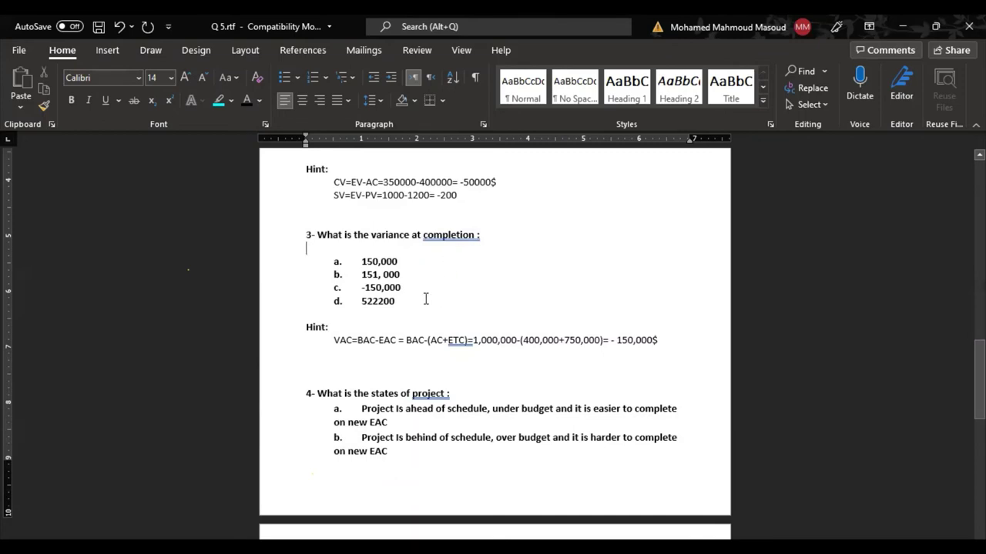
Highlight the statement about the re-estimated budget for the remaining work in the Q5 problem text in turquoise.
{"action": "scroll", "coordinate": [425, 298], "scroll_direction": "up", "scroll_amount": 3}
{"action": "scroll", "coordinate": [425, 298], "scroll_direction": "up", "scroll_amount": 18}
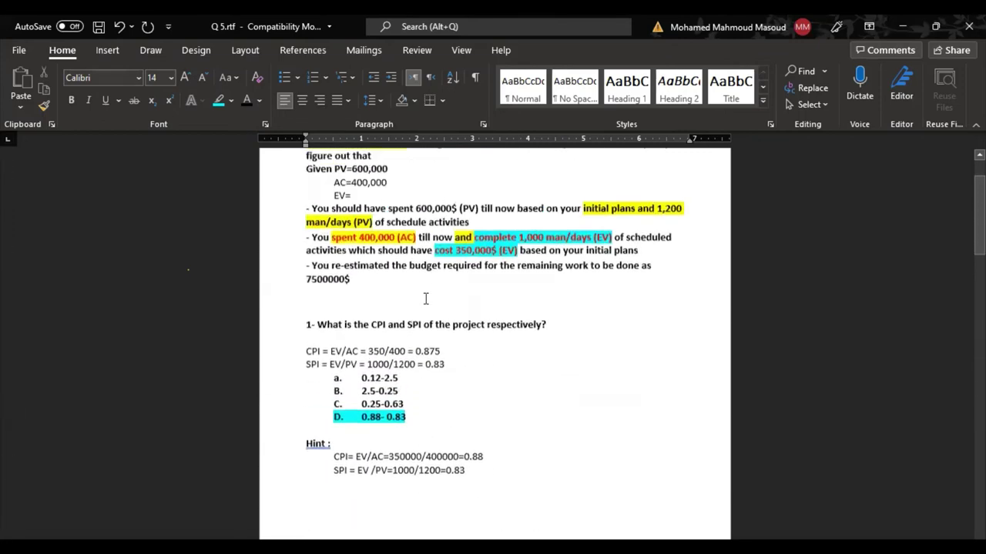
{"action": "left_click_drag", "start_coordinate": [269, 378], "coordinate": [268, 356]}
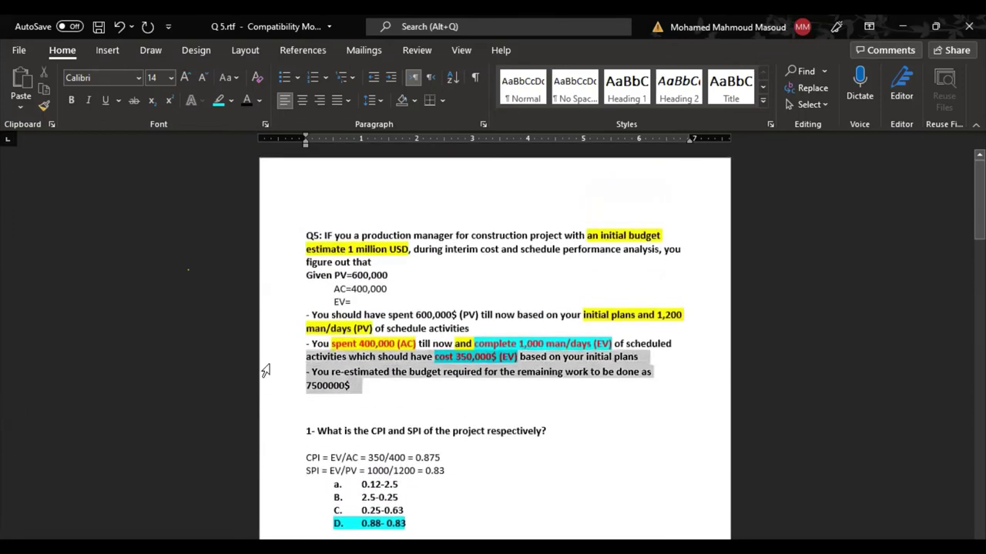
{"action": "double_click", "coordinate": [297, 377]}
{"action": "left_click", "coordinate": [219, 100]}
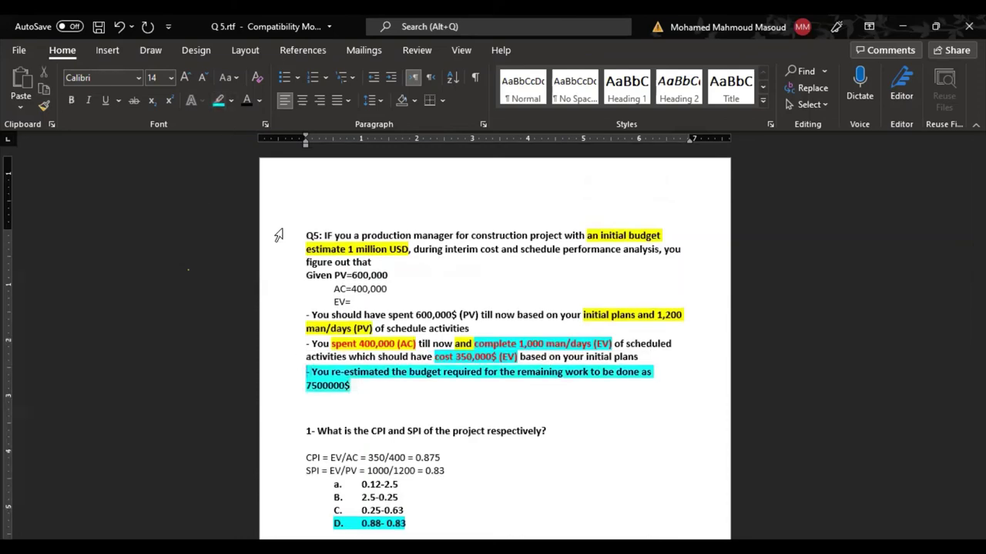
{"action": "left_click", "coordinate": [367, 393]}
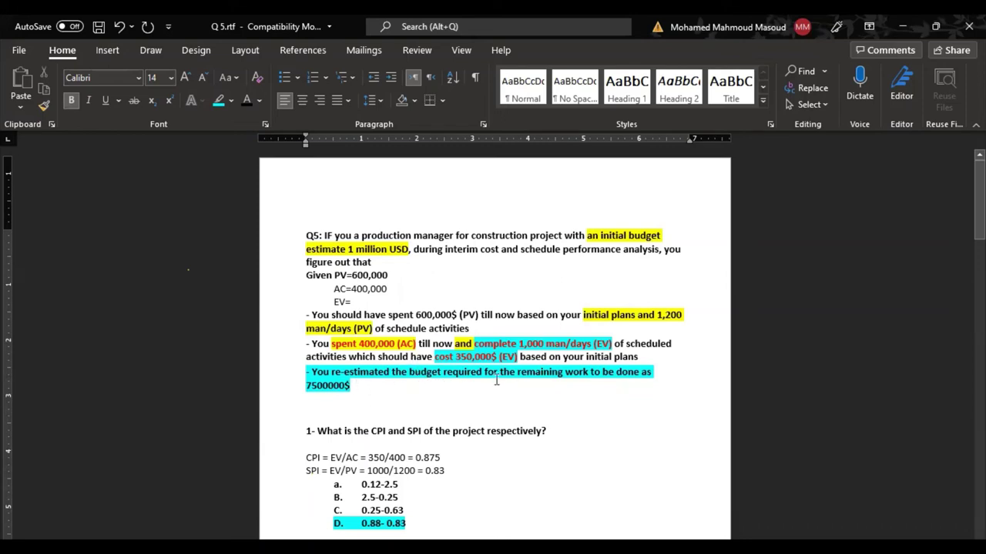
Correct the re-estimated budget for the remaining work in the Q5 statement to 750000$.
{"action": "left_click_drag", "start_coordinate": [500, 372], "coordinate": [590, 374]}
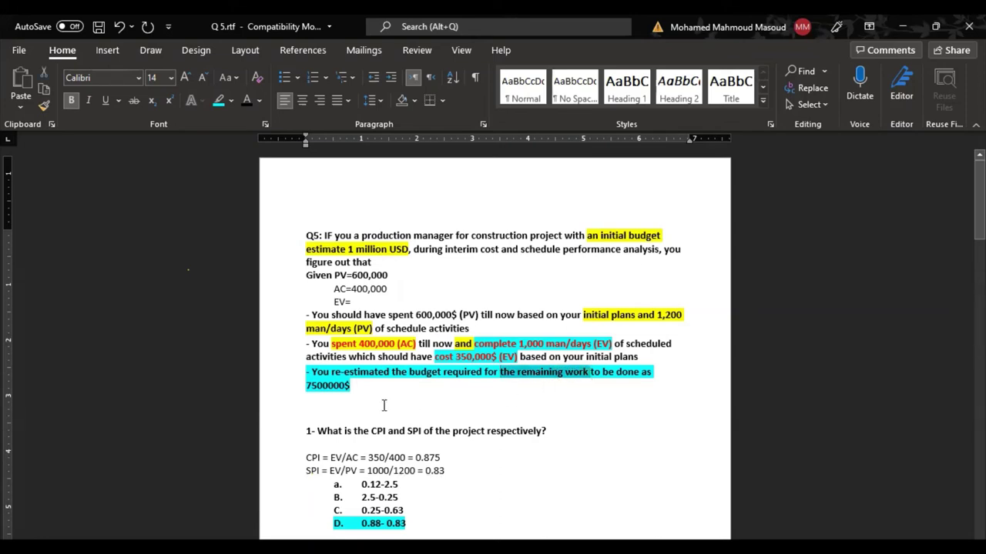
{"action": "left_click", "coordinate": [346, 396]}
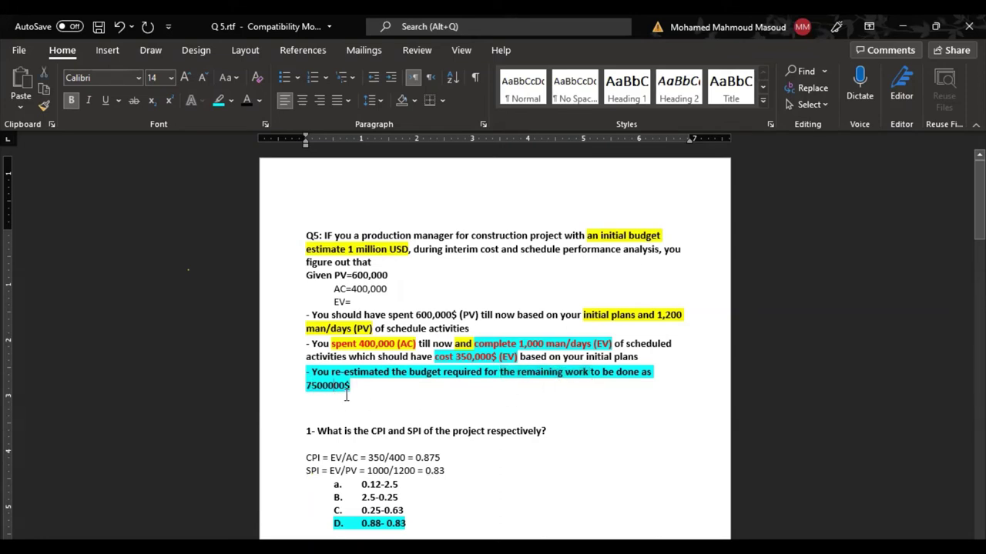
{"action": "key", "text": "BackSpace"}
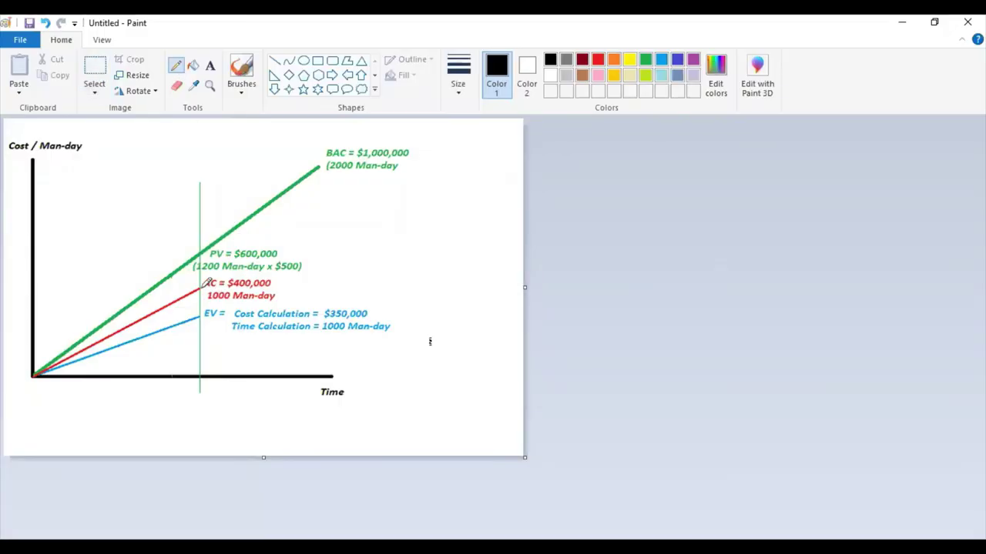
Switch to the Paint diagram, sketch a rising freehand curve from the AC point past the BAC label, and write 750 beside it.
{"action": "mouse_move", "coordinate": [204, 286]}
{"action": "left_mouse_down"}
{"action": "mouse_move", "coordinate": [305, 243]}
{"action": "mouse_move", "coordinate": [416, 128]}
{"action": "left_mouse_up"}
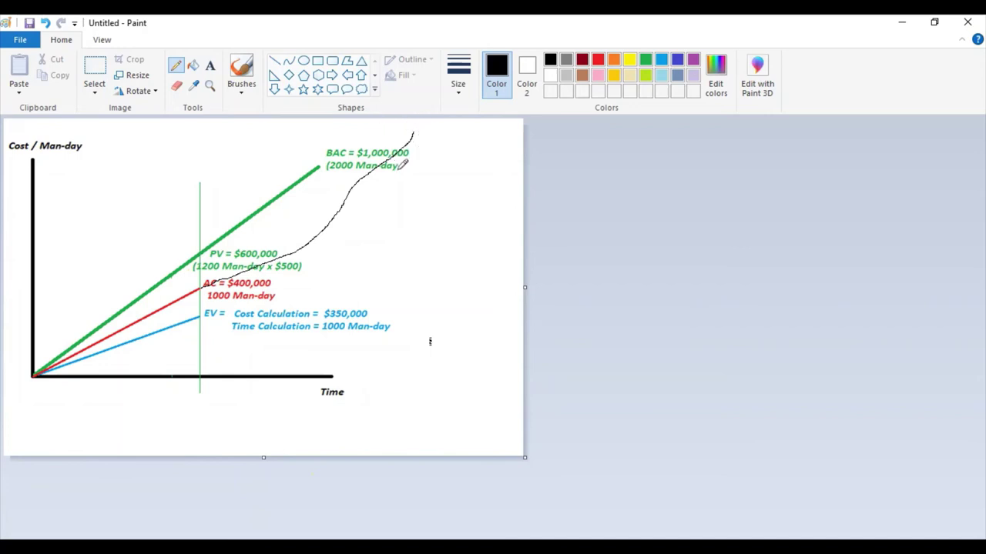
{"action": "mouse_move", "coordinate": [352, 212]}
{"action": "left_mouse_down"}
{"action": "mouse_move", "coordinate": [383, 210]}
{"action": "mouse_move", "coordinate": [377, 231]}
{"action": "mouse_move", "coordinate": [412, 212]}
{"action": "left_mouse_up"}
{"action": "mouse_move", "coordinate": [406, 221]}
{"action": "left_mouse_down"}
{"action": "mouse_move", "coordinate": [408, 242]}
{"action": "mouse_move", "coordinate": [447, 227]}
{"action": "left_mouse_up"}
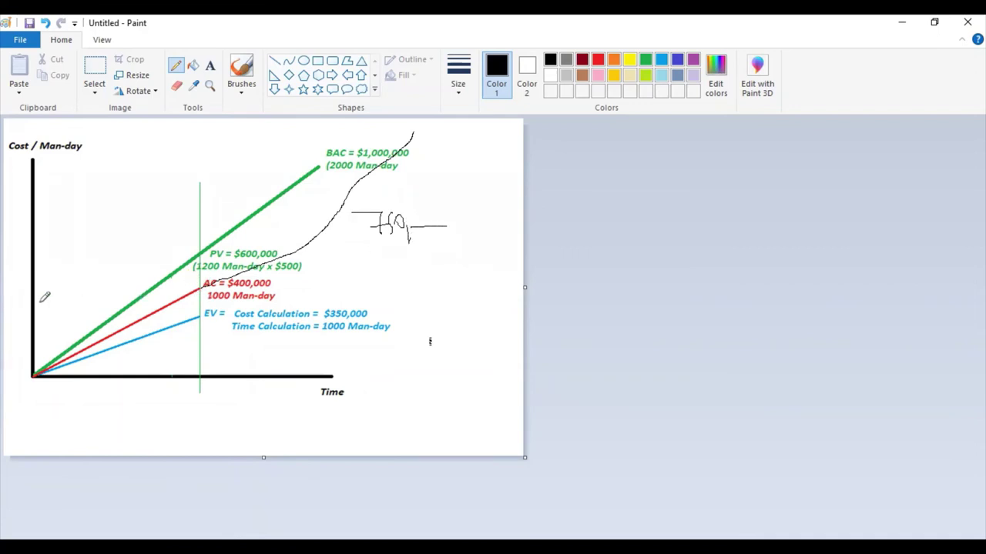
Draw horizontal lines at the AC level and the curve's upper end, join them with a vertical double-headed arrow, and retrace the curve.
{"action": "left_click_drag", "start_coordinate": [8, 290], "coordinate": [205, 289]}
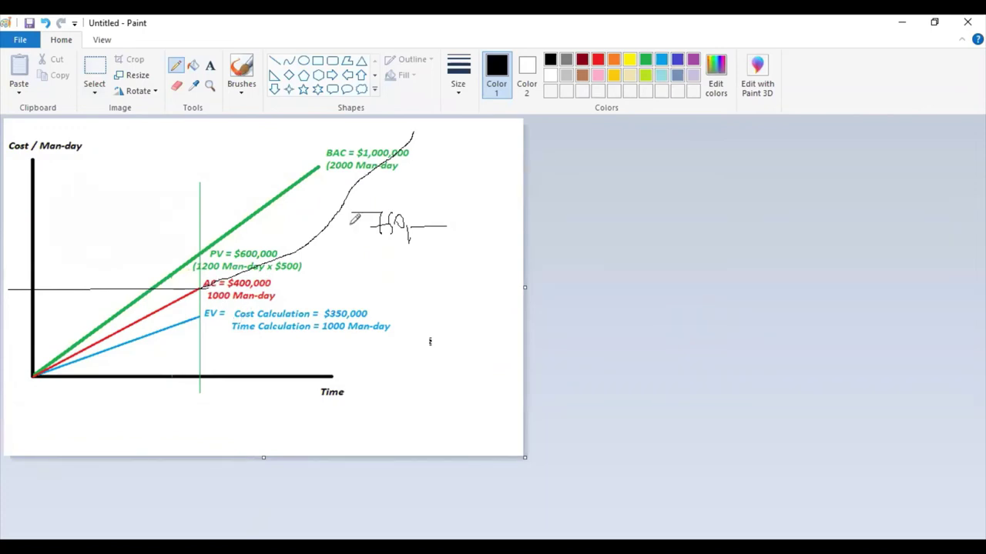
{"action": "left_click_drag", "start_coordinate": [7, 128], "coordinate": [492, 126]}
{"action": "left_click_drag", "start_coordinate": [204, 288], "coordinate": [499, 269]}
{"action": "mouse_move", "coordinate": [478, 139]}
{"action": "left_mouse_down"}
{"action": "mouse_move", "coordinate": [497, 269]}
{"action": "mouse_move", "coordinate": [505, 253]}
{"action": "mouse_move", "coordinate": [486, 292]}
{"action": "left_mouse_up"}
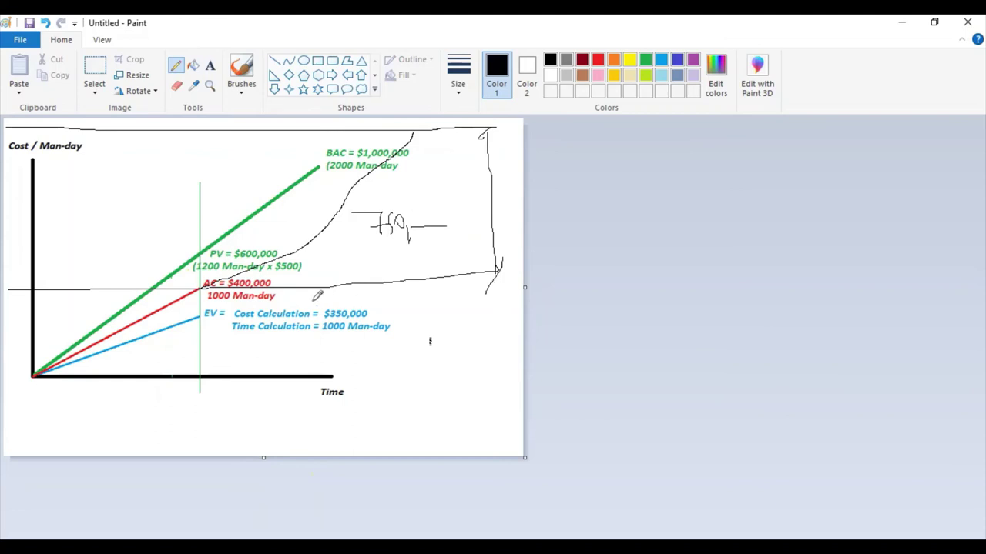
{"action": "mouse_move", "coordinate": [208, 287]}
{"action": "left_mouse_down"}
{"action": "mouse_move", "coordinate": [348, 214]}
{"action": "mouse_move", "coordinate": [454, 123]}
{"action": "left_mouse_up"}
{"action": "left_click_drag", "start_coordinate": [377, 243], "coordinate": [457, 243]}
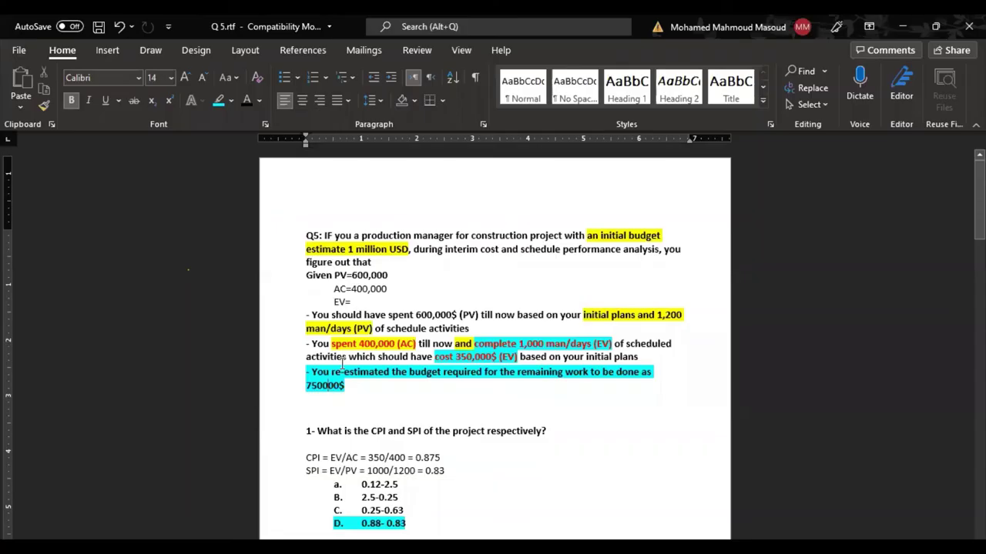
Switch to the Paint diagram, retrace the forecast curve, and handwrite underlined ETC and EAC labels beside the cost axis.
{"action": "scroll", "coordinate": [345, 377], "scroll_direction": "down", "scroll_amount": 2}
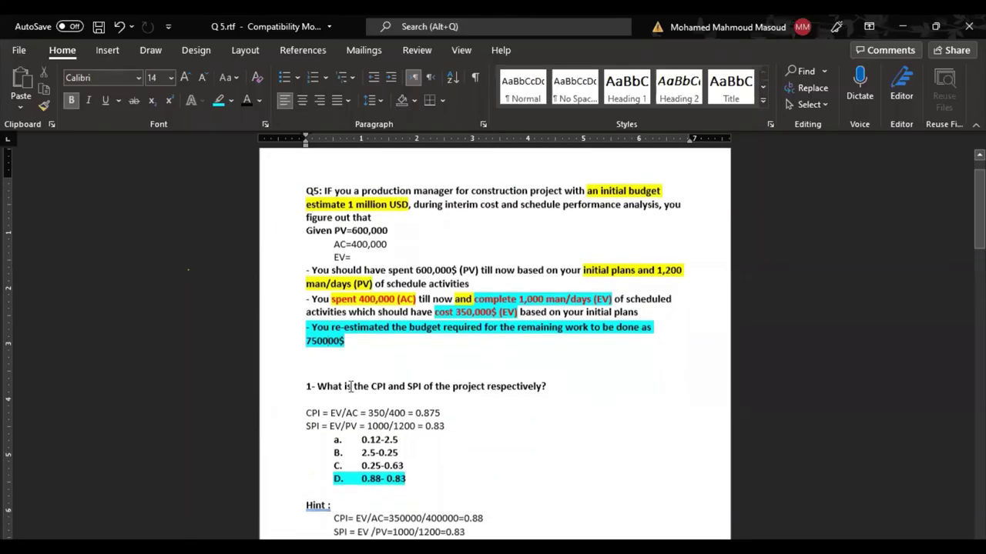
{"action": "left_click_drag", "start_coordinate": [330, 295], "coordinate": [457, 294]}
{"action": "left_click_drag", "start_coordinate": [519, 295], "coordinate": [587, 294]}
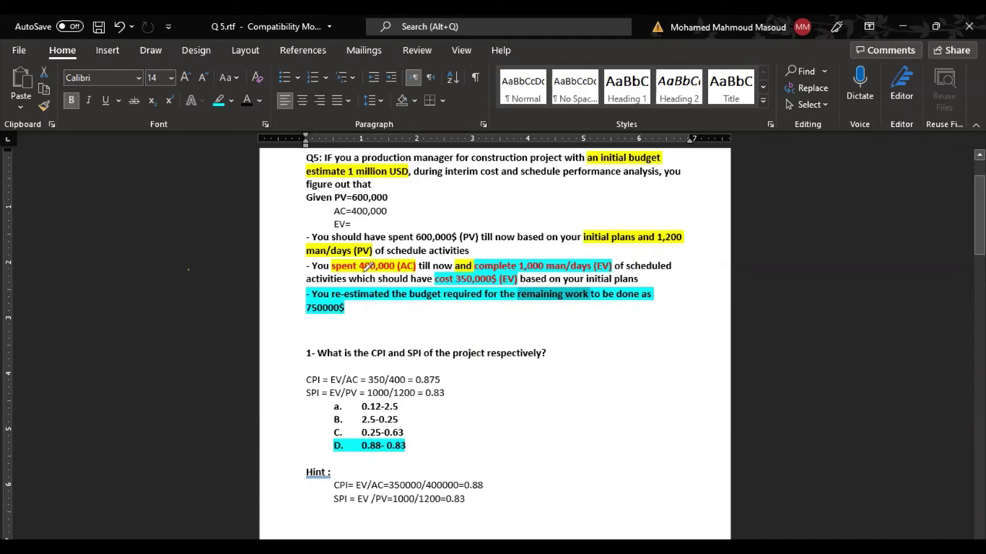
{"action": "key", "text": "alt+Tab"}
{"action": "mouse_move", "coordinate": [224, 274]}
{"action": "left_mouse_down"}
{"action": "mouse_move", "coordinate": [350, 204]}
{"action": "mouse_move", "coordinate": [406, 157]}
{"action": "left_mouse_up"}
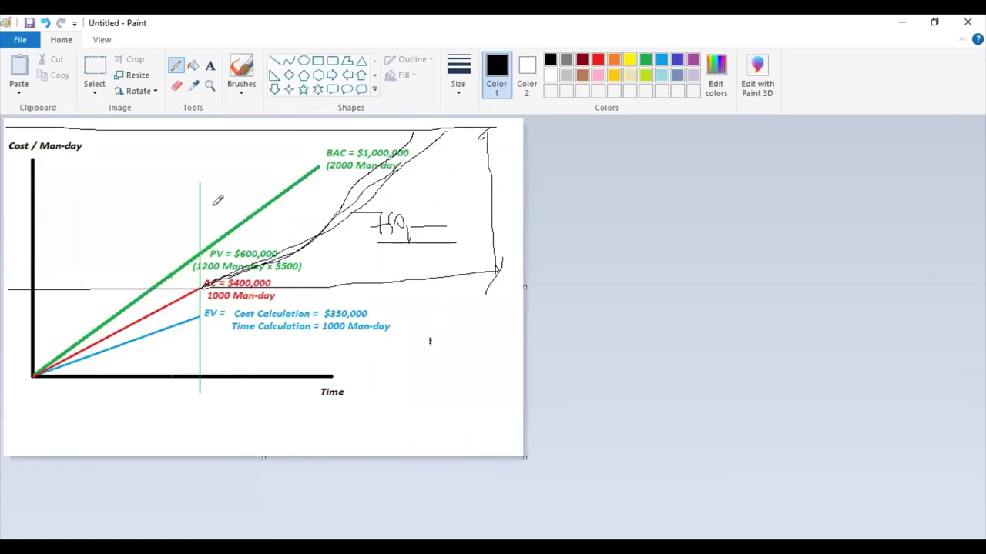
{"action": "mouse_move", "coordinate": [94, 170]}
{"action": "left_mouse_down"}
{"action": "mouse_move", "coordinate": [66, 193]}
{"action": "mouse_move", "coordinate": [90, 194]}
{"action": "mouse_move", "coordinate": [94, 179]}
{"action": "mouse_move", "coordinate": [105, 185]}
{"action": "mouse_move", "coordinate": [115, 169]}
{"action": "mouse_move", "coordinate": [146, 194]}
{"action": "left_mouse_up"}
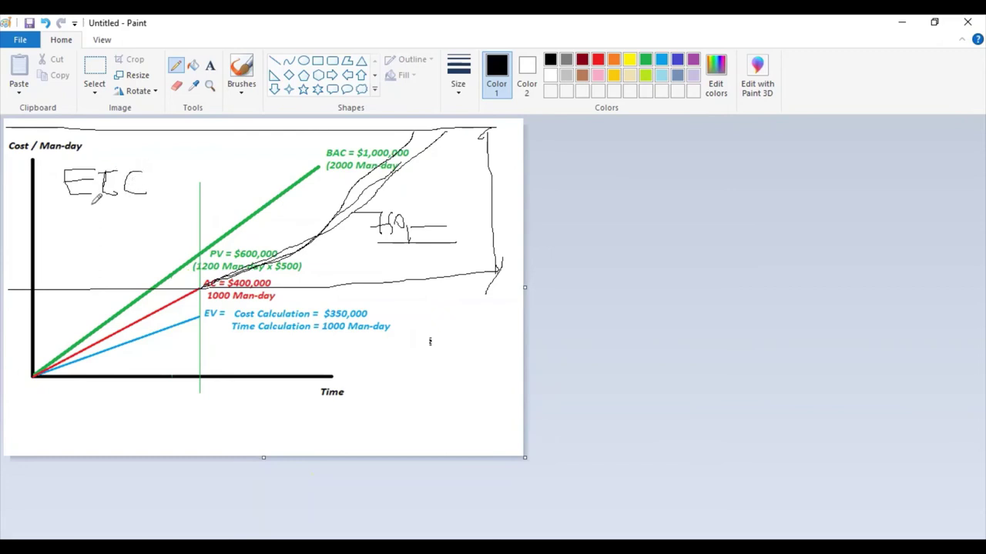
{"action": "left_click_drag", "start_coordinate": [67, 202], "coordinate": [166, 199]}
{"action": "mouse_move", "coordinate": [77, 228]}
{"action": "left_mouse_down"}
{"action": "mouse_move", "coordinate": [63, 246]}
{"action": "mouse_move", "coordinate": [91, 252]}
{"action": "mouse_move", "coordinate": [77, 239]}
{"action": "mouse_move", "coordinate": [94, 254]}
{"action": "mouse_move", "coordinate": [131, 214]}
{"action": "mouse_move", "coordinate": [110, 230]}
{"action": "mouse_move", "coordinate": [144, 244]}
{"action": "left_mouse_up"}
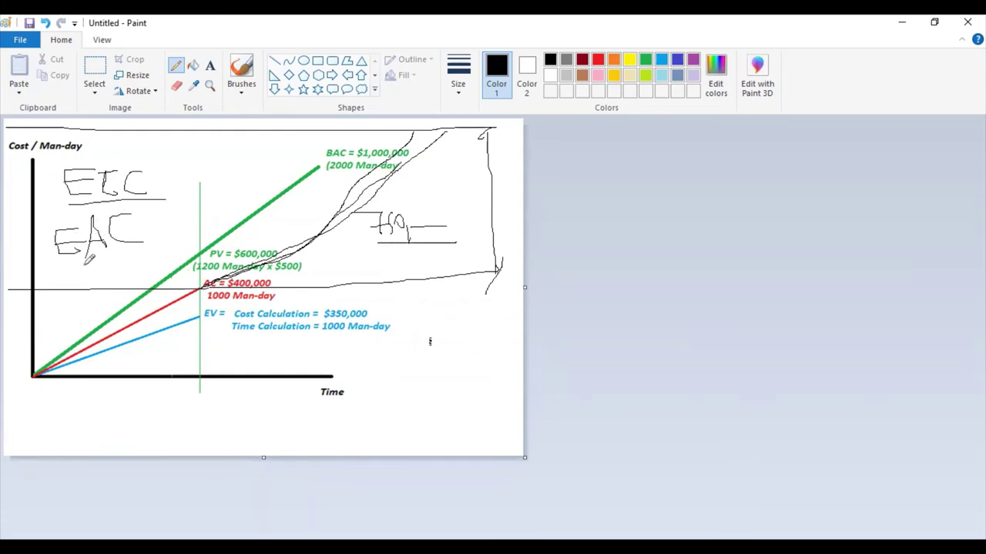
{"action": "left_click_drag", "start_coordinate": [60, 264], "coordinate": [157, 251]}
Circle the BAC label and its value, draw a short arrow toward the forecast curve, and underline EAC again.
{"action": "mouse_move", "coordinate": [309, 150]}
{"action": "left_mouse_down"}
{"action": "mouse_move", "coordinate": [328, 159]}
{"action": "mouse_move", "coordinate": [352, 137]}
{"action": "mouse_move", "coordinate": [308, 151]}
{"action": "mouse_move", "coordinate": [326, 162]}
{"action": "left_mouse_up"}
{"action": "left_click_drag", "start_coordinate": [69, 258], "coordinate": [120, 251]}
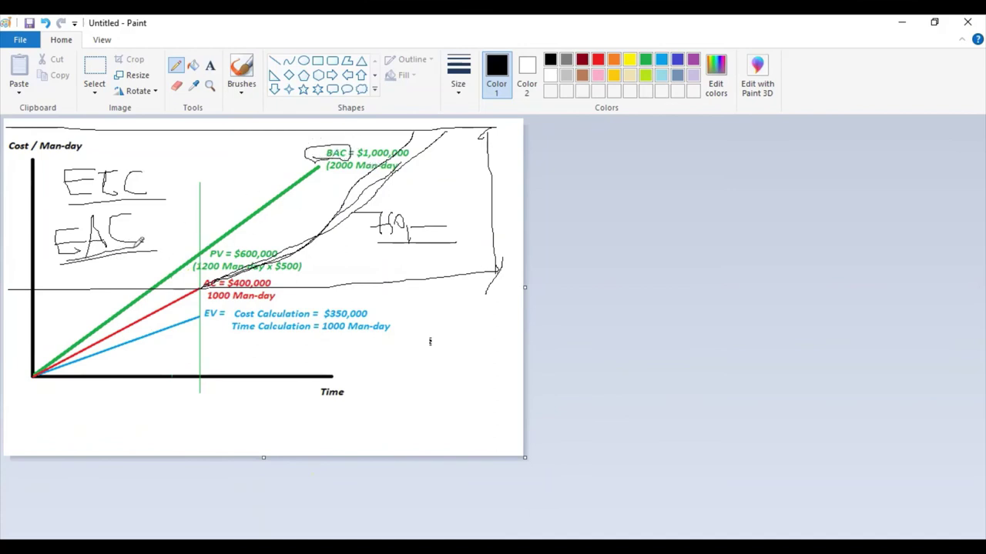
{"action": "mouse_move", "coordinate": [349, 159]}
{"action": "left_mouse_down"}
{"action": "mouse_move", "coordinate": [412, 154]}
{"action": "mouse_move", "coordinate": [325, 145]}
{"action": "left_mouse_up"}
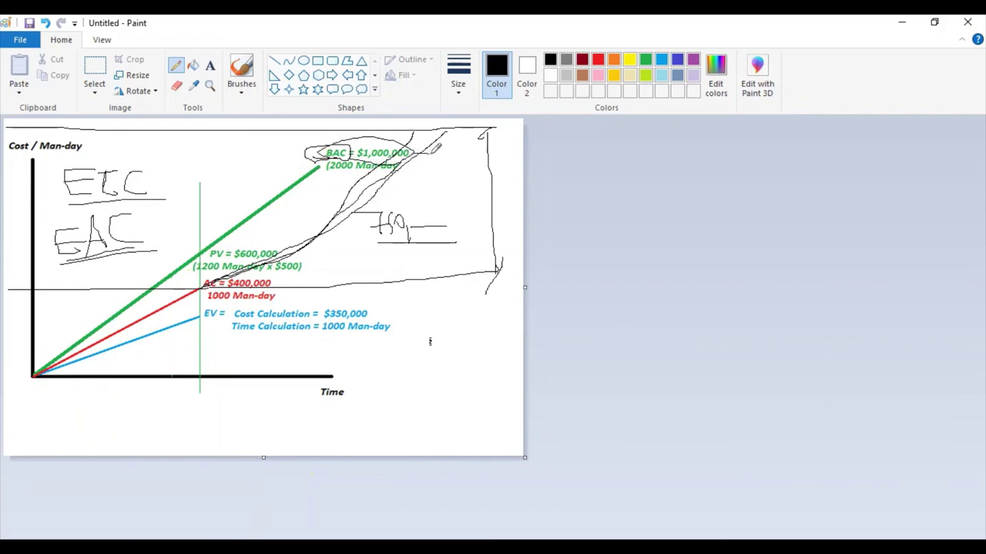
{"action": "left_click_drag", "start_coordinate": [414, 153], "coordinate": [428, 155]}
Draw a bracket with an arrow linking the AC and EV labels and handwrite CPI beside it.
{"action": "mouse_move", "coordinate": [207, 285]}
{"action": "left_mouse_down"}
{"action": "mouse_move", "coordinate": [392, 291]}
{"action": "mouse_move", "coordinate": [307, 320]}
{"action": "mouse_move", "coordinate": [192, 325]}
{"action": "left_mouse_up"}
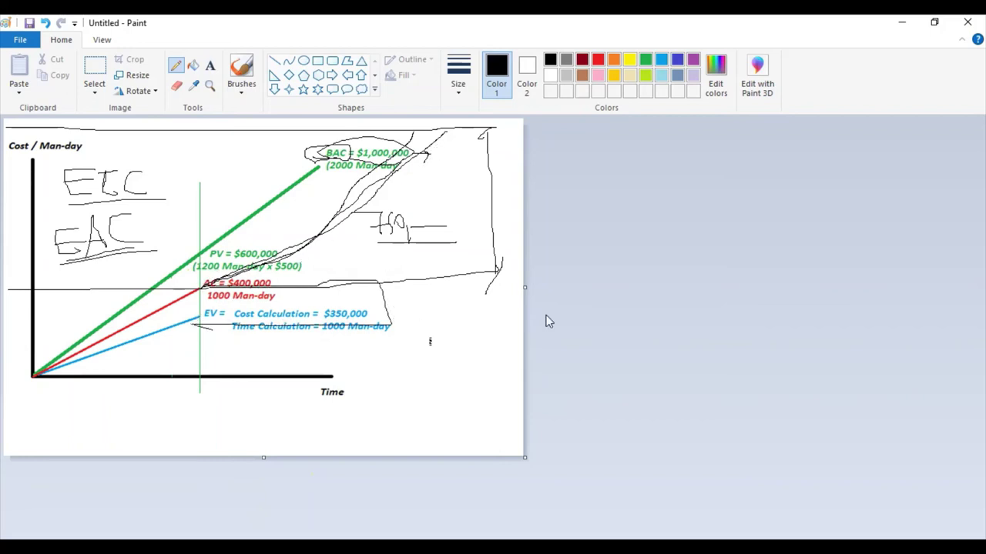
{"action": "mouse_move", "coordinate": [408, 305]}
{"action": "left_mouse_down"}
{"action": "mouse_move", "coordinate": [409, 318]}
{"action": "mouse_move", "coordinate": [433, 302]}
{"action": "left_mouse_up"}
{"action": "mouse_move", "coordinate": [425, 304]}
{"action": "left_mouse_down"}
{"action": "mouse_move", "coordinate": [425, 318]}
{"action": "mouse_move", "coordinate": [457, 301]}
{"action": "left_mouse_up"}
{"action": "mouse_move", "coordinate": [452, 302]}
{"action": "left_mouse_down"}
{"action": "mouse_move", "coordinate": [451, 322]}
{"action": "mouse_move", "coordinate": [469, 316]}
{"action": "left_mouse_up"}
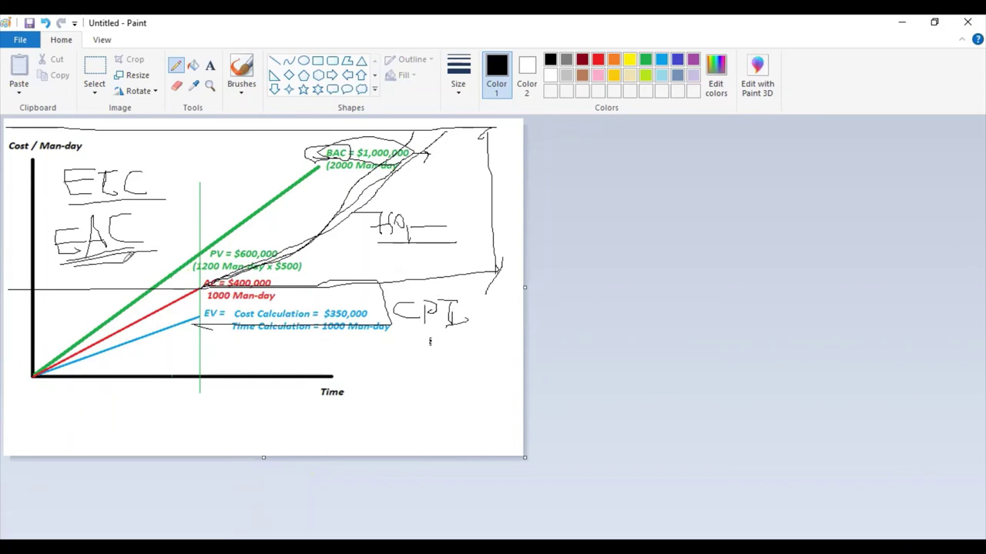
Handwrite the formula EAC = BAC / CPI below the time axis and circle BAC in it.
{"action": "mouse_move", "coordinate": [142, 396]}
{"action": "left_mouse_down"}
{"action": "mouse_move", "coordinate": [119, 417]}
{"action": "mouse_move", "coordinate": [146, 437]}
{"action": "mouse_move", "coordinate": [145, 415]}
{"action": "mouse_move", "coordinate": [157, 411]}
{"action": "mouse_move", "coordinate": [173, 438]}
{"action": "mouse_move", "coordinate": [202, 391]}
{"action": "mouse_move", "coordinate": [202, 431]}
{"action": "mouse_move", "coordinate": [315, 420]}
{"action": "left_mouse_up"}
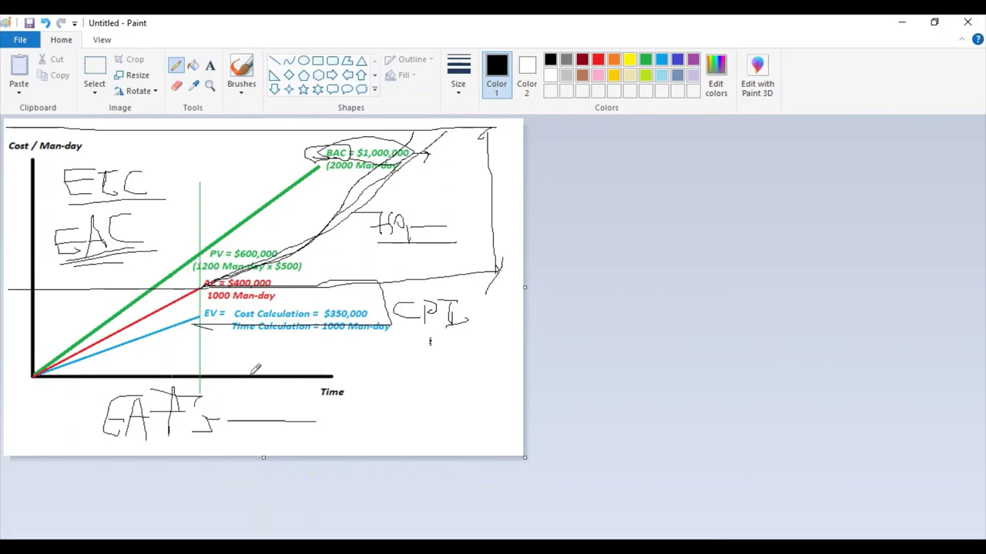
{"action": "mouse_move", "coordinate": [254, 378]}
{"action": "left_mouse_down"}
{"action": "mouse_move", "coordinate": [250, 409]}
{"action": "mouse_move", "coordinate": [280, 380]}
{"action": "mouse_move", "coordinate": [291, 411]}
{"action": "left_mouse_up"}
{"action": "left_click_drag", "start_coordinate": [274, 399], "coordinate": [301, 395]}
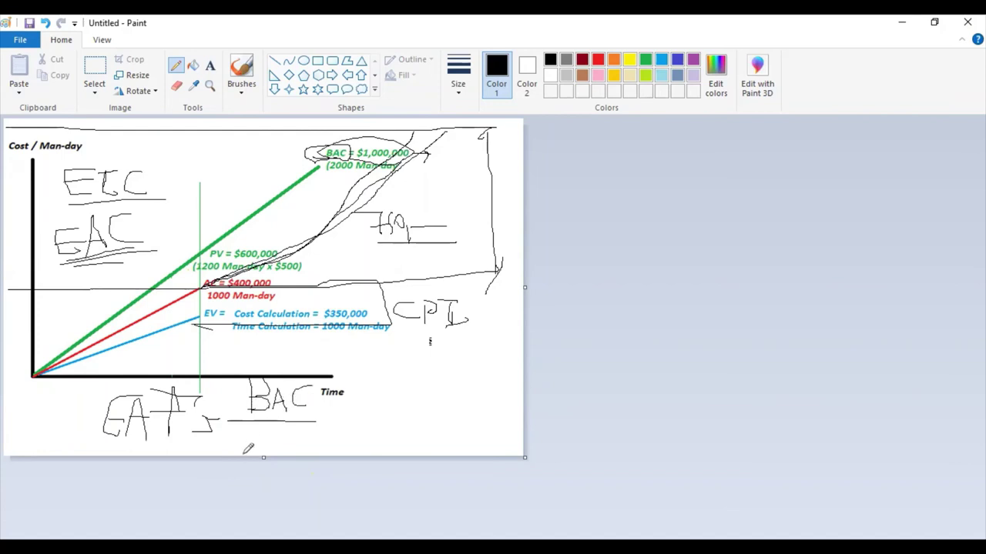
{"action": "mouse_move", "coordinate": [261, 433]}
{"action": "left_mouse_down"}
{"action": "mouse_move", "coordinate": [259, 453]}
{"action": "mouse_move", "coordinate": [269, 454]}
{"action": "mouse_move", "coordinate": [270, 443]}
{"action": "mouse_move", "coordinate": [290, 453]}
{"action": "mouse_move", "coordinate": [298, 424]}
{"action": "left_mouse_up"}
{"action": "left_click_drag", "start_coordinate": [285, 453], "coordinate": [344, 416]}
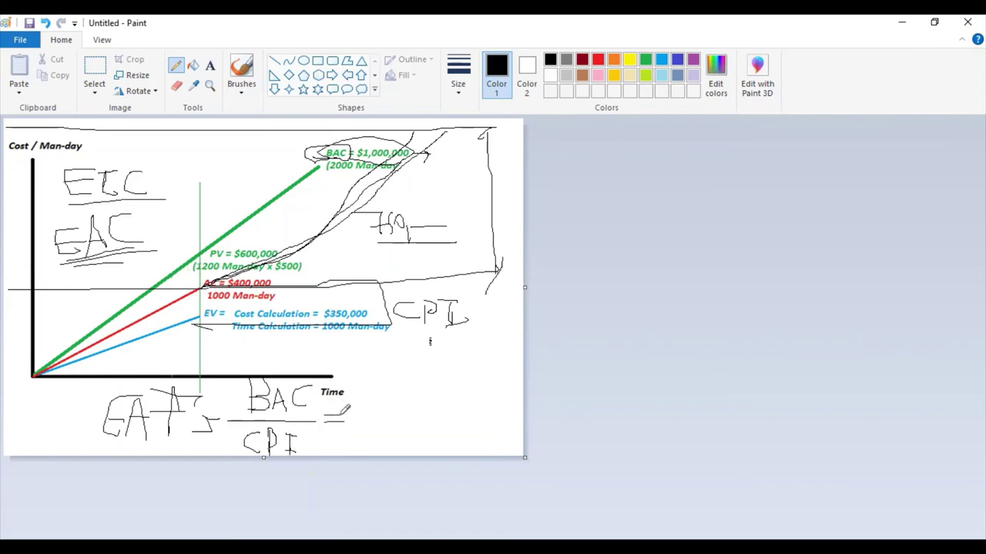
{"action": "mouse_move", "coordinate": [266, 416]}
{"action": "left_mouse_down"}
{"action": "mouse_move", "coordinate": [285, 416]}
{"action": "mouse_move", "coordinate": [235, 368]}
{"action": "mouse_move", "coordinate": [274, 416]}
{"action": "left_mouse_up"}
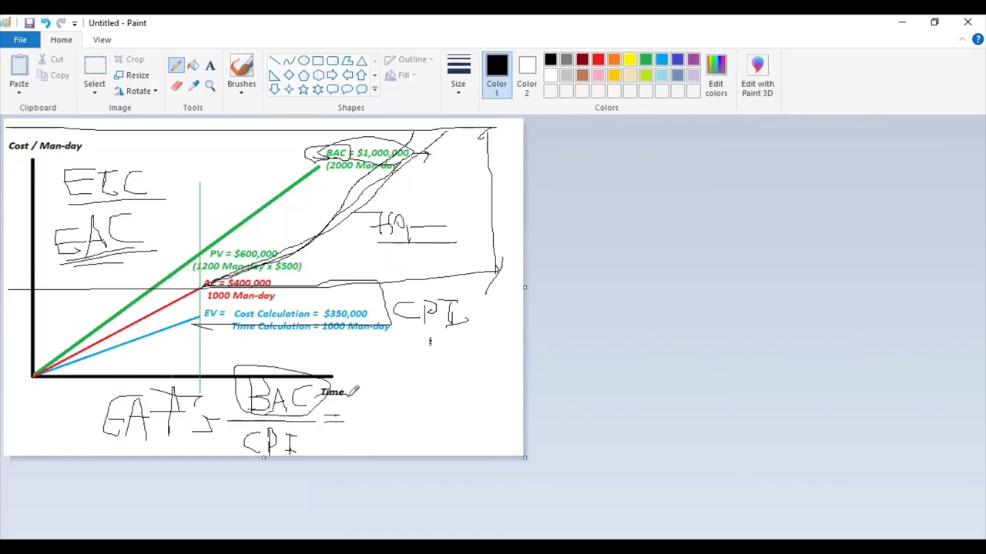
{"action": "mouse_move", "coordinate": [347, 416]}
{"action": "left_mouse_down"}
{"action": "mouse_move", "coordinate": [355, 399]}
{"action": "mouse_move", "coordinate": [362, 414]}
{"action": "mouse_move", "coordinate": [405, 411]}
{"action": "mouse_move", "coordinate": [371, 425]}
{"action": "mouse_move", "coordinate": [439, 422]}
{"action": "left_mouse_up"}
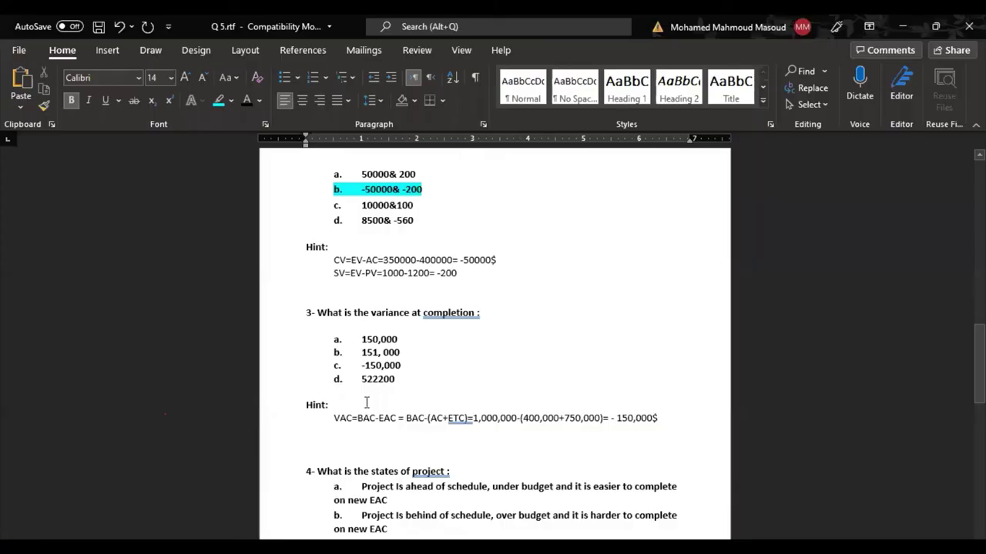
In Q 5.rtf, add the line "VAC = Variance at completion =" under question 3, with a blank line before the answer options.
{"action": "scroll", "coordinate": [370, 402], "scroll_direction": "down", "scroll_amount": 3}
{"action": "scroll", "coordinate": [377, 403], "scroll_direction": "up", "scroll_amount": 3}
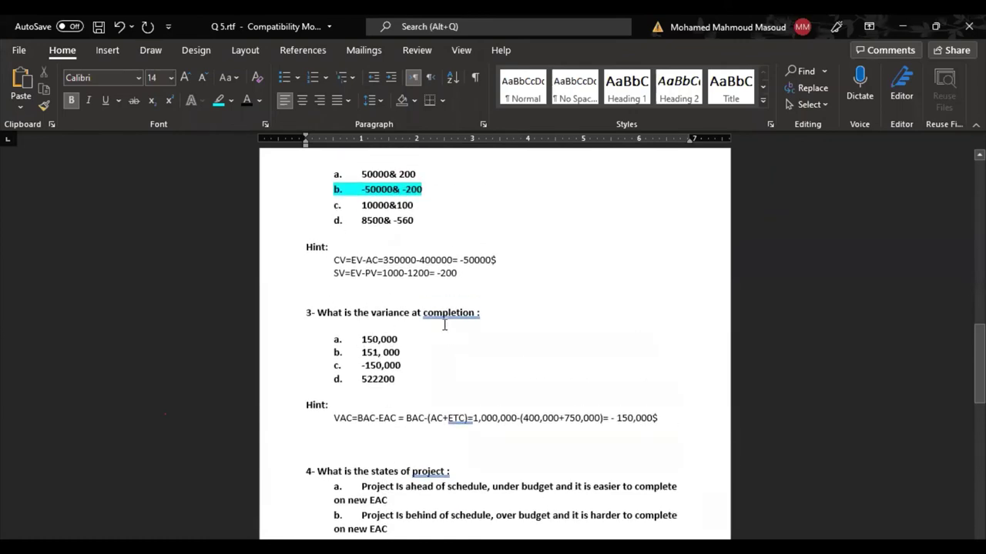
{"action": "left_click", "coordinate": [391, 327]}
{"action": "type", "text": "\\\\"}
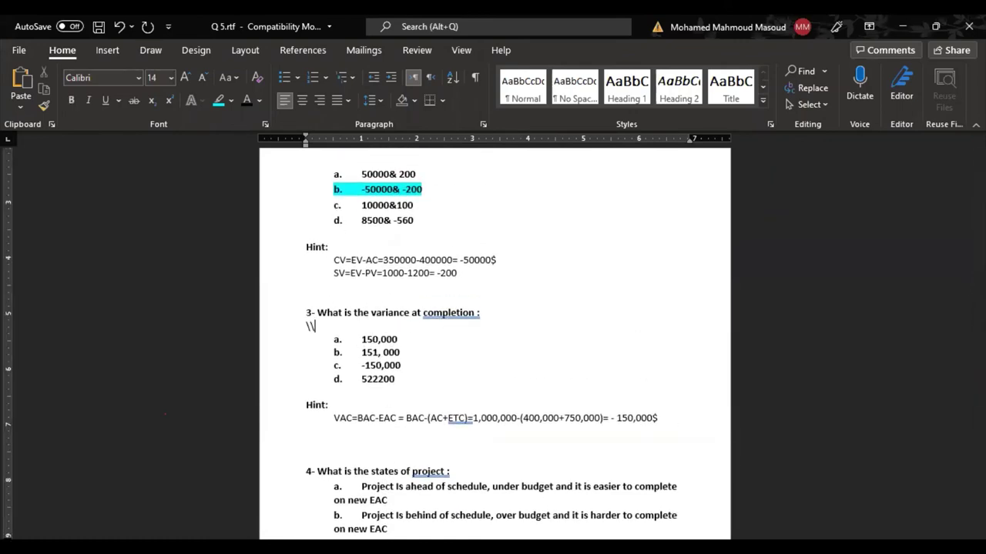
{"action": "key", "text": "Return"}
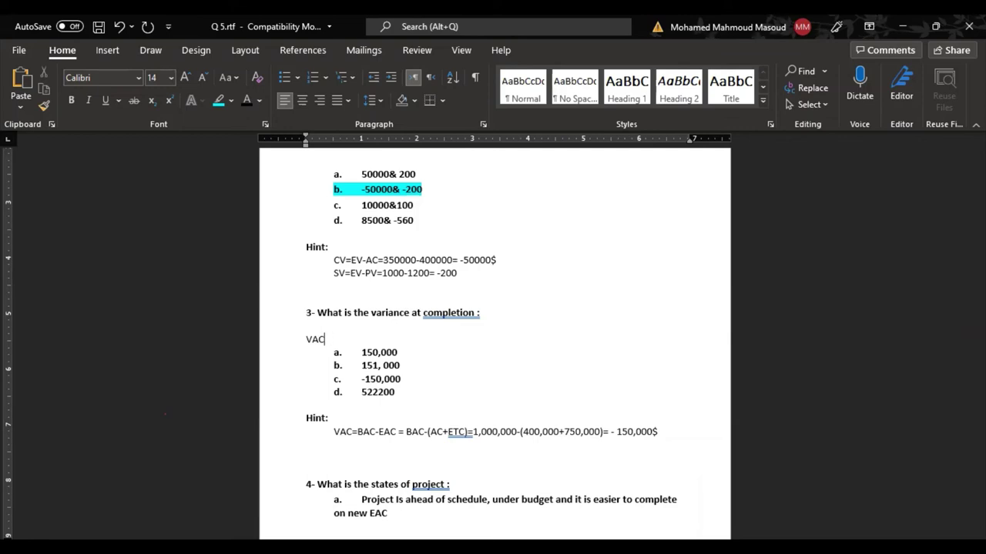
{"action": "type", "text": "VAC = Variance at completion ="}
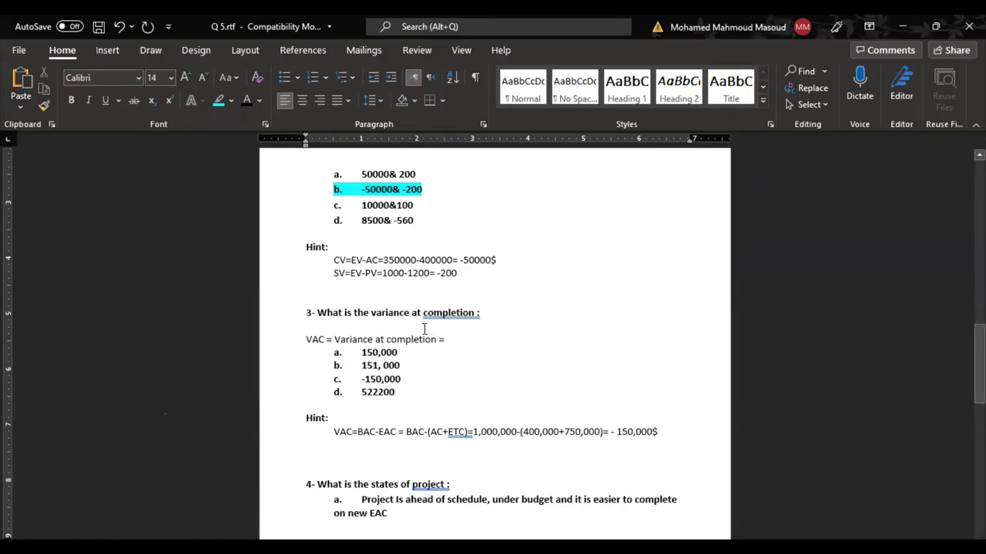
{"action": "left_click", "coordinate": [452, 329]}
{"action": "key", "text": "Return"}
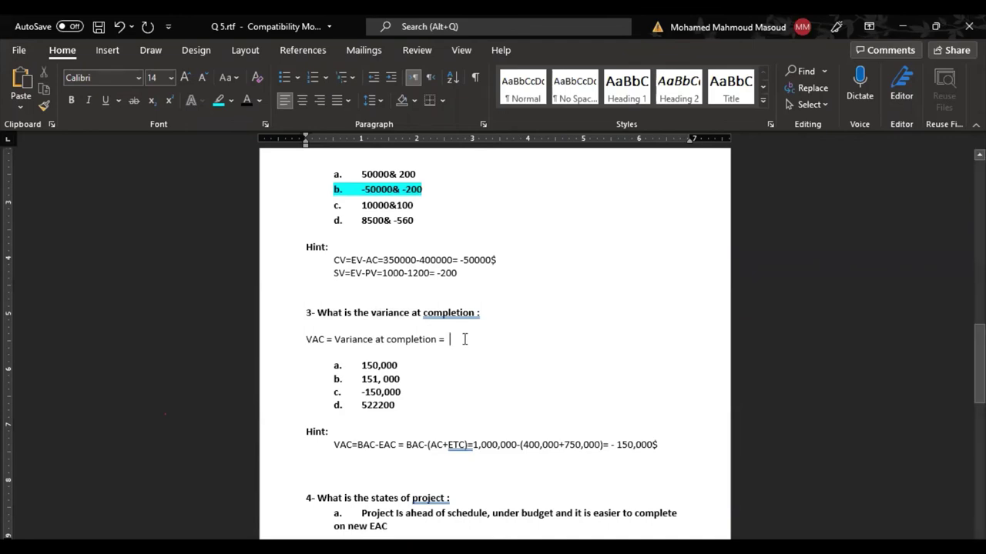
{"action": "type", "text": "BAC"}
{"action": "left_click_drag", "start_coordinate": [334, 445], "coordinate": [462, 445]}
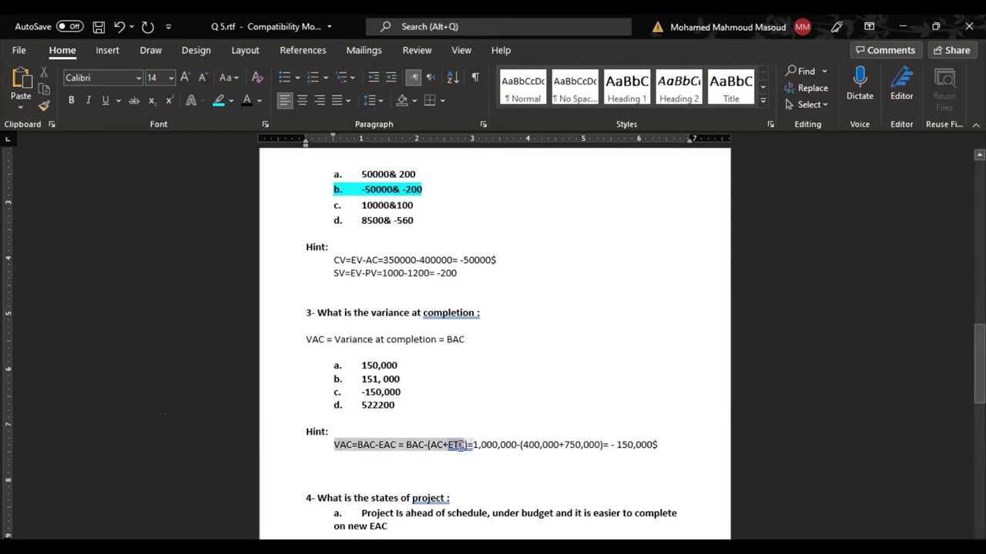
{"action": "left_click", "coordinate": [505, 457]}
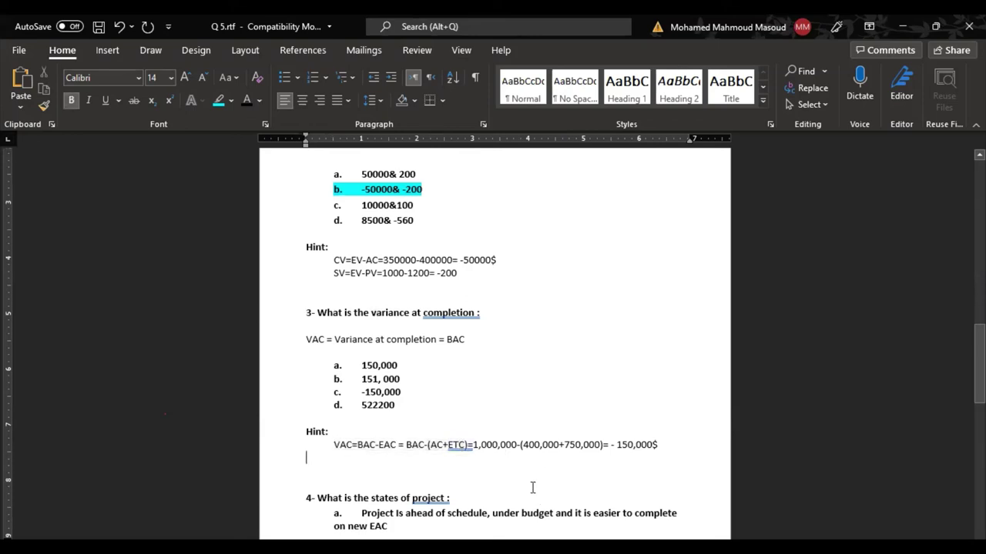
{"action": "left_click", "coordinate": [478, 343]}
{"action": "left_click_drag", "start_coordinate": [477, 343], "coordinate": [445, 346]}
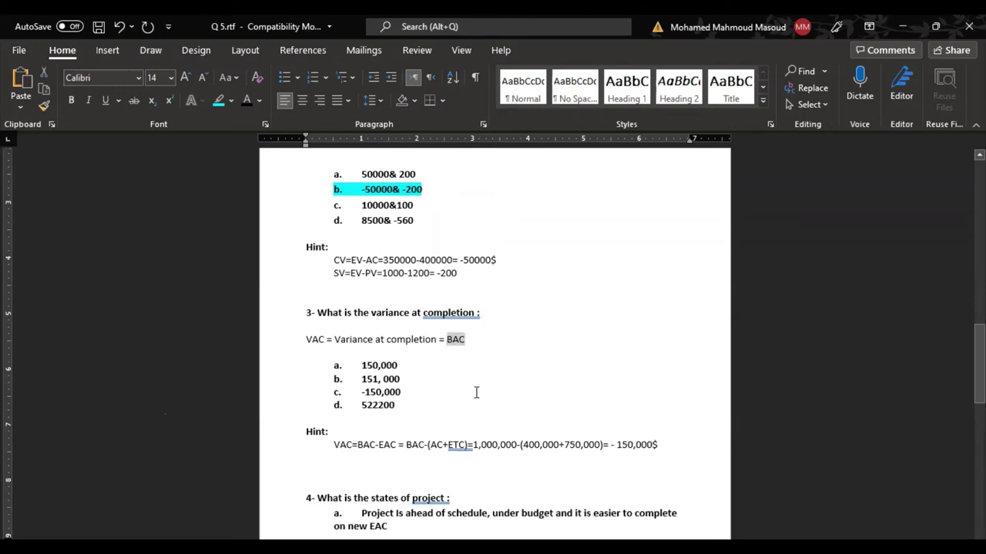
{"action": "key", "text": "Delete"}
Start a calculation line above the VAC line with "BAC = 400,000 (AC)".
{"action": "left_click", "coordinate": [336, 326]}
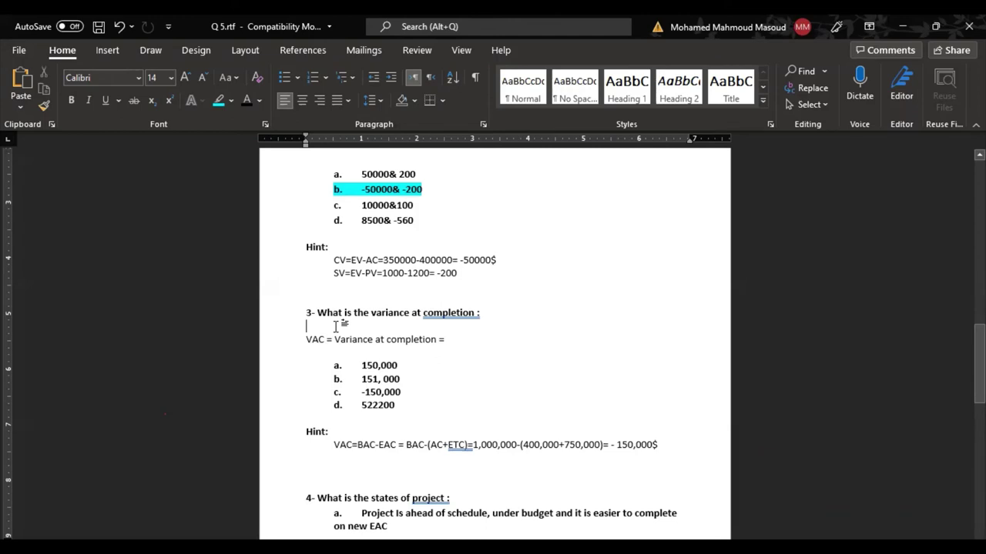
{"action": "type", "text": "BAC ="}
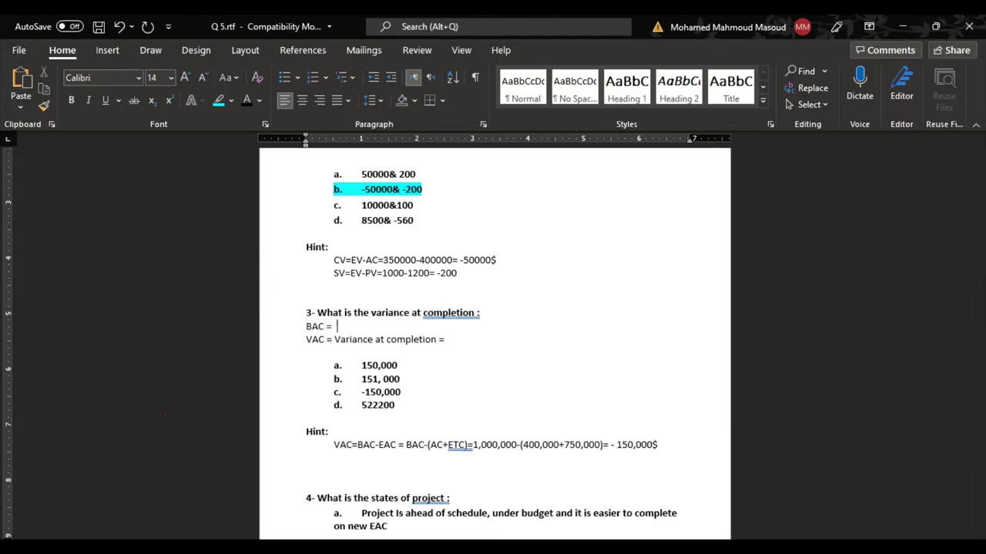
{"action": "type", "text": " 400"}
{"action": "type", "text": ",00"}
{"action": "type", "text": "0 ( AV"}
{"action": "type", "text": "C"}
{"action": "type", "text": ")"}
{"action": "key", "text": "BackSpace"}
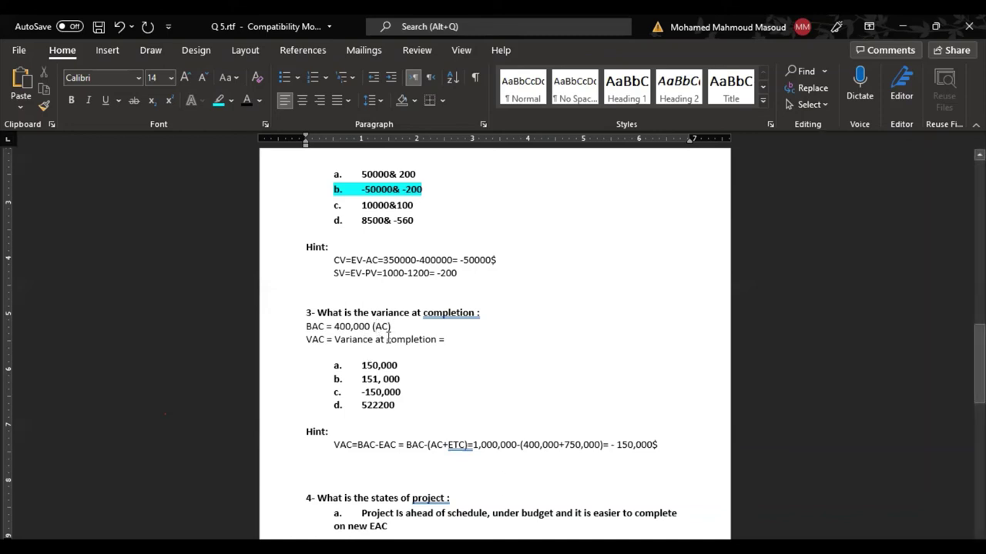
Complete the calculation with "+ 750,000 (re-estimate for the remaining work) = 1,150,000" and add a blank line below it.
{"action": "type", "text": "+ 750"}
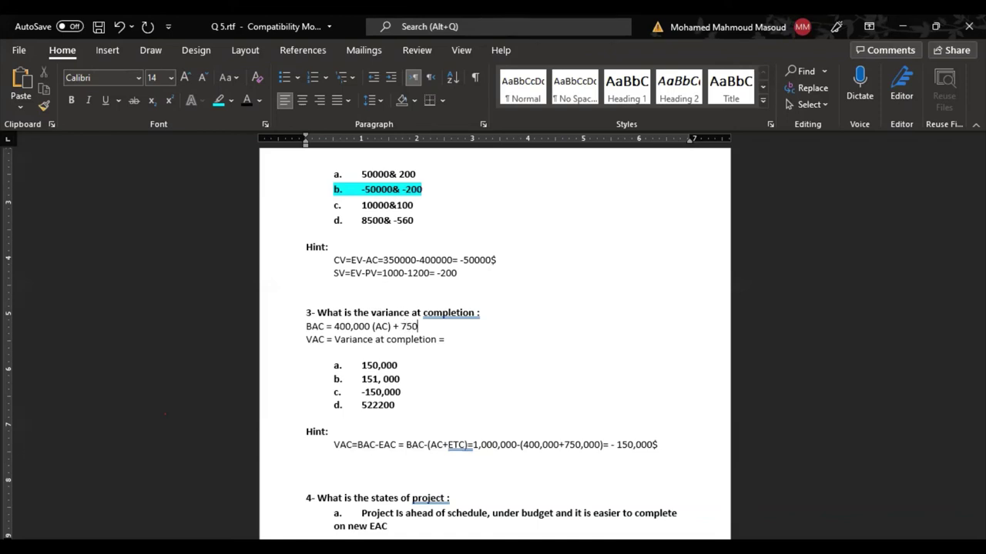
{"action": "type", "text": ",00"}
{"action": "type", "text": "("}
{"action": "type", "text": " f"}
{"action": "type", "text": "re"}
{"action": "type", "text": "-esti"}
{"action": "type", "text": "mate for the r"}
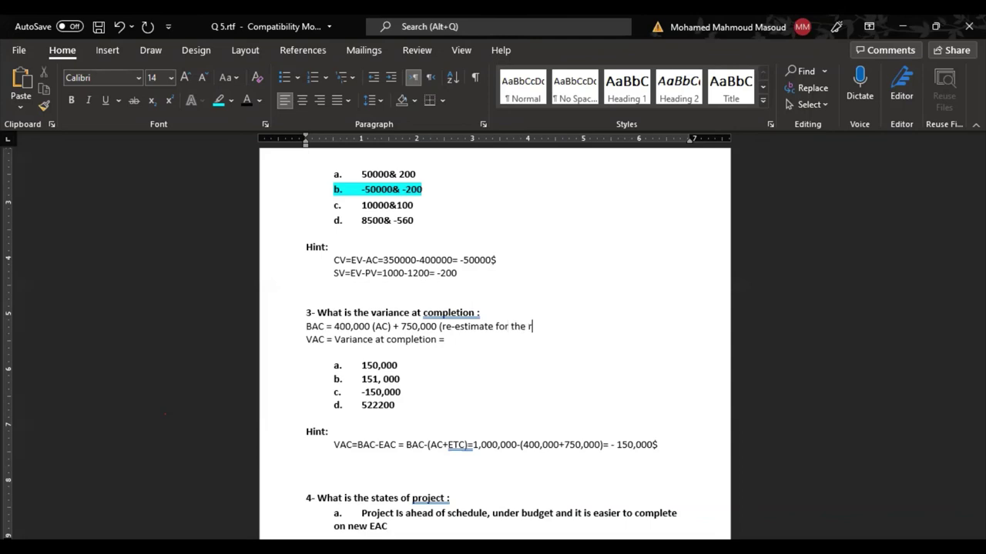
{"action": "type", "text": "emaining work)"}
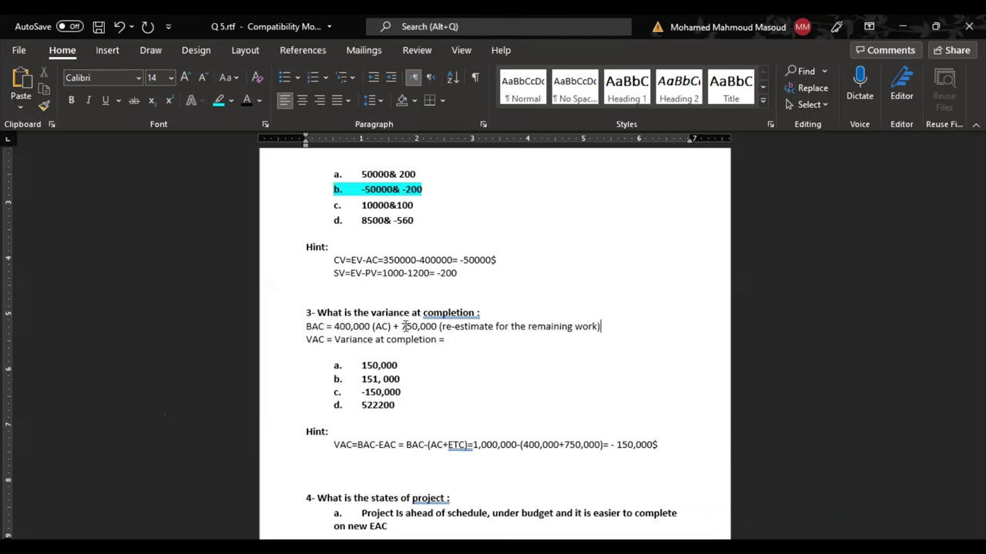
{"action": "type", "text": " ="}
{"action": "type", "text": "1,150,000"}
{"action": "key", "text": "Return"}
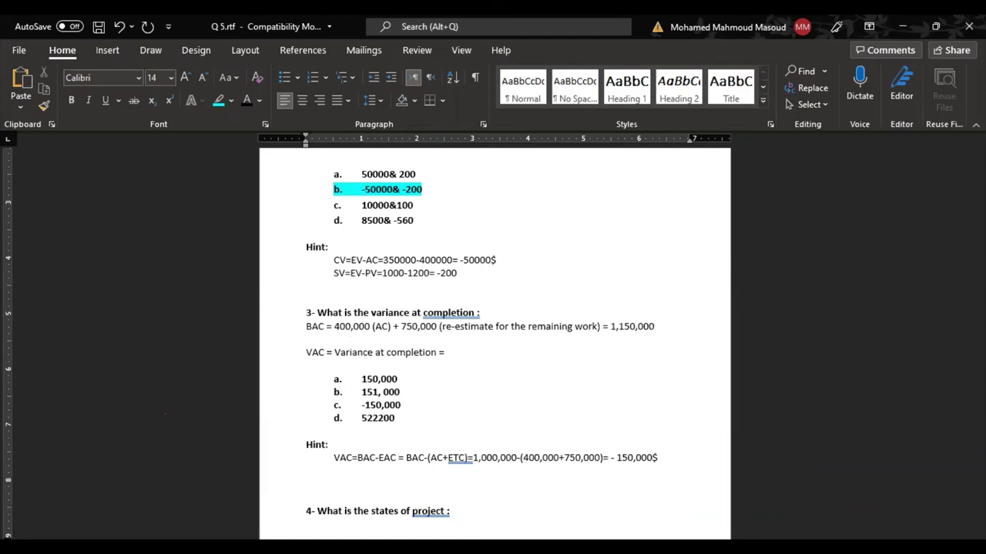
Correct the label of the 1,150,000 calculation under question 3 to EAC.
{"action": "left_click_drag", "start_coordinate": [325, 326], "coordinate": [312, 325]}
{"action": "left_click", "coordinate": [312, 326]}
{"action": "left_click_drag", "start_coordinate": [312, 327], "coordinate": [306, 329]}
{"action": "type", "text": "E"}
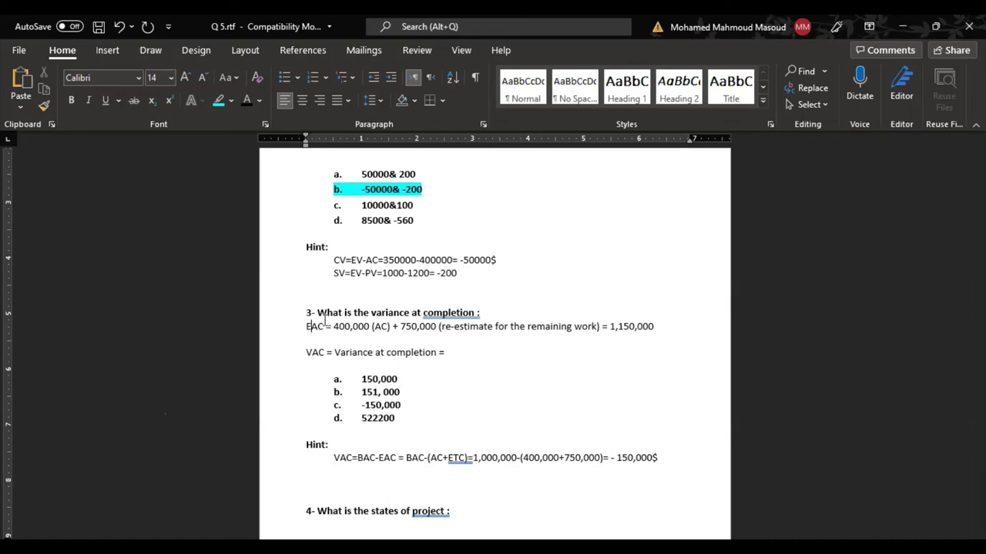
{"action": "left_click_drag", "start_coordinate": [324, 328], "coordinate": [439, 329]}
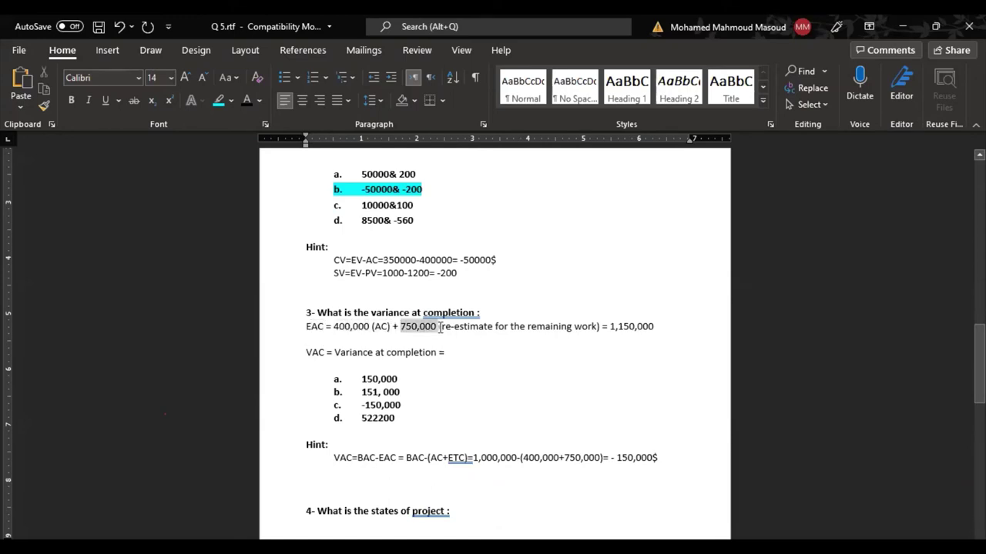
{"action": "left_click_drag", "start_coordinate": [610, 328], "coordinate": [652, 327]}
Add "BAC = 1,000,000" below the EAC line, leaving blank lines before the VAC line and after the question 3 heading.
{"action": "left_click", "coordinate": [308, 340]}
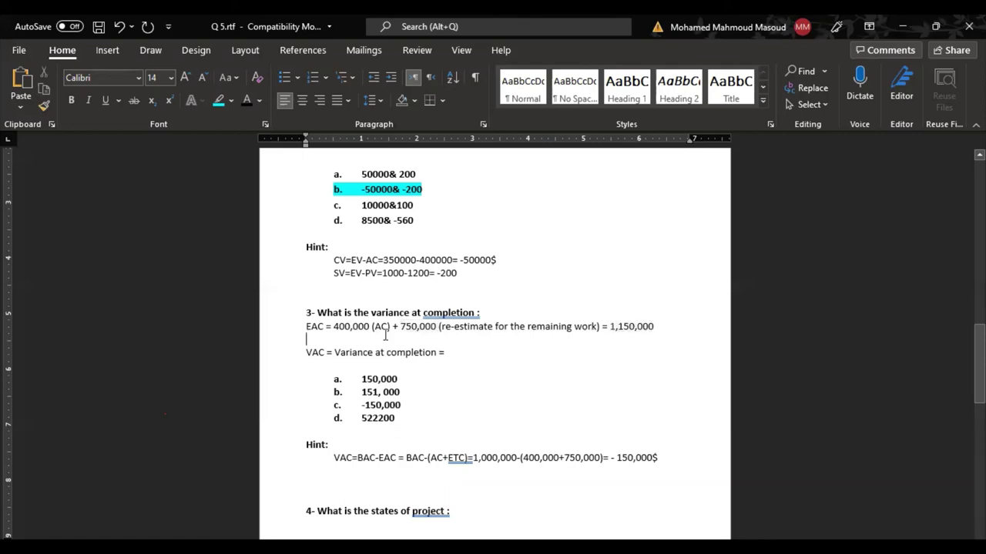
{"action": "type", "text": "BAC"}
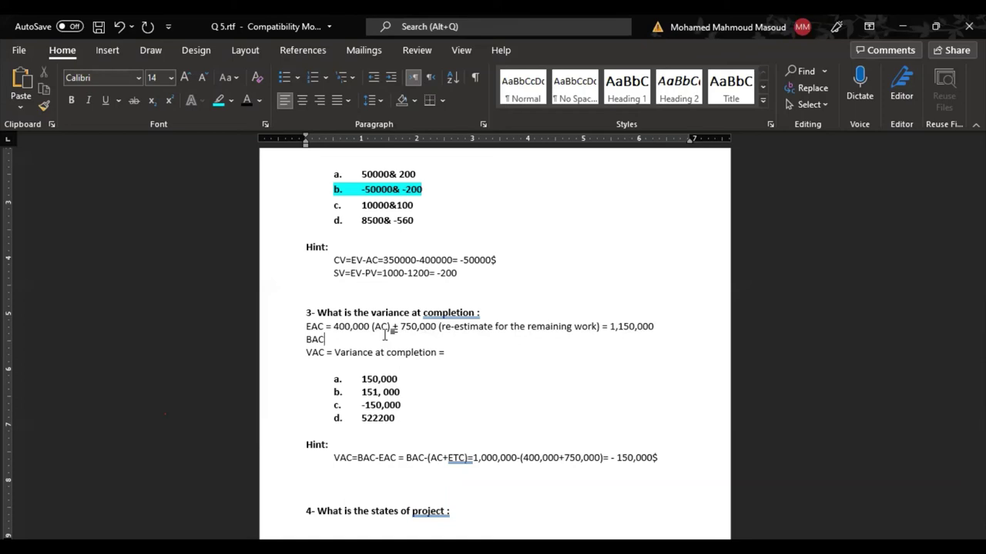
{"action": "type", "text": " = 10"}
{"action": "type", "text": ",000,000"}
{"action": "key", "text": "Return"}
{"action": "key", "text": "Return"}
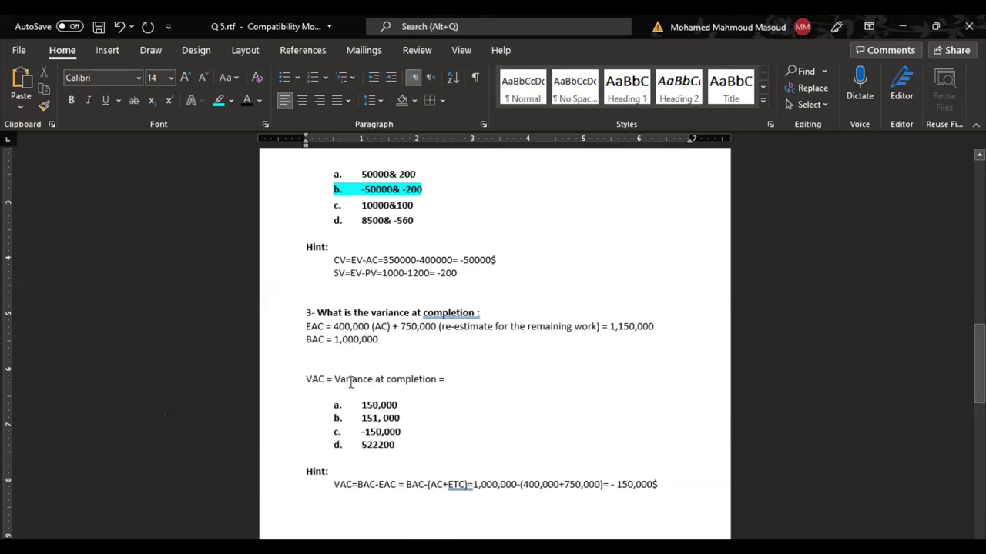
{"action": "left_click", "coordinate": [487, 308]}
{"action": "key", "text": "Return"}
{"action": "left_click", "coordinate": [393, 364]}
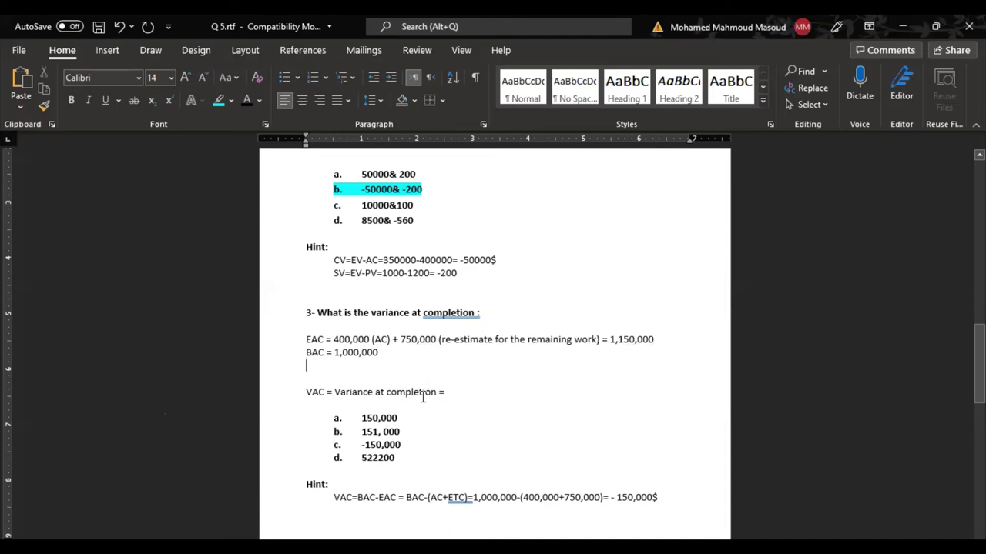
Review the 1 million USD initial budget in the problem statement, the Paint chart and the question 4 options.
{"action": "scroll", "coordinate": [423, 397], "scroll_direction": "up", "scroll_amount": 15}
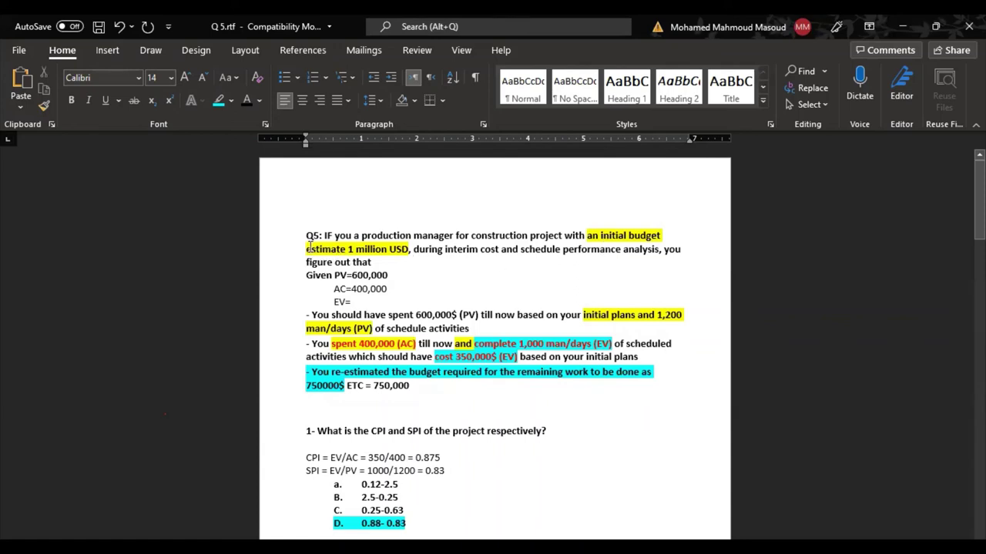
{"action": "left_click_drag", "start_coordinate": [308, 248], "coordinate": [400, 249]}
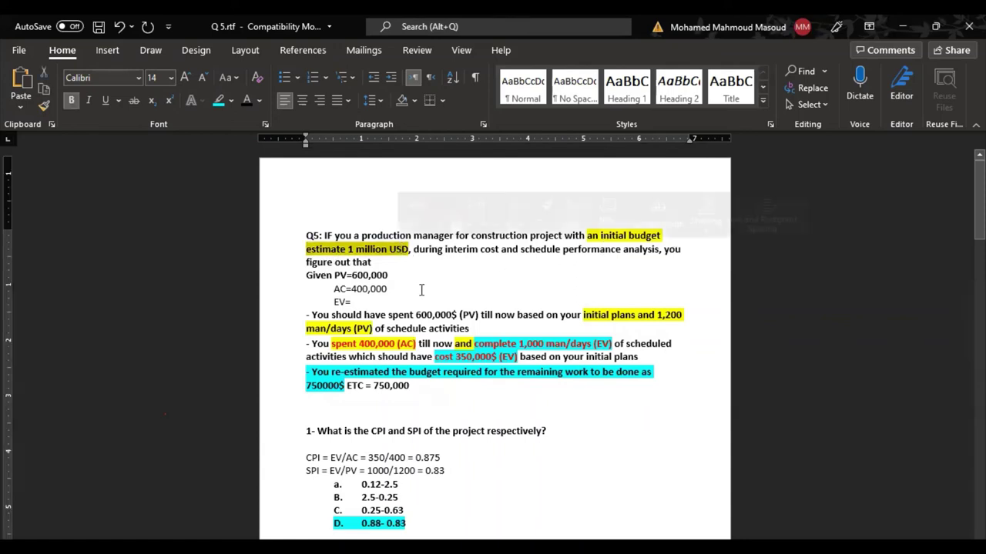
{"action": "scroll", "coordinate": [421, 290], "scroll_direction": "down", "scroll_amount": 4}
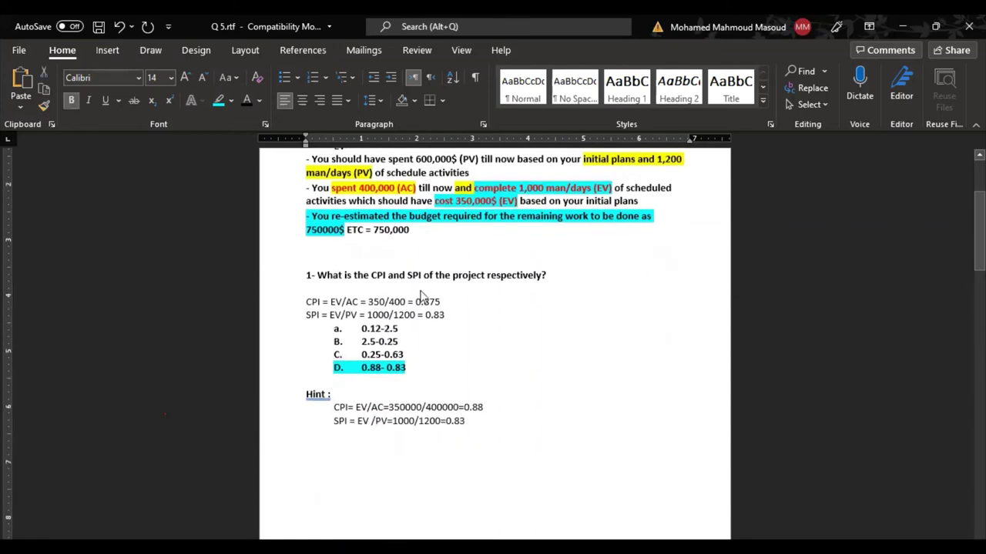
{"action": "key", "text": "alt+Tab"}
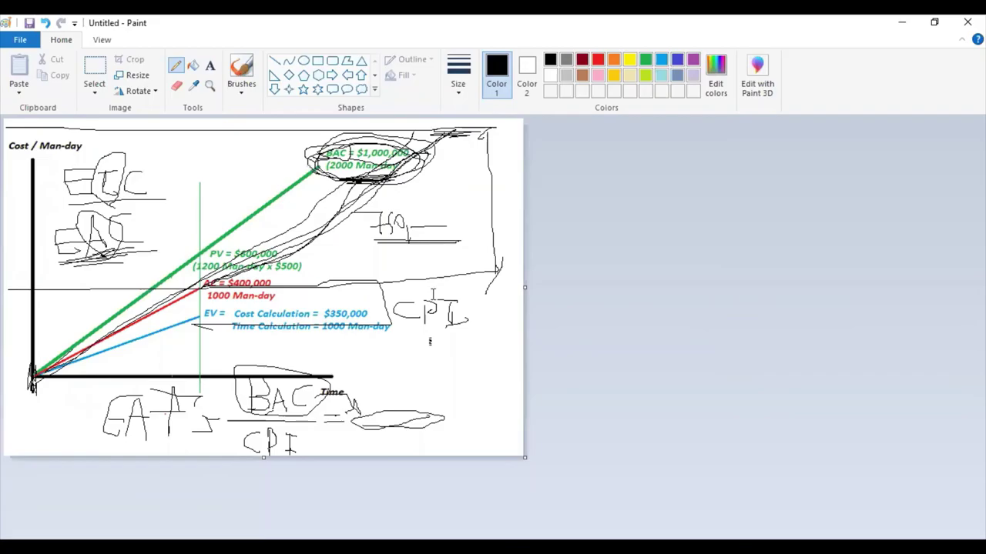
{"action": "key", "text": "alt+Tab"}
{"action": "scroll", "coordinate": [443, 305], "scroll_direction": "down", "scroll_amount": 15}
{"action": "scroll", "coordinate": [443, 304], "scroll_direction": "down", "scroll_amount": 3}
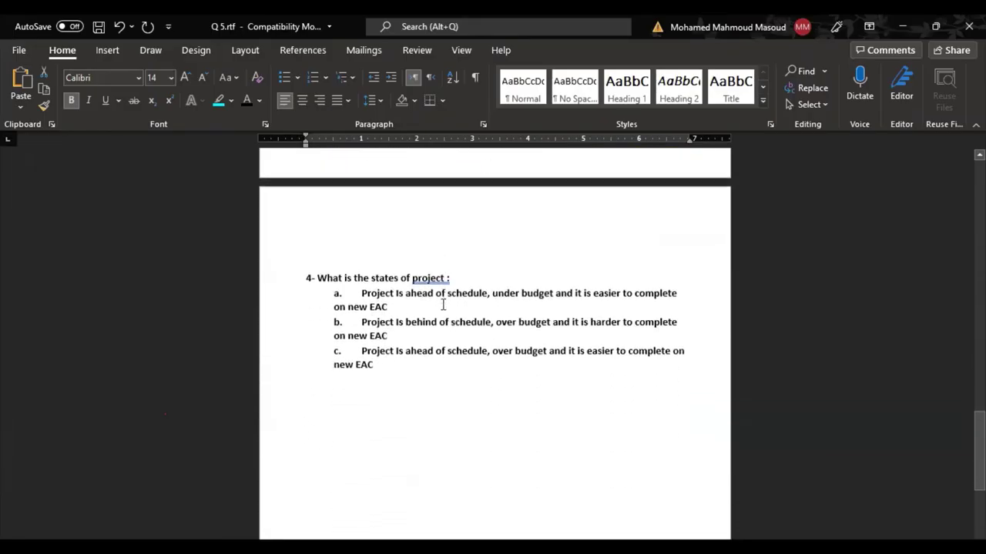
{"action": "scroll", "coordinate": [444, 307], "scroll_direction": "up", "scroll_amount": 10}
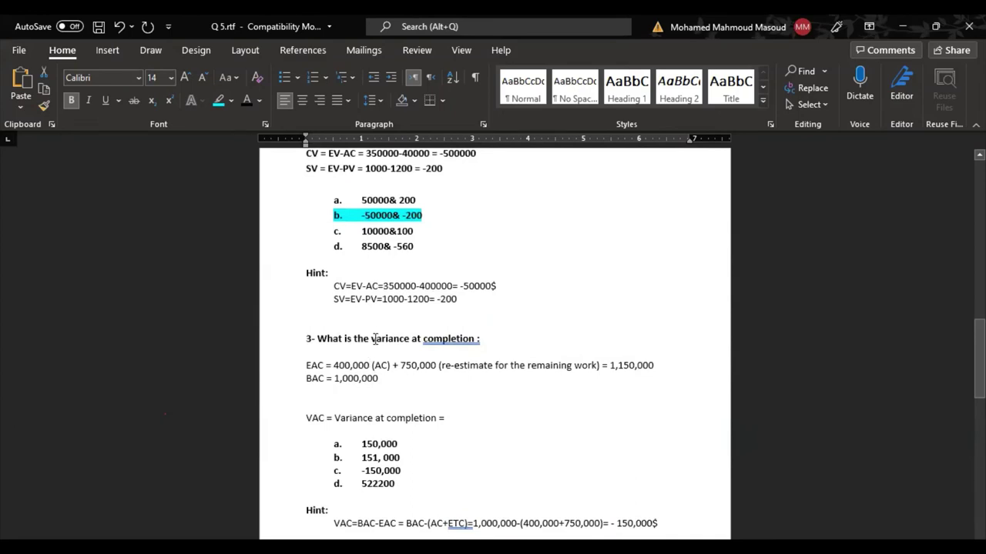
Examine the question 3 wording together with the EAC calculation and the BAC line below it.
{"action": "left_click_drag", "start_coordinate": [372, 339], "coordinate": [467, 337]}
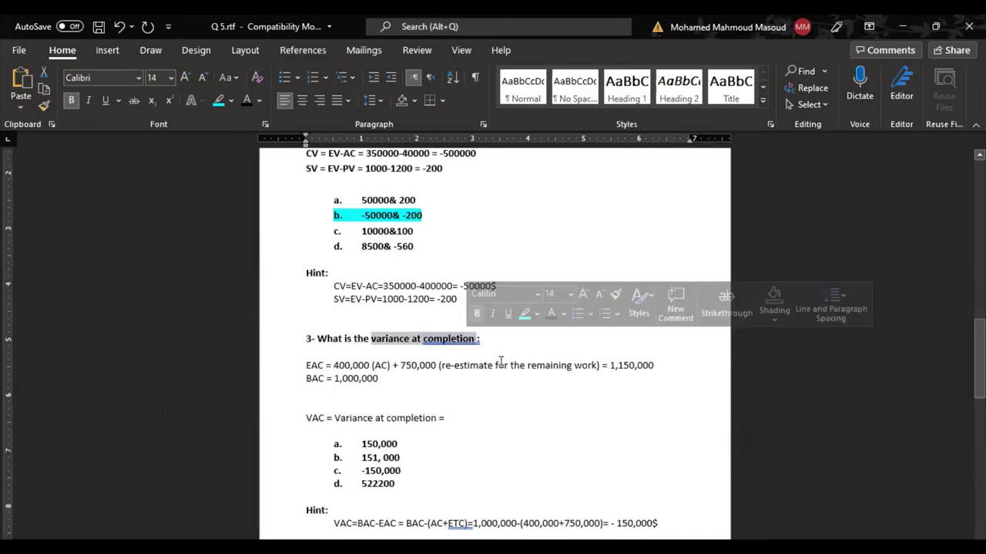
{"action": "left_click", "coordinate": [355, 378]}
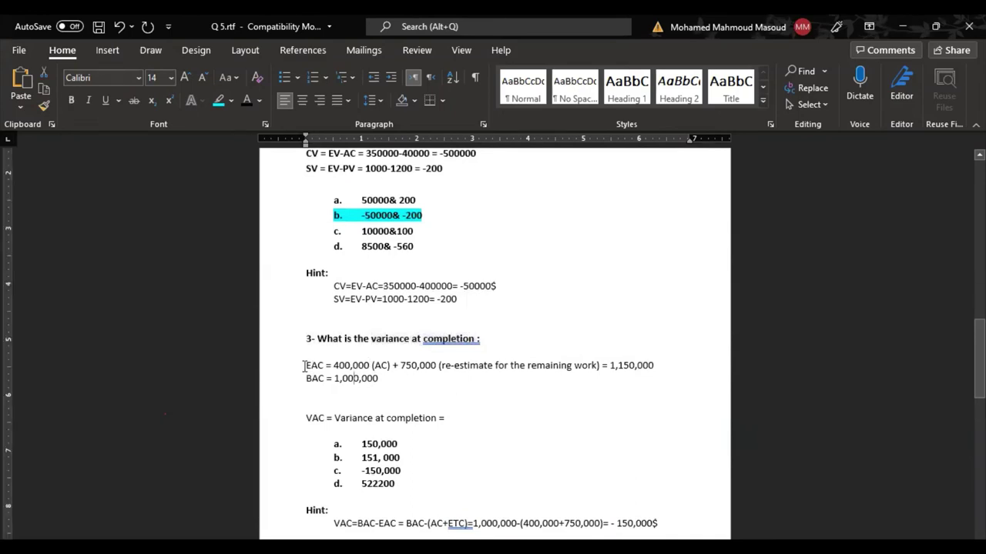
{"action": "left_click_drag", "start_coordinate": [306, 365], "coordinate": [436, 365]}
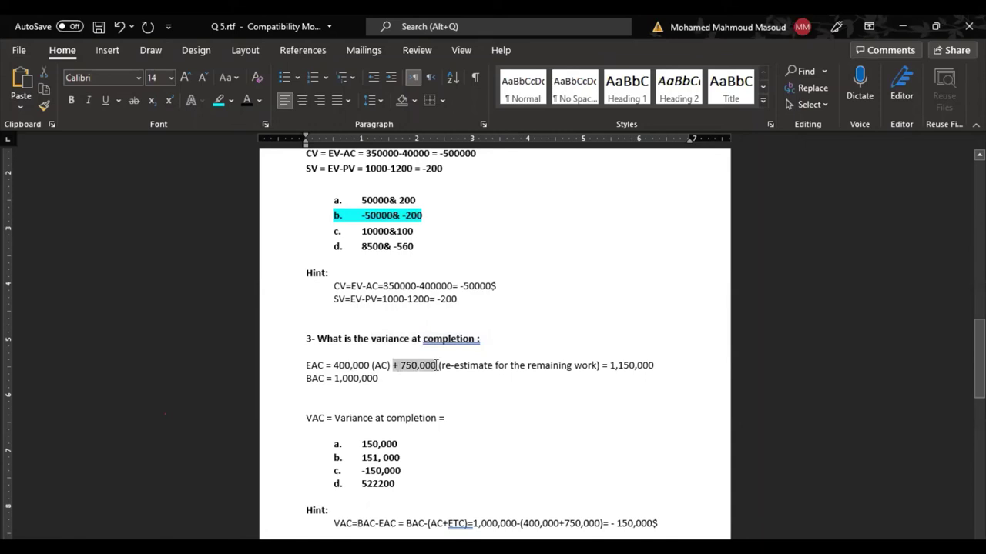
{"action": "left_click_drag", "start_coordinate": [602, 365], "coordinate": [664, 365]}
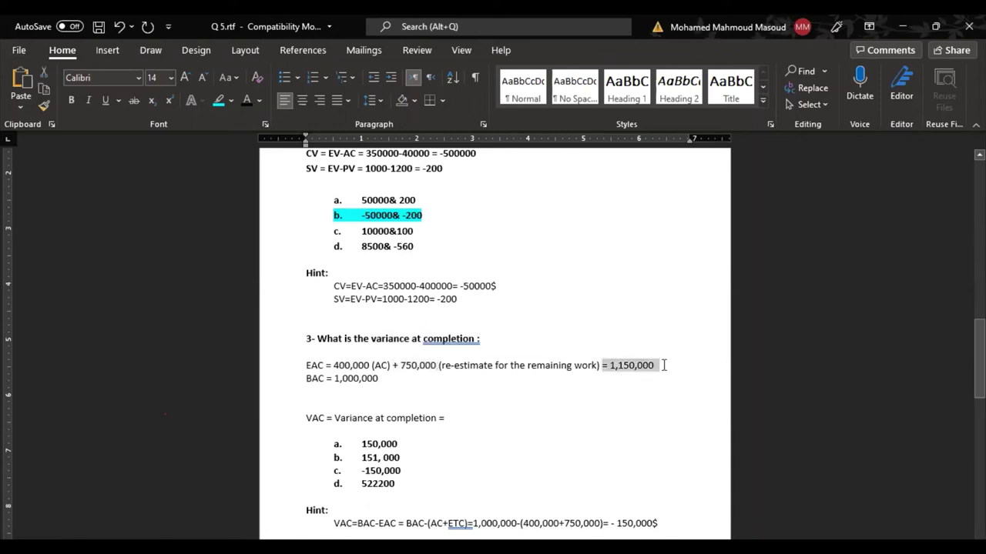
{"action": "left_click_drag", "start_coordinate": [306, 379], "coordinate": [381, 378]}
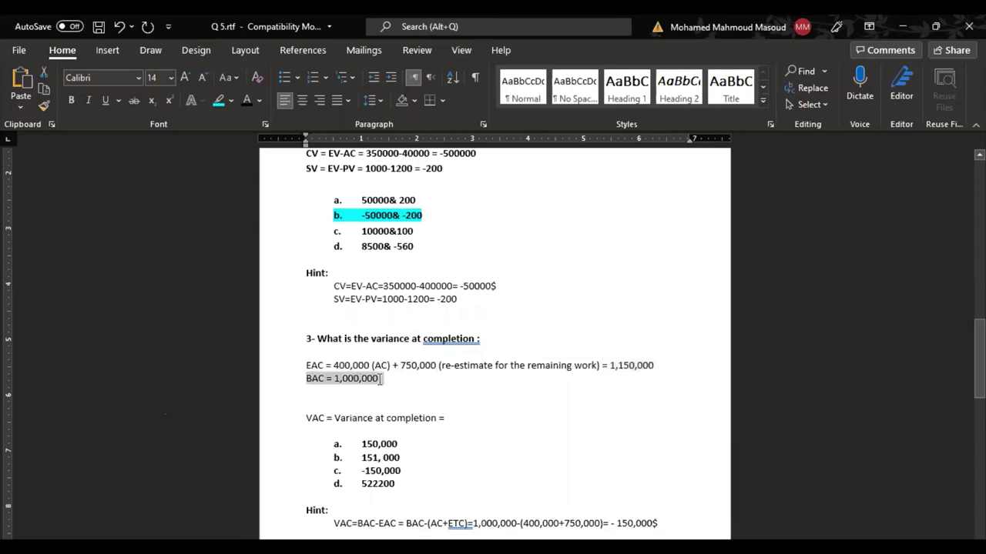
{"action": "left_click", "coordinate": [453, 383]}
{"action": "left_click_drag", "start_coordinate": [654, 365], "coordinate": [602, 365]}
{"action": "triple_click", "coordinate": [313, 381]}
Start a new line reading "Variance =" above the VAC line, with a blank line between the two.
{"action": "left_click", "coordinate": [317, 400]}
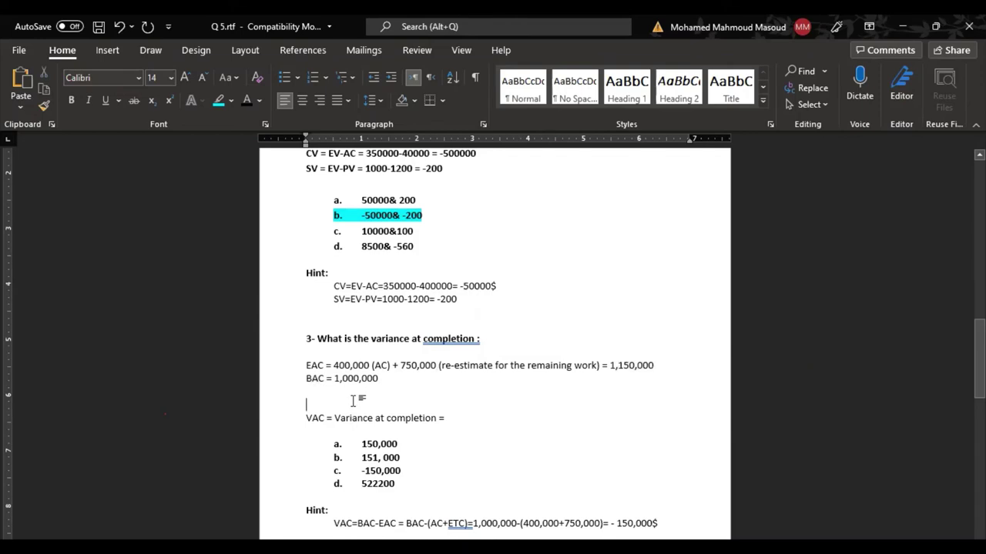
{"action": "type", "text": "Variance ="}
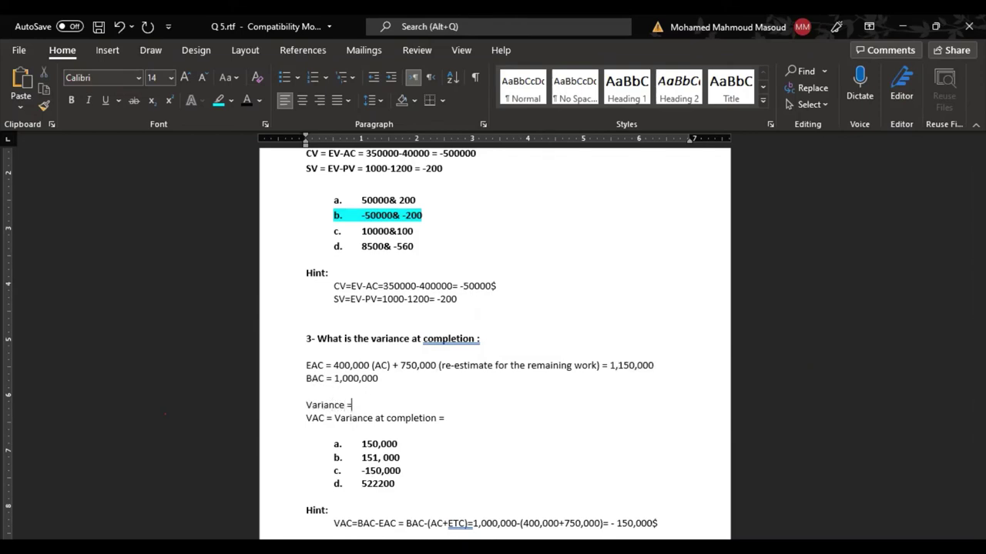
{"action": "key", "text": "Return"}
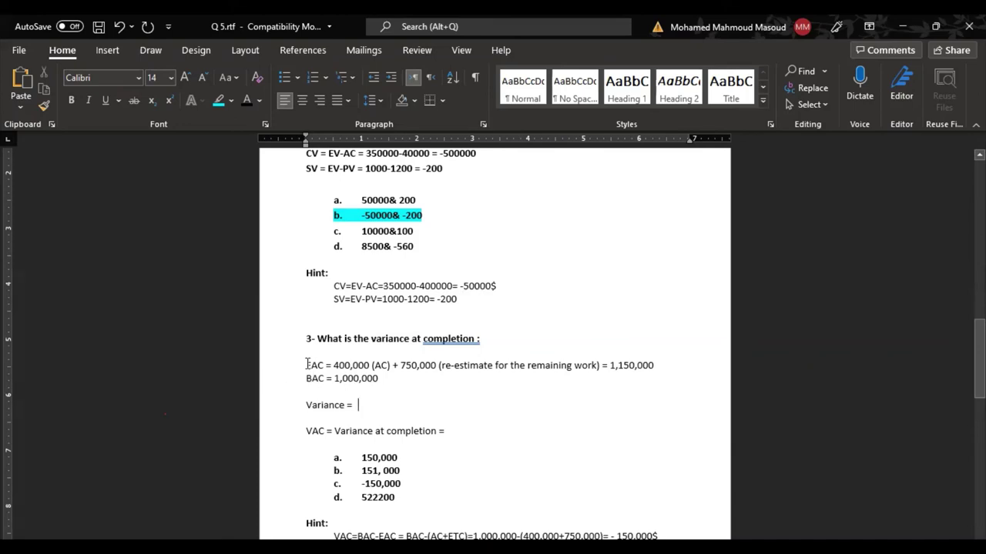
{"action": "left_click_drag", "start_coordinate": [306, 365], "coordinate": [398, 377]}
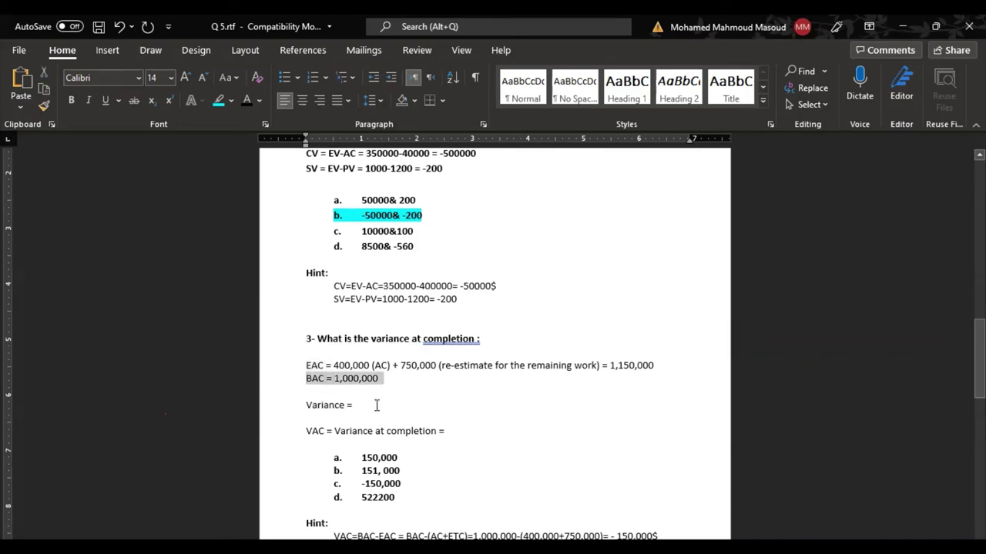
Complete the Variance line with "1000,000 – 1,150,000 = -150,000".
{"action": "left_click", "coordinate": [376, 405]}
{"action": "type", "text": "1000"}
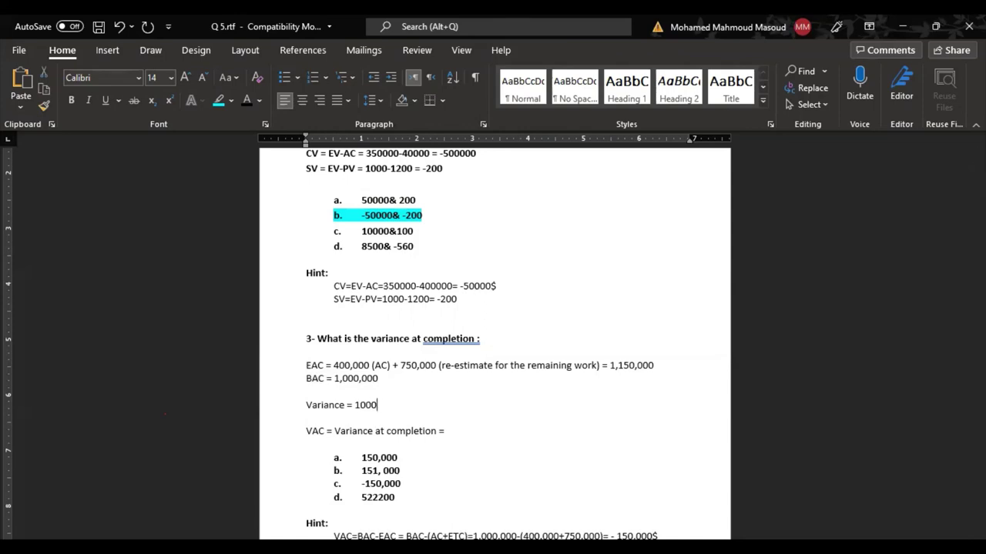
{"action": "type", "text": ",000"}
{"action": "type", "text": " - "}
{"action": "type", "text": "1,150,000"}
{"action": "type", "text": " = -"}
{"action": "type", "text": "150"}
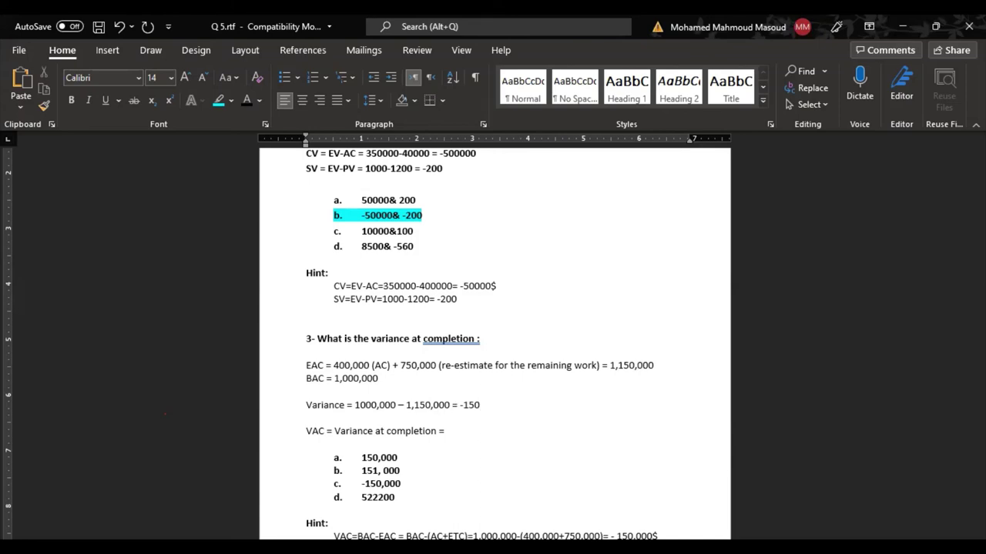
{"action": "type", "text": ",0000"}
{"action": "key", "text": "BackSpace"}
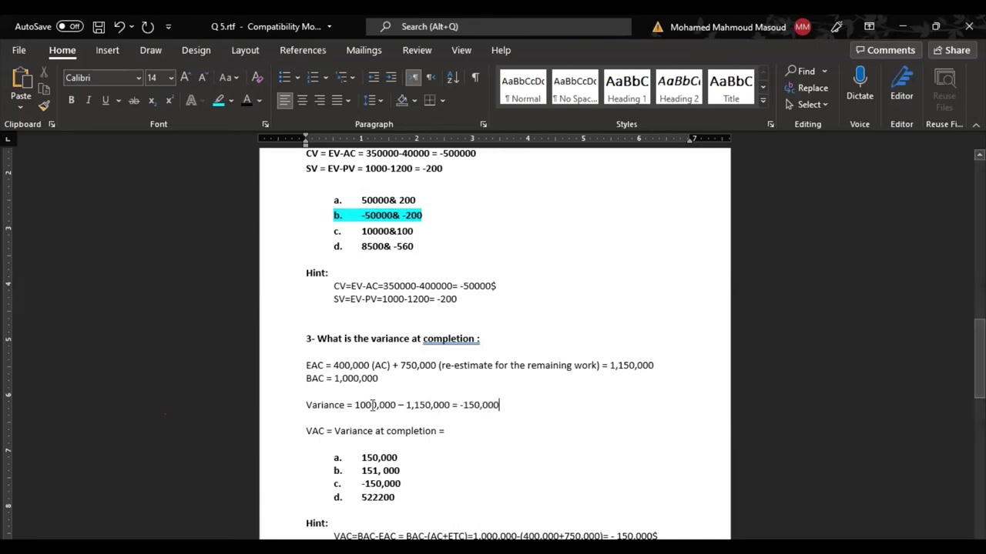
Highlight answer c, -150,000, under question 3 in turquoise.
{"action": "scroll", "coordinate": [432, 416], "scroll_direction": "down", "scroll_amount": 2}
{"action": "left_click_drag", "start_coordinate": [408, 433], "coordinate": [305, 435]}
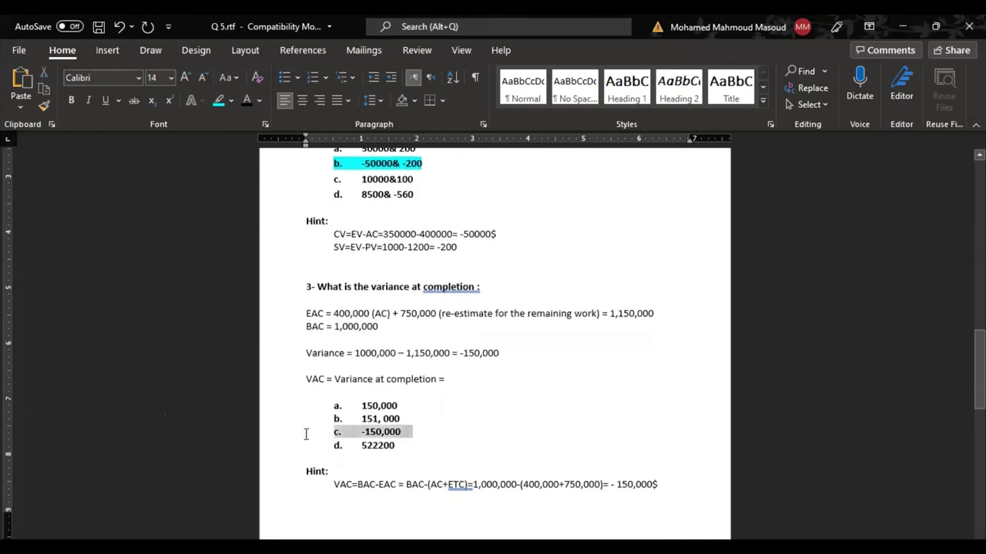
{"action": "left_click", "coordinate": [218, 100]}
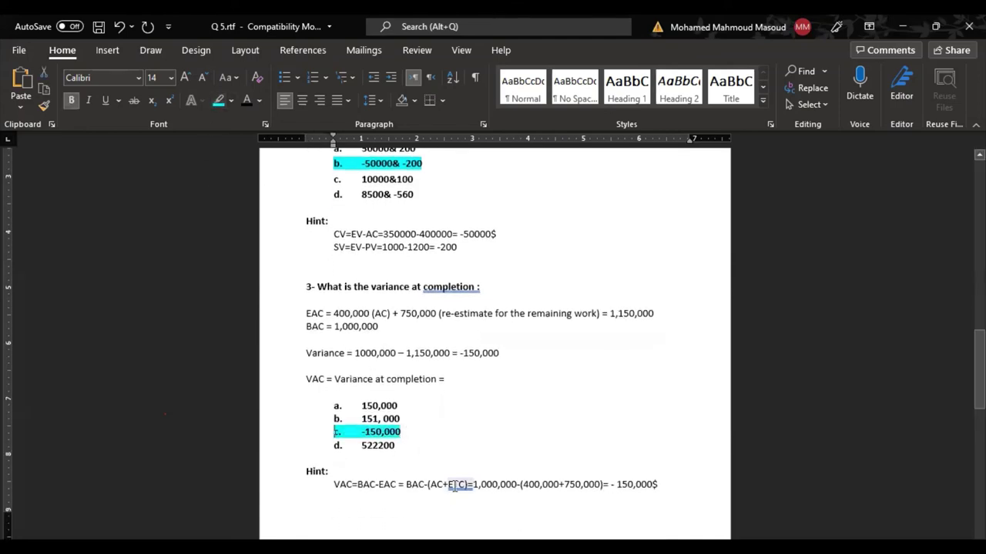
{"action": "scroll", "coordinate": [456, 485], "scroll_direction": "down", "scroll_amount": 8}
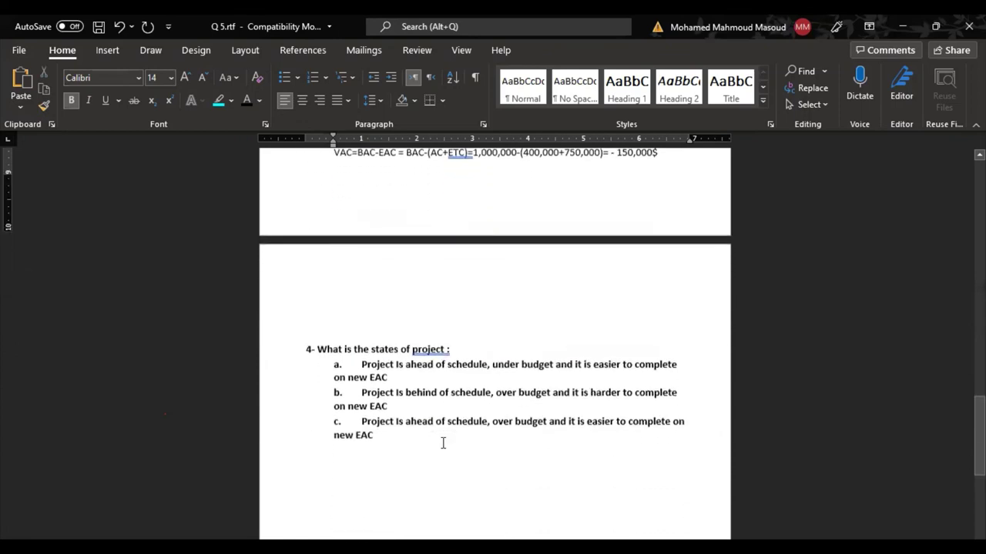
{"action": "scroll", "coordinate": [443, 444], "scroll_direction": "down", "scroll_amount": 1}
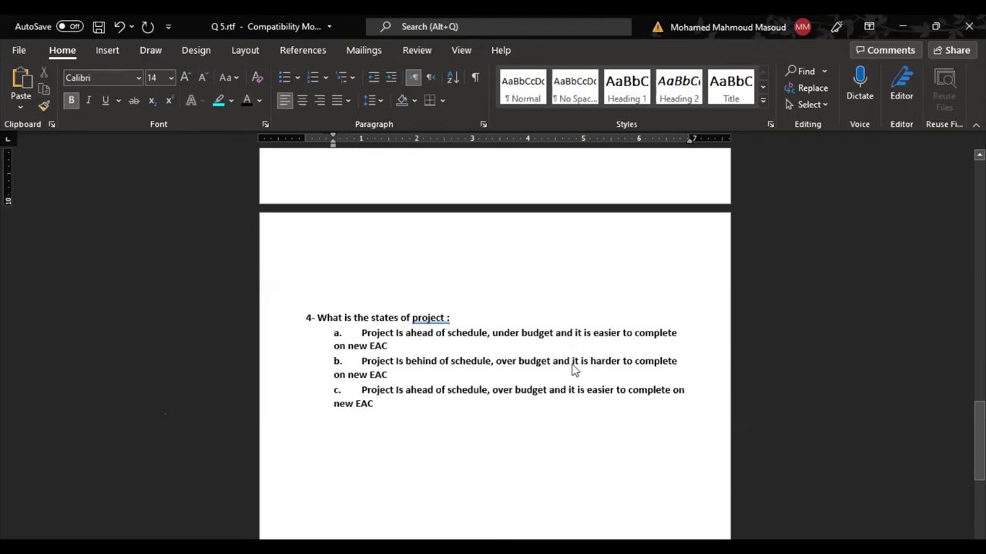
Switch to Paint and undo the recent pencil marks back to the partial "EA" label, removing the BAC/CPI formula, CPI note and BAC circles.
{"action": "key", "text": "alt+Tab"}
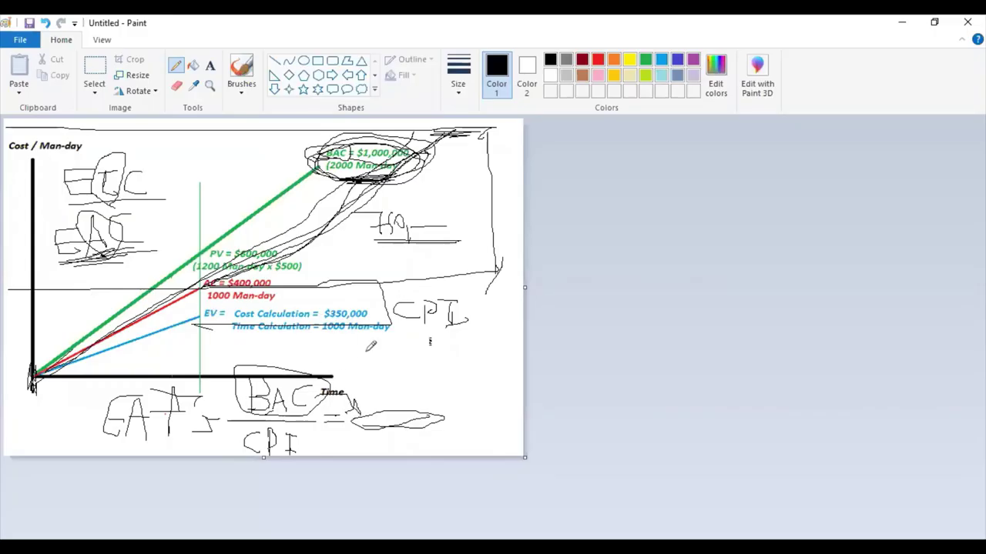
{"action": "key", "text": "ctrl+z"}
{"action": "key", "text": "ctrl+z"}
{"action": "key", "text": "ctrl+z"}
{"action": "key", "text": "ctrl+z"}
{"action": "key", "text": "ctrl+z"}
{"action": "key", "text": "ctrl+z"}
{"action": "key", "text": "ctrl+z"}
{"action": "key", "text": "ctrl+z"}
{"action": "key", "text": "ctrl+z"}
{"action": "key", "text": "ctrl+z"}
{"action": "key", "text": "ctrl+z"}
{"action": "key", "text": "ctrl+z"}
{"action": "key", "text": "ctrl+z"}
{"action": "key", "text": "ctrl+z"}
{"action": "key", "text": "ctrl+z"}
{"action": "key", "text": "ctrl+z"}
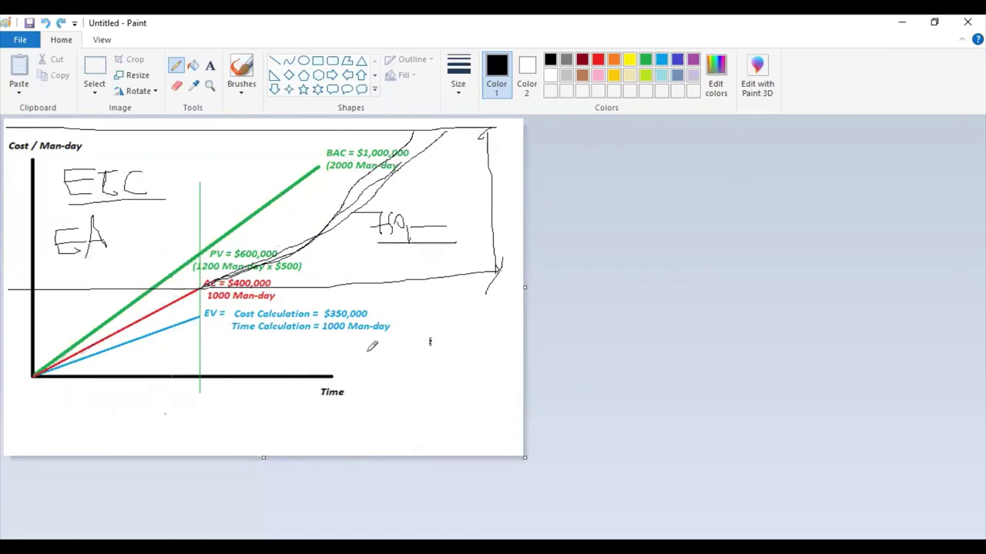
Switch to Word and recheck the EAC and BAC lines under question 3.
{"action": "key", "text": "alt+Tab"}
{"action": "scroll", "coordinate": [362, 370], "scroll_direction": "up", "scroll_amount": 4}
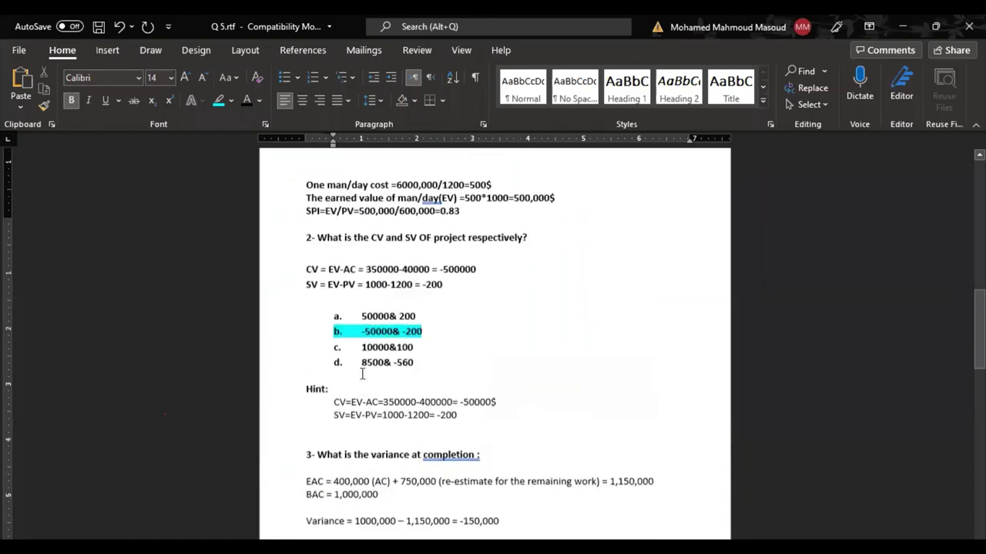
{"action": "scroll", "coordinate": [362, 373], "scroll_direction": "down", "scroll_amount": 5}
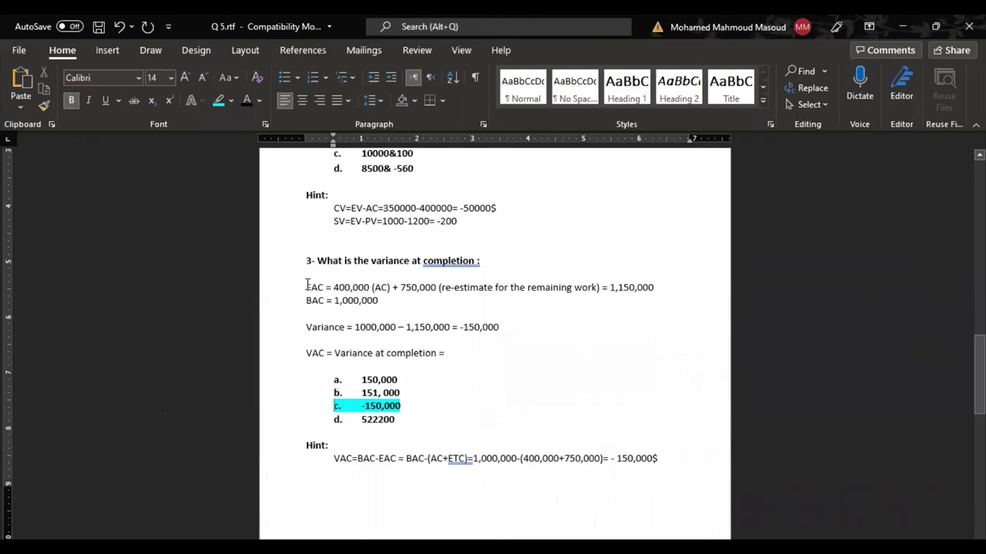
{"action": "left_click_drag", "start_coordinate": [307, 285], "coordinate": [382, 301]}
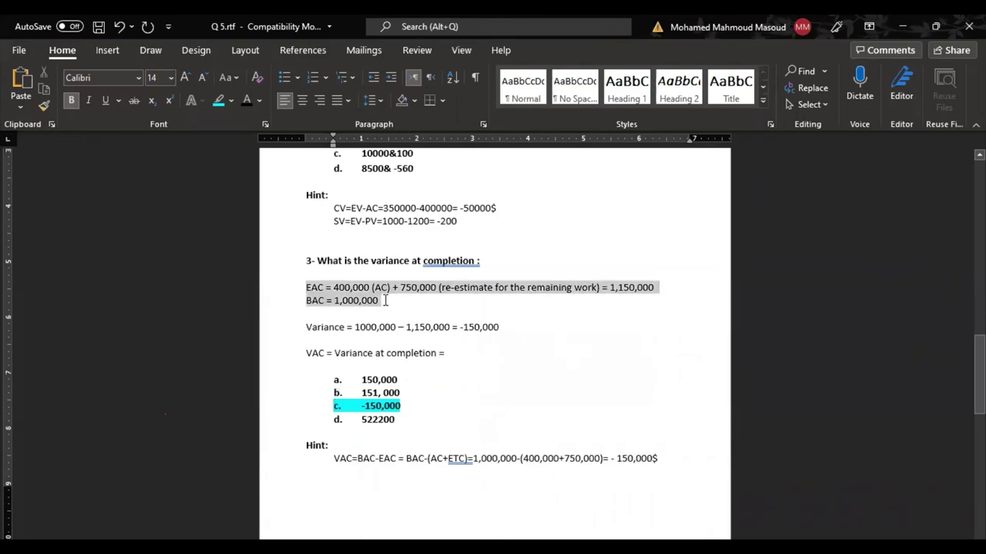
{"action": "left_click", "coordinate": [393, 307]}
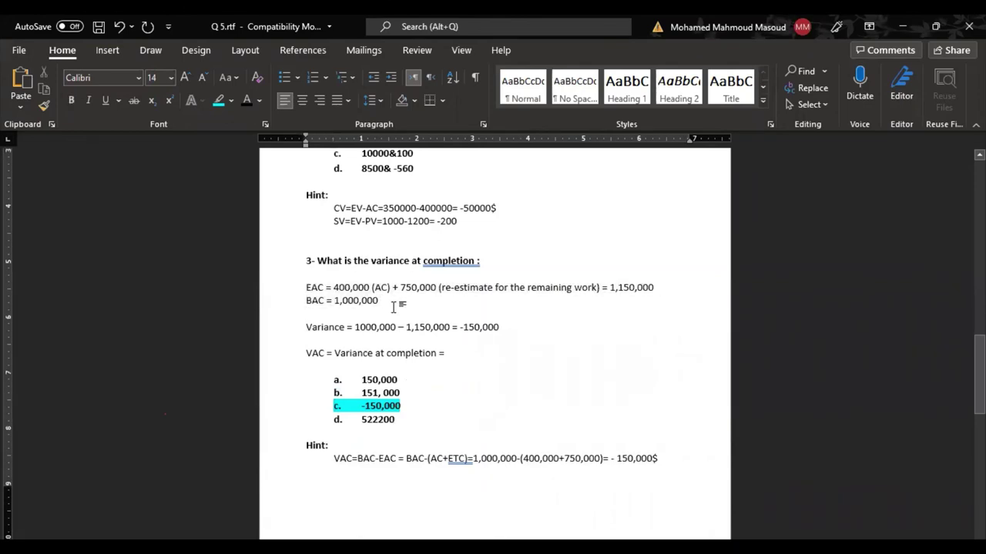
In Paint, complete the handwritten EAC label and emphasize ETC by underlining it, circling its T and retracing the forecast curve beyond AC.
{"action": "key", "text": "alt+Tab"}
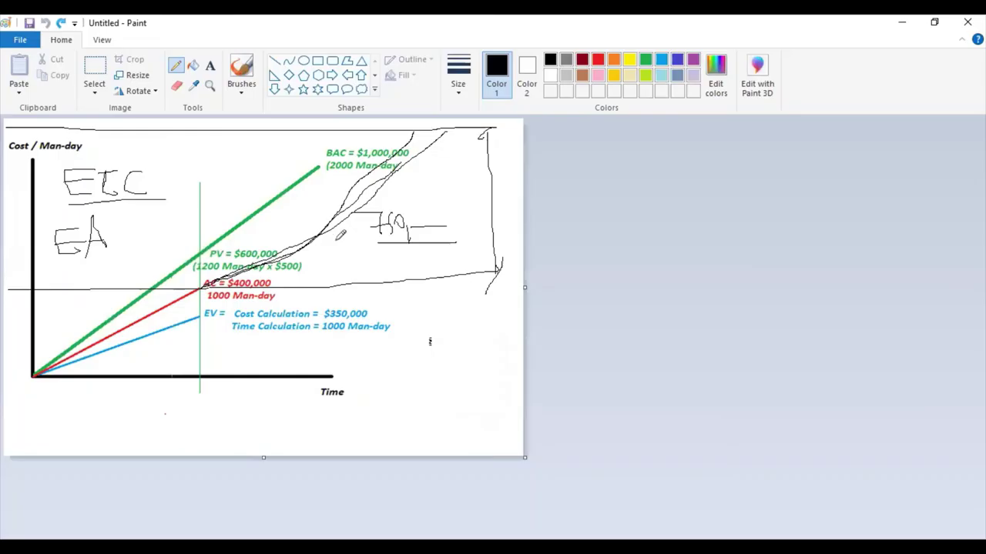
{"action": "mouse_move", "coordinate": [66, 203]}
{"action": "left_mouse_down"}
{"action": "mouse_move", "coordinate": [165, 204]}
{"action": "mouse_move", "coordinate": [108, 229]}
{"action": "mouse_move", "coordinate": [137, 238]}
{"action": "left_mouse_up"}
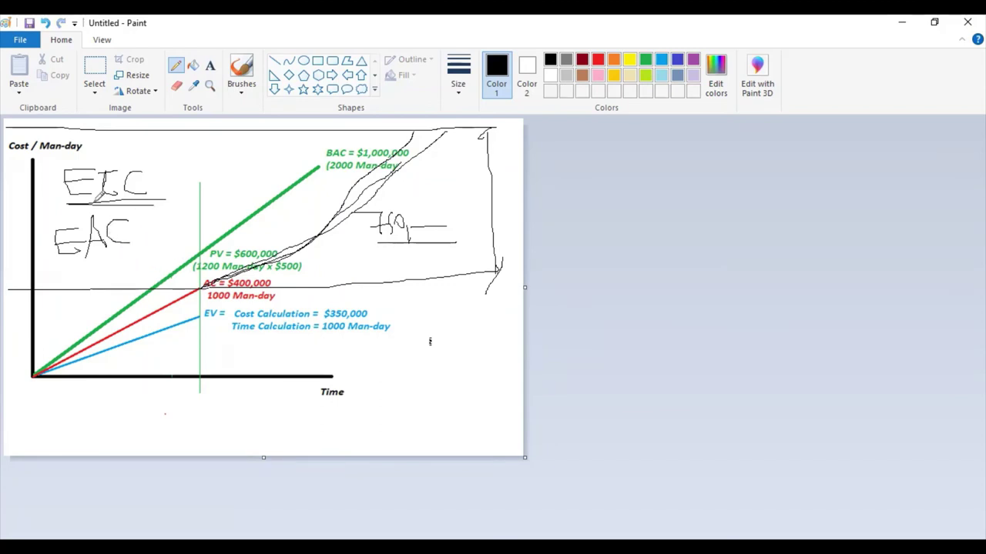
{"action": "mouse_move", "coordinate": [108, 196]}
{"action": "left_mouse_down"}
{"action": "mouse_move", "coordinate": [114, 168]}
{"action": "mouse_move", "coordinate": [100, 196]}
{"action": "left_mouse_up"}
{"action": "mouse_move", "coordinate": [217, 274]}
{"action": "left_mouse_down"}
{"action": "mouse_move", "coordinate": [206, 282]}
{"action": "mouse_move", "coordinate": [265, 258]}
{"action": "mouse_move", "coordinate": [452, 121]}
{"action": "left_mouse_up"}
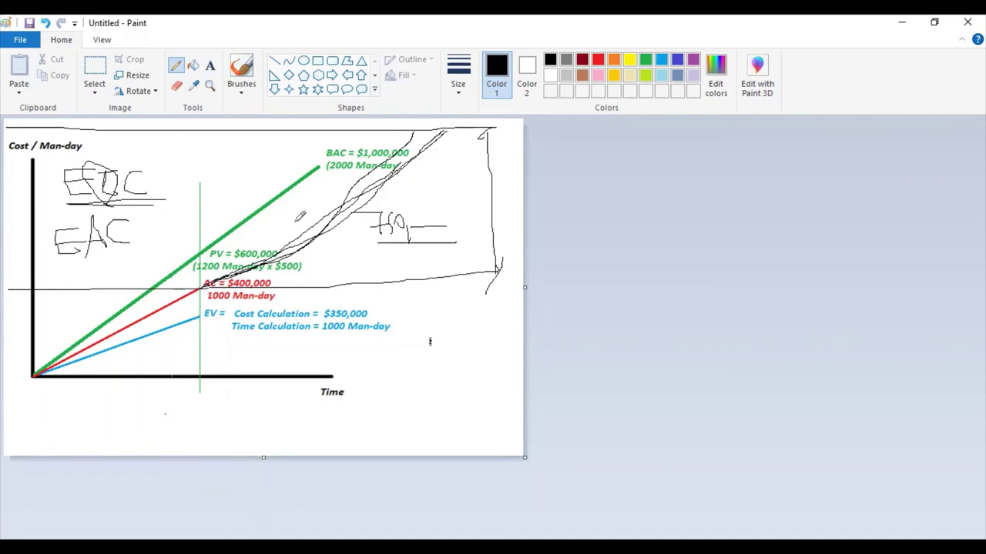
Underline the handwritten EAC label, circle its E, and circle the BAC label on the chart.
{"action": "mouse_move", "coordinate": [73, 263]}
{"action": "left_mouse_down"}
{"action": "mouse_move", "coordinate": [136, 244]}
{"action": "mouse_move", "coordinate": [58, 265]}
{"action": "mouse_move", "coordinate": [136, 247]}
{"action": "left_mouse_up"}
{"action": "mouse_move", "coordinate": [312, 168]}
{"action": "left_mouse_down"}
{"action": "mouse_move", "coordinate": [339, 164]}
{"action": "mouse_move", "coordinate": [330, 148]}
{"action": "mouse_move", "coordinate": [325, 167]}
{"action": "mouse_move", "coordinate": [348, 162]}
{"action": "left_mouse_up"}
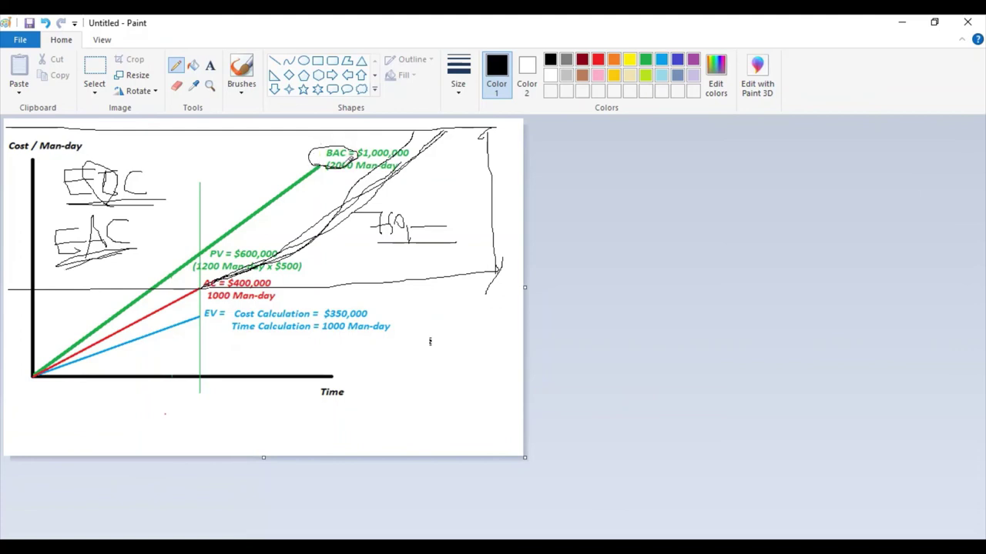
{"action": "mouse_move", "coordinate": [56, 265]}
{"action": "left_mouse_down"}
{"action": "mouse_move", "coordinate": [115, 258]}
{"action": "mouse_move", "coordinate": [57, 262]}
{"action": "mouse_move", "coordinate": [91, 221]}
{"action": "mouse_move", "coordinate": [43, 245]}
{"action": "mouse_move", "coordinate": [76, 262]}
{"action": "left_mouse_up"}
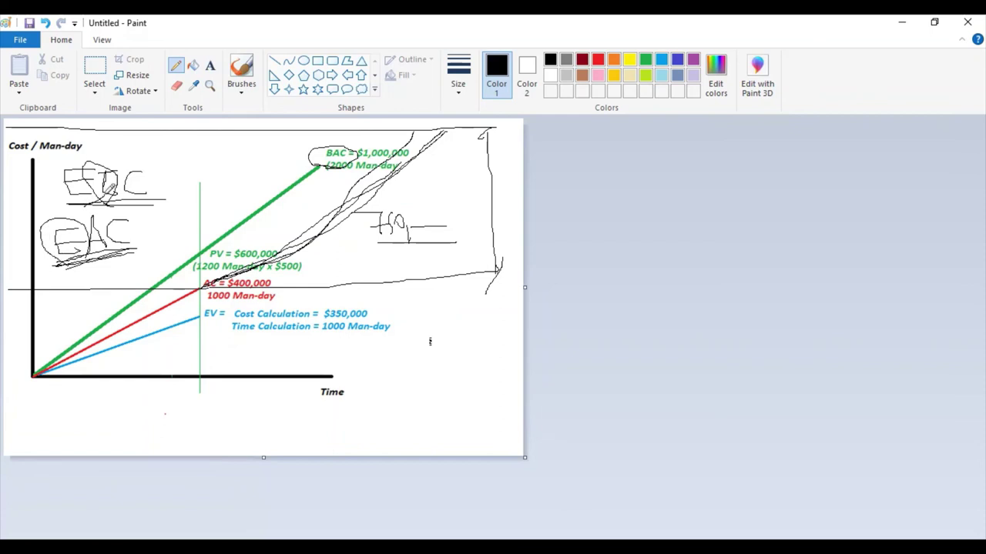
{"action": "mouse_move", "coordinate": [110, 185]}
{"action": "left_mouse_down"}
{"action": "mouse_move", "coordinate": [82, 162]}
{"action": "mouse_move", "coordinate": [108, 201]}
{"action": "left_mouse_up"}
{"action": "mouse_move", "coordinate": [341, 146]}
{"action": "left_mouse_down"}
{"action": "mouse_move", "coordinate": [324, 150]}
{"action": "mouse_move", "coordinate": [328, 163]}
{"action": "left_mouse_up"}
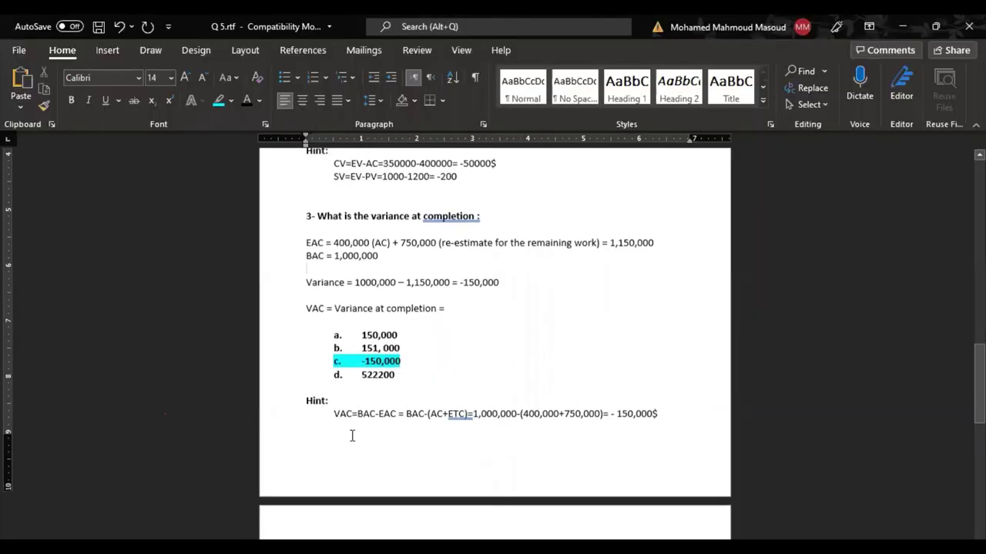
Read question 4 on the project's state in Word, and in Paint circle the EV label on the chart.
{"action": "scroll", "coordinate": [352, 436], "scroll_direction": "down", "scroll_amount": 5}
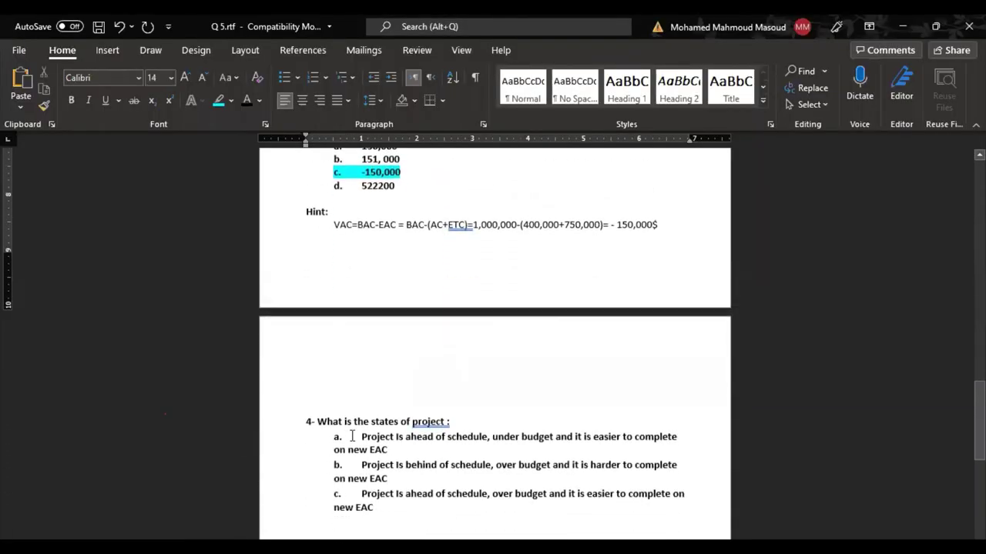
{"action": "scroll", "coordinate": [352, 436], "scroll_direction": "down", "scroll_amount": 1}
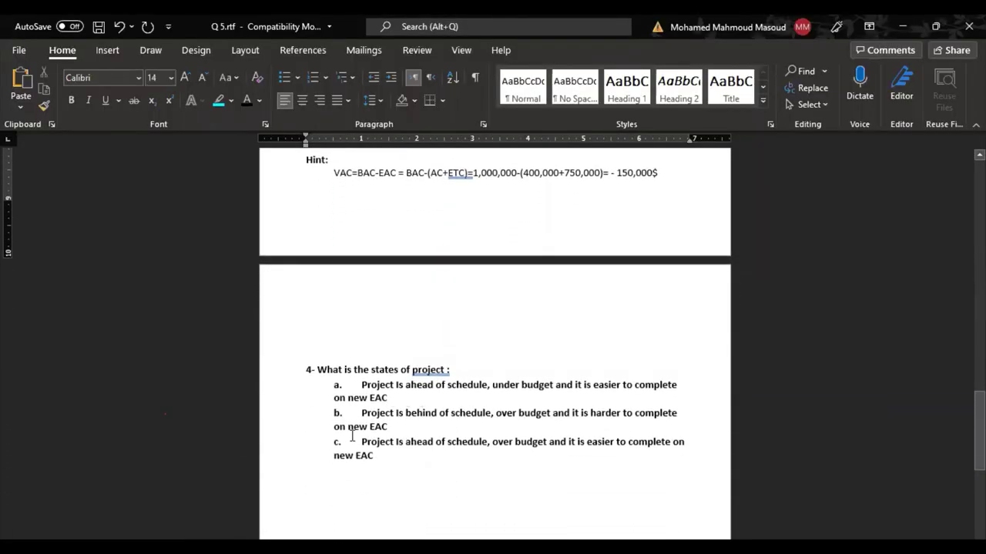
{"action": "scroll", "coordinate": [352, 435], "scroll_direction": "down", "scroll_amount": 3}
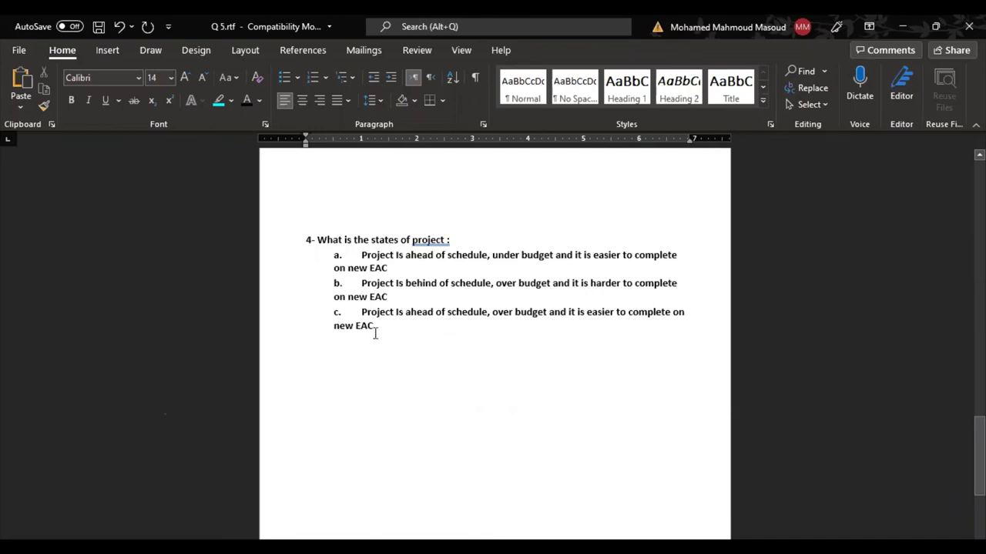
{"action": "key", "text": "alt+Tab"}
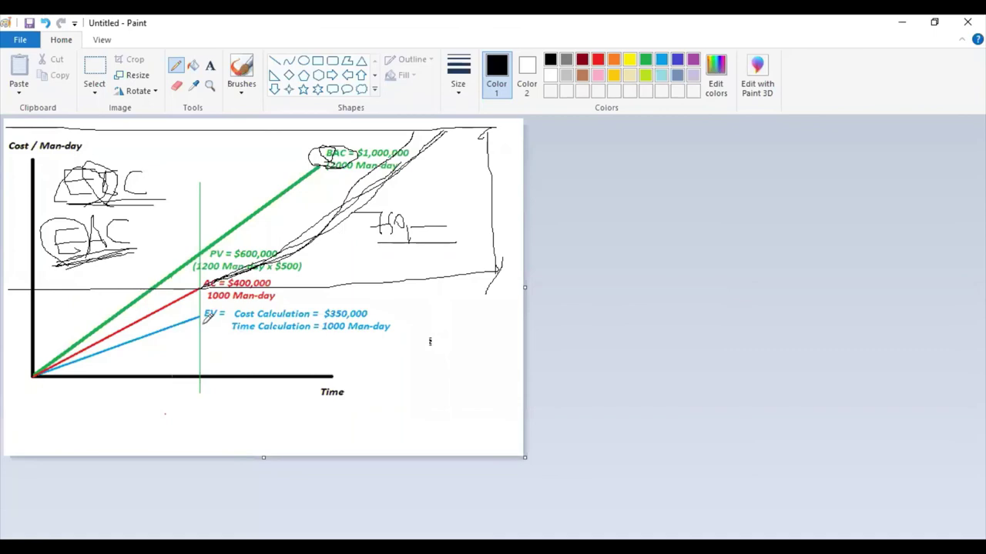
{"action": "mouse_move", "coordinate": [208, 314]}
{"action": "left_mouse_down"}
{"action": "mouse_move", "coordinate": [217, 300]}
{"action": "mouse_move", "coordinate": [215, 323]}
{"action": "mouse_move", "coordinate": [231, 317]}
{"action": "left_mouse_up"}
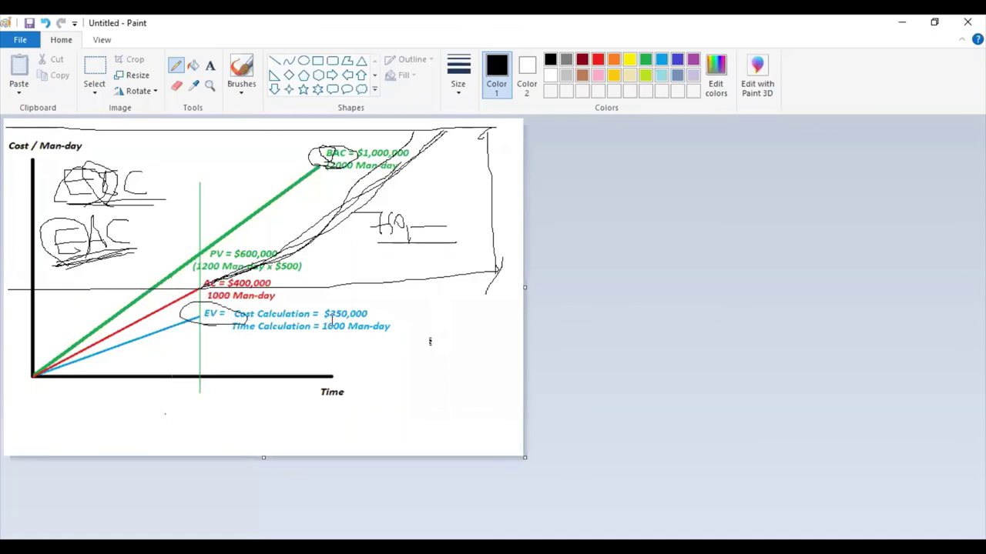
{"action": "key", "text": "alt+Tab"}
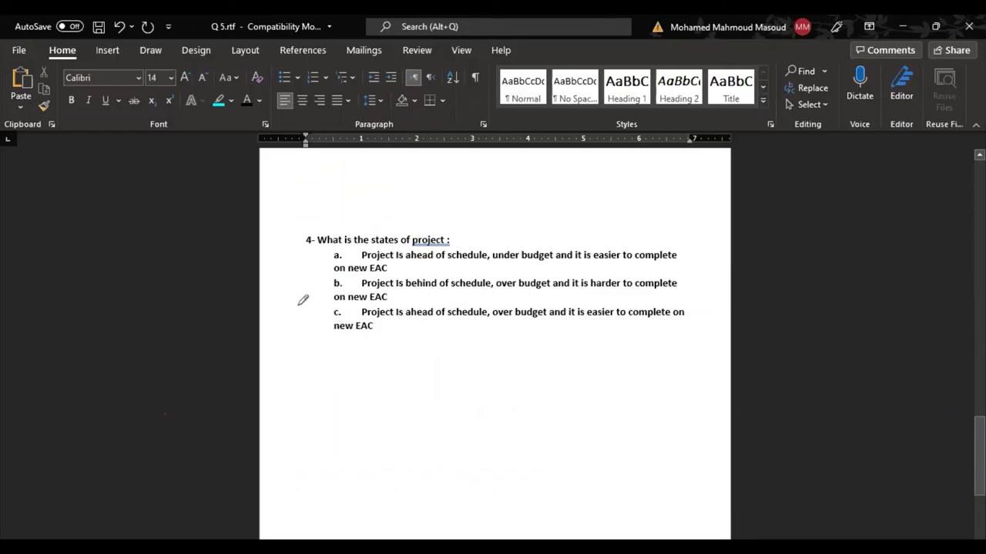
{"action": "key", "text": "alt+Tab"}
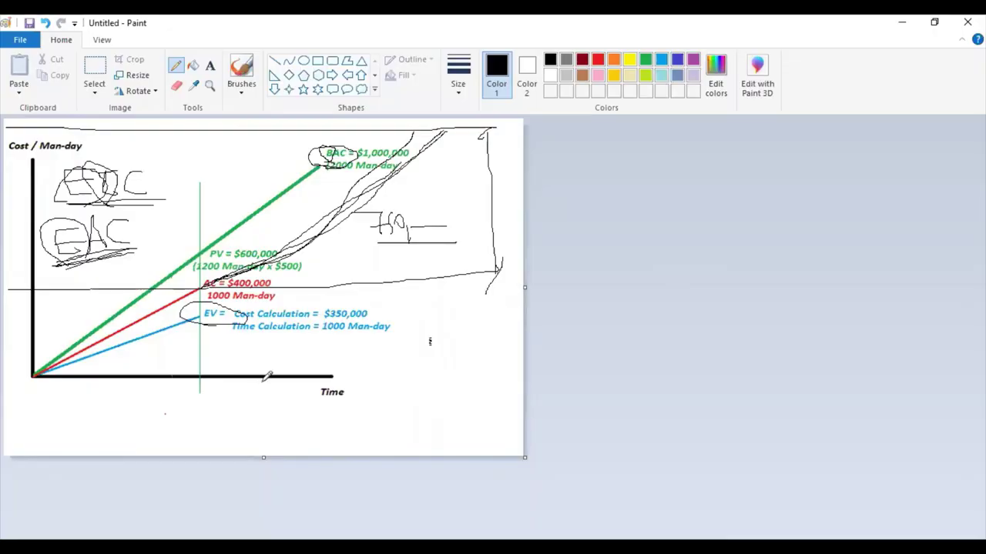
In Word, go through question 4's answer options, checking the schedule and "under budget" wording of option a.
{"action": "key", "text": "alt+Tab"}
{"action": "mouse_move", "coordinate": [361, 255]}
{"action": "left_mouse_down"}
{"action": "mouse_move", "coordinate": [629, 254]}
{"action": "mouse_move", "coordinate": [667, 325]}
{"action": "left_mouse_up"}
{"action": "left_click", "coordinate": [502, 315]}
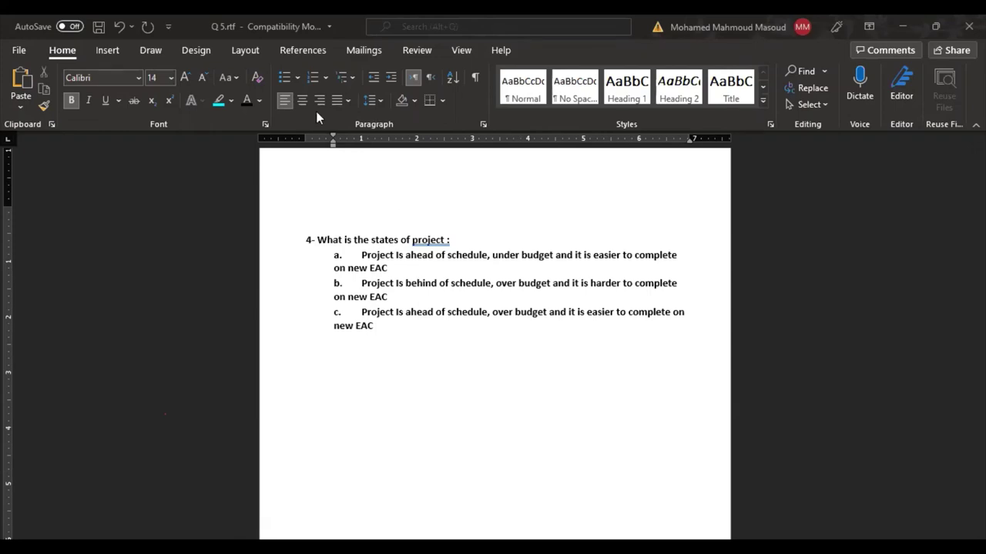
{"action": "scroll", "coordinate": [463, 254], "scroll_direction": "up", "scroll_amount": 5}
{"action": "scroll", "coordinate": [462, 257], "scroll_direction": "down", "scroll_amount": 2}
{"action": "scroll", "coordinate": [462, 256], "scroll_direction": "down", "scroll_amount": 3}
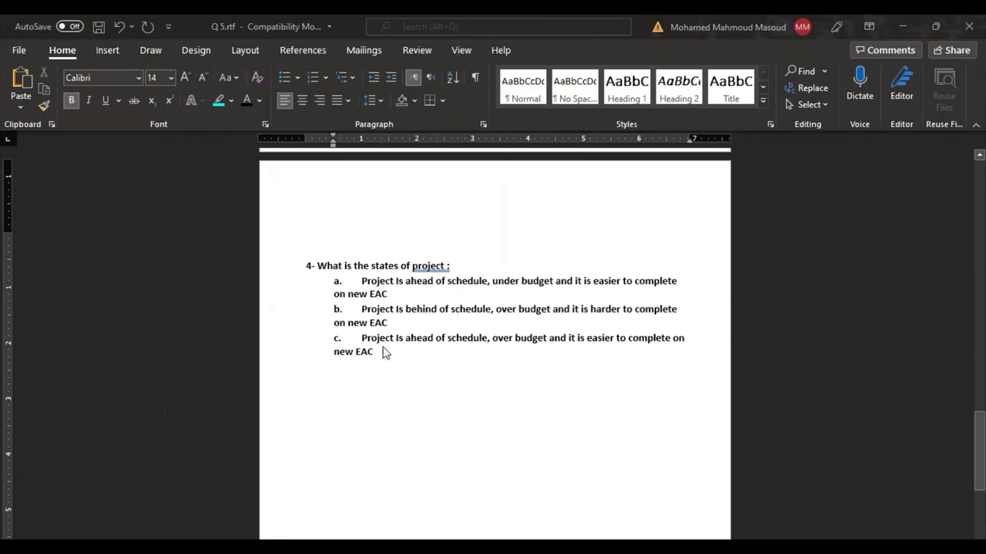
{"action": "left_click_drag", "start_coordinate": [329, 274], "coordinate": [391, 352]}
{"action": "left_click", "coordinate": [396, 368]}
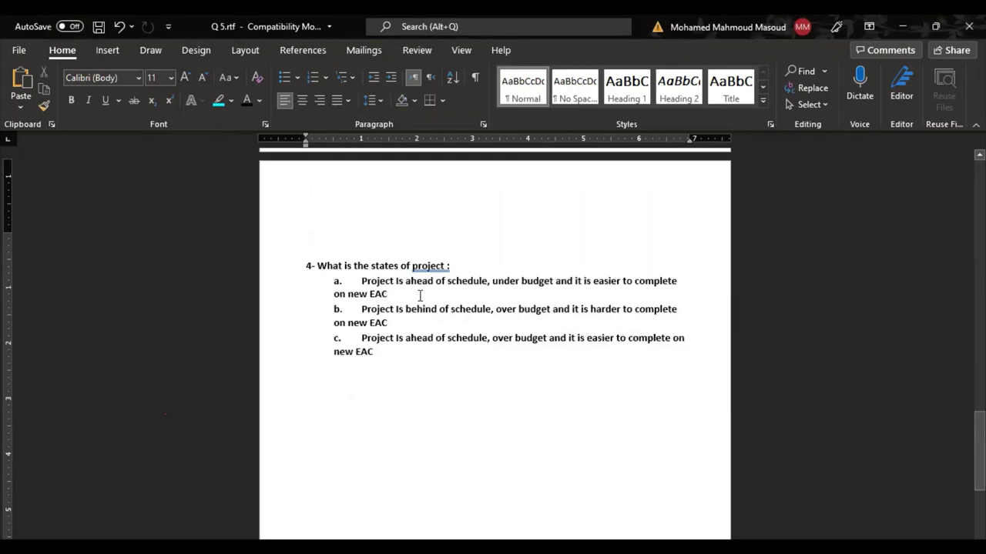
{"action": "left_click", "coordinate": [361, 282]}
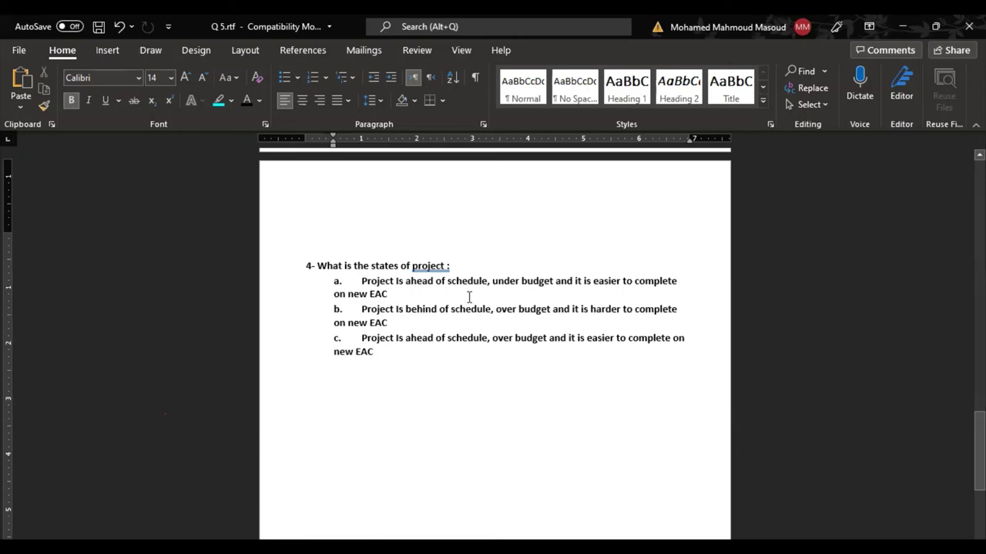
{"action": "left_click_drag", "start_coordinate": [496, 281], "coordinate": [565, 283]}
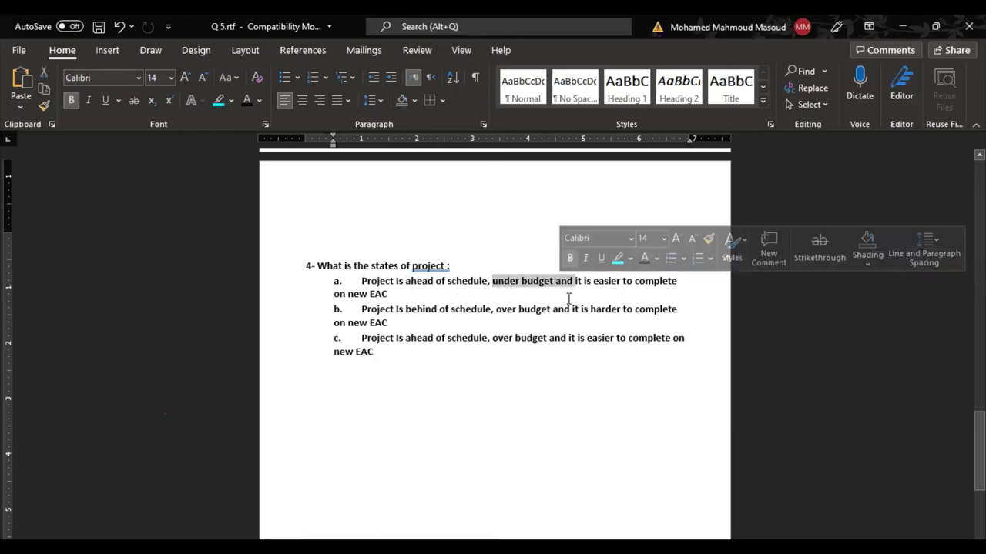
{"action": "left_click", "coordinate": [570, 309]}
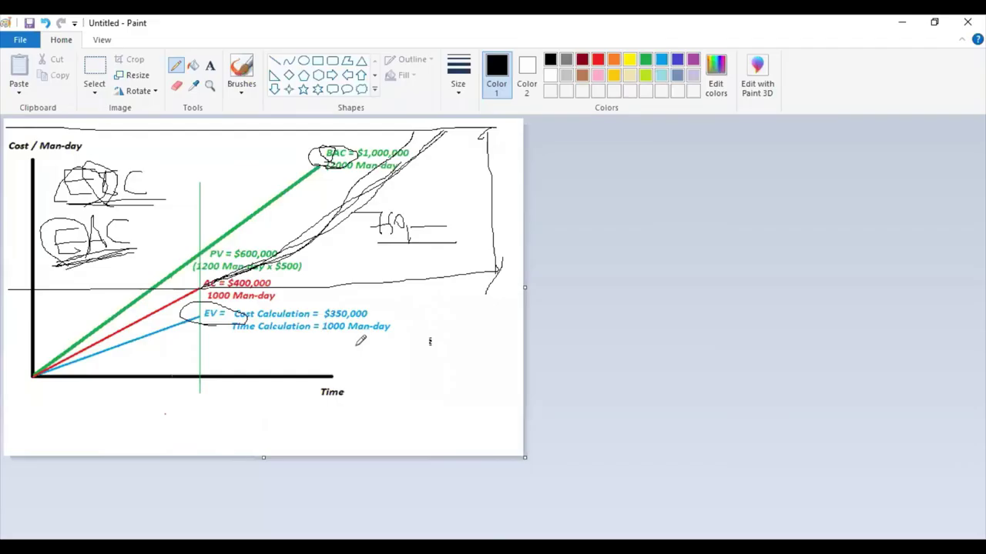
In Paint, circle the EV cost and time calculations and draw level lines from EV and PV joined by a vertical arrow.
{"action": "mouse_move", "coordinate": [174, 336]}
{"action": "left_mouse_down"}
{"action": "mouse_move", "coordinate": [327, 340]}
{"action": "mouse_move", "coordinate": [379, 314]}
{"action": "mouse_move", "coordinate": [197, 302]}
{"action": "mouse_move", "coordinate": [274, 331]}
{"action": "left_mouse_up"}
{"action": "mouse_move", "coordinate": [389, 323]}
{"action": "left_mouse_down"}
{"action": "mouse_move", "coordinate": [512, 323]}
{"action": "mouse_move", "coordinate": [394, 327]}
{"action": "mouse_move", "coordinate": [508, 318]}
{"action": "mouse_move", "coordinate": [406, 315]}
{"action": "mouse_move", "coordinate": [408, 334]}
{"action": "left_mouse_up"}
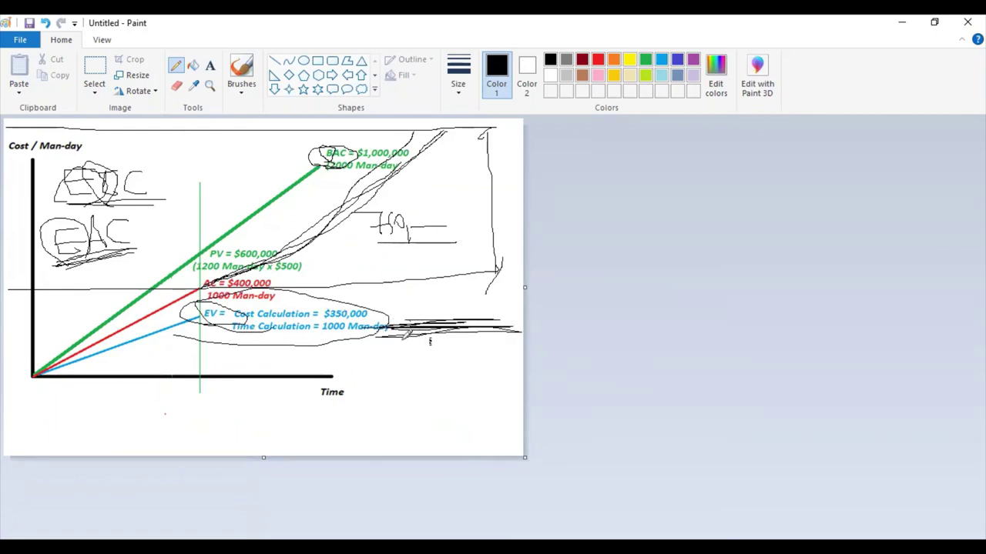
{"action": "mouse_move", "coordinate": [179, 252]}
{"action": "left_mouse_down"}
{"action": "mouse_move", "coordinate": [517, 253]}
{"action": "mouse_move", "coordinate": [509, 248]}
{"action": "mouse_move", "coordinate": [512, 331]}
{"action": "mouse_move", "coordinate": [506, 325]}
{"action": "left_mouse_up"}
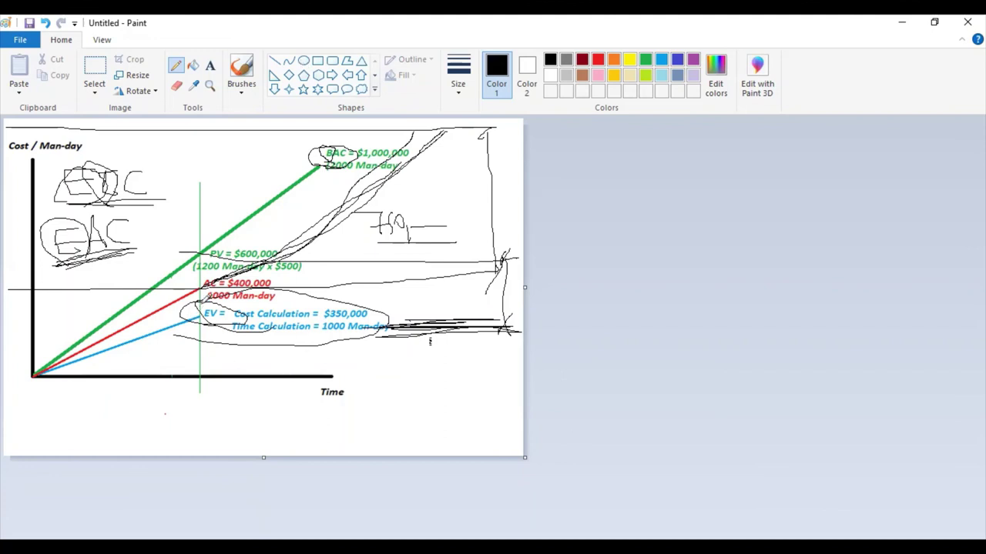
Extend the AC level line, draw a vertical arrow between the AC and EV levels, and retrace the PV level line.
{"action": "left_click_drag", "start_coordinate": [284, 281], "coordinate": [472, 275]}
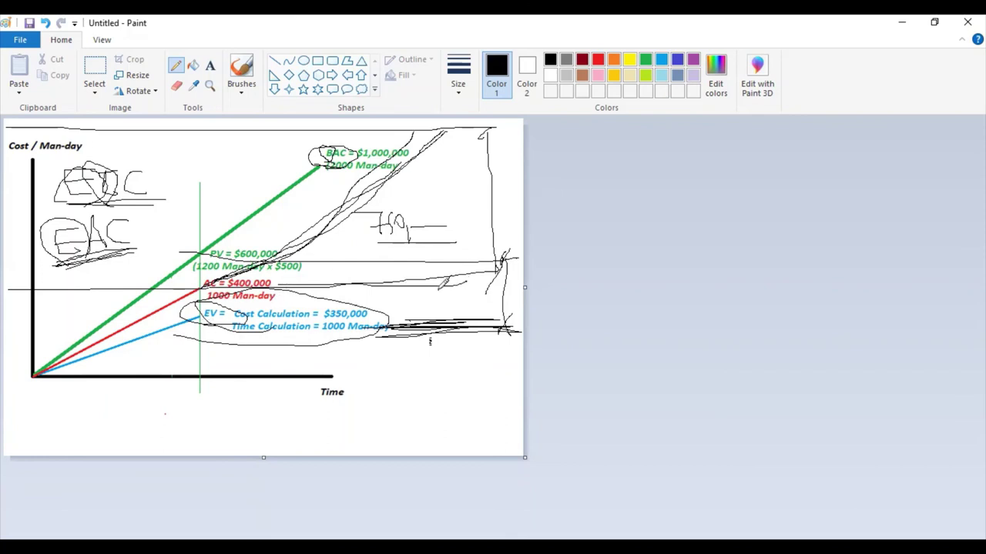
{"action": "mouse_move", "coordinate": [440, 291]}
{"action": "left_mouse_down"}
{"action": "mouse_move", "coordinate": [444, 281]}
{"action": "mouse_move", "coordinate": [443, 328]}
{"action": "left_mouse_up"}
{"action": "left_click_drag", "start_coordinate": [322, 256], "coordinate": [505, 258]}
{"action": "left_click_drag", "start_coordinate": [295, 274], "coordinate": [415, 282]}
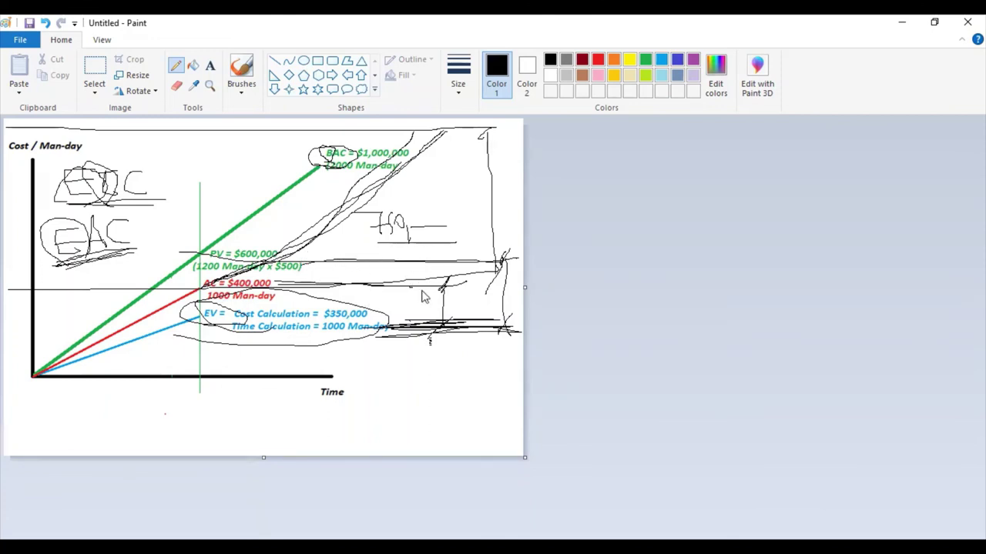
In Word, compare the "over budget" wording of options b and c and check "is harder" in option b.
{"action": "key", "text": "alt+Tab"}
{"action": "mouse_move", "coordinate": [398, 309]}
{"action": "left_mouse_down"}
{"action": "mouse_move", "coordinate": [474, 321]}
{"action": "mouse_move", "coordinate": [494, 341]}
{"action": "mouse_move", "coordinate": [551, 345]}
{"action": "left_mouse_up"}
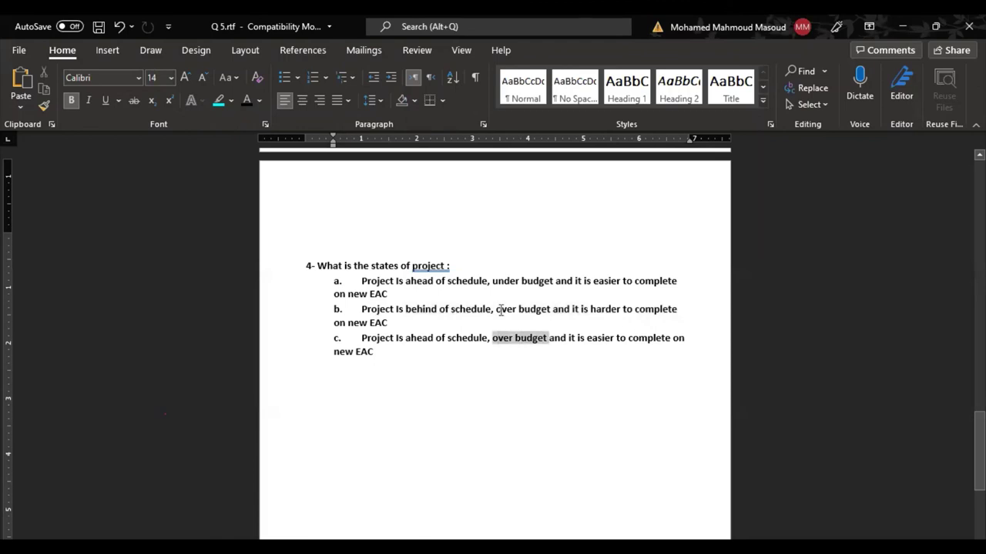
{"action": "left_click_drag", "start_coordinate": [495, 309], "coordinate": [543, 311]}
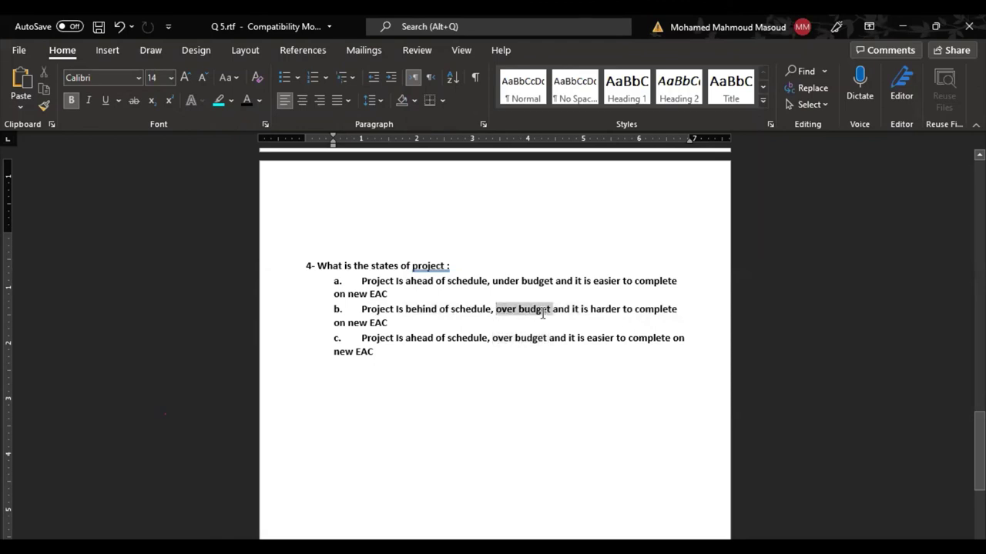
{"action": "key", "text": "ctrl+End"}
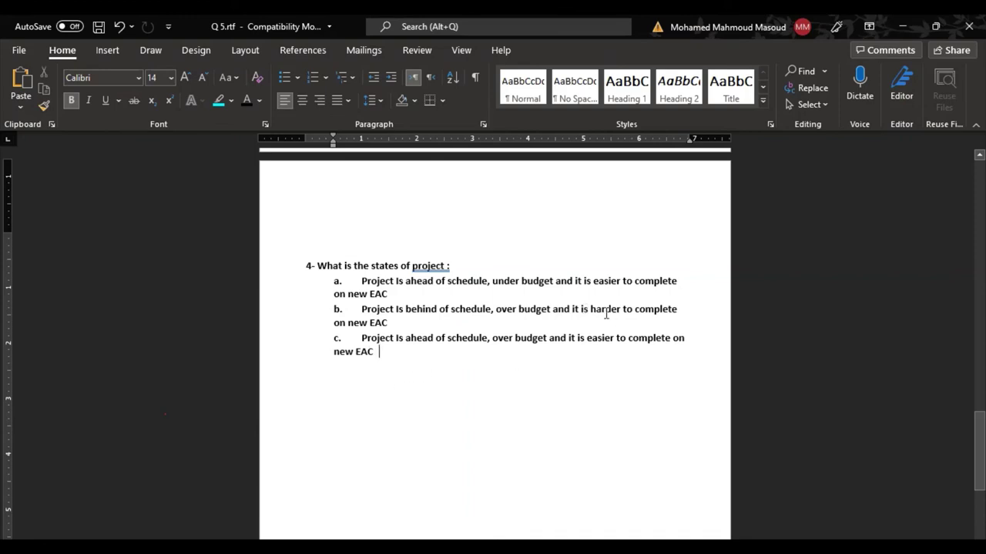
{"action": "left_click_drag", "start_coordinate": [581, 310], "coordinate": [625, 310]}
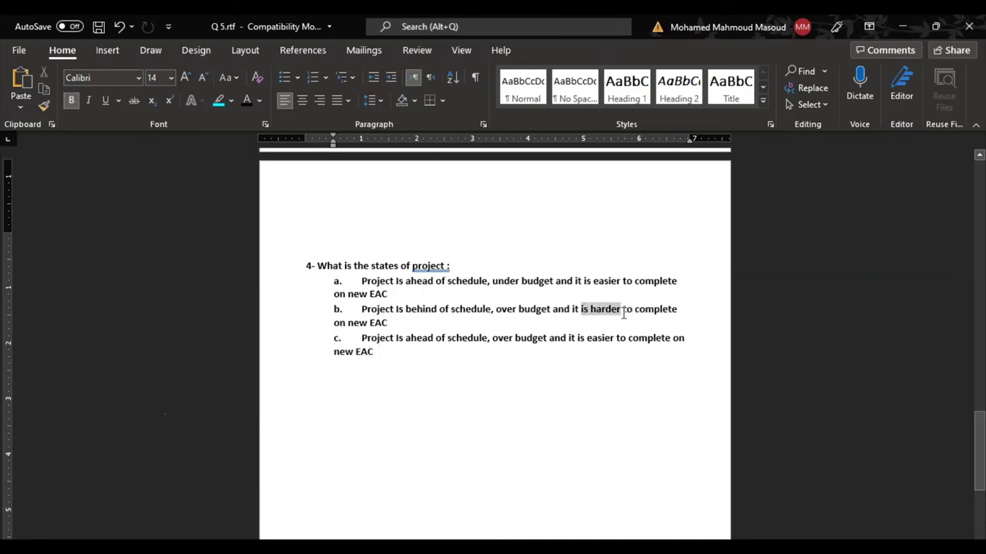
{"action": "left_click_drag", "start_coordinate": [496, 309], "coordinate": [572, 308]}
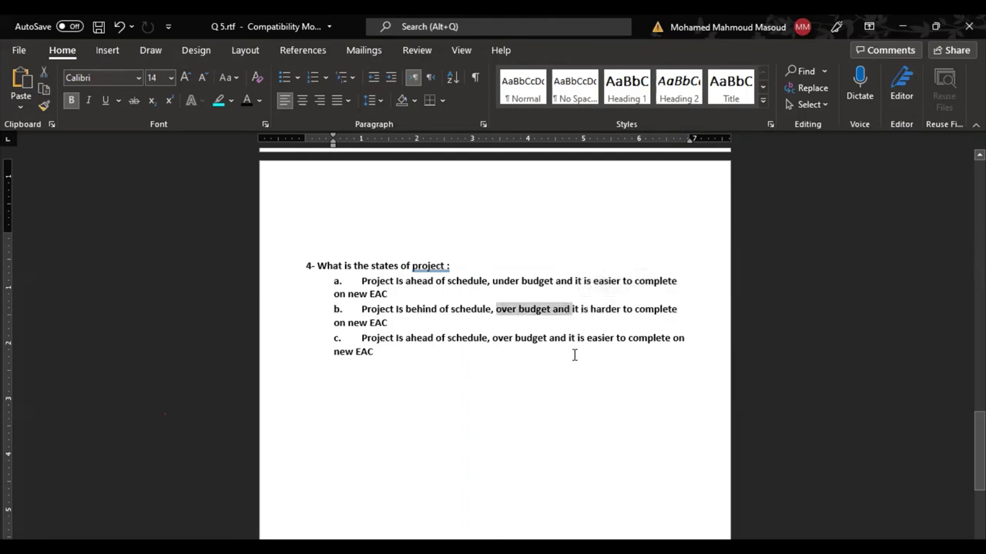
Highlight the text of option b under question 4 in turquoise as the correct answer.
{"action": "left_click_drag", "start_coordinate": [360, 311], "coordinate": [395, 324]}
{"action": "left_click", "coordinate": [220, 101]}
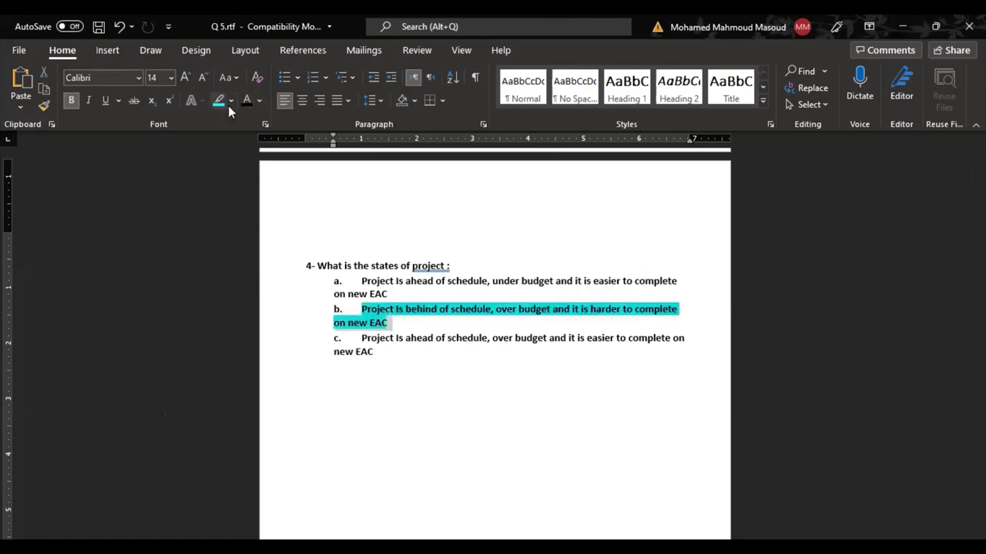
{"action": "left_click", "coordinate": [550, 342]}
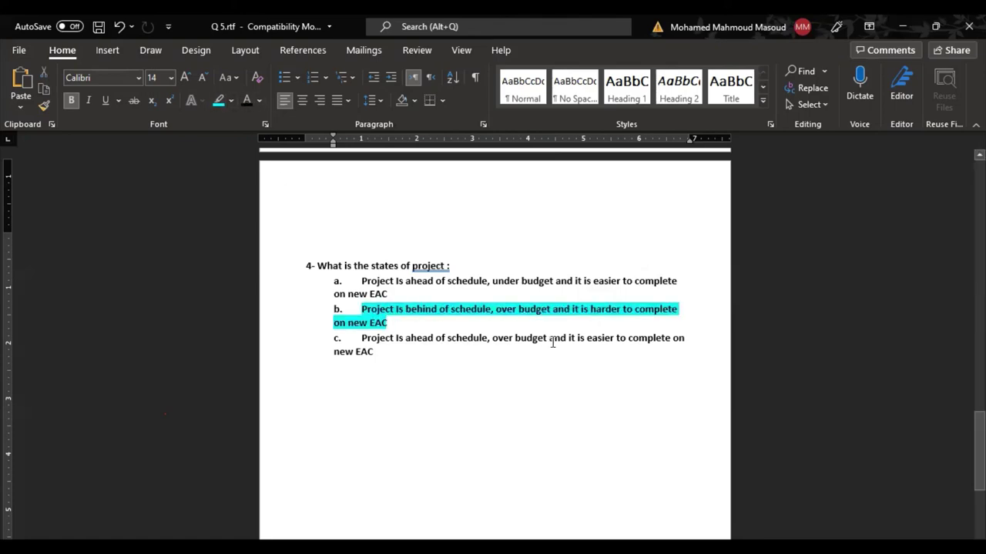
Check "ahead of schedule" and "easier to complete" in option c, and review the earlier answers back to the Q5 problem statement.
{"action": "left_click_drag", "start_coordinate": [405, 339], "coordinate": [476, 343]}
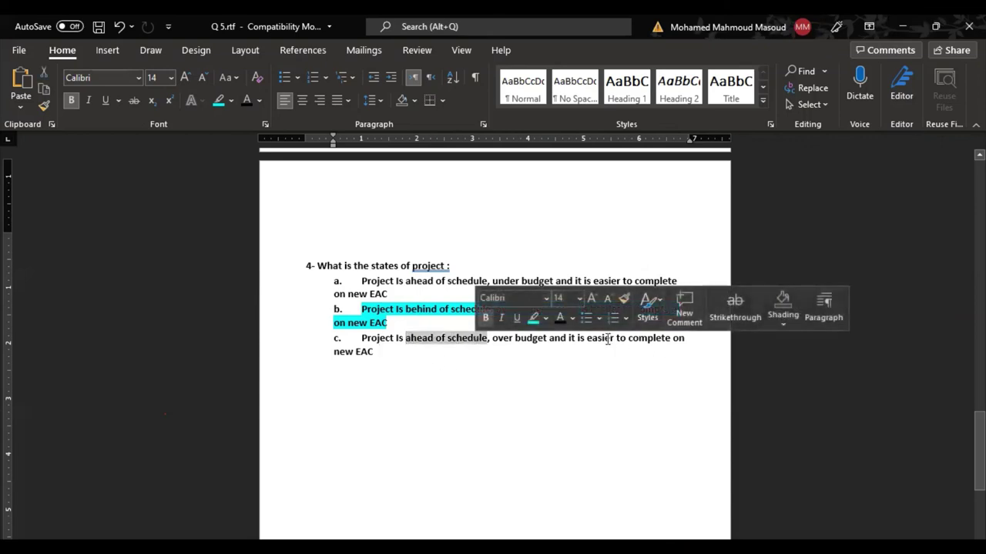
{"action": "left_click_drag", "start_coordinate": [587, 338], "coordinate": [667, 339]}
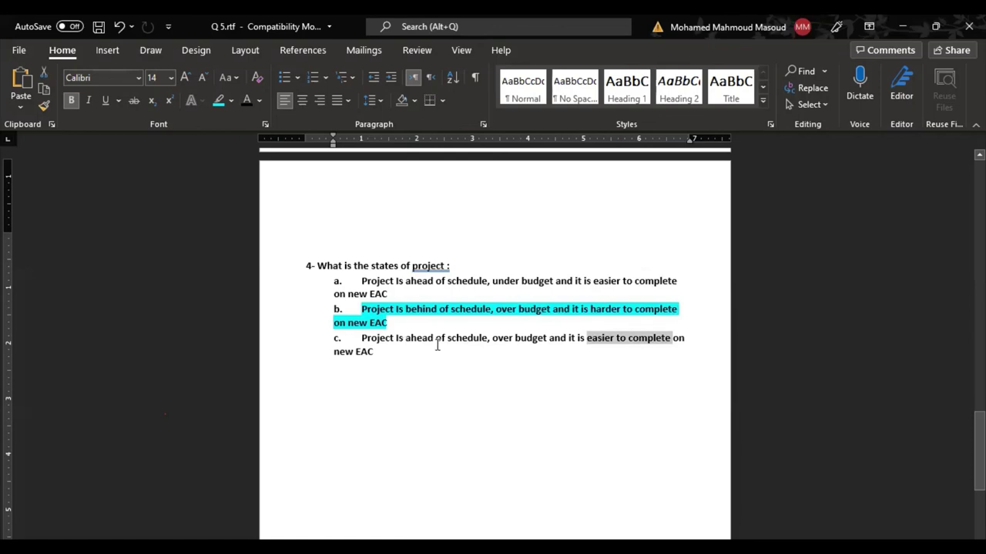
{"action": "scroll", "coordinate": [436, 343], "scroll_direction": "up", "scroll_amount": 15}
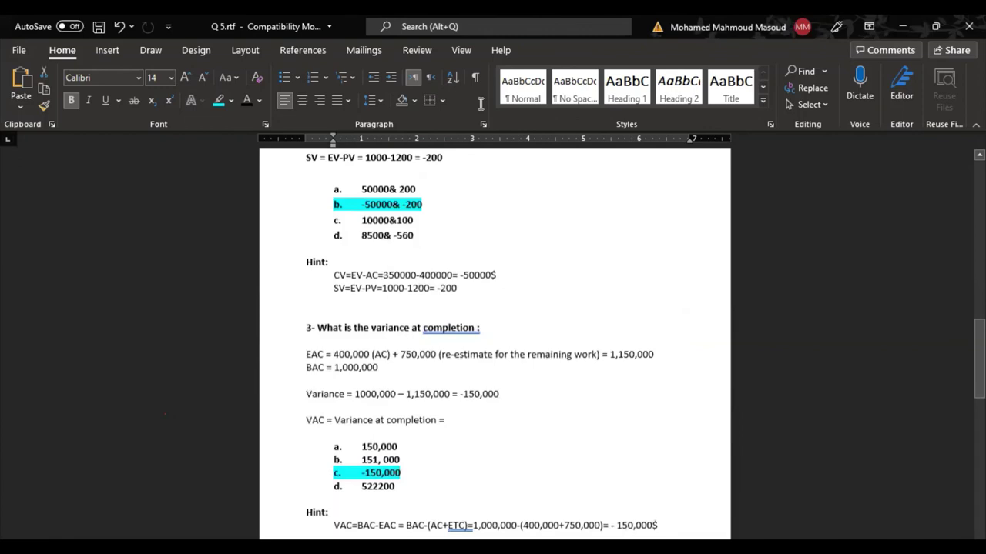
{"action": "scroll", "coordinate": [436, 306], "scroll_direction": "up", "scroll_amount": 1}
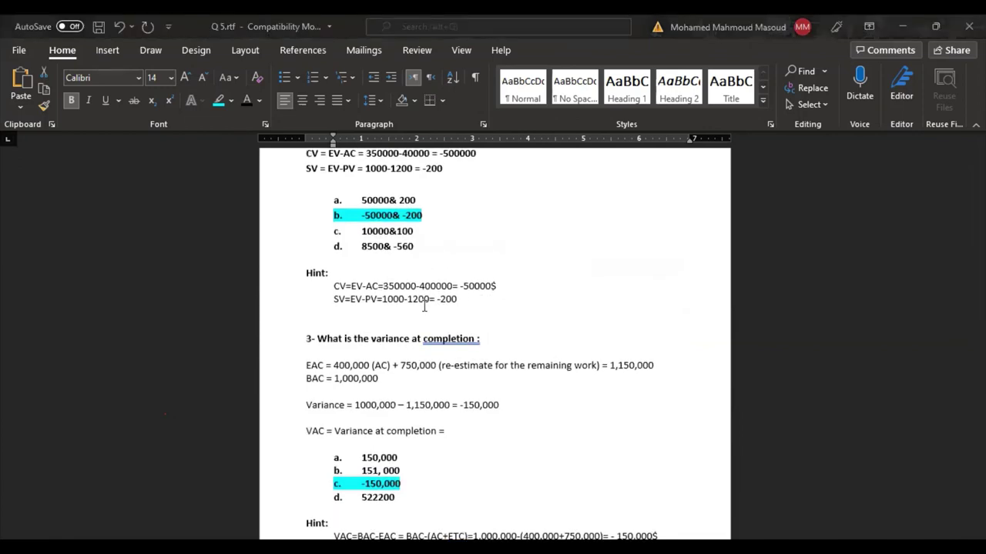
{"action": "scroll", "coordinate": [424, 308], "scroll_direction": "up", "scroll_amount": 20}
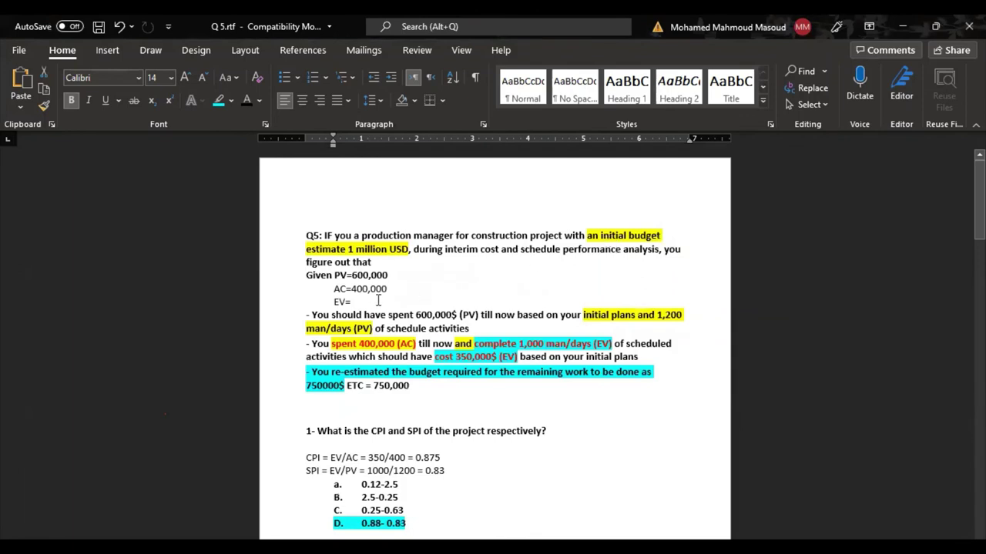
Close Q 5.rtf with its changes saved, and close the Paint drawing without saving it.
{"action": "left_click", "coordinate": [969, 26]}
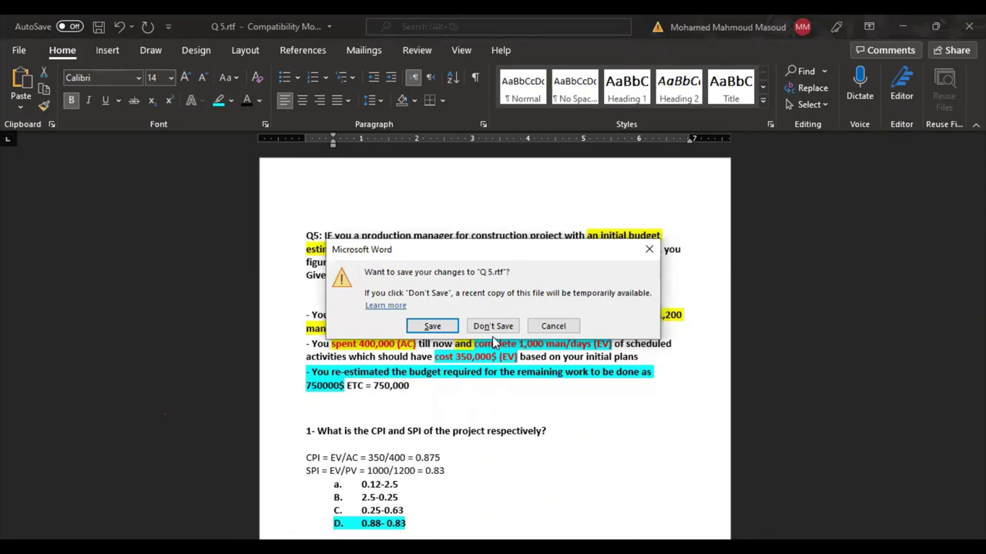
{"action": "left_click", "coordinate": [432, 327]}
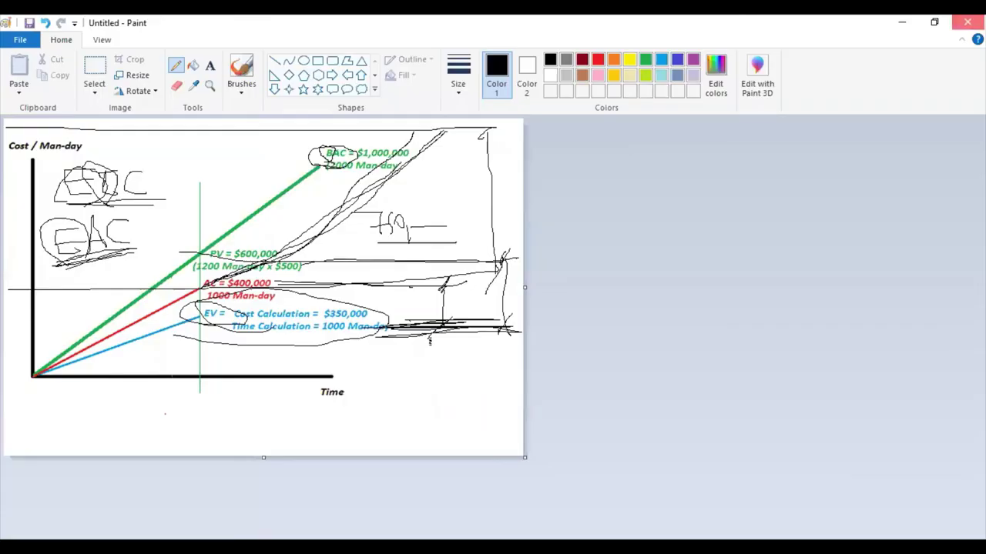
{"action": "left_click", "coordinate": [968, 21]}
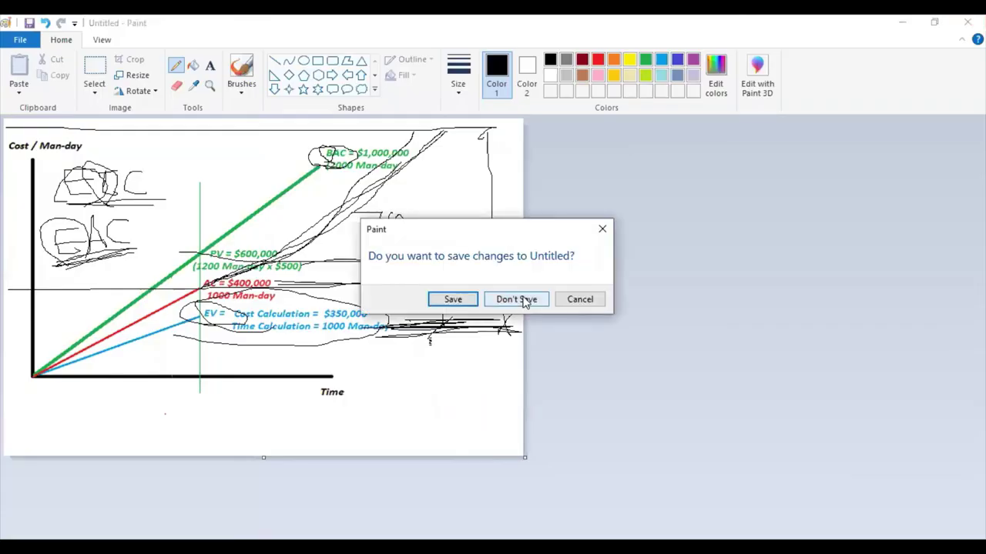
{"action": "left_click", "coordinate": [516, 300]}
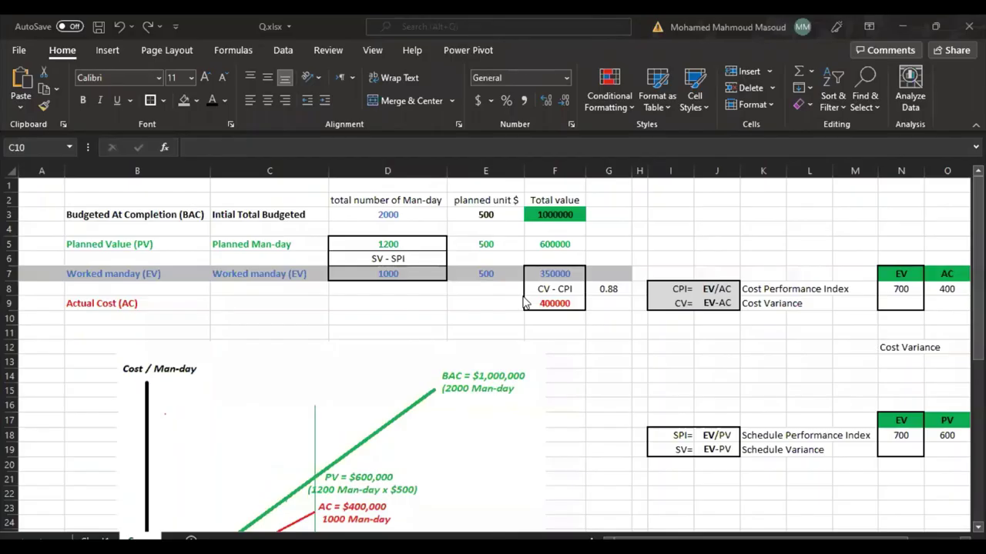
Look over the earned value table, chart and performance index formulas in the Excel workbook Q.xlsx.
{"action": "left_click", "coordinate": [638, 243]}
{"action": "scroll", "coordinate": [639, 244], "scroll_direction": "down", "scroll_amount": 1}
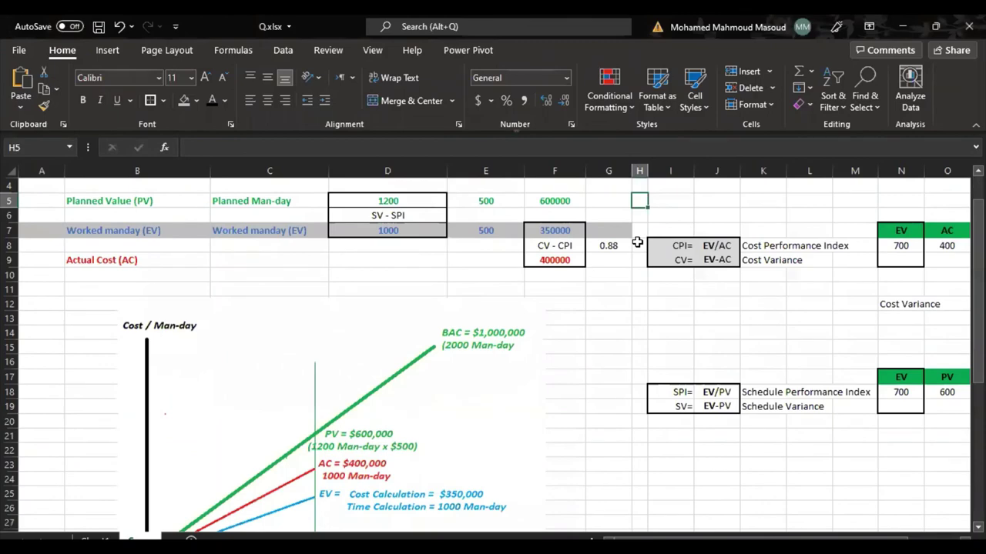
{"action": "scroll", "coordinate": [638, 243], "scroll_direction": "down", "scroll_amount": 1, "text": "ctrl"}
{"action": "scroll", "coordinate": [638, 242], "scroll_direction": "up", "scroll_amount": 2}
{"action": "left_click", "coordinate": [330, 273]}
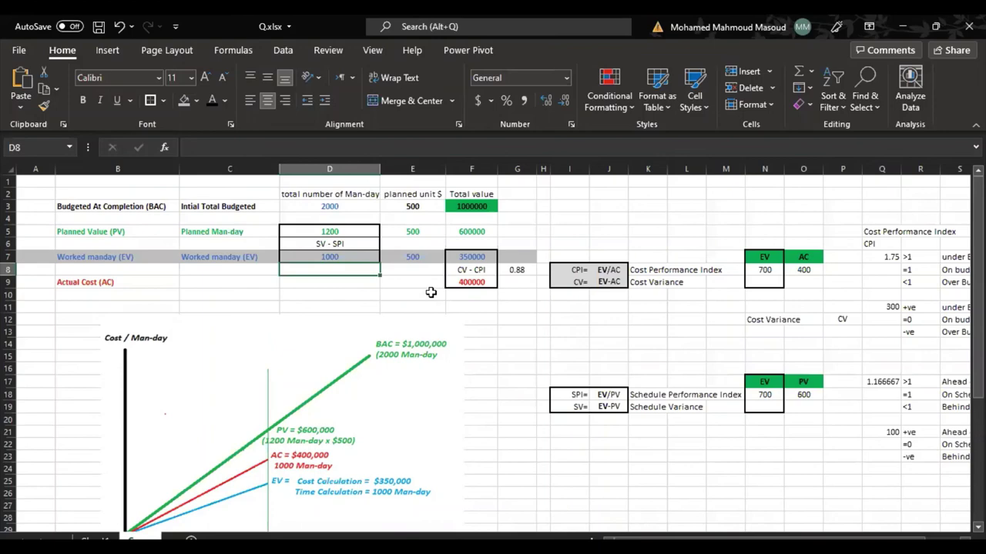
{"action": "scroll", "coordinate": [431, 292], "scroll_direction": "down", "scroll_amount": 9}
{"action": "left_click", "coordinate": [362, 314]}
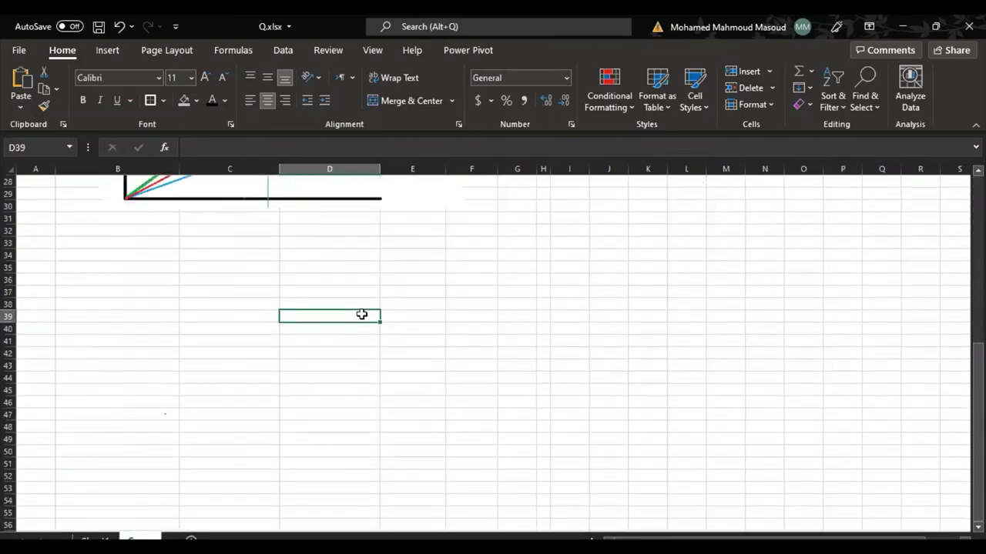
{"action": "left_click", "coordinate": [650, 301]}
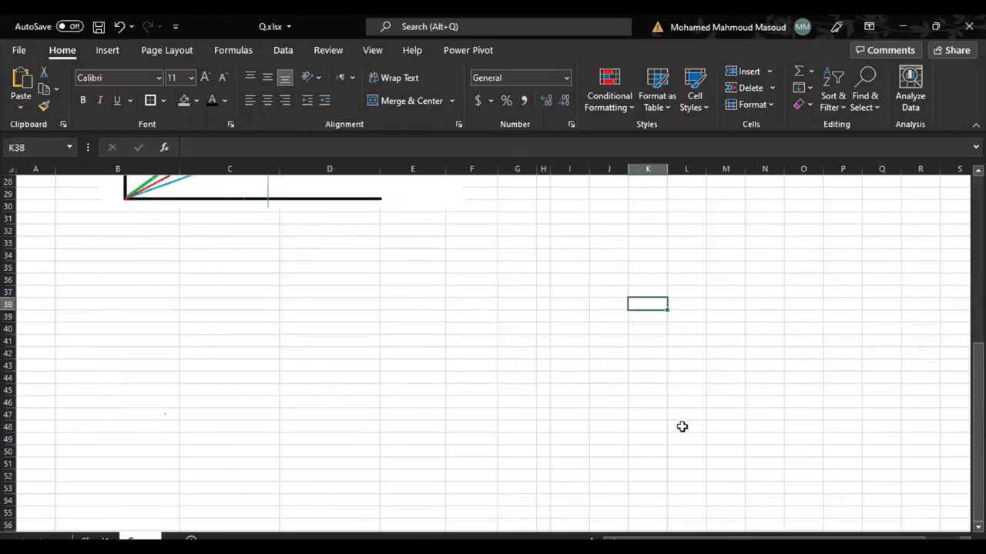
{"action": "type", "text": "Opp"}
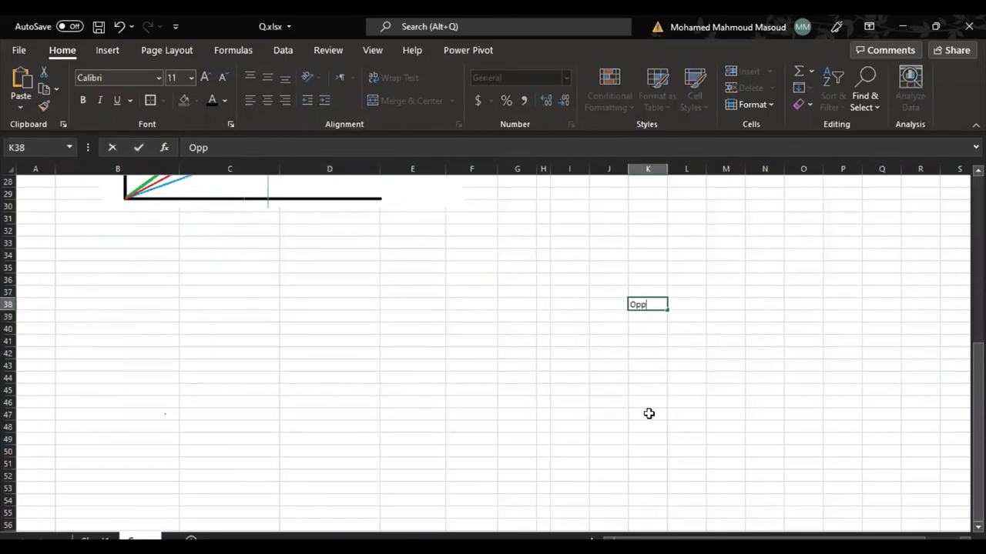
{"action": "key", "text": "BackSpace"}
{"action": "key", "text": "Escape"}
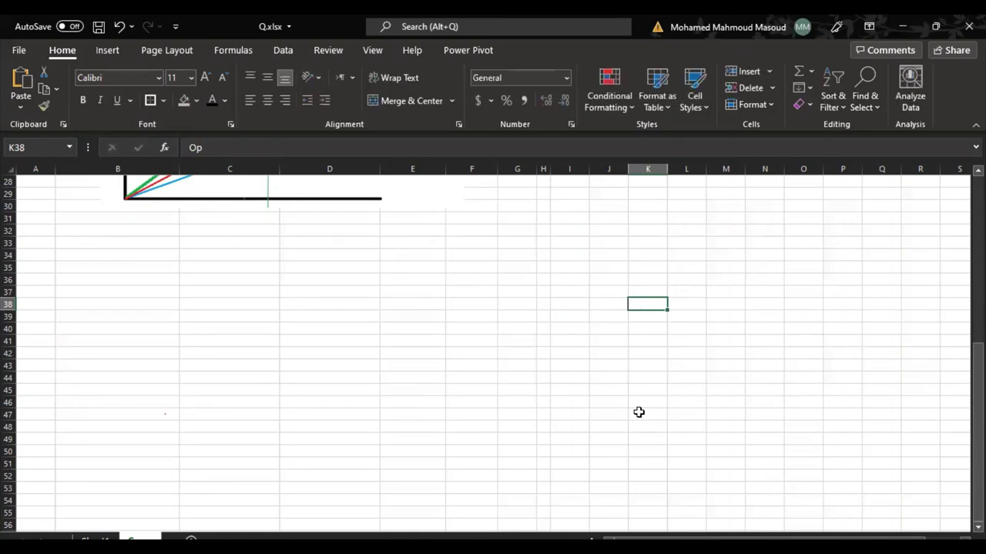
Enter the estimates 8, 12 and 20 in cells K40, K42 and K44, in the empty area below the chart.
{"action": "left_click", "coordinate": [634, 330]}
{"action": "type", "text": "8"}
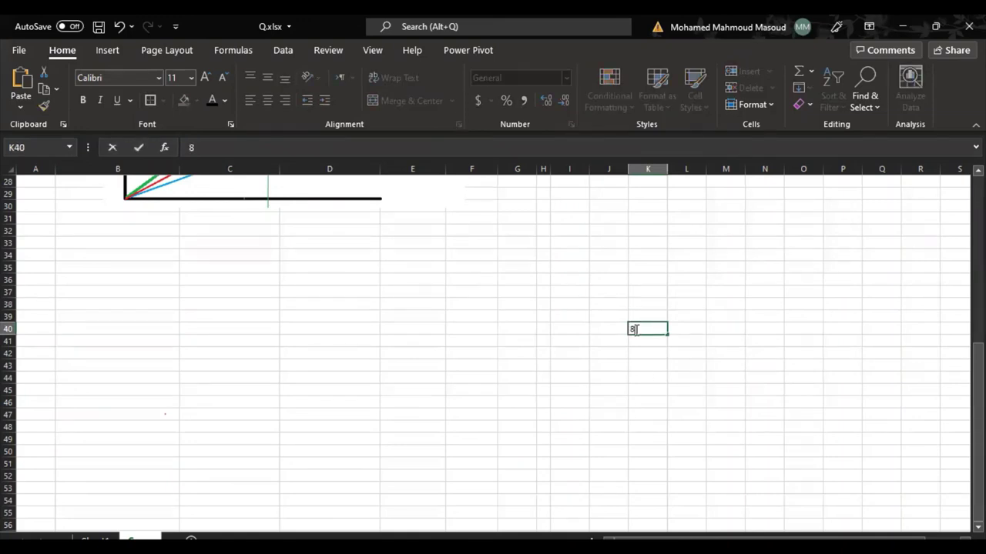
{"action": "key", "text": "Return"}
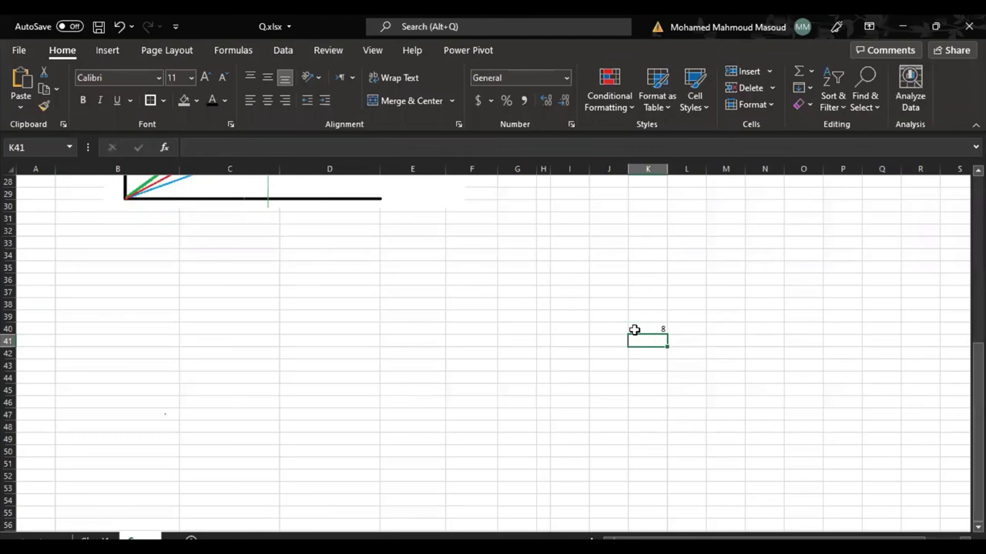
{"action": "key", "text": "Return"}
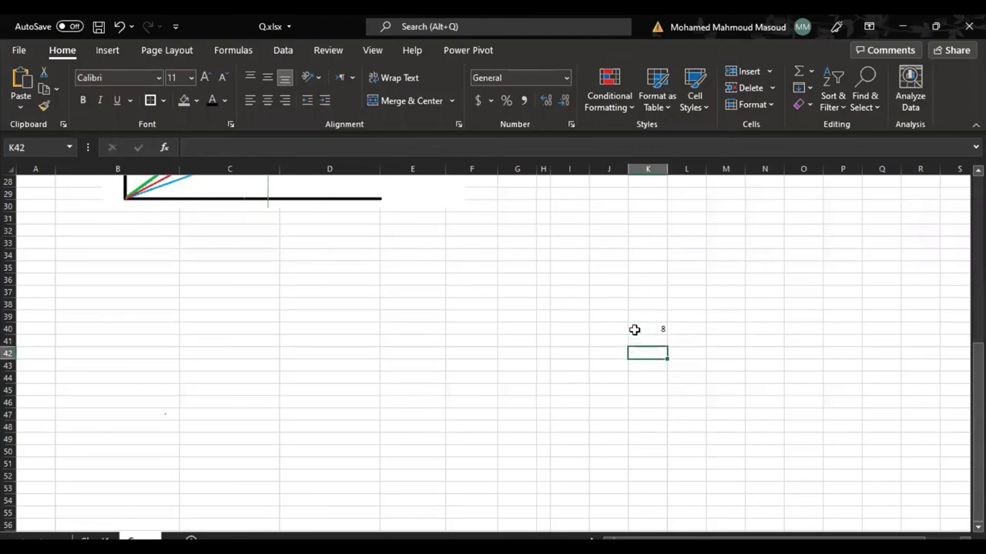
{"action": "type", "text": "12"}
{"action": "key", "text": "Return"}
{"action": "key", "text": "Return"}
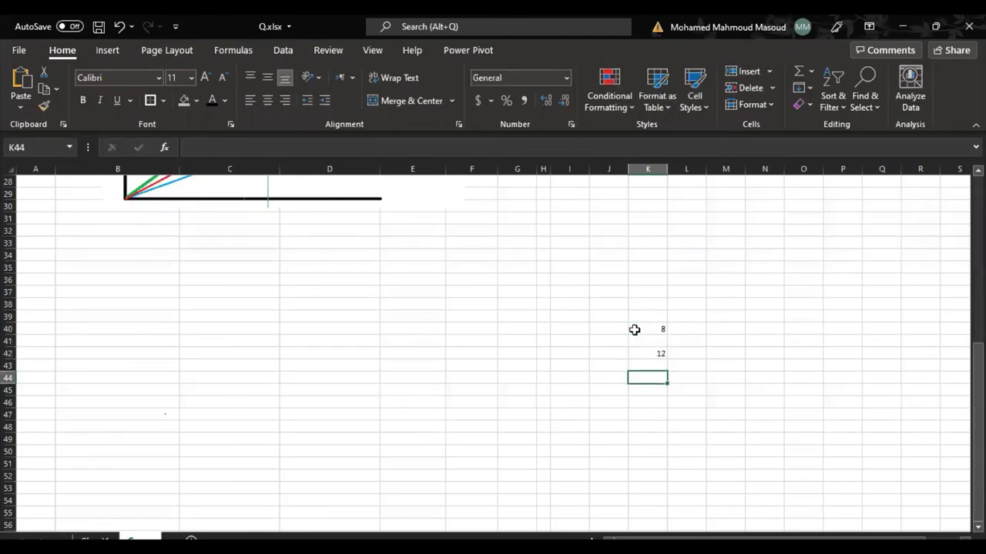
{"action": "type", "text": "20"}
{"action": "key", "text": "Return"}
Label the estimates 8 and 12 as "Opt." in cell J40 and "M. Like" in cell J42.
{"action": "left_click", "coordinate": [569, 326]}
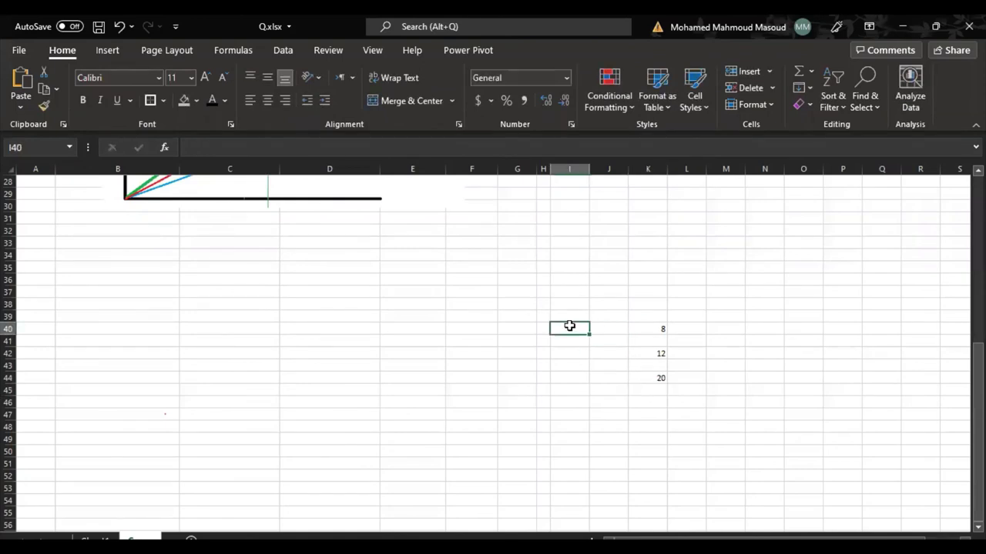
{"action": "left_click", "coordinate": [603, 326]}
{"action": "type", "text": "Ope"}
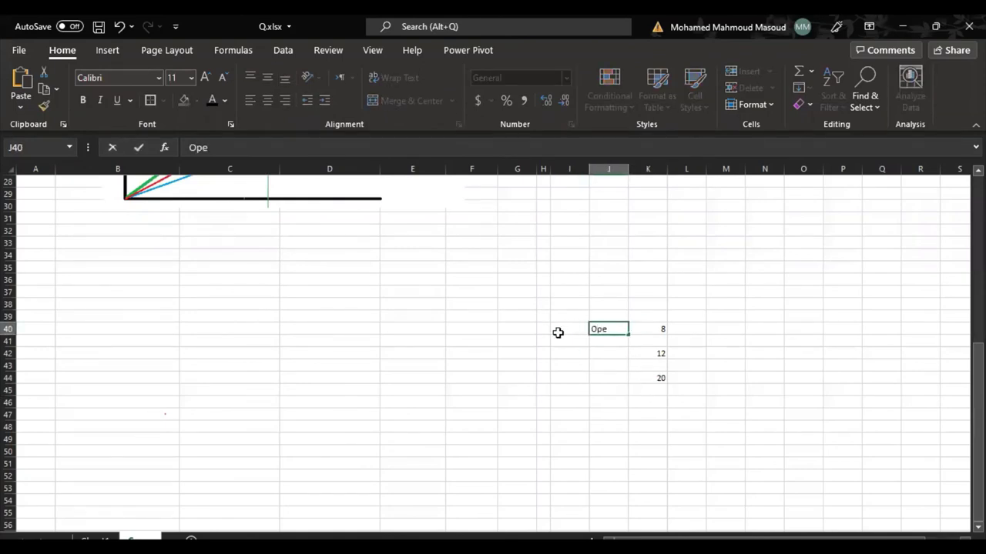
{"action": "key", "text": "BackSpace"}
{"action": "type", "text": "t."}
{"action": "key", "text": "Return"}
{"action": "key", "text": "Return"}
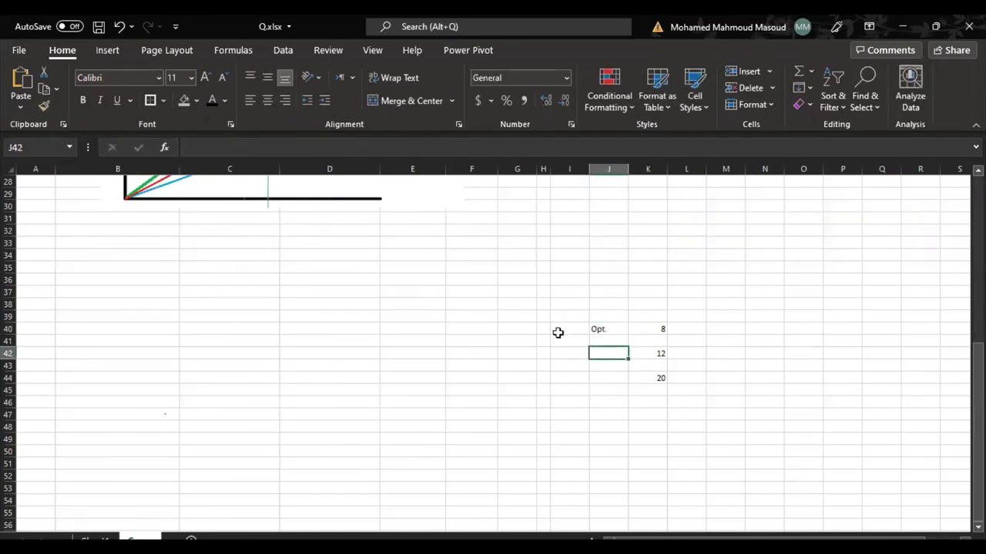
{"action": "type", "text": "M"}
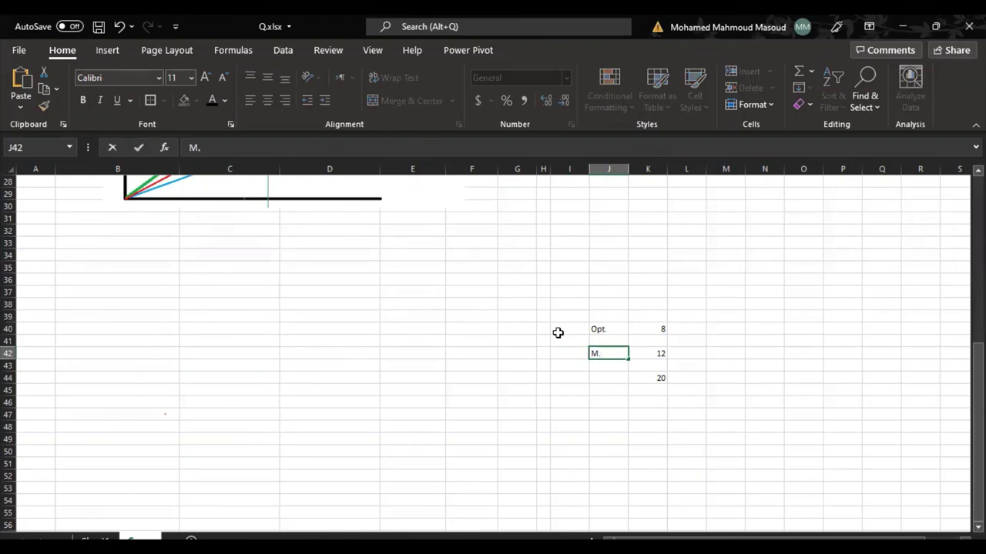
{"action": "type", "text": ". Like"}
{"action": "key", "text": "Return"}
{"action": "key", "text": "Return"}
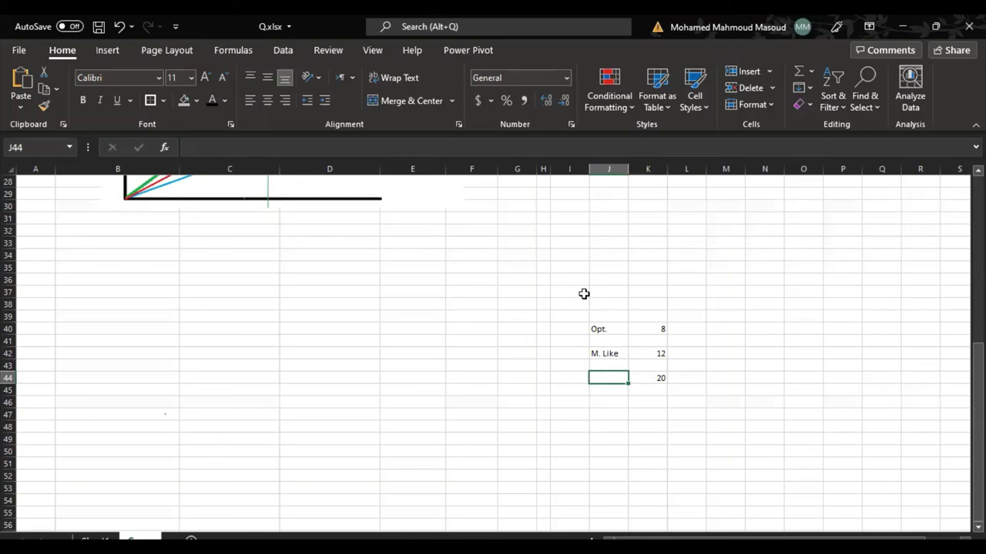
Clear the estimate labels and values from the range J38:K47.
{"action": "left_click", "coordinate": [371, 368]}
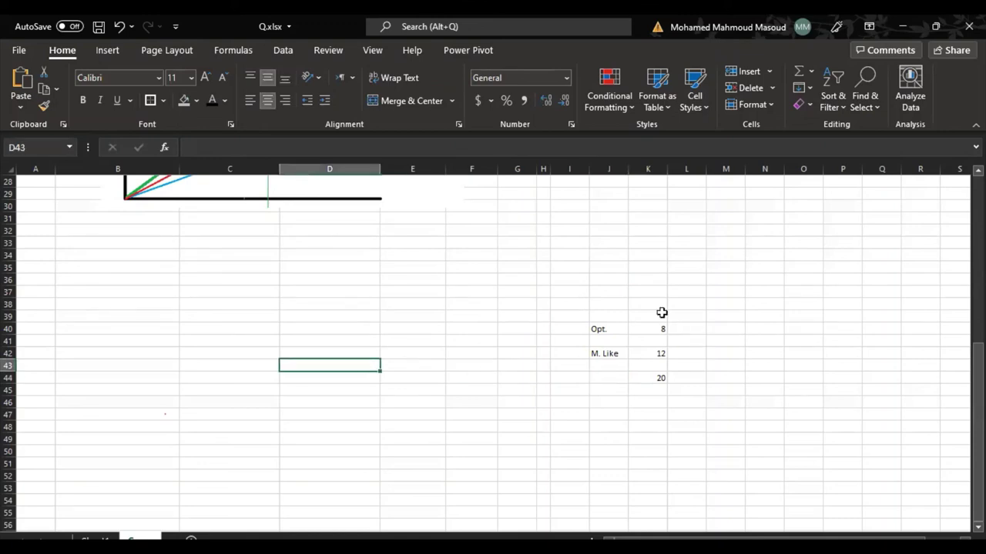
{"action": "left_click_drag", "start_coordinate": [661, 308], "coordinate": [601, 410]}
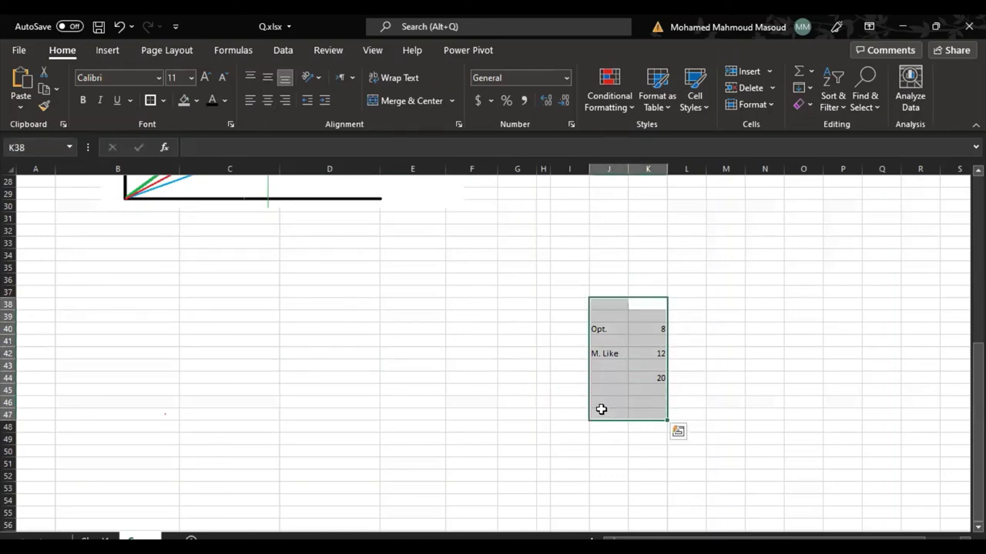
{"action": "key", "text": "Delete"}
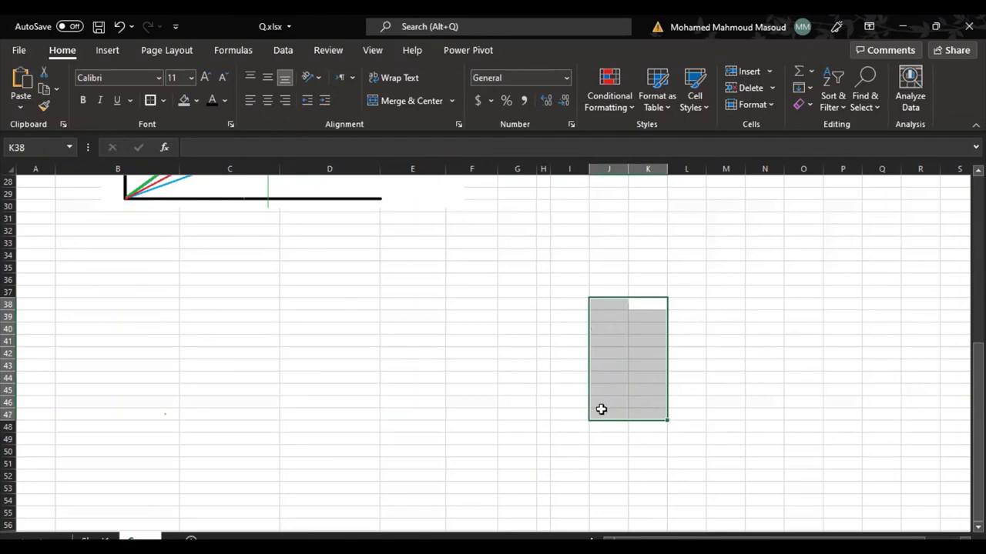